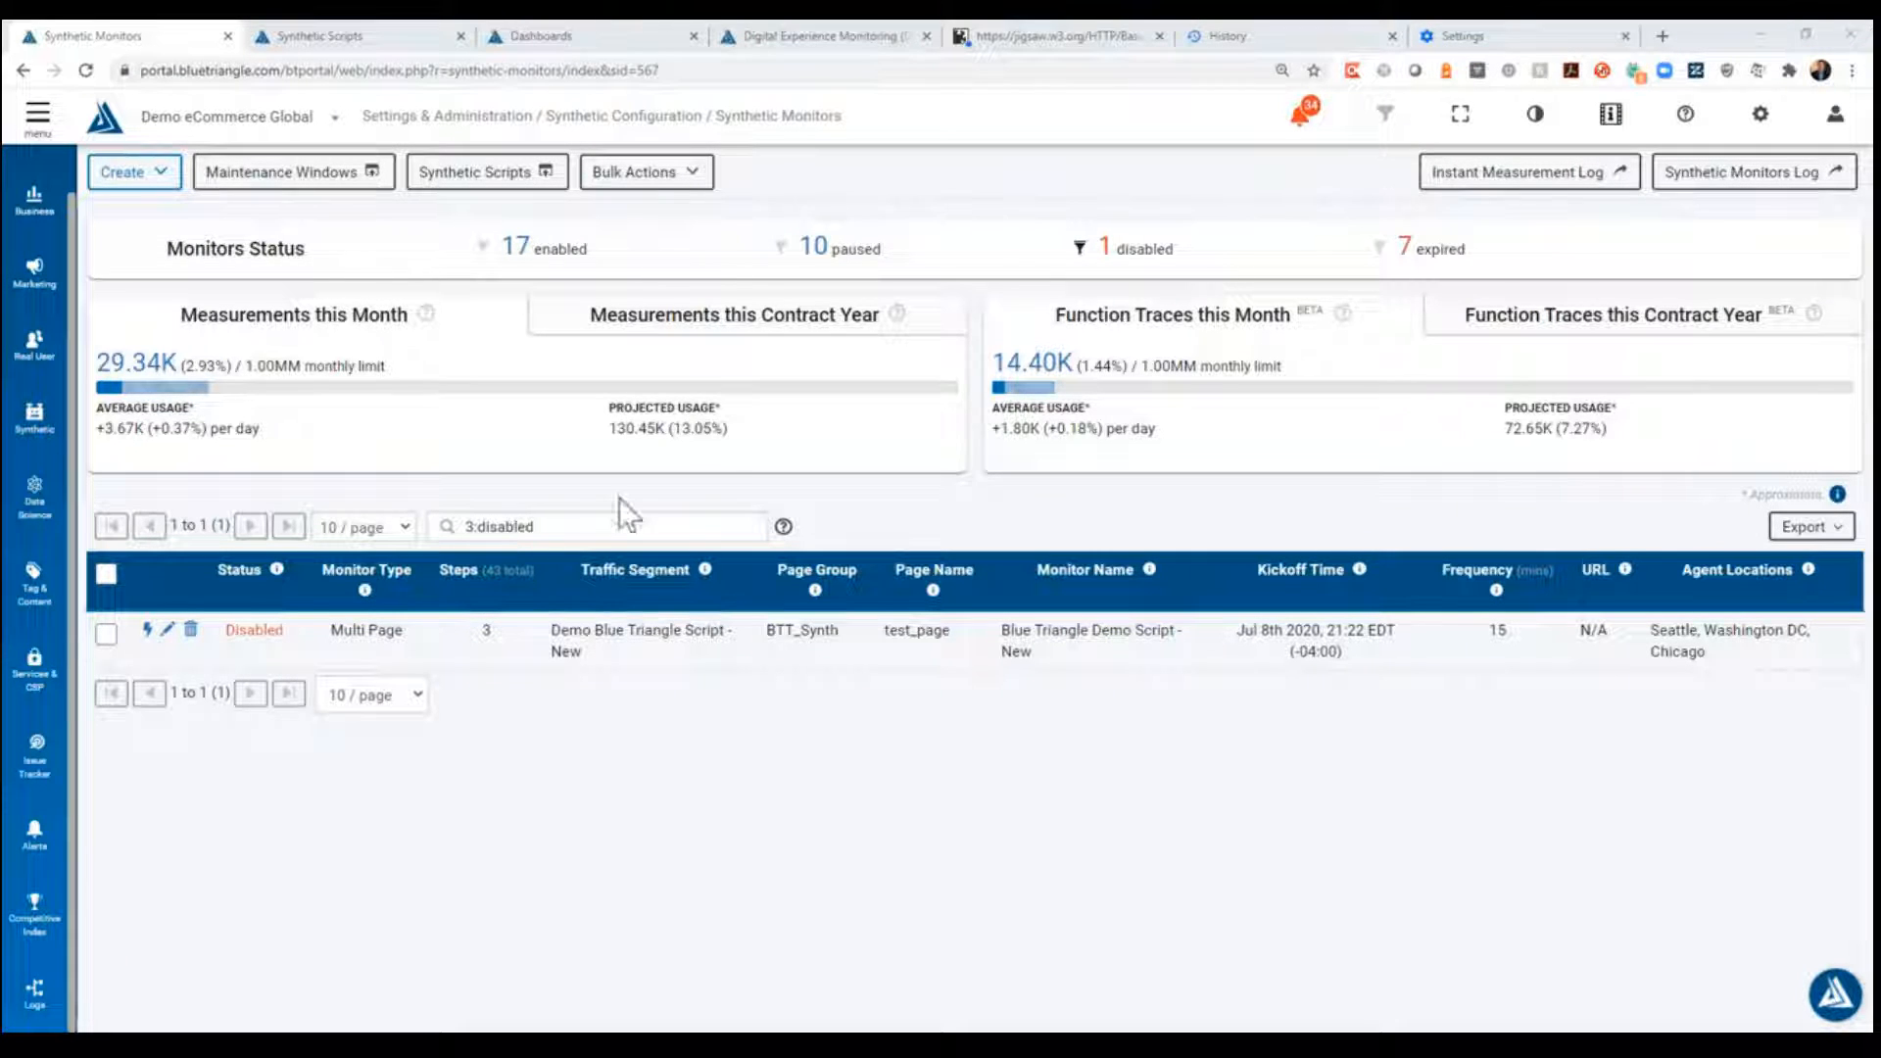
- Start creating a Single Page Real Browser Monitor using the wizard
{"action": "left_click", "coordinate": [164, 184]}
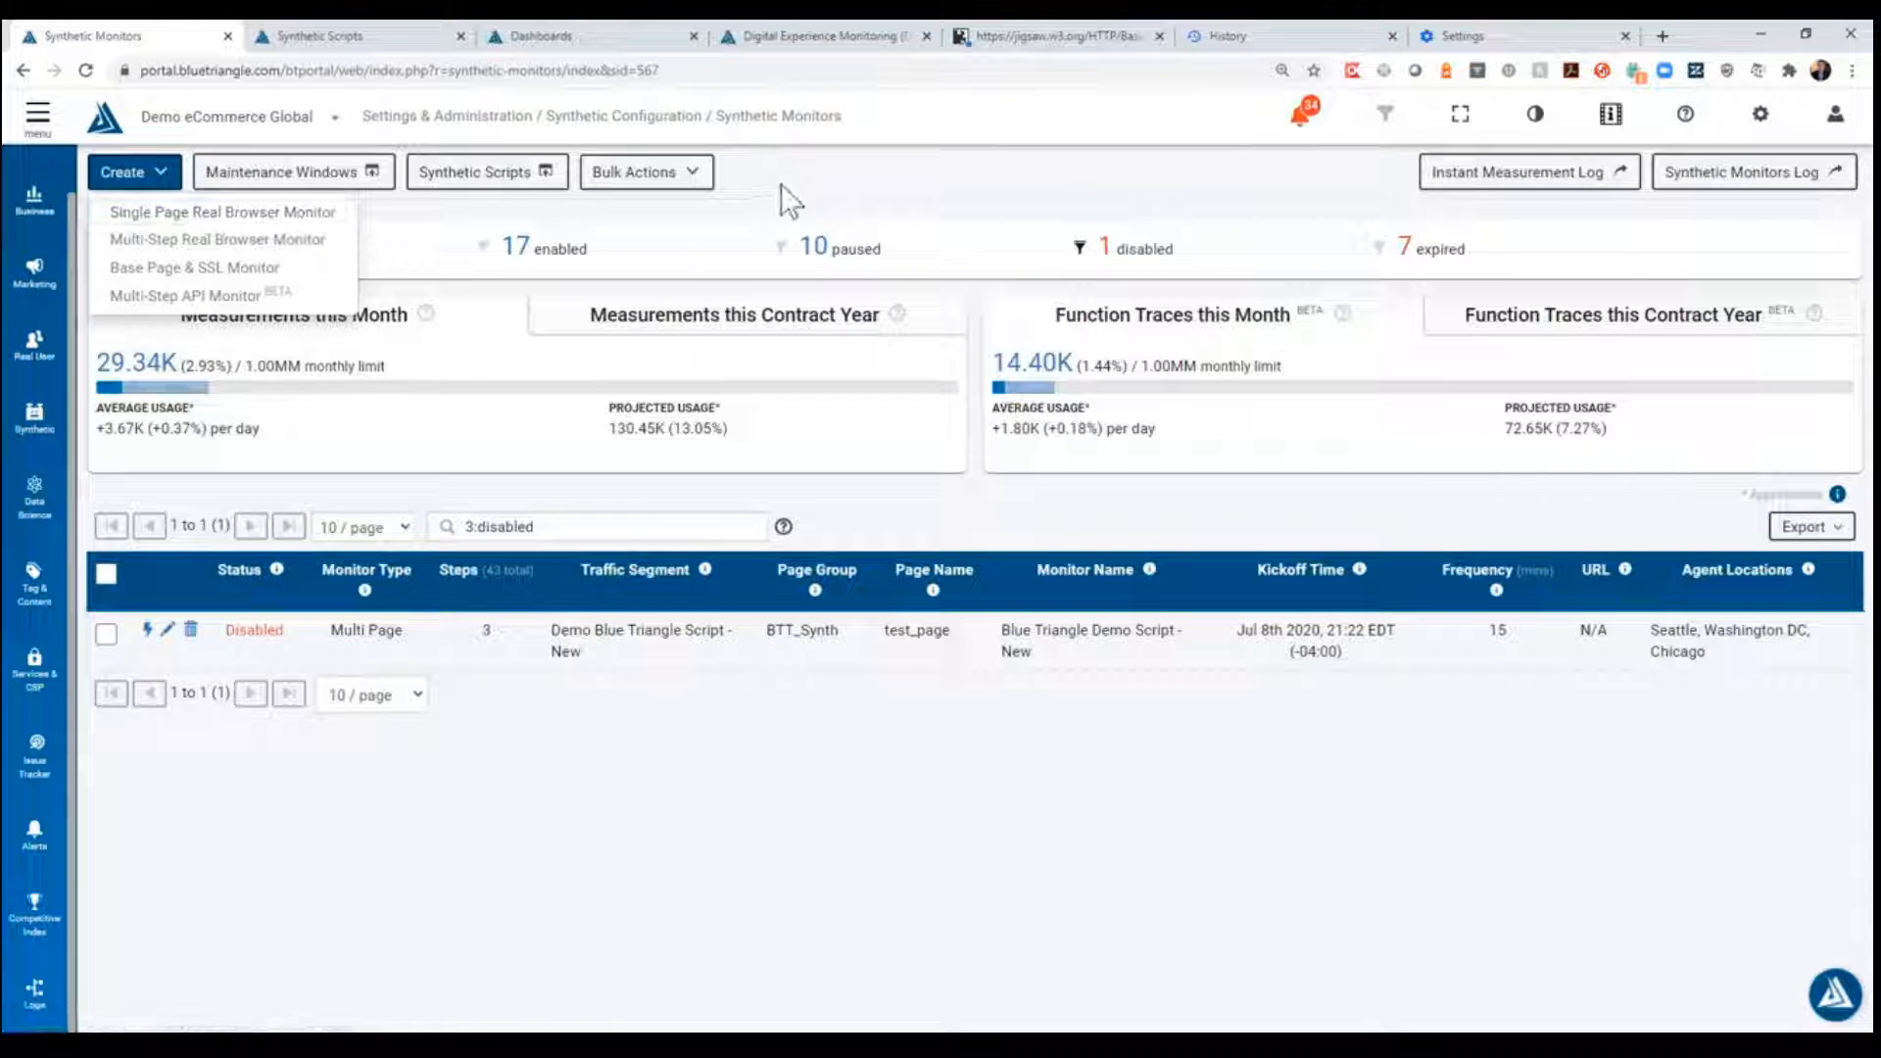
{"action": "left_click", "coordinate": [316, 221]}
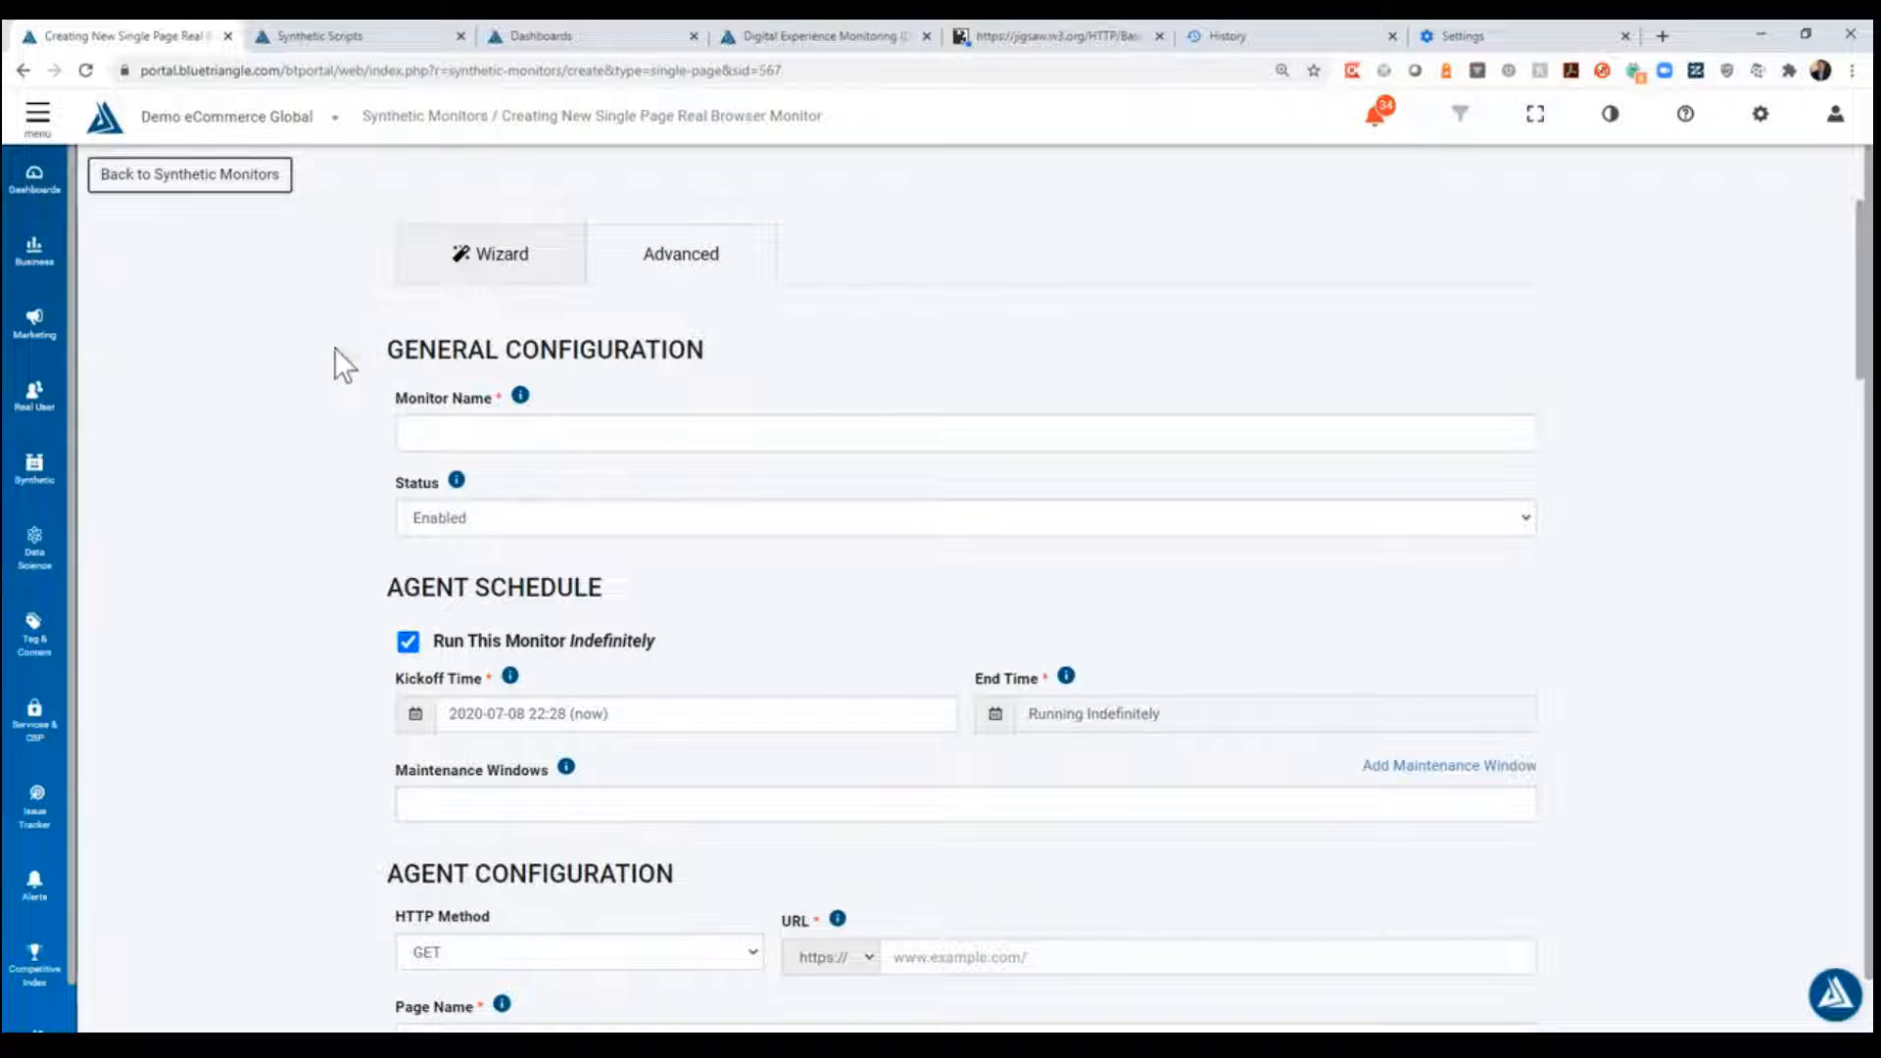
{"action": "left_click", "coordinate": [516, 272]}
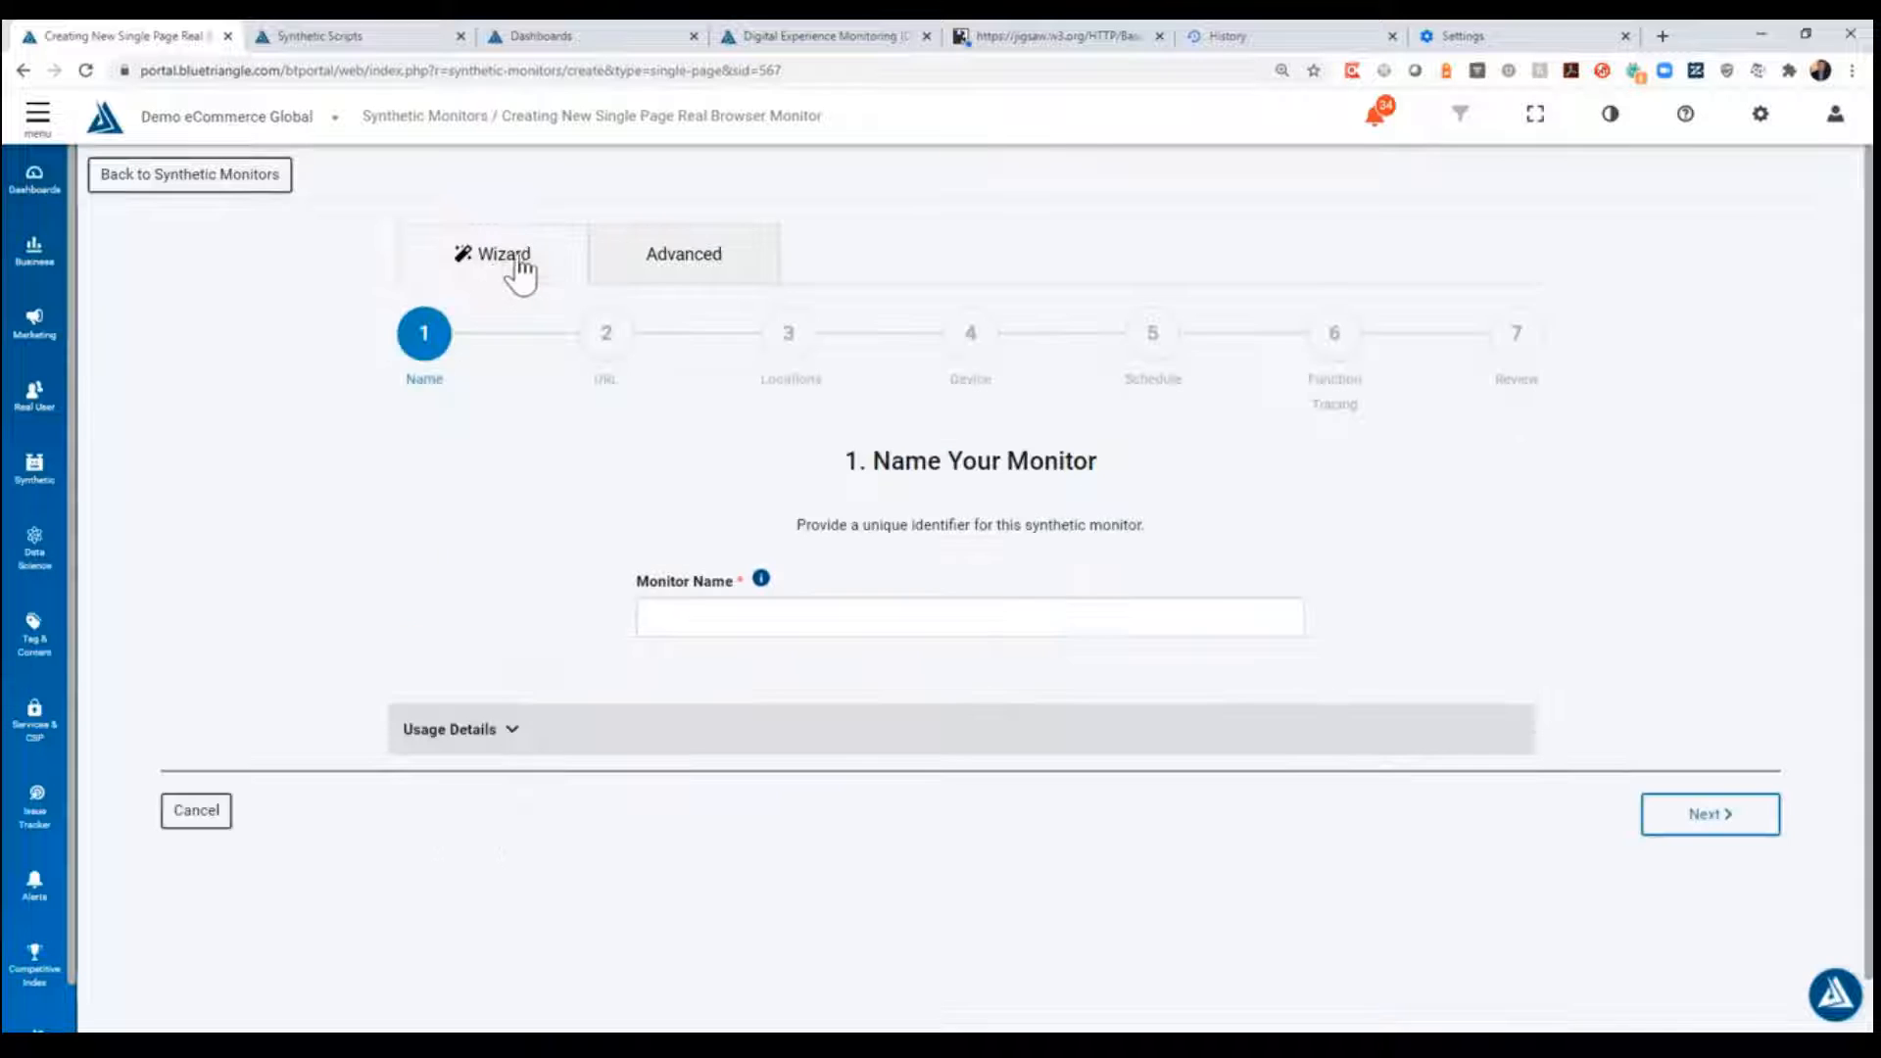
- Name the monitor "Demo Monitor 2" and continue to the URL stage
{"action": "left_click", "coordinate": [787, 615]}
{"action": "type", "text": "D"}
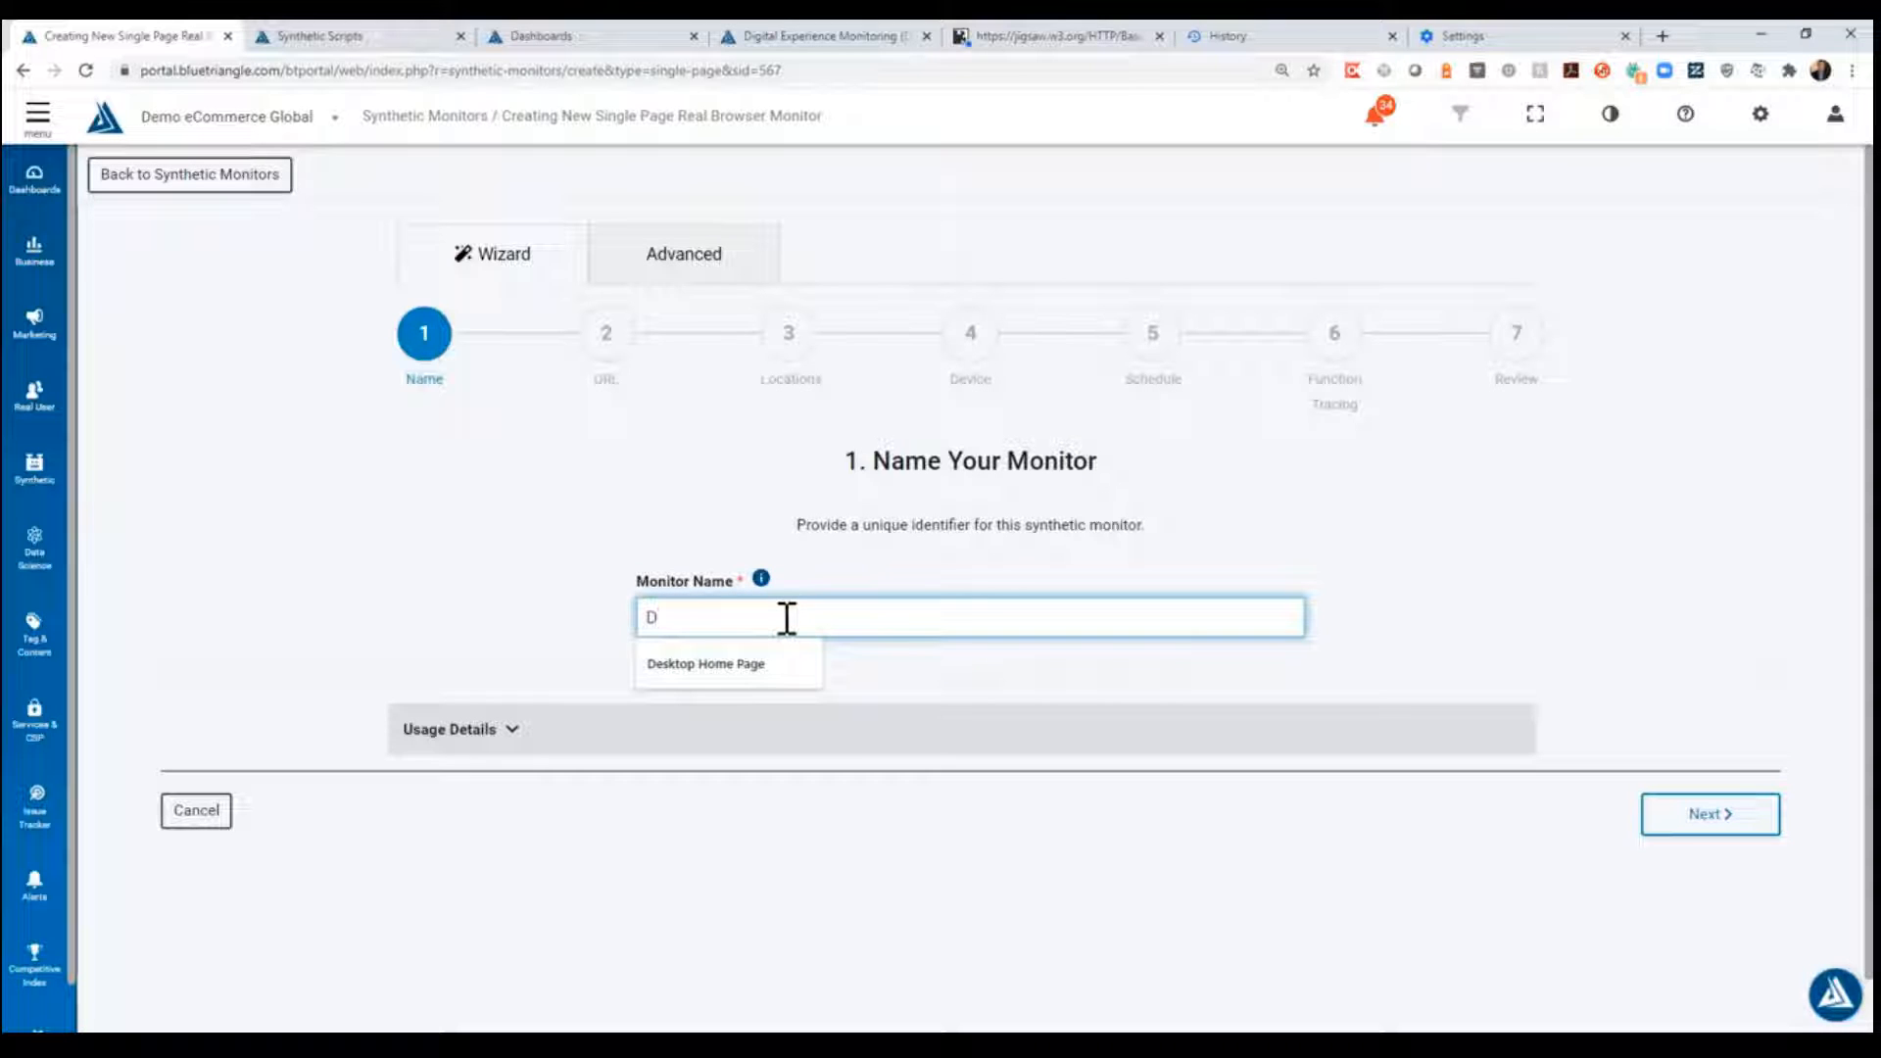
{"action": "type", "text": "emo Monitor"}
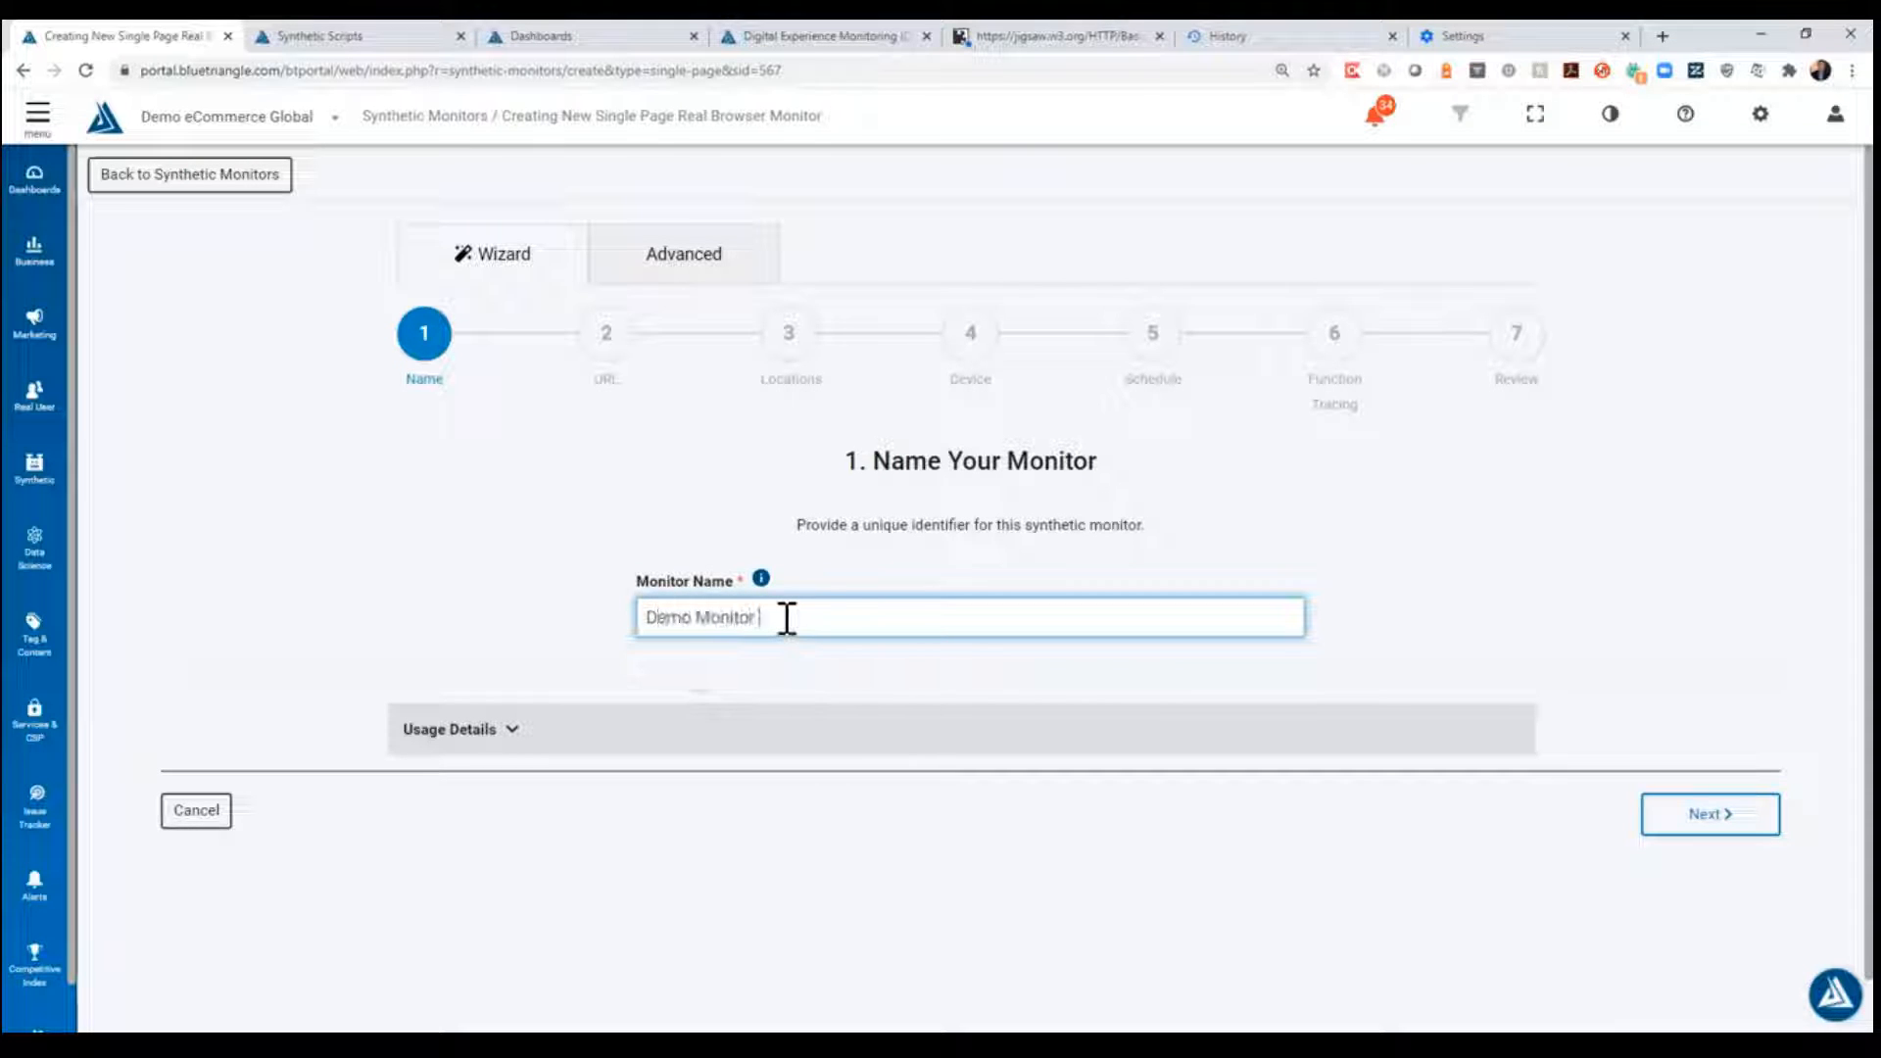
{"action": "key", "text": "ctrl+shift+Left"}
{"action": "key", "text": "ctrl+shift+Left"}
{"action": "key", "text": "ctrl+shift+Left"}
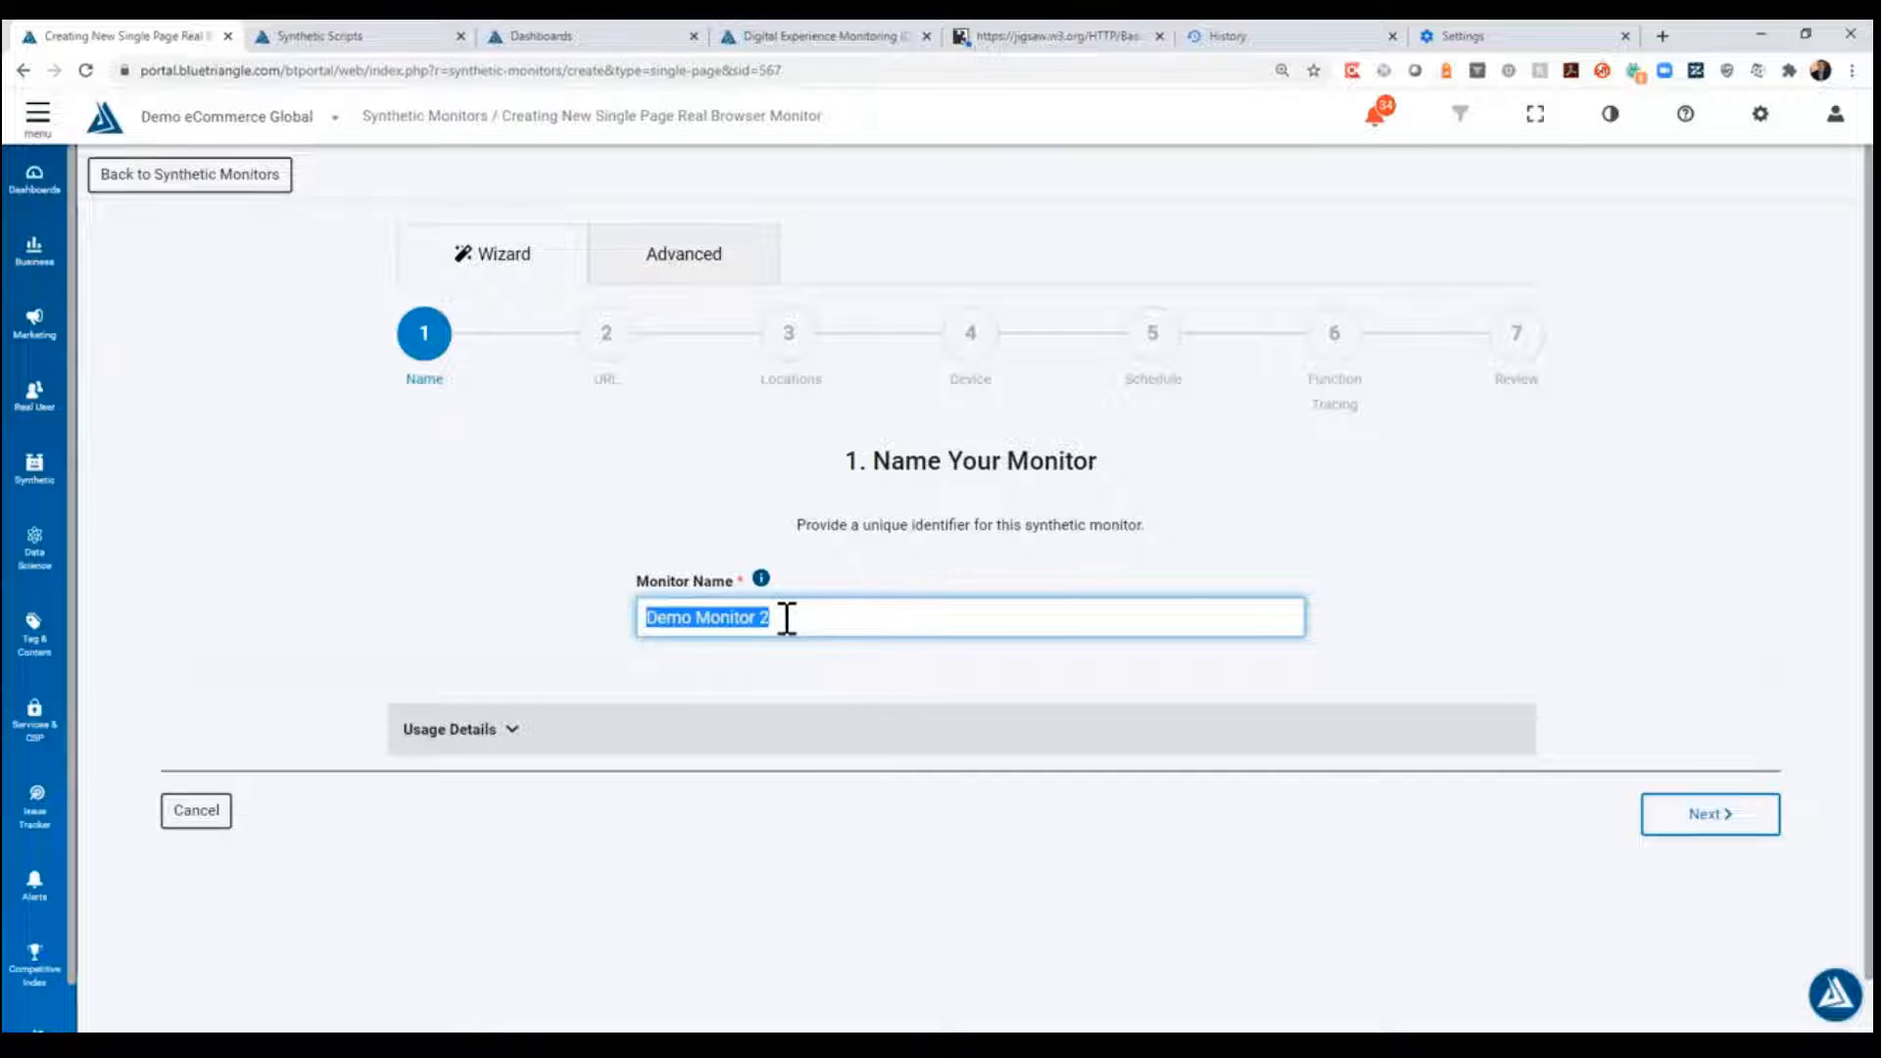
{"action": "left_click", "coordinate": [1728, 812]}
{"action": "left_click", "coordinate": [934, 618]}
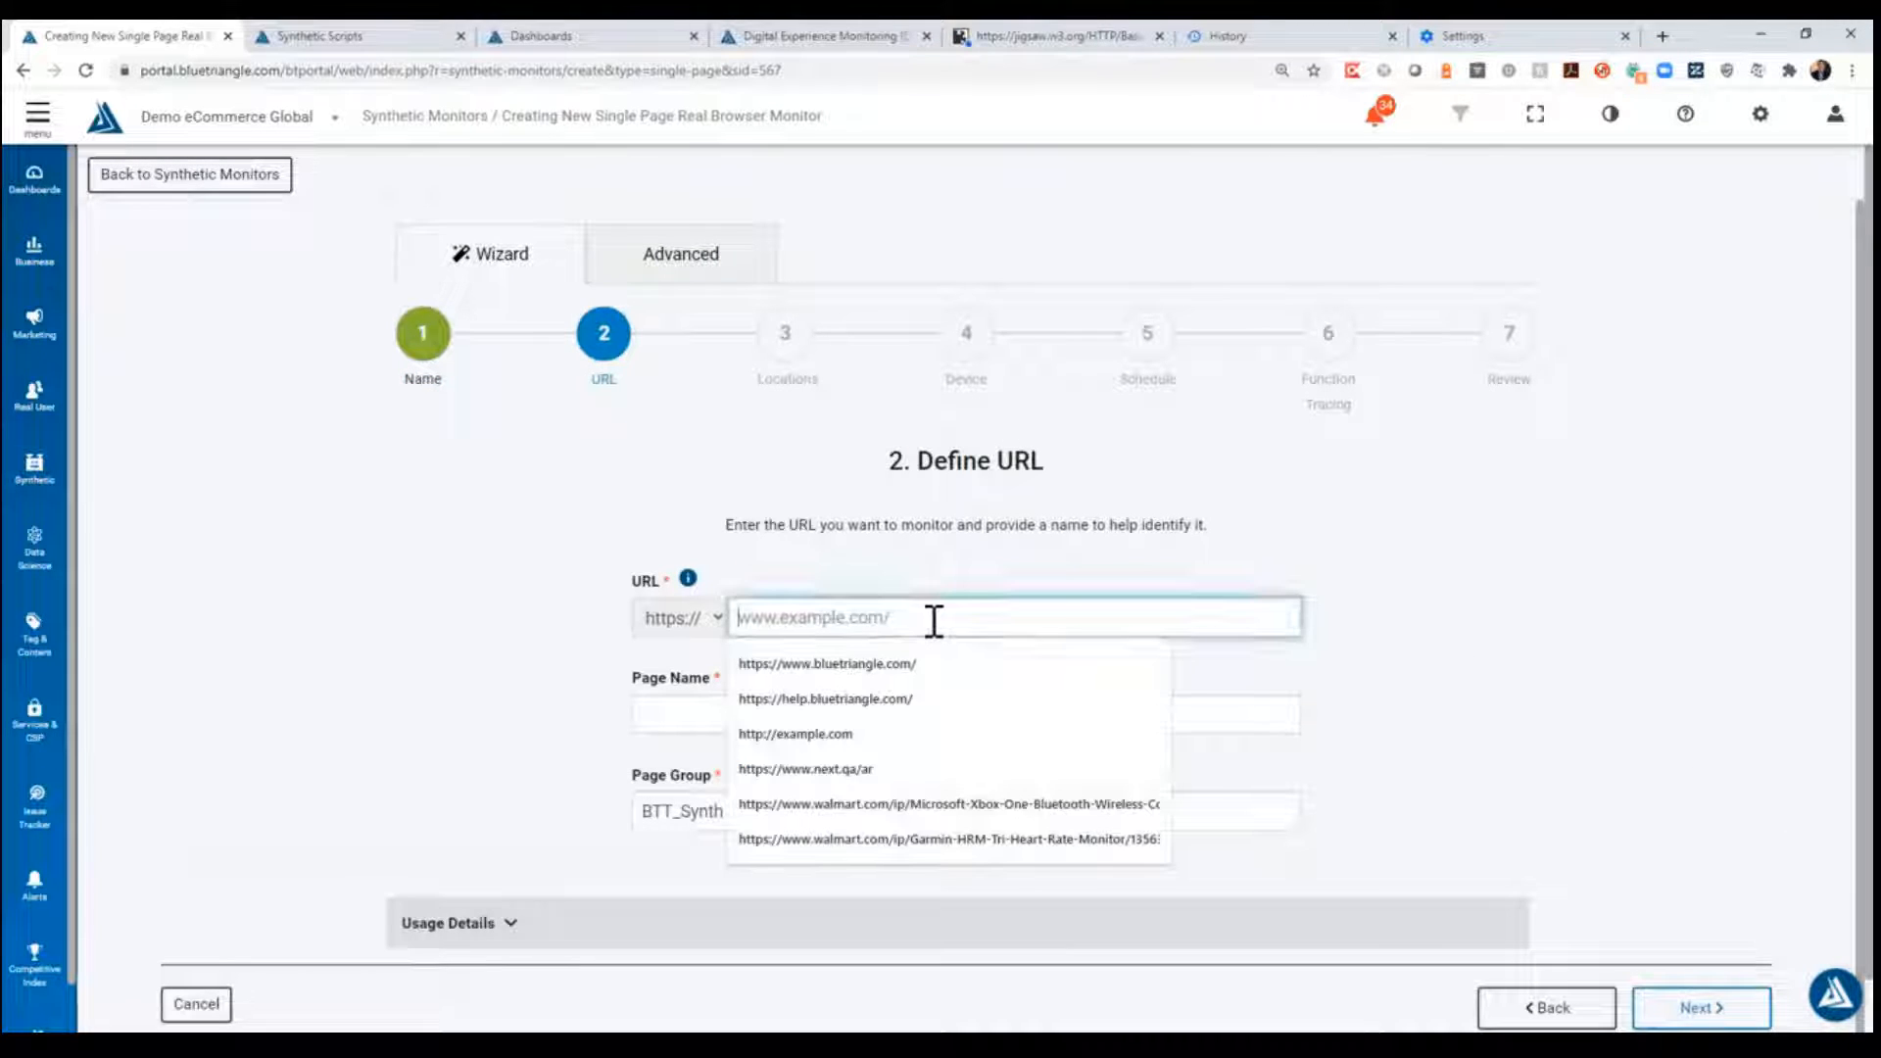
{"action": "type", "text": "www."}
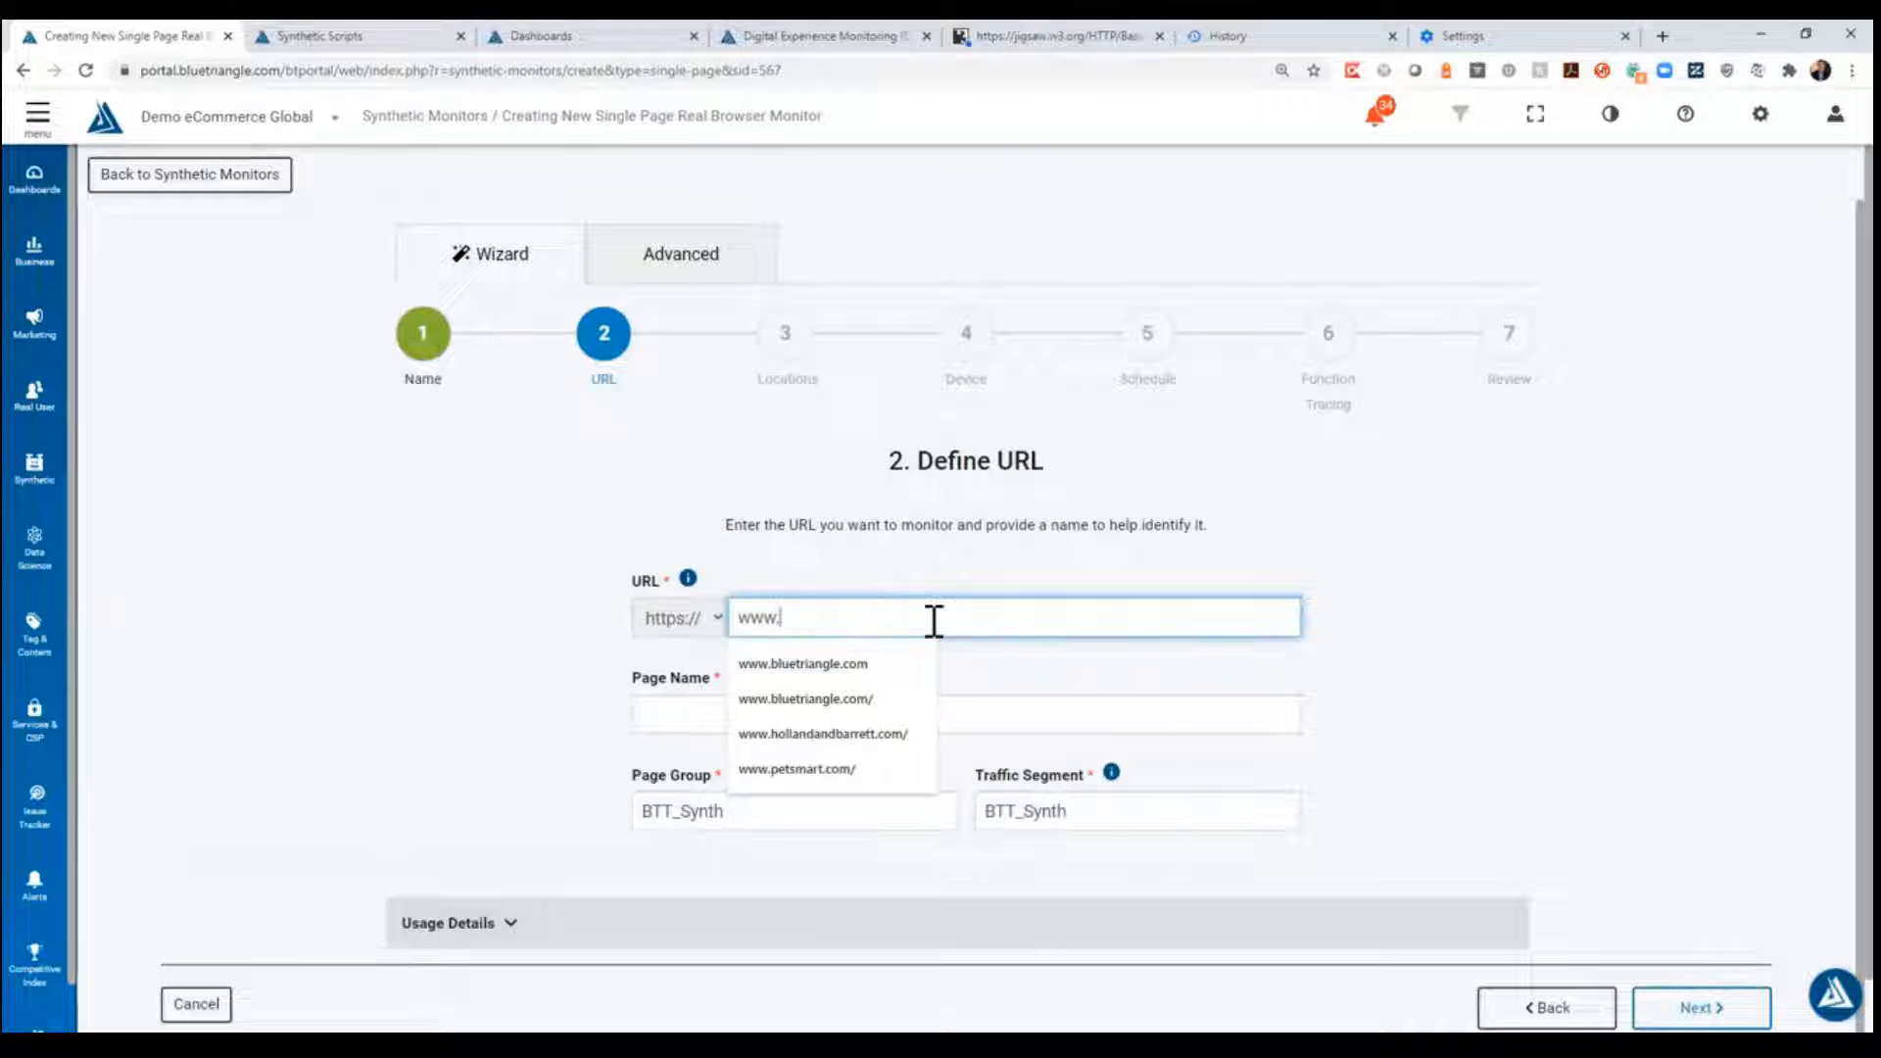
{"action": "type", "text": "bluetriangl"}
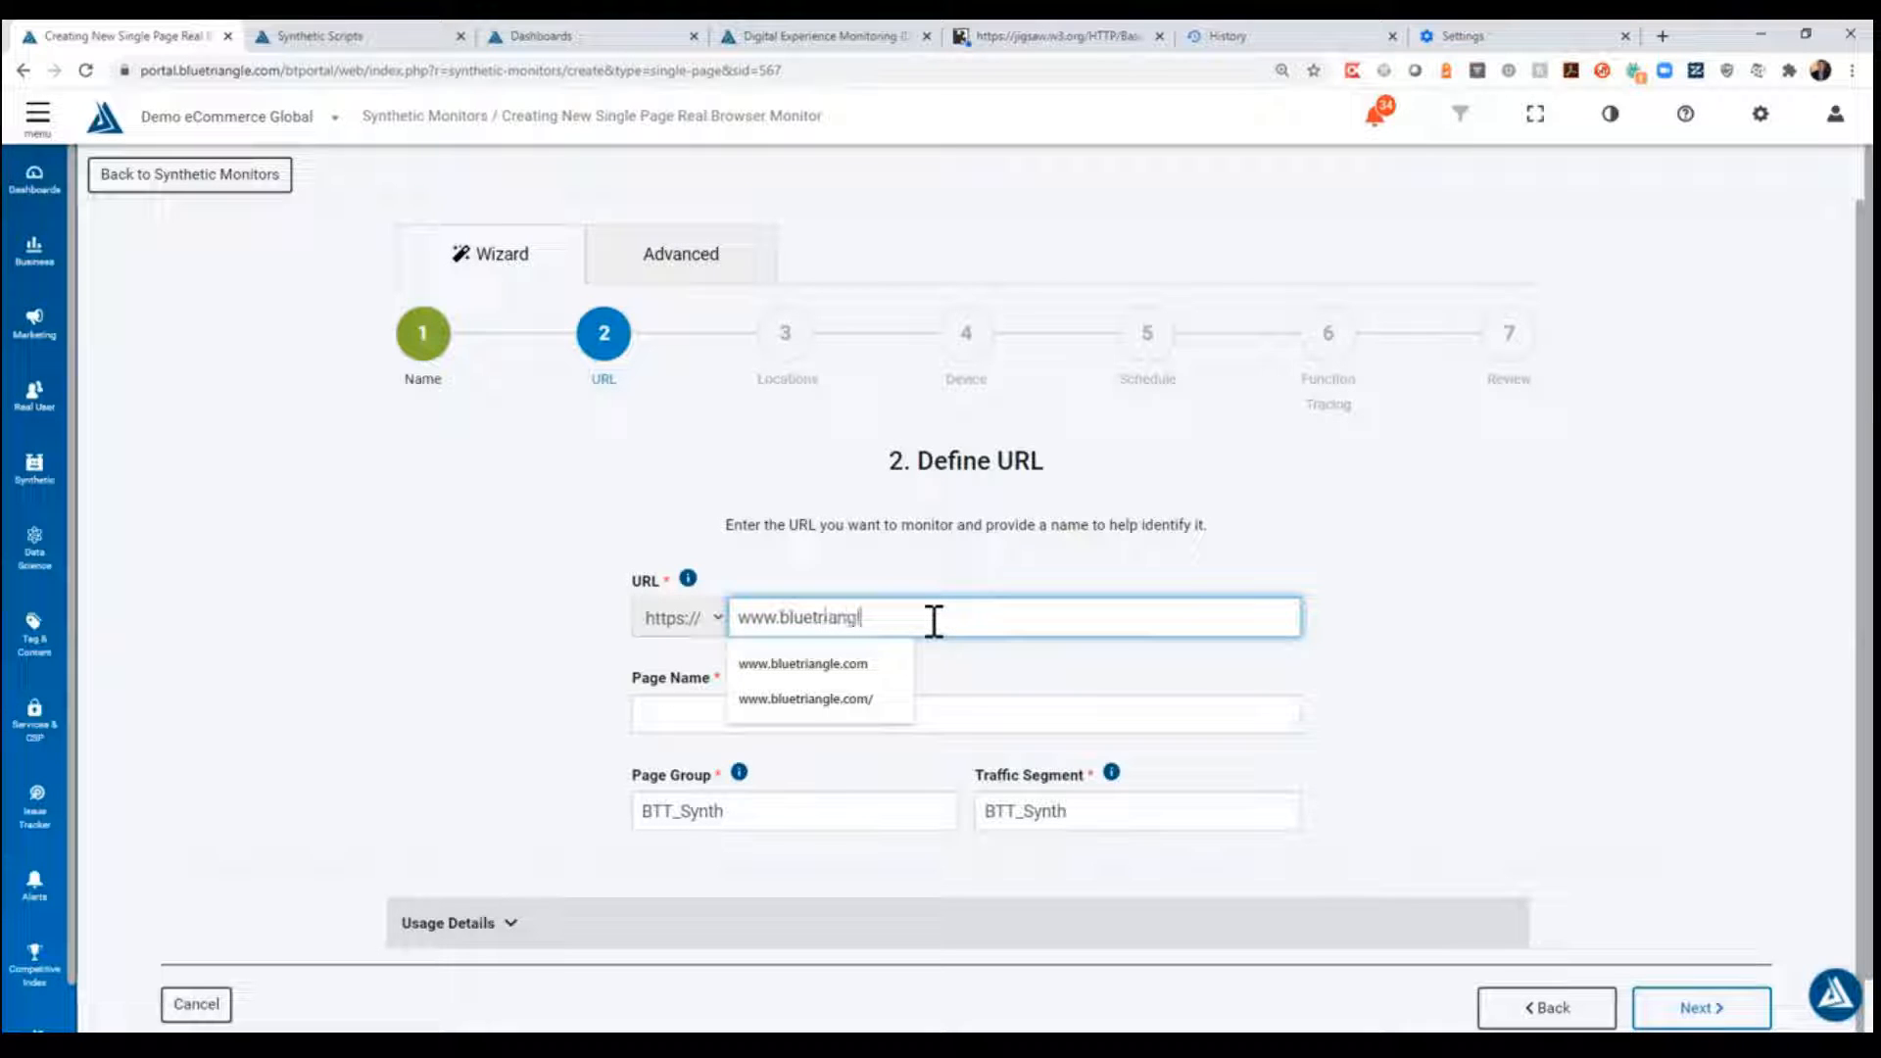
{"action": "type", "text": "e.com"}
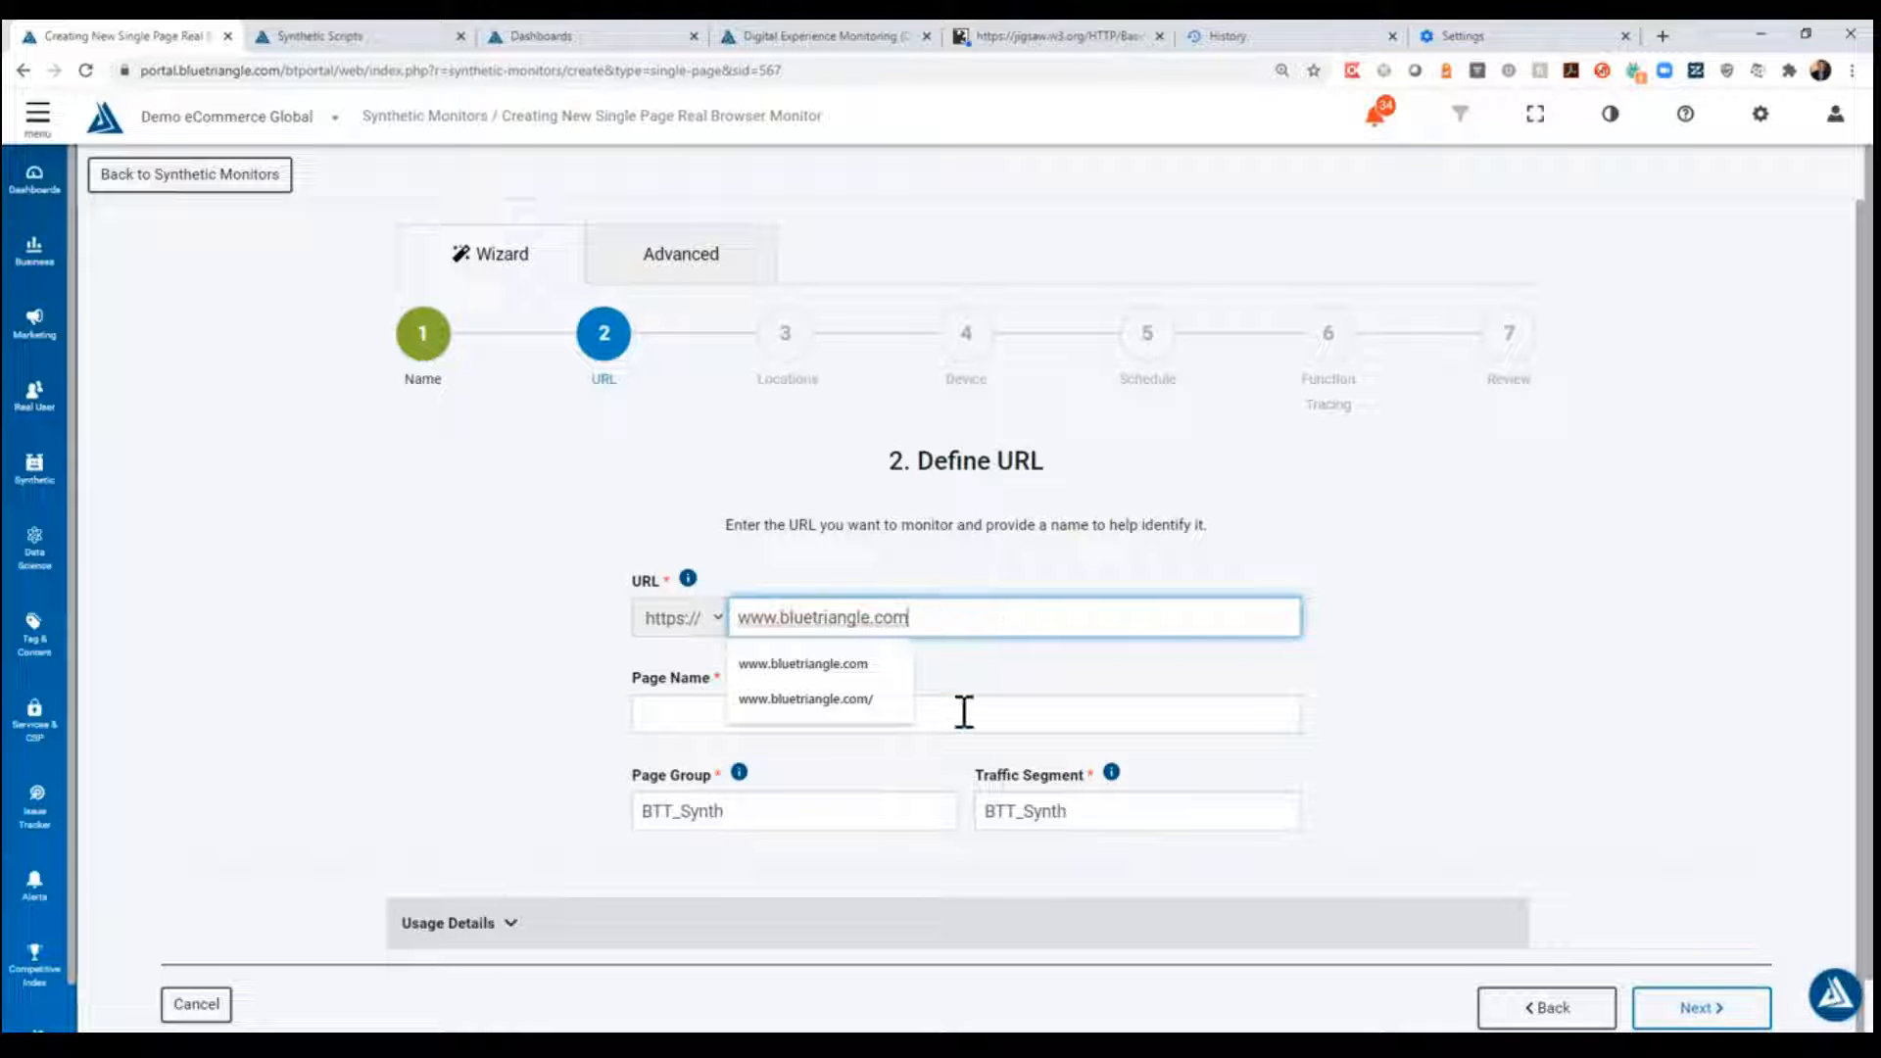
- Set the page name to "Blue Triangle Home Page" and continue to the locations stage
{"action": "left_click", "coordinate": [801, 702]}
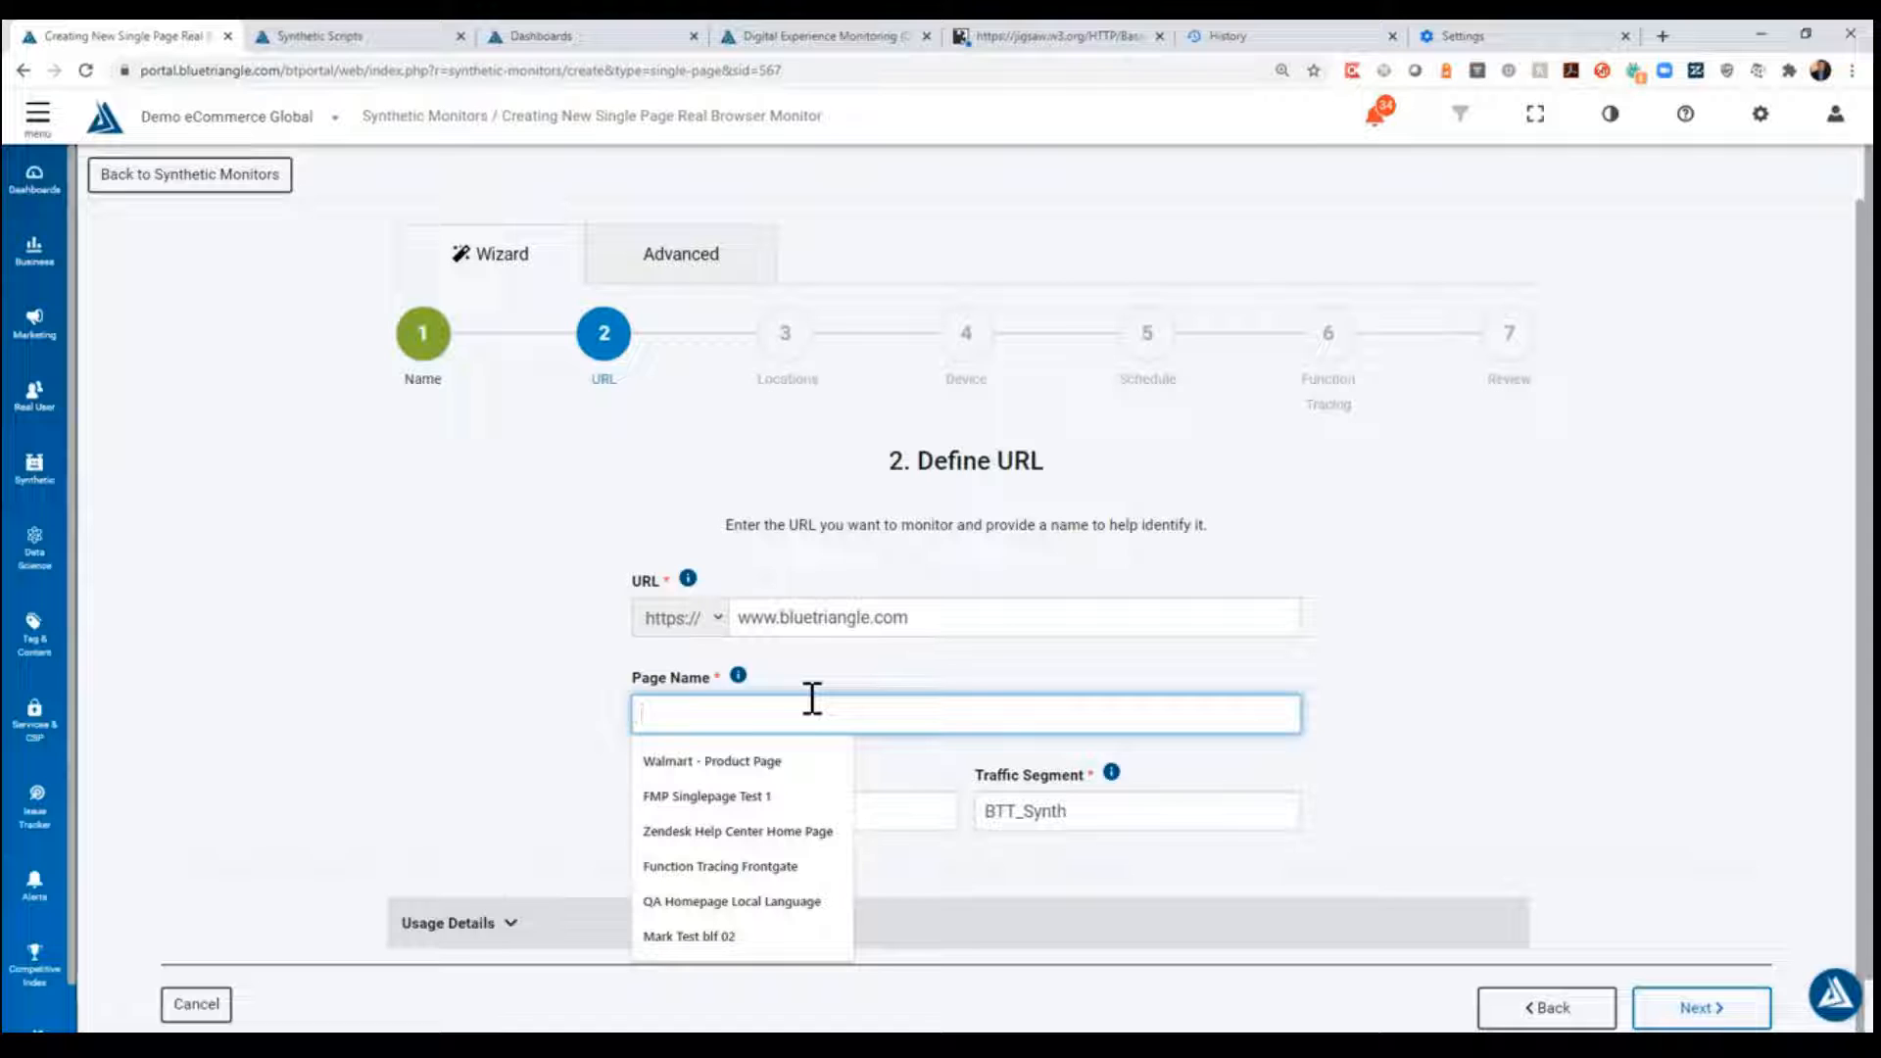
{"action": "type", "text": "Blue Triangle Home Page"}
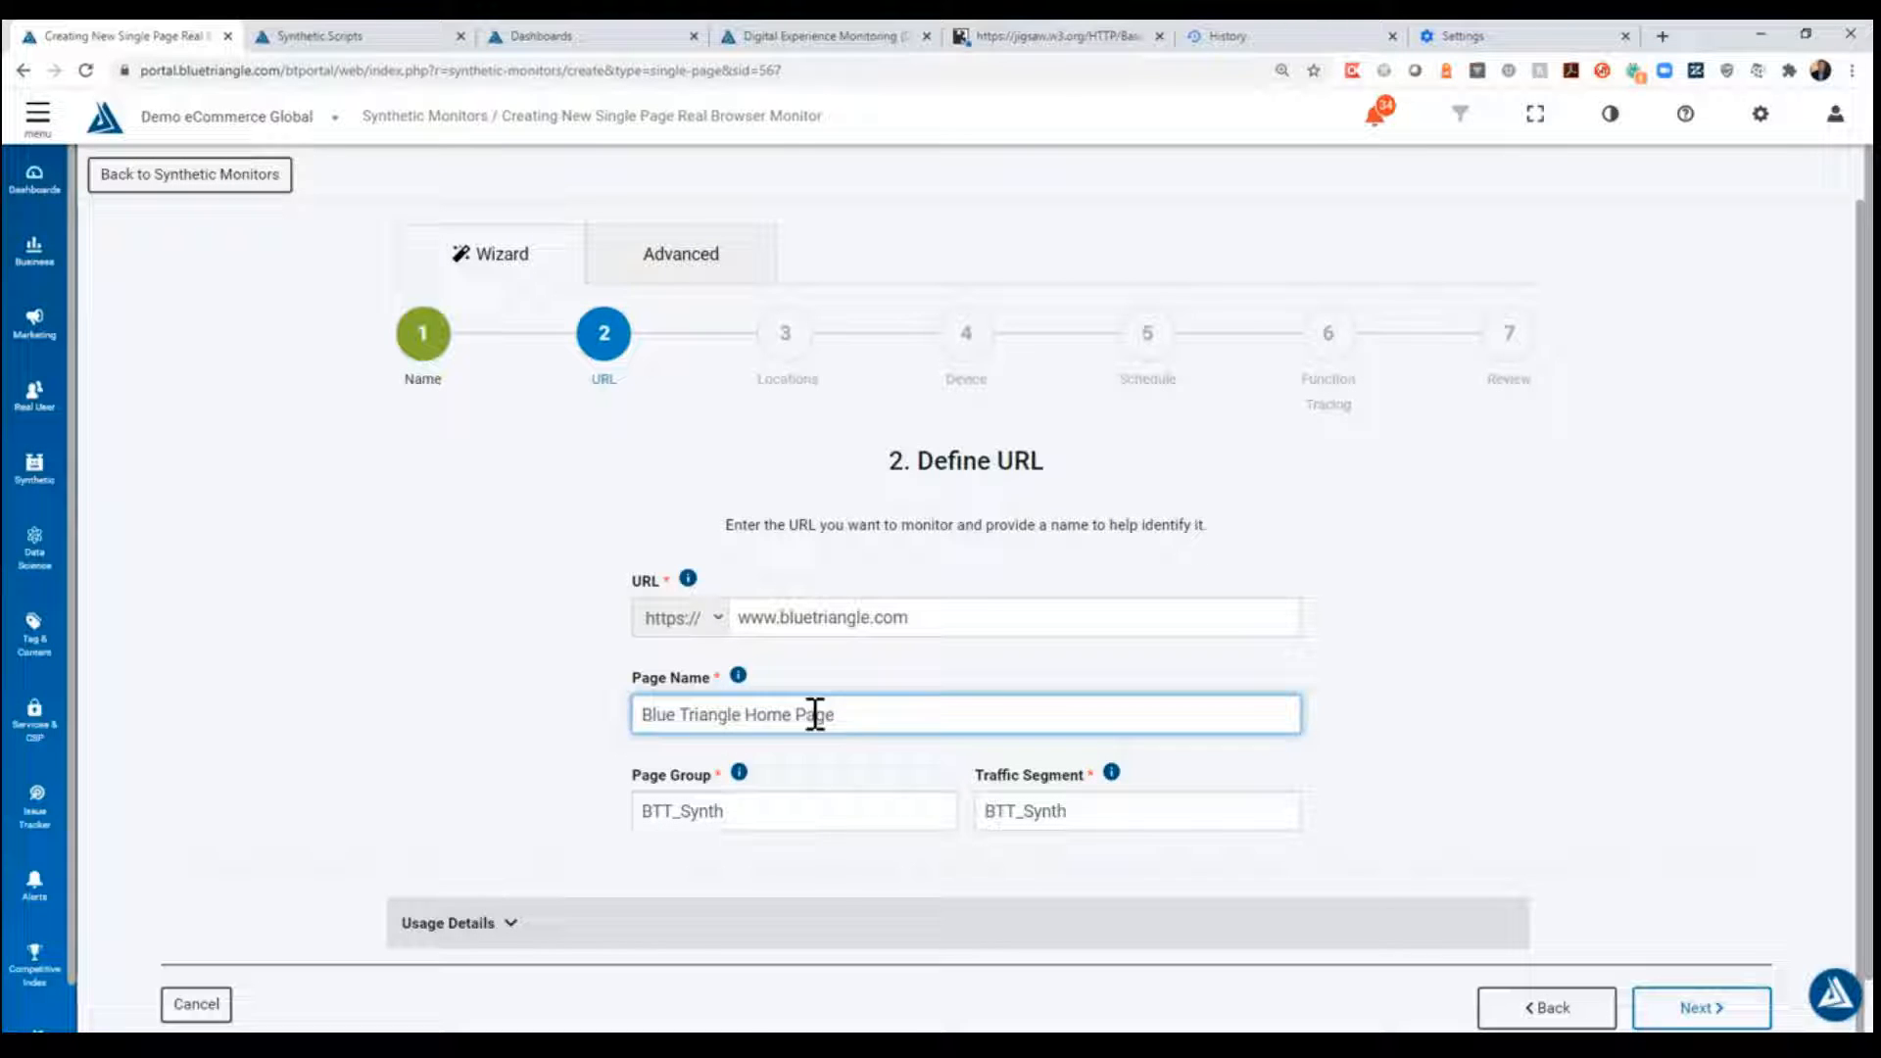
{"action": "left_click", "coordinate": [817, 747]}
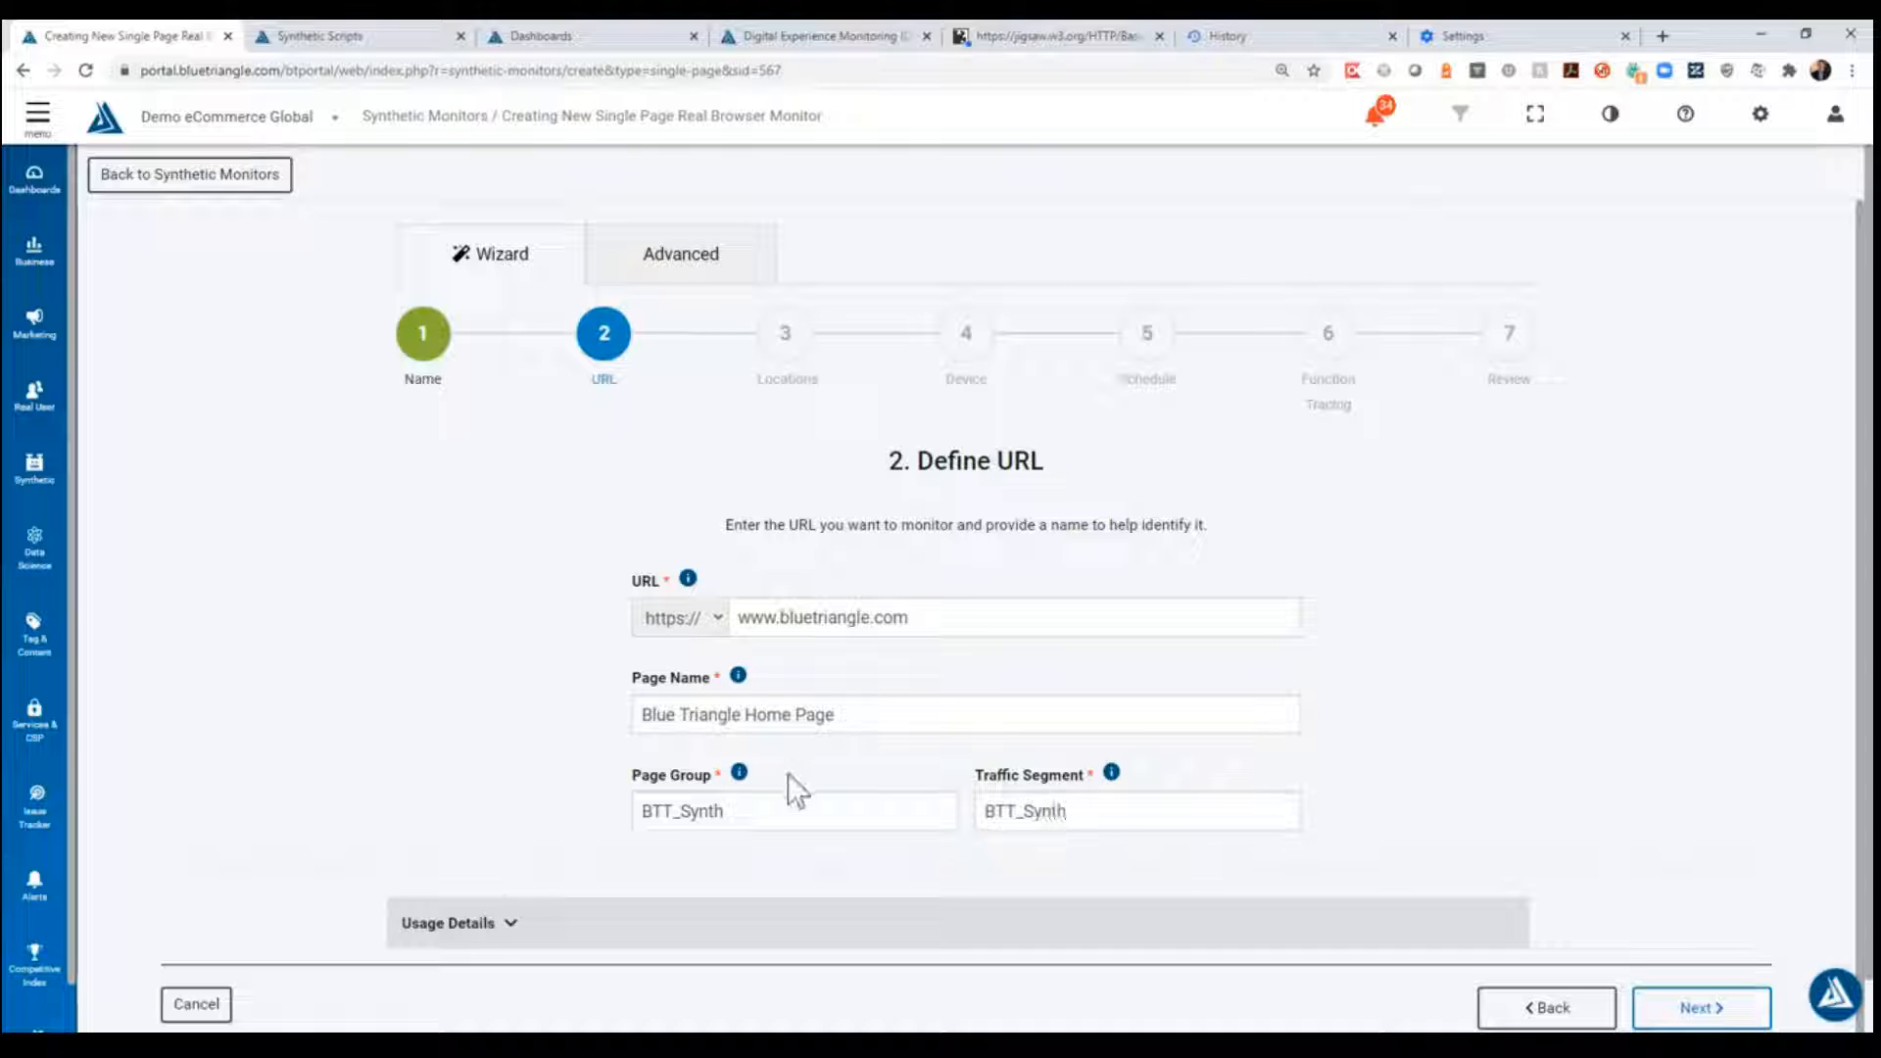
{"action": "left_click", "coordinate": [871, 718]}
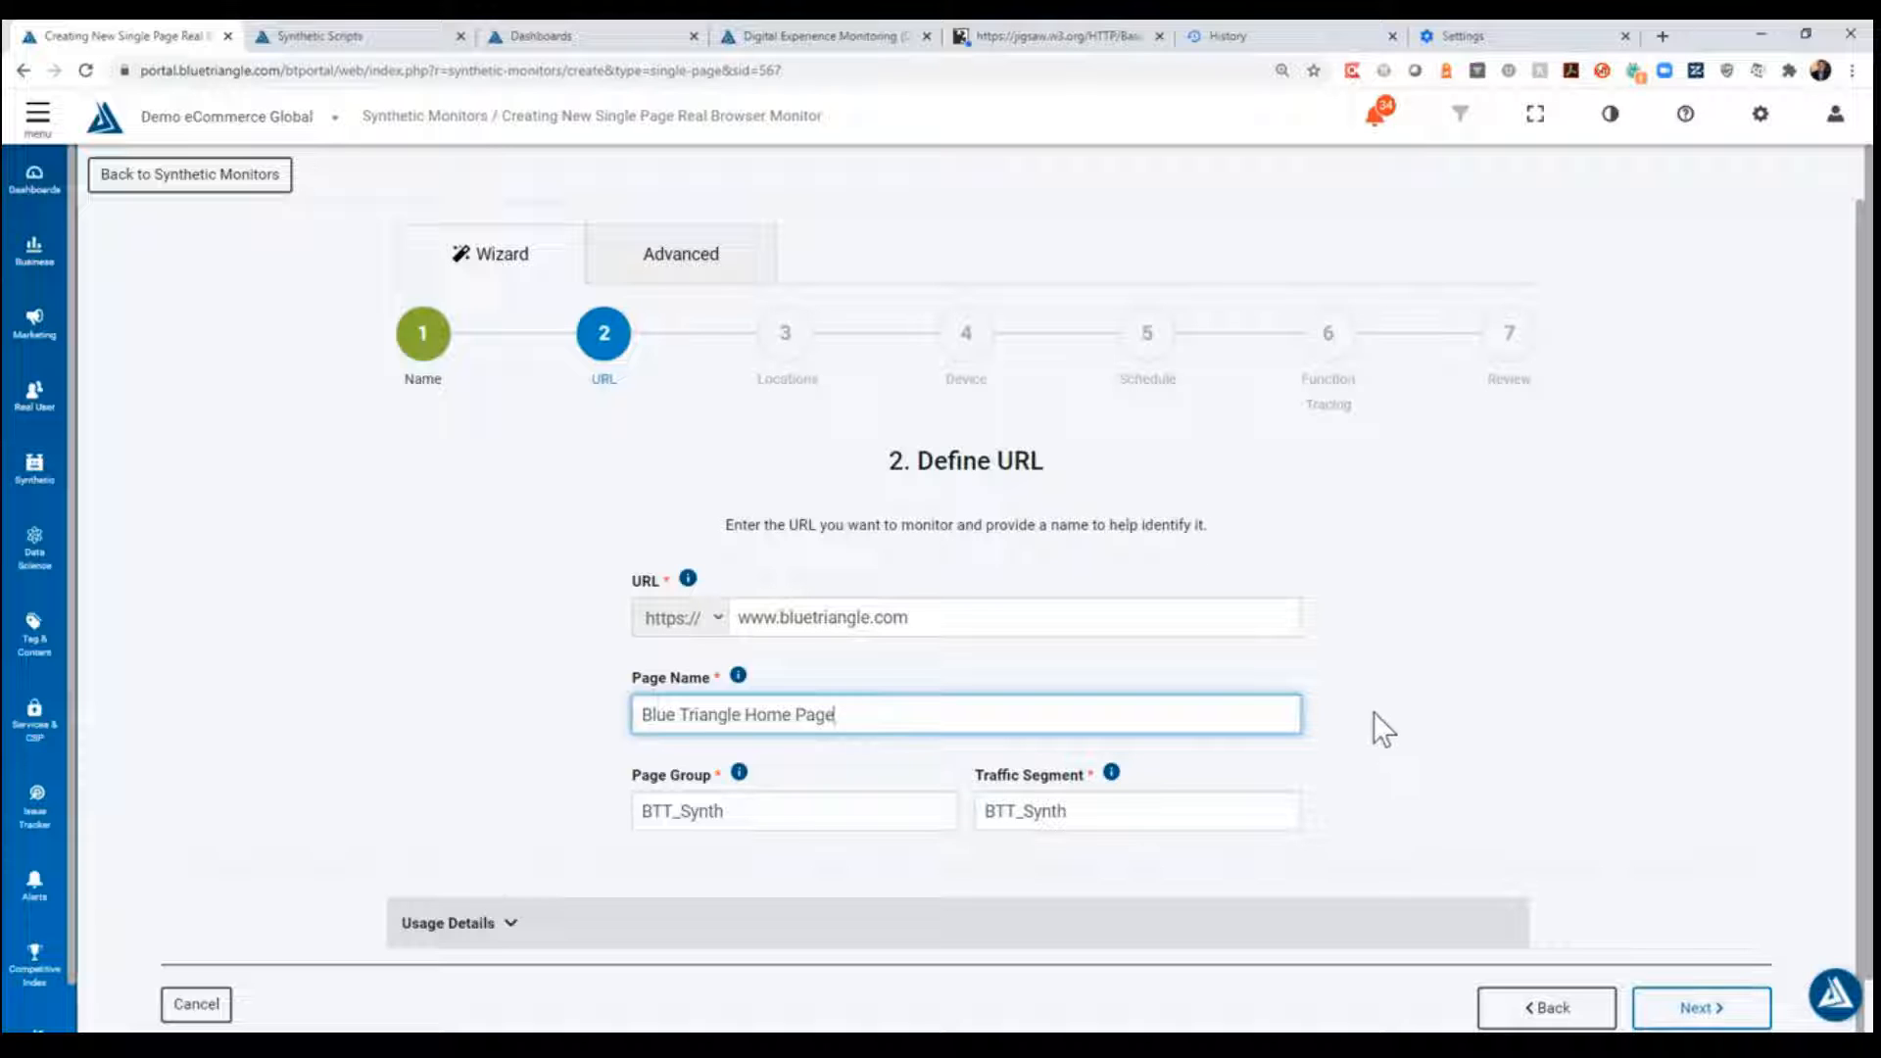
{"action": "scroll", "coordinate": [1619, 733], "scroll_direction": "down", "scroll_amount": 1}
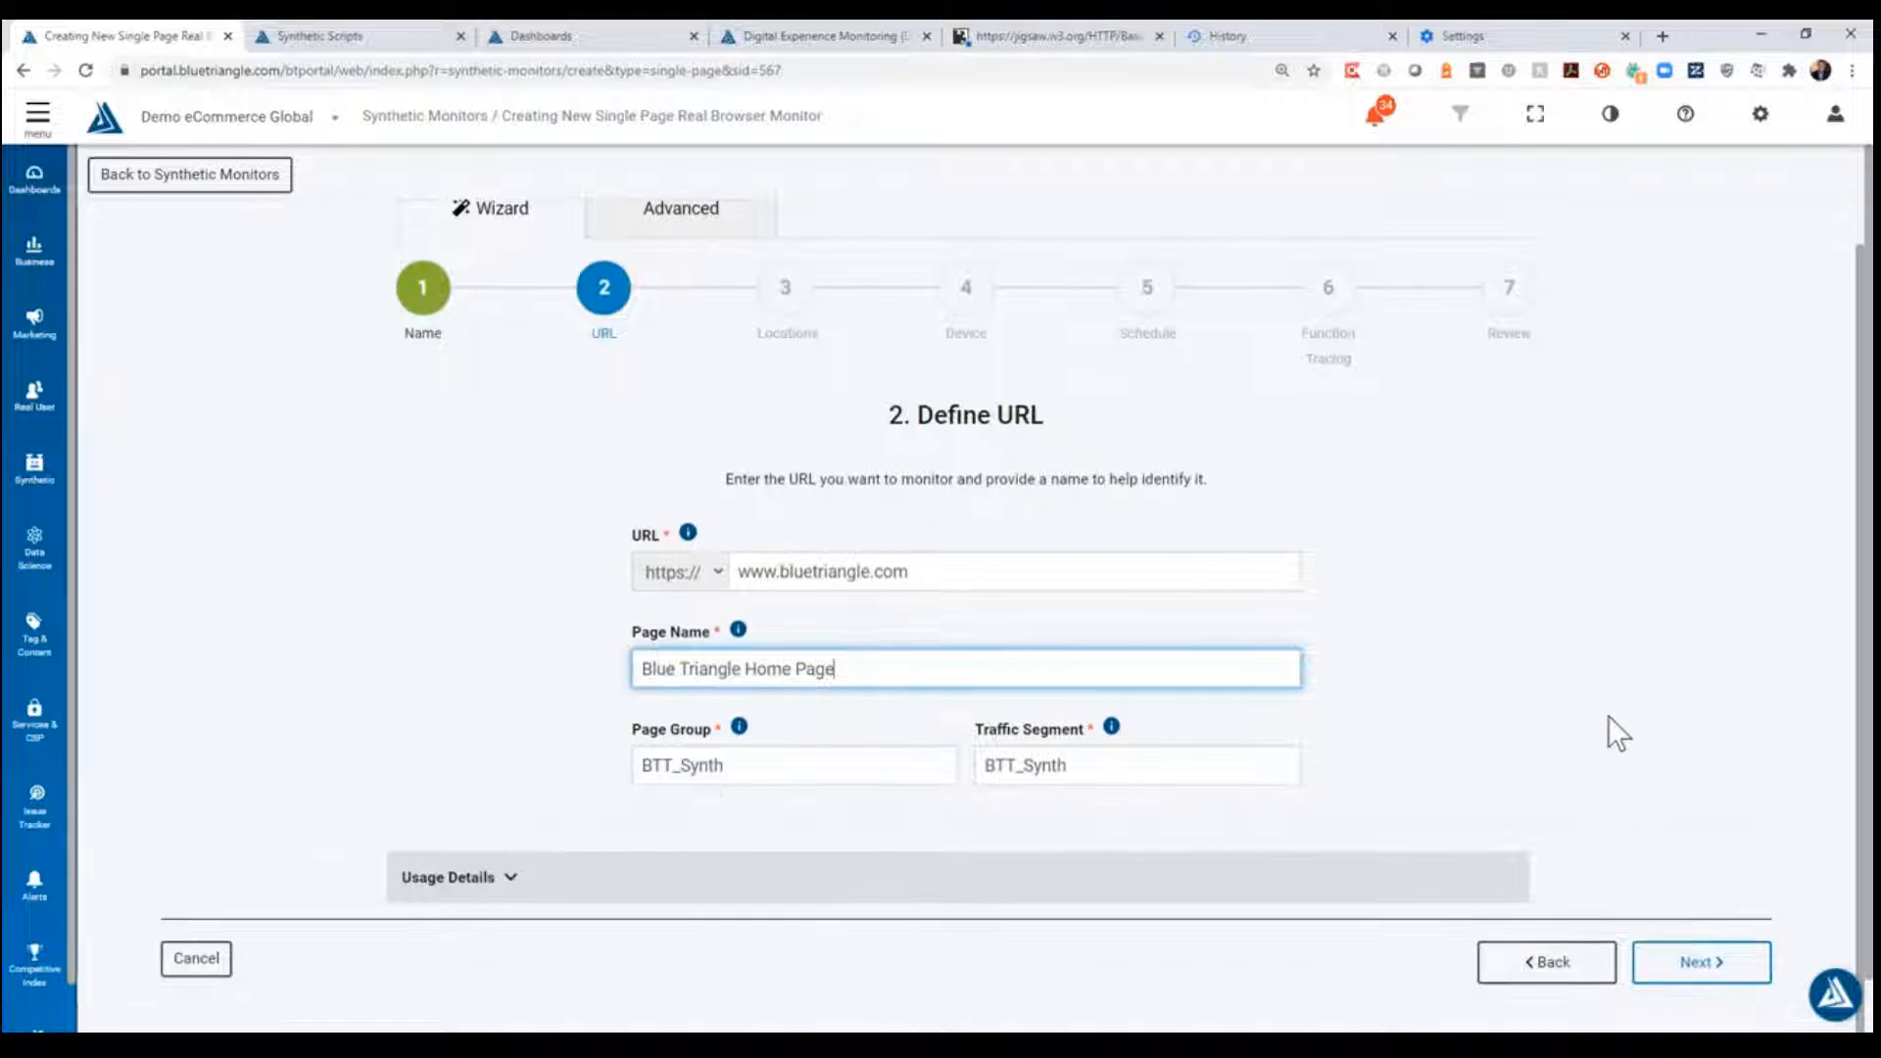
{"action": "scroll", "coordinate": [1626, 754], "scroll_direction": "up", "scroll_amount": 1}
{"action": "left_click", "coordinate": [1706, 1009]}
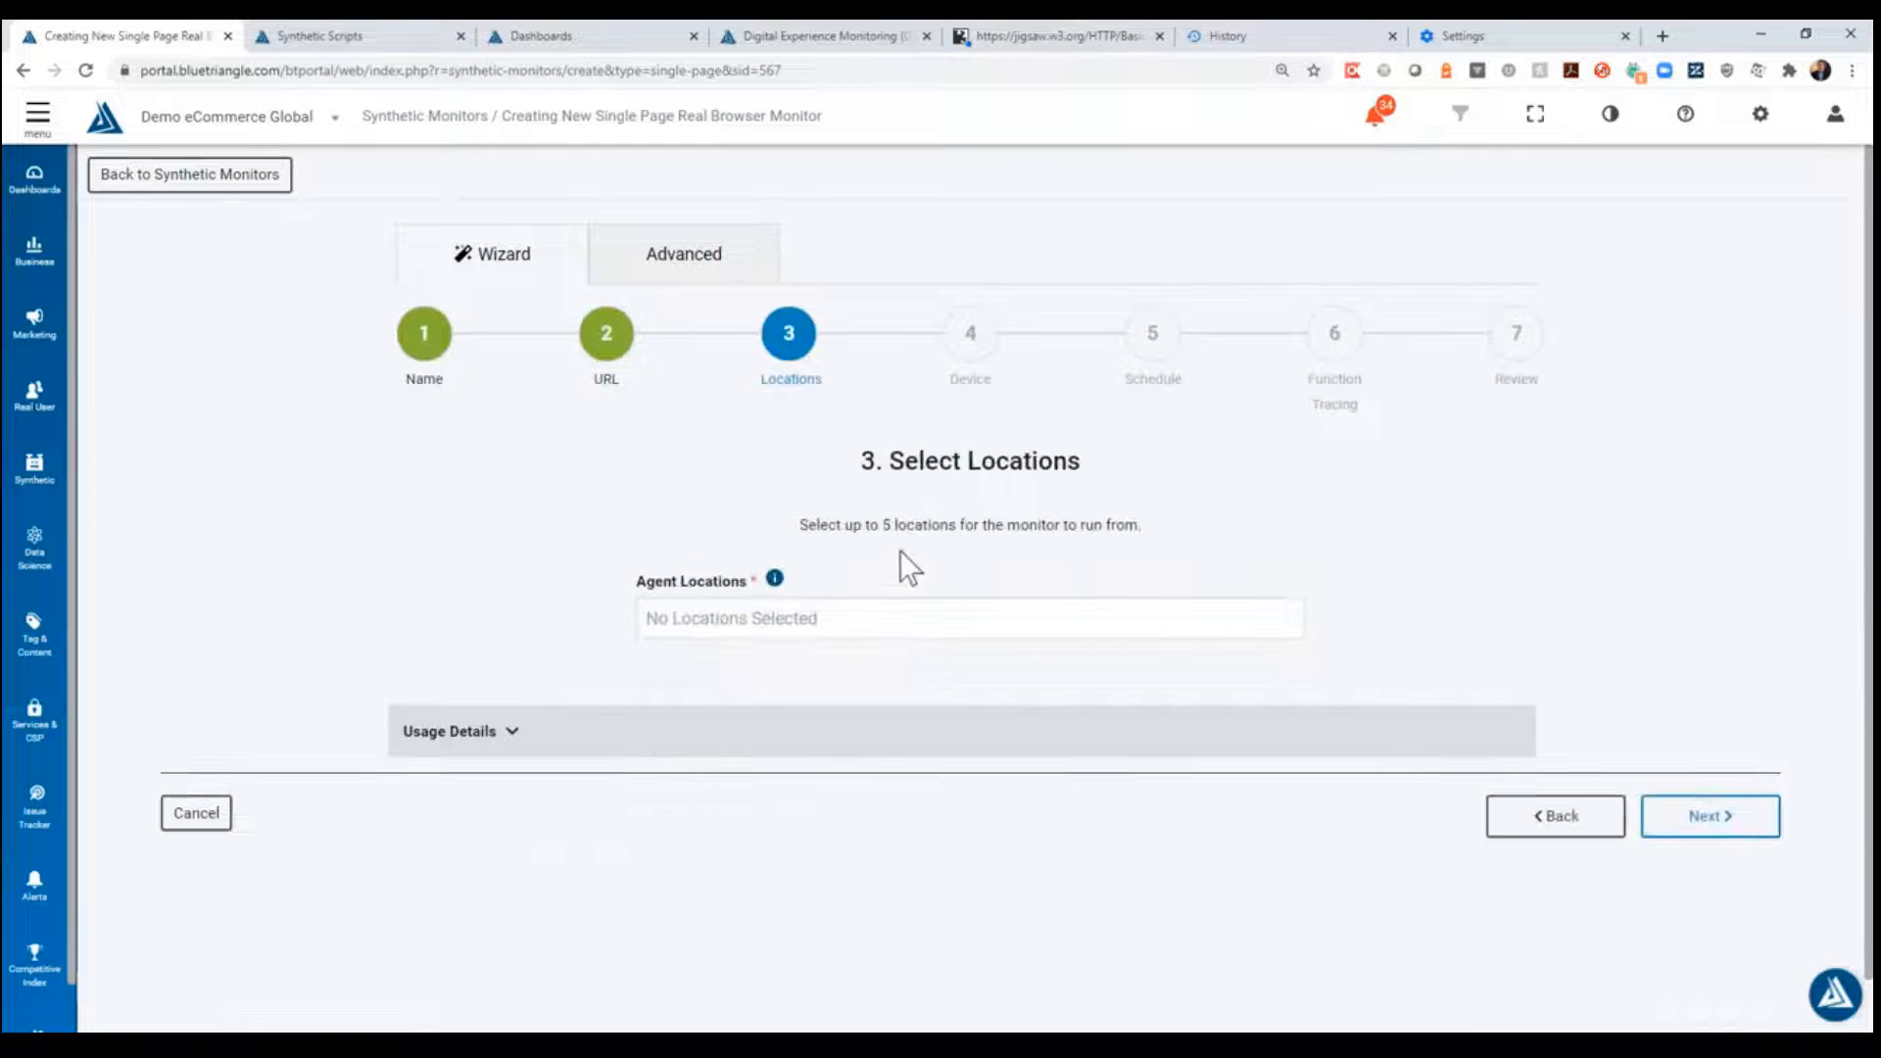
- Add Seattle, WA and Washington DC as agent locations and continue to the device stage
{"action": "left_click", "coordinate": [801, 620]}
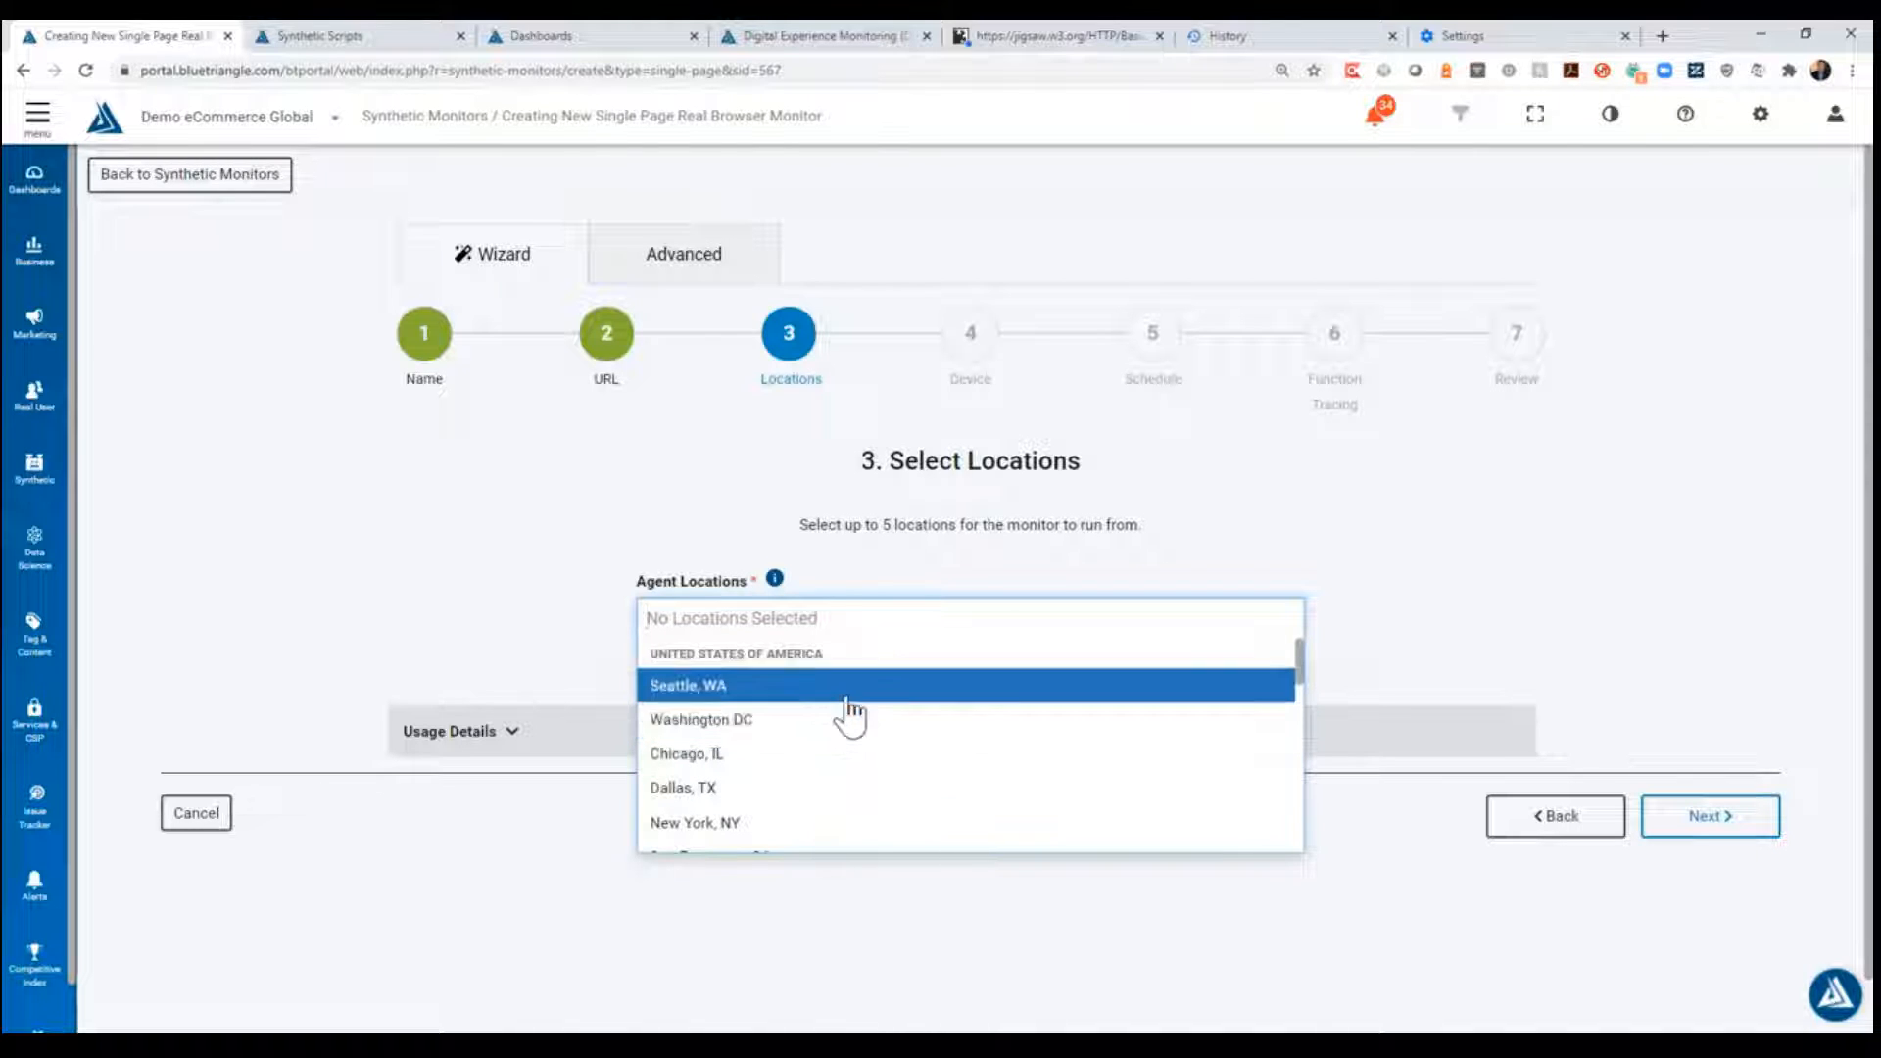
{"action": "left_click", "coordinate": [779, 694]}
{"action": "left_click", "coordinate": [790, 725]}
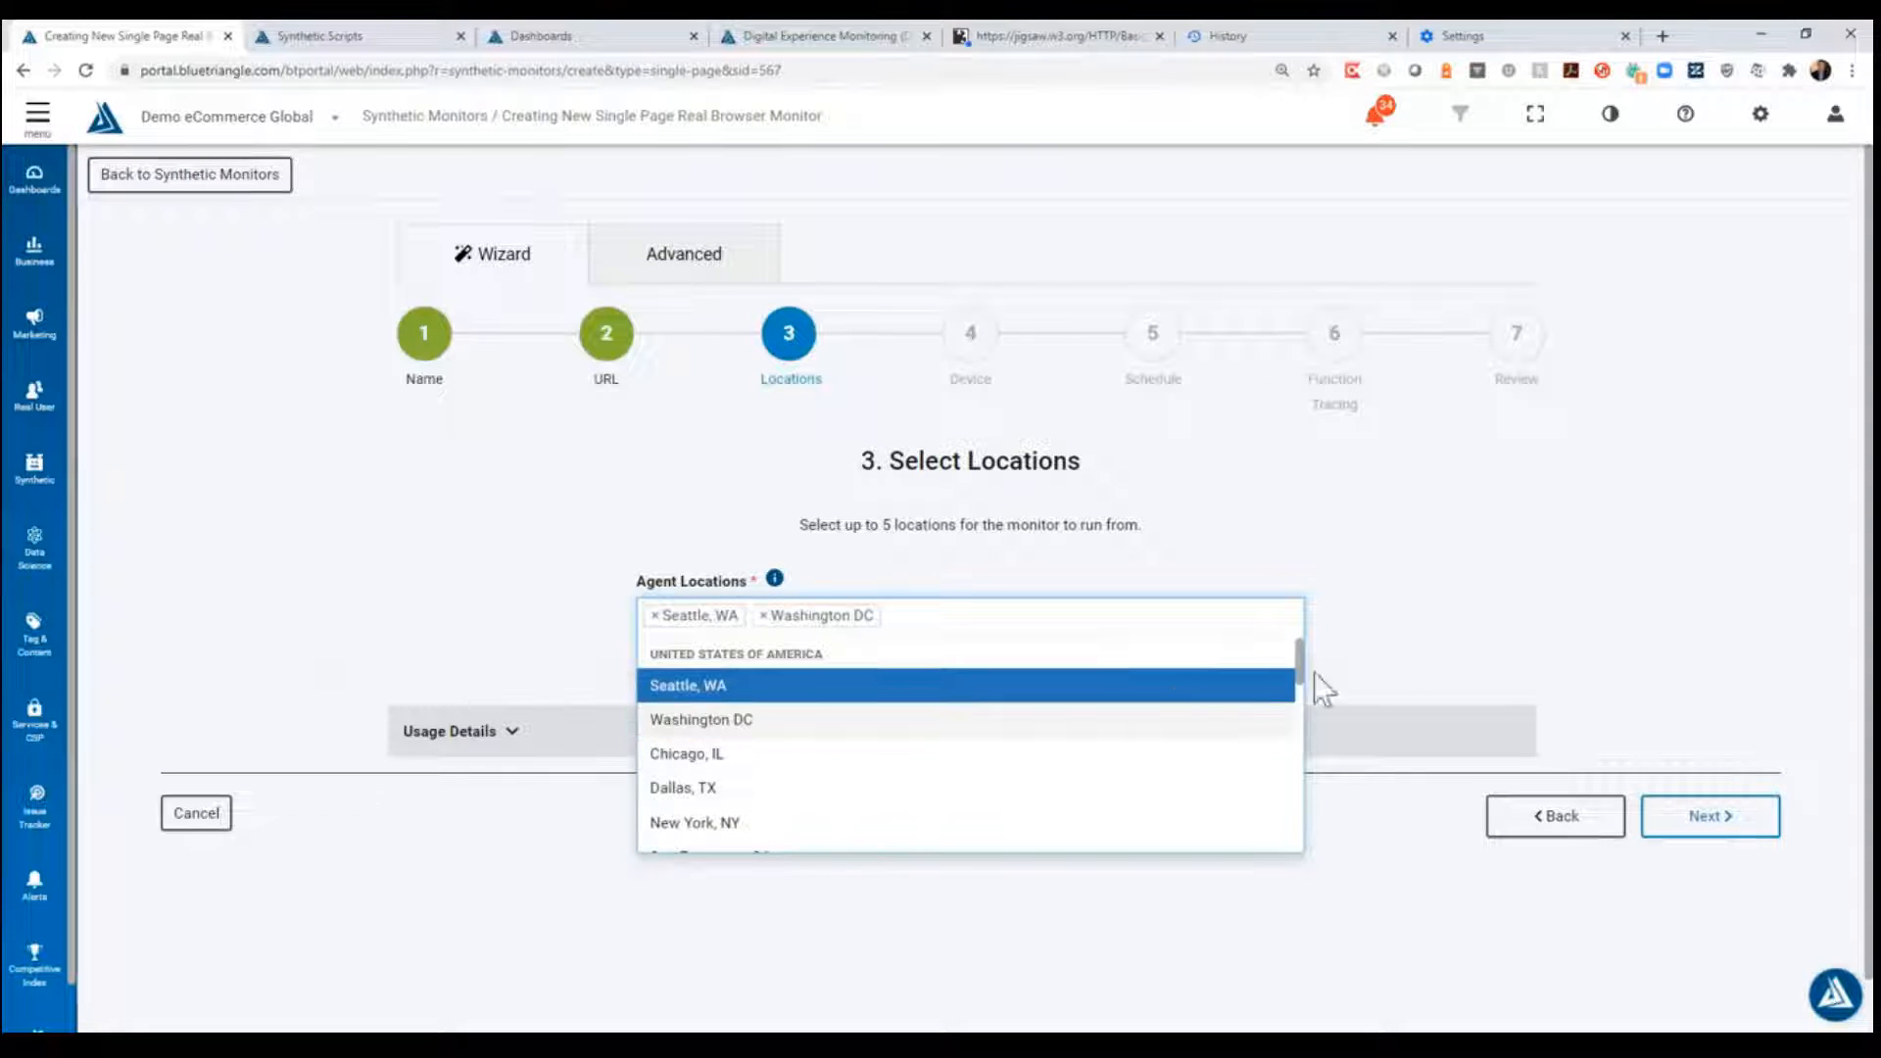
{"action": "left_click", "coordinate": [1619, 676]}
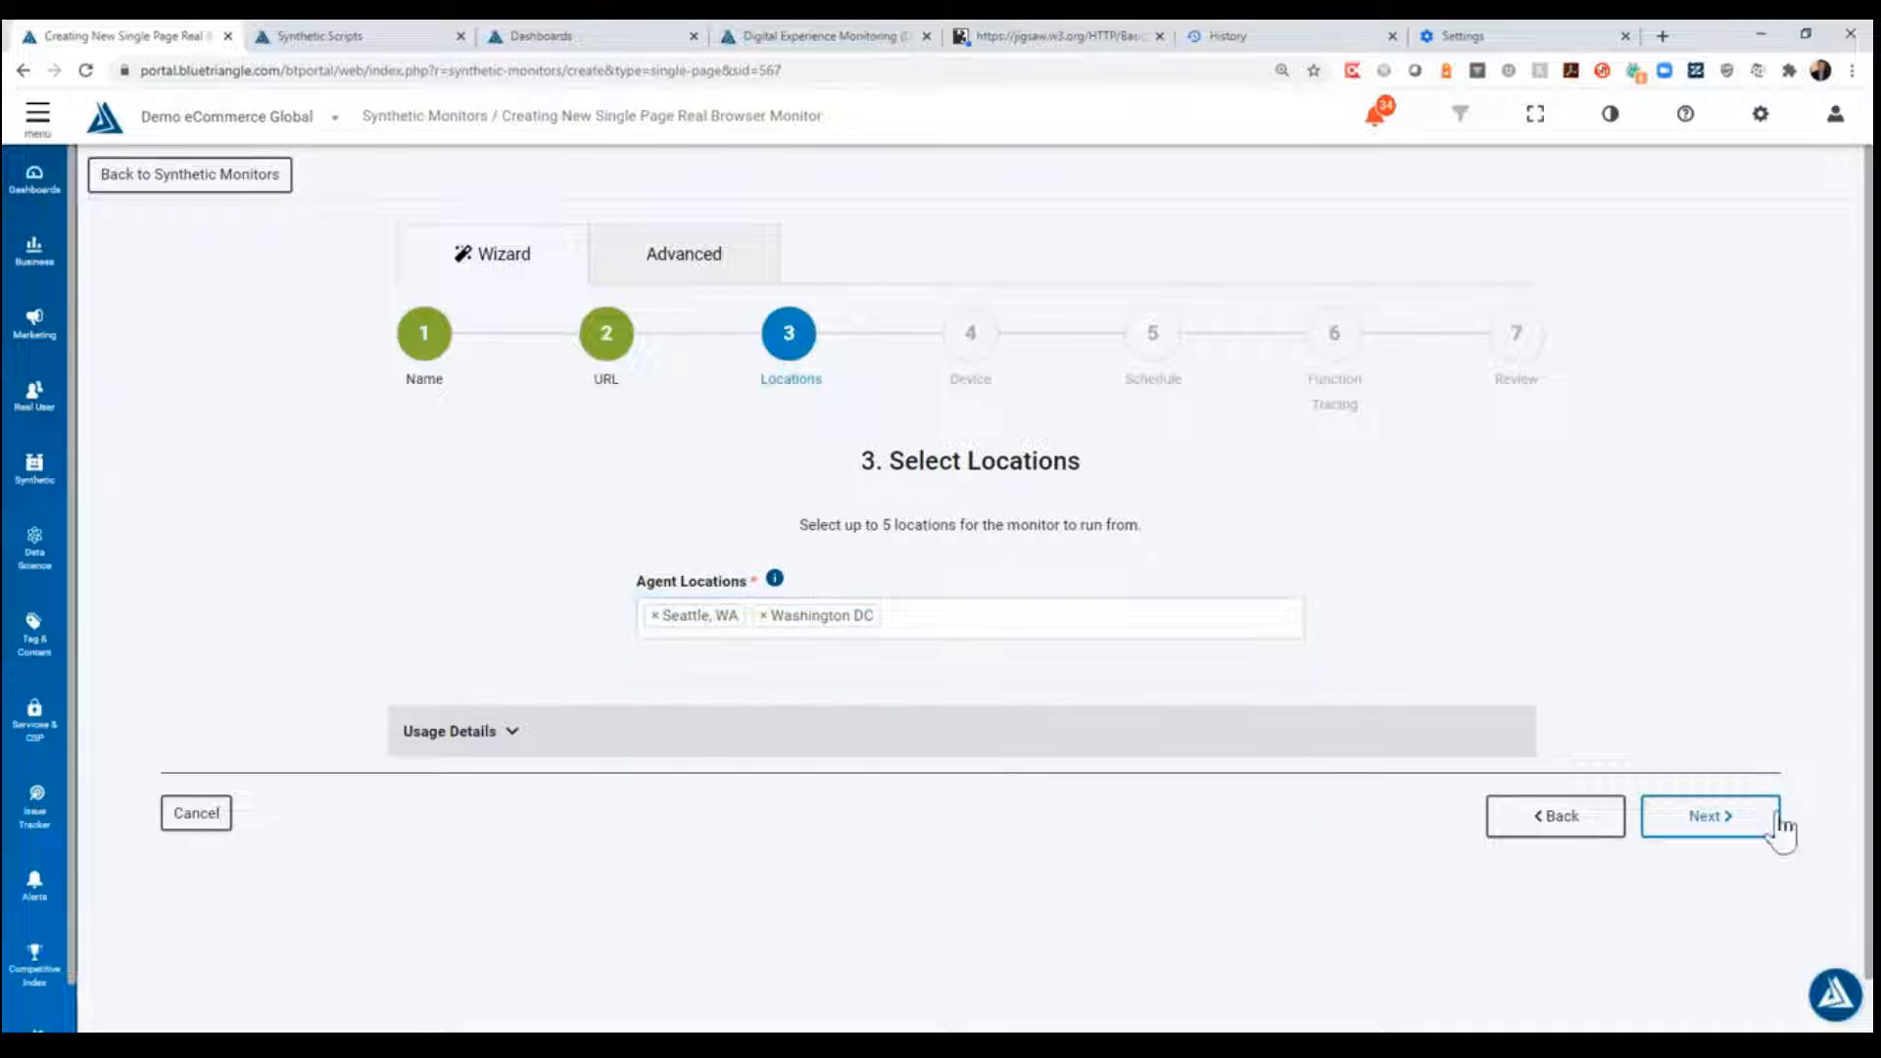
{"action": "left_click", "coordinate": [1710, 818]}
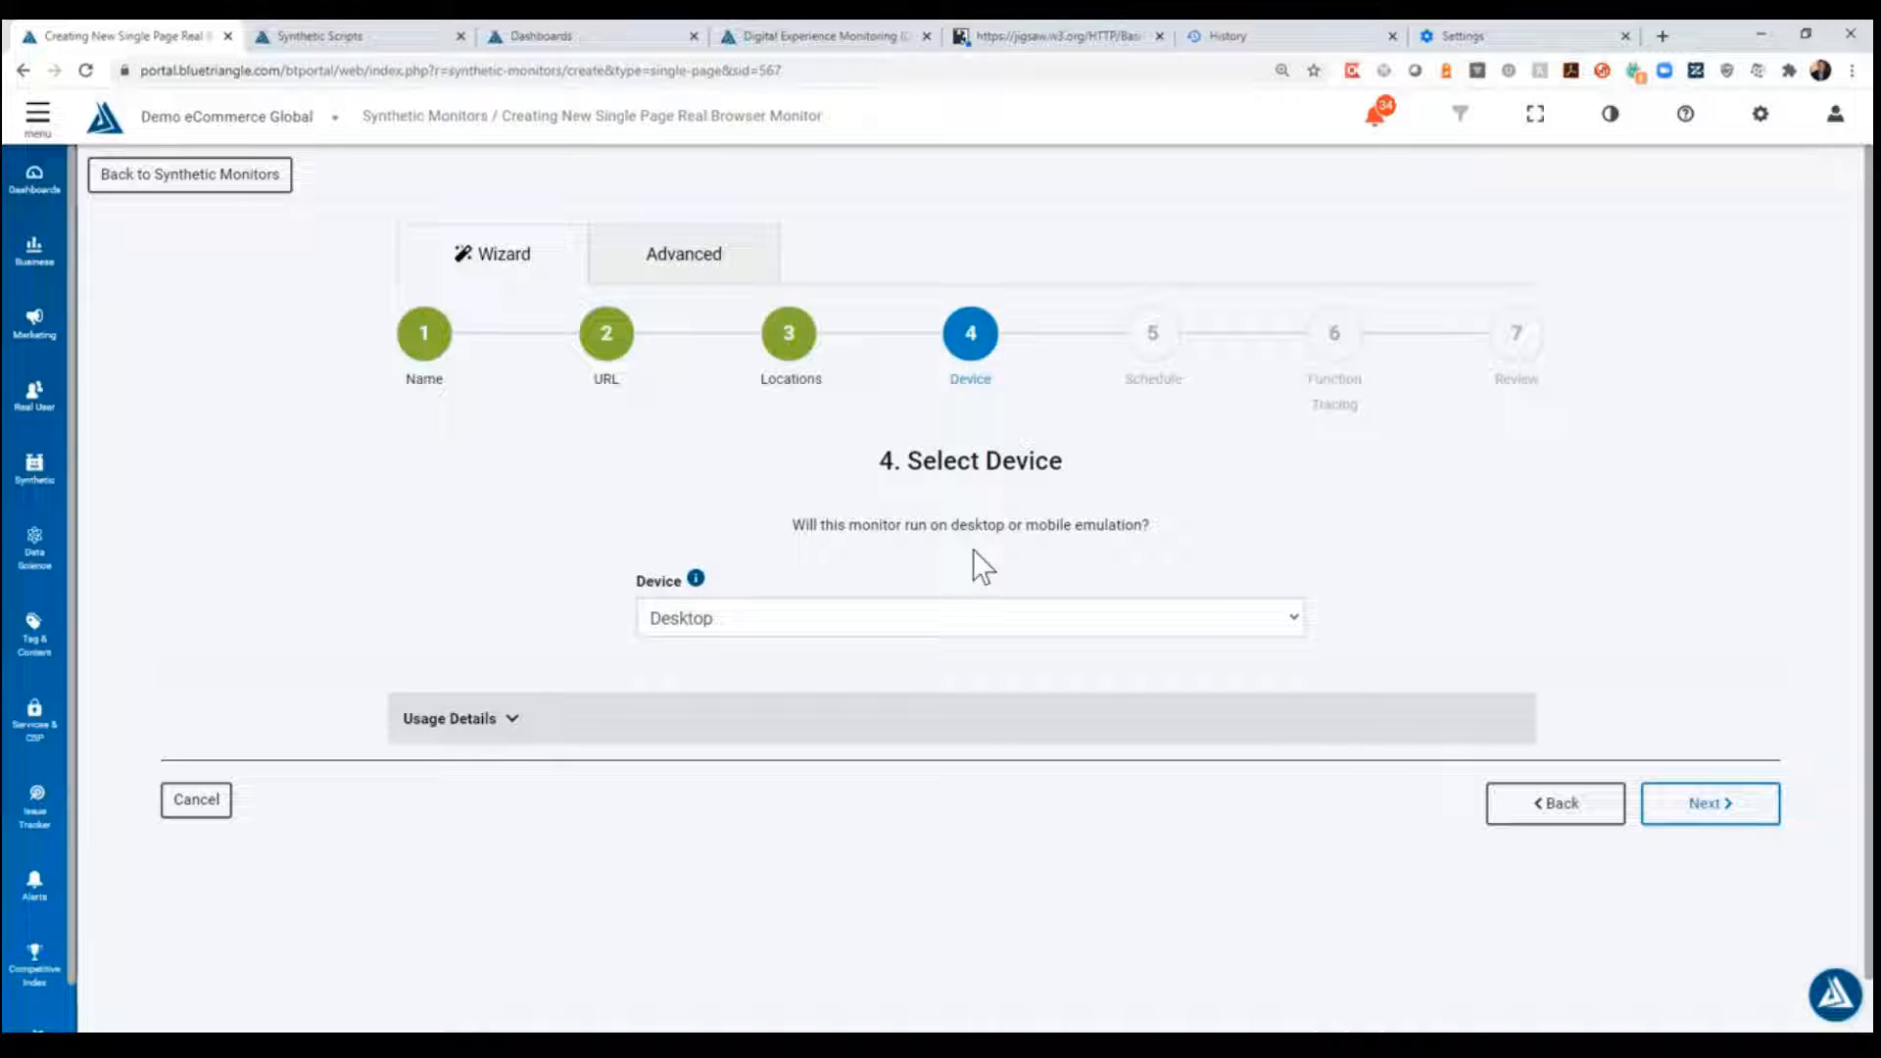
- Set the device to Mobile Emulation and look through the available emulated devices without choosing one
{"action": "left_click", "coordinate": [950, 620]}
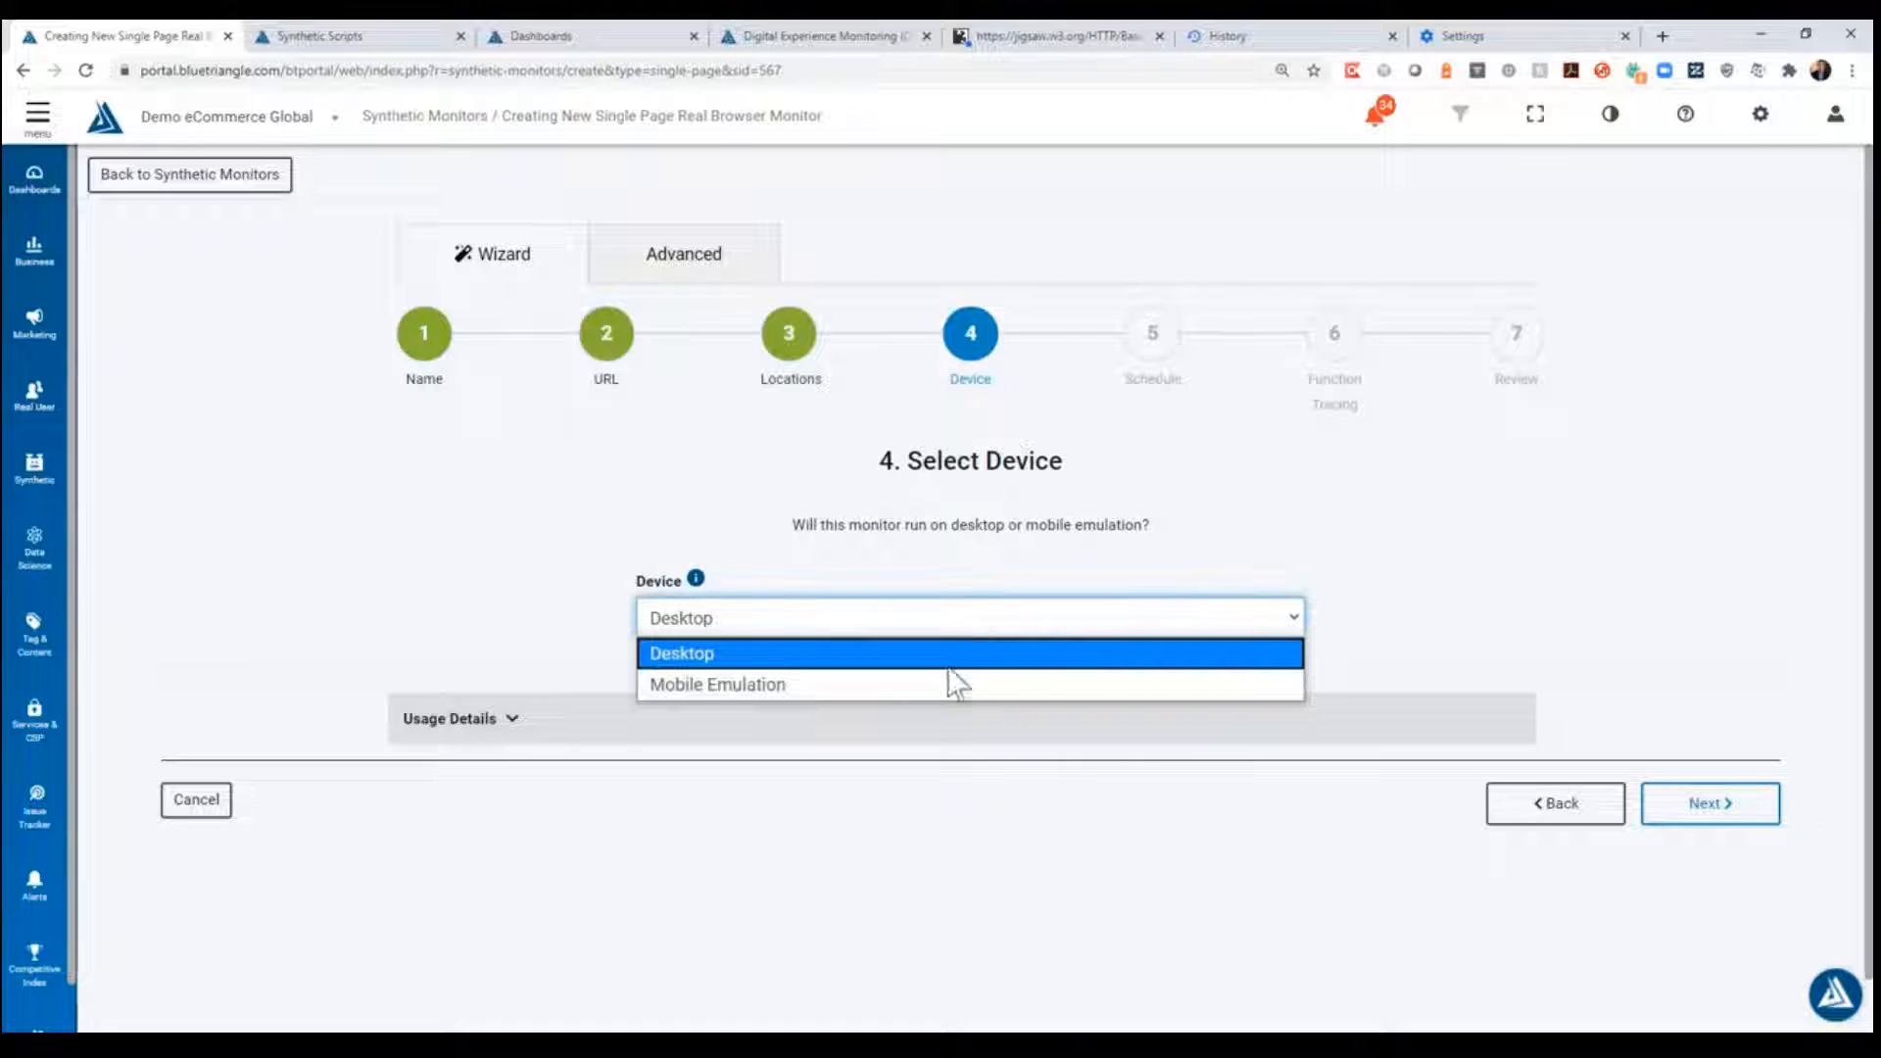
{"action": "left_click", "coordinate": [1201, 684]}
{"action": "left_click", "coordinate": [907, 705]}
{"action": "scroll", "coordinate": [911, 548], "scroll_direction": "down", "scroll_amount": 1}
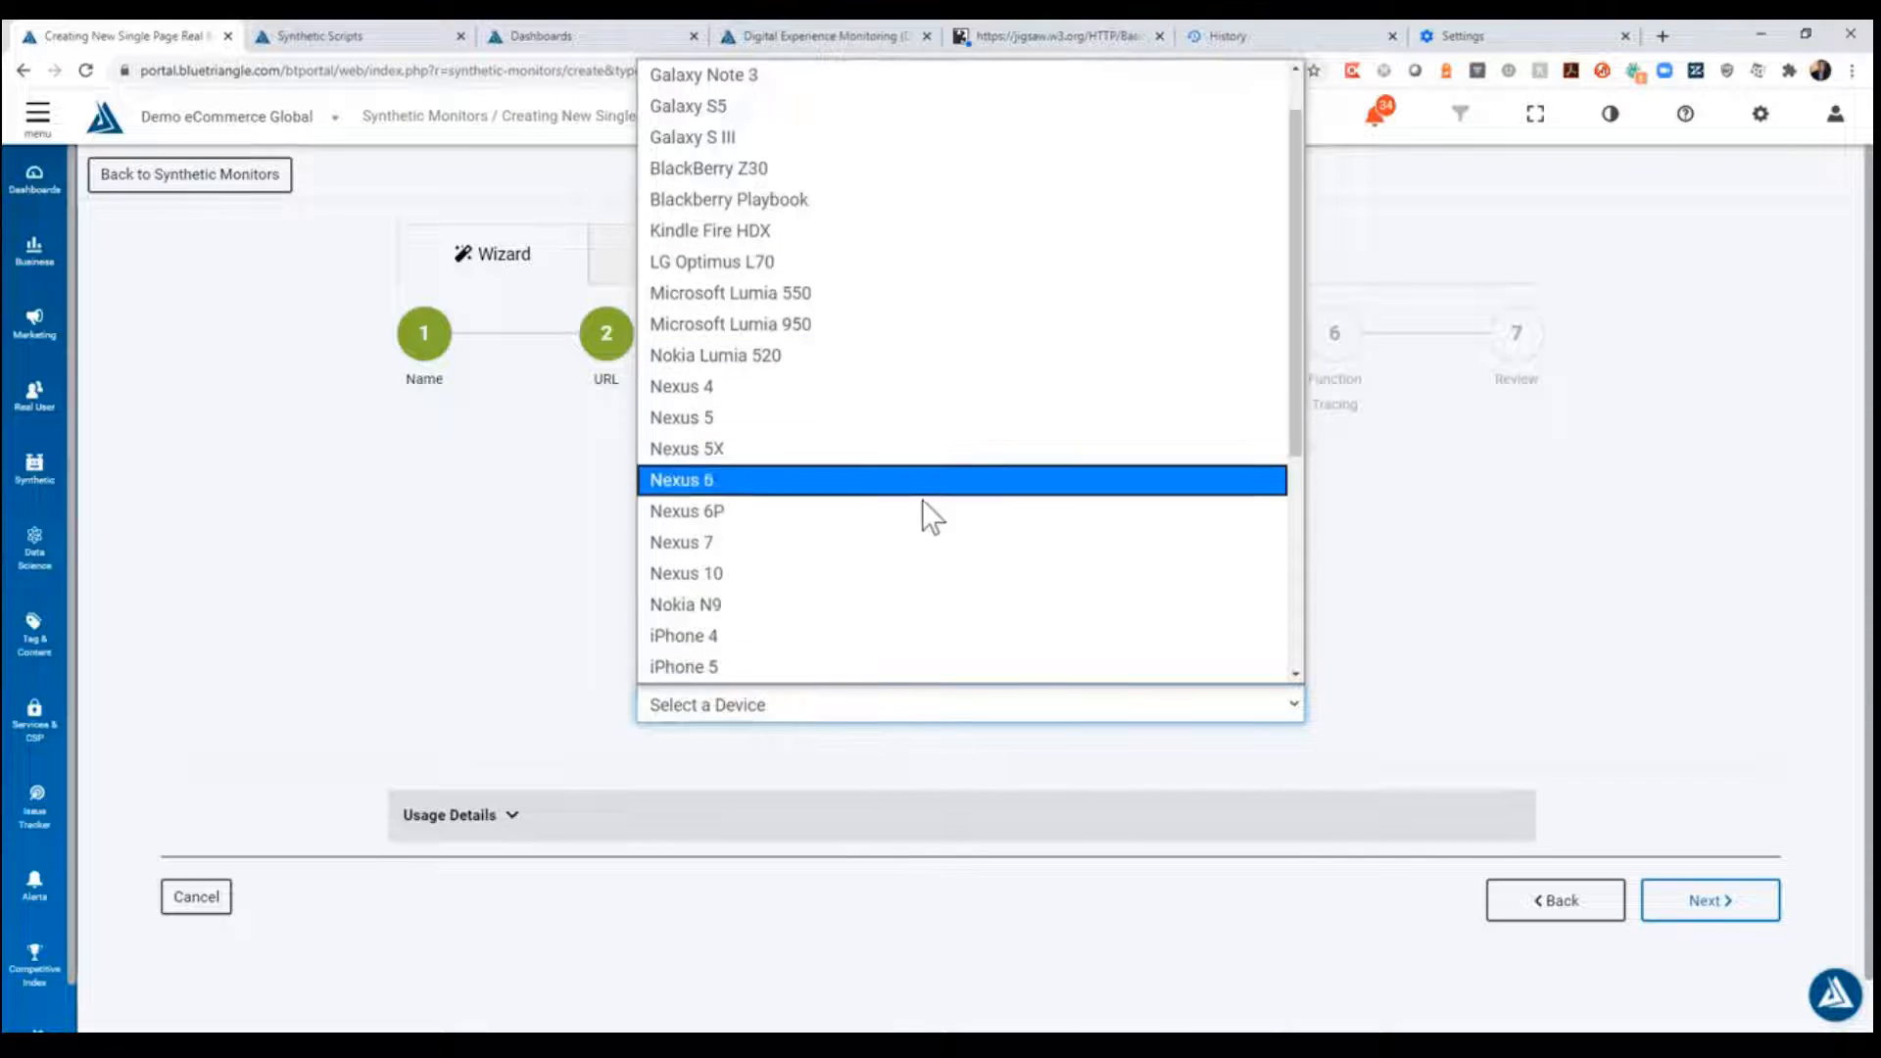
{"action": "scroll", "coordinate": [950, 541], "scroll_direction": "down", "scroll_amount": 4}
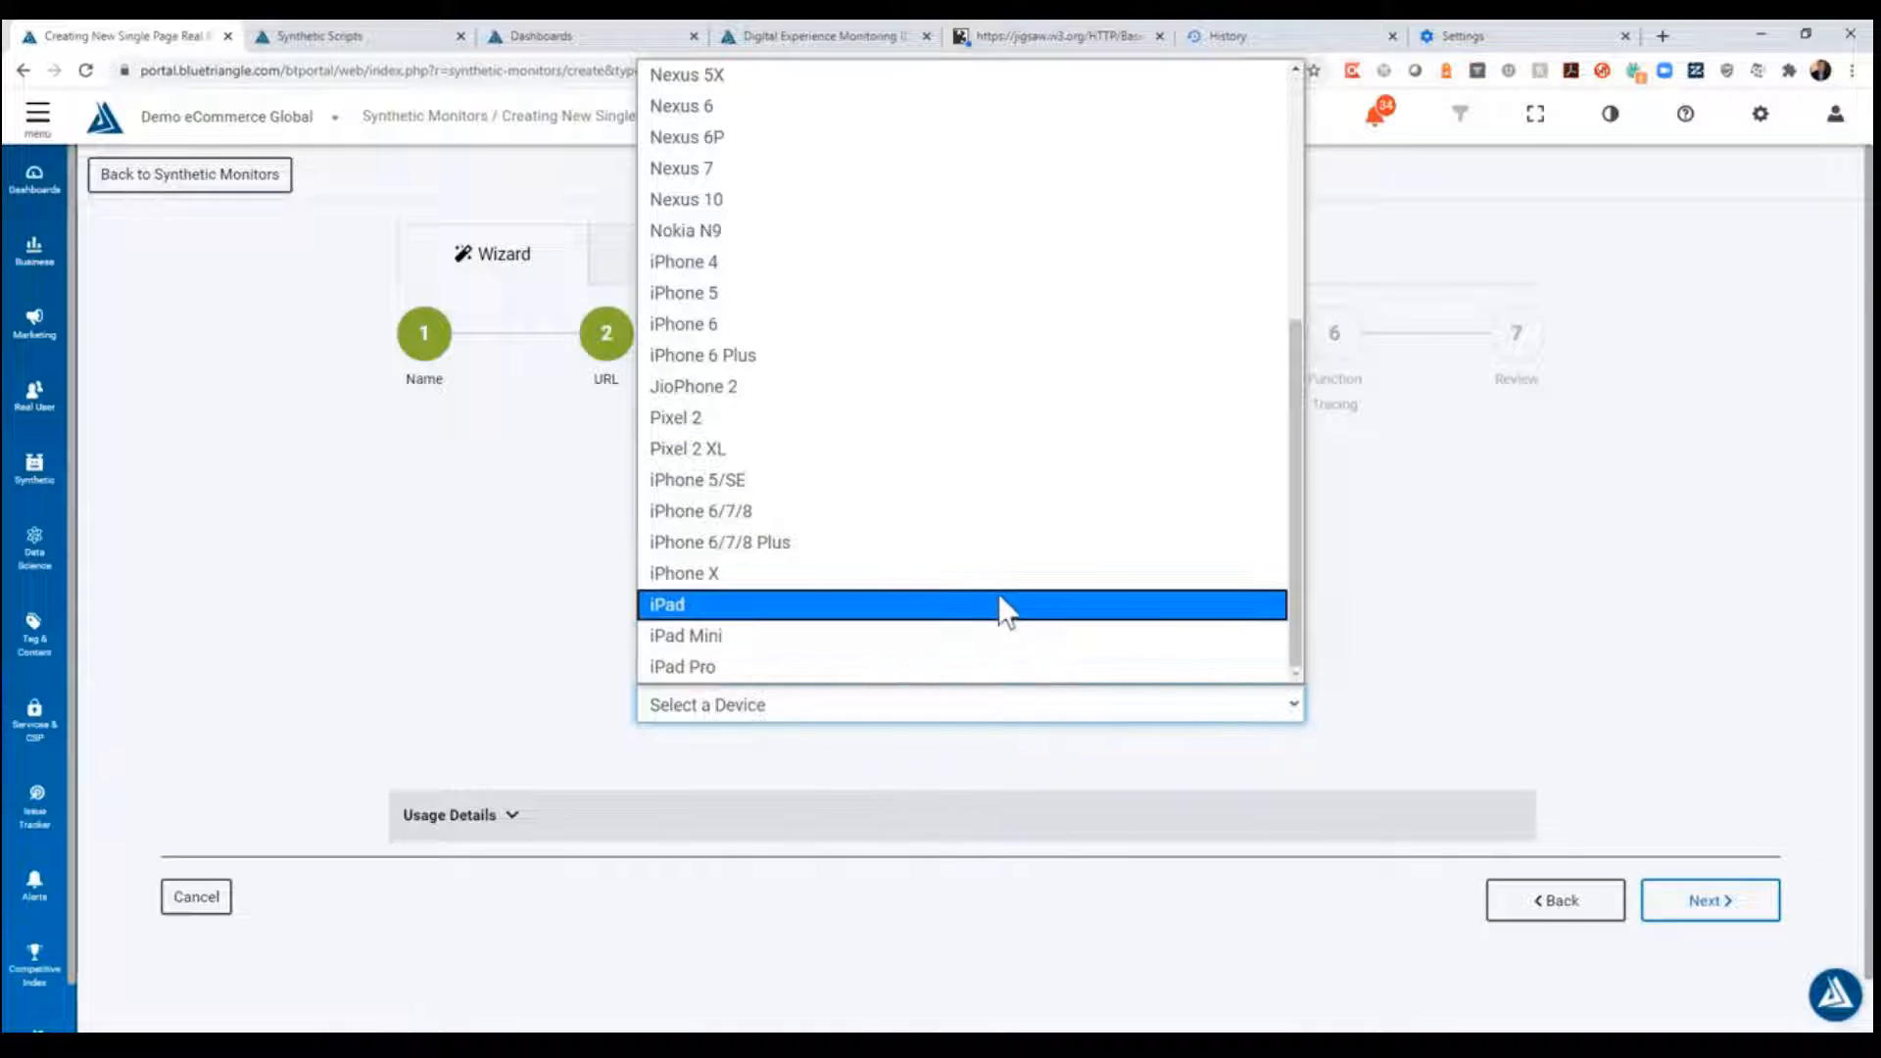
{"action": "left_click", "coordinate": [1449, 662]}
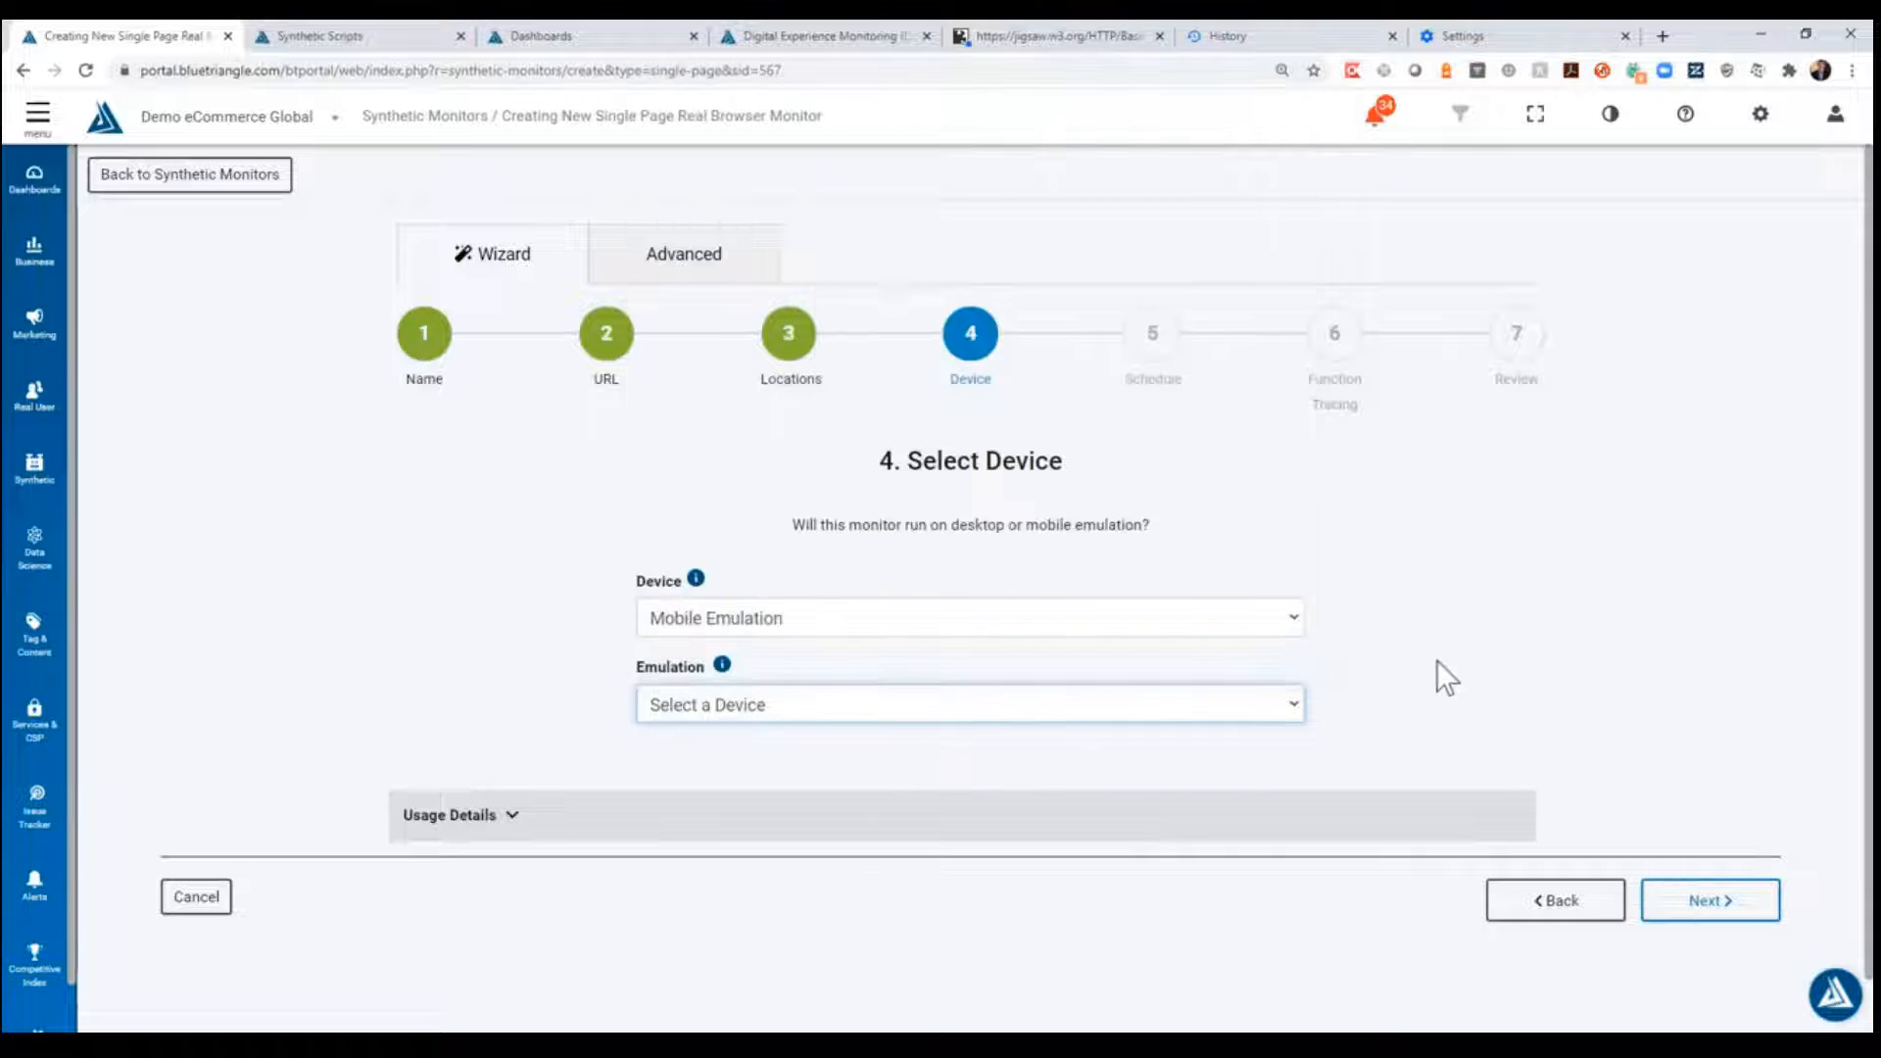
- Set the device back to Desktop and continue to the schedule stage
{"action": "left_click", "coordinate": [1279, 618]}
{"action": "left_click", "coordinate": [1206, 655]}
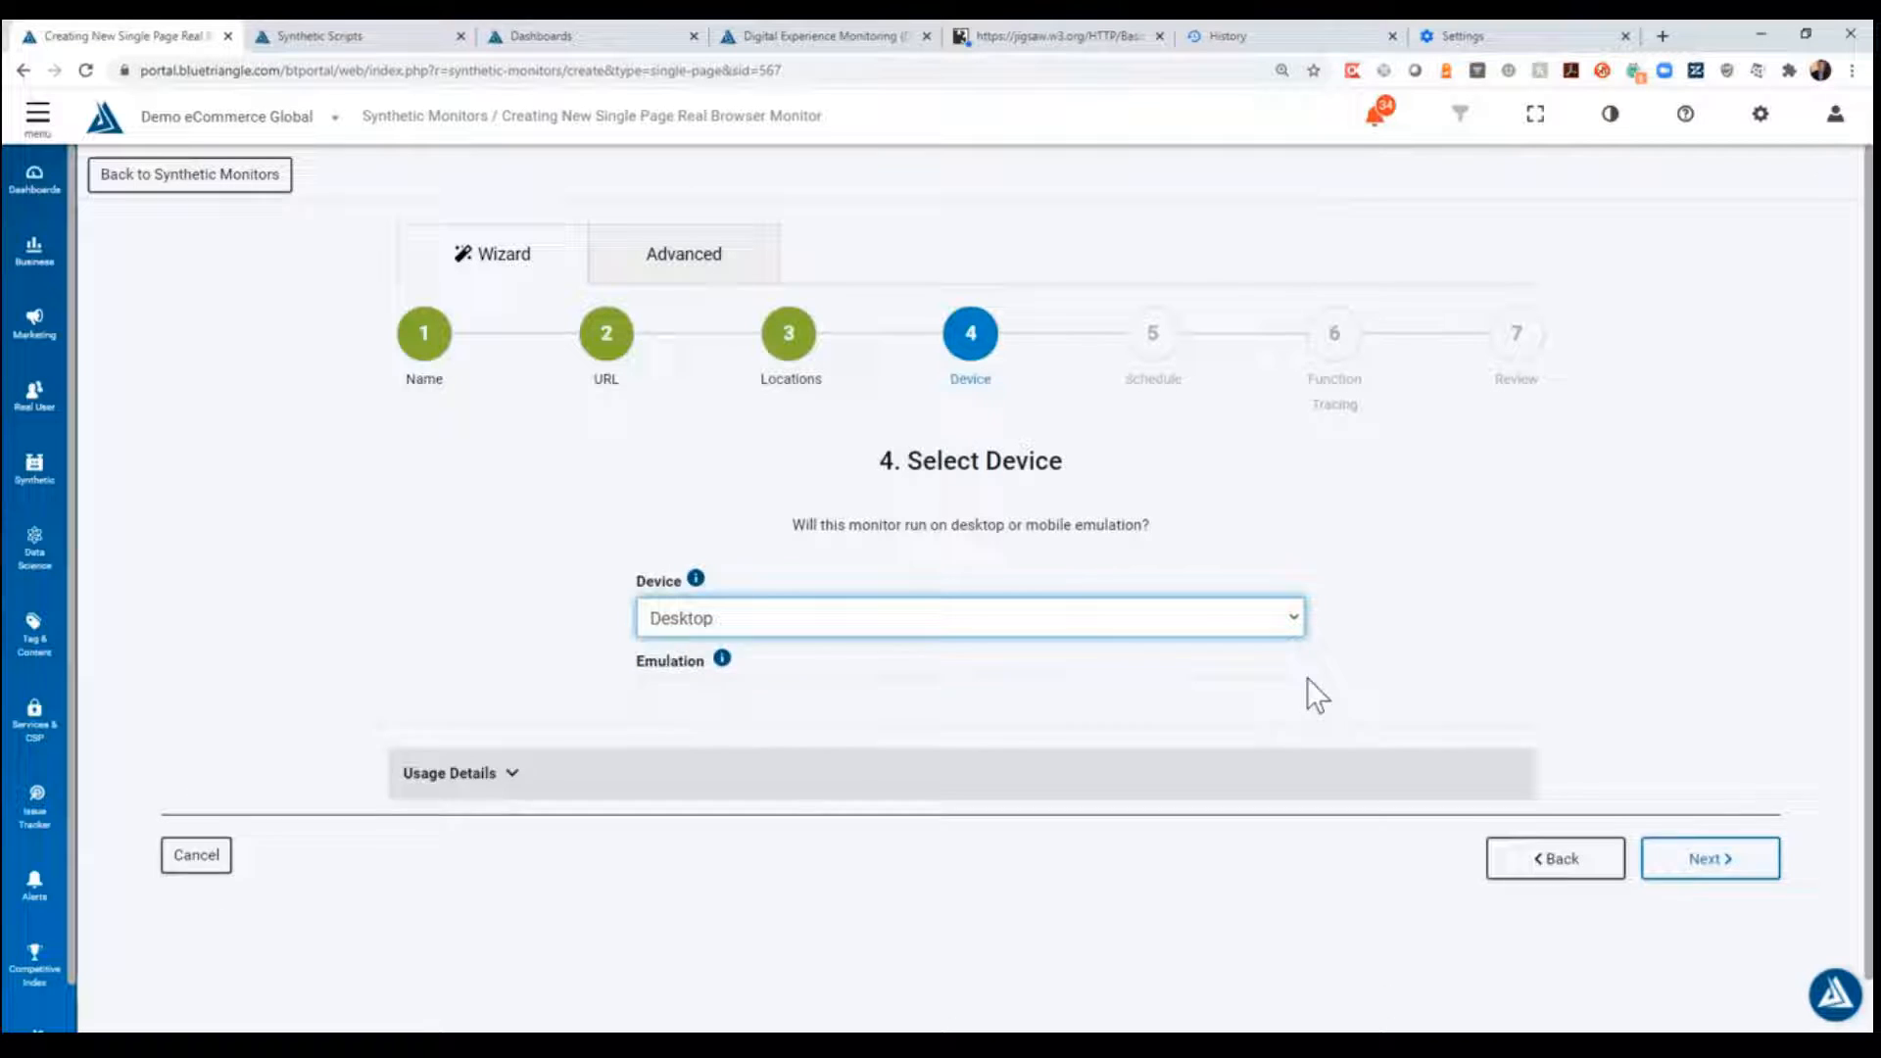
{"action": "left_click", "coordinate": [1732, 812]}
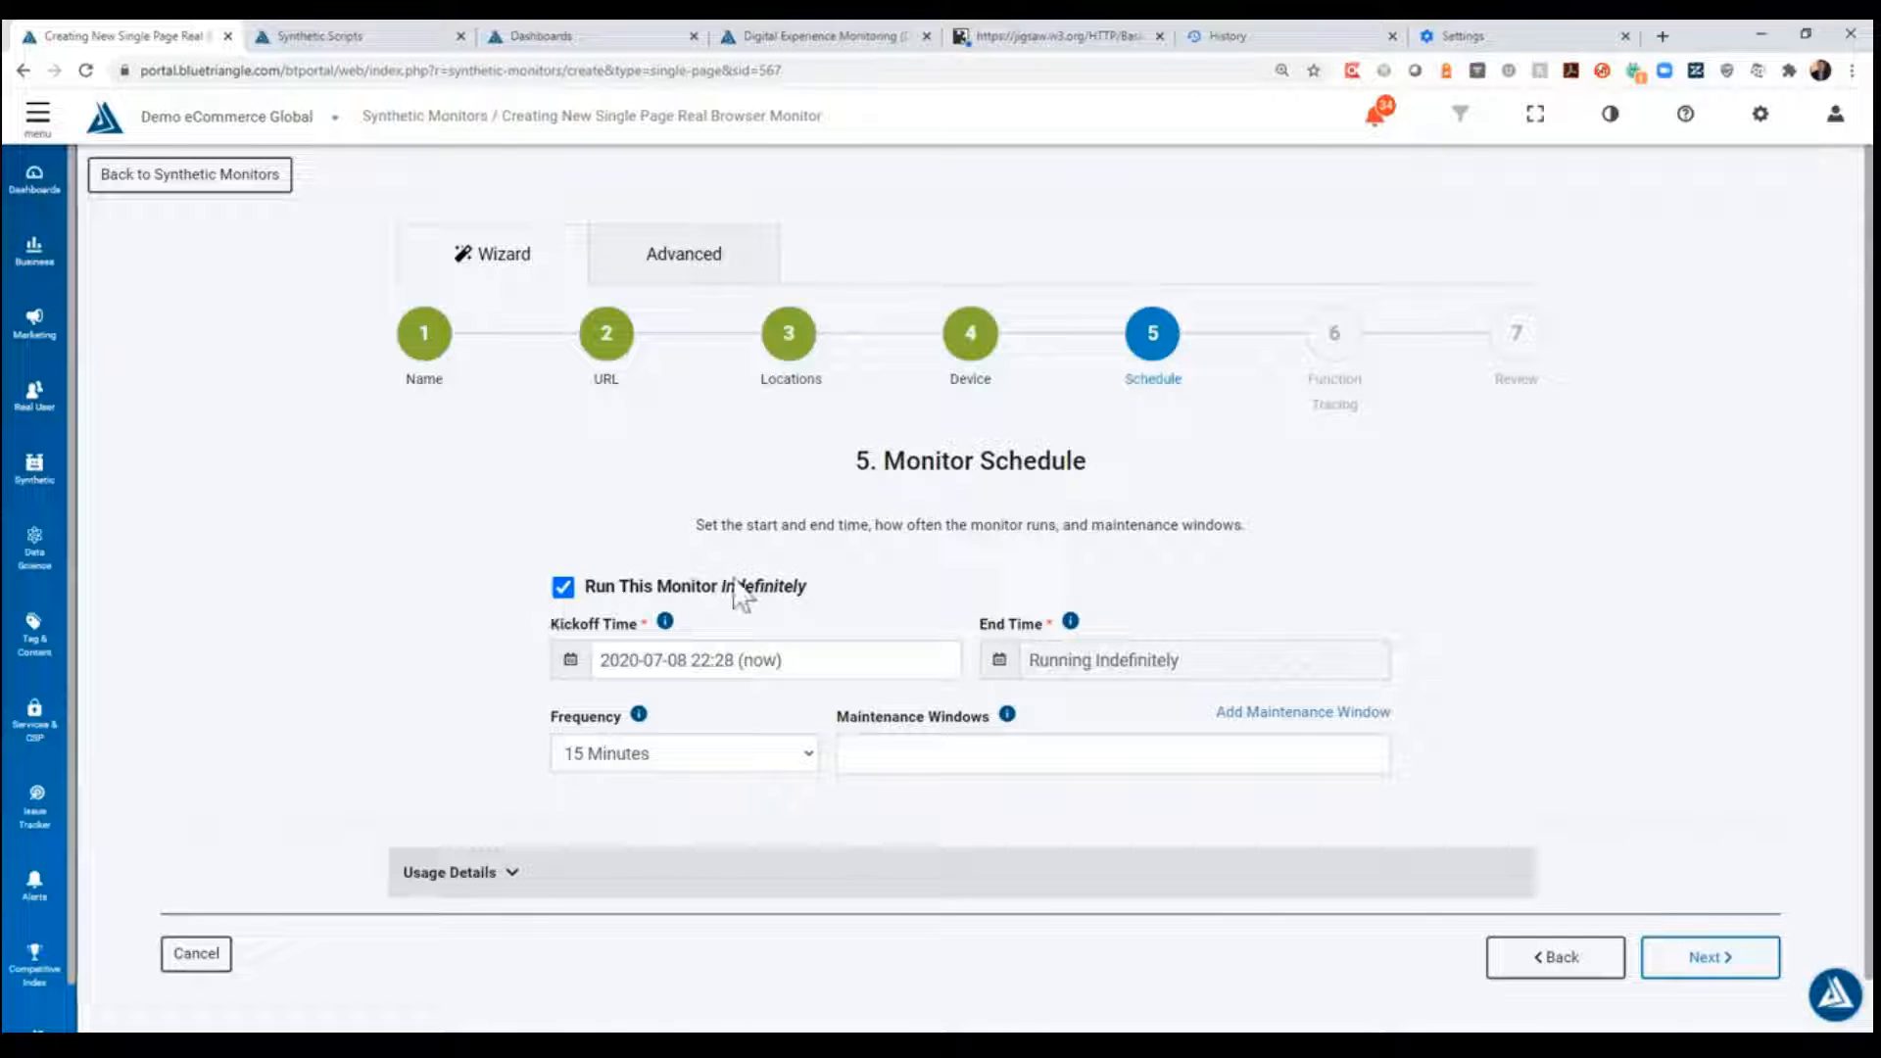
- Turn off indefinite running, inspect the kickoff and end time pickers, and turn indefinite running back on
{"action": "left_click", "coordinate": [564, 588]}
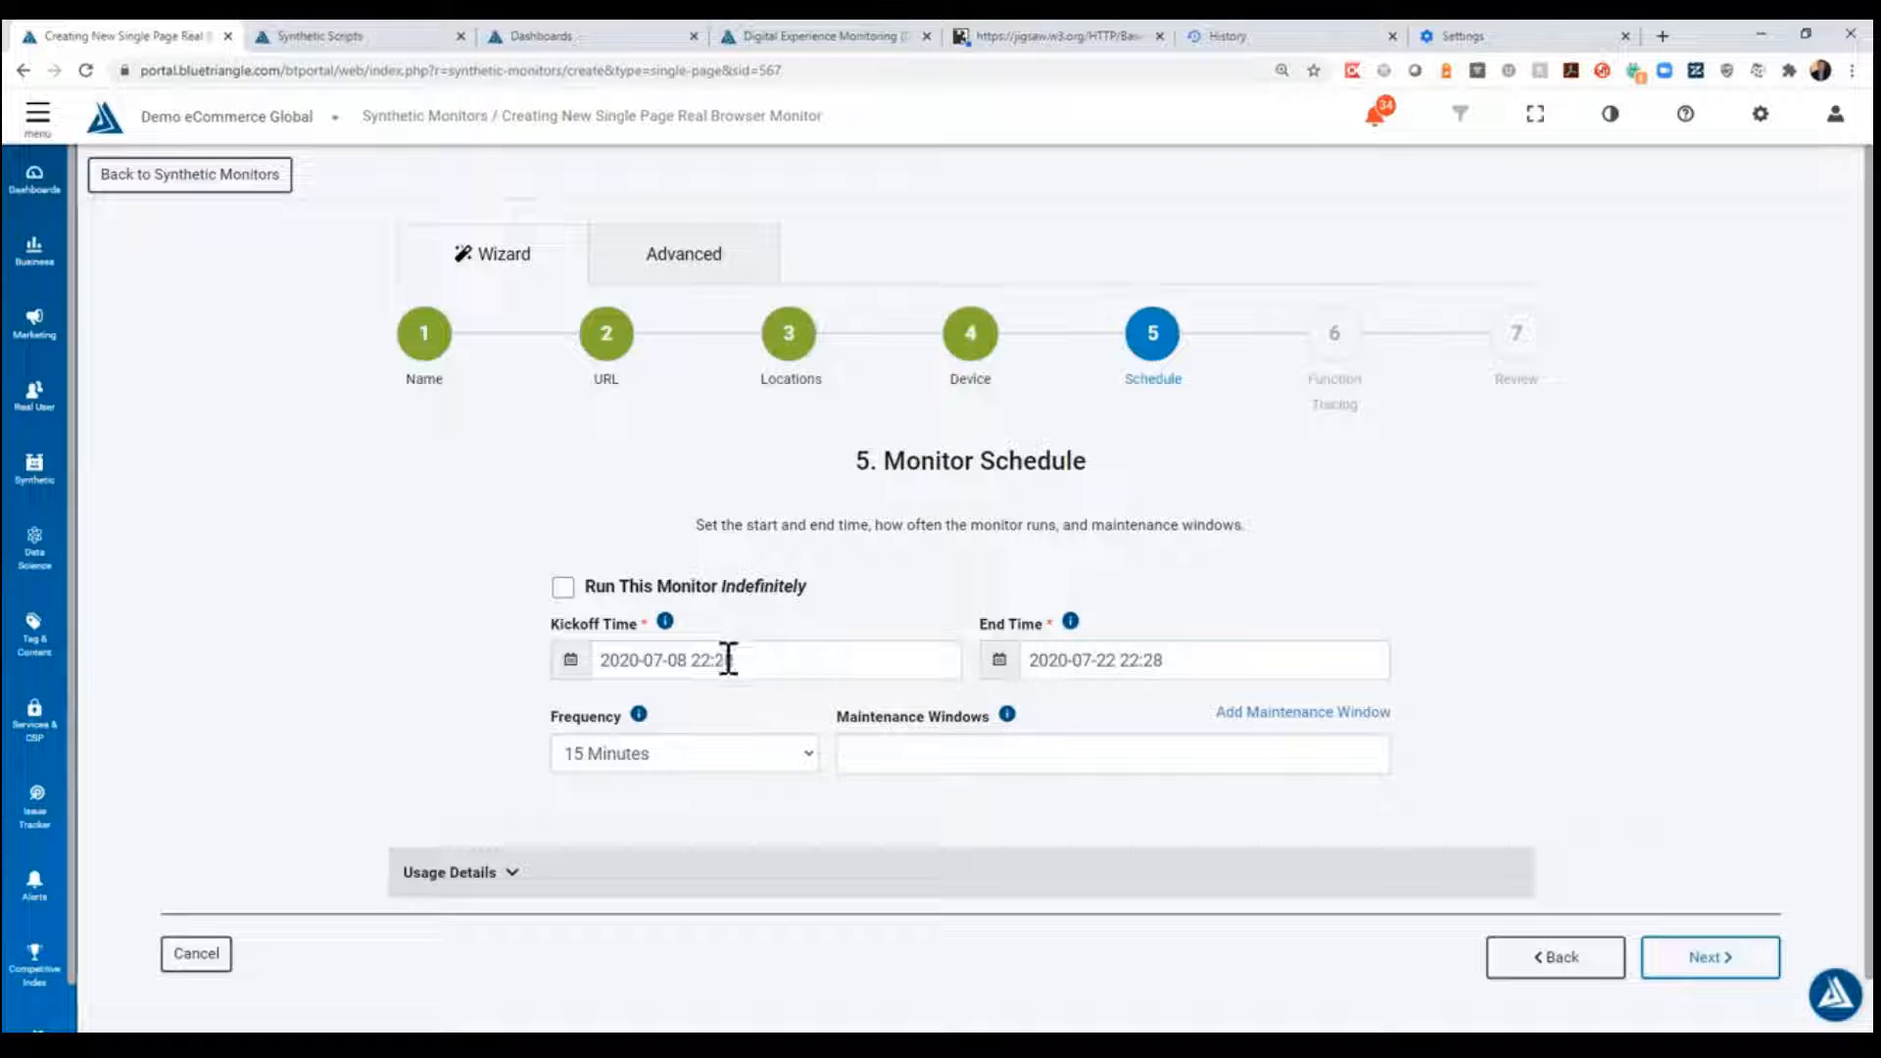
{"action": "left_click", "coordinate": [799, 666]}
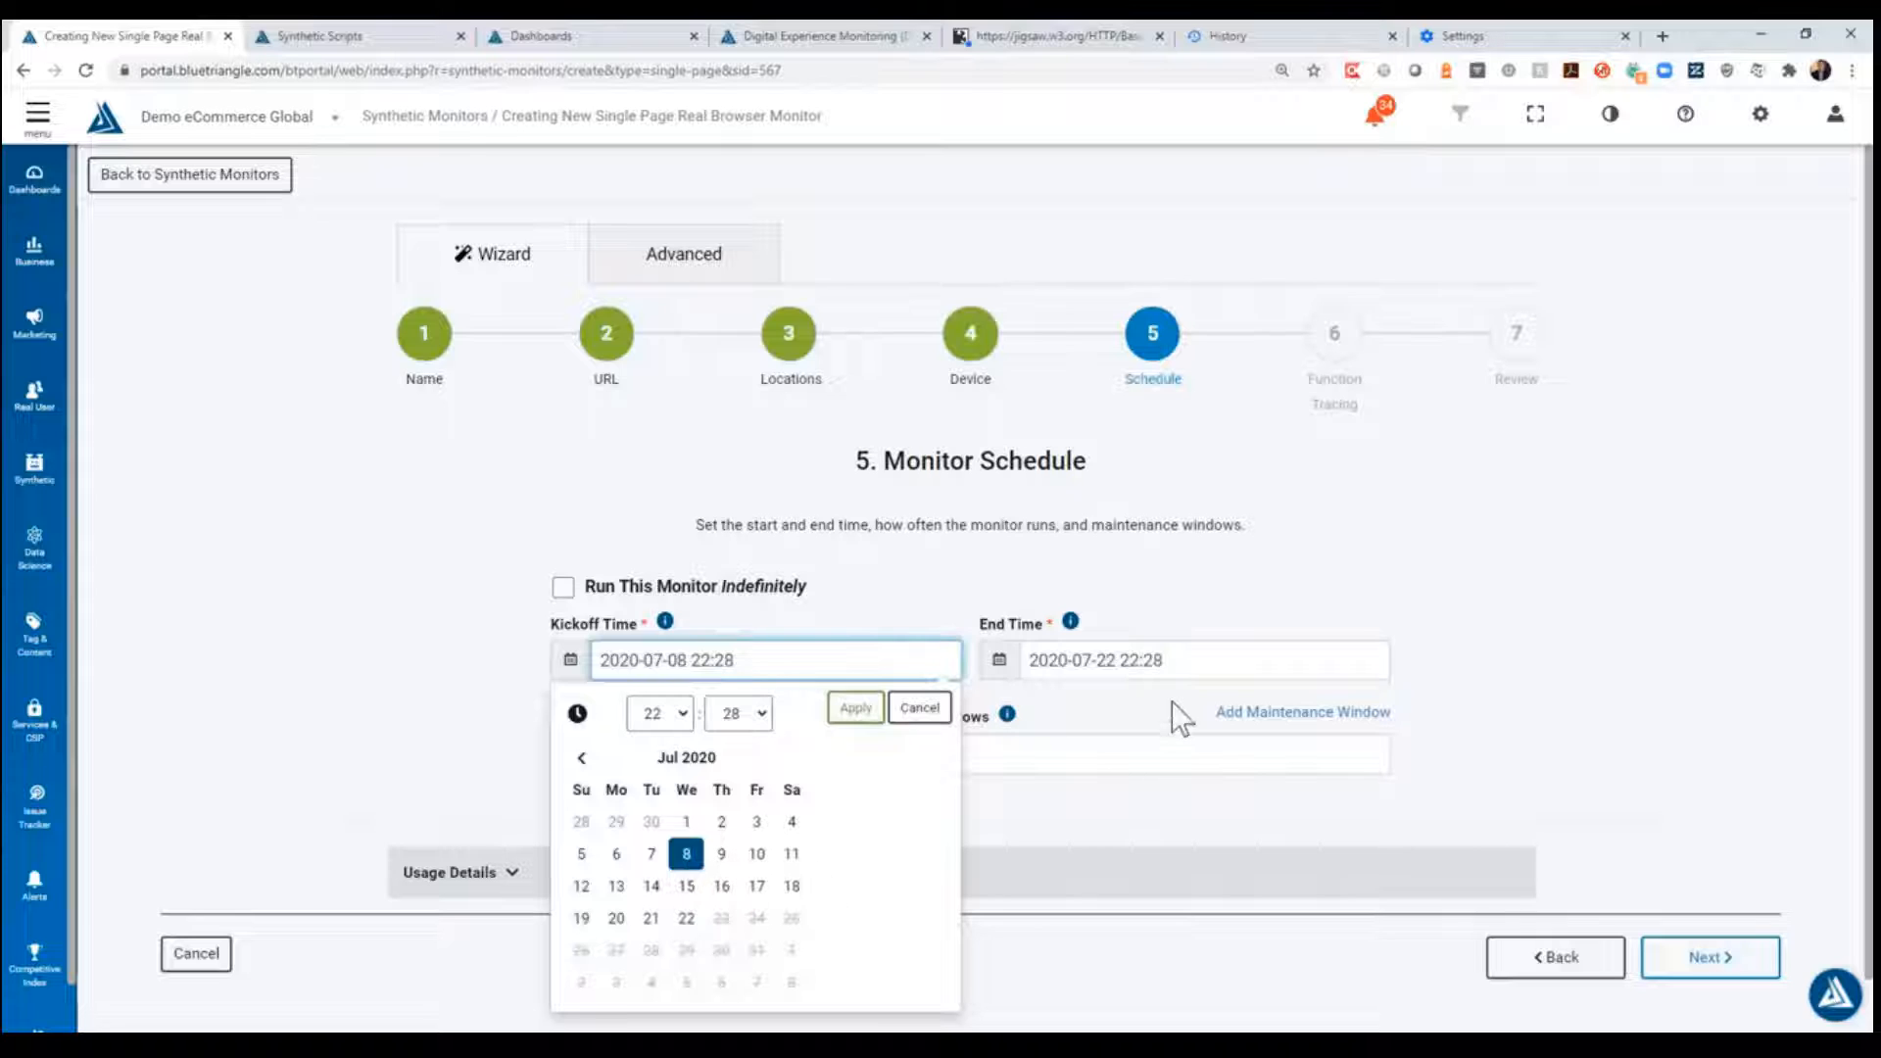
{"action": "left_click", "coordinate": [1202, 662]}
{"action": "left_click", "coordinate": [437, 655]}
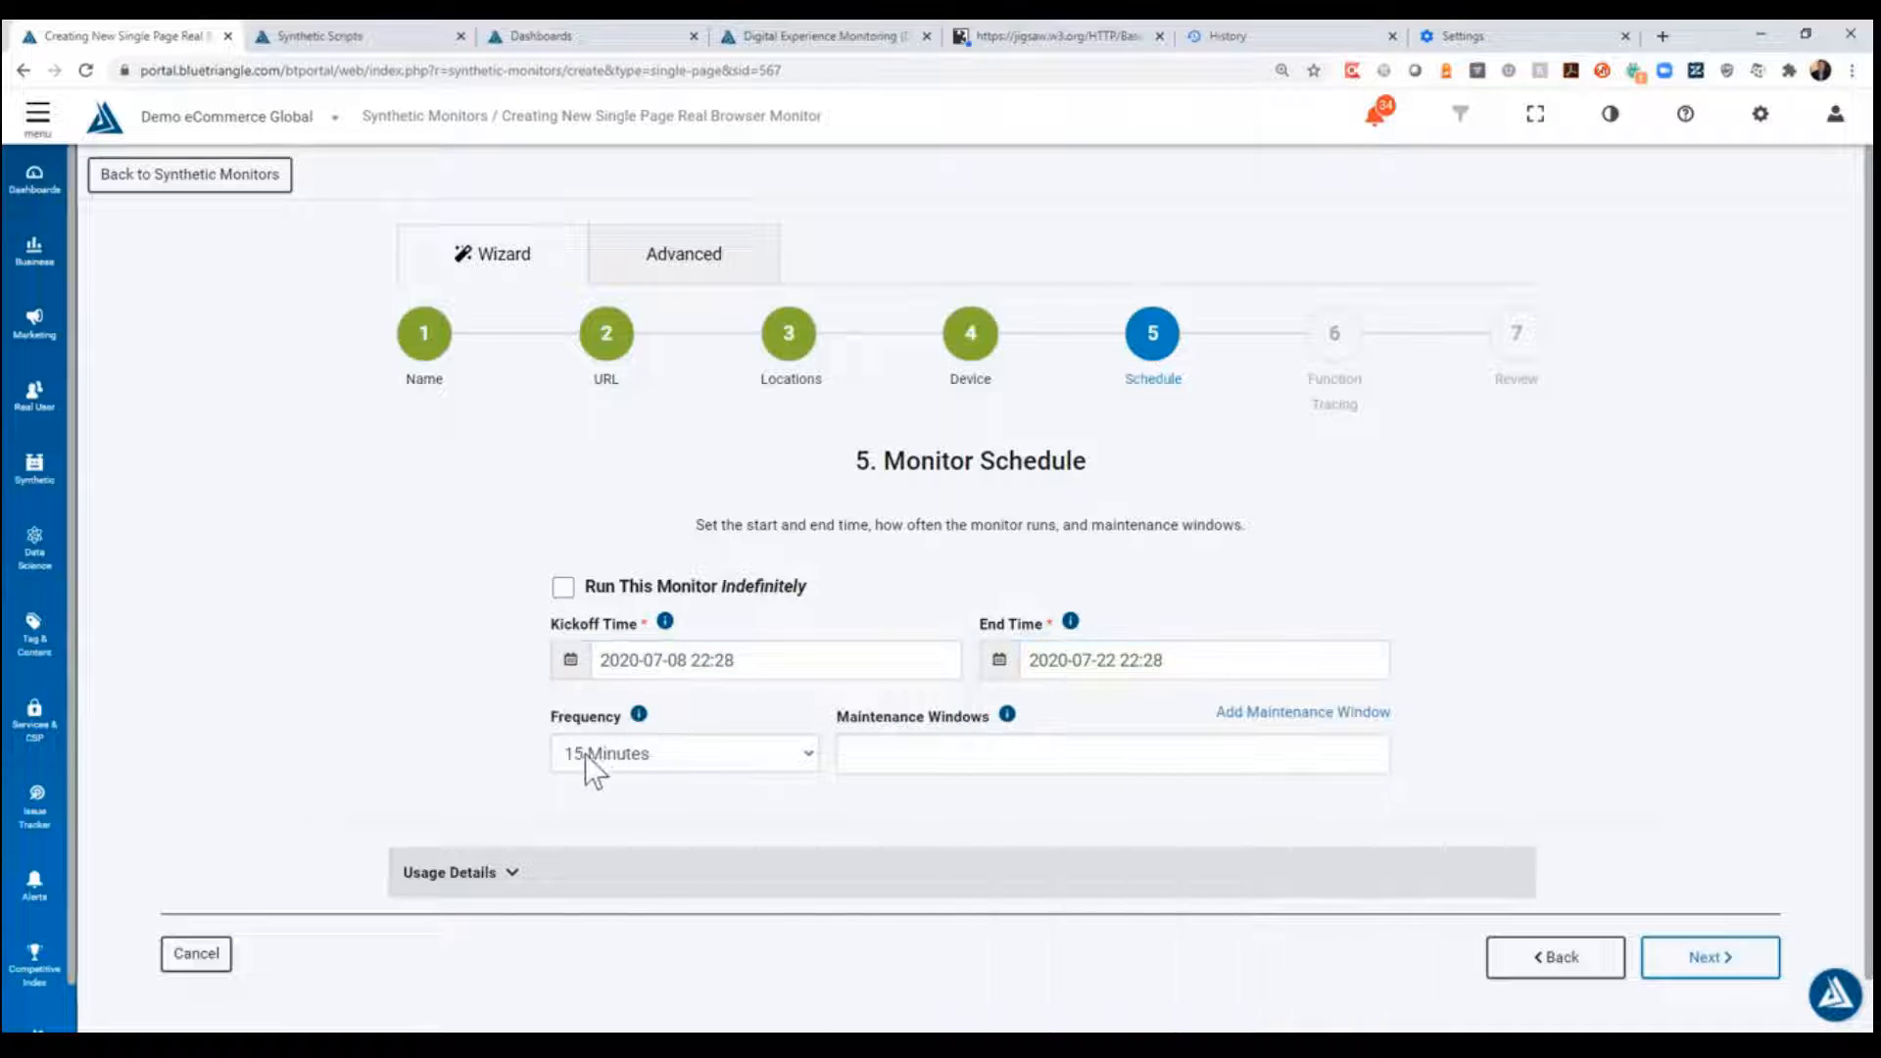
{"action": "left_click", "coordinate": [563, 593]}
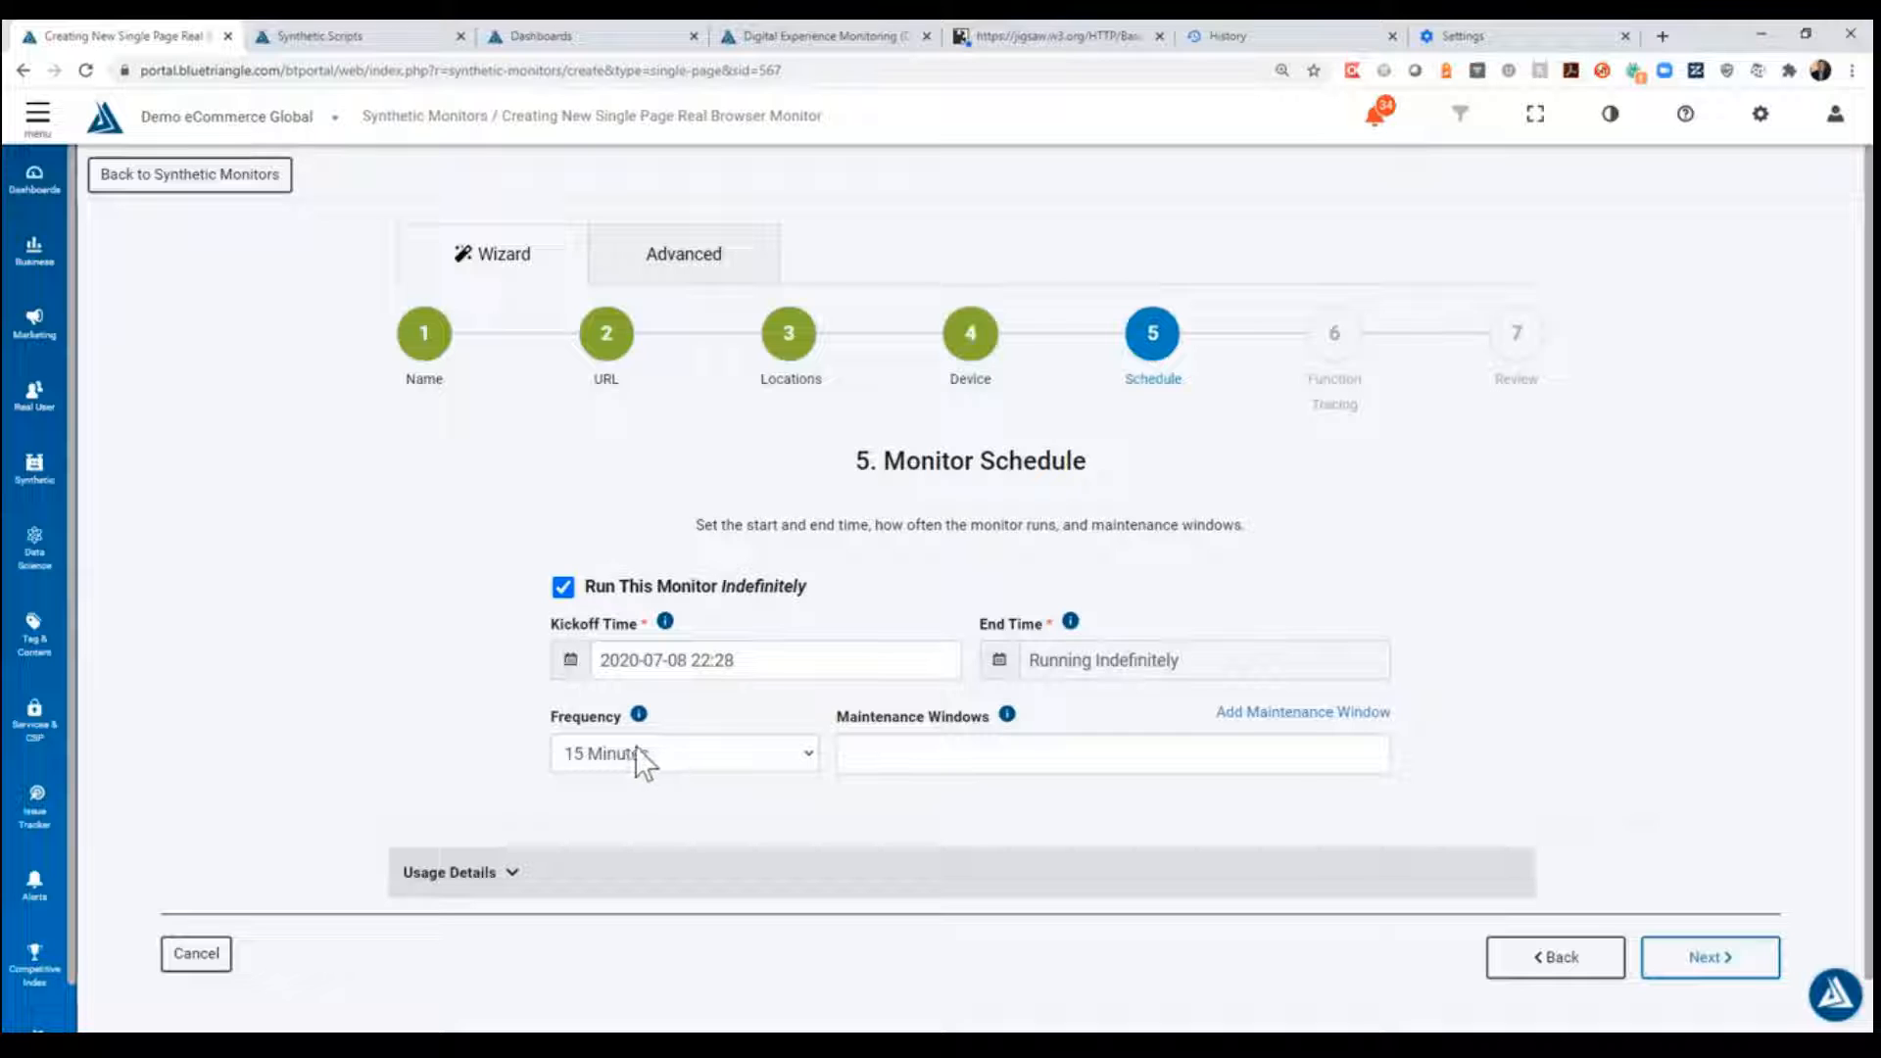
- Check the frequency options, keep 15 Minutes, and continue to the function tracing stage
{"action": "left_click", "coordinate": [738, 754]}
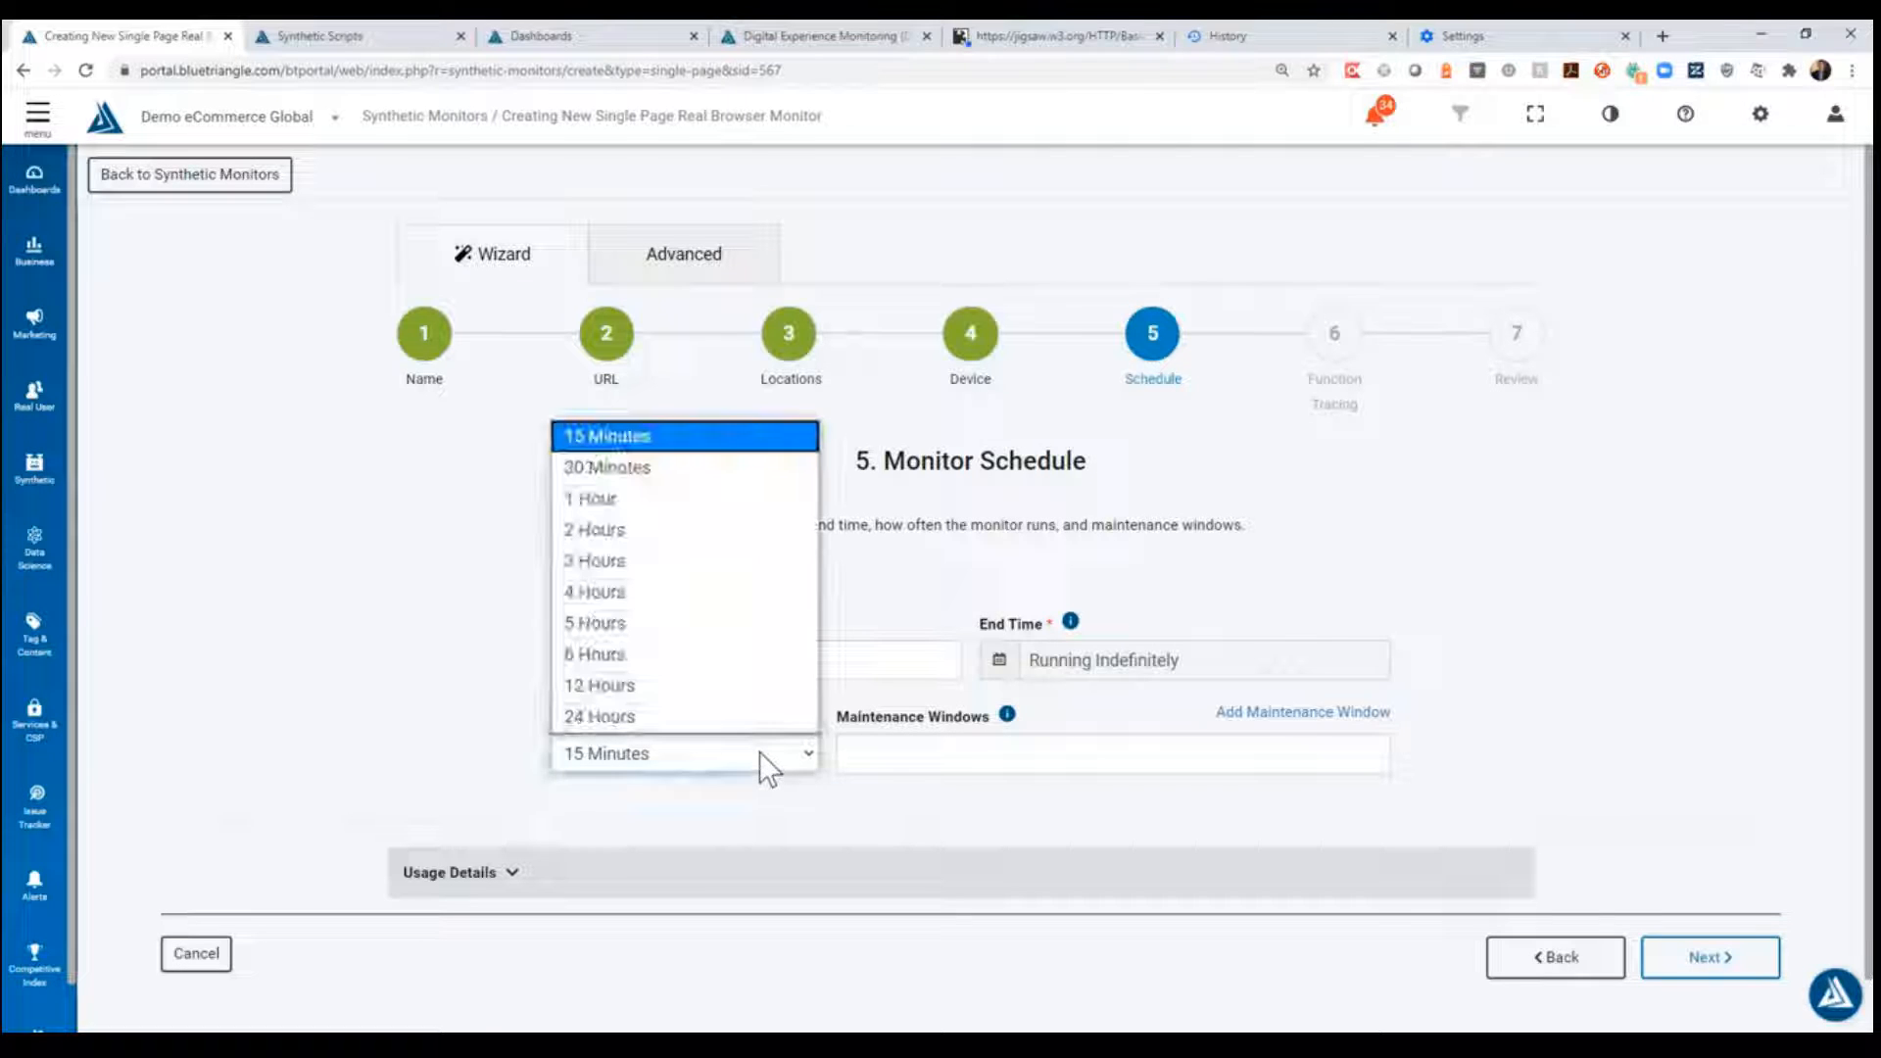
{"action": "left_click", "coordinate": [760, 750]}
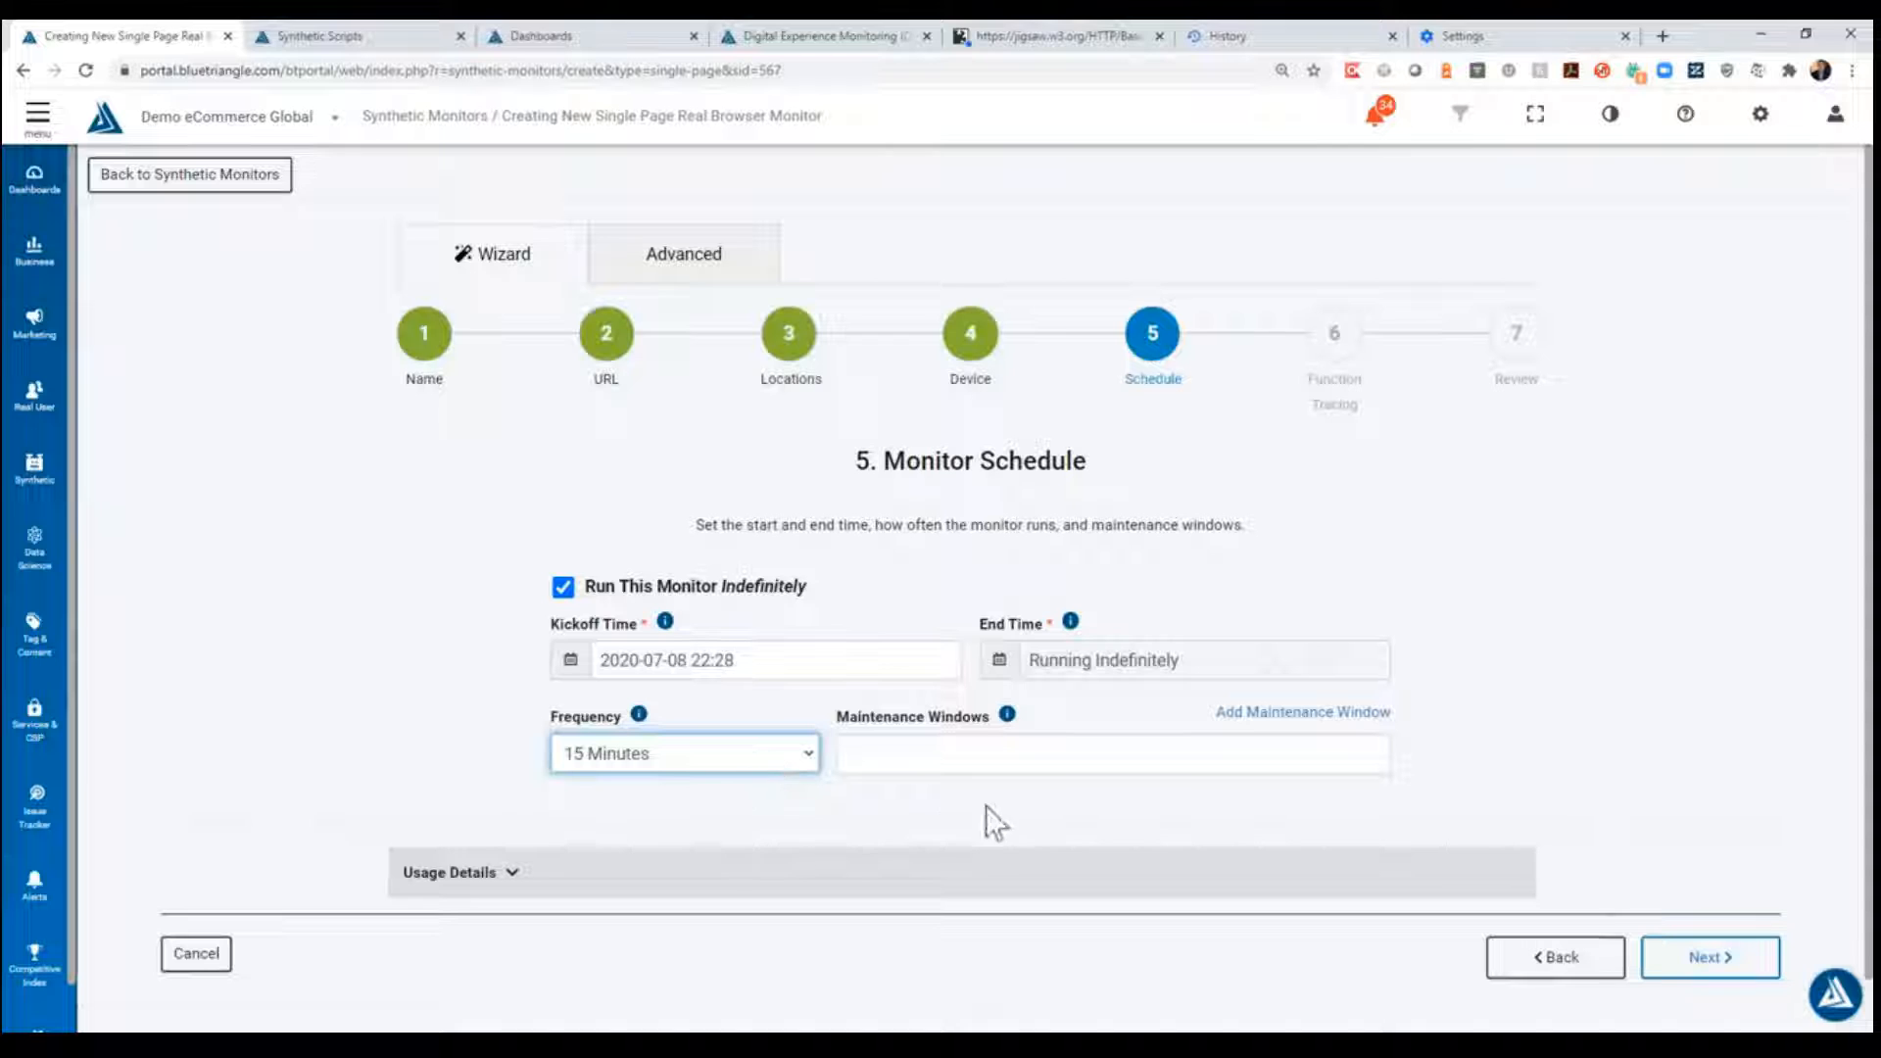
{"action": "left_click", "coordinate": [1031, 804]}
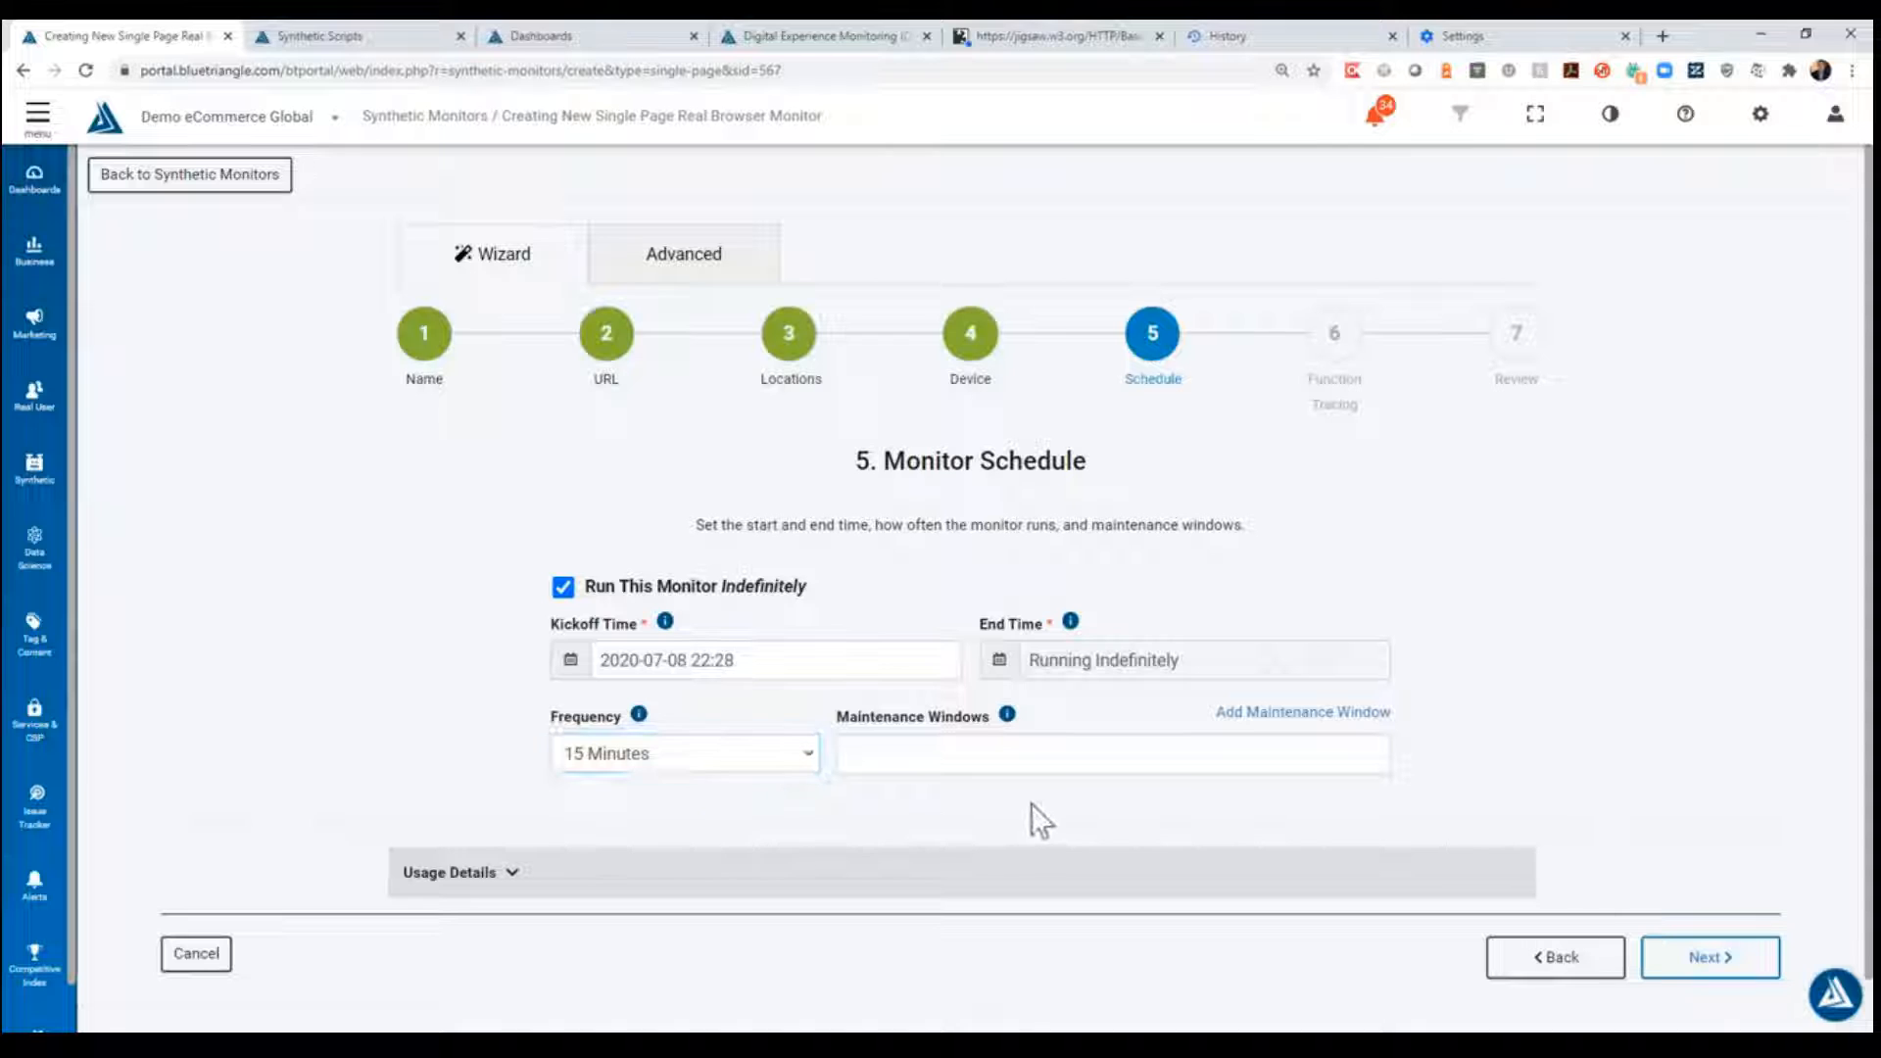
{"action": "left_click", "coordinate": [1710, 958]}
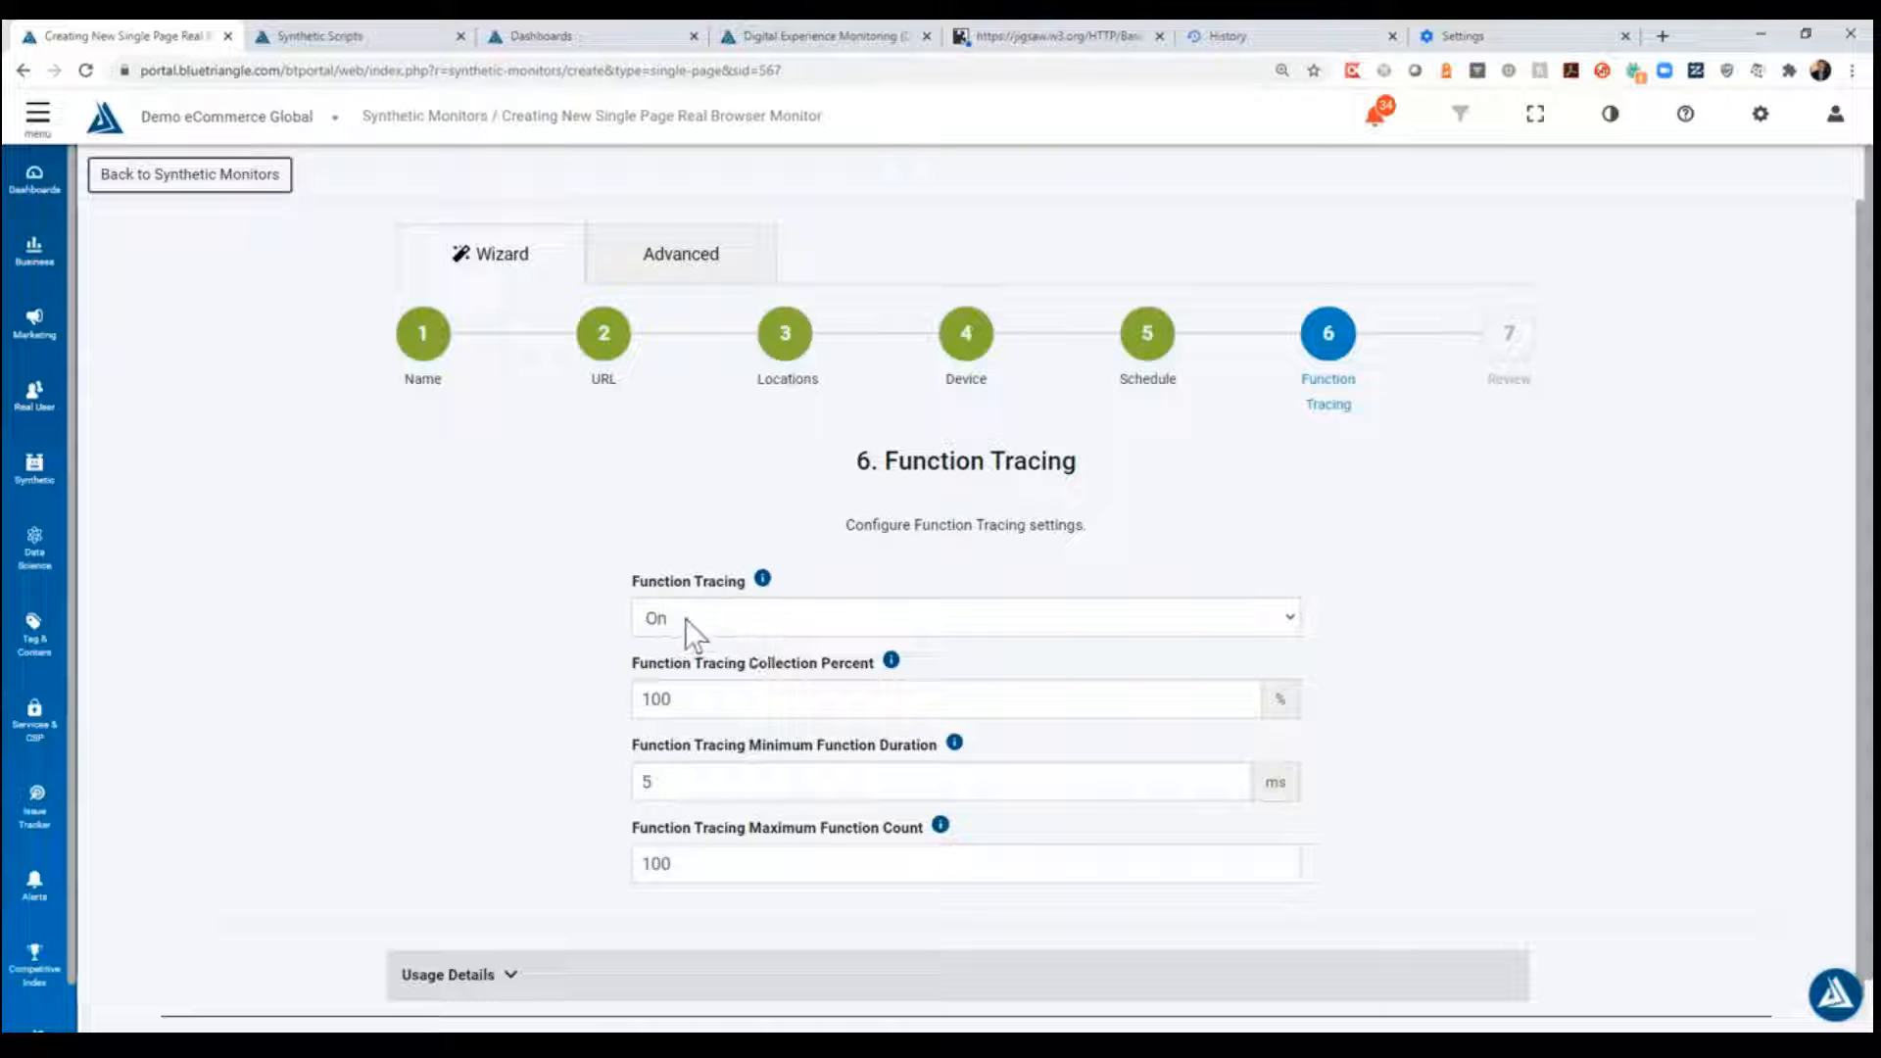
- Check the function tracing options, keep tracing On, and continue to the review stage
{"action": "left_click", "coordinate": [712, 620]}
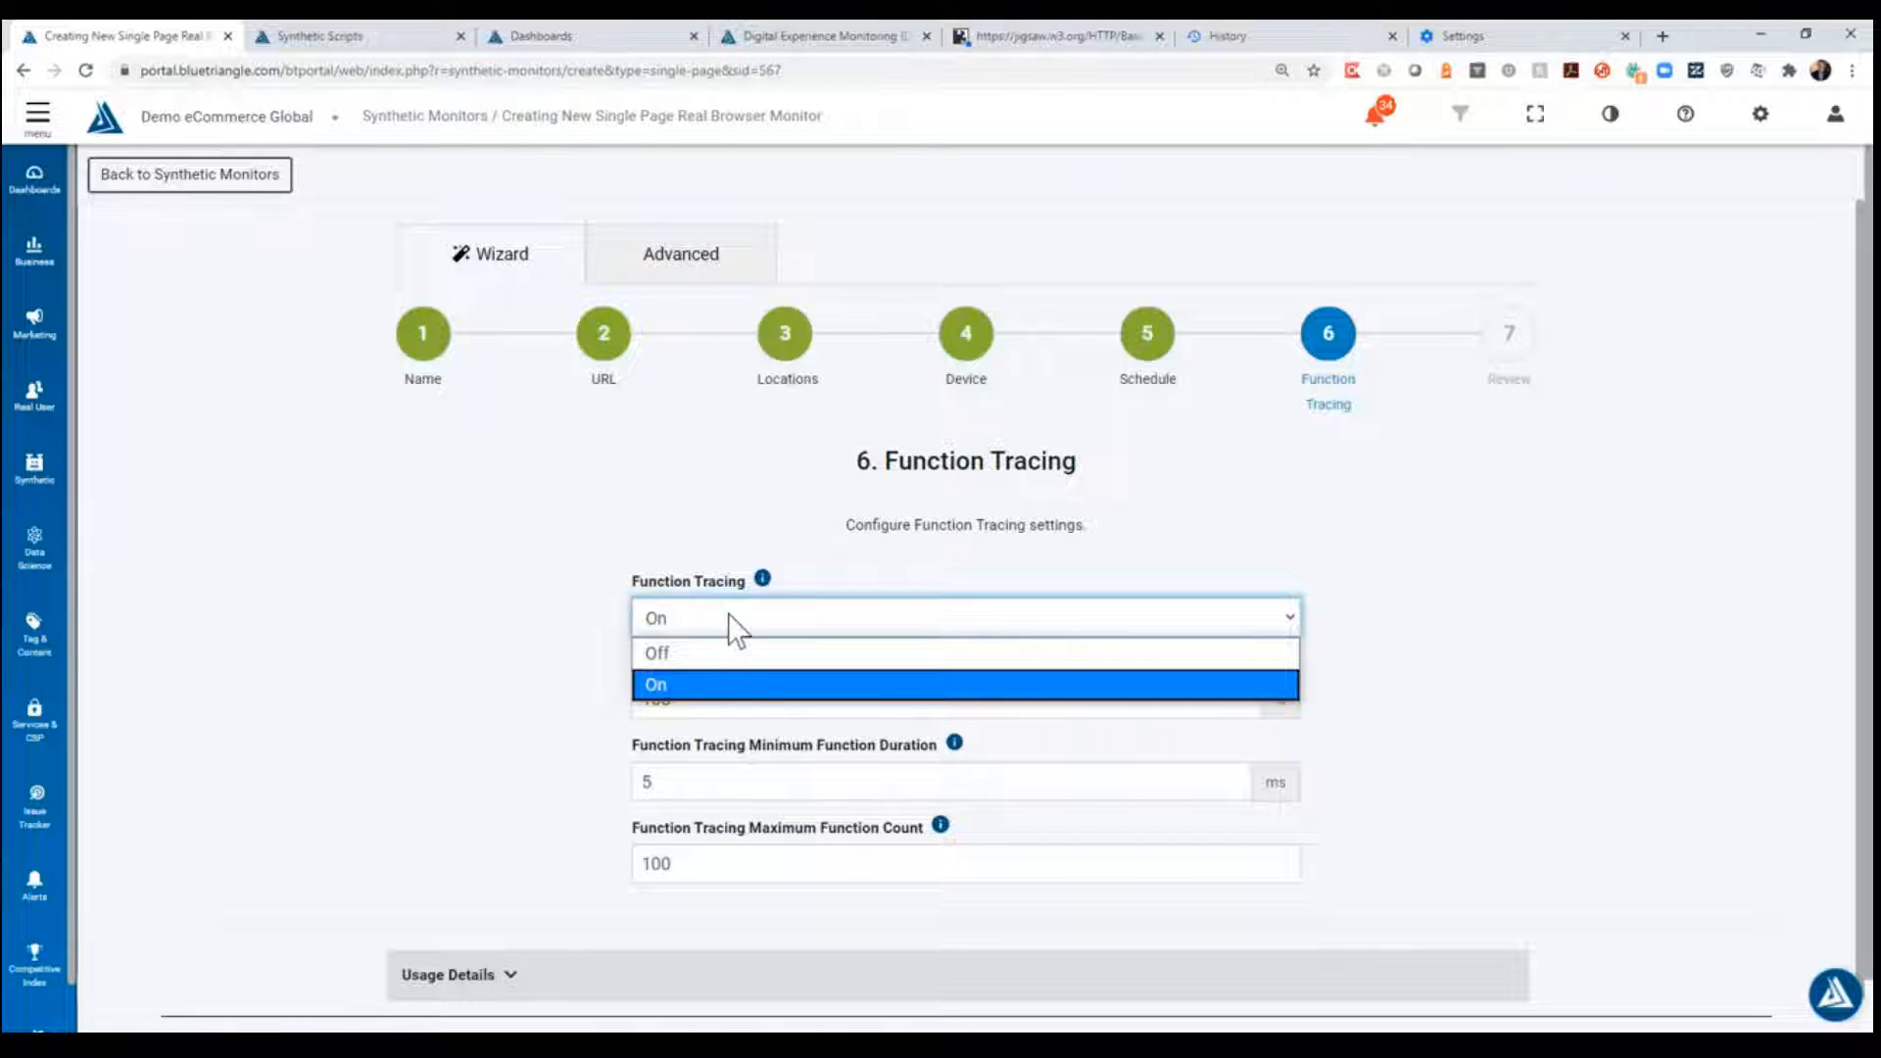
{"action": "left_click", "coordinate": [727, 615]}
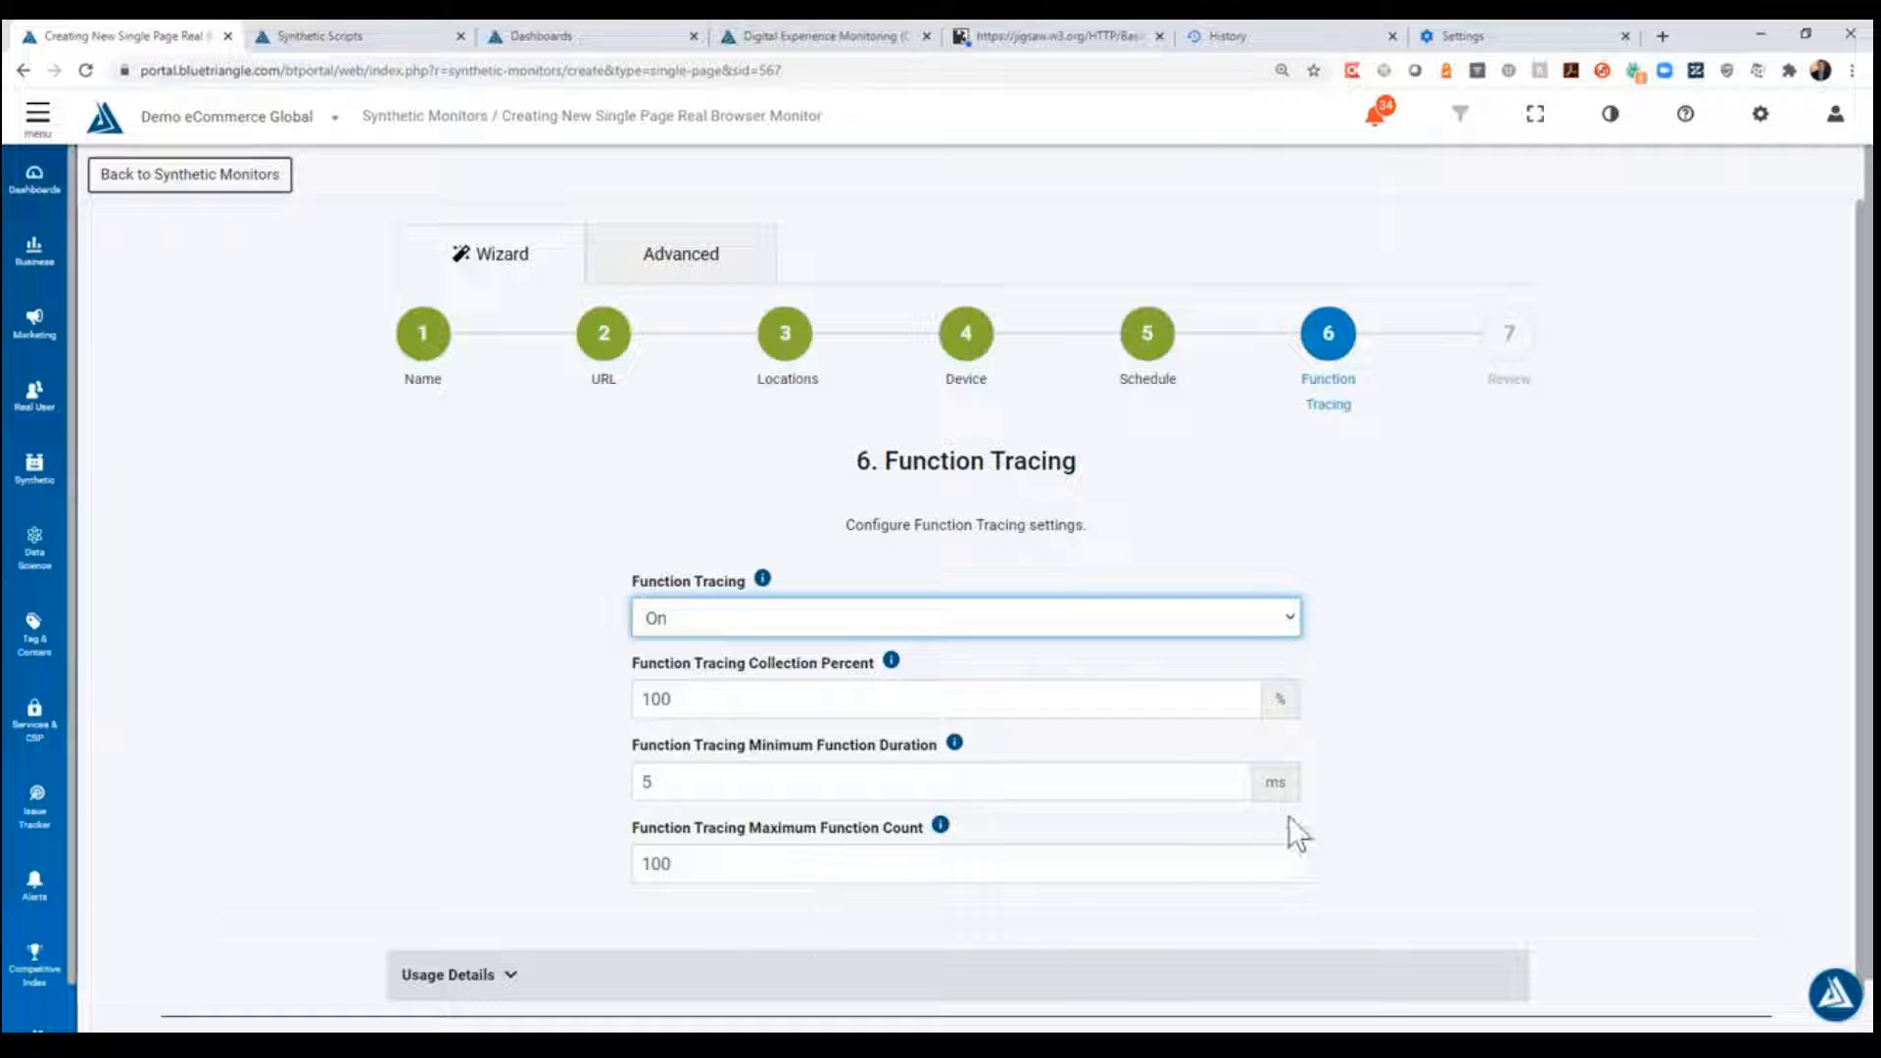
{"action": "scroll", "coordinate": [1432, 740], "scroll_direction": "down", "scroll_amount": 1}
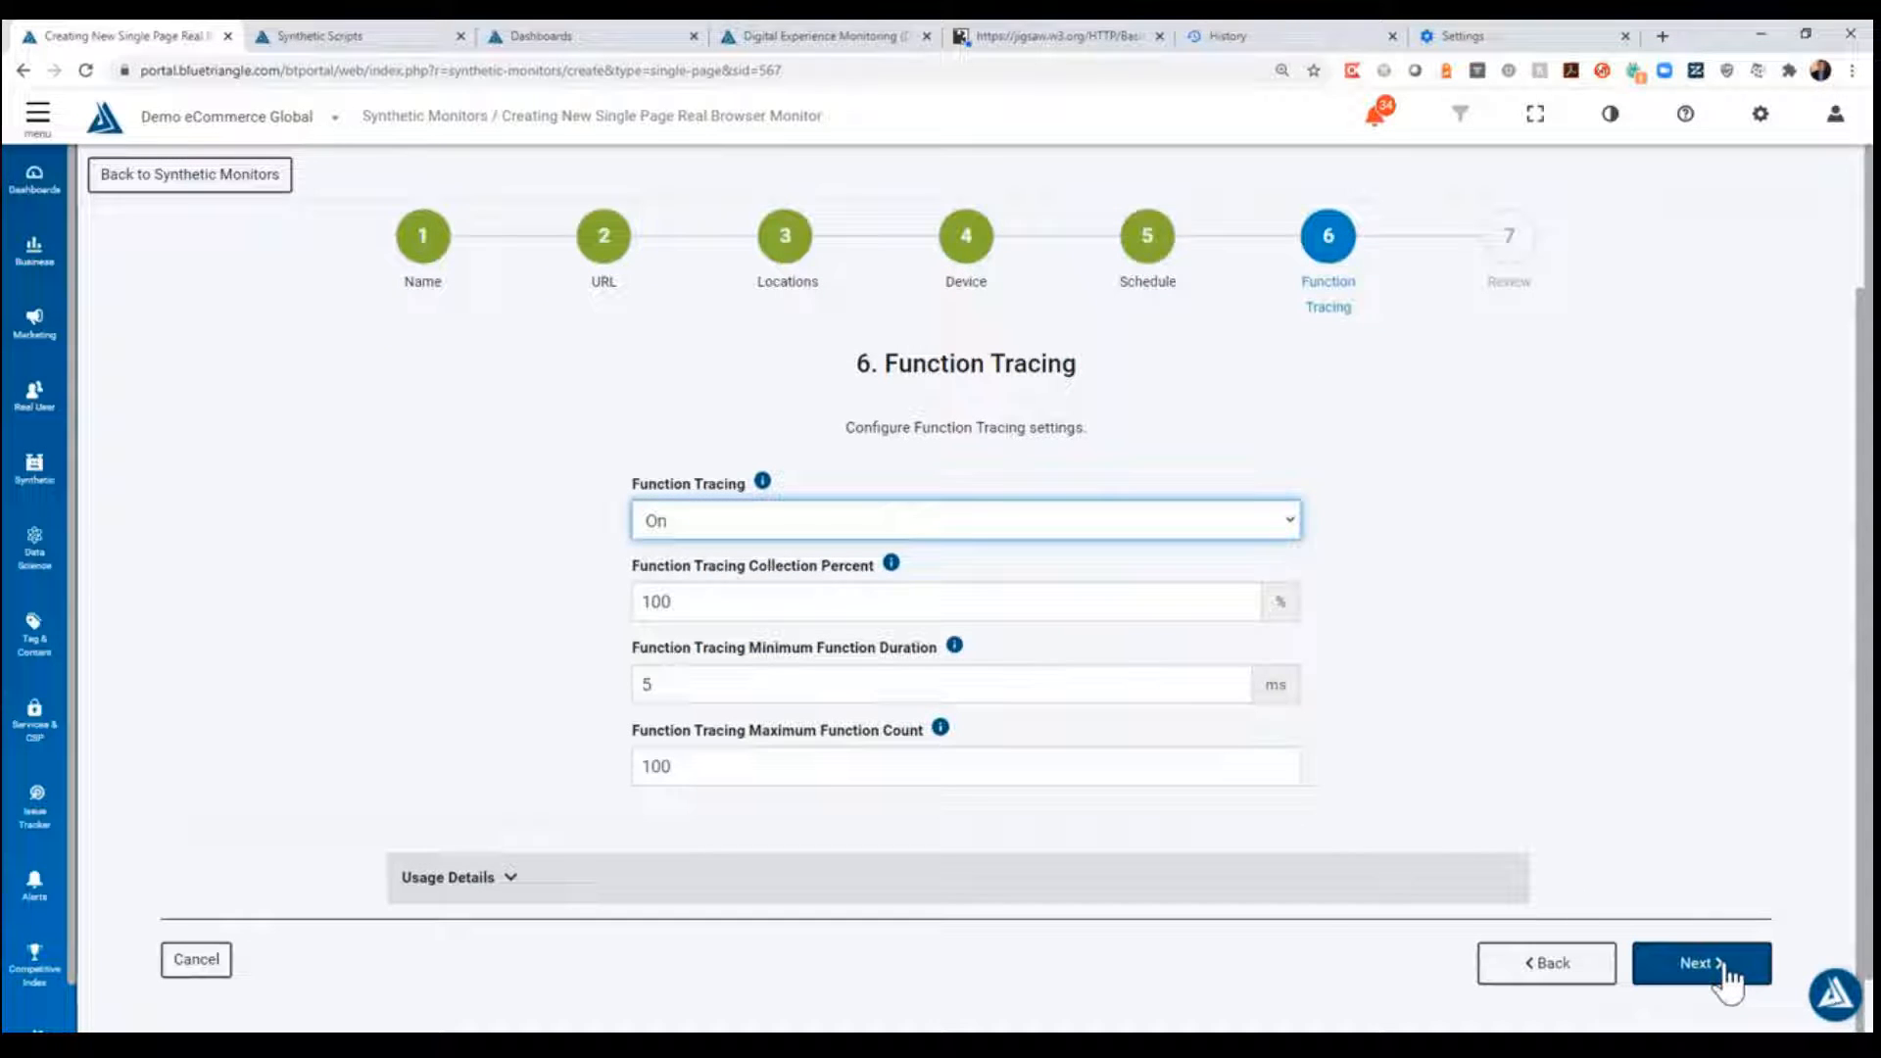
{"action": "left_click", "coordinate": [1700, 964]}
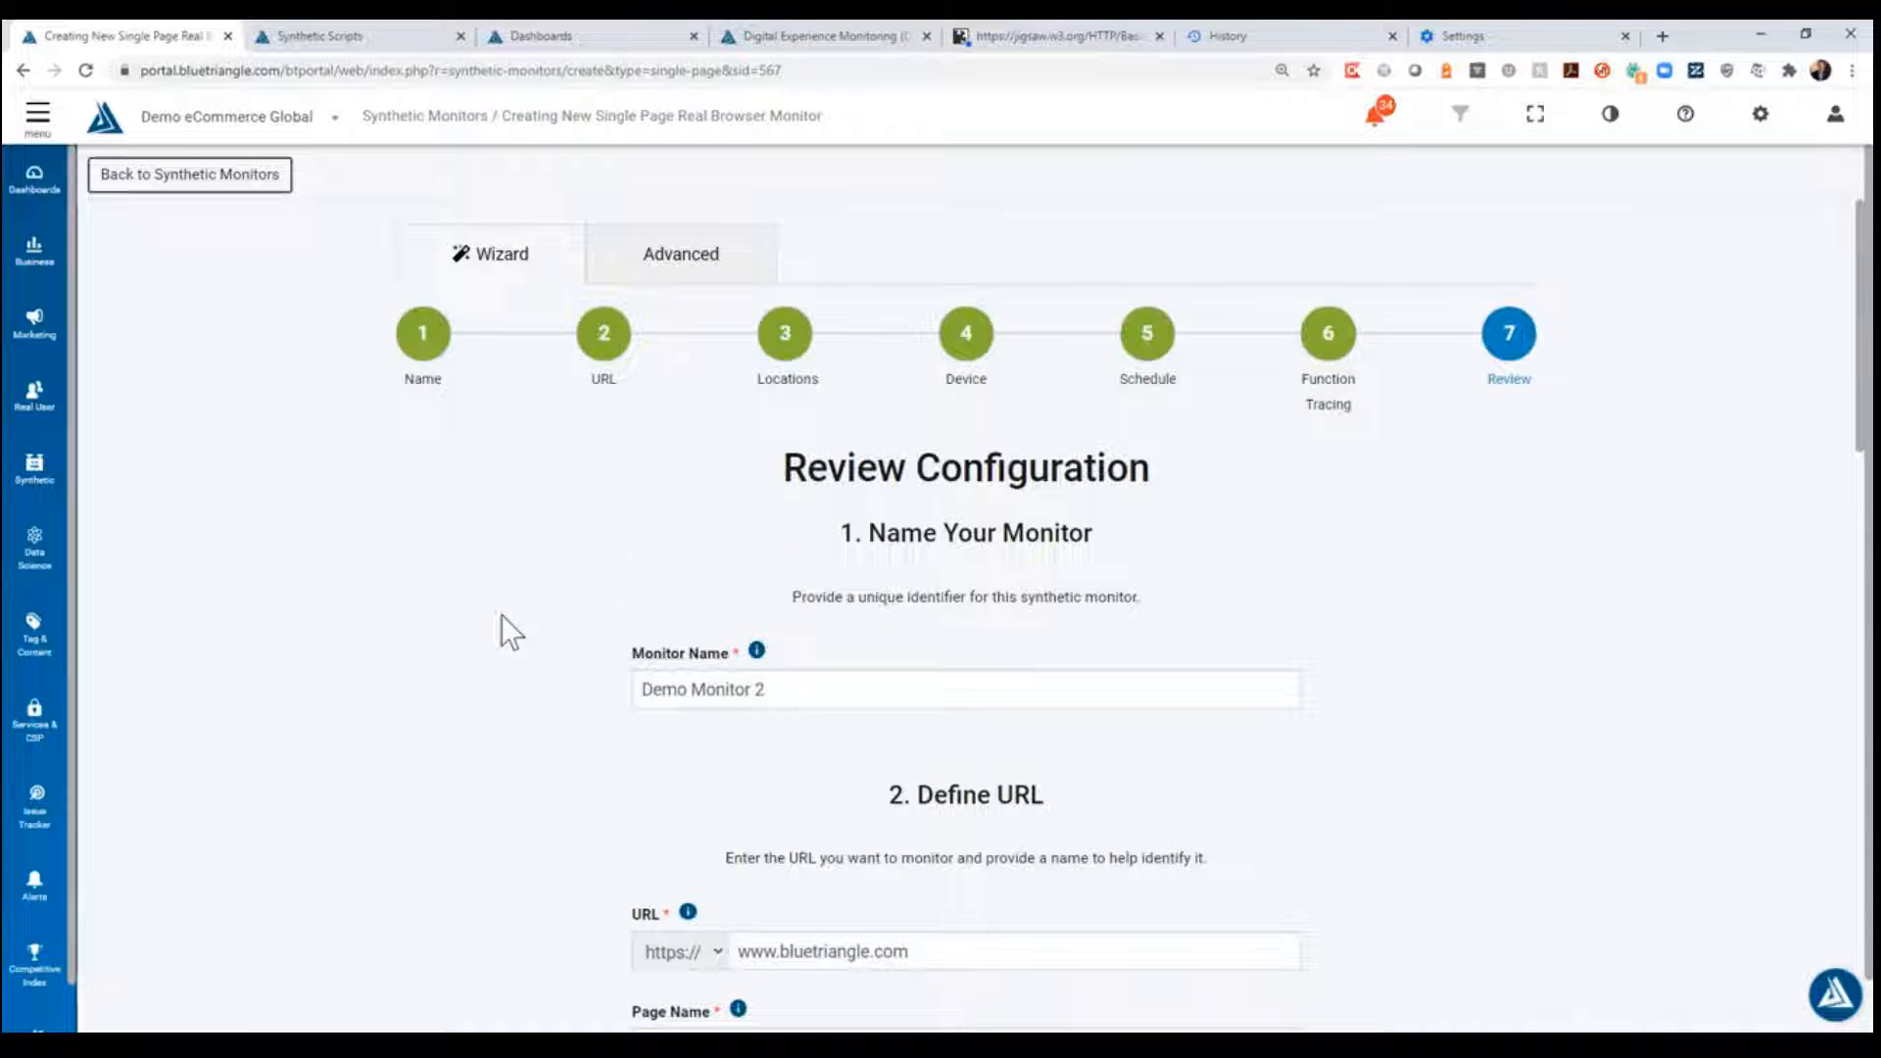
- Review the monitor's configuration summary from name, URL, locations, device and schedule through function tracing and usage details
{"action": "scroll", "coordinate": [500, 619], "scroll_direction": "down", "scroll_amount": 2}
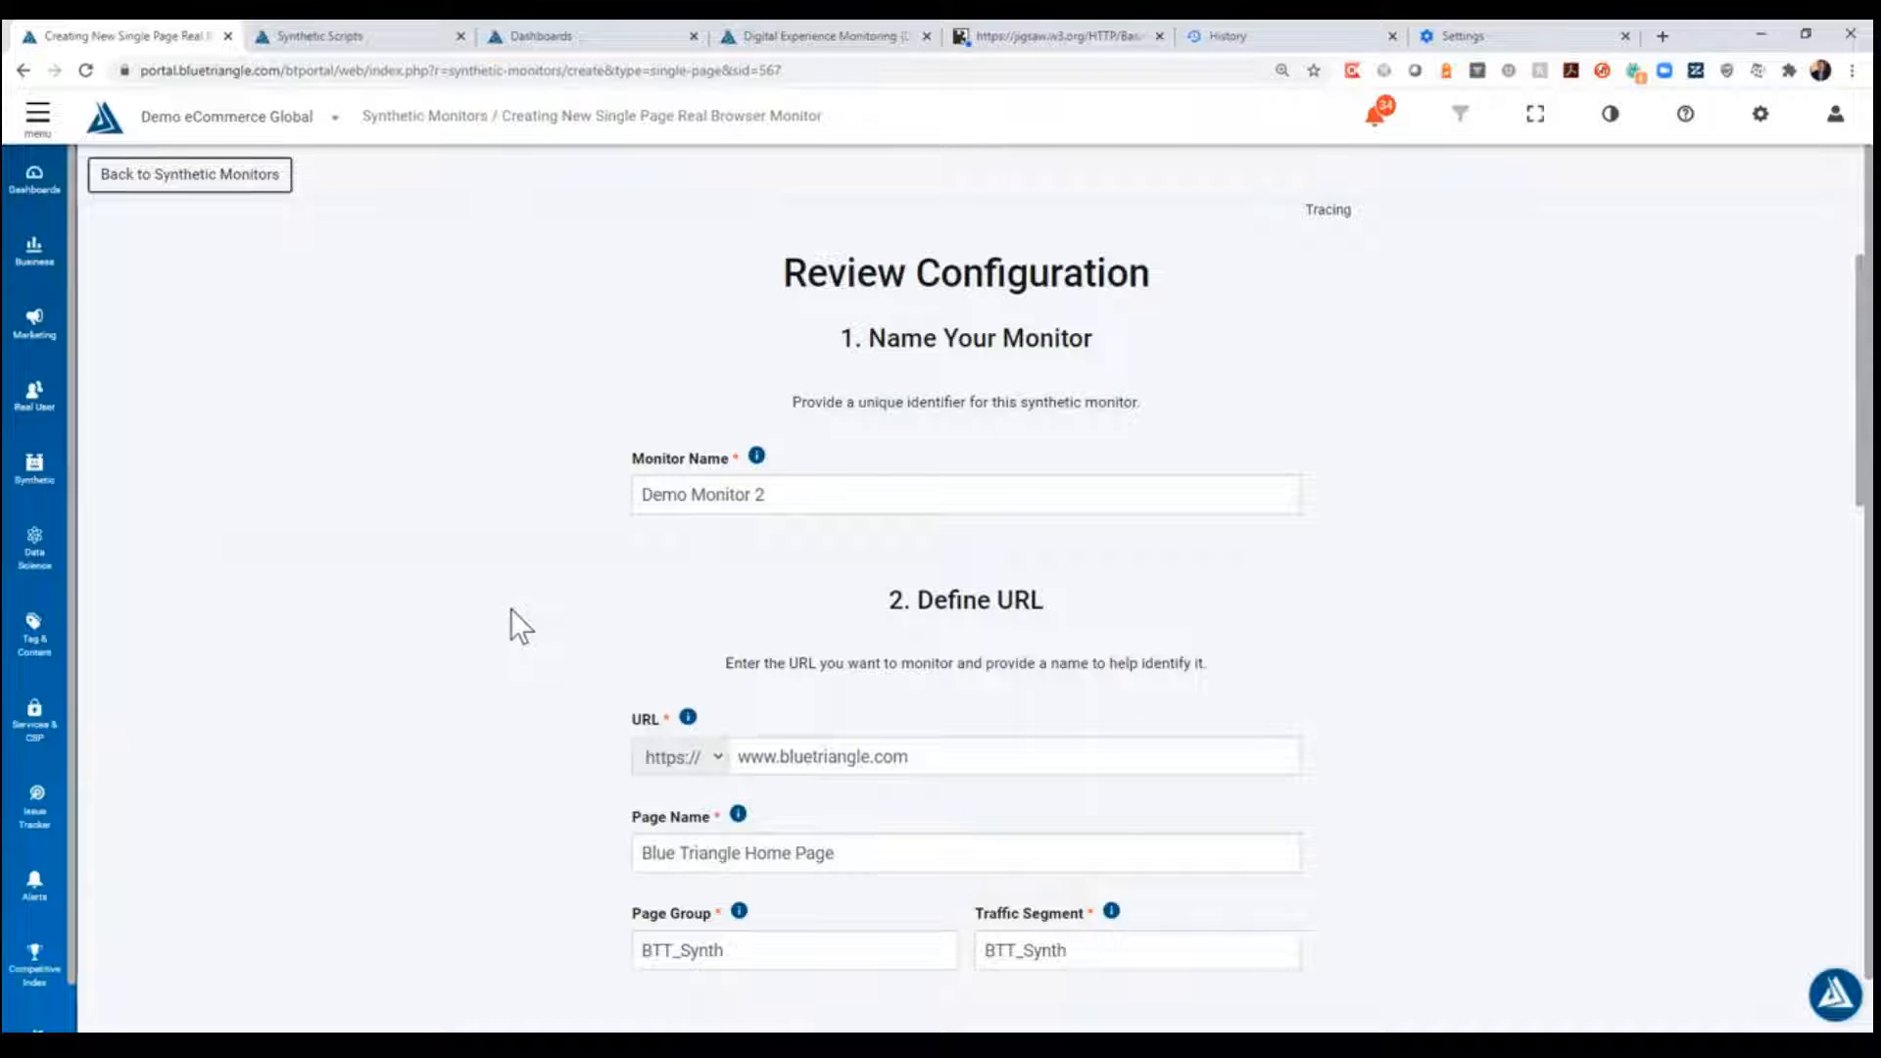
{"action": "scroll", "coordinate": [496, 608], "scroll_direction": "down", "scroll_amount": 2}
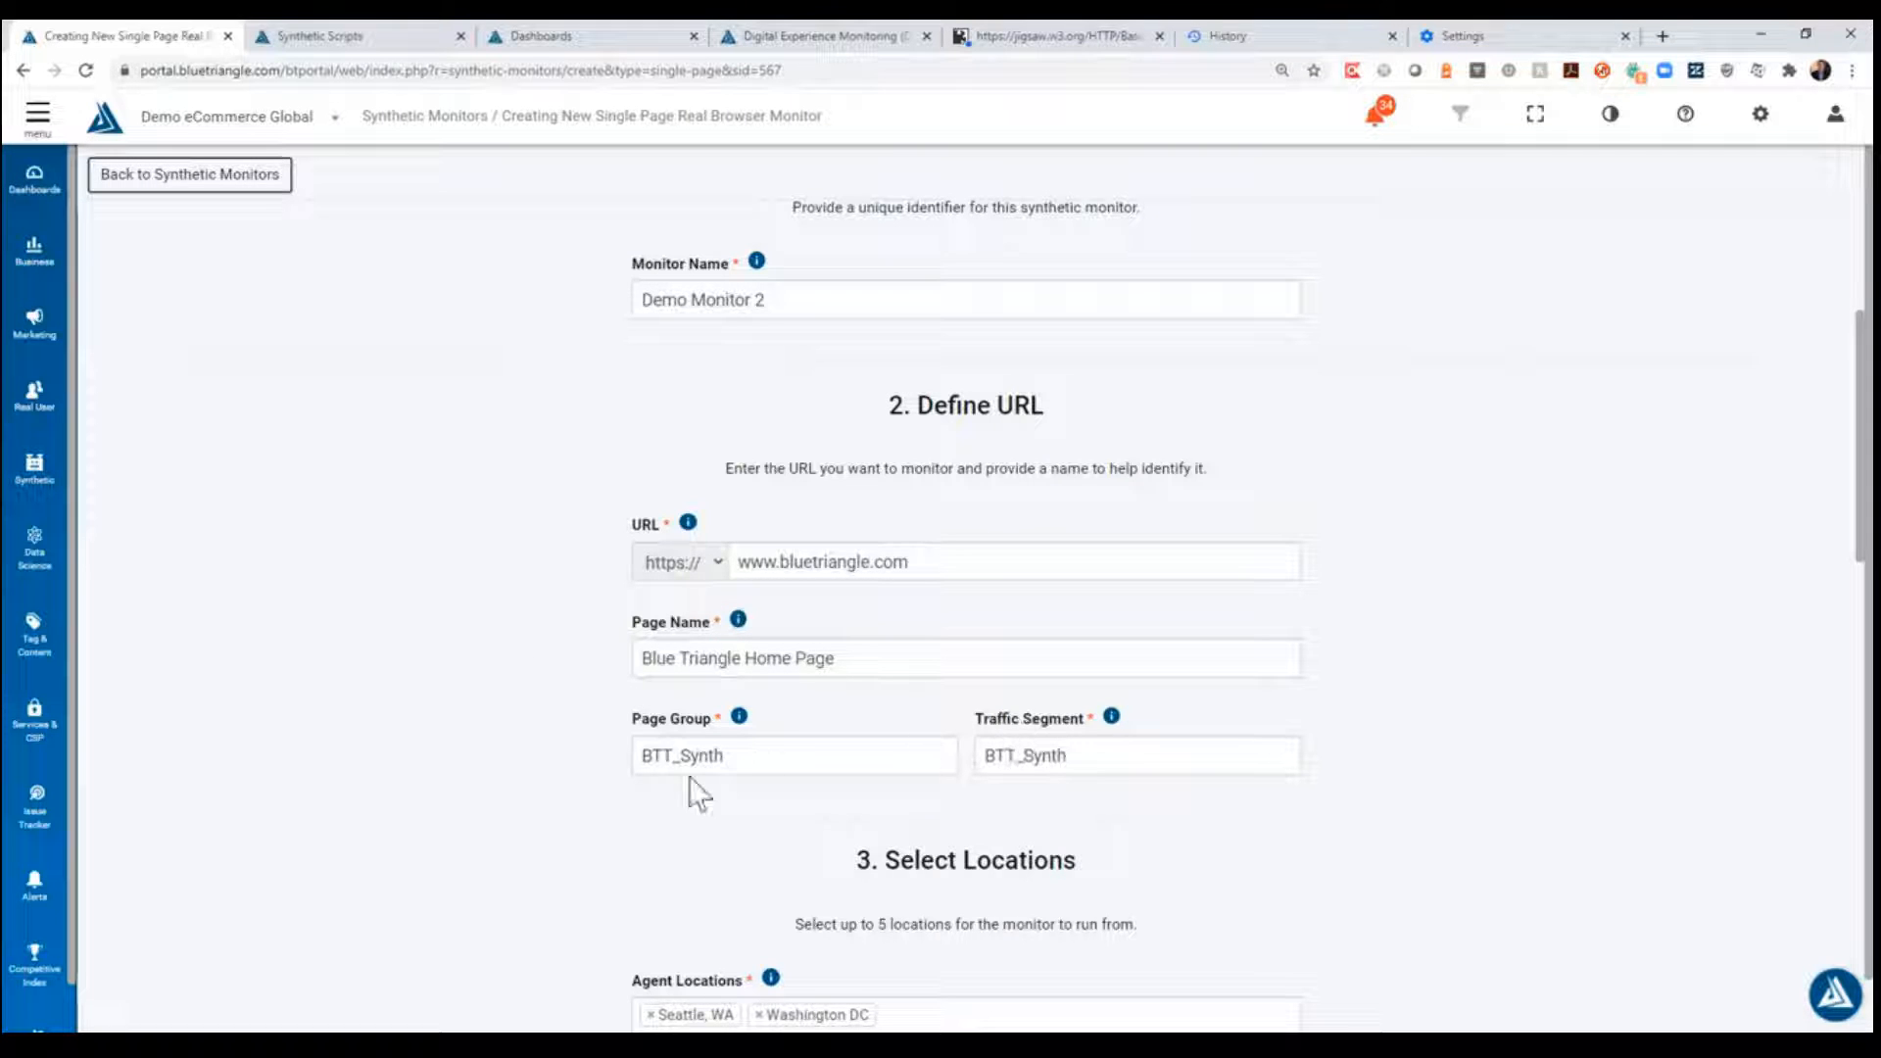
{"action": "left_click", "coordinate": [751, 755]}
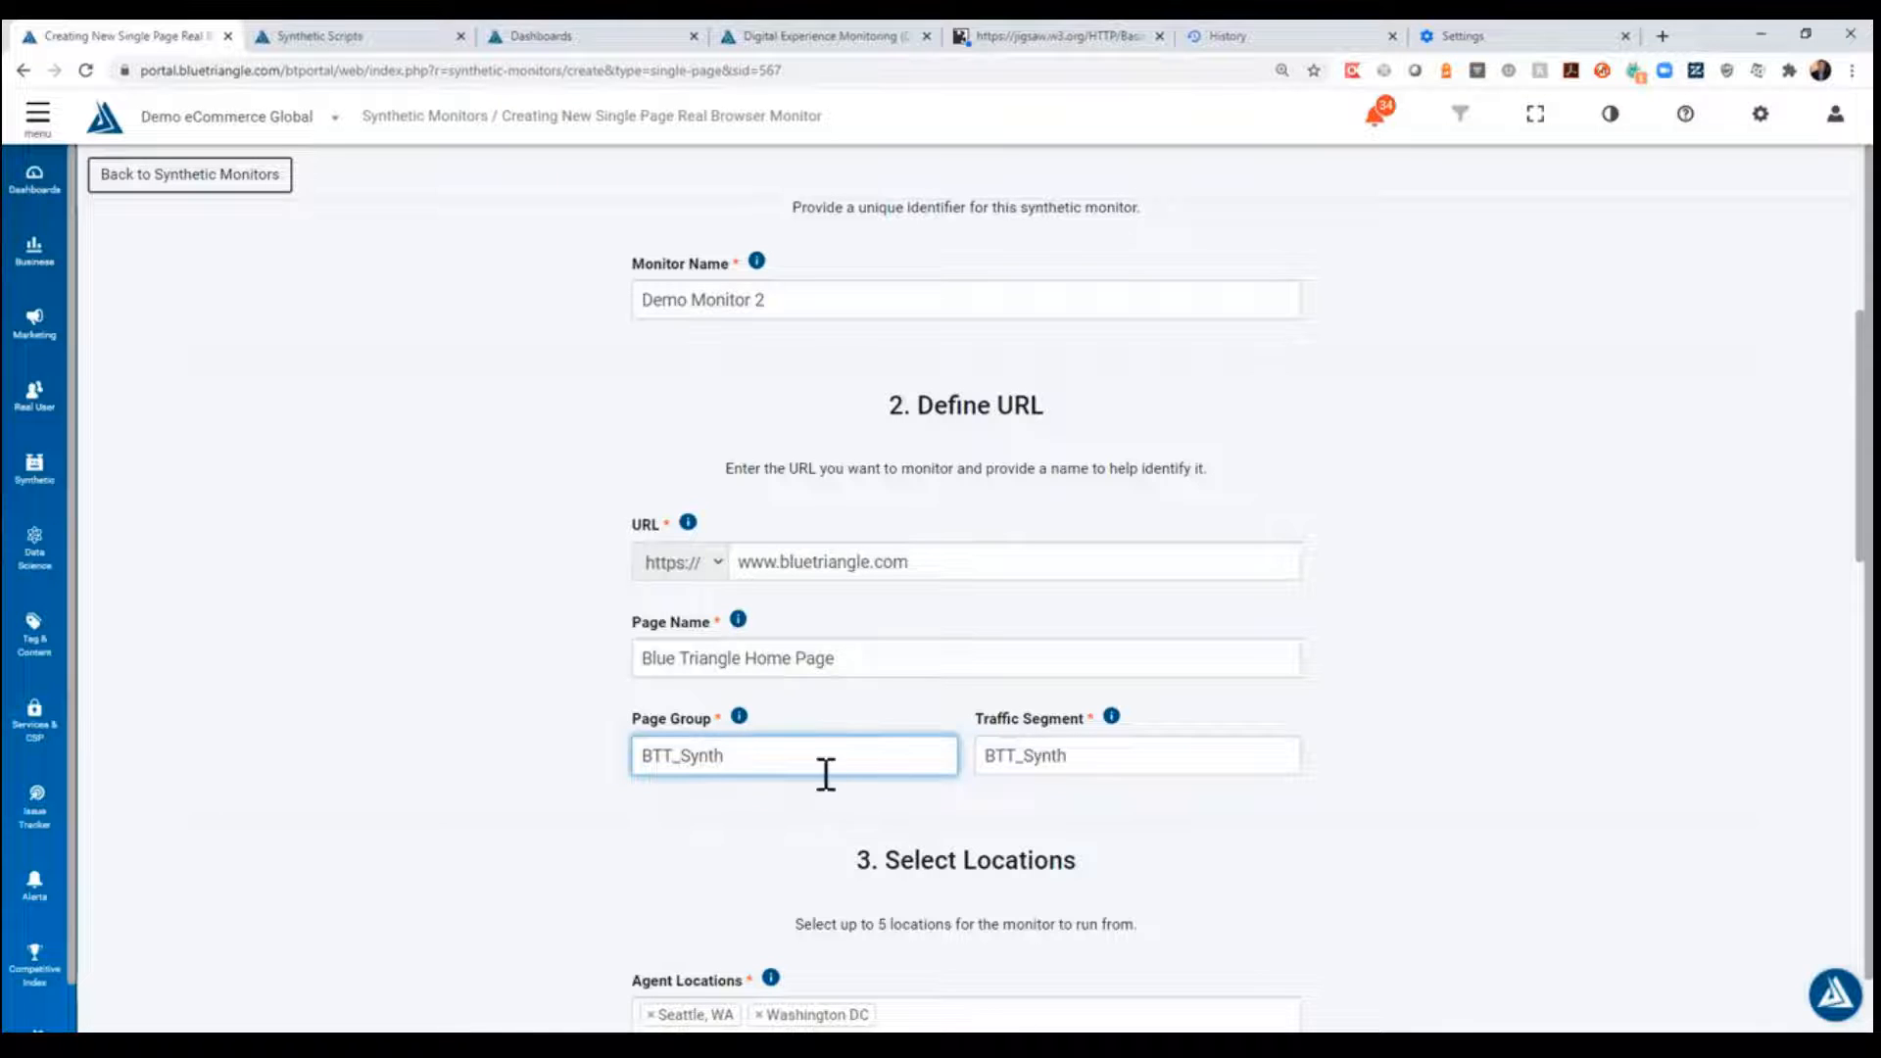
{"action": "scroll", "coordinate": [546, 769], "scroll_direction": "down", "scroll_amount": 4}
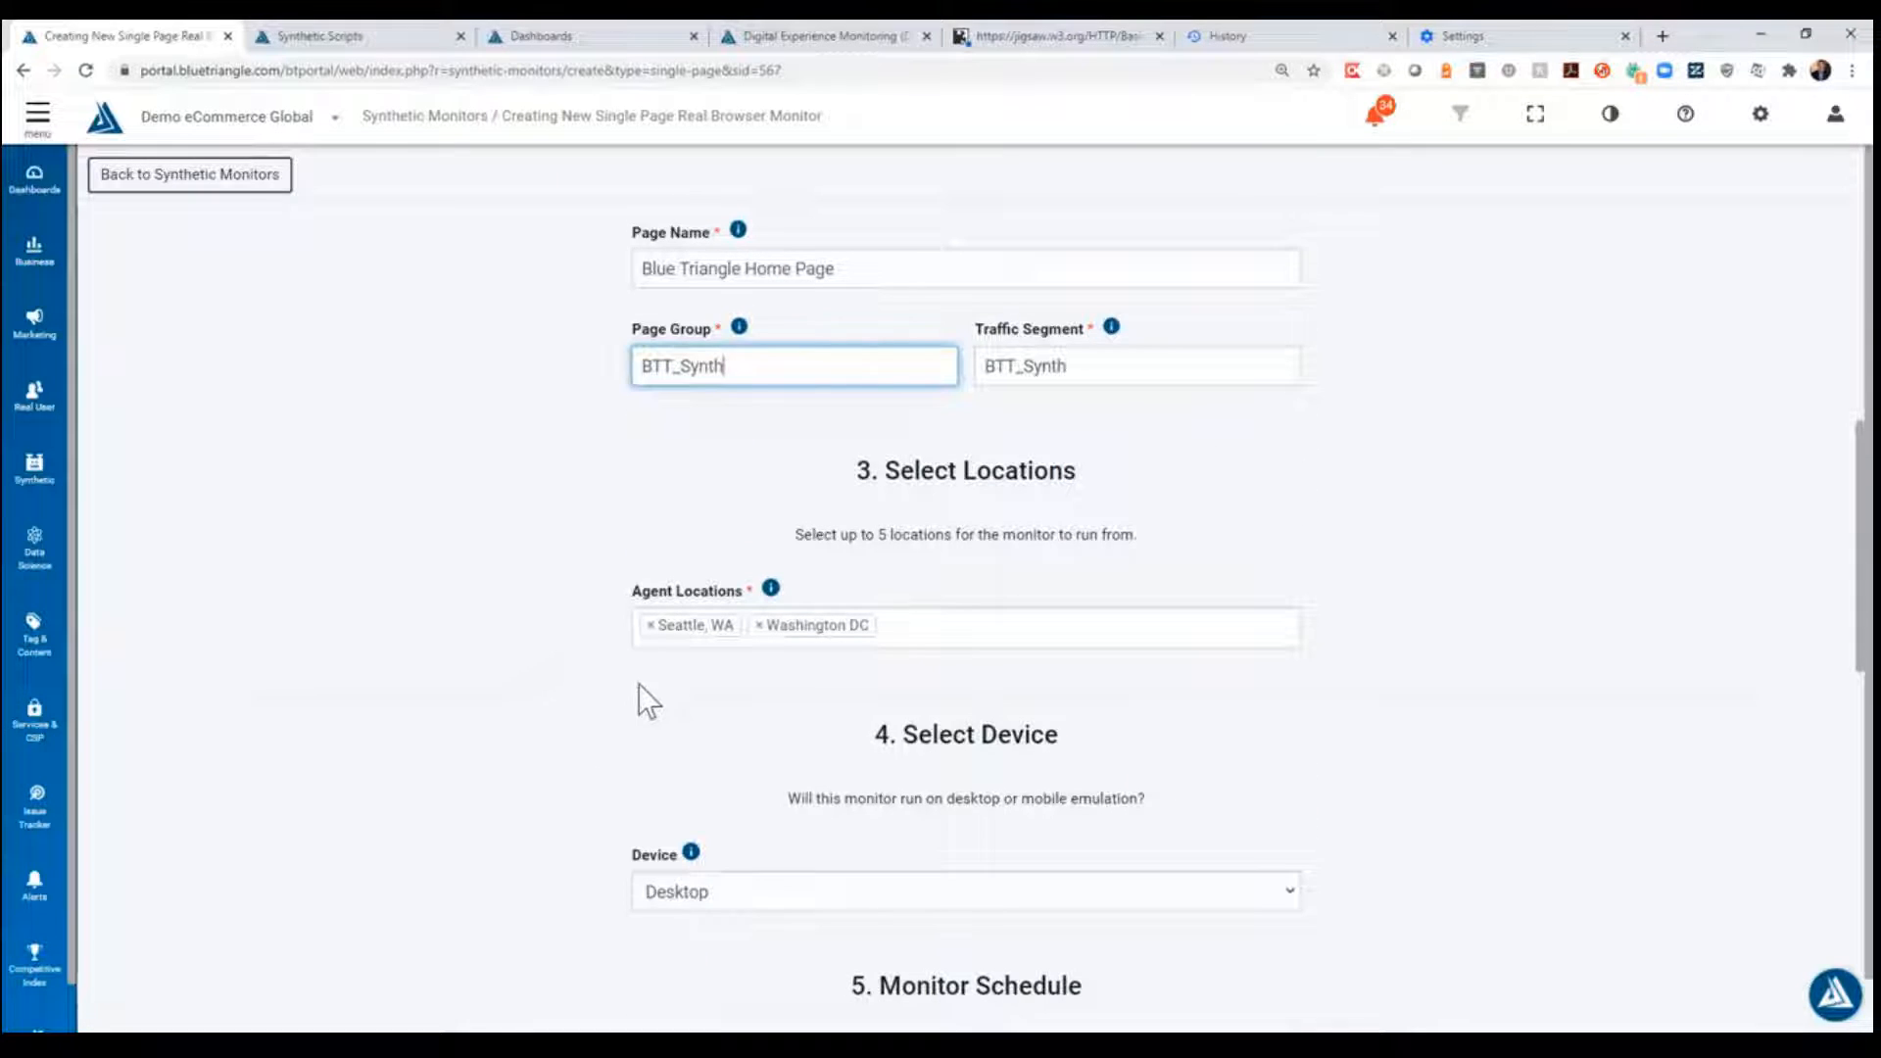
{"action": "scroll", "coordinate": [819, 657], "scroll_direction": "down", "scroll_amount": 4}
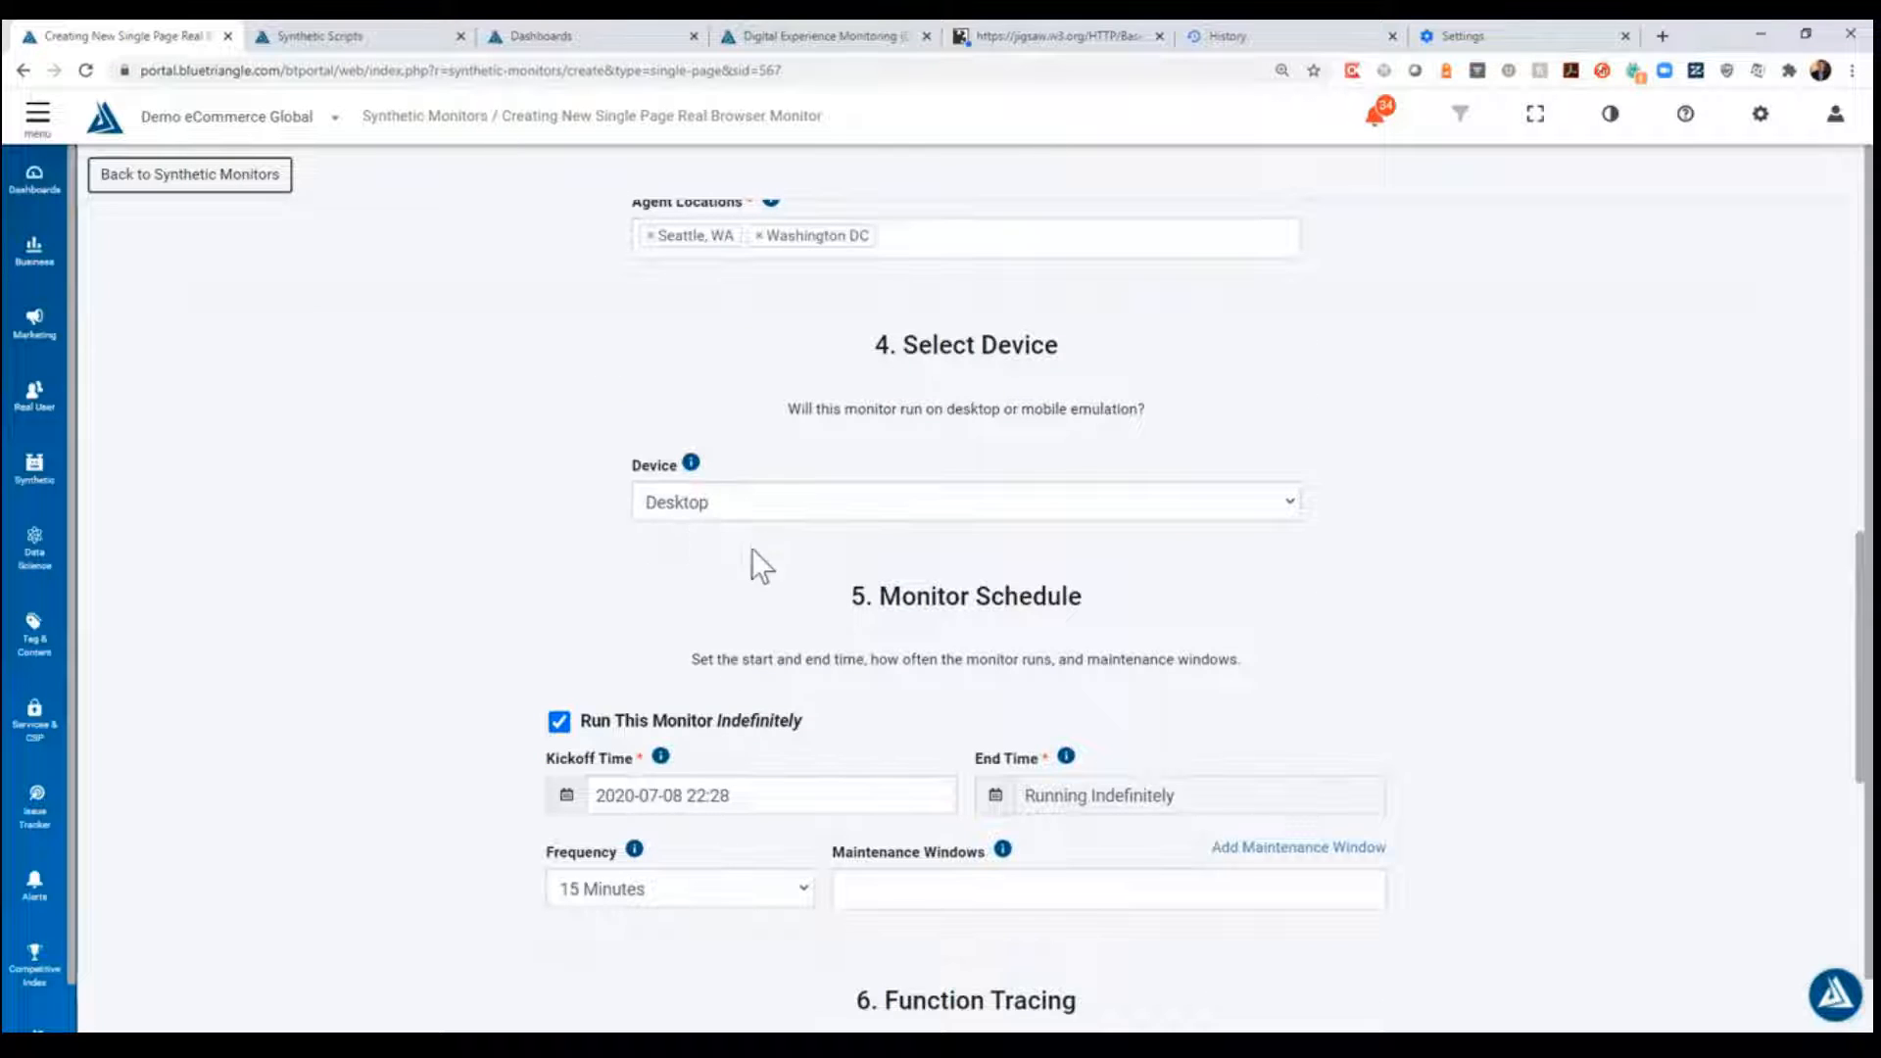
{"action": "scroll", "coordinate": [774, 698], "scroll_direction": "down", "scroll_amount": 2}
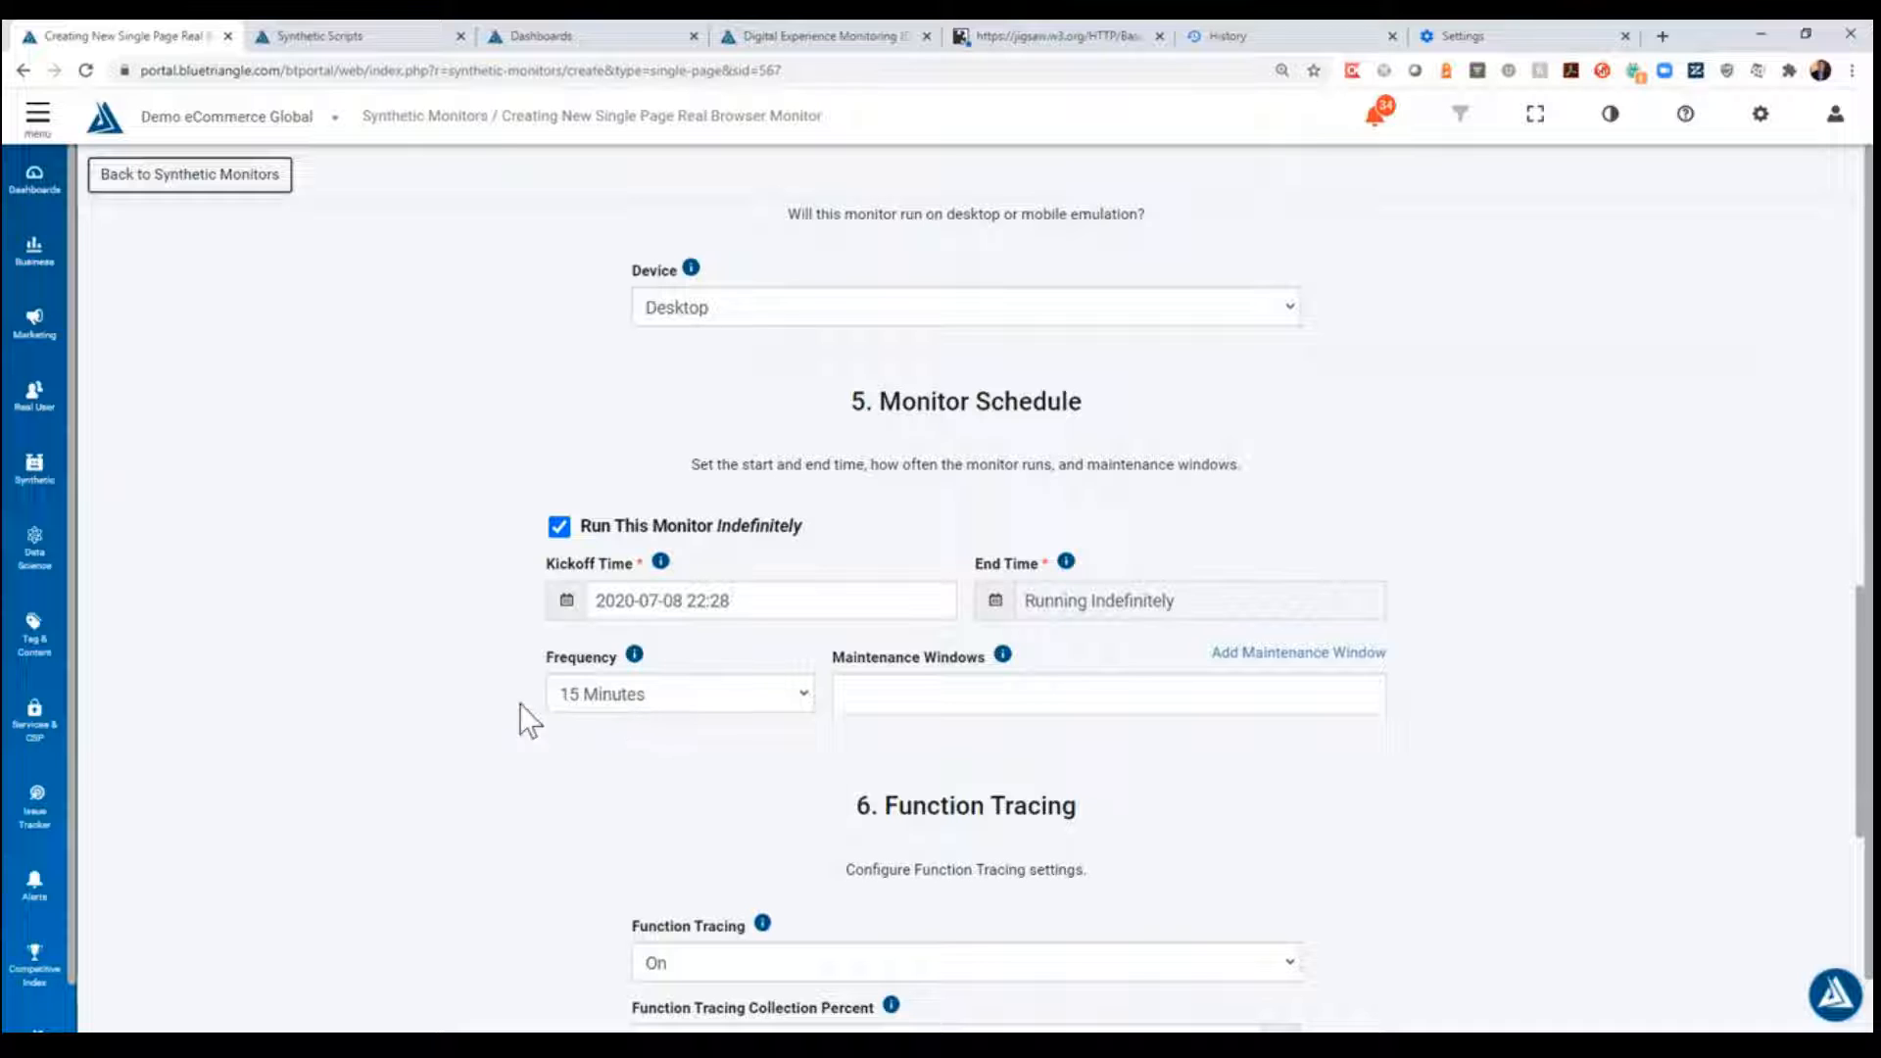
{"action": "scroll", "coordinate": [771, 725], "scroll_direction": "down", "scroll_amount": 3}
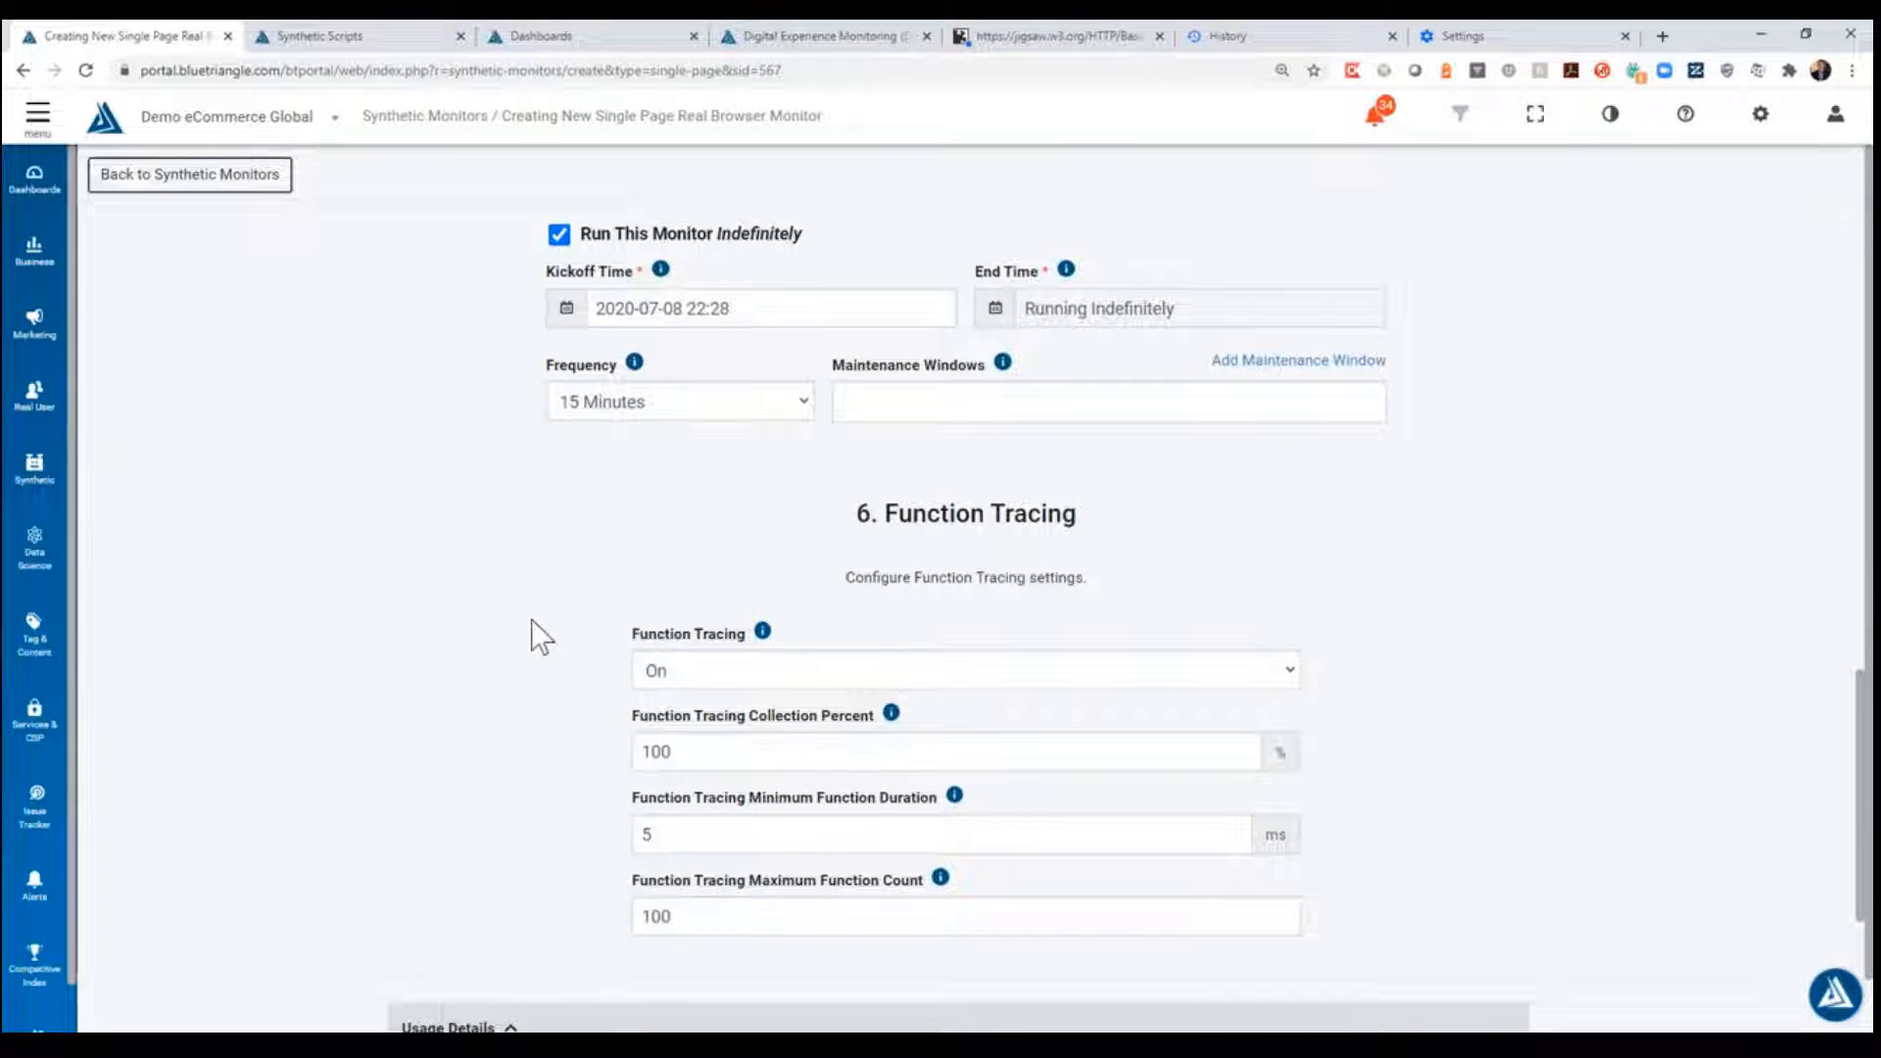
{"action": "scroll", "coordinate": [531, 619], "scroll_direction": "down", "scroll_amount": 2}
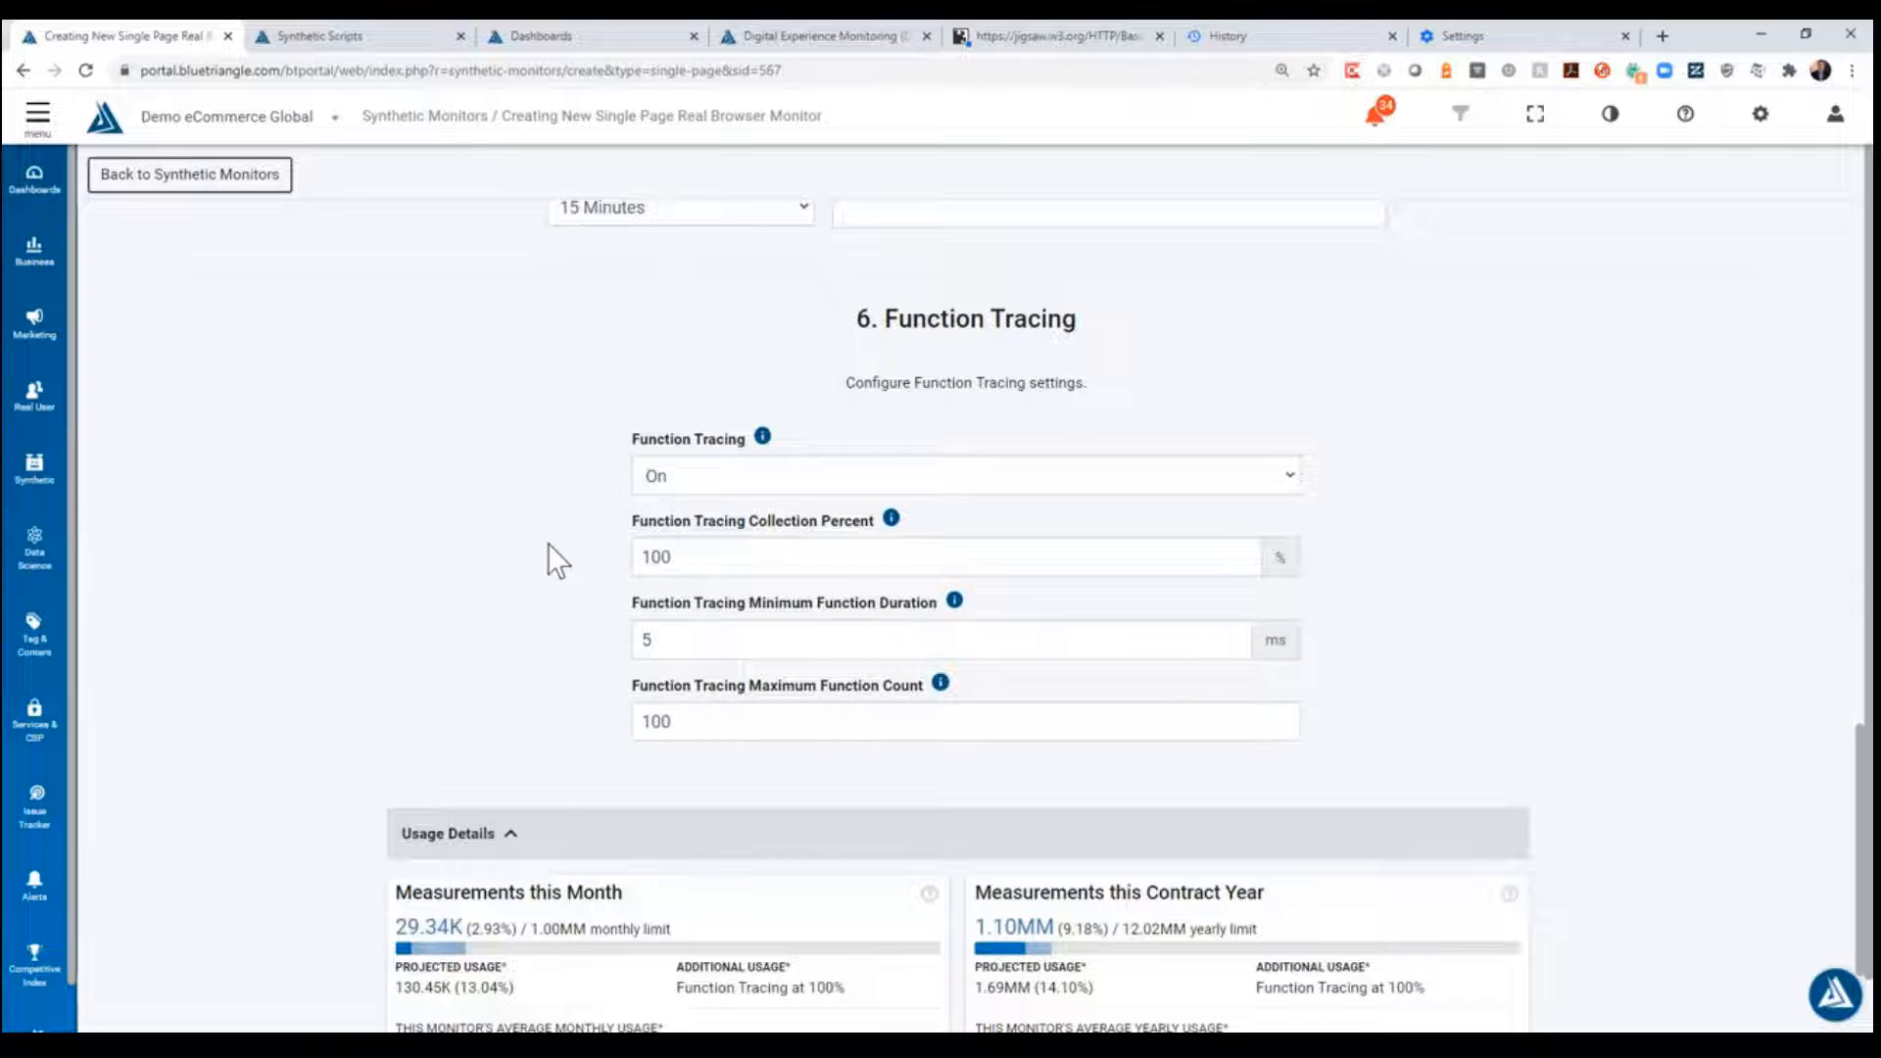
{"action": "scroll", "coordinate": [566, 533], "scroll_direction": "down", "scroll_amount": 3}
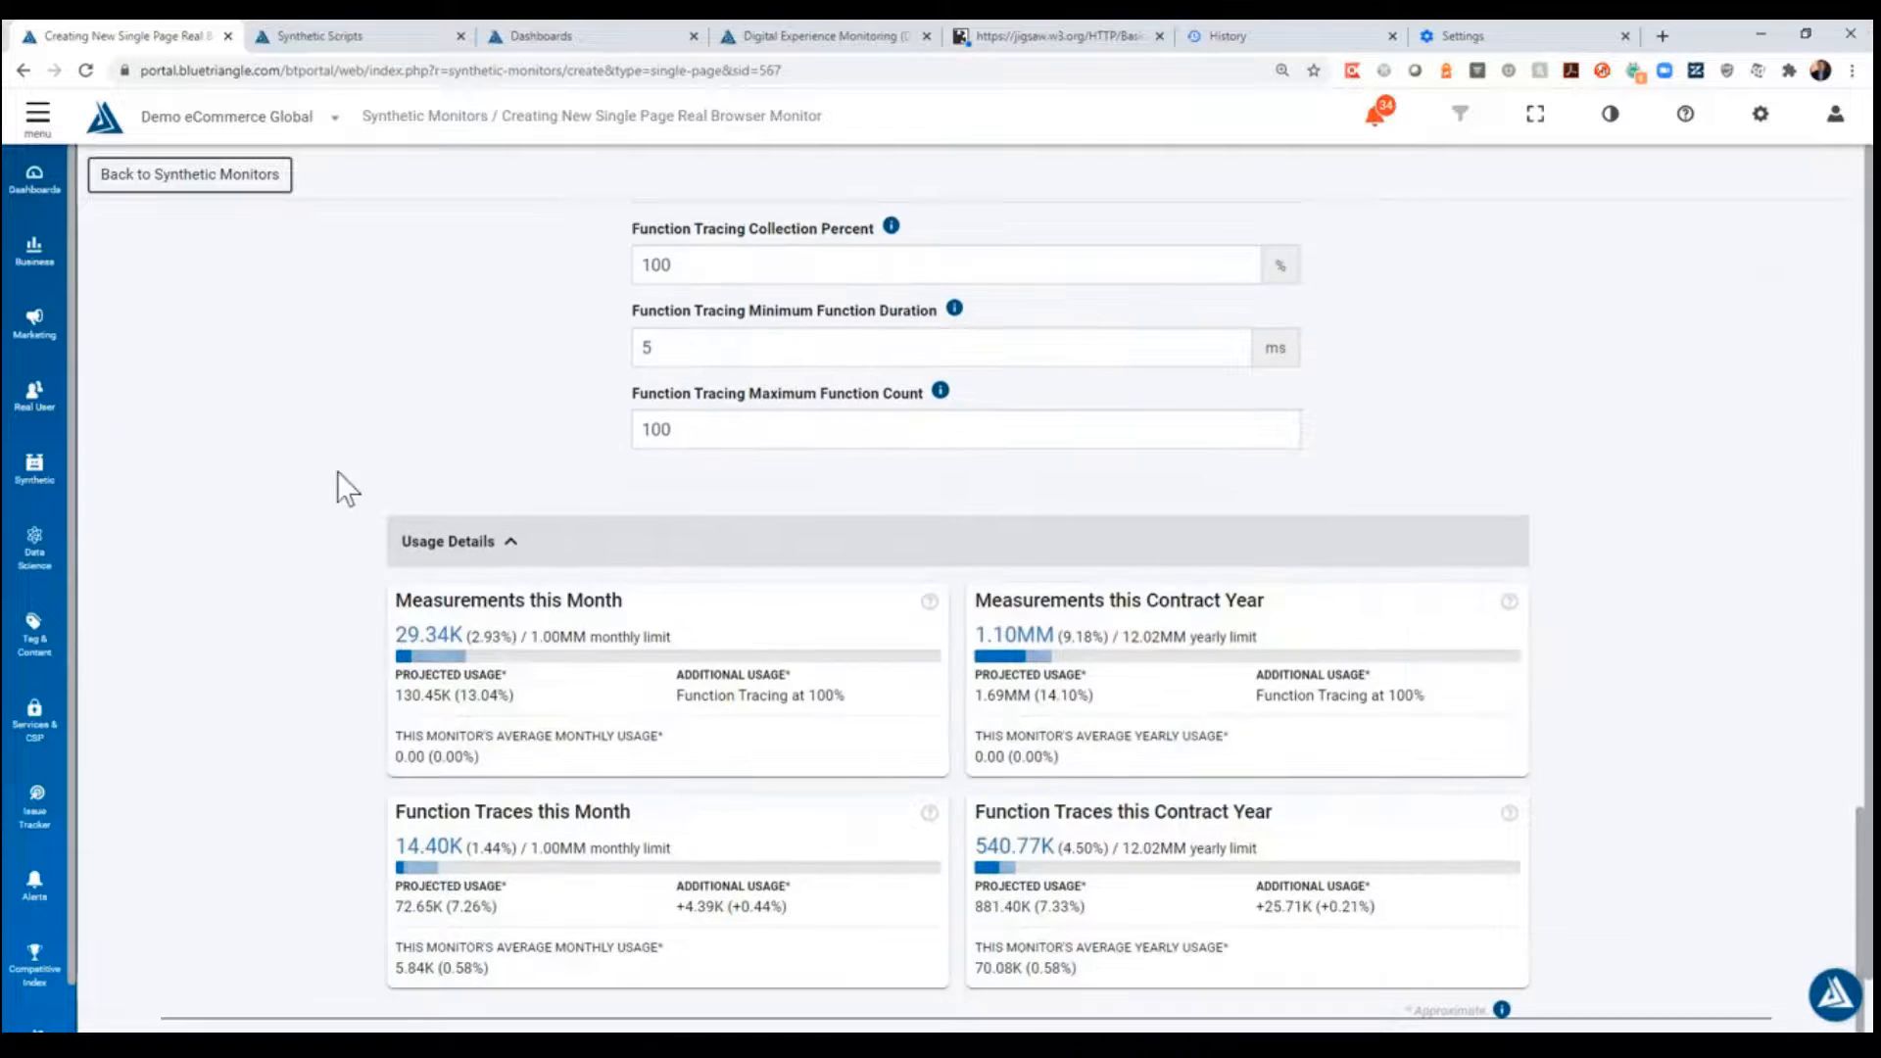
- Create the monitor and confirm saving it in the change review
{"action": "scroll", "coordinate": [294, 490], "scroll_direction": "down", "scroll_amount": 1}
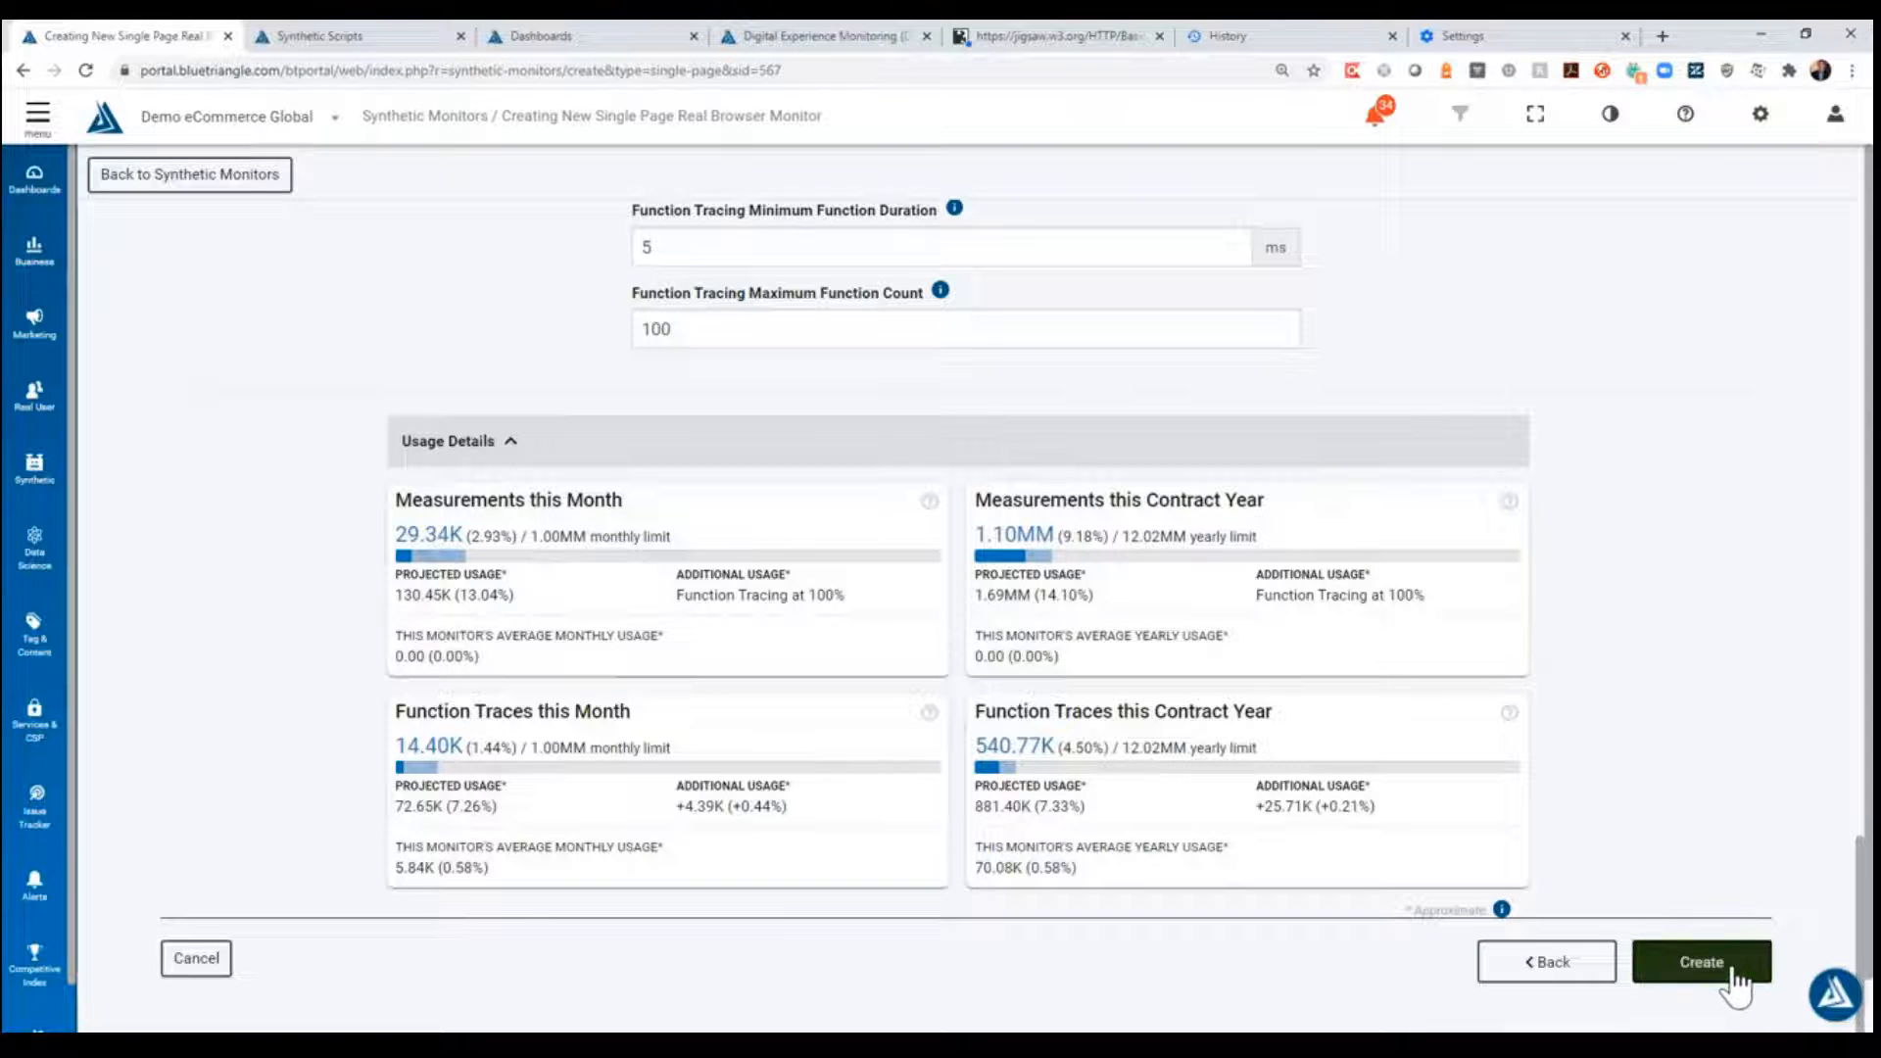
{"action": "left_click", "coordinate": [1729, 976]}
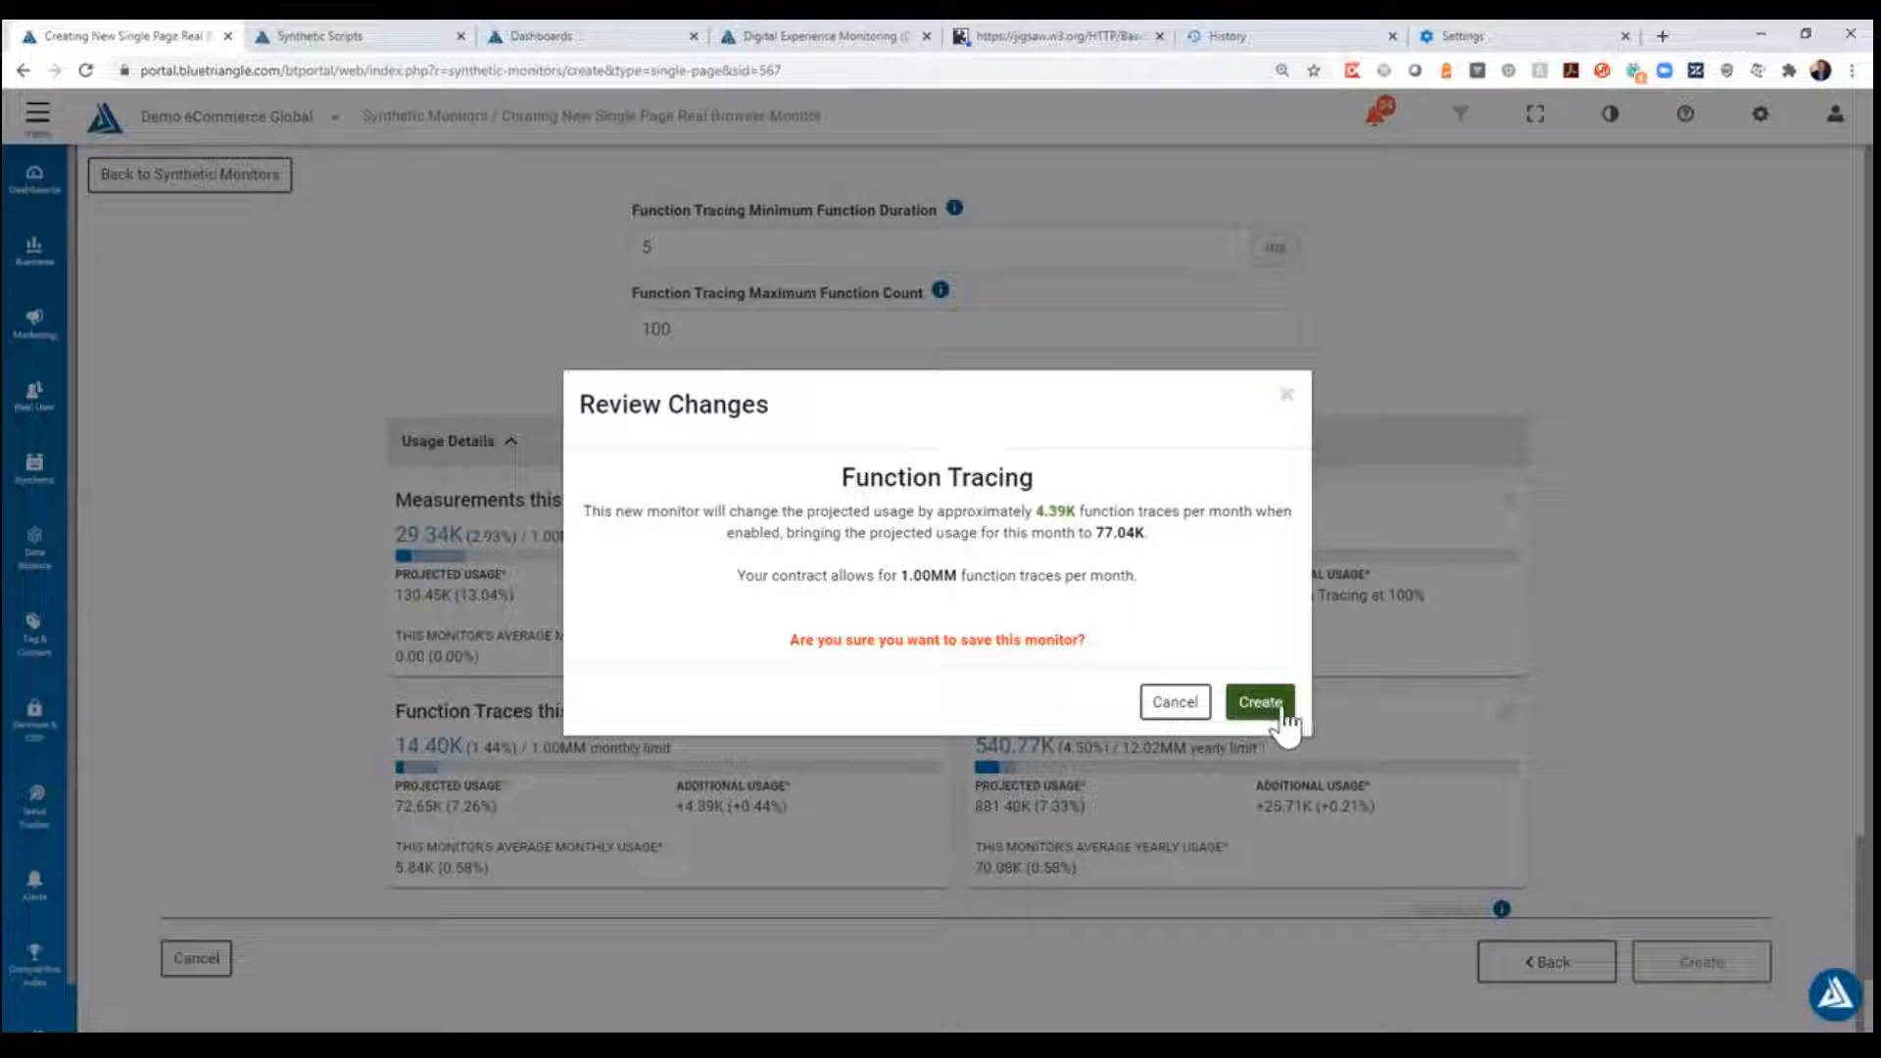
{"action": "left_click", "coordinate": [1275, 719]}
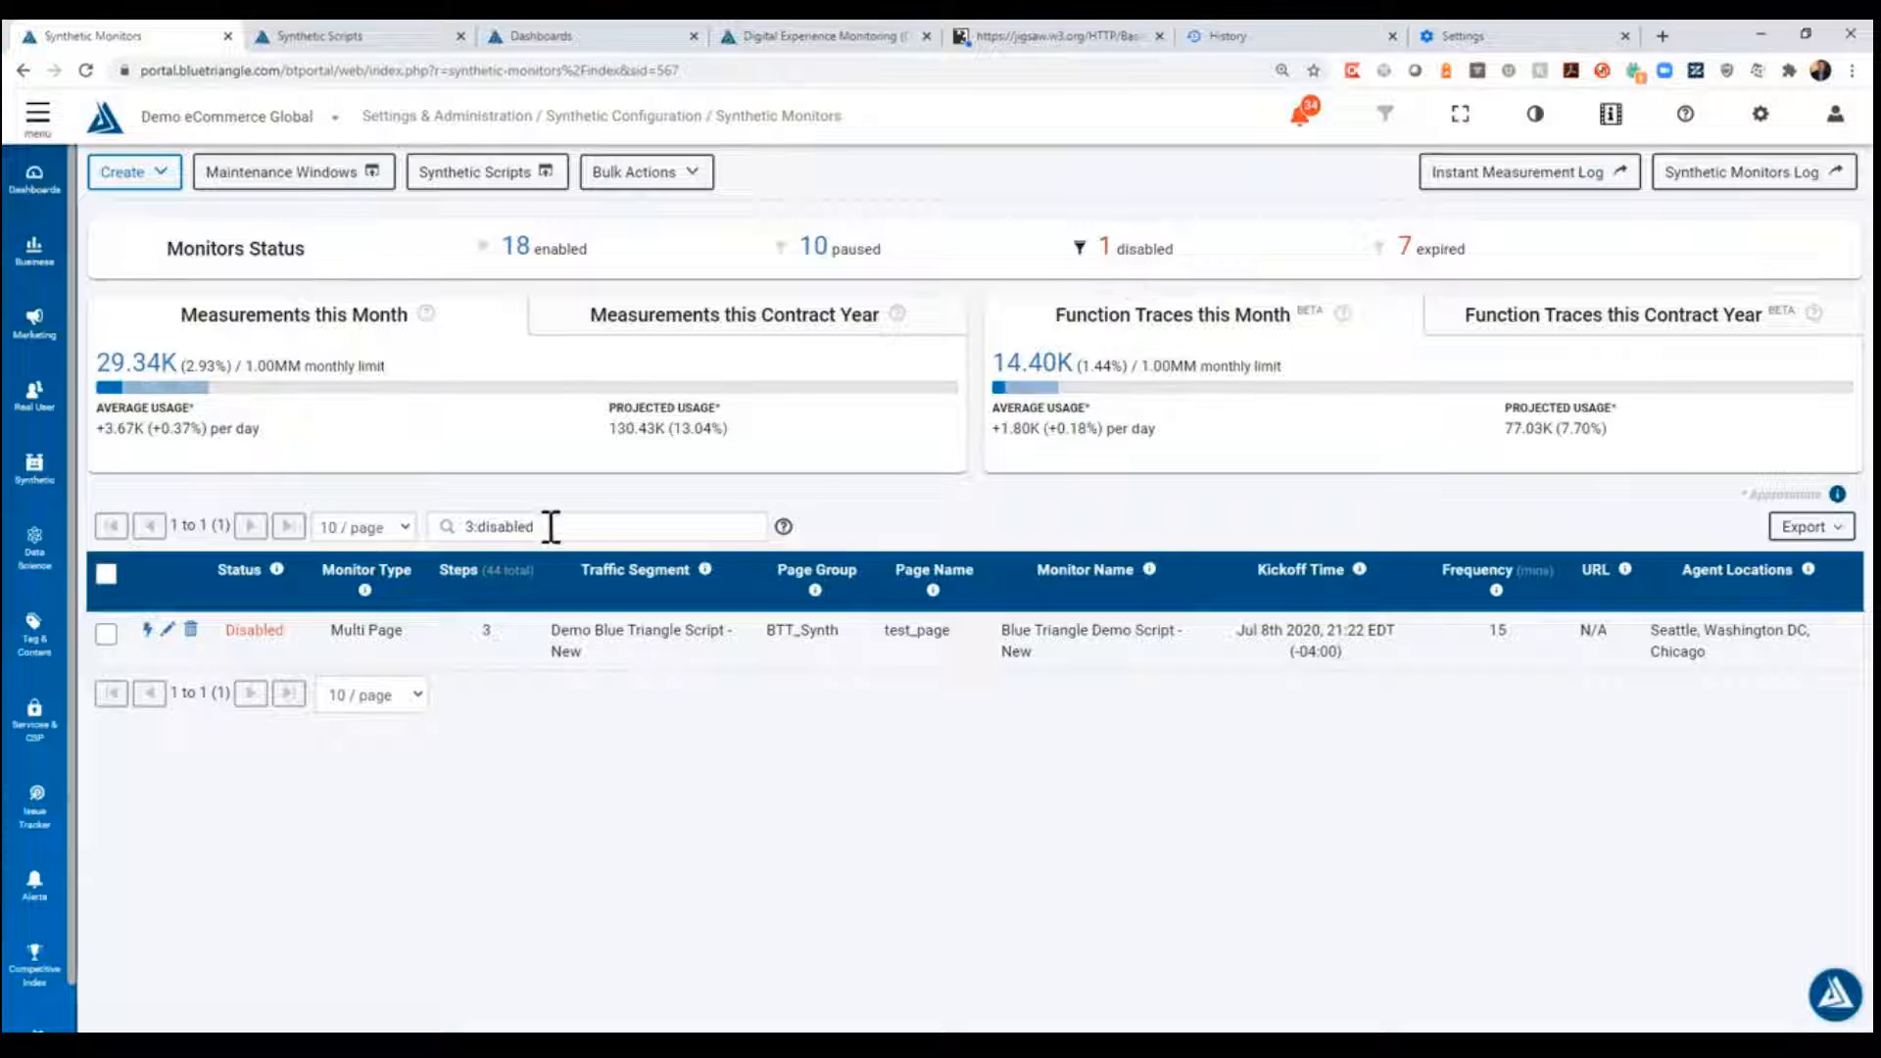
- Replace the monitor list's disabled filter with a search for "demo monitor 2"
{"action": "left_click_drag", "start_coordinate": [551, 526], "coordinate": [414, 504]}
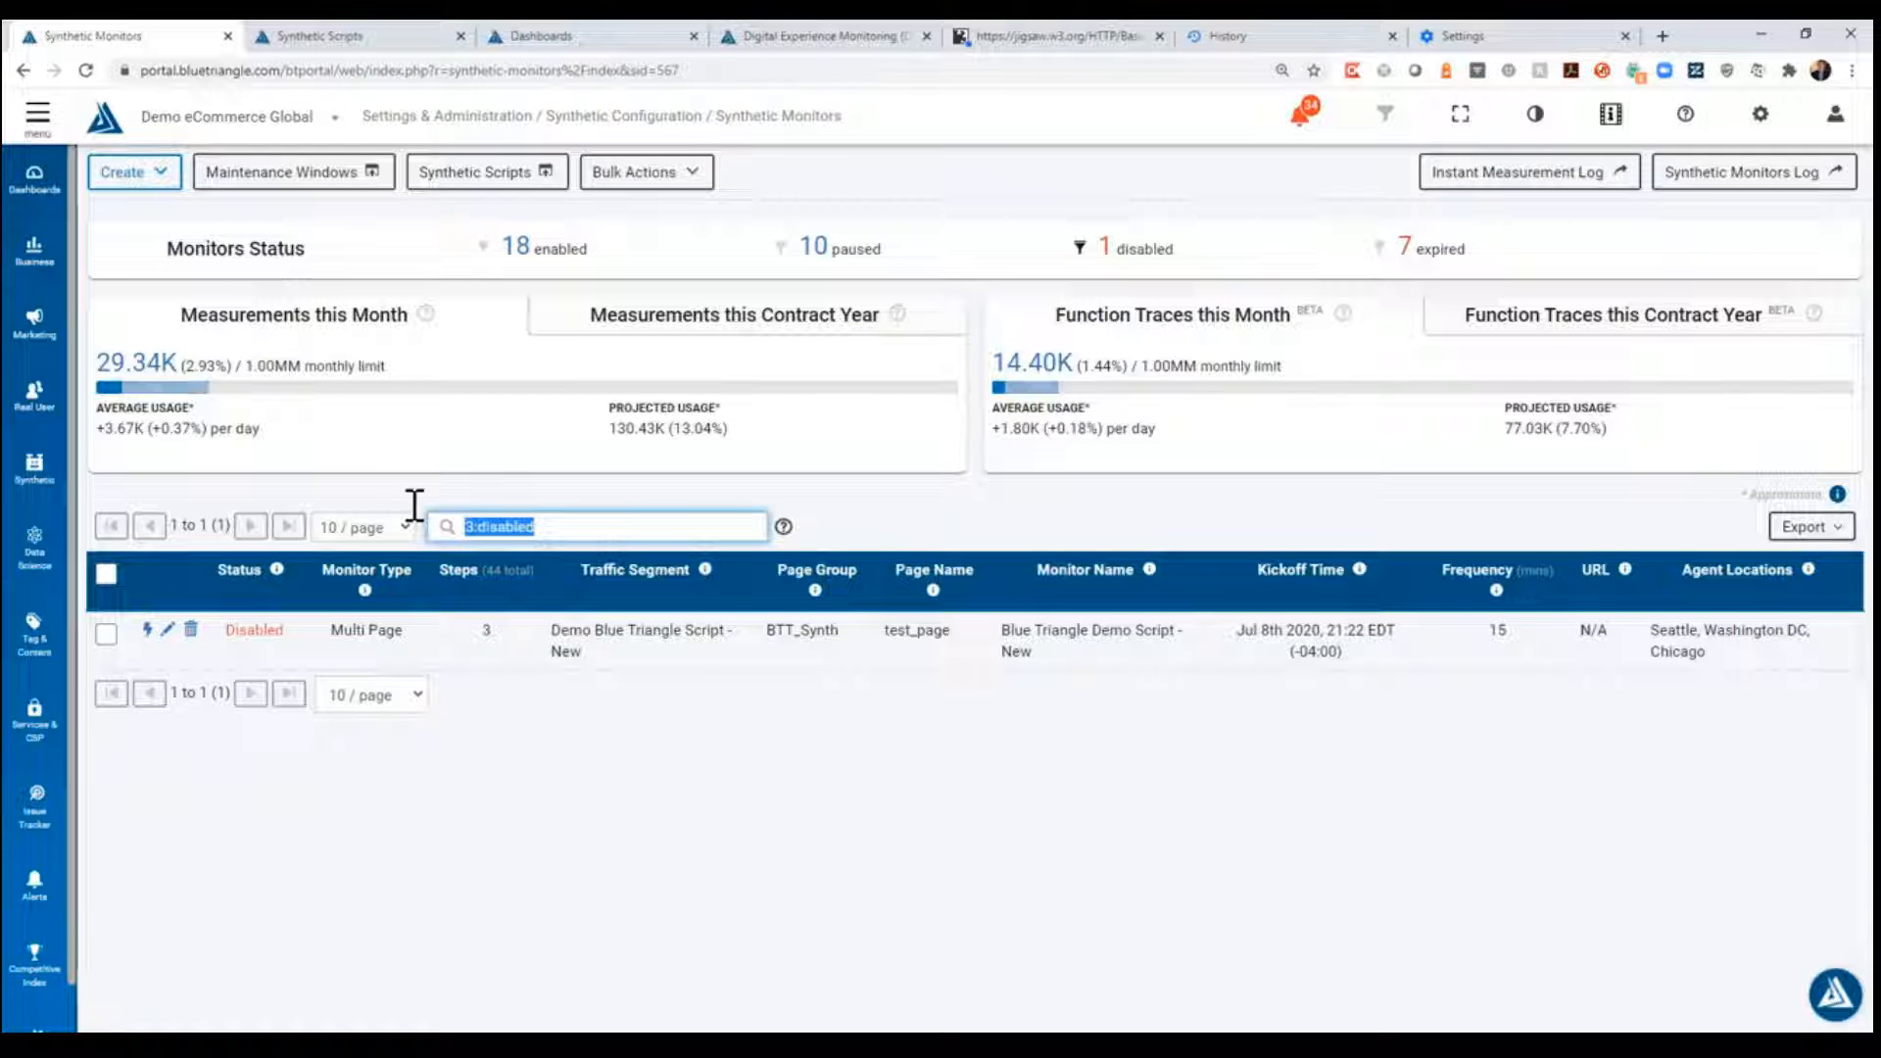
{"action": "type", "text": "demo "}
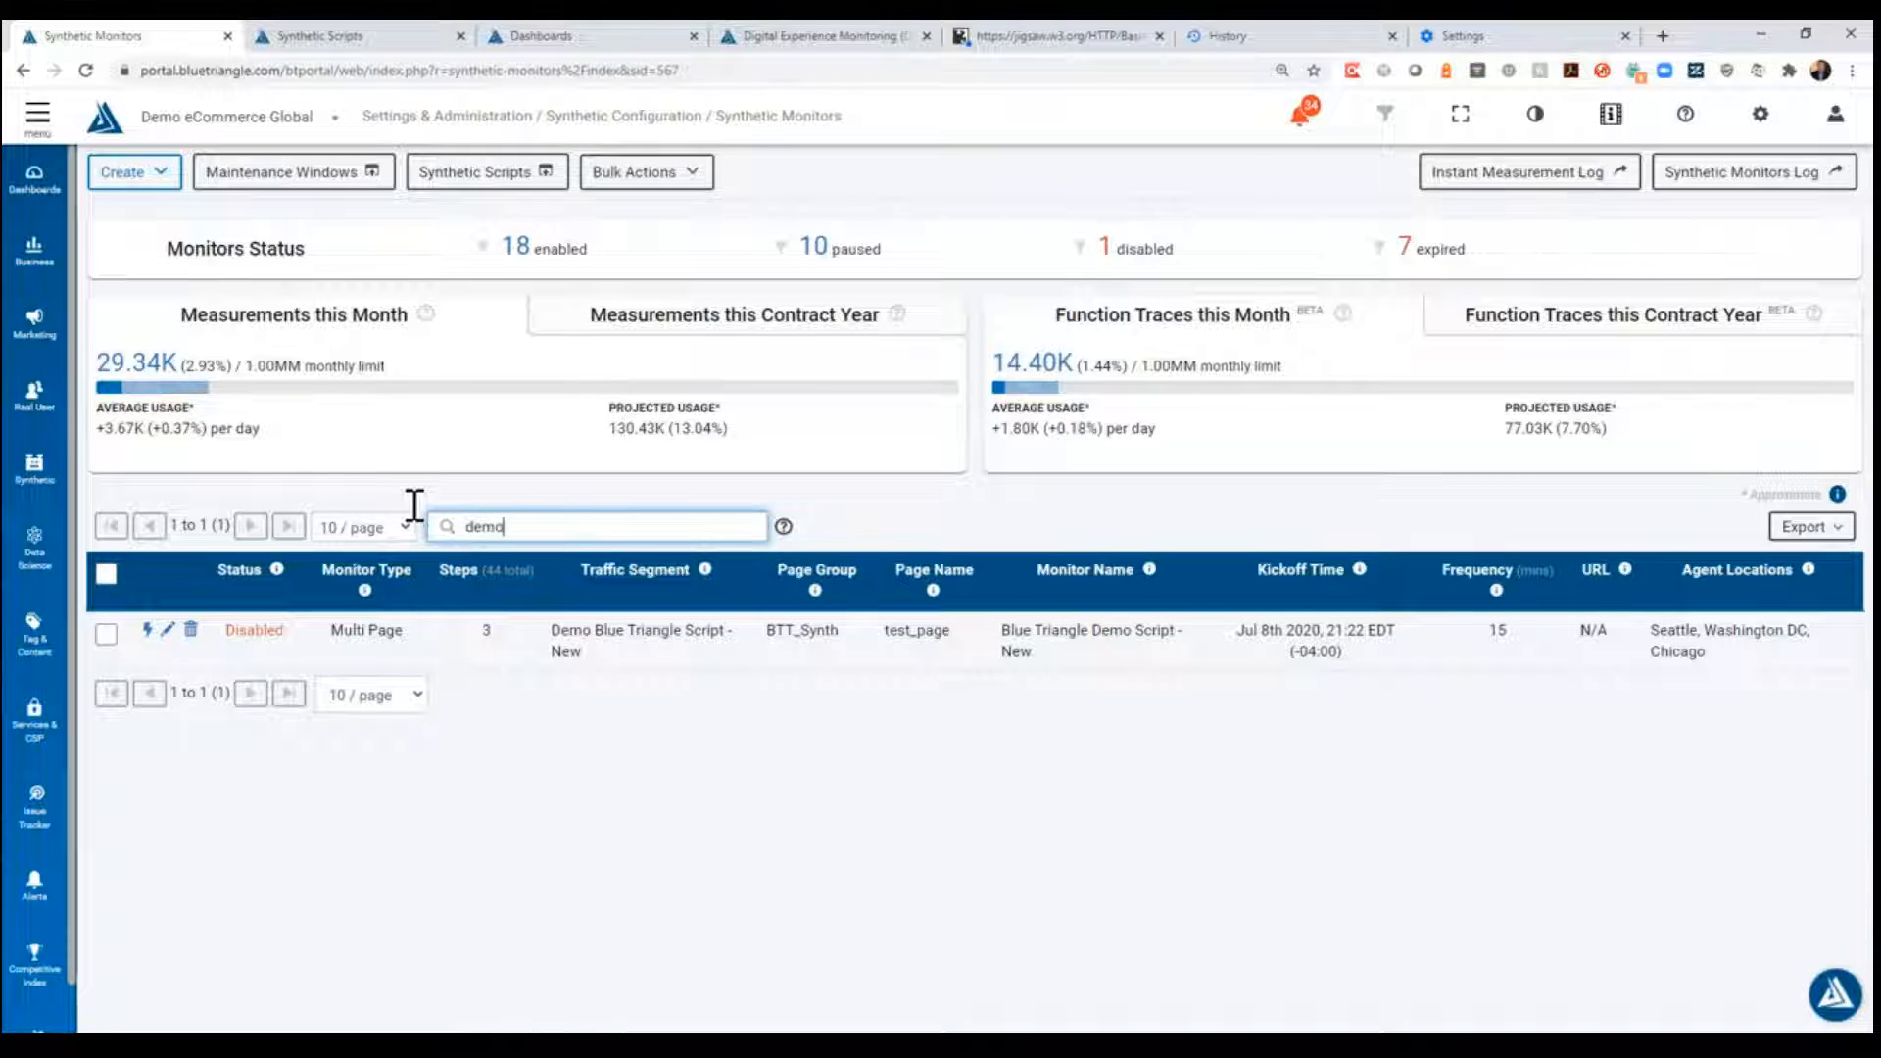
{"action": "type", "text": "moniotr"}
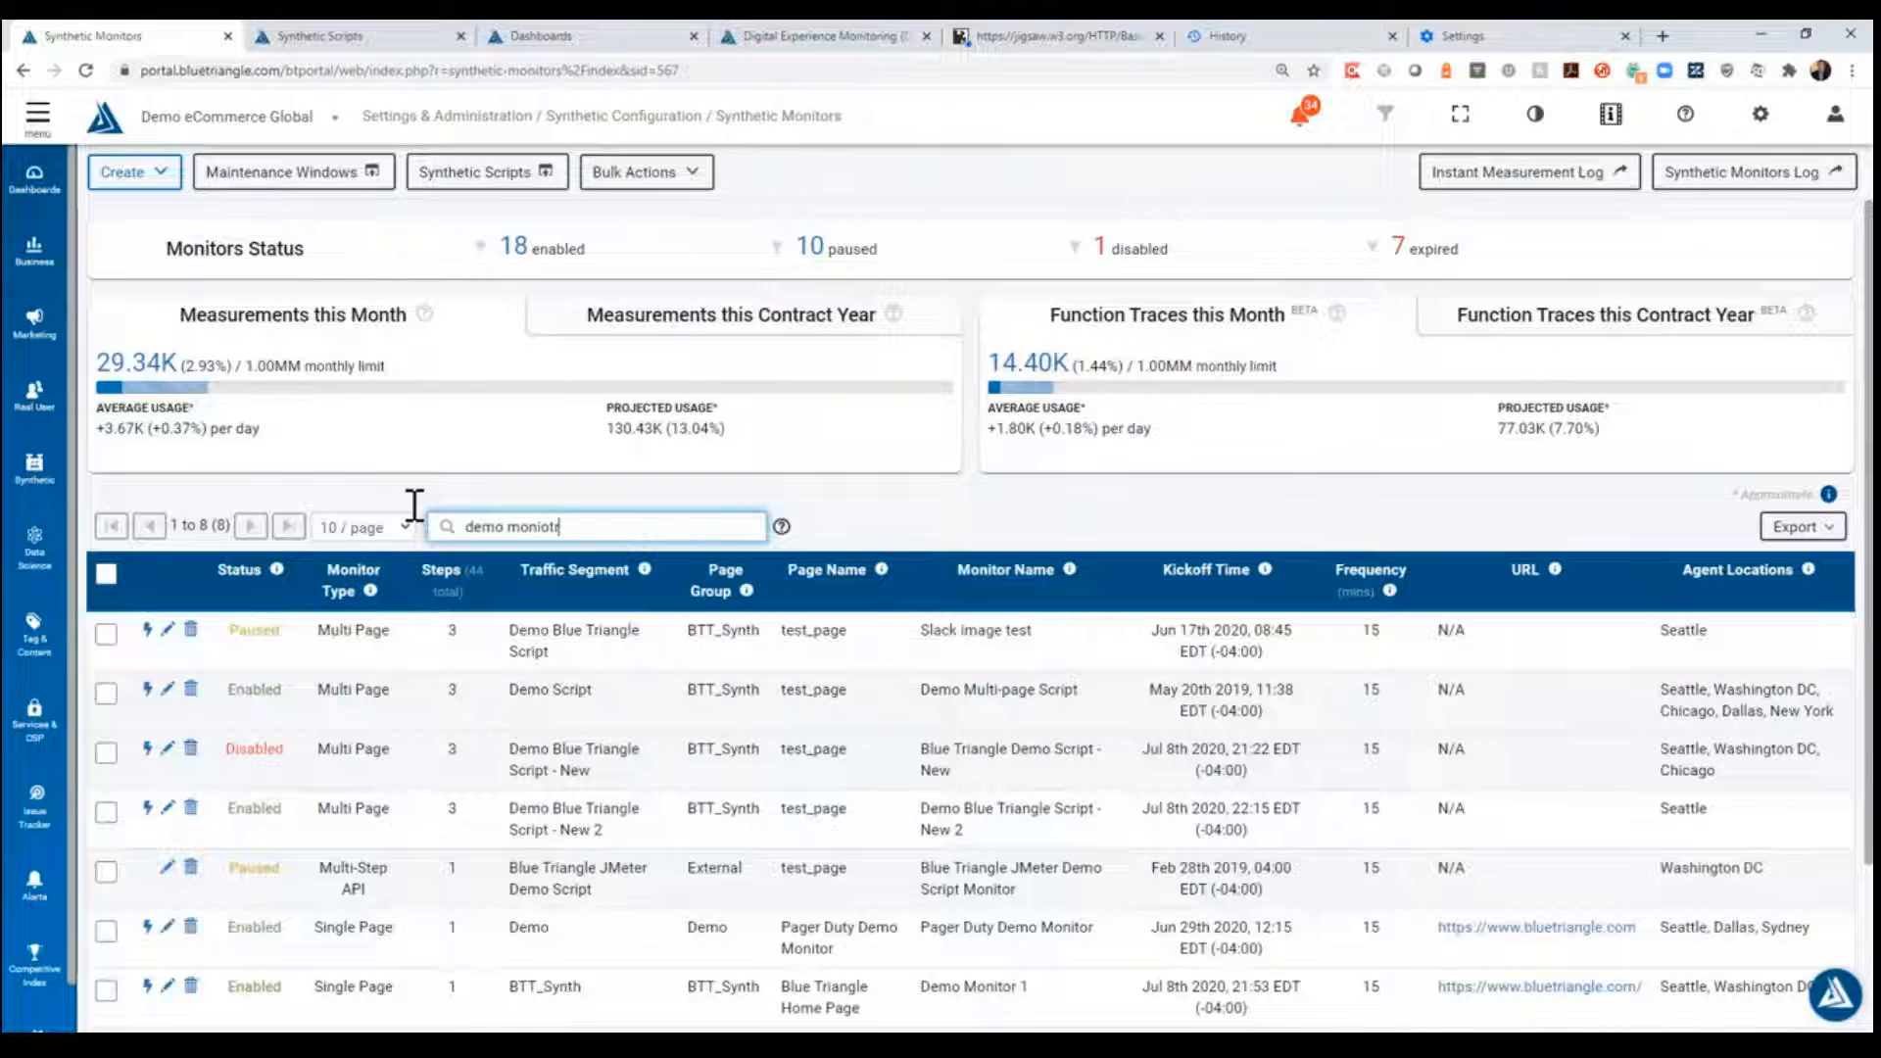
{"action": "type", "text": "tor 2"}
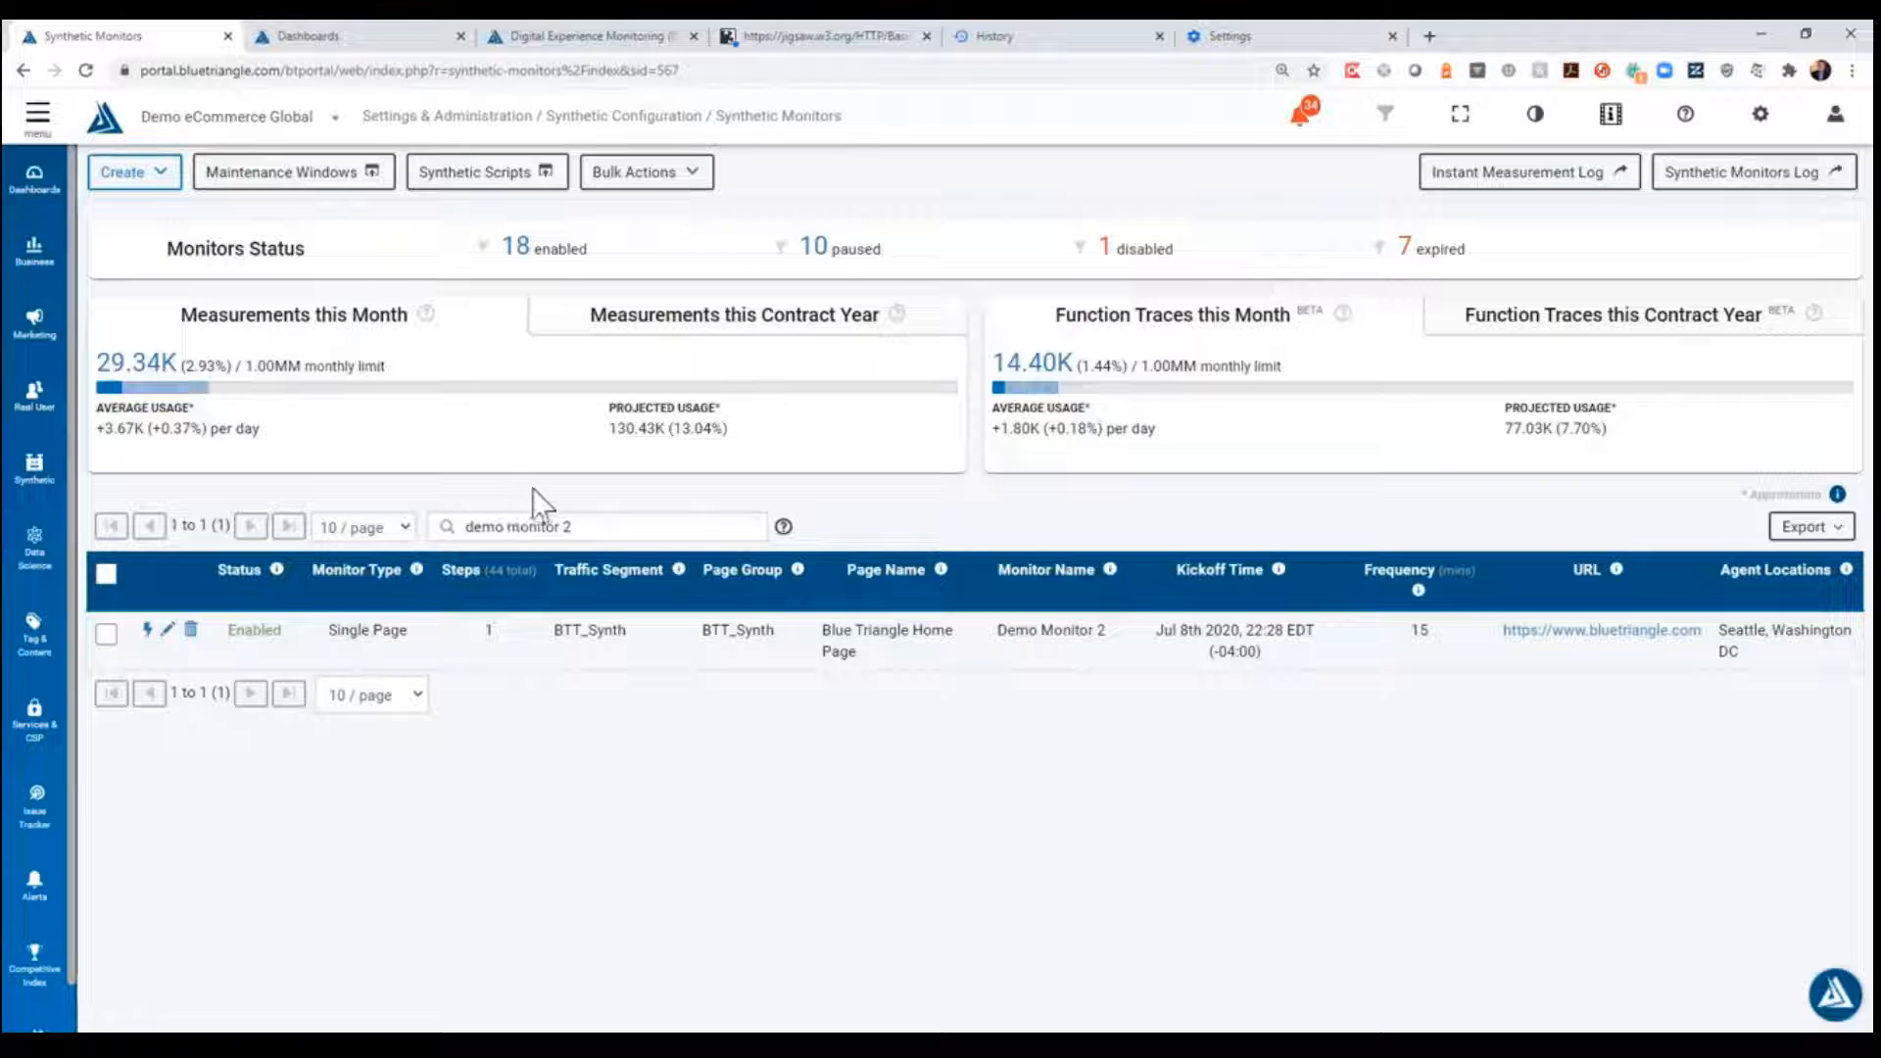
- Open the synthetic scripts list, check the monitor types available for creation on the monitors page, and return to the scripts list
{"action": "left_click", "coordinate": [530, 182]}
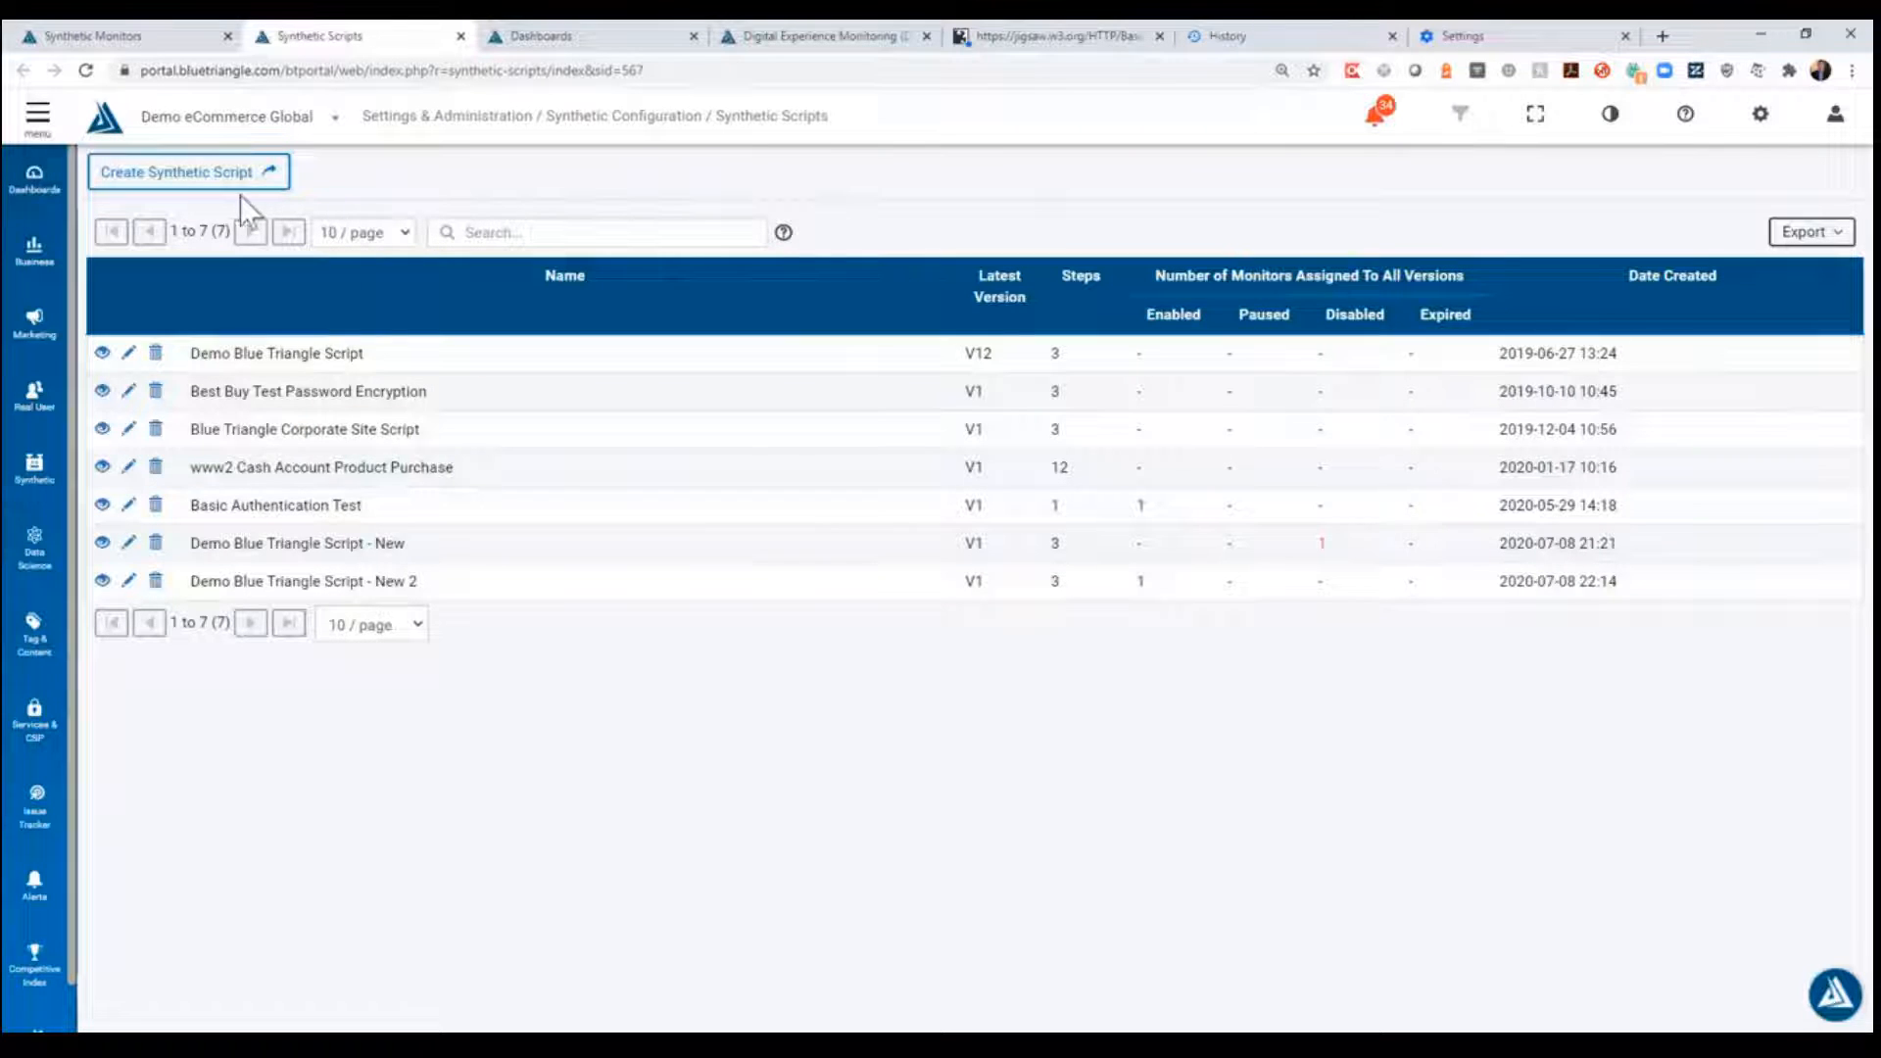
{"action": "left_click", "coordinate": [130, 39]}
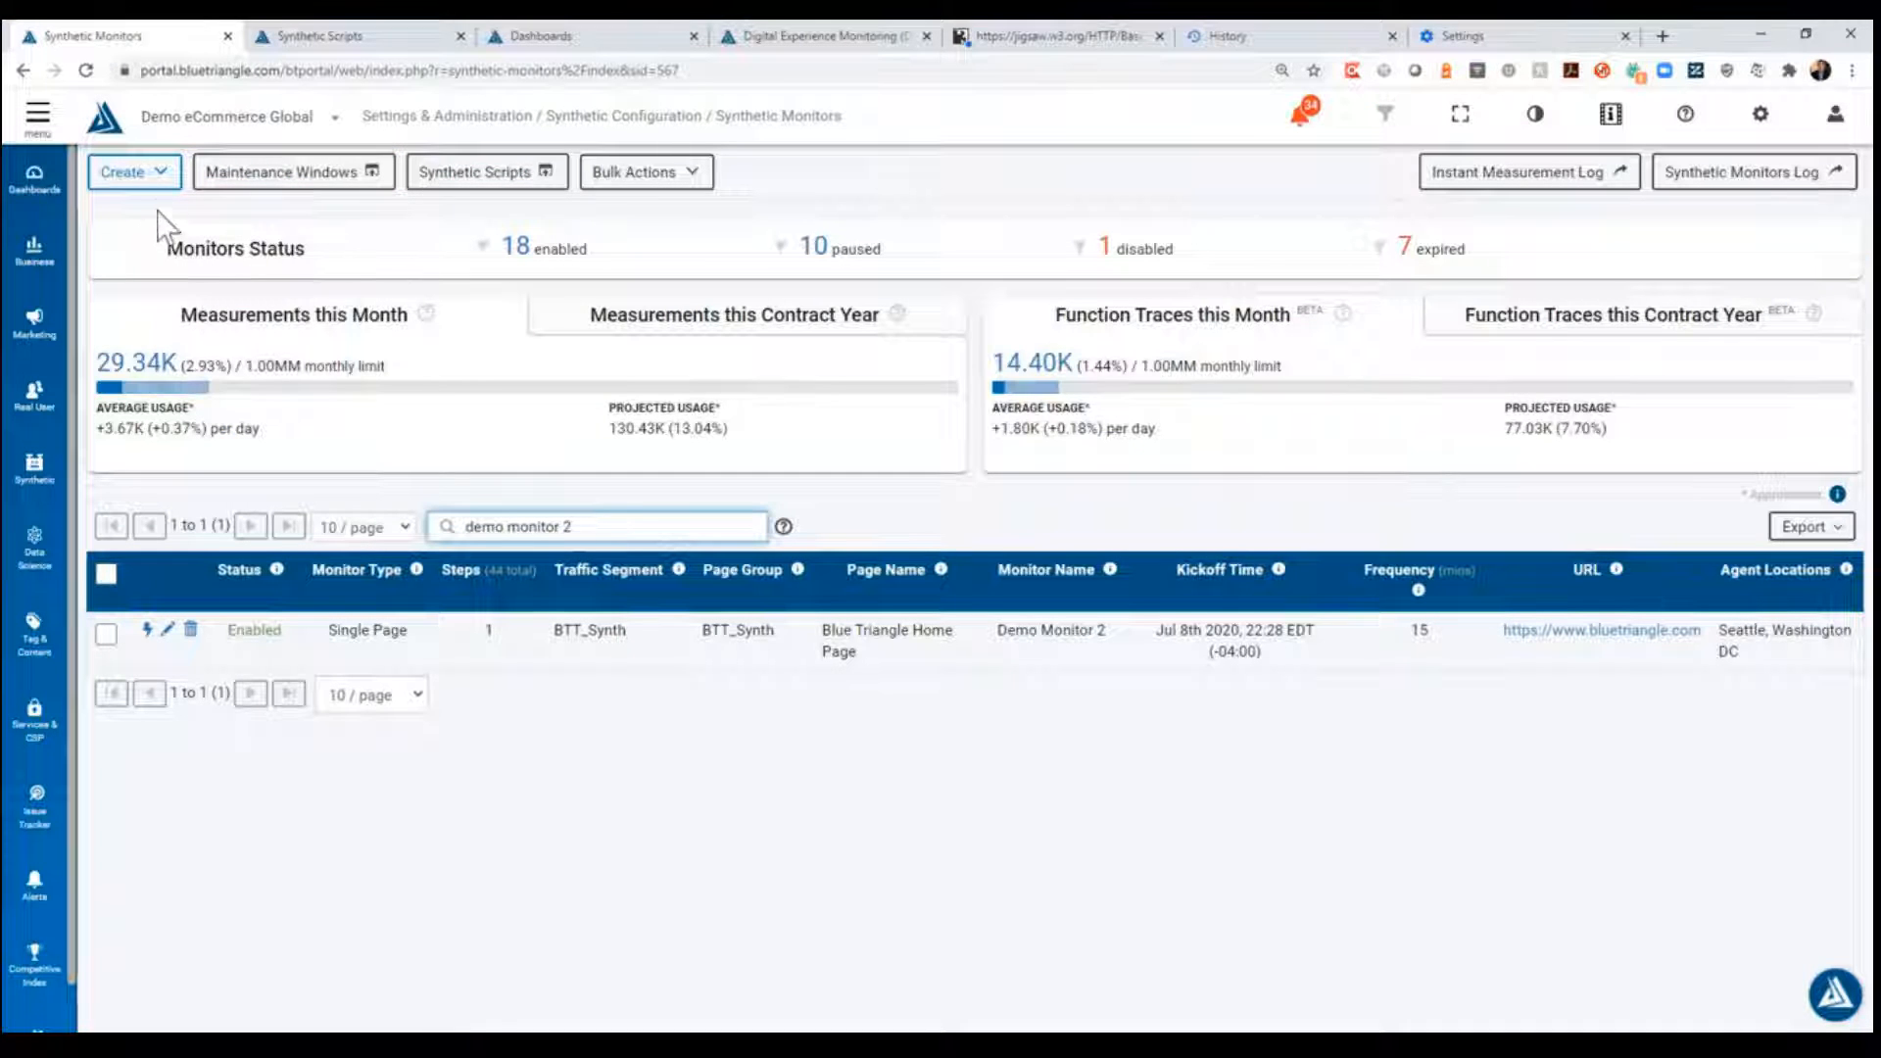
{"action": "left_click", "coordinate": [135, 172]}
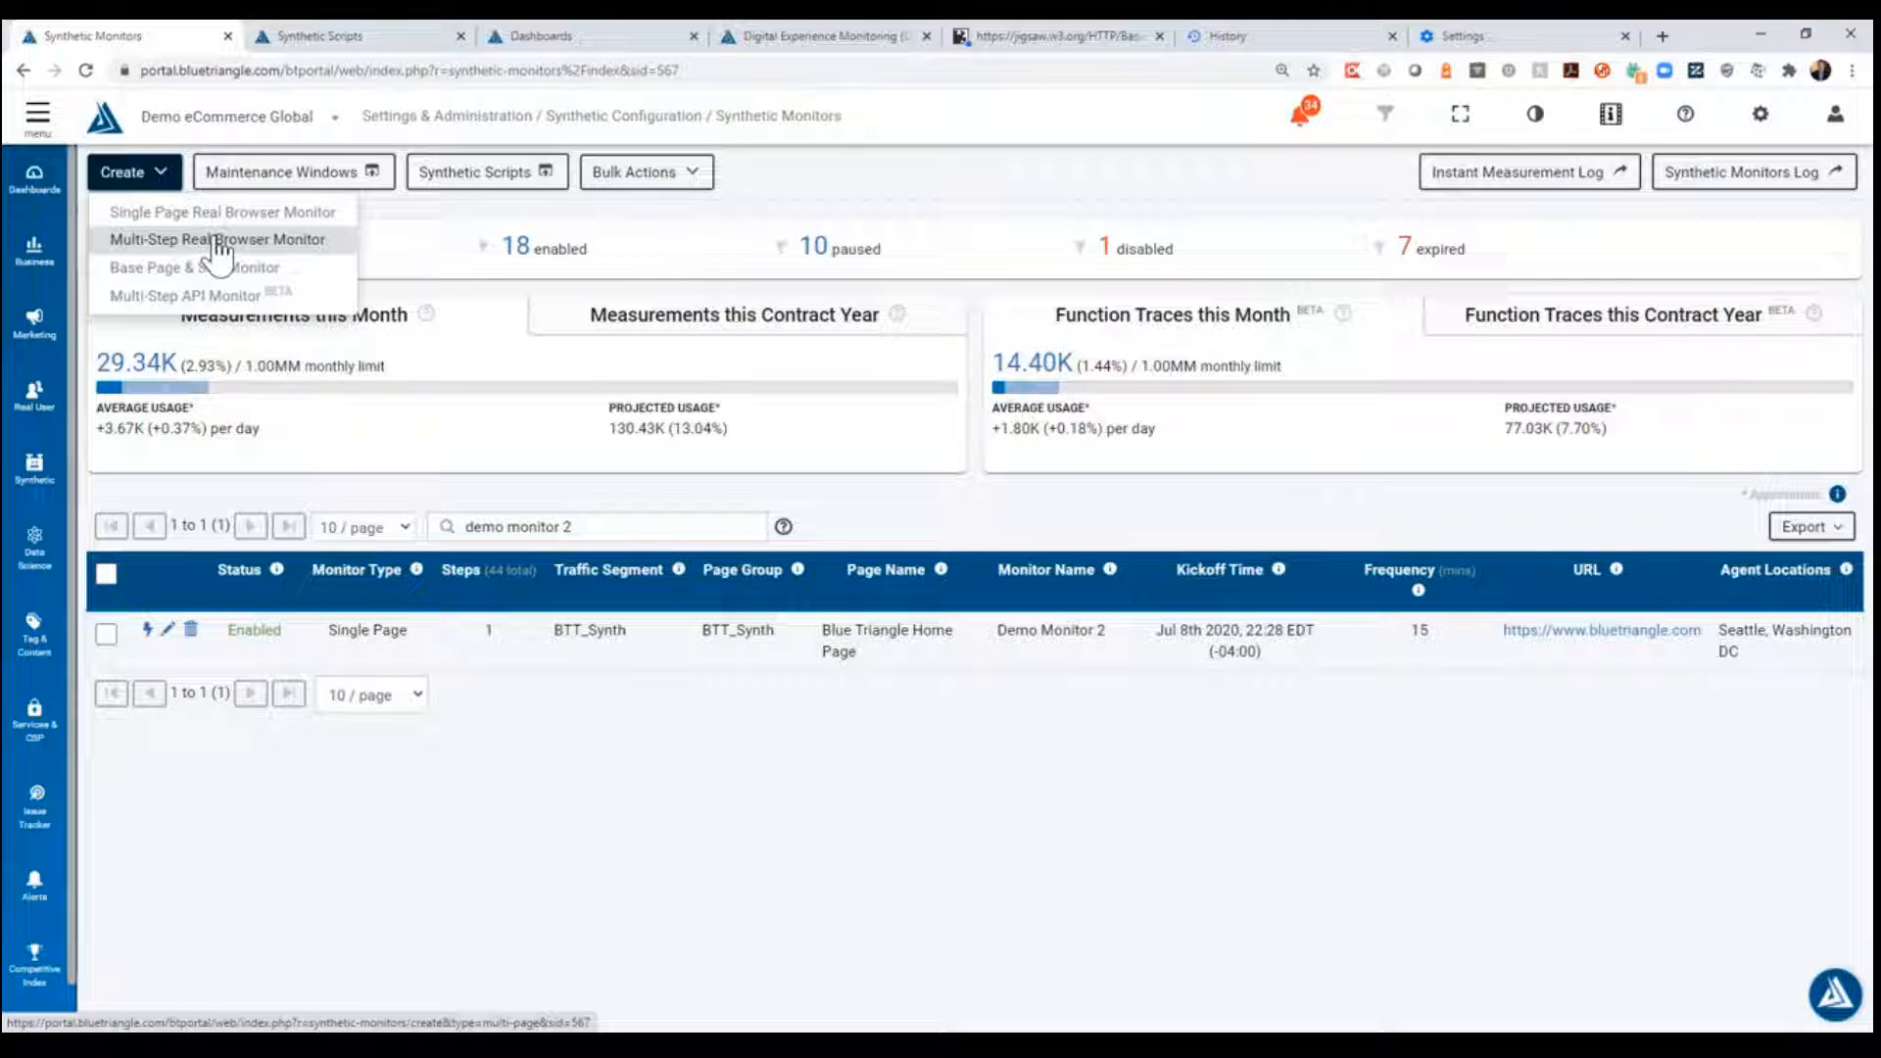
{"action": "left_click", "coordinate": [423, 35]}
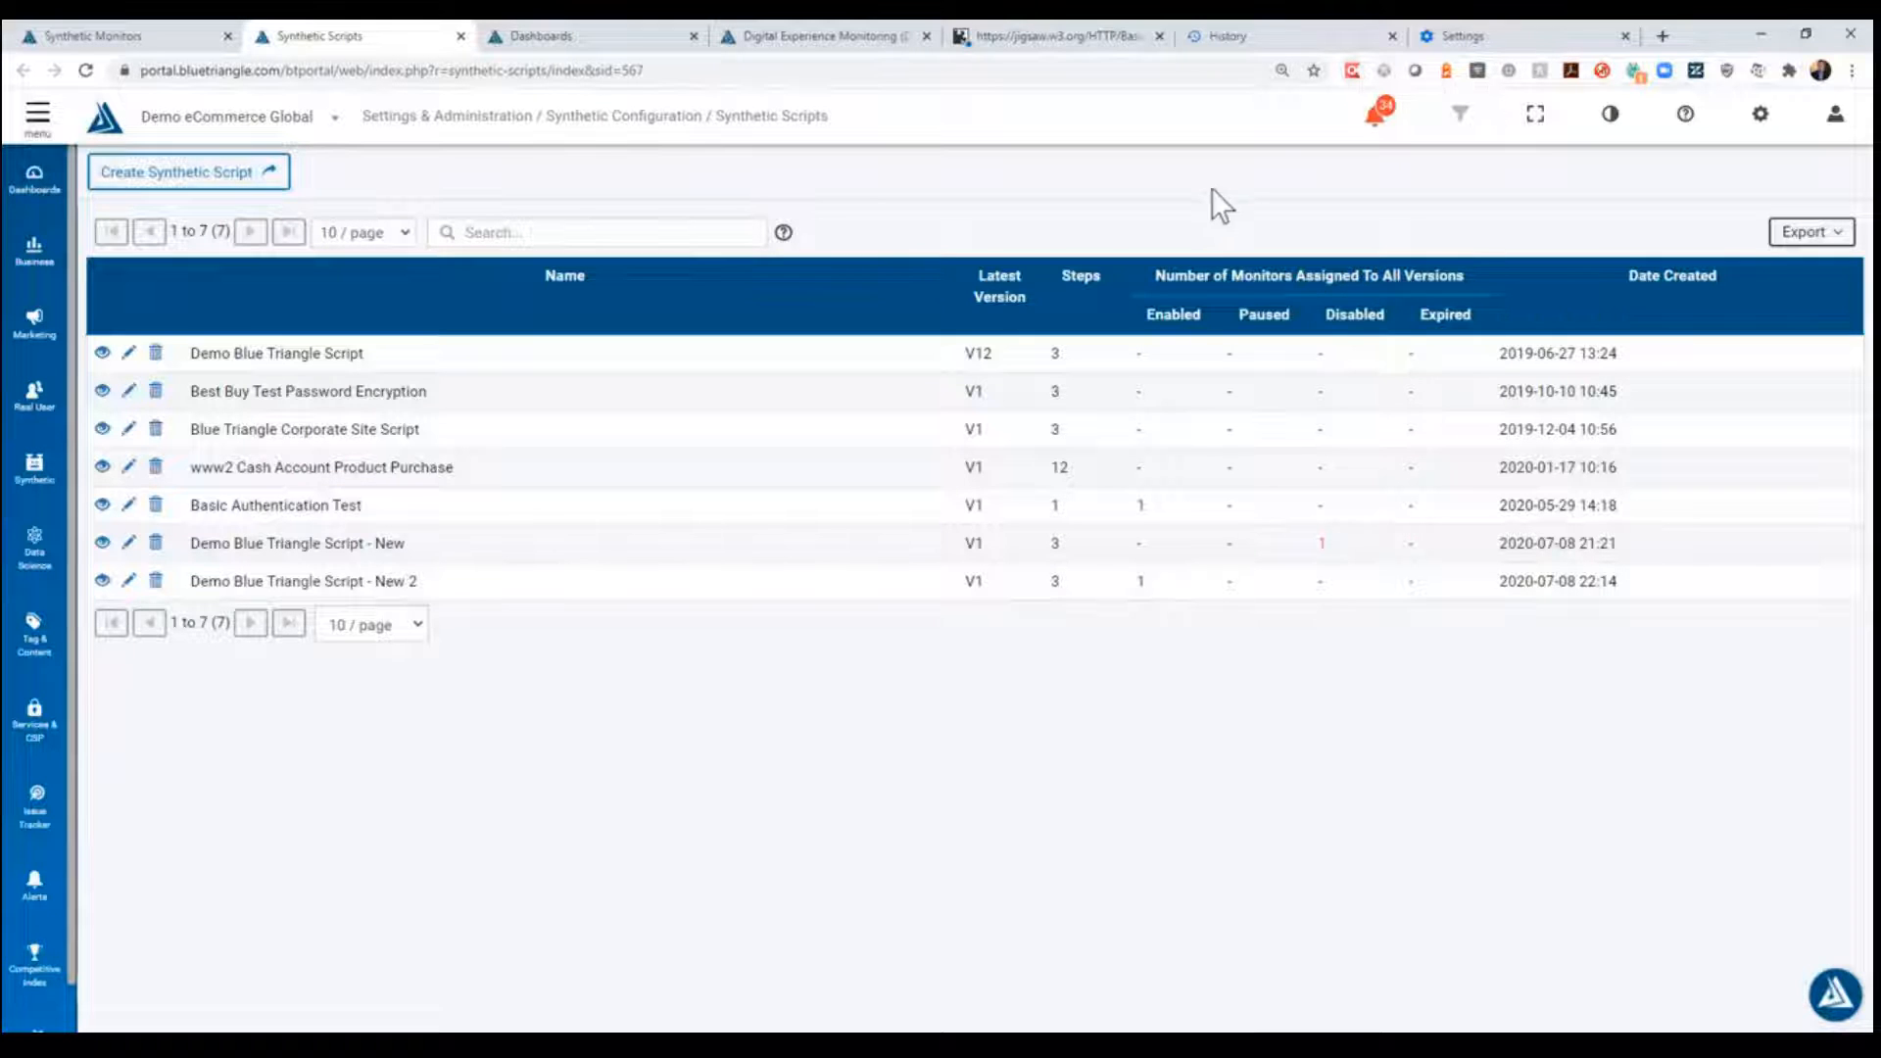
- Open Katalon Recorder and add a new test suite named "Demo Blue Triangle Script - New 2"
{"action": "left_click", "coordinate": [1353, 70]}
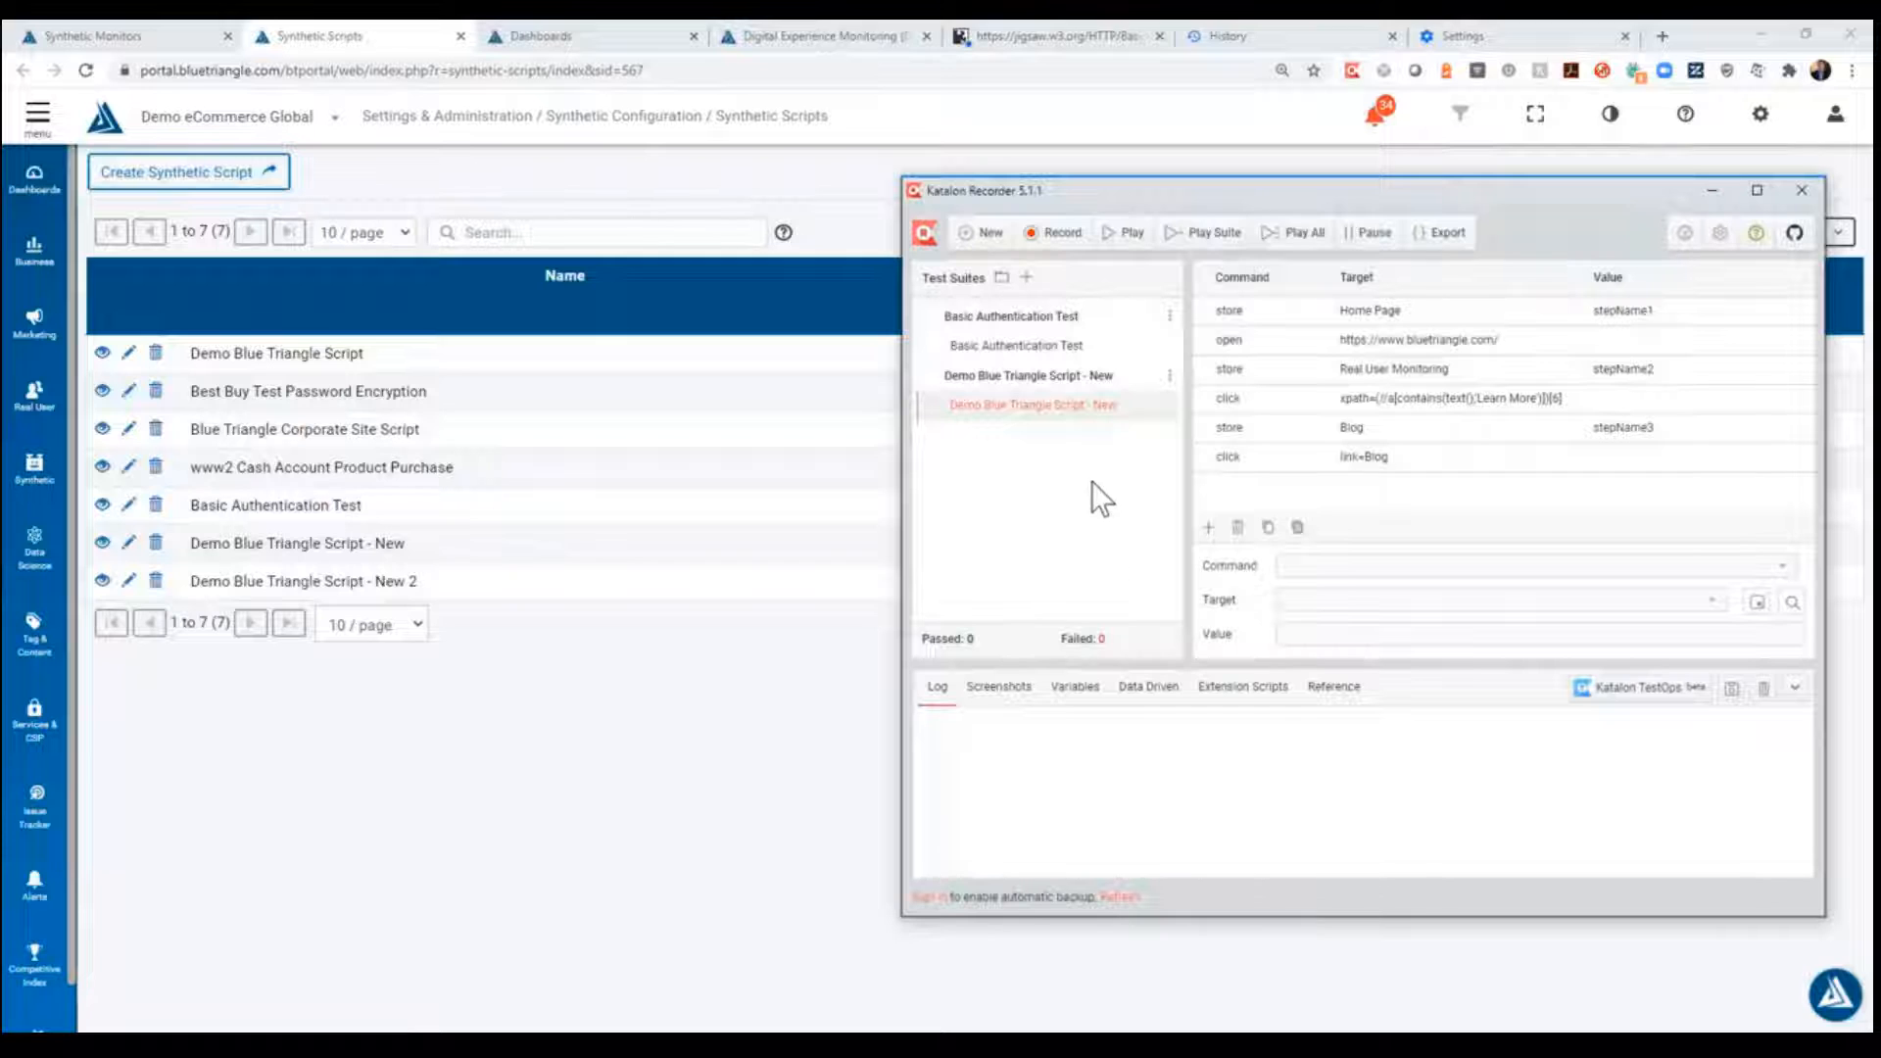
{"action": "right_click", "coordinate": [1029, 438]}
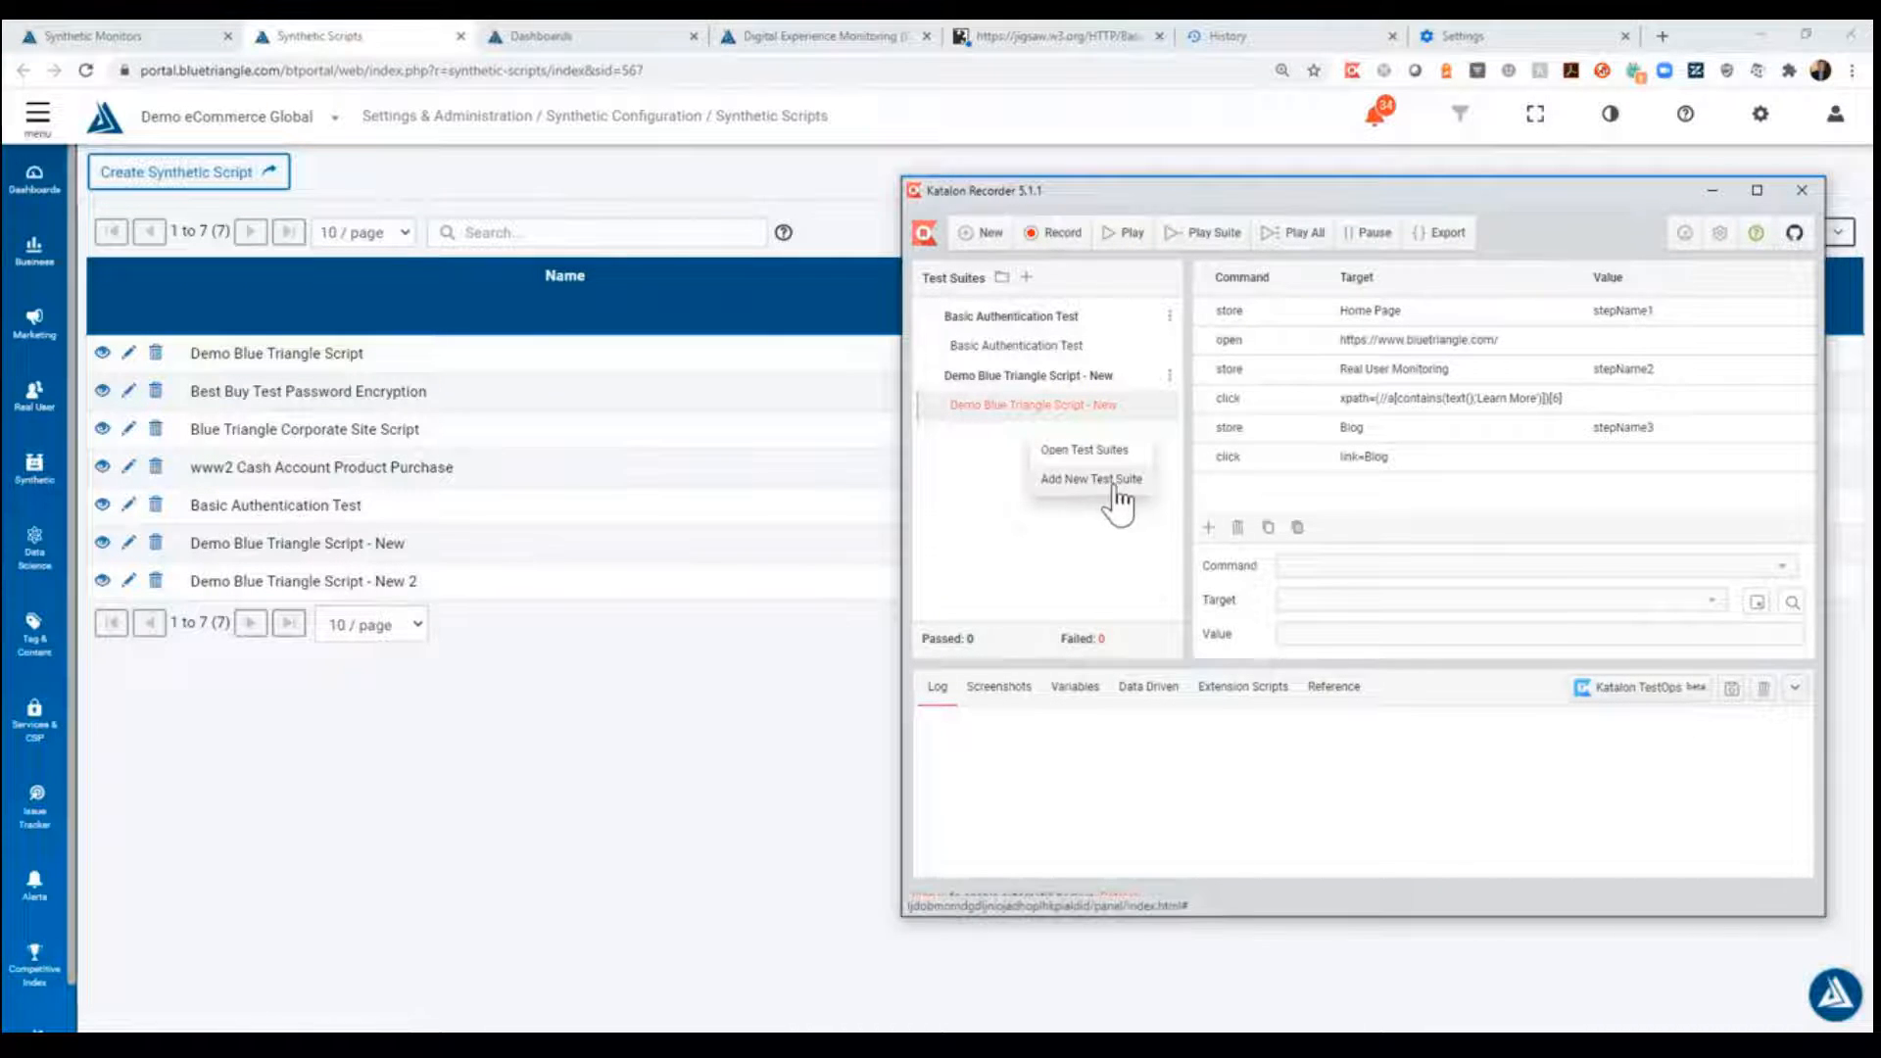
{"action": "left_click", "coordinate": [1120, 490]}
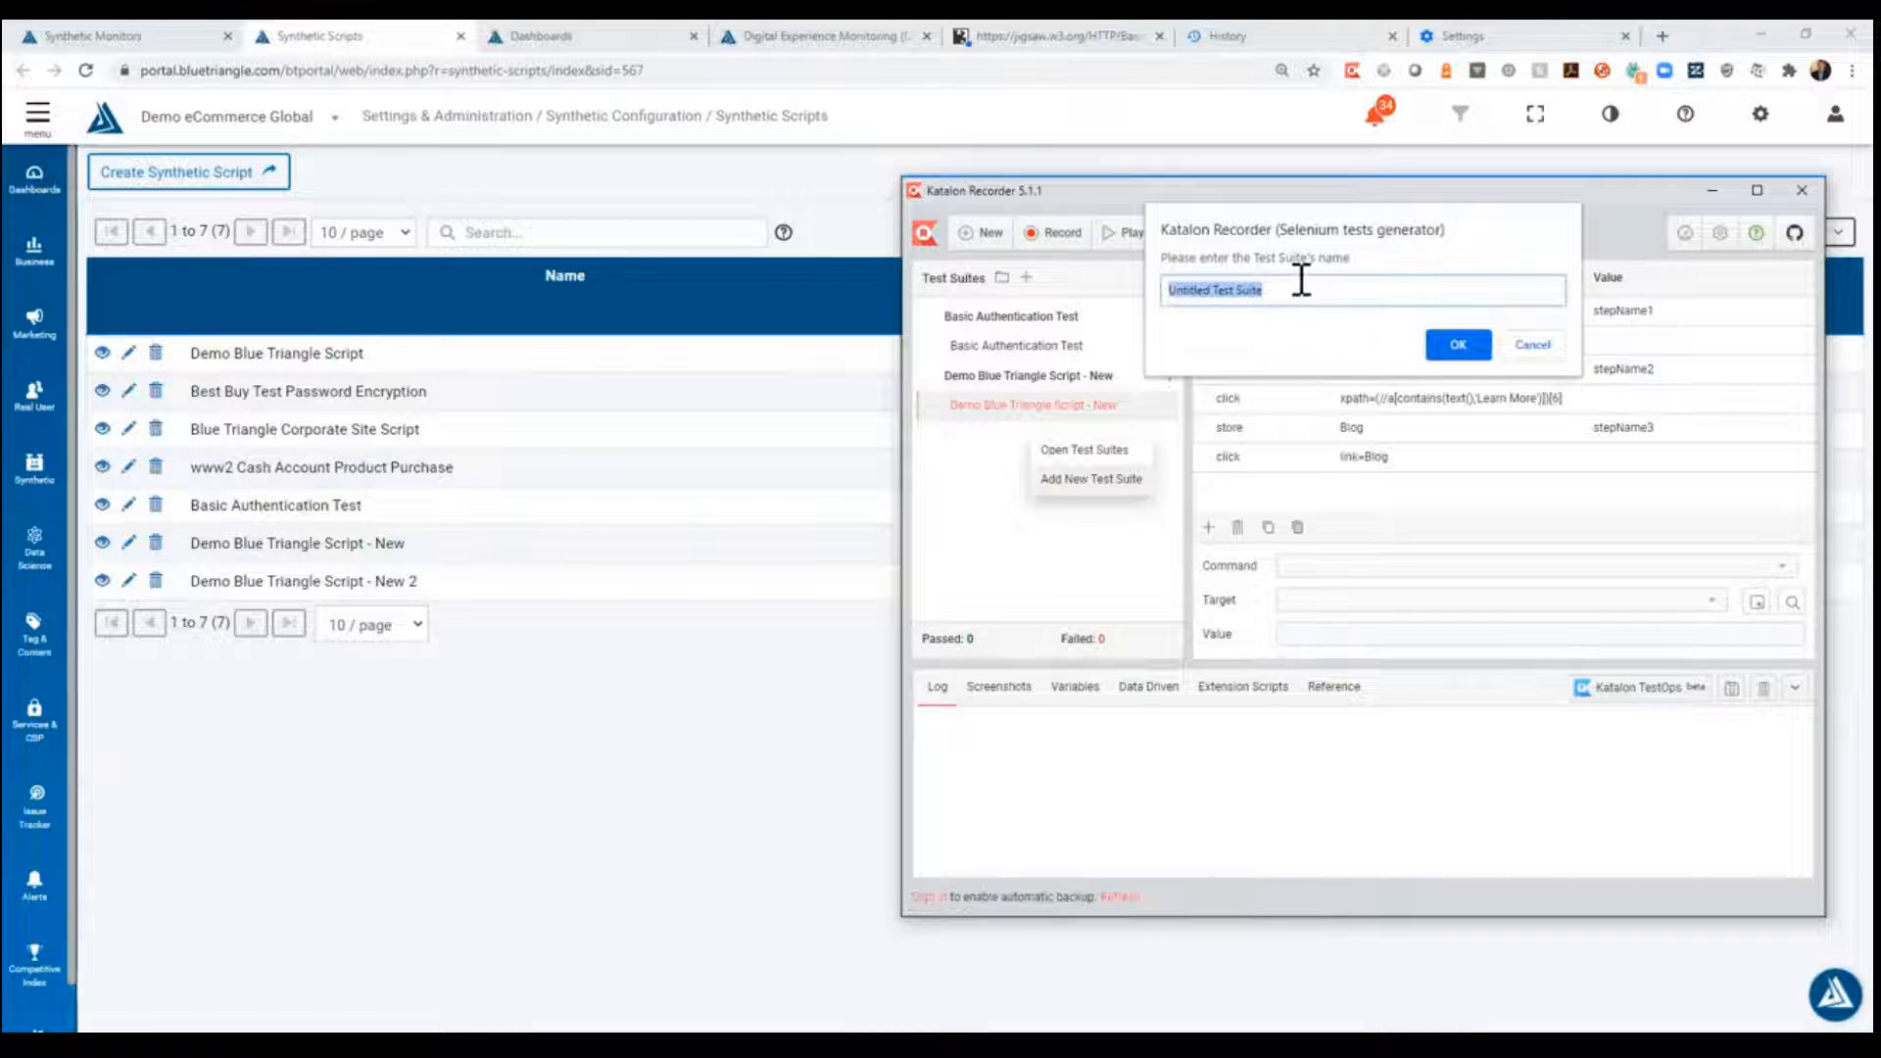
{"action": "type", "text": "Demo Blue Triangle Script"}
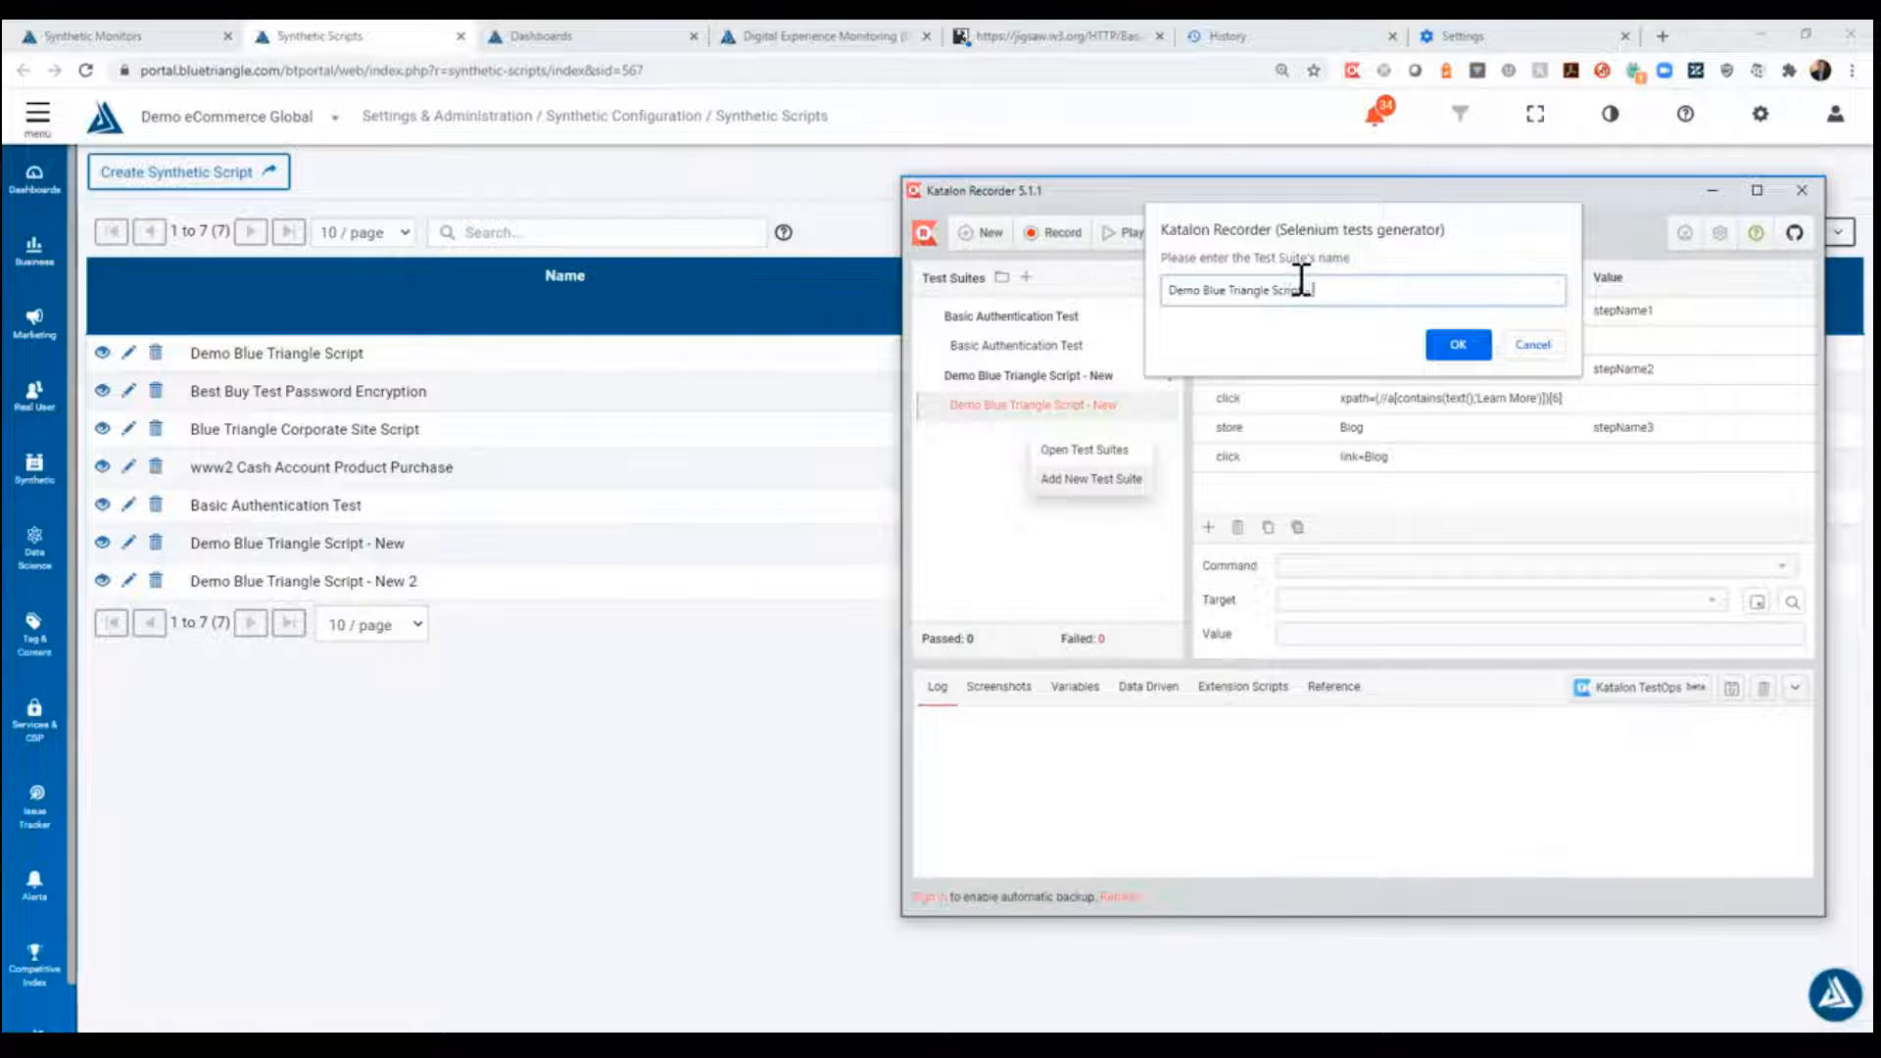
{"action": "type", "text": " - New 2"}
{"action": "left_click", "coordinate": [1458, 345]}
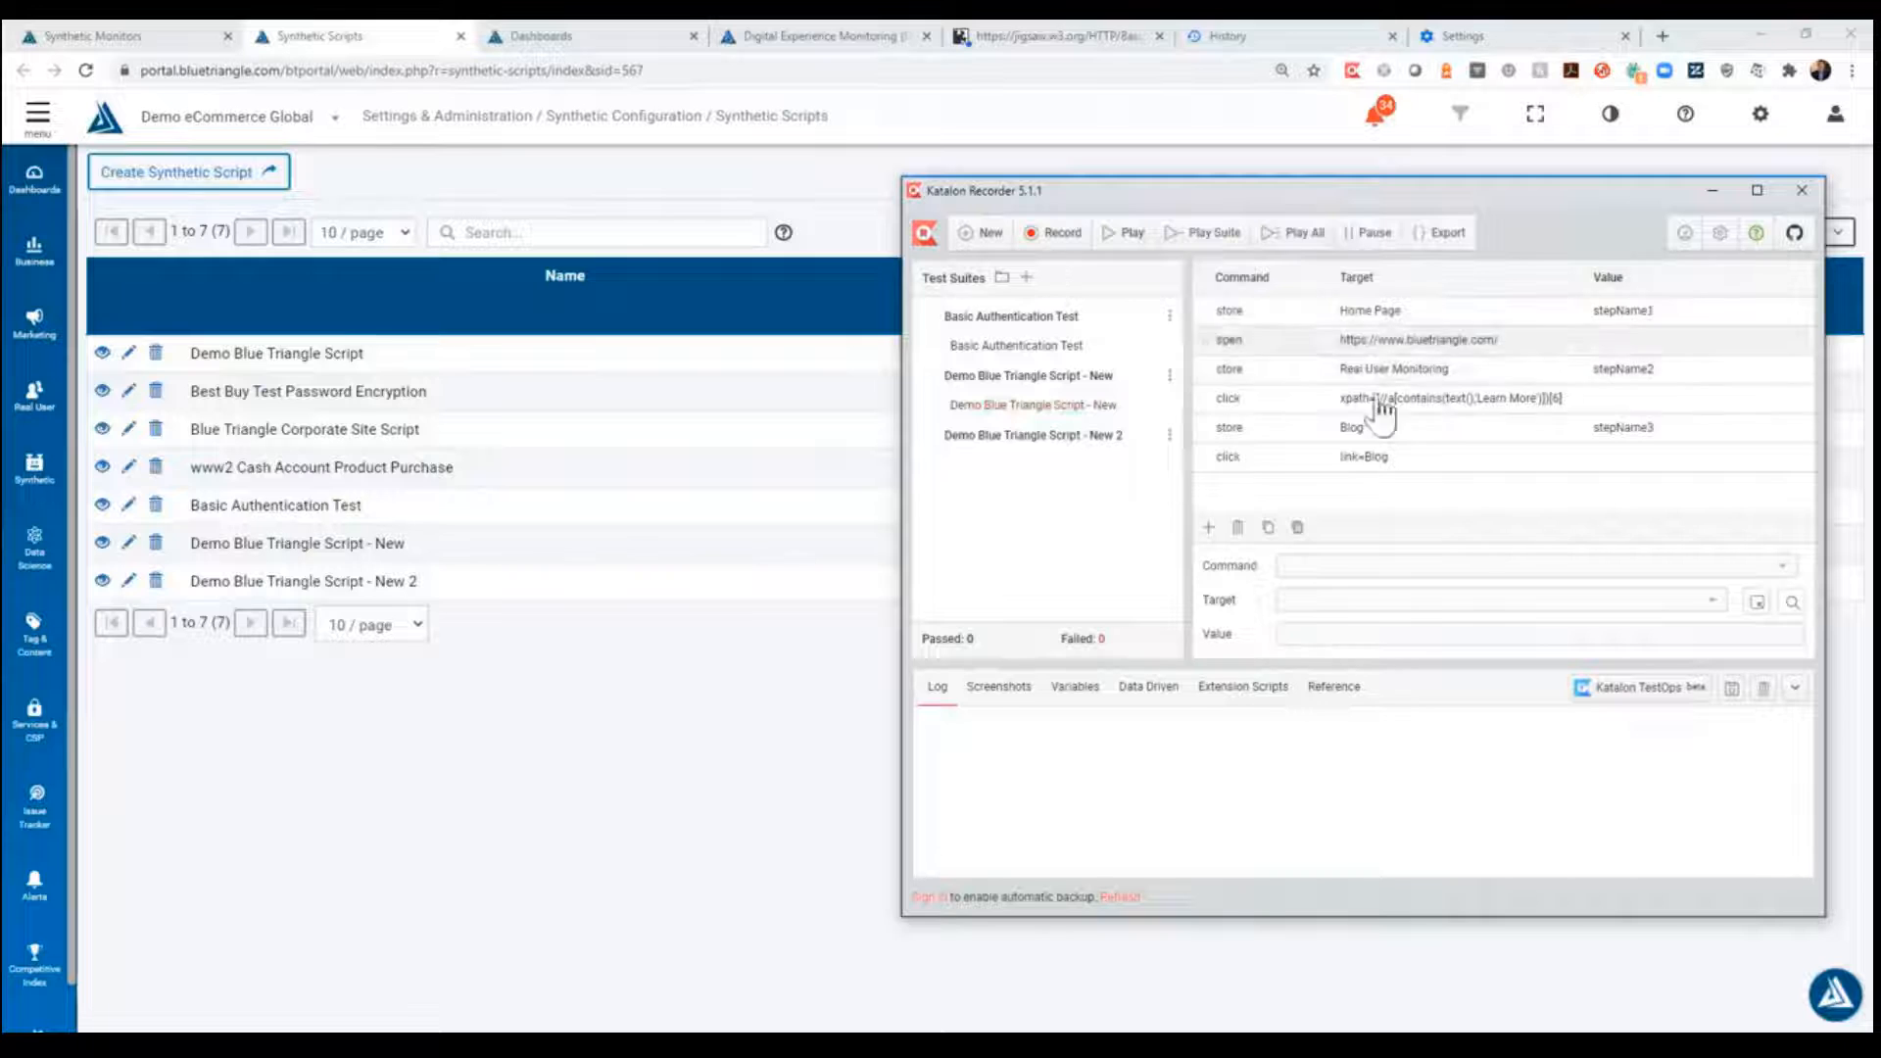
- Add a test case named "Demo Blue Triangle Script - New 2" to the new test suite
{"action": "left_click", "coordinate": [1170, 435]}
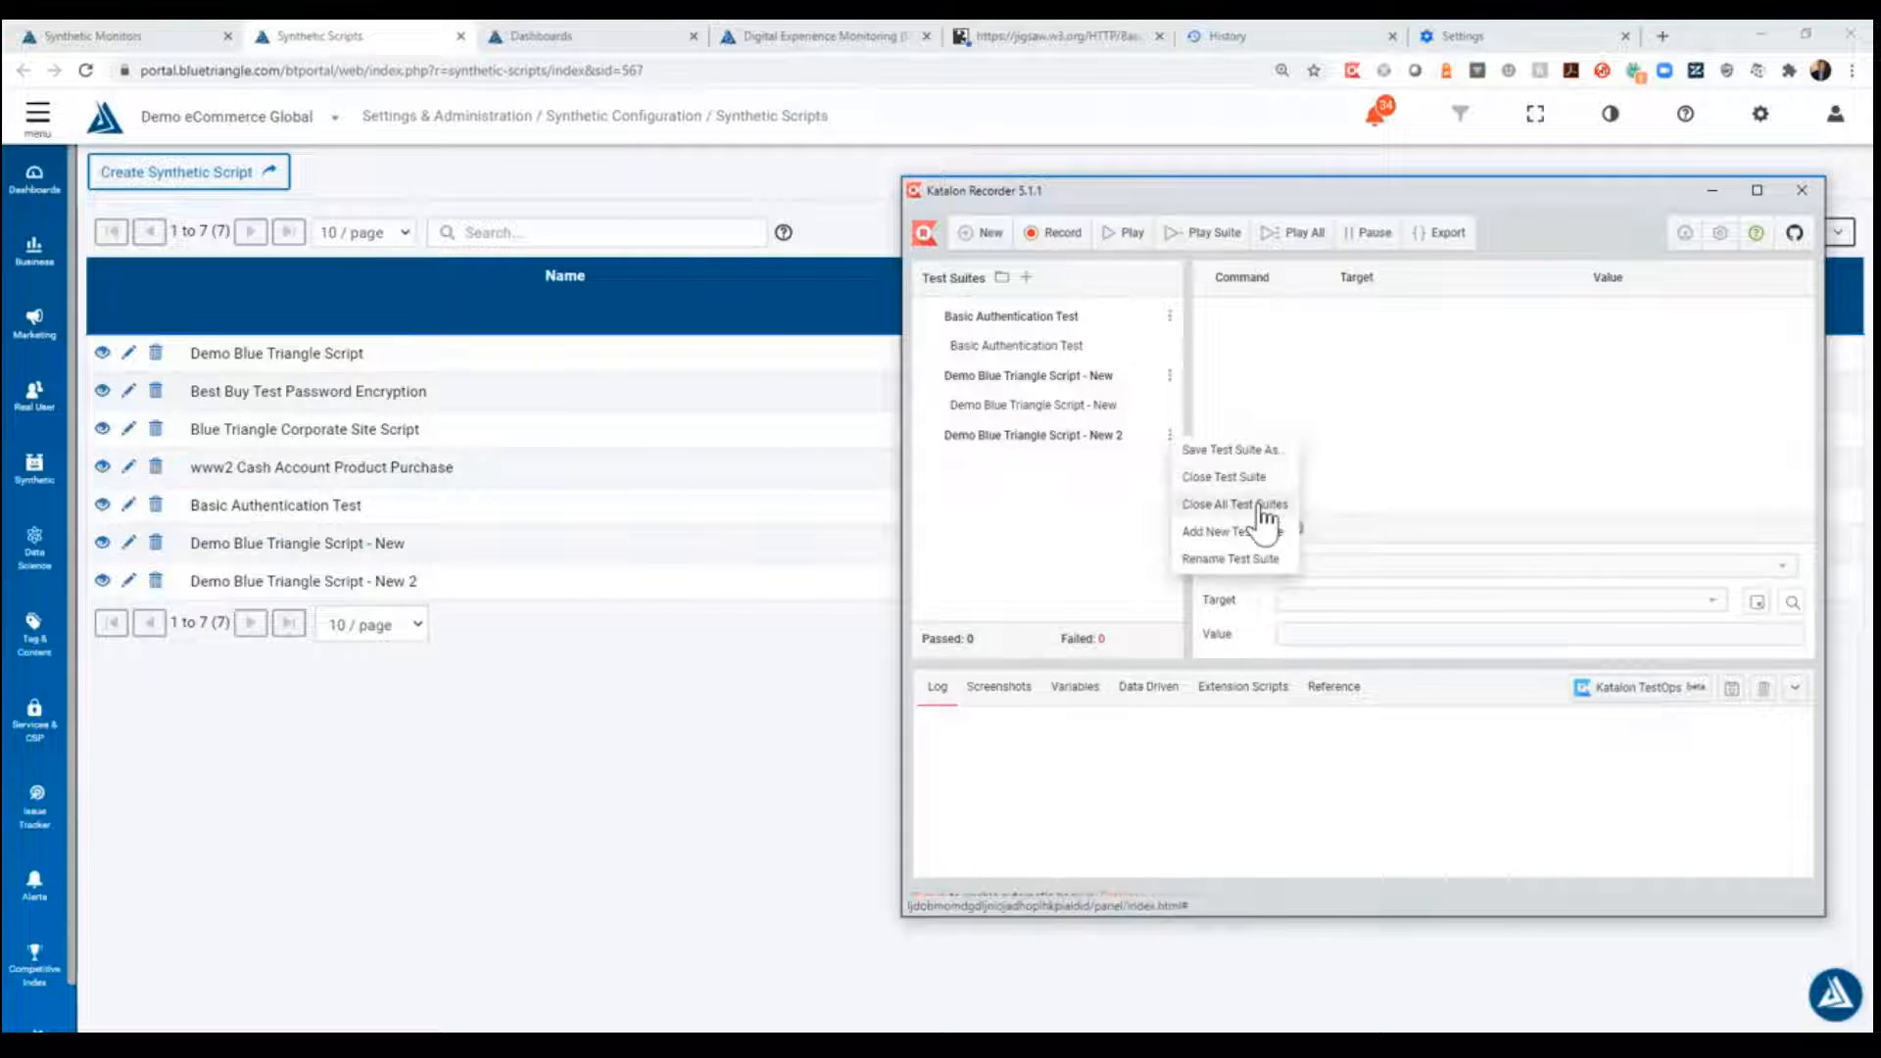
{"action": "left_click", "coordinate": [1242, 531]}
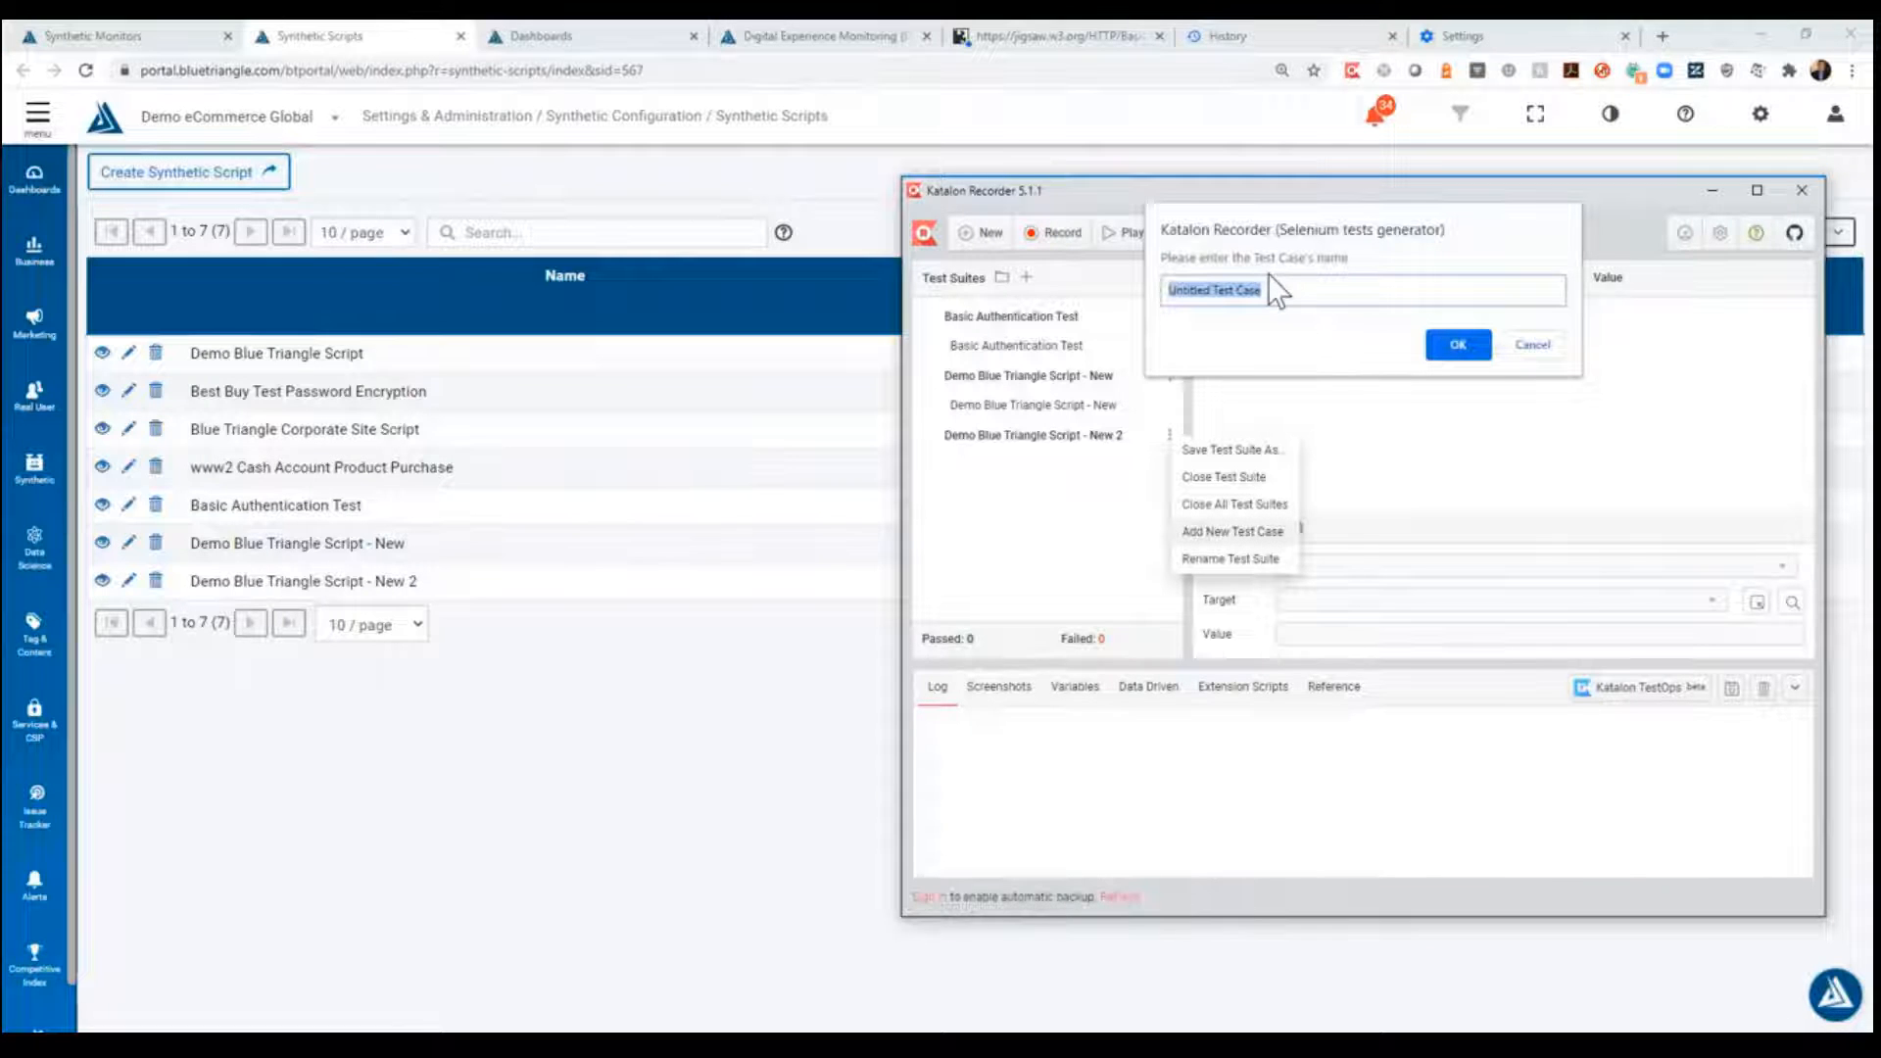
{"action": "type", "text": "Demo Blue Tria"}
{"action": "key", "text": "BackSpace"}
{"action": "type", "text": "angle Script "}
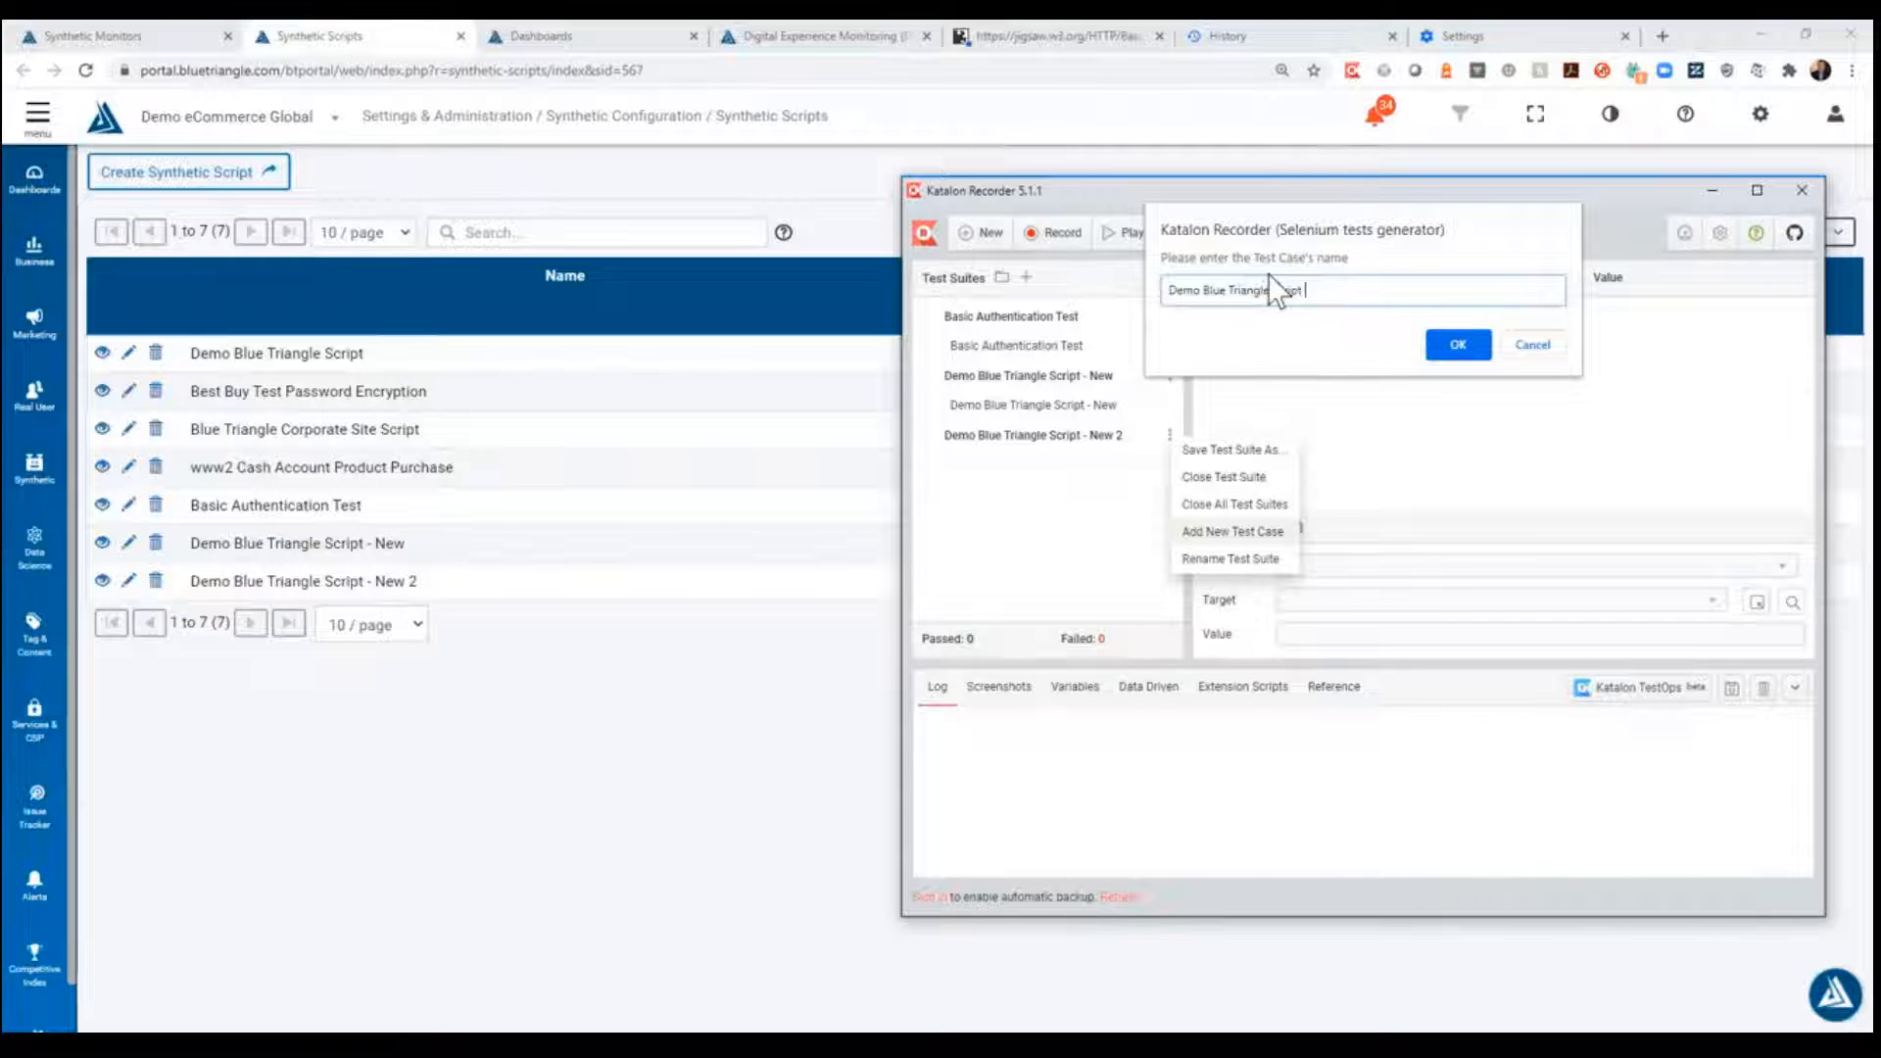
{"action": "type", "text": "- New 2"}
{"action": "key", "text": "Return"}
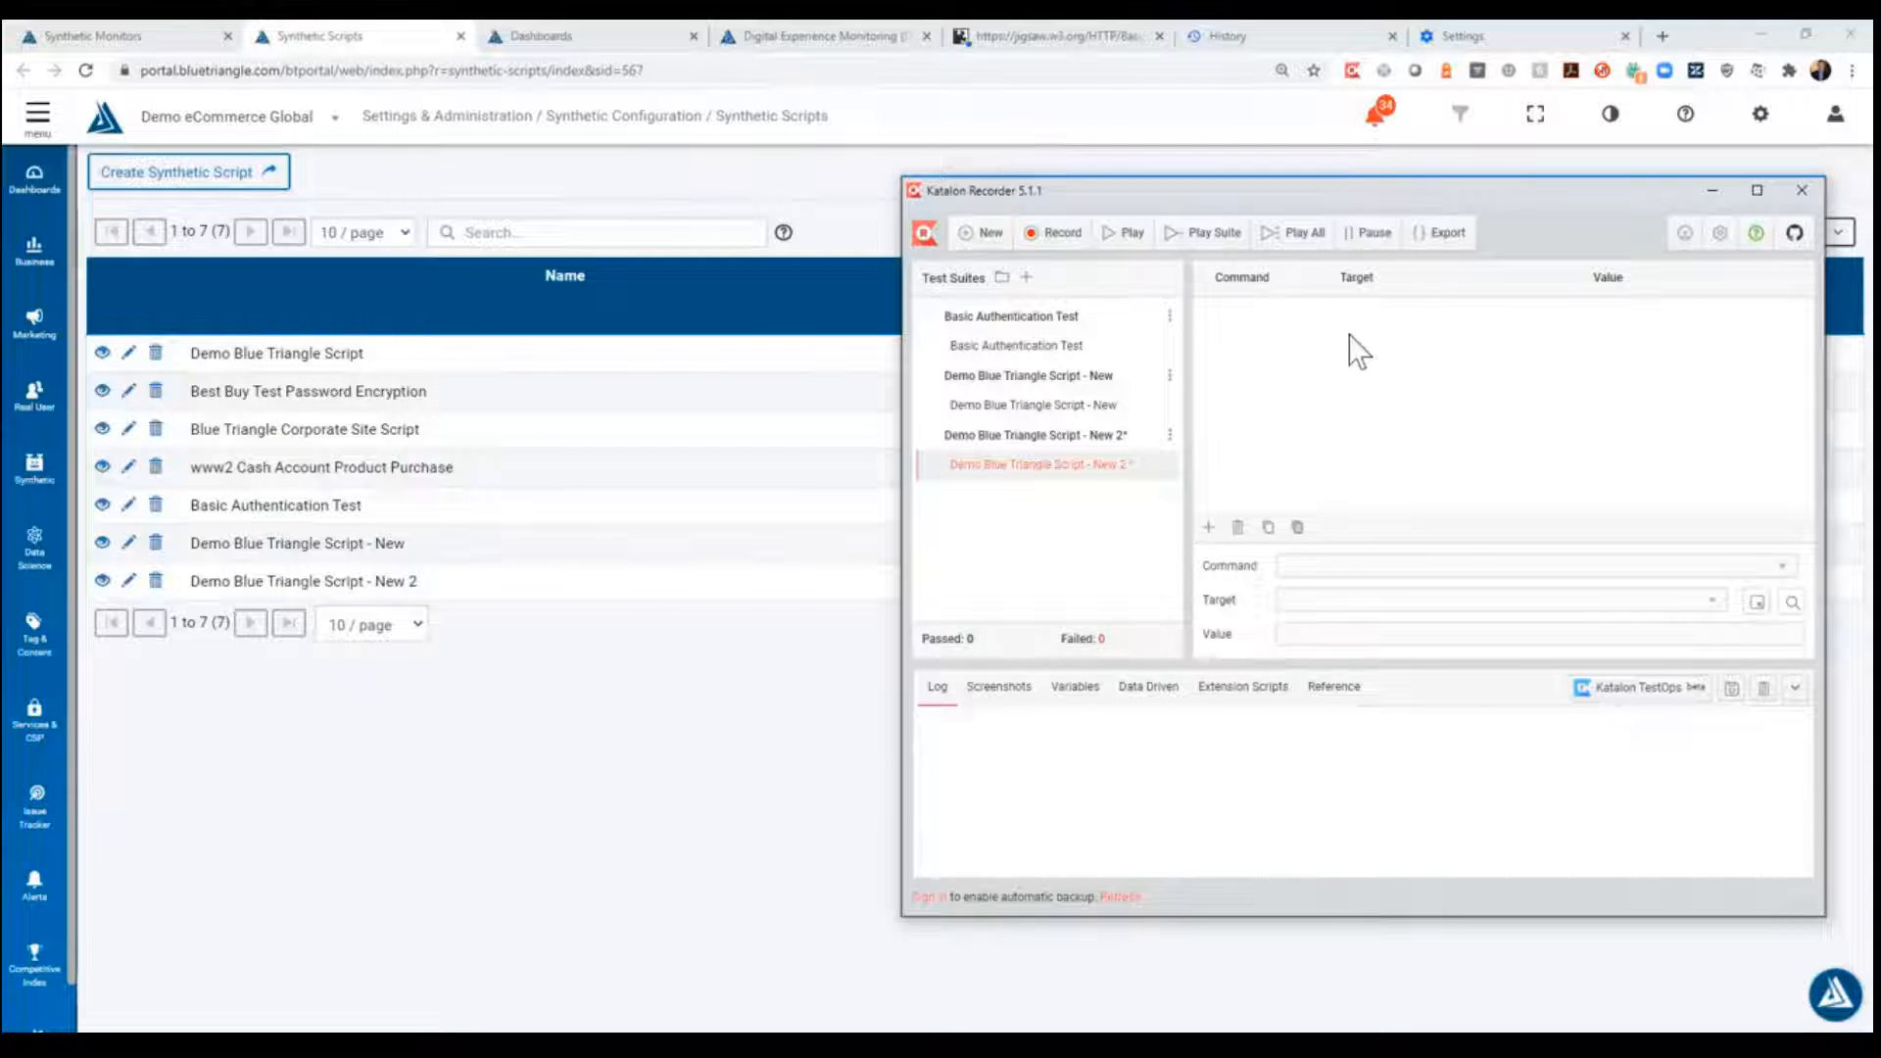
- Record opening the Blue Triangle home page, Real User Monitoring's Learn More link and the Blog, stop recording, and play the test case back
{"action": "left_click", "coordinate": [1066, 237]}
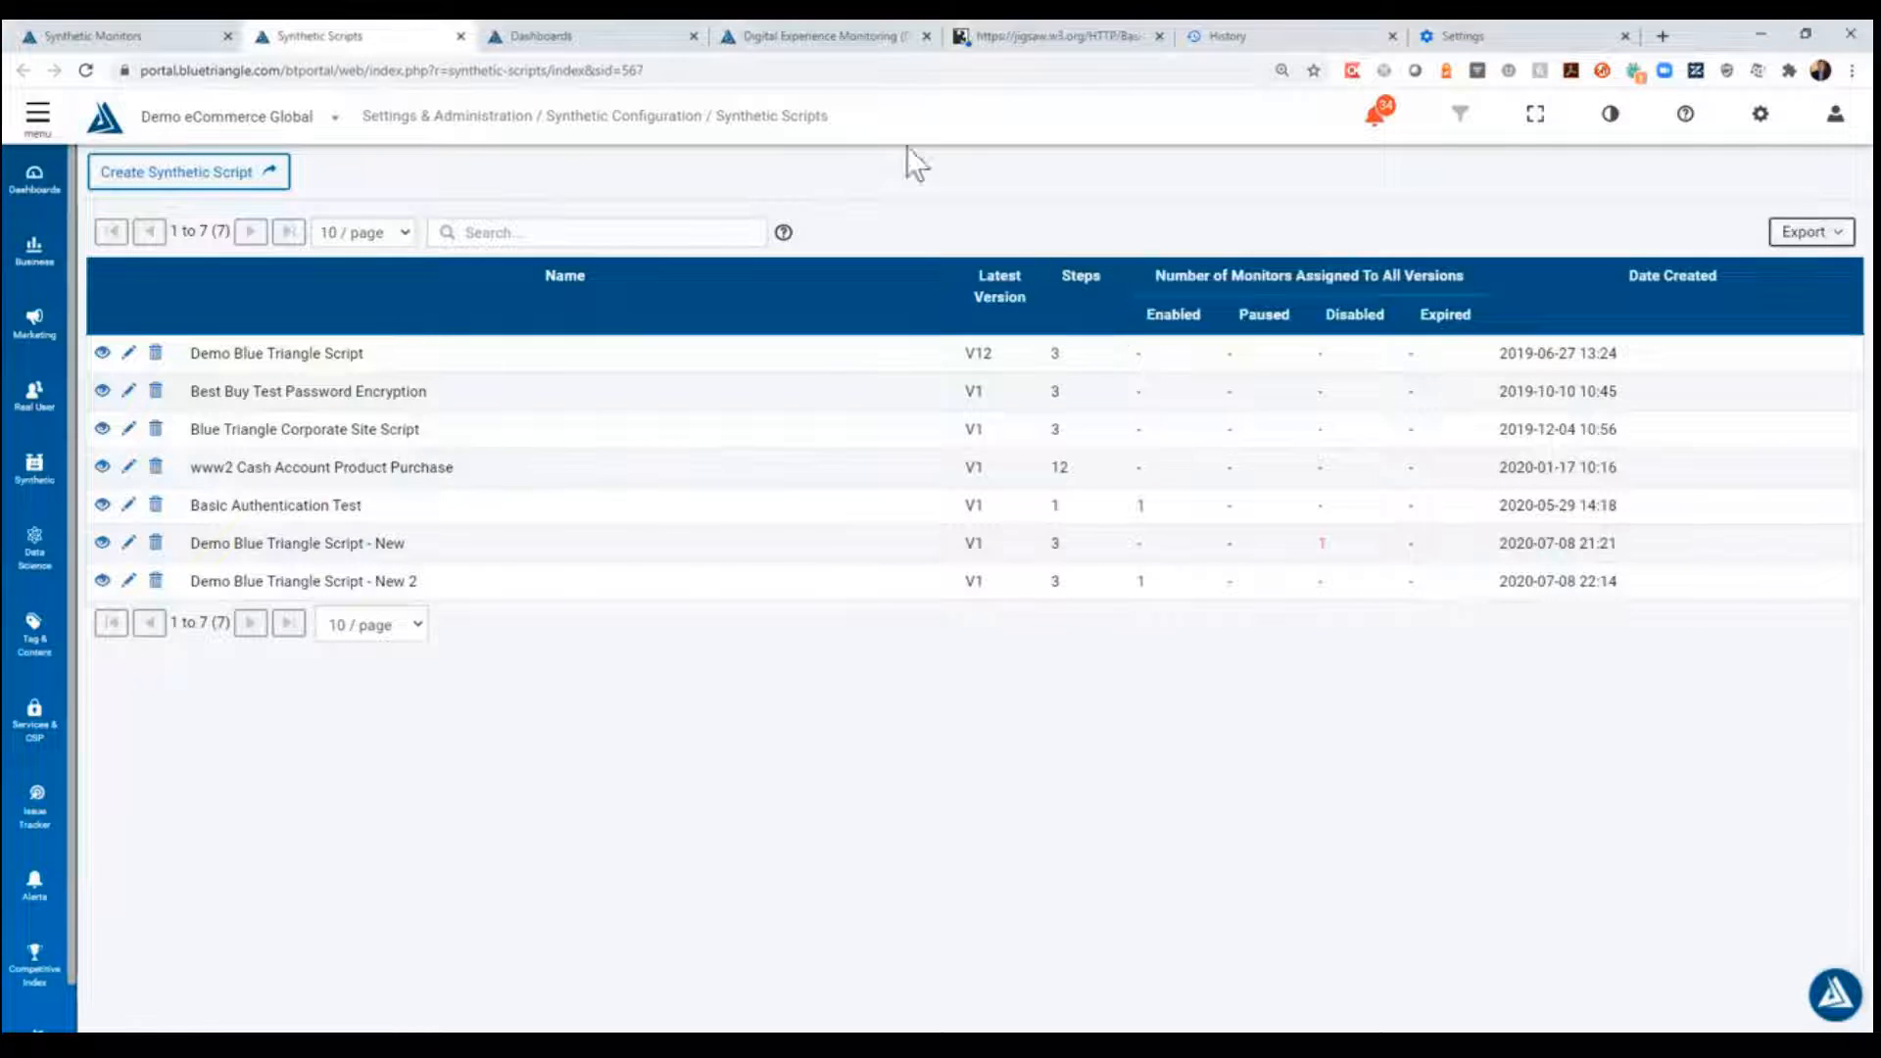
{"action": "left_click", "coordinate": [848, 37]}
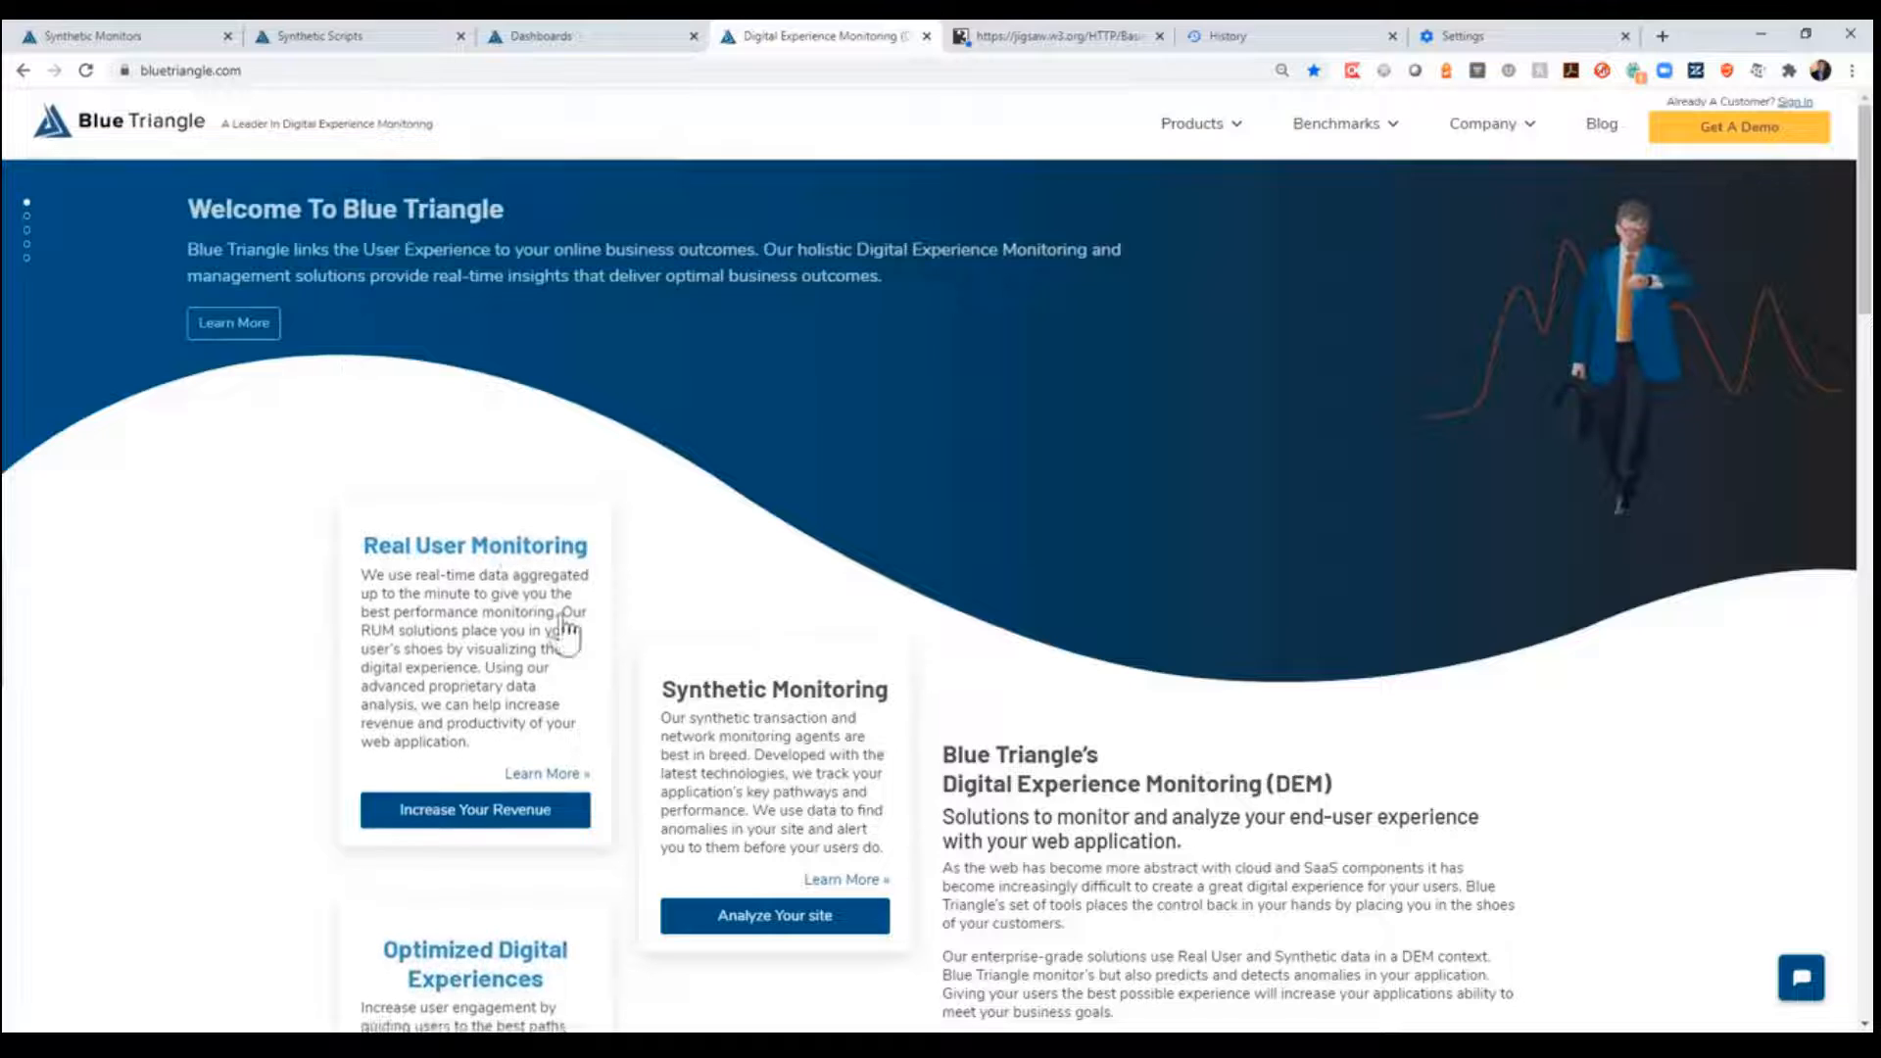
{"action": "left_click", "coordinate": [567, 771]}
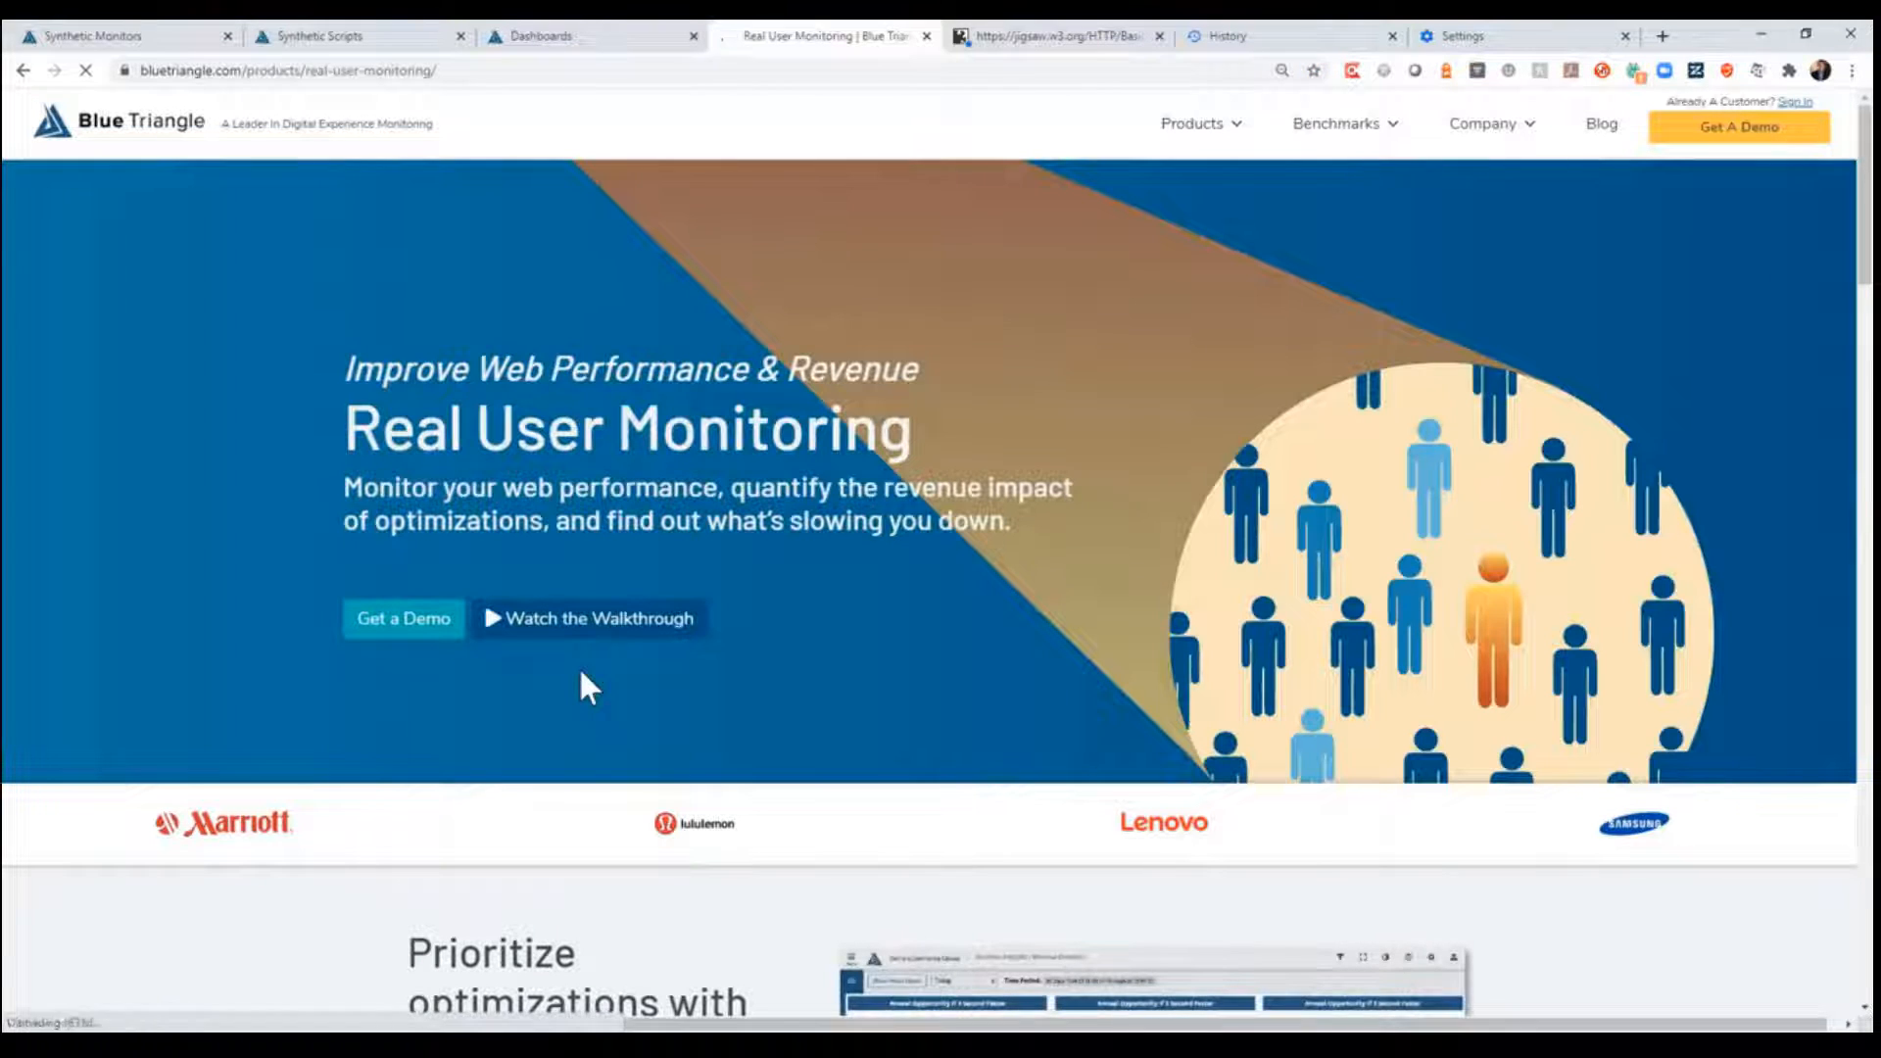
{"action": "left_click", "coordinate": [1609, 128]}
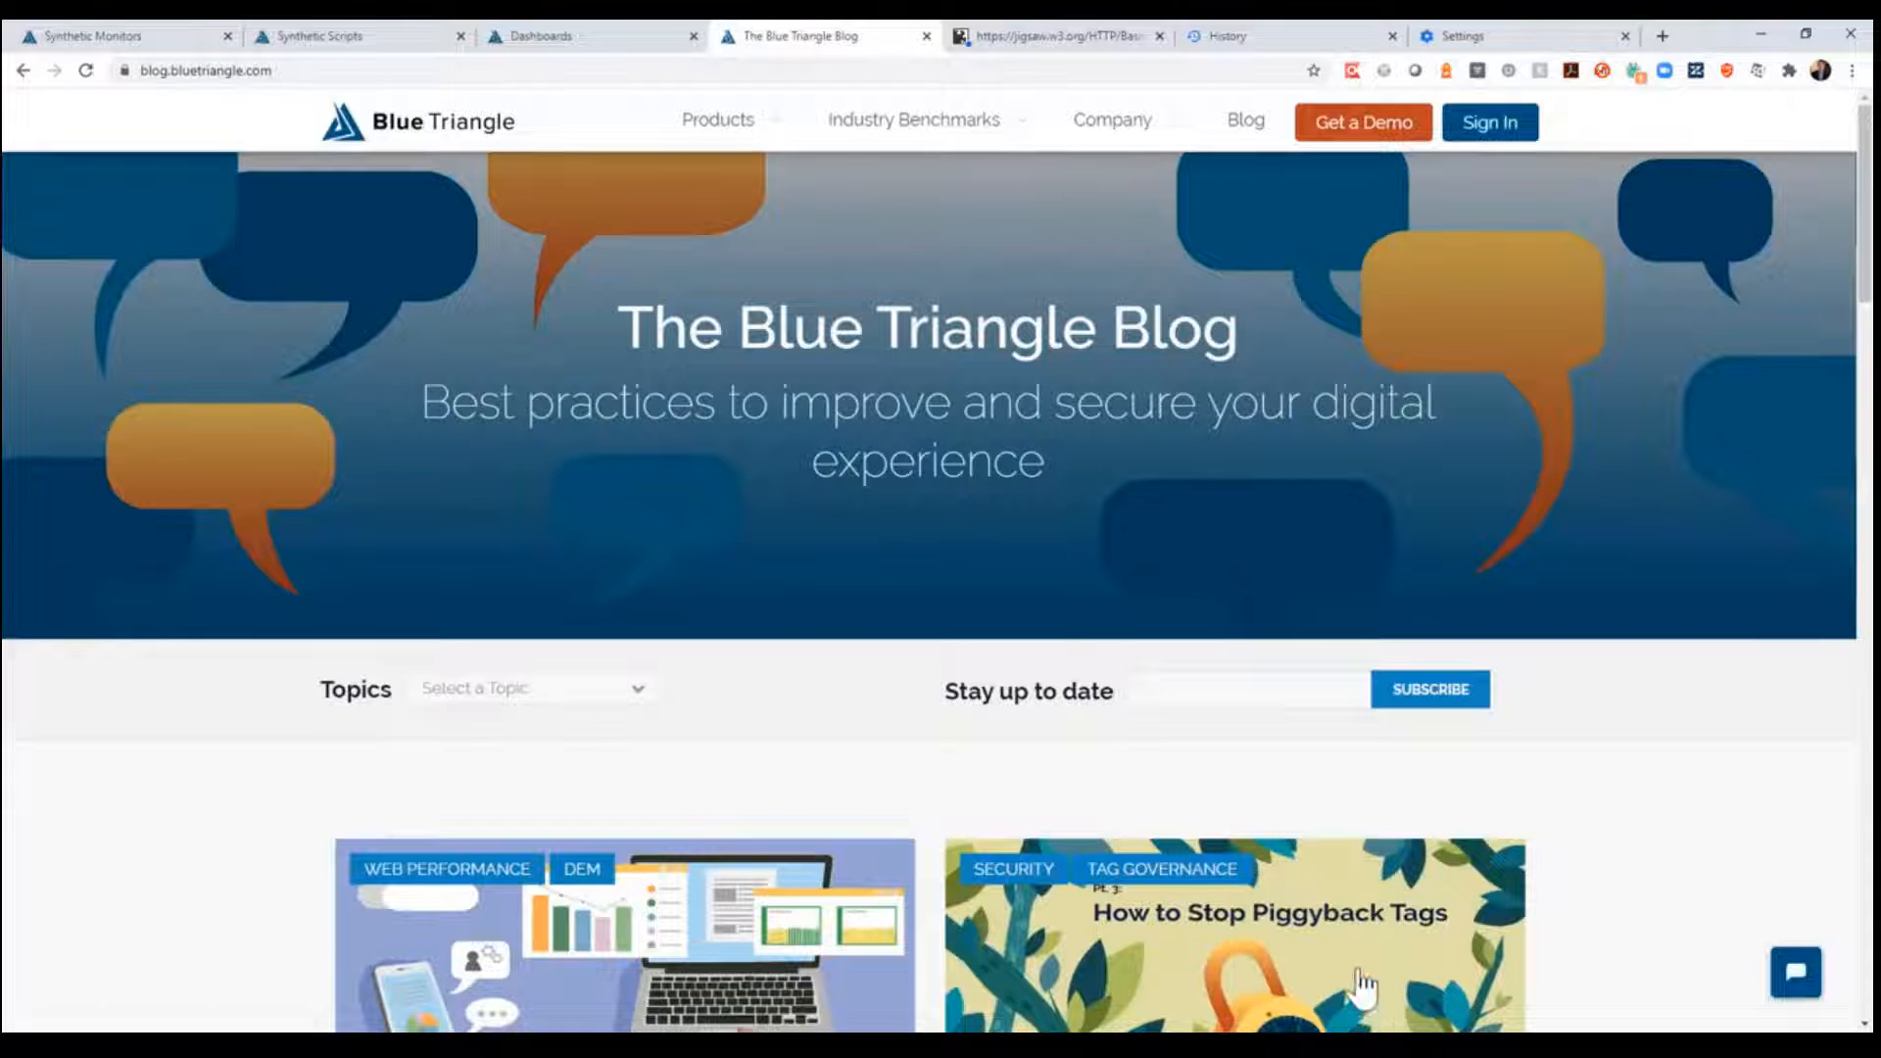
{"action": "left_click", "coordinate": [1348, 1045]}
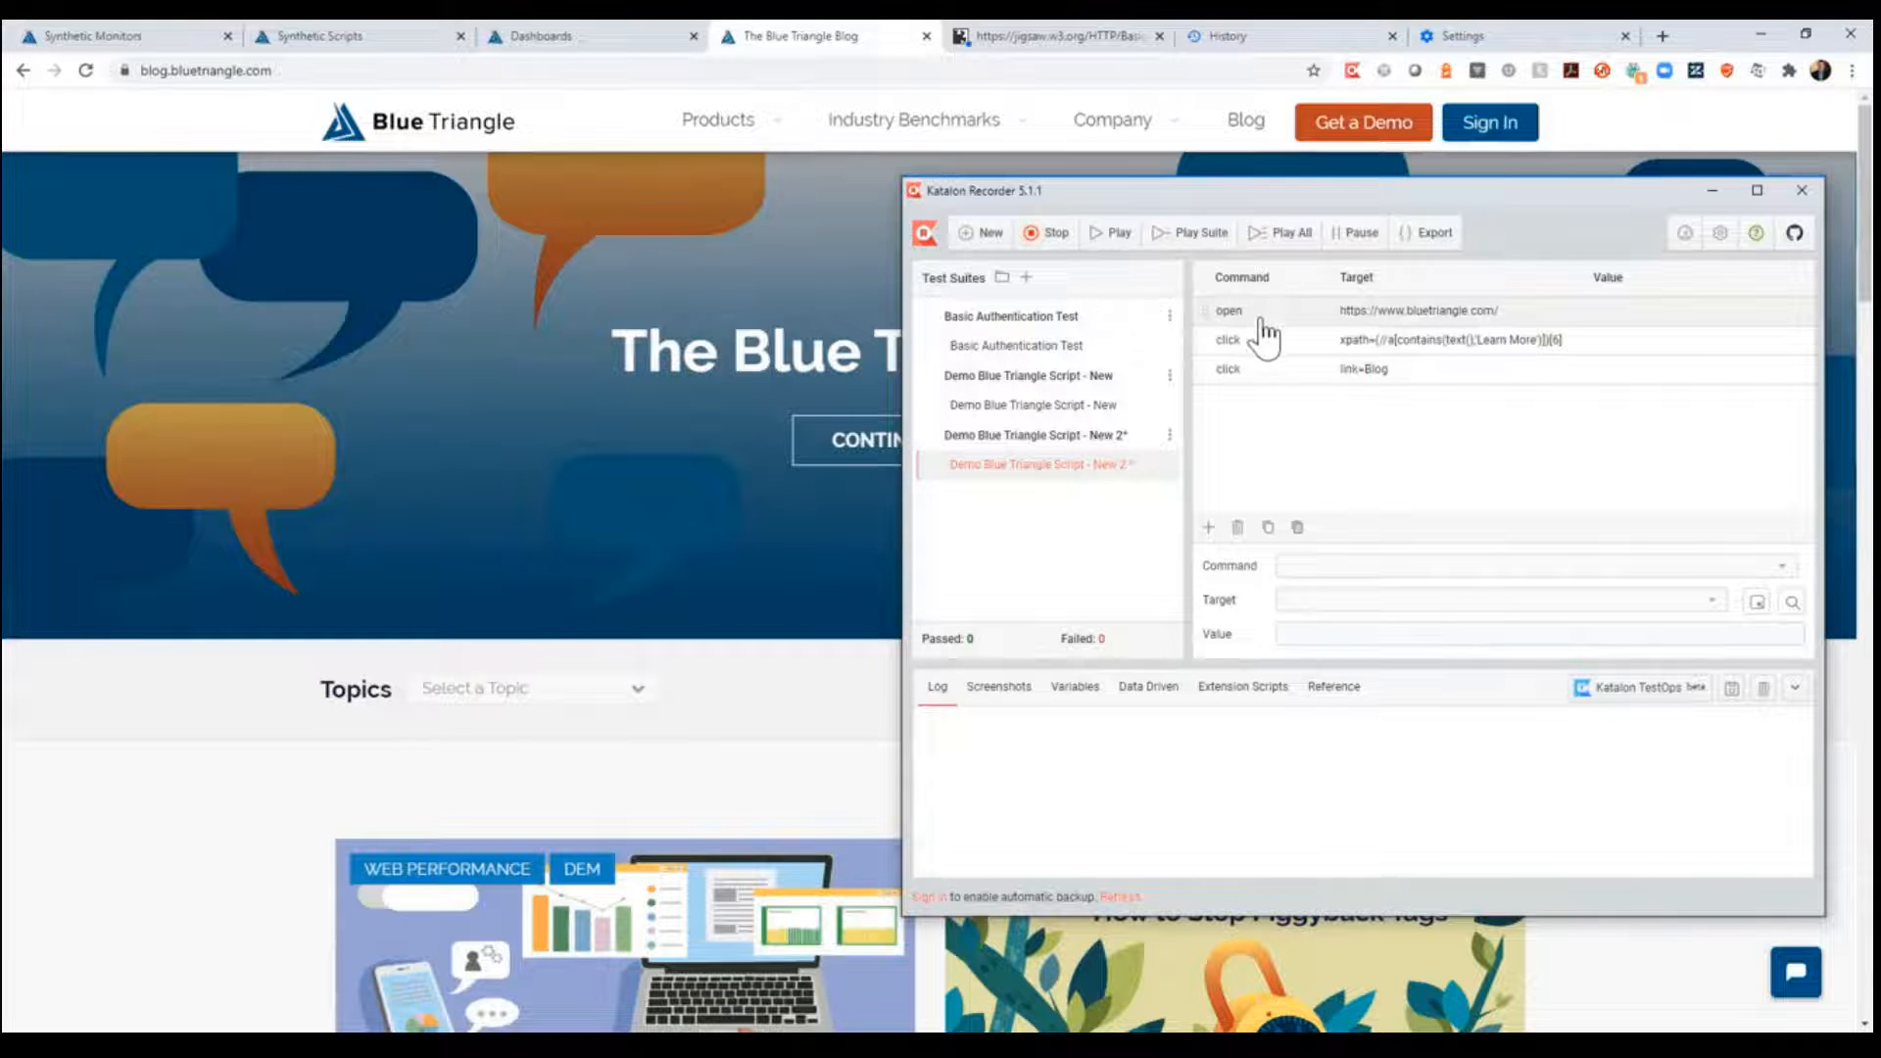
{"action": "left_click", "coordinate": [1051, 236]}
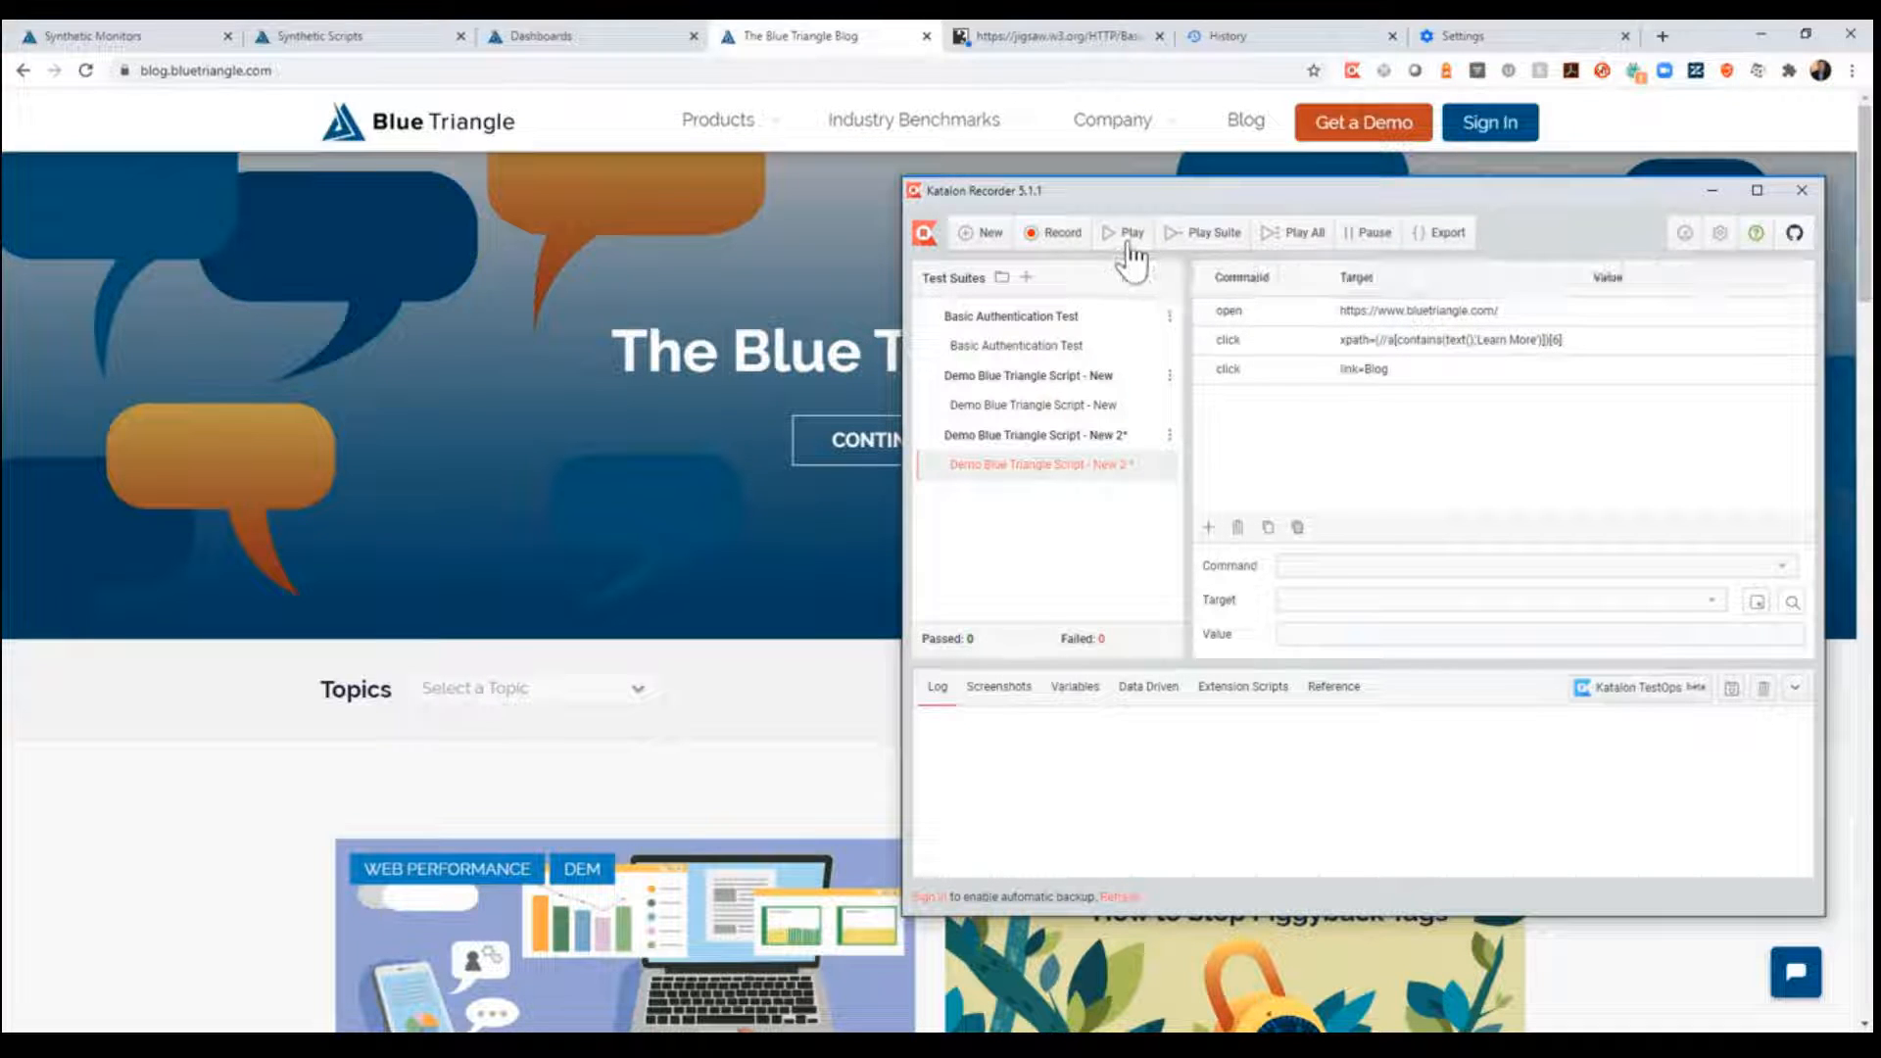
{"action": "left_click", "coordinate": [1128, 240]}
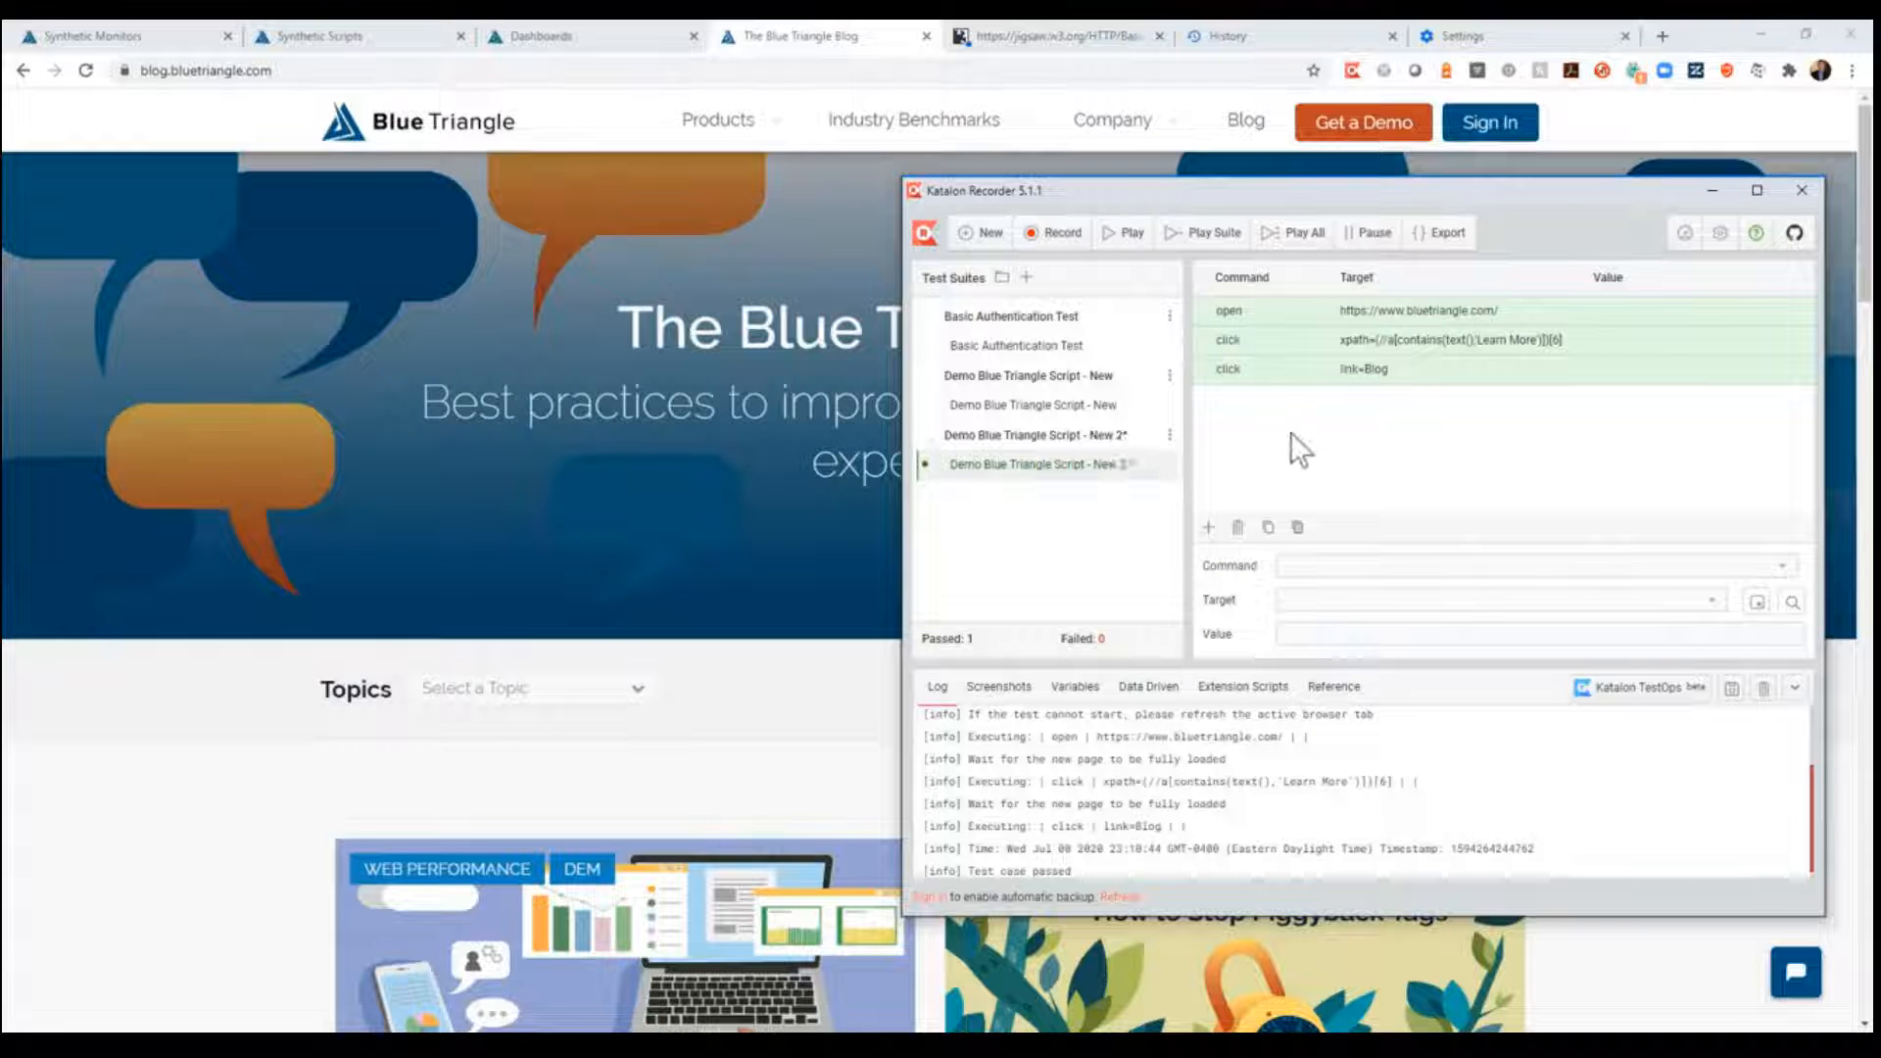
- Insert a store command before the open command, with target "Home Page" and value "stepName1"
{"action": "right_click", "coordinate": [1213, 314]}
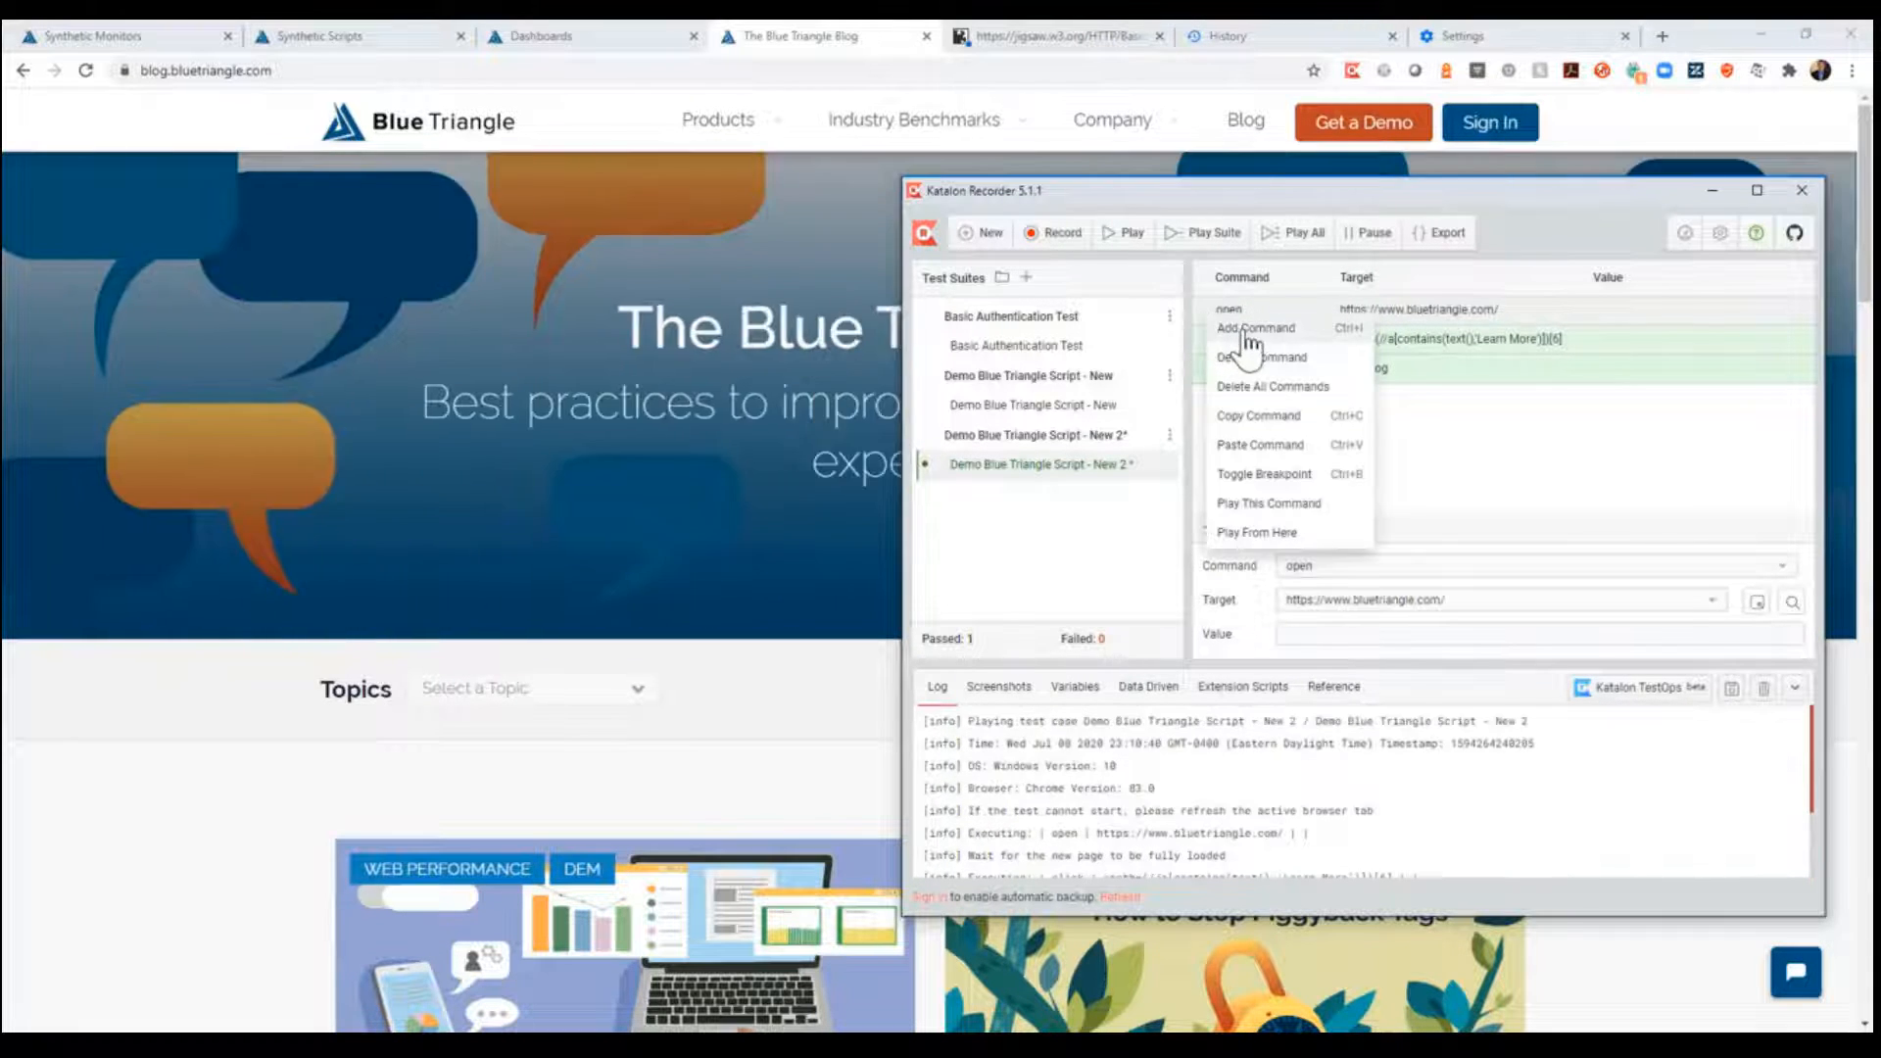
{"action": "left_click", "coordinate": [1219, 328]}
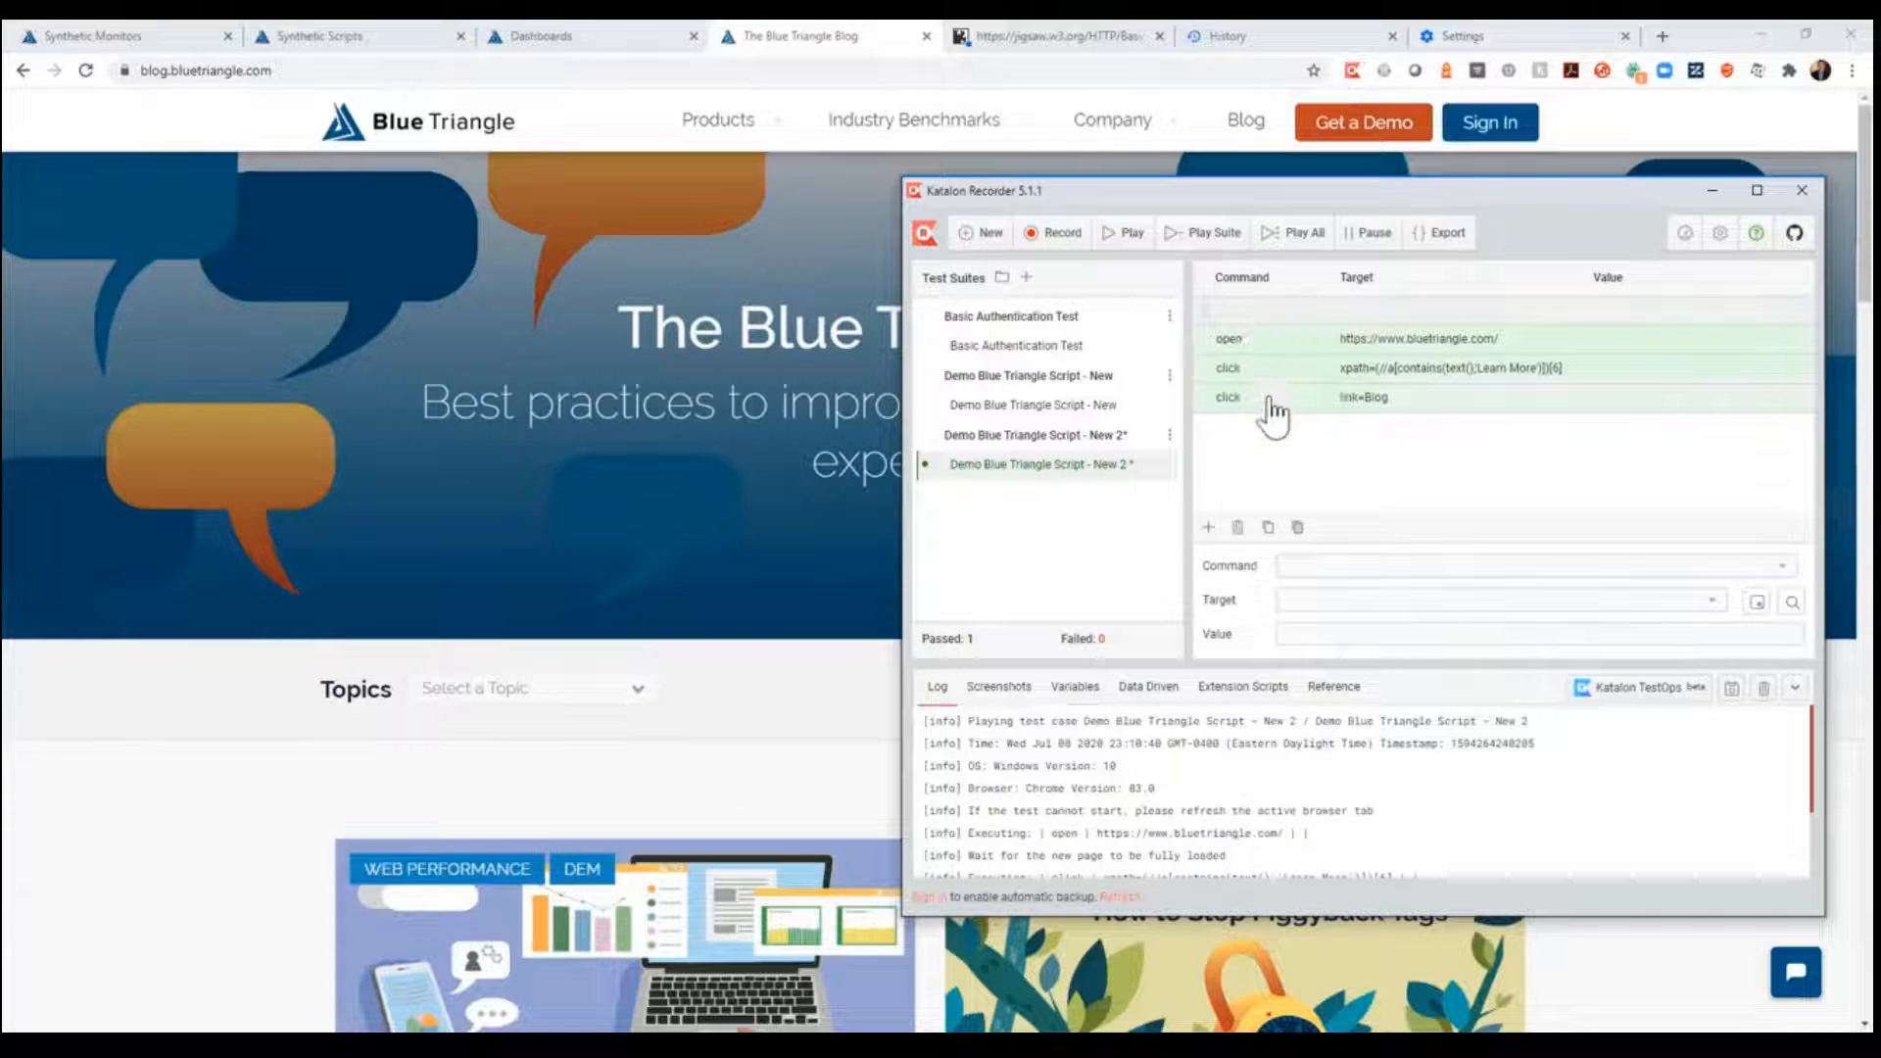
{"action": "left_click", "coordinate": [1313, 566]}
{"action": "type", "text": "store"}
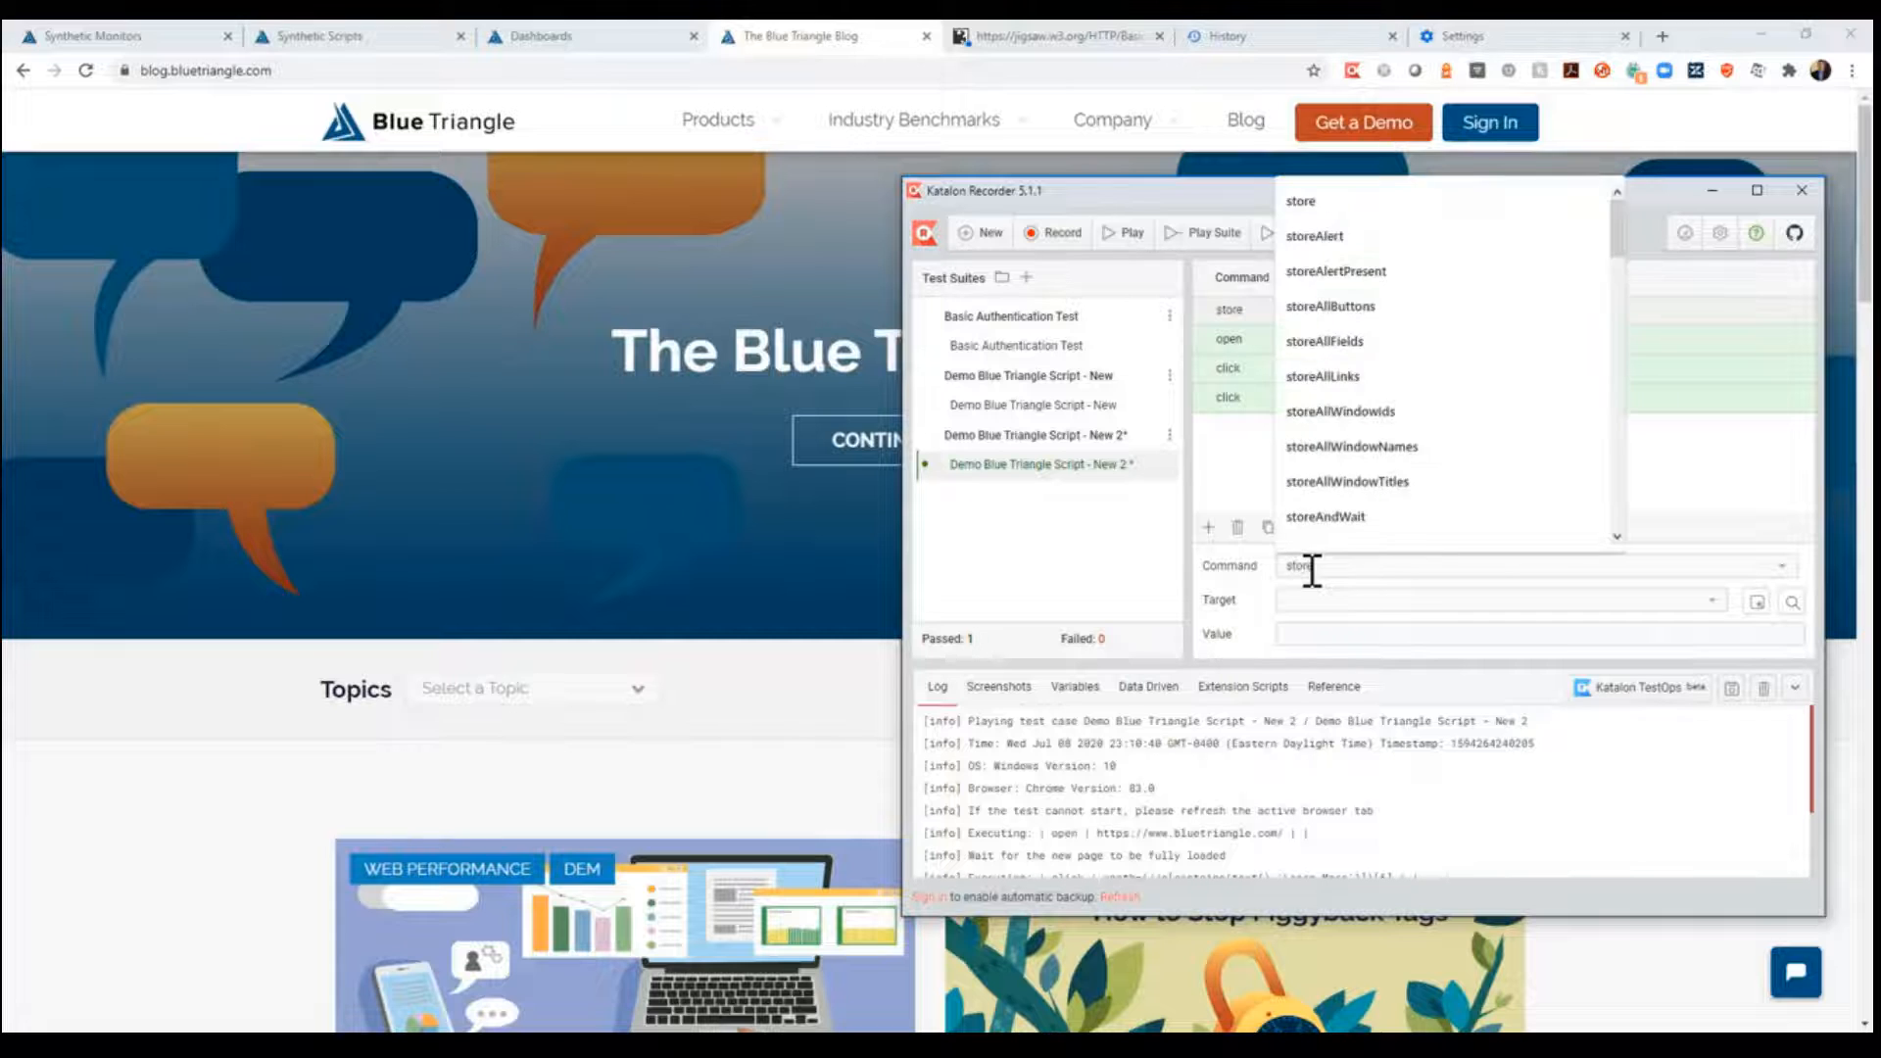
{"action": "key", "text": "Tab"}
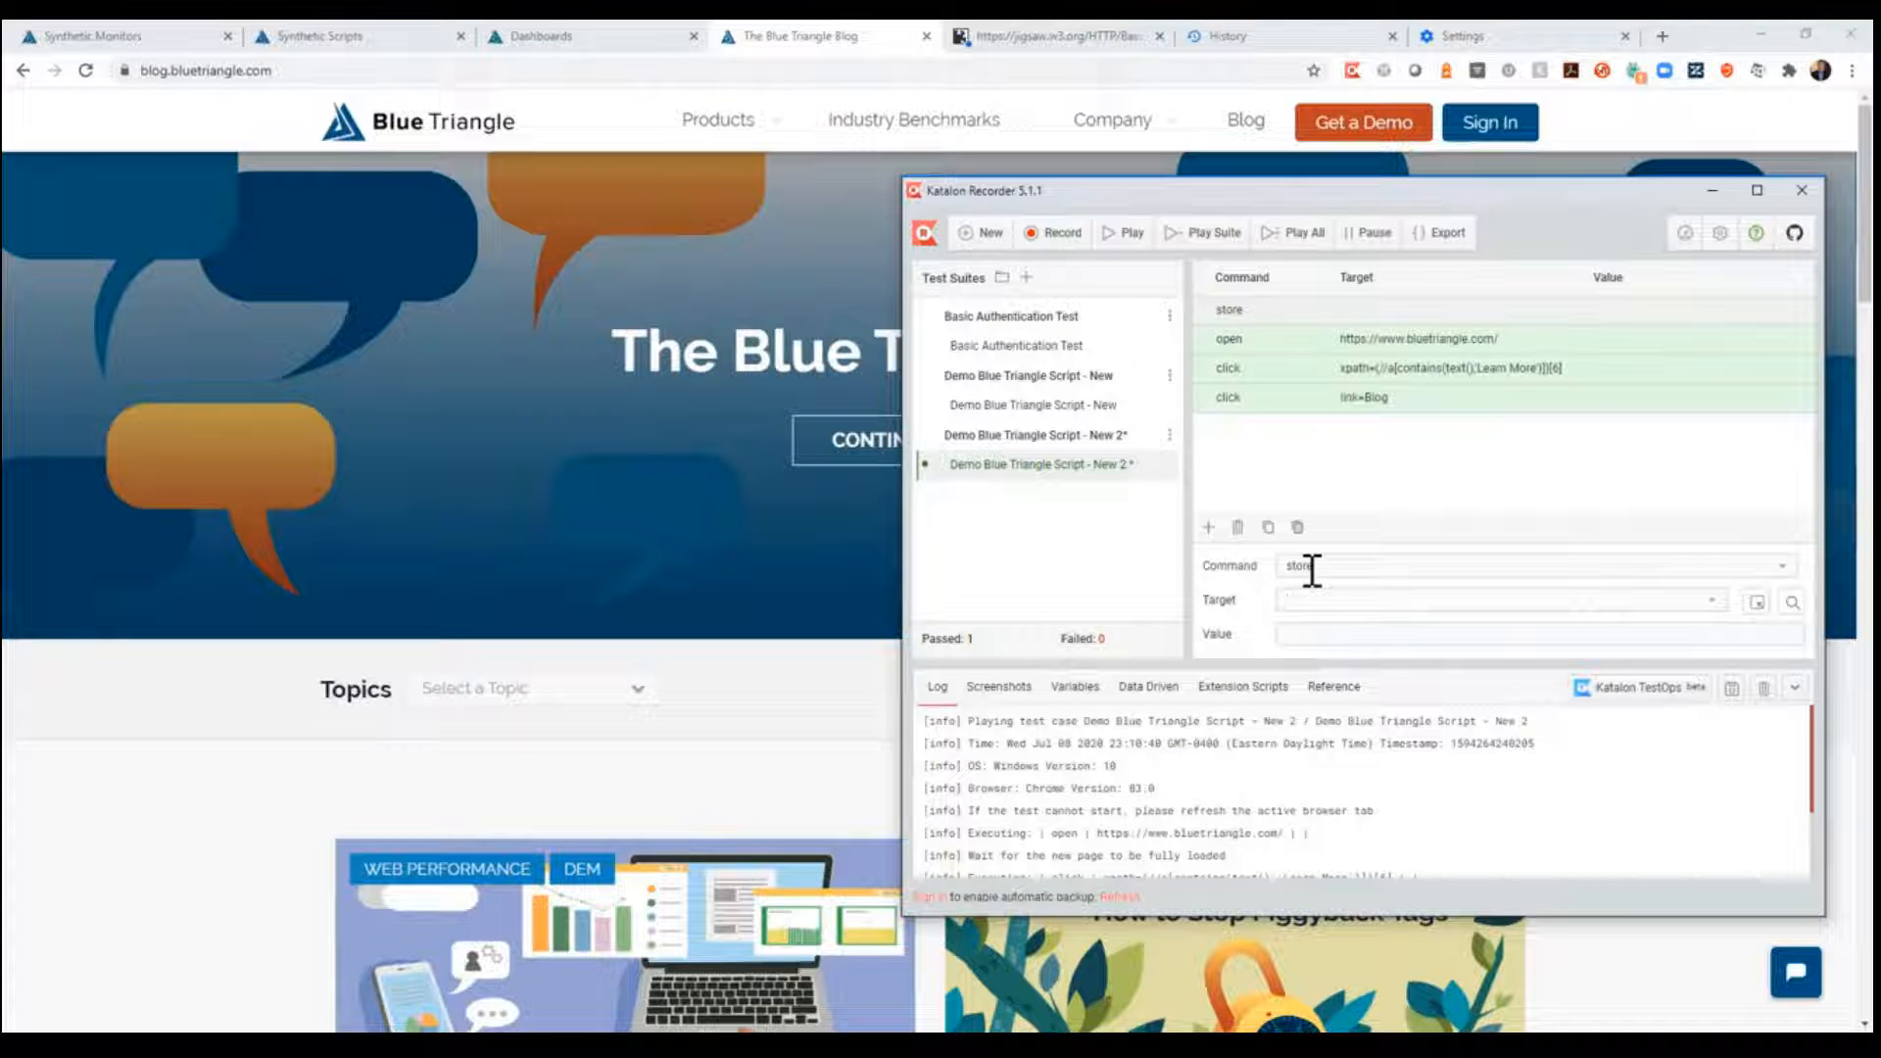
{"action": "type", "text": "Home Page"}
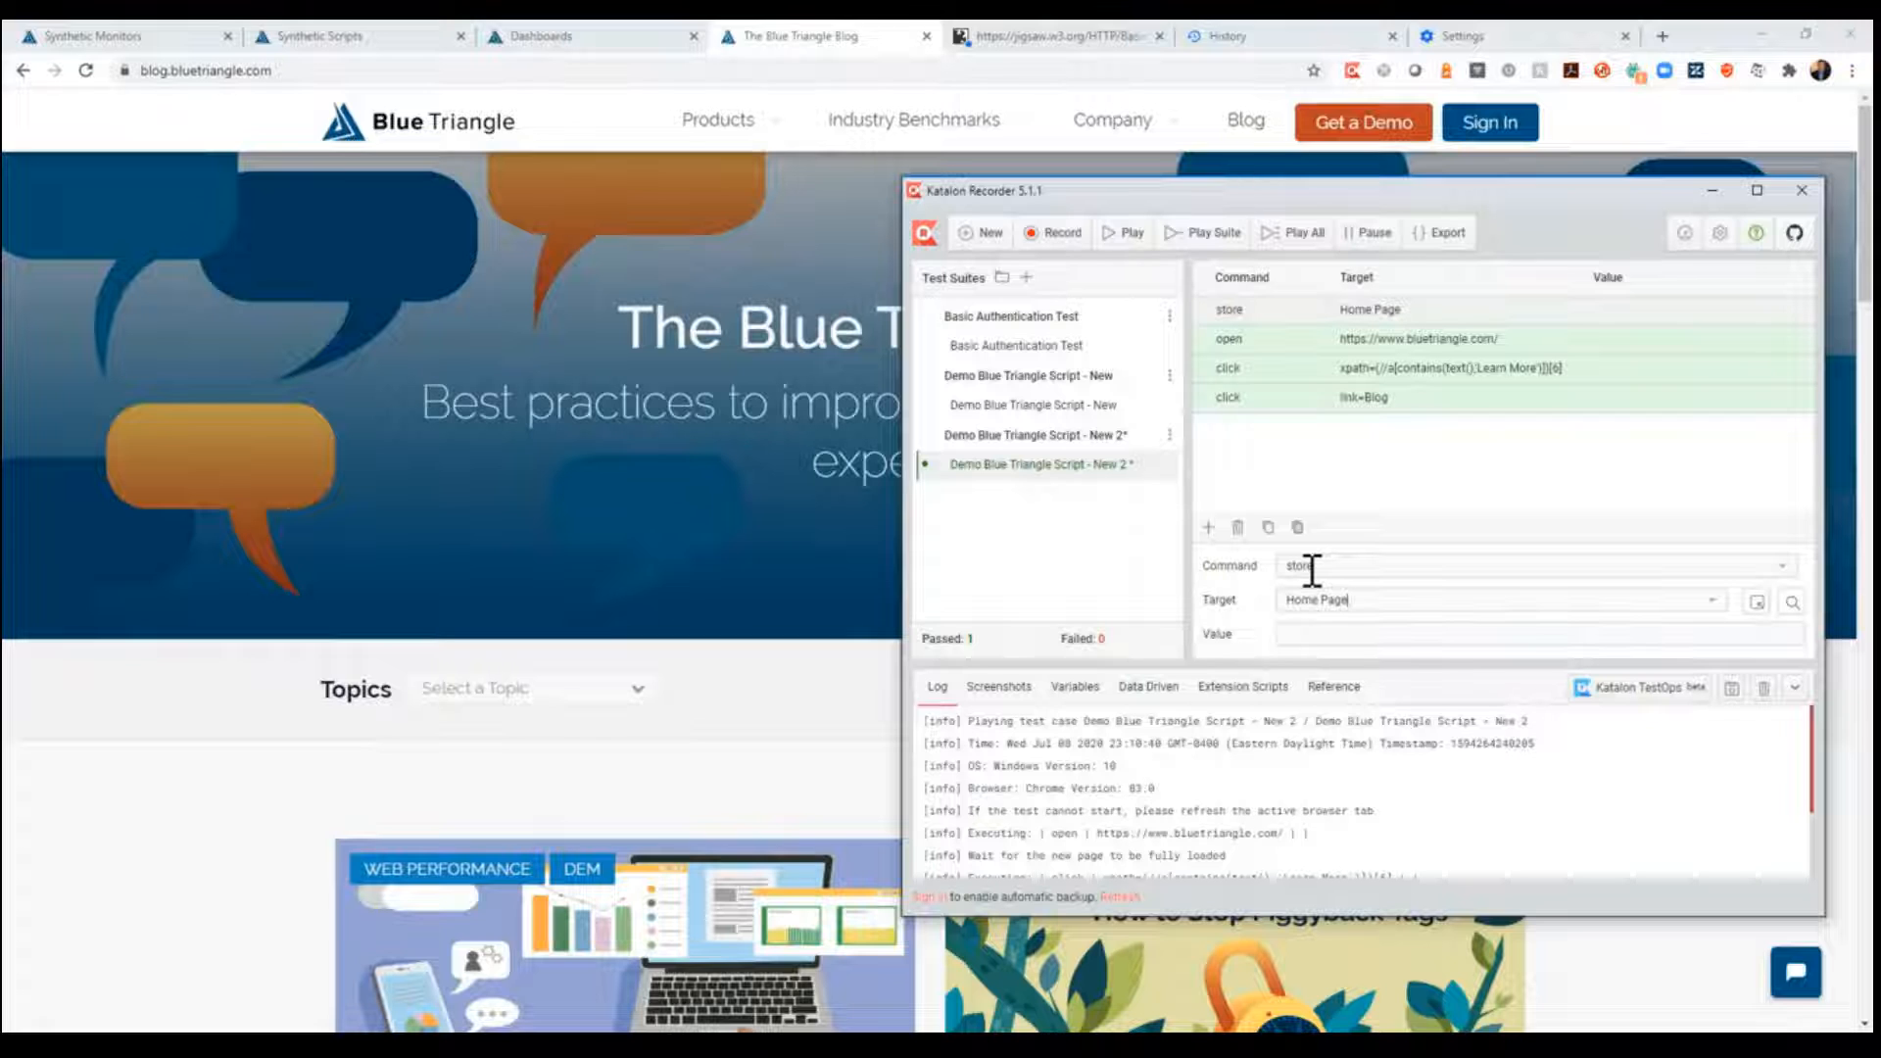
{"action": "type", "text": "ste"}
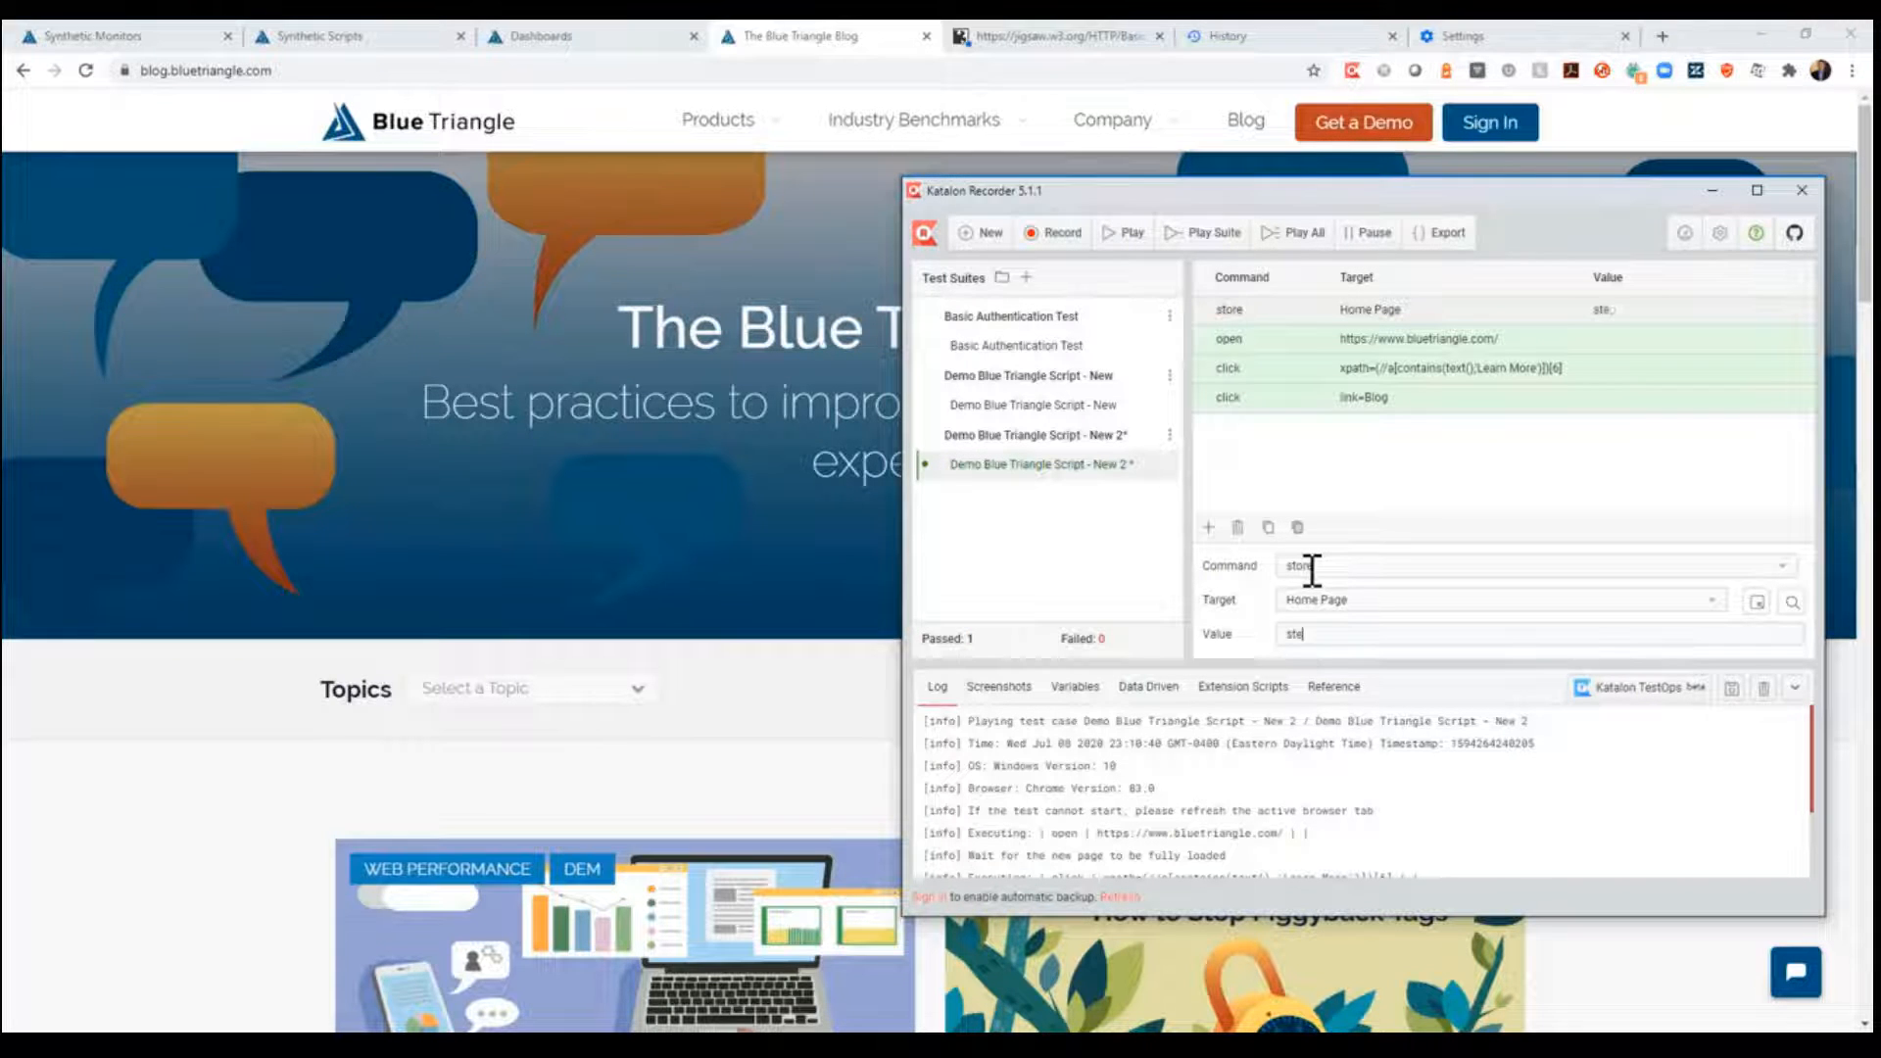
{"action": "type", "text": "pName1"}
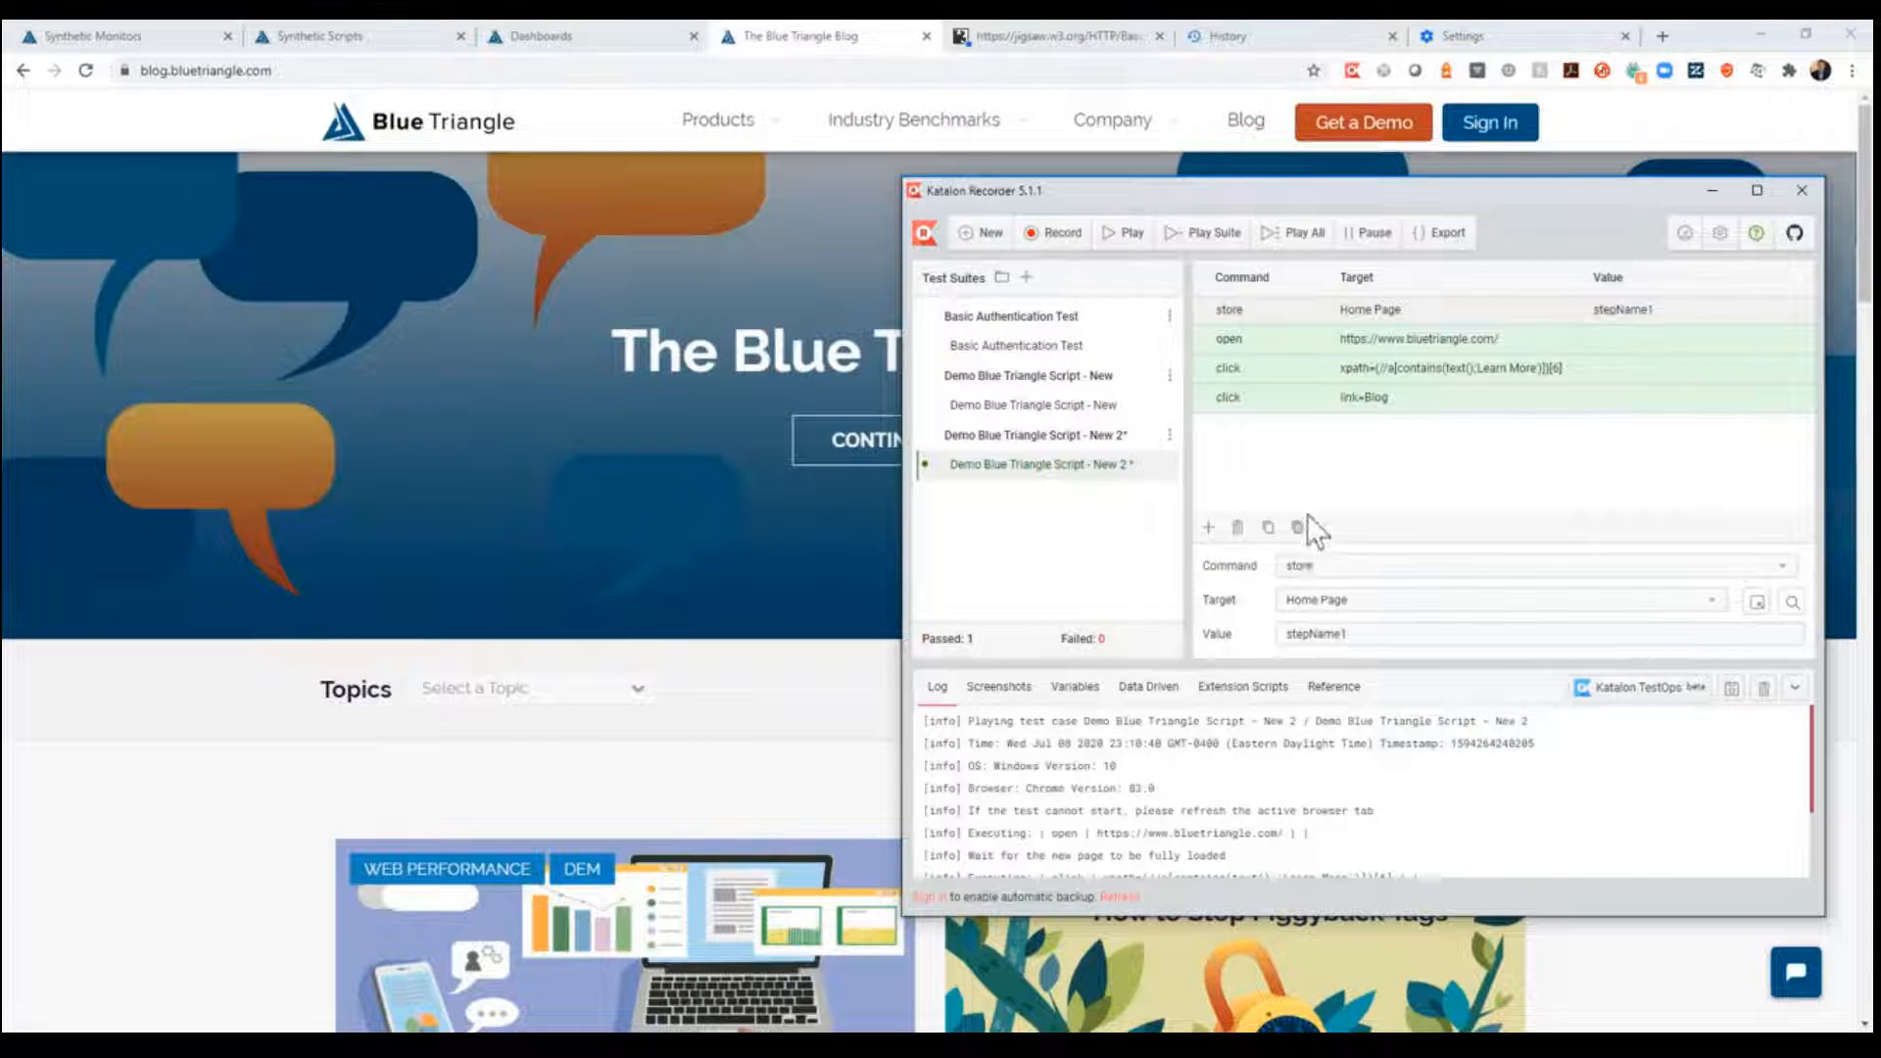
- Insert a store command before the Learn More click, with target "Real User Monitoring" and value "stepName2"
{"action": "left_click", "coordinate": [1209, 370]}
{"action": "left_click", "coordinate": [1209, 340]}
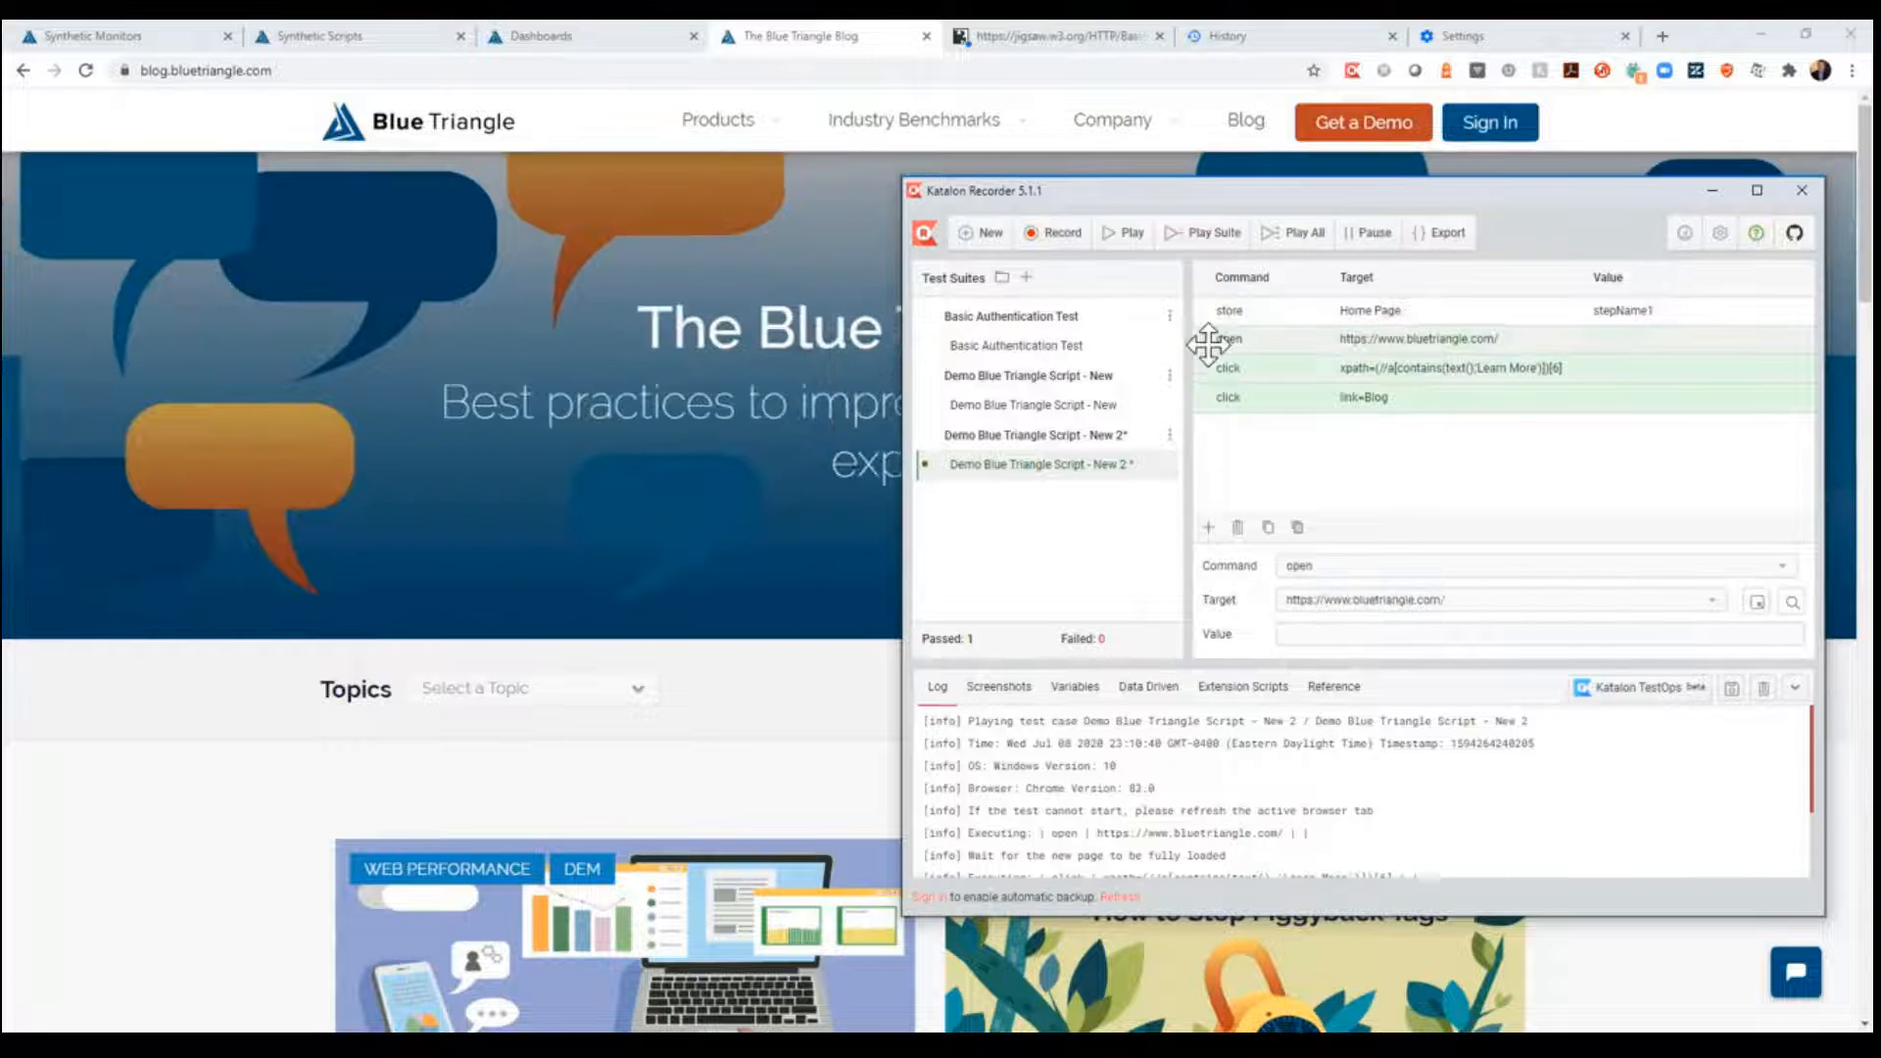
{"action": "right_click", "coordinate": [1209, 343]}
{"action": "left_click", "coordinate": [1252, 368]}
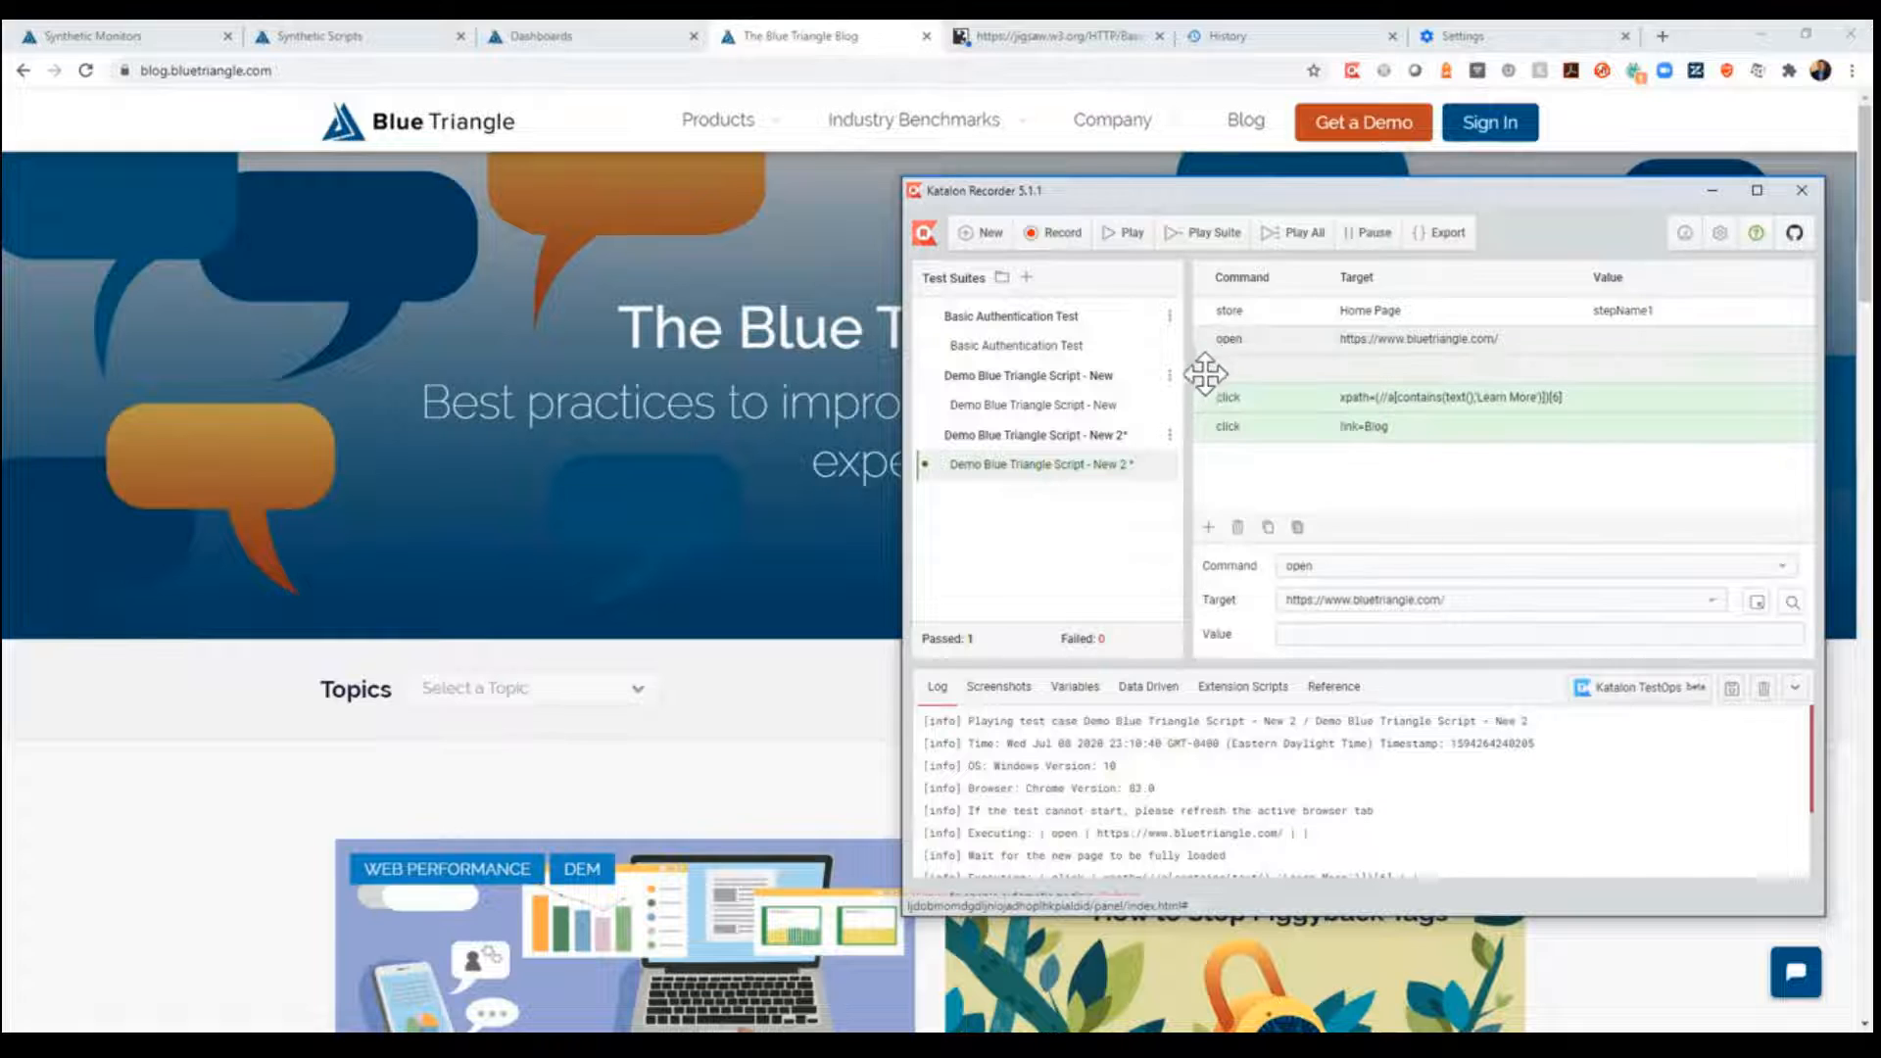
{"action": "left_click", "coordinate": [1205, 370]}
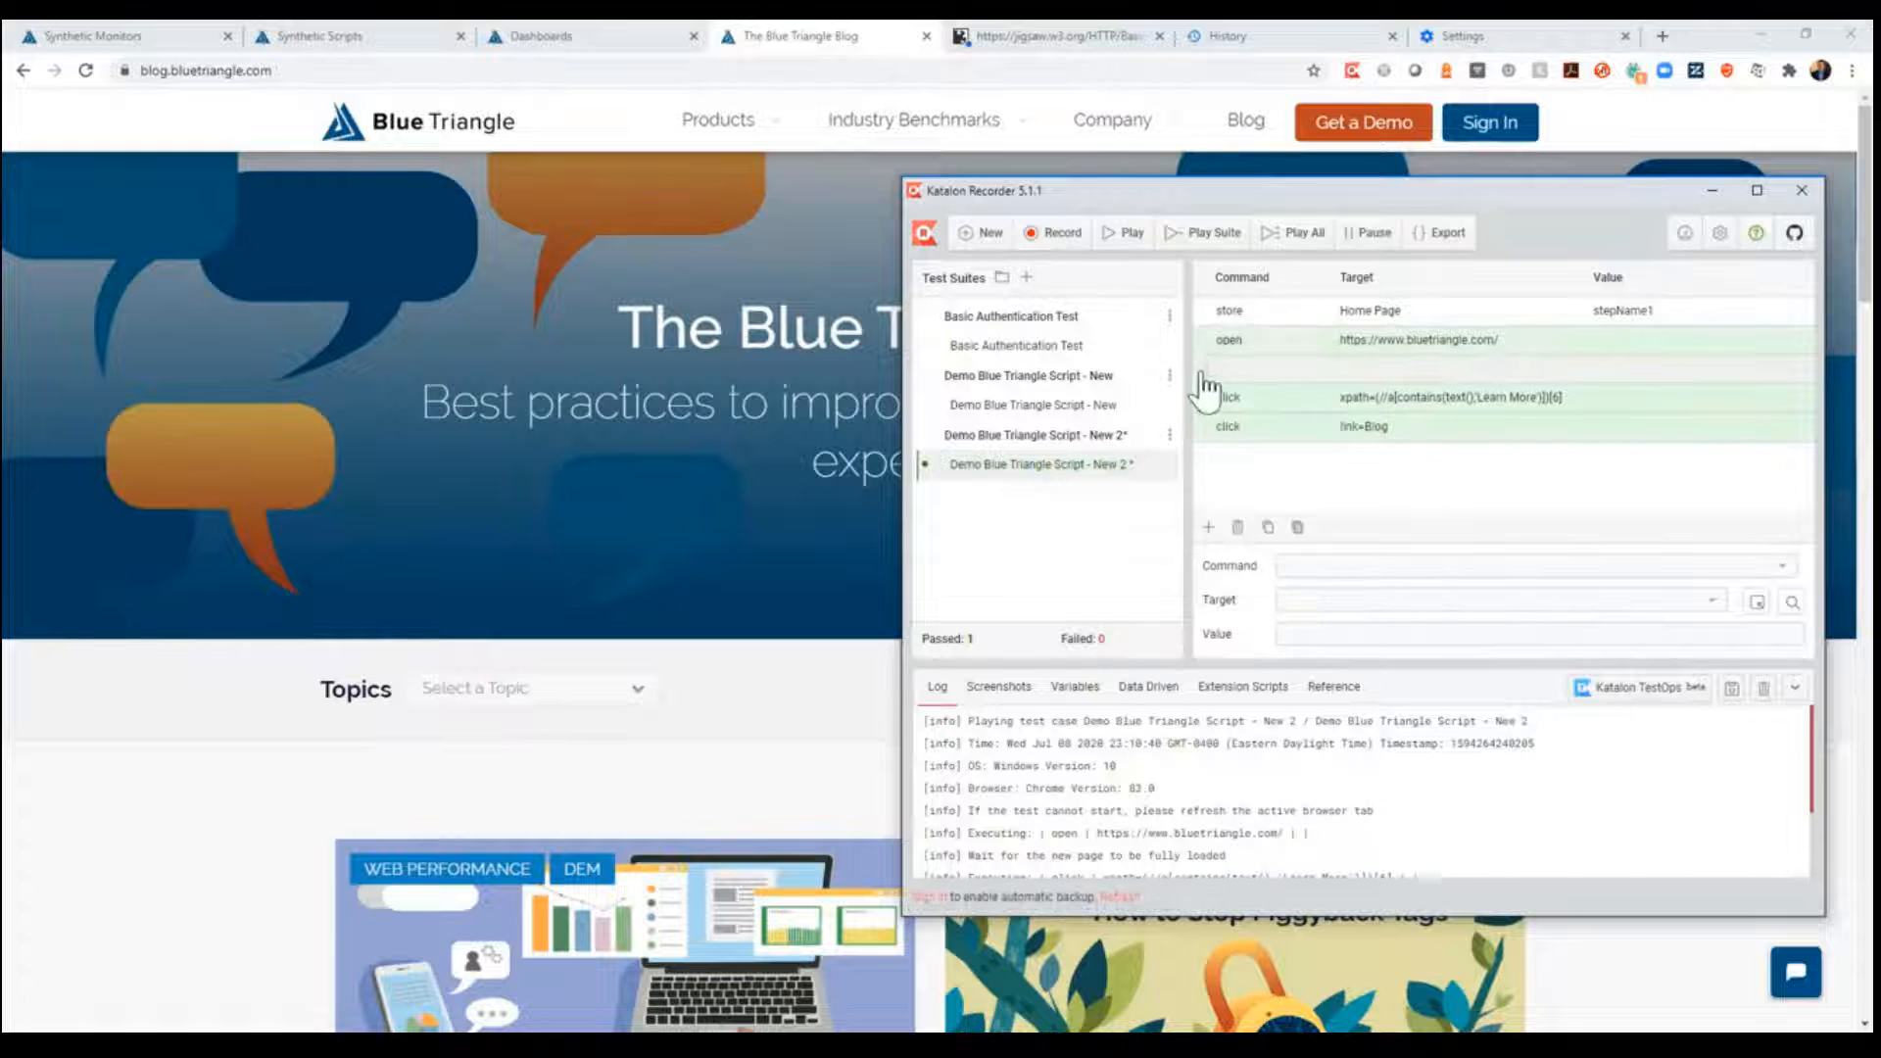
{"action": "left_click", "coordinate": [1313, 565]}
{"action": "type", "text": "store"}
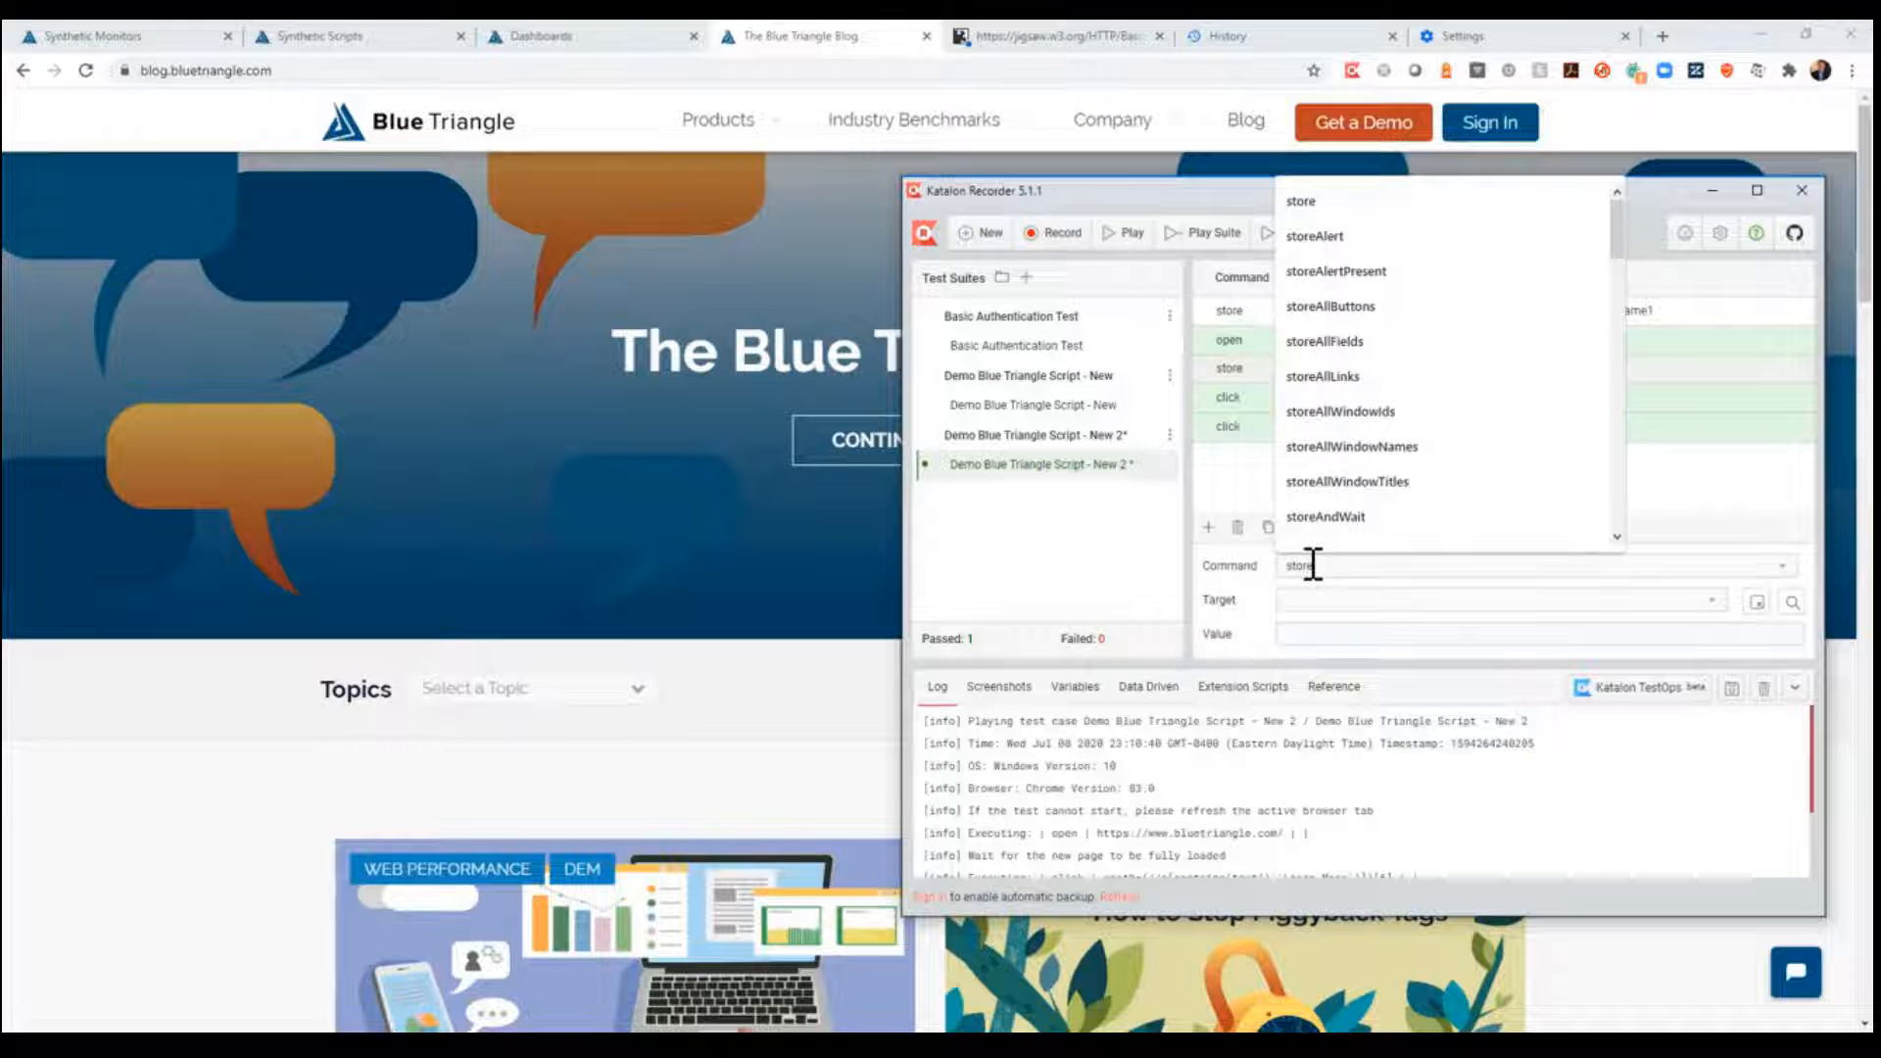
{"action": "key", "text": "Tab"}
{"action": "type", "text": "Re"}
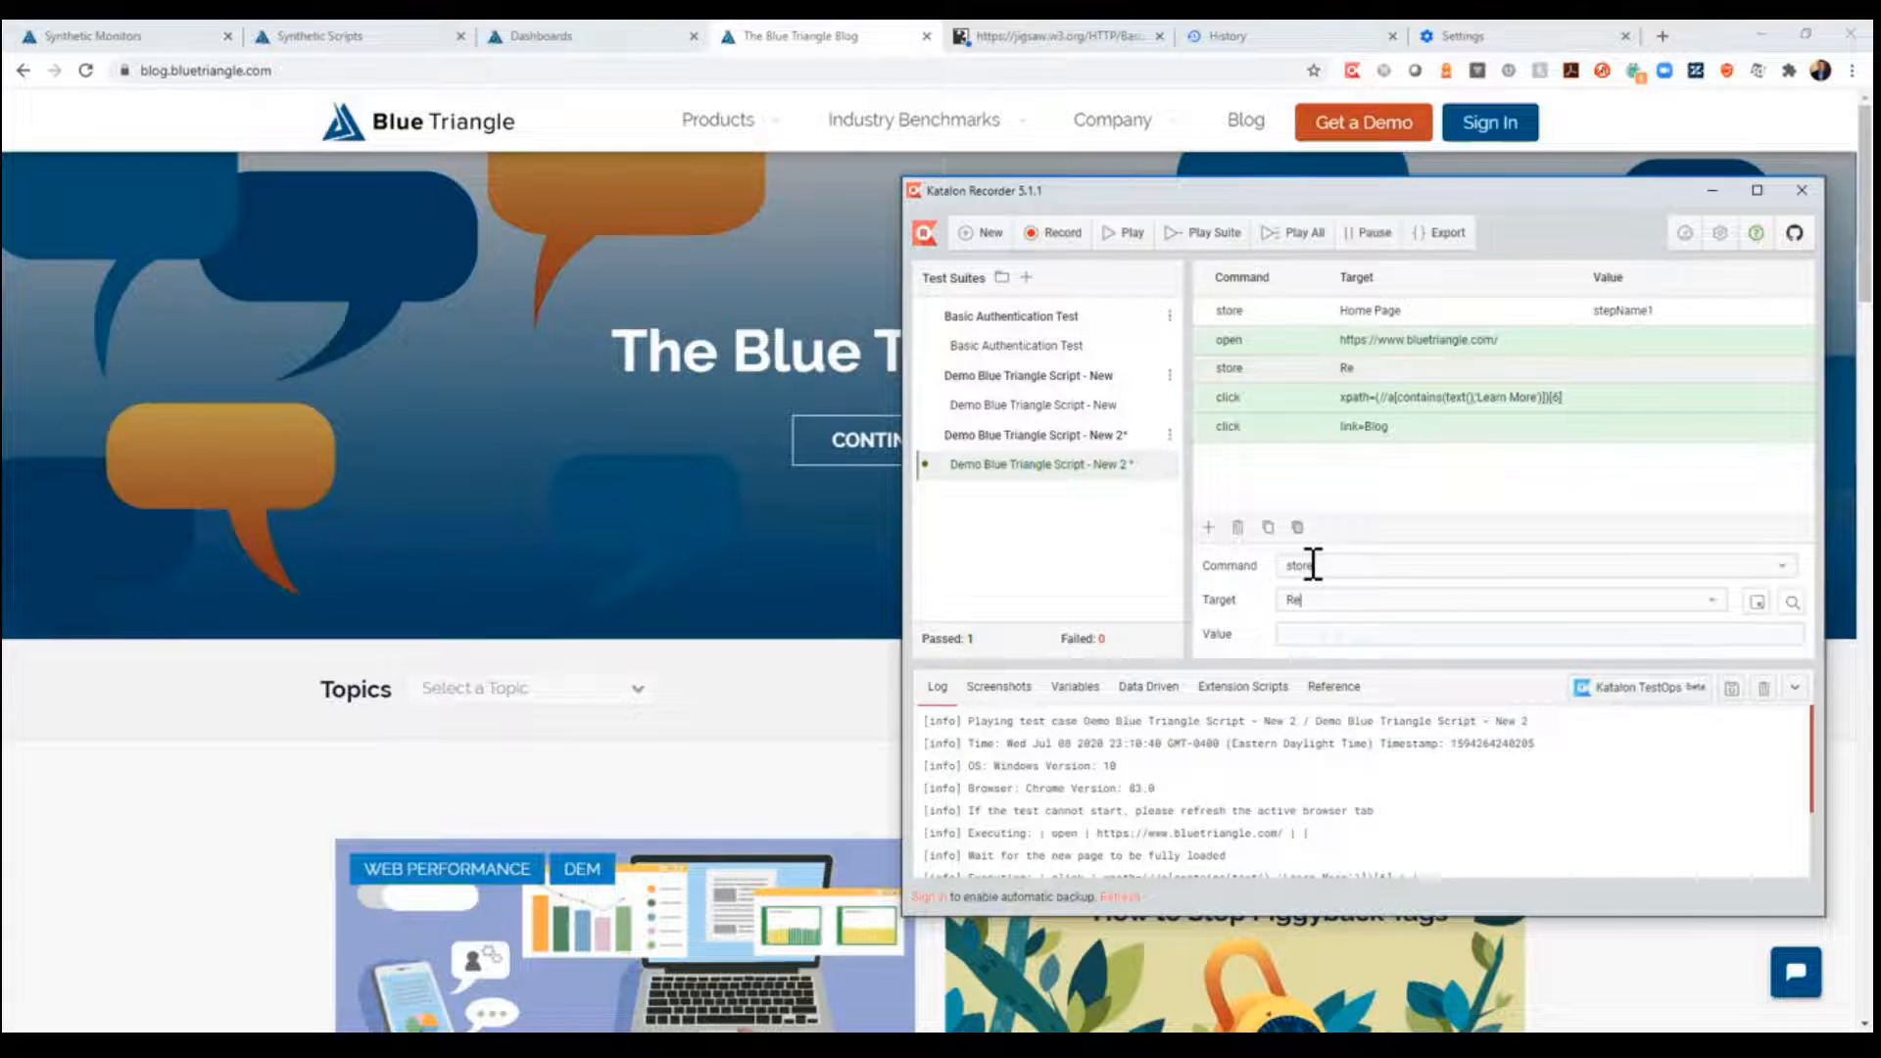
{"action": "type", "text": "al User Monitor"}
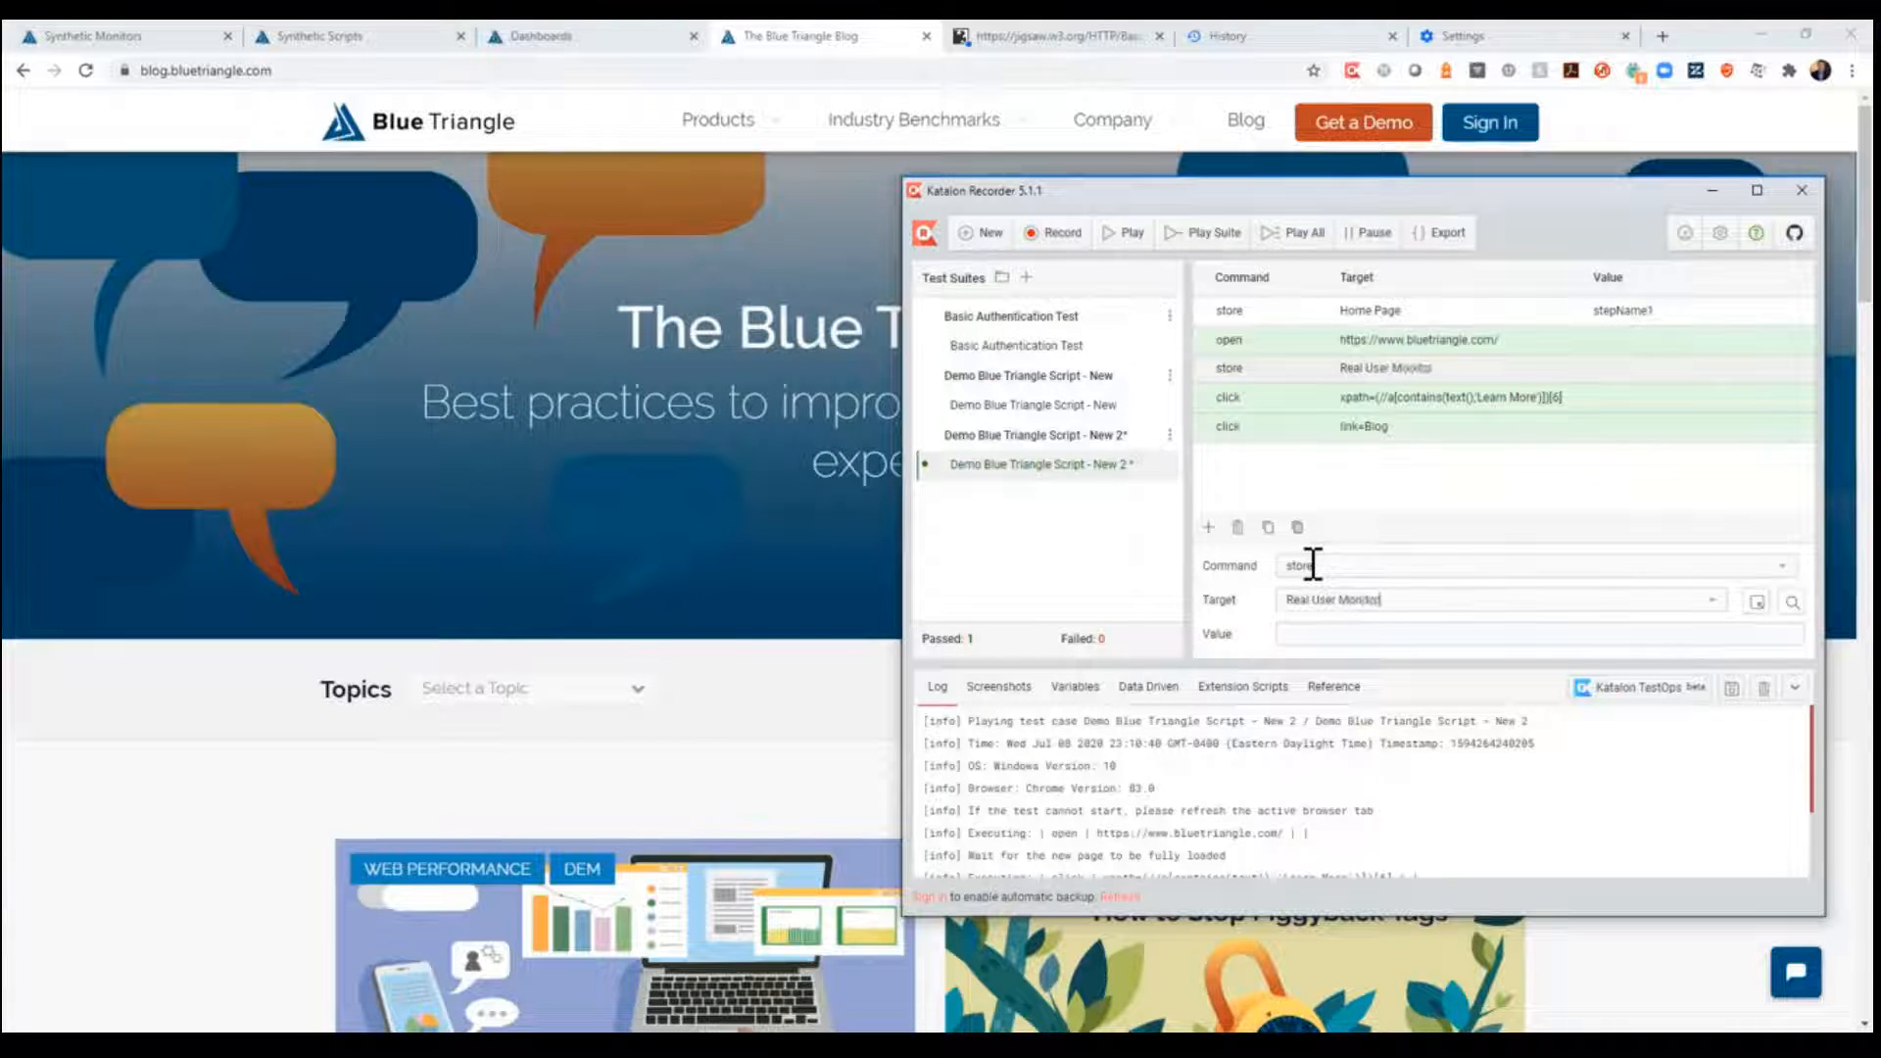
{"action": "type", "text": "ing"}
{"action": "key", "text": "Tab"}
{"action": "type", "text": "stepName"}
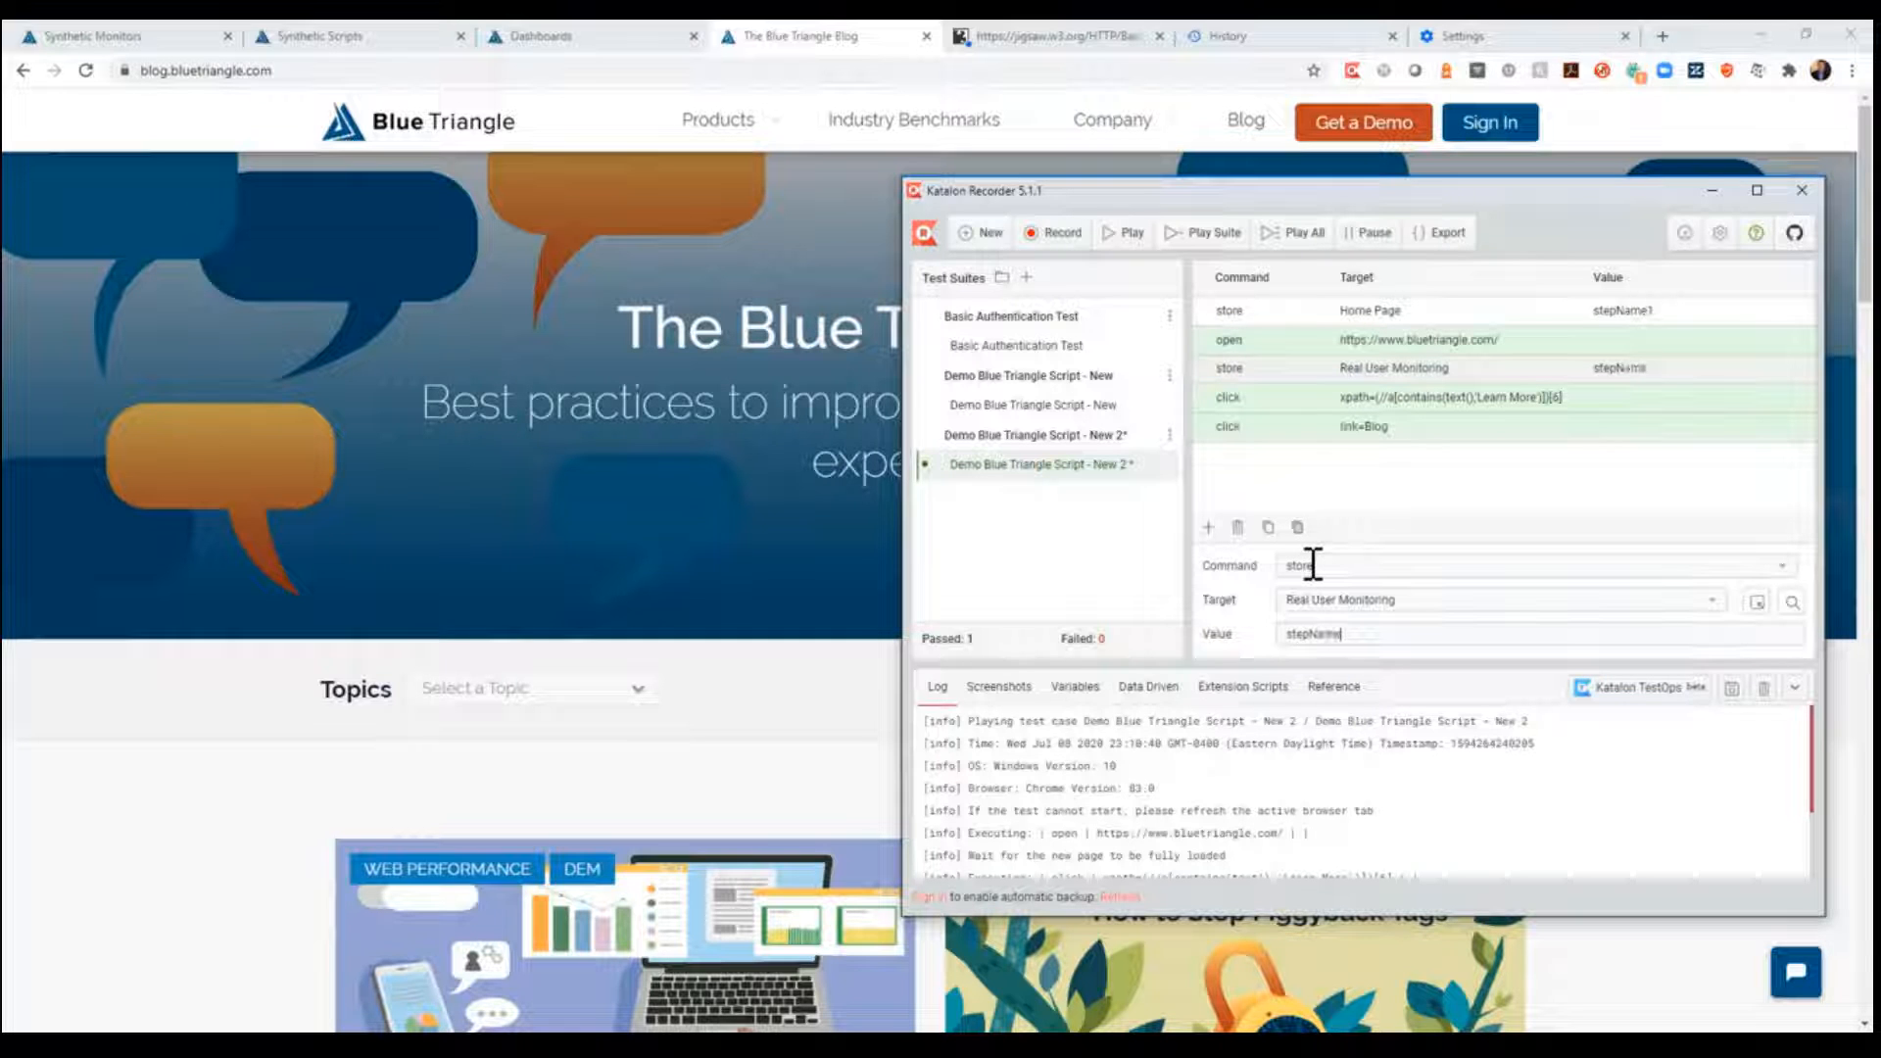
{"action": "type", "text": "2"}
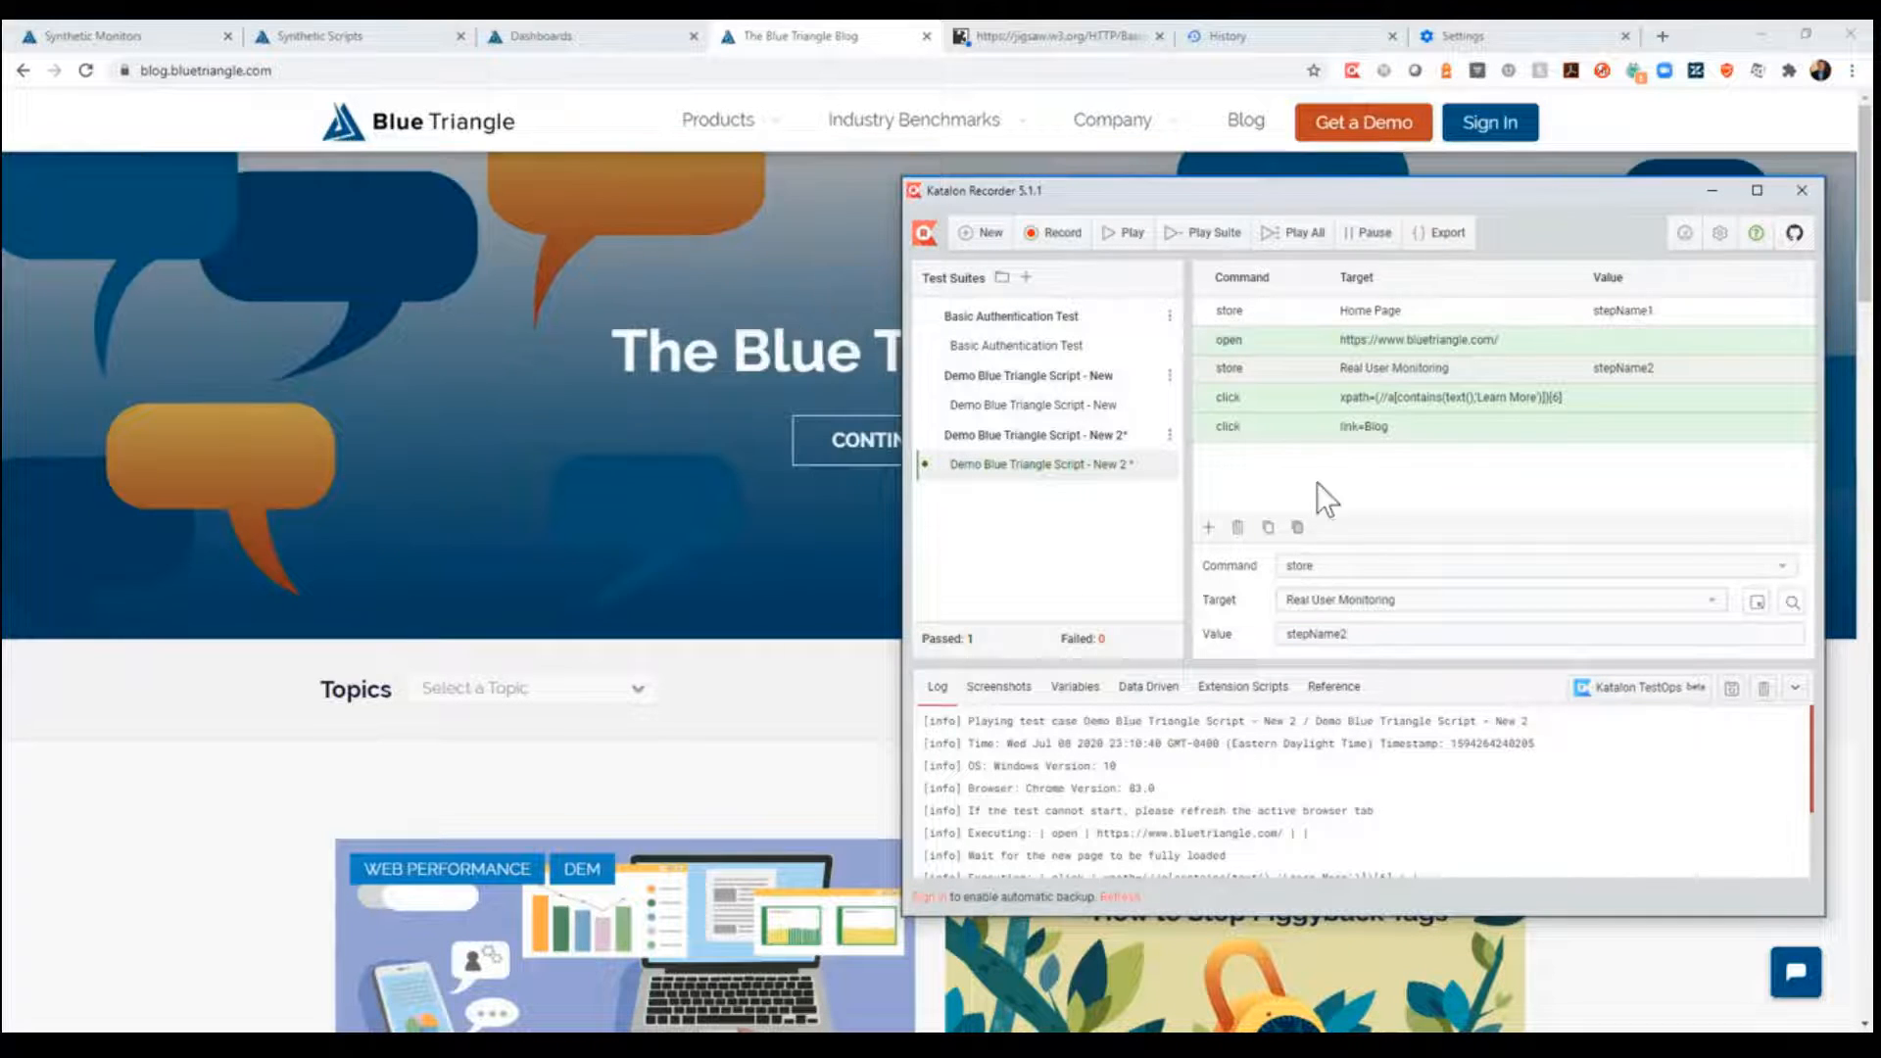
- Insert a store command before the Blog link click, with target "Blog" and value "stepName3", and play the test case again
{"action": "left_click", "coordinate": [1218, 398]}
{"action": "right_click", "coordinate": [1215, 400]}
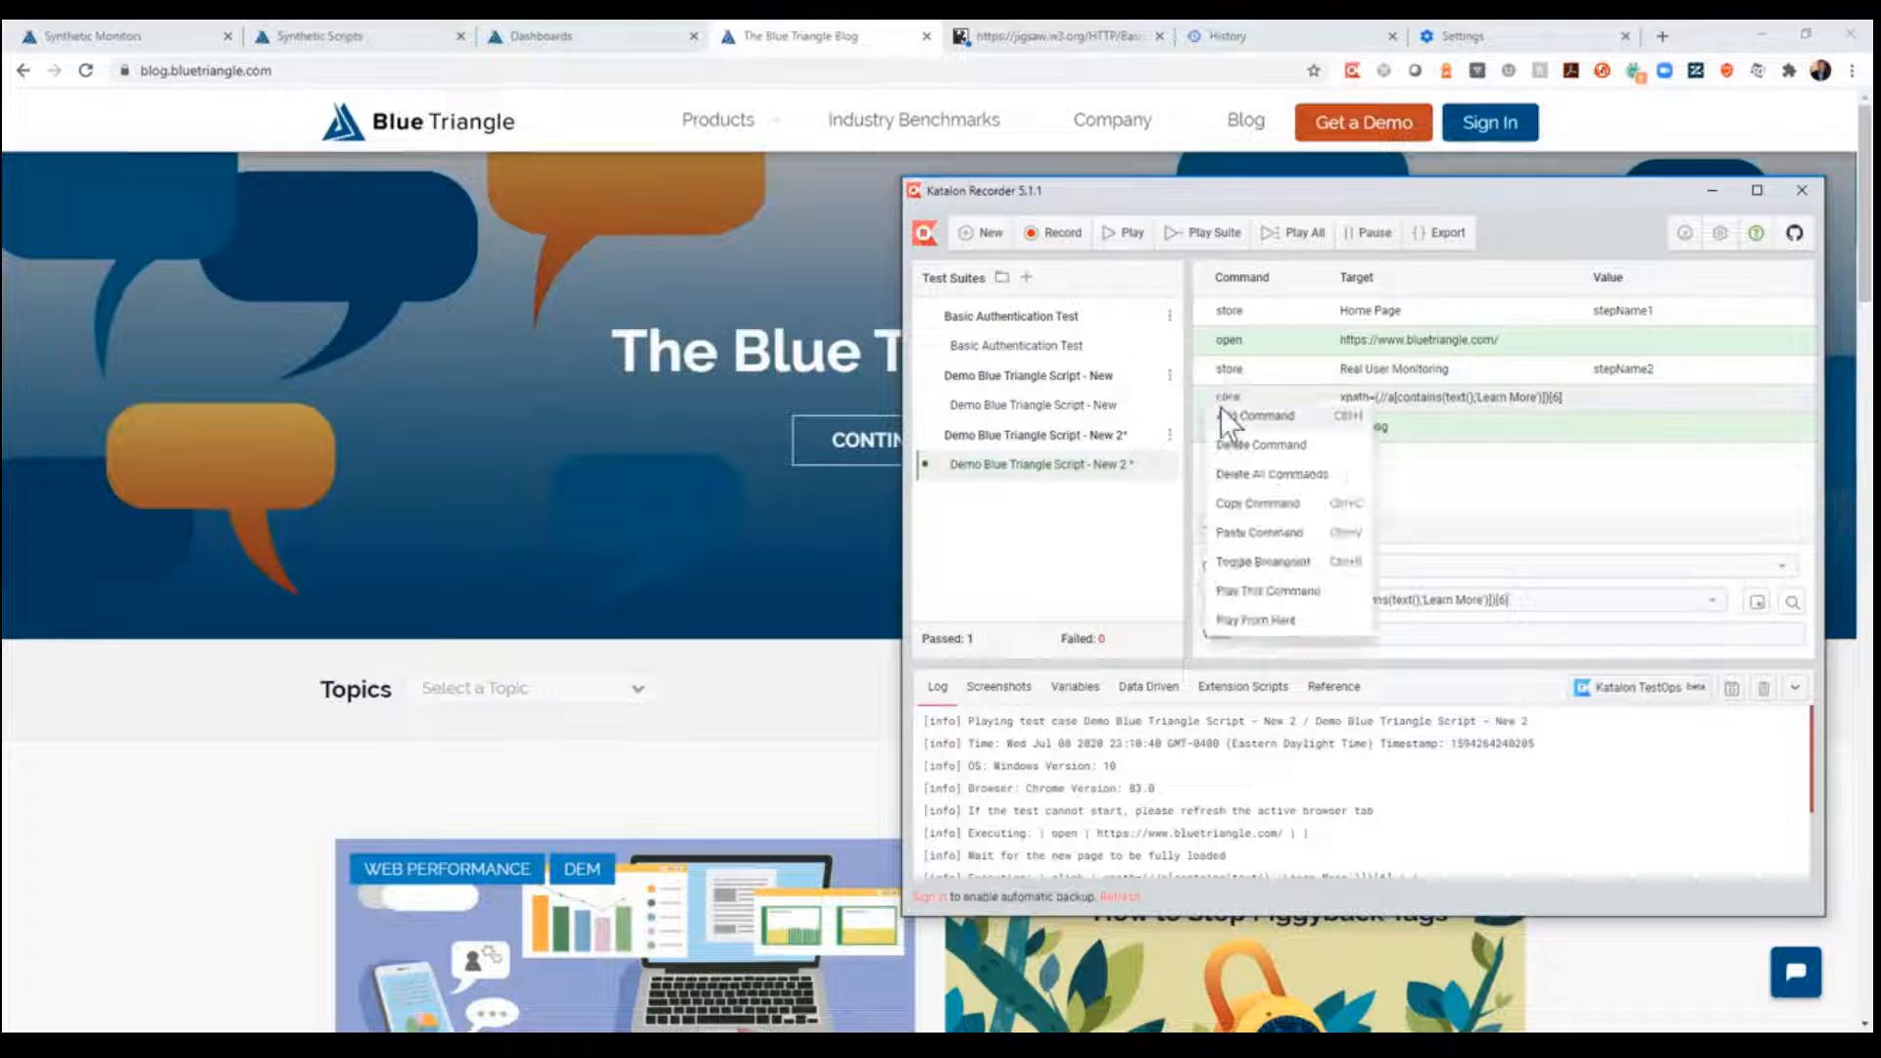
{"action": "left_click", "coordinate": [1255, 416]}
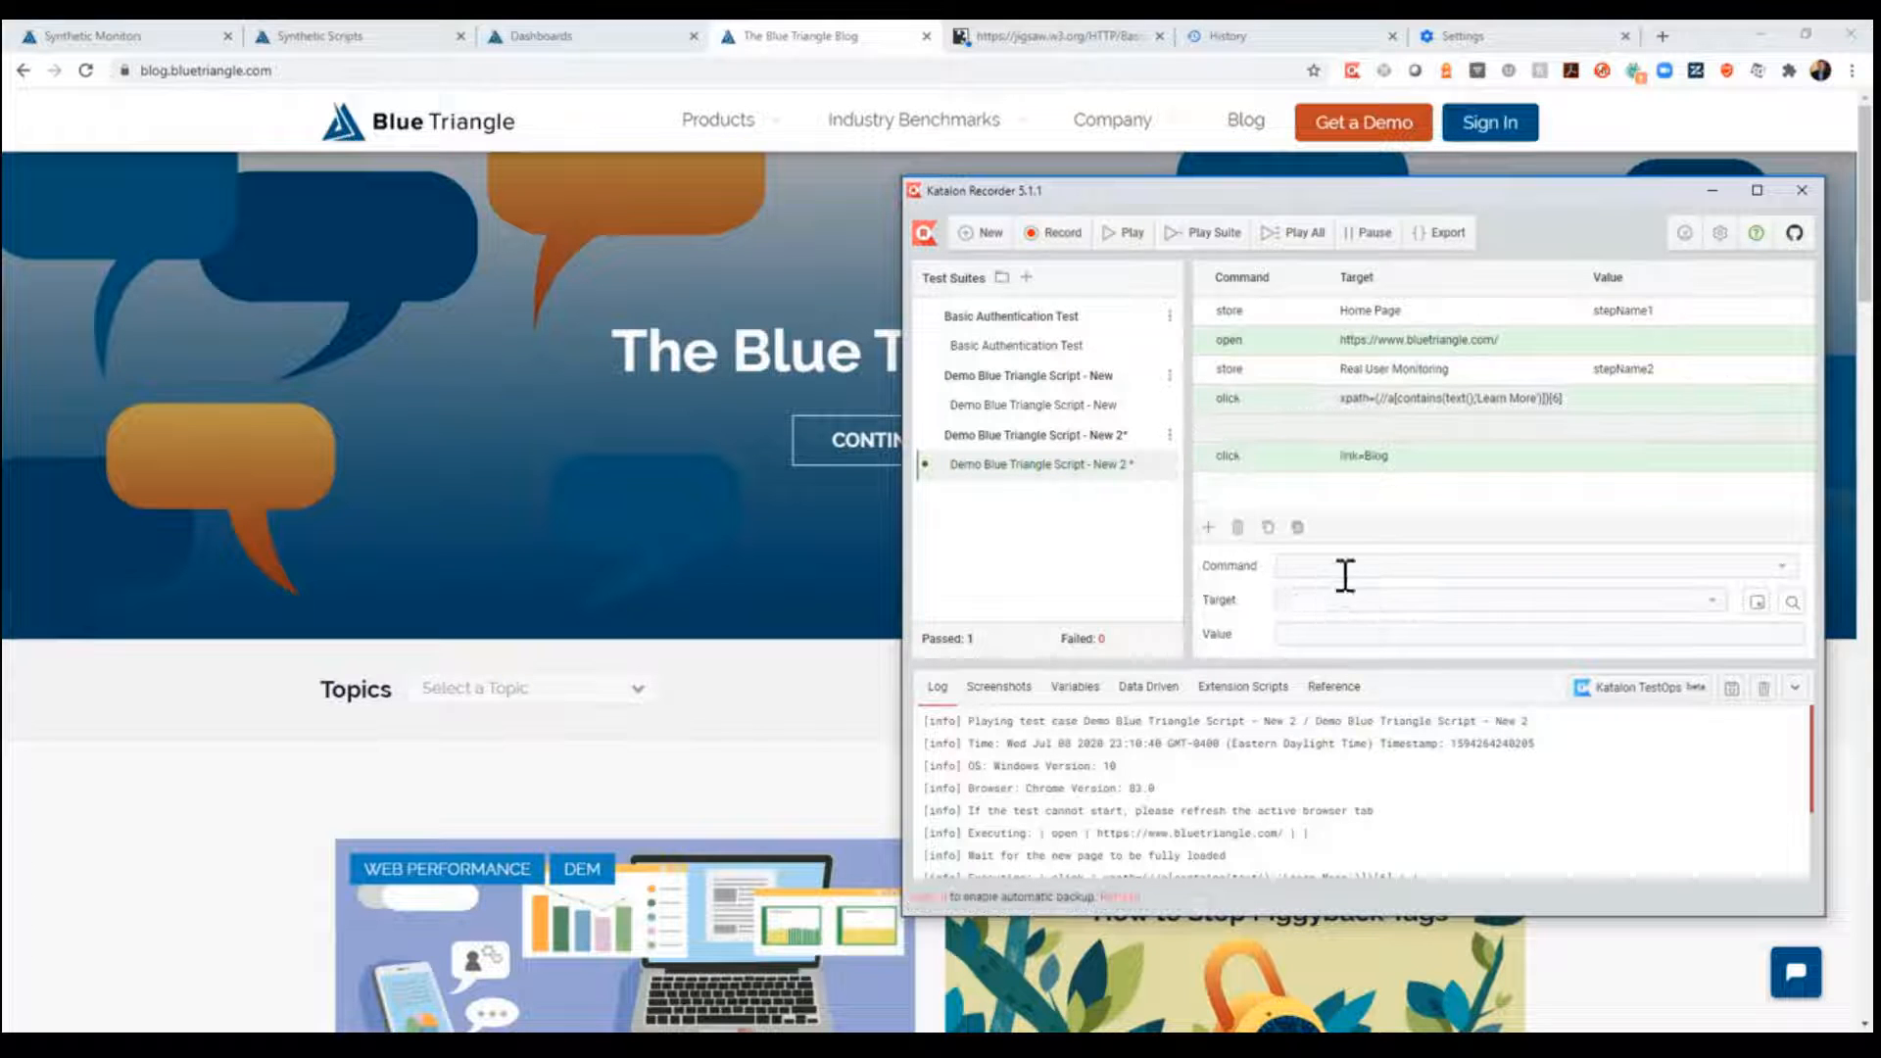
{"action": "type", "text": "store"}
{"action": "key", "text": "Tab"}
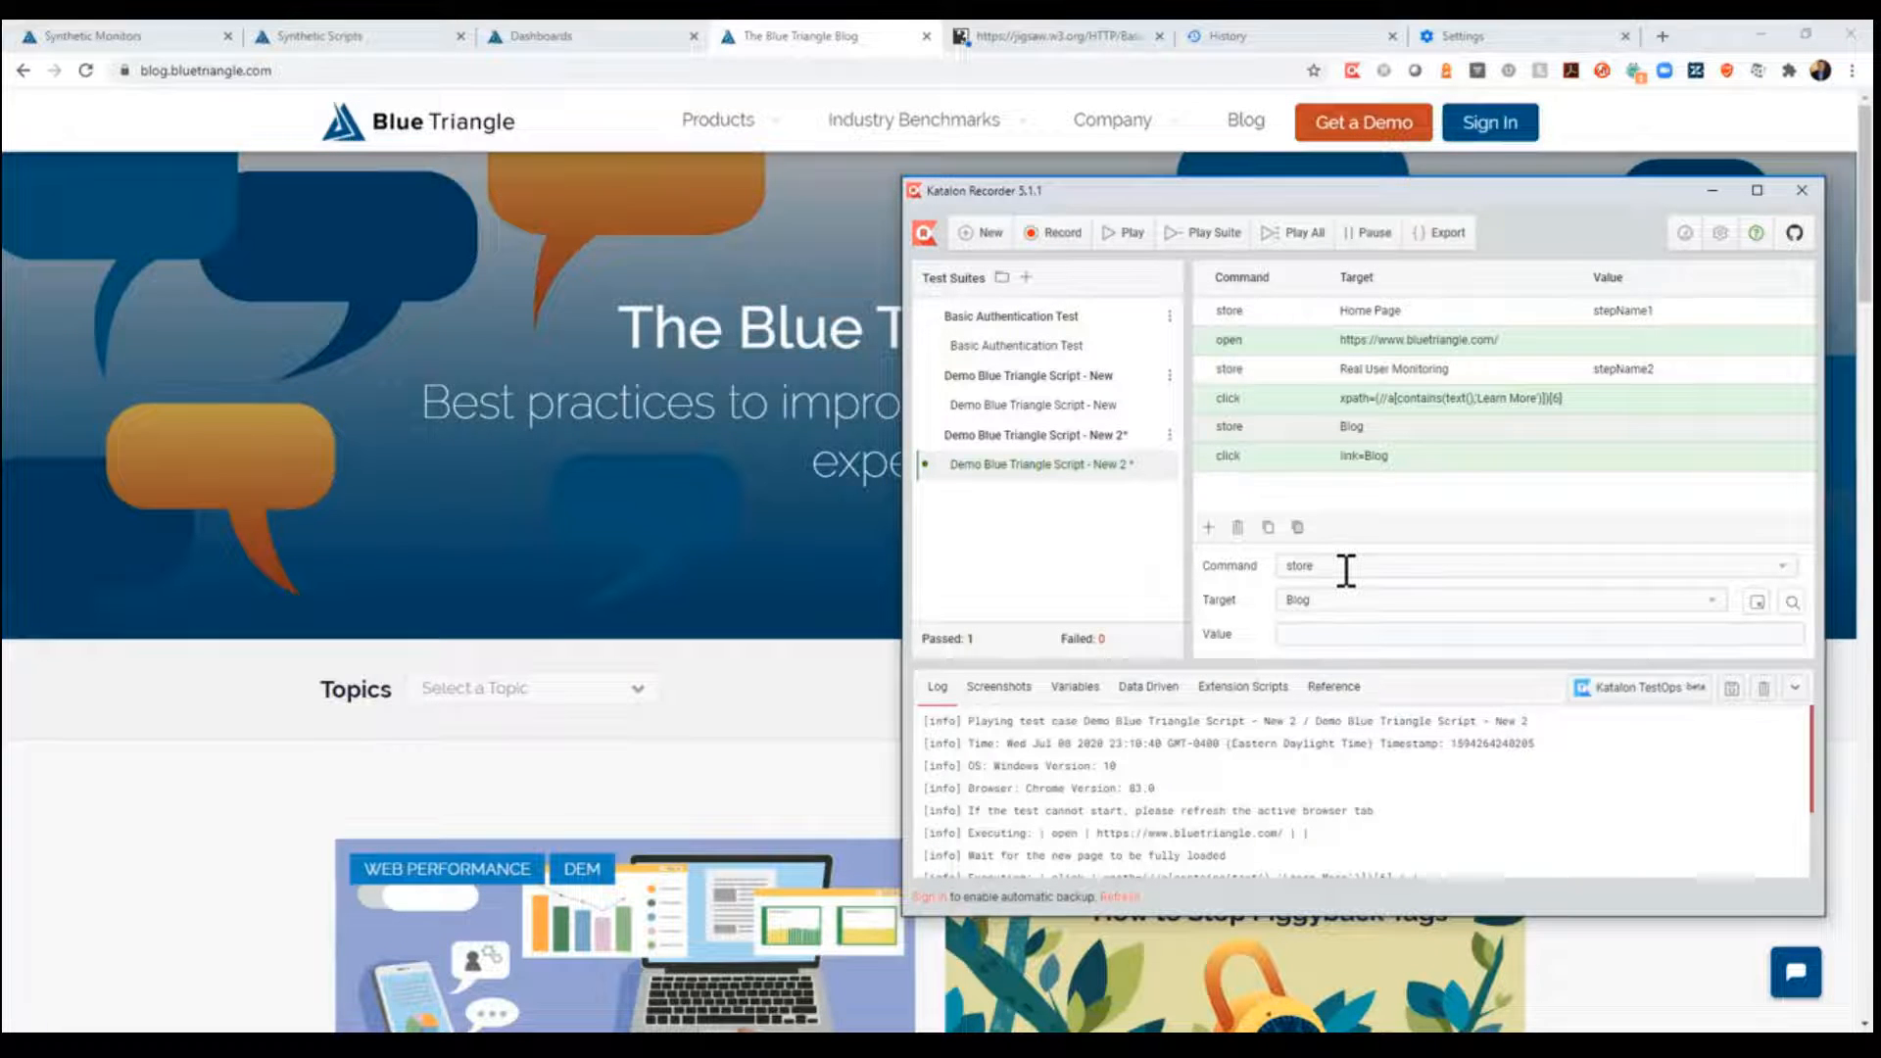
{"action": "key", "text": "Tab"}
{"action": "type", "text": "s"}
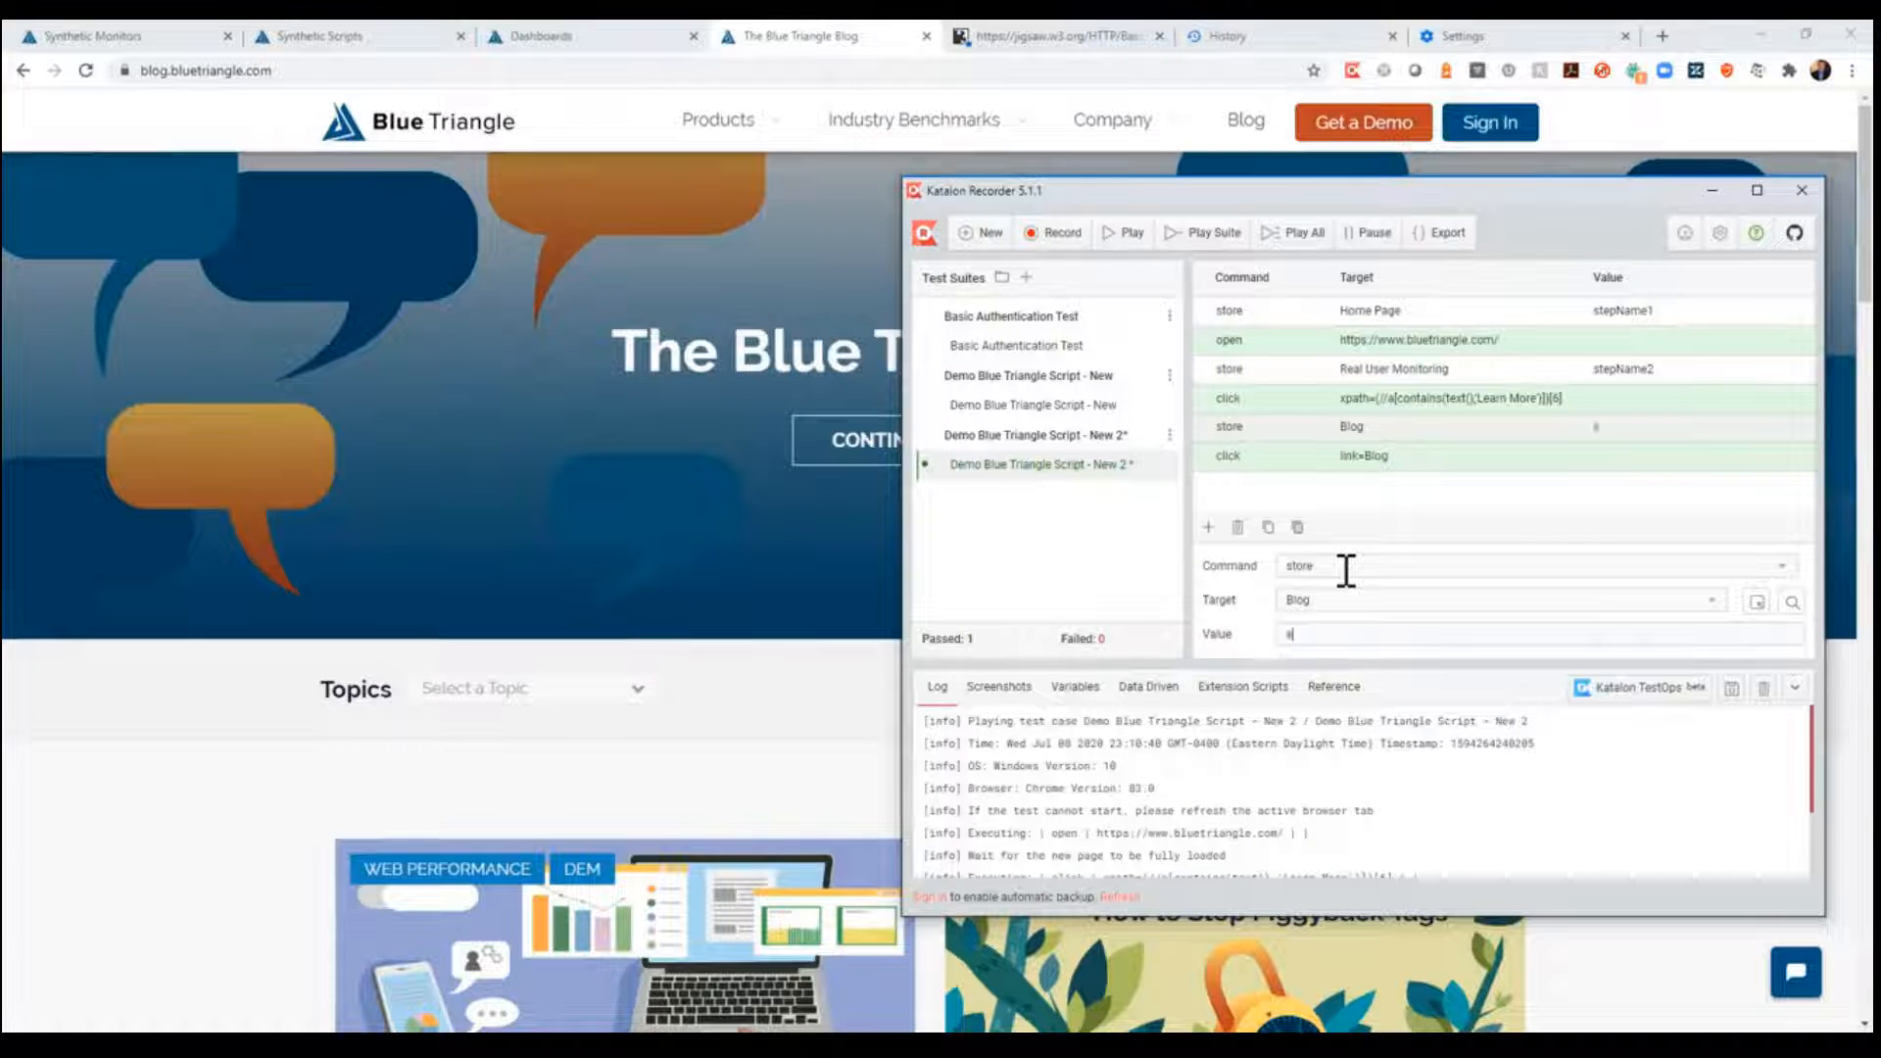
{"action": "type", "text": "tepName3"}
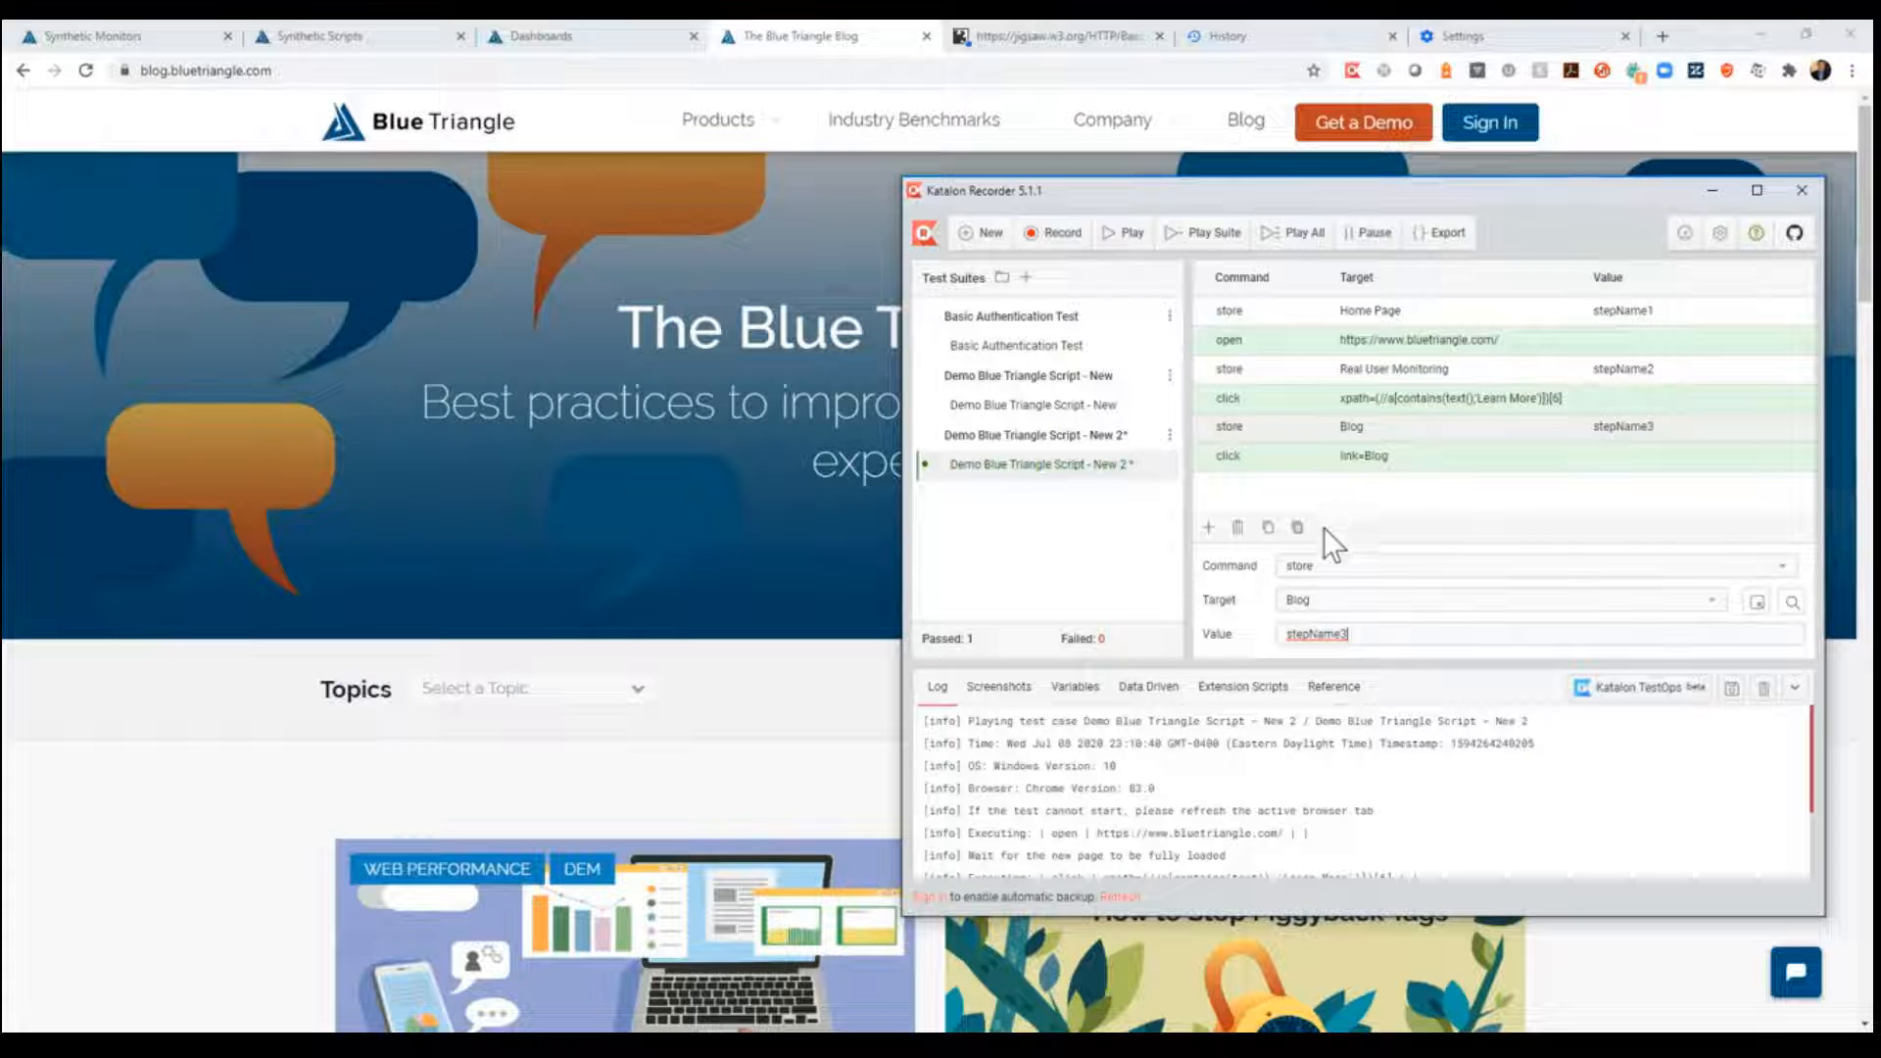
{"action": "left_click", "coordinate": [1134, 238]}
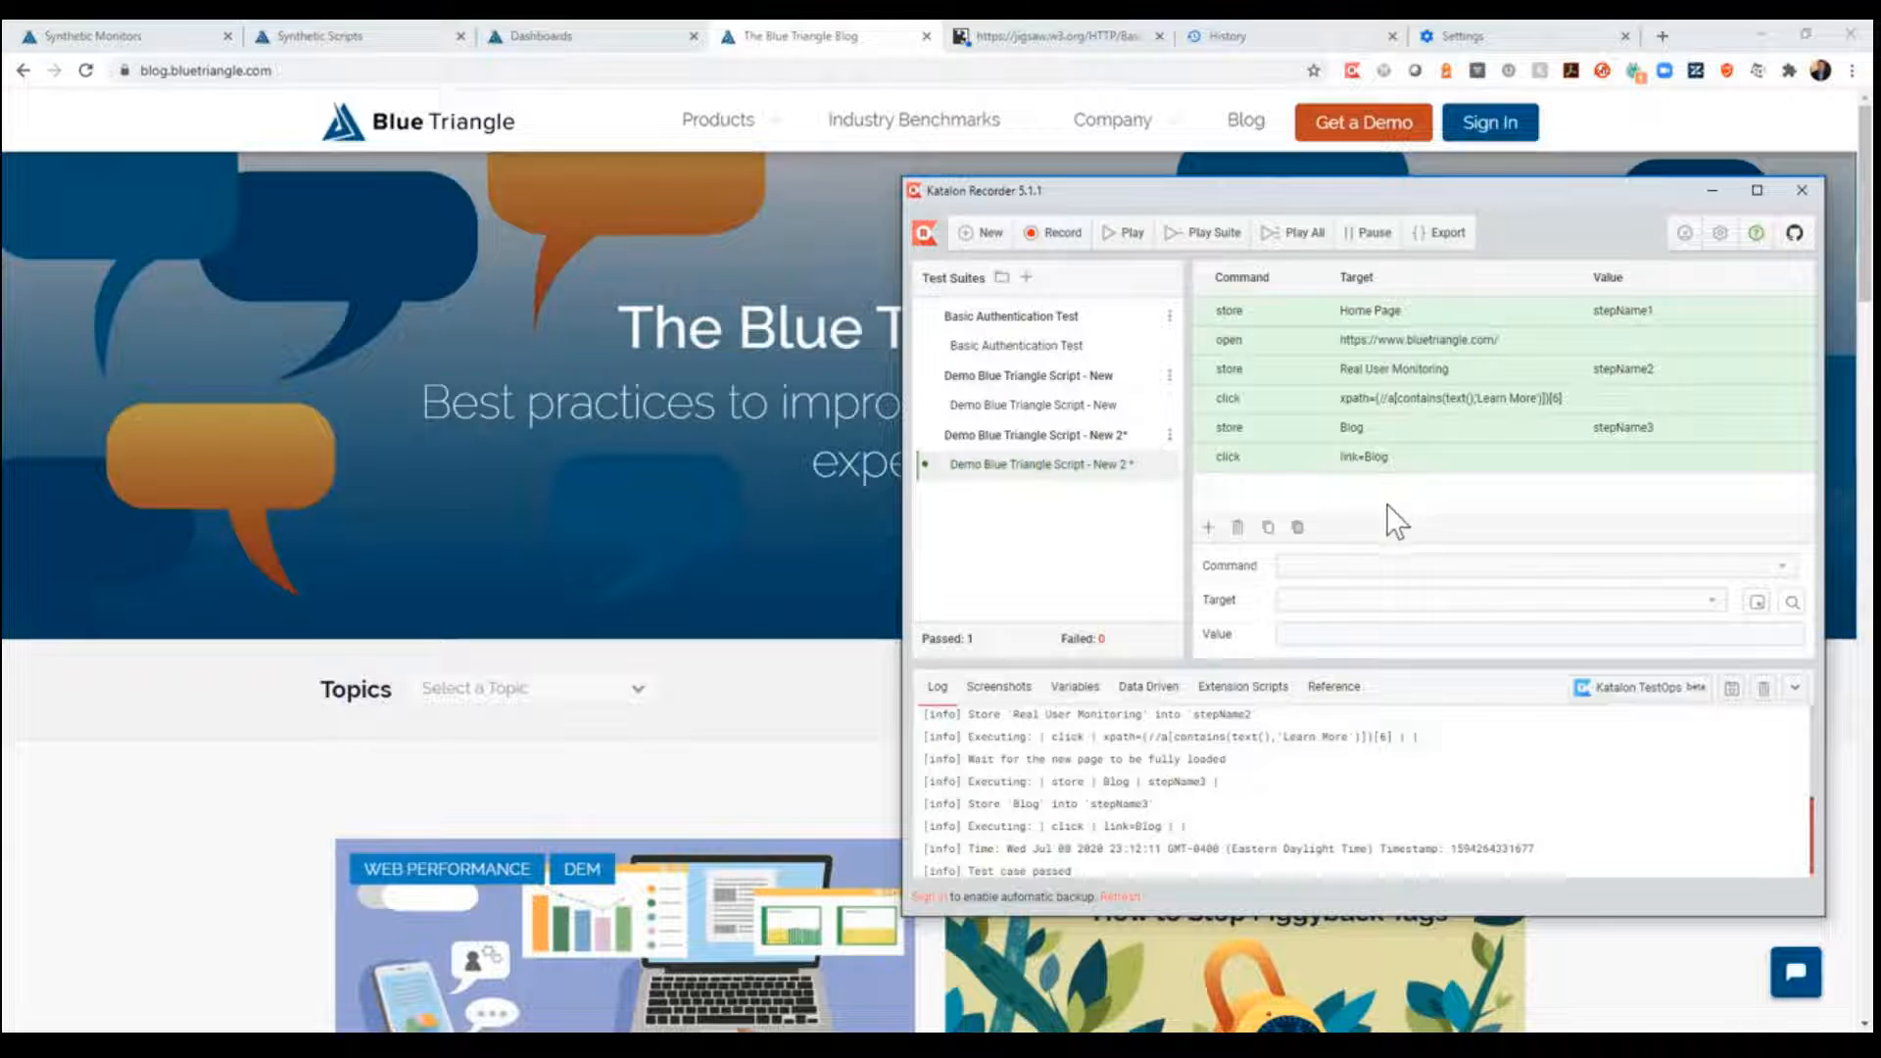
- Save the test suite as "Demo Blue Triangle Script - New 2" in Multipage Synthetic Monitoring > Multi-Step Scripts > Examples under OneDrive Documents, replacing the existing file
{"action": "left_click", "coordinate": [1170, 434]}
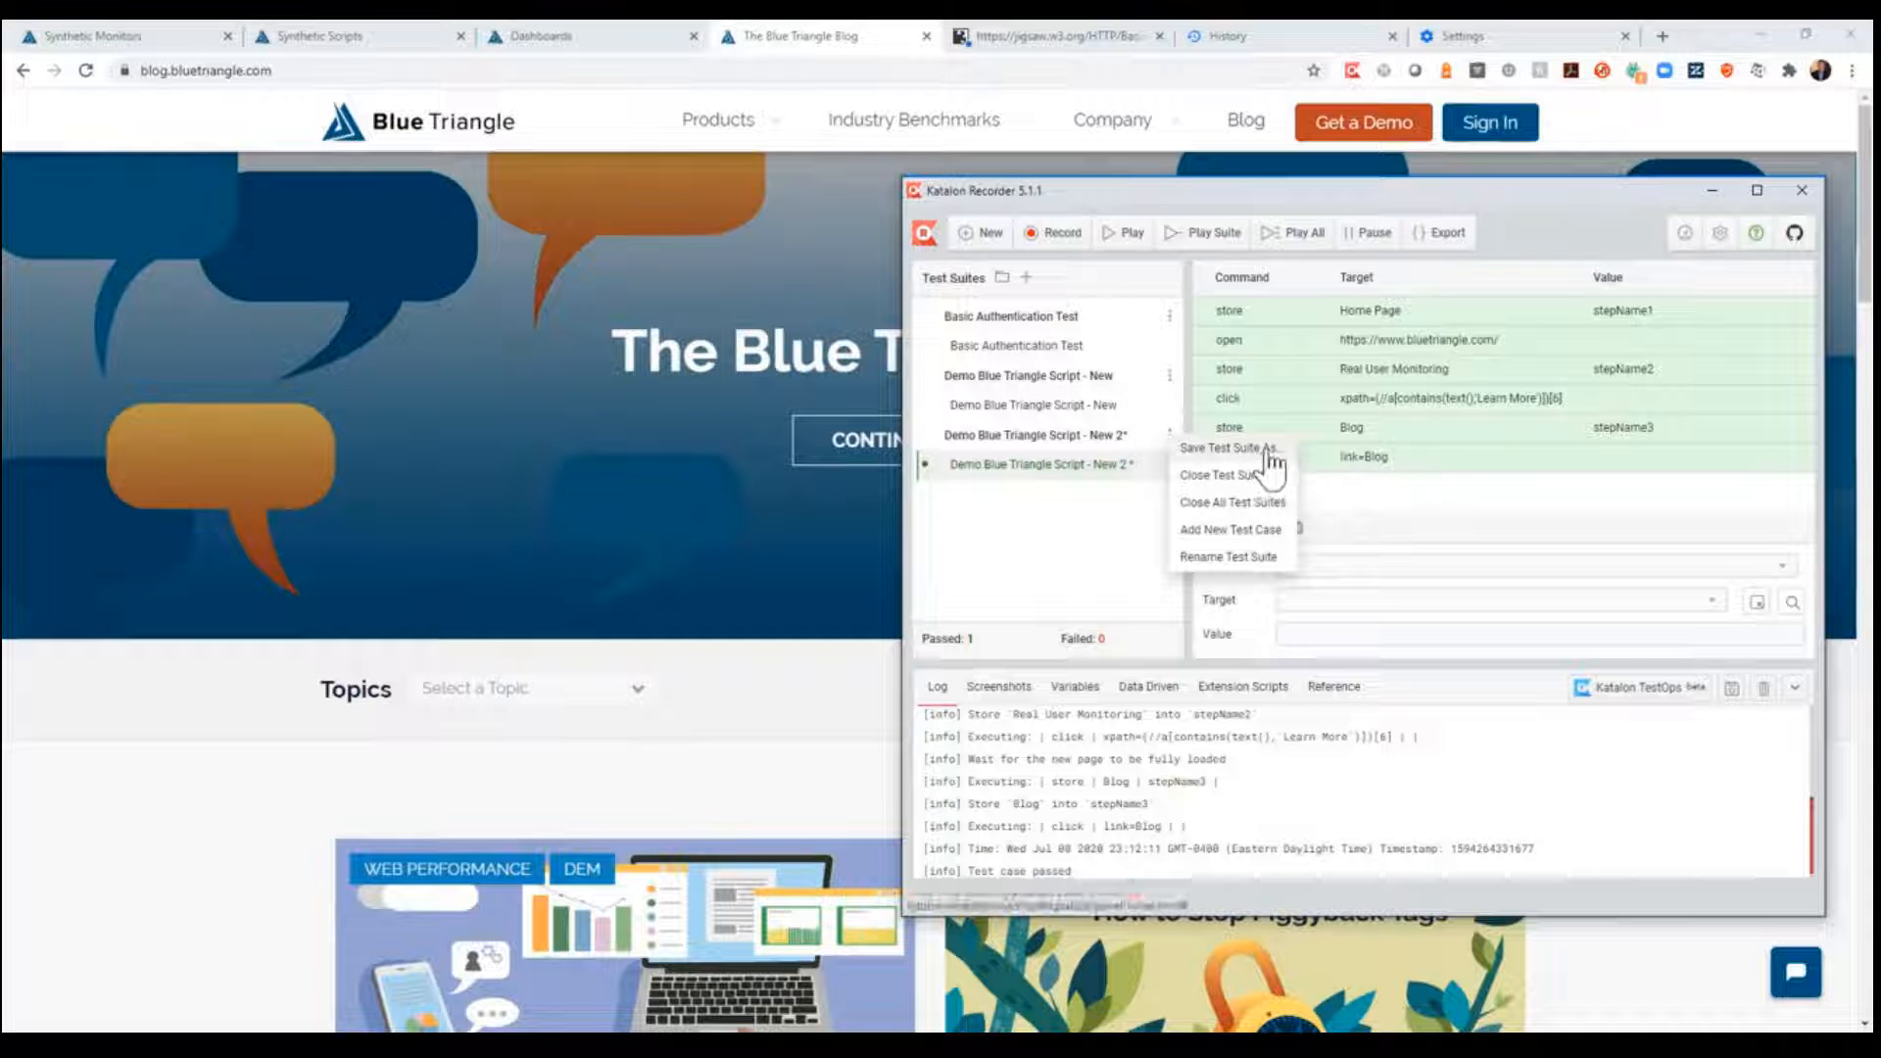
{"action": "left_click", "coordinate": [1233, 448]}
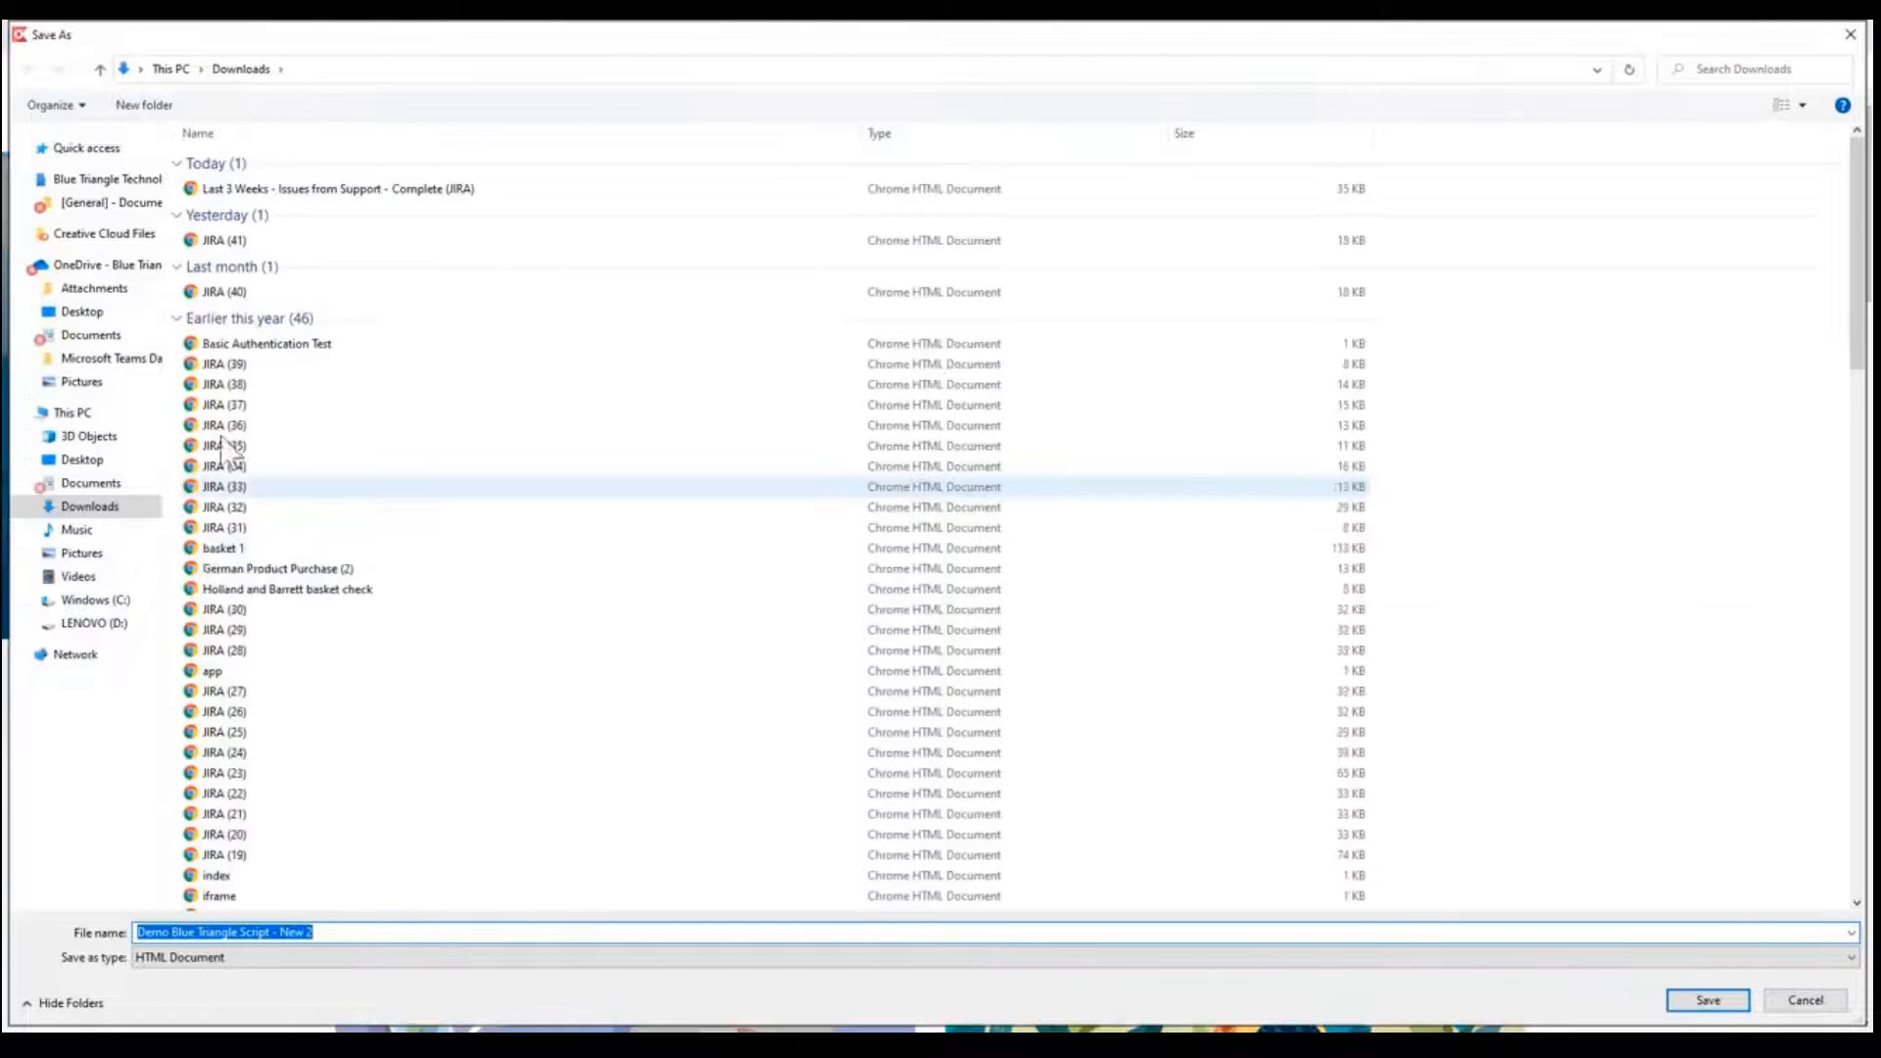
{"action": "left_click", "coordinate": [88, 335]}
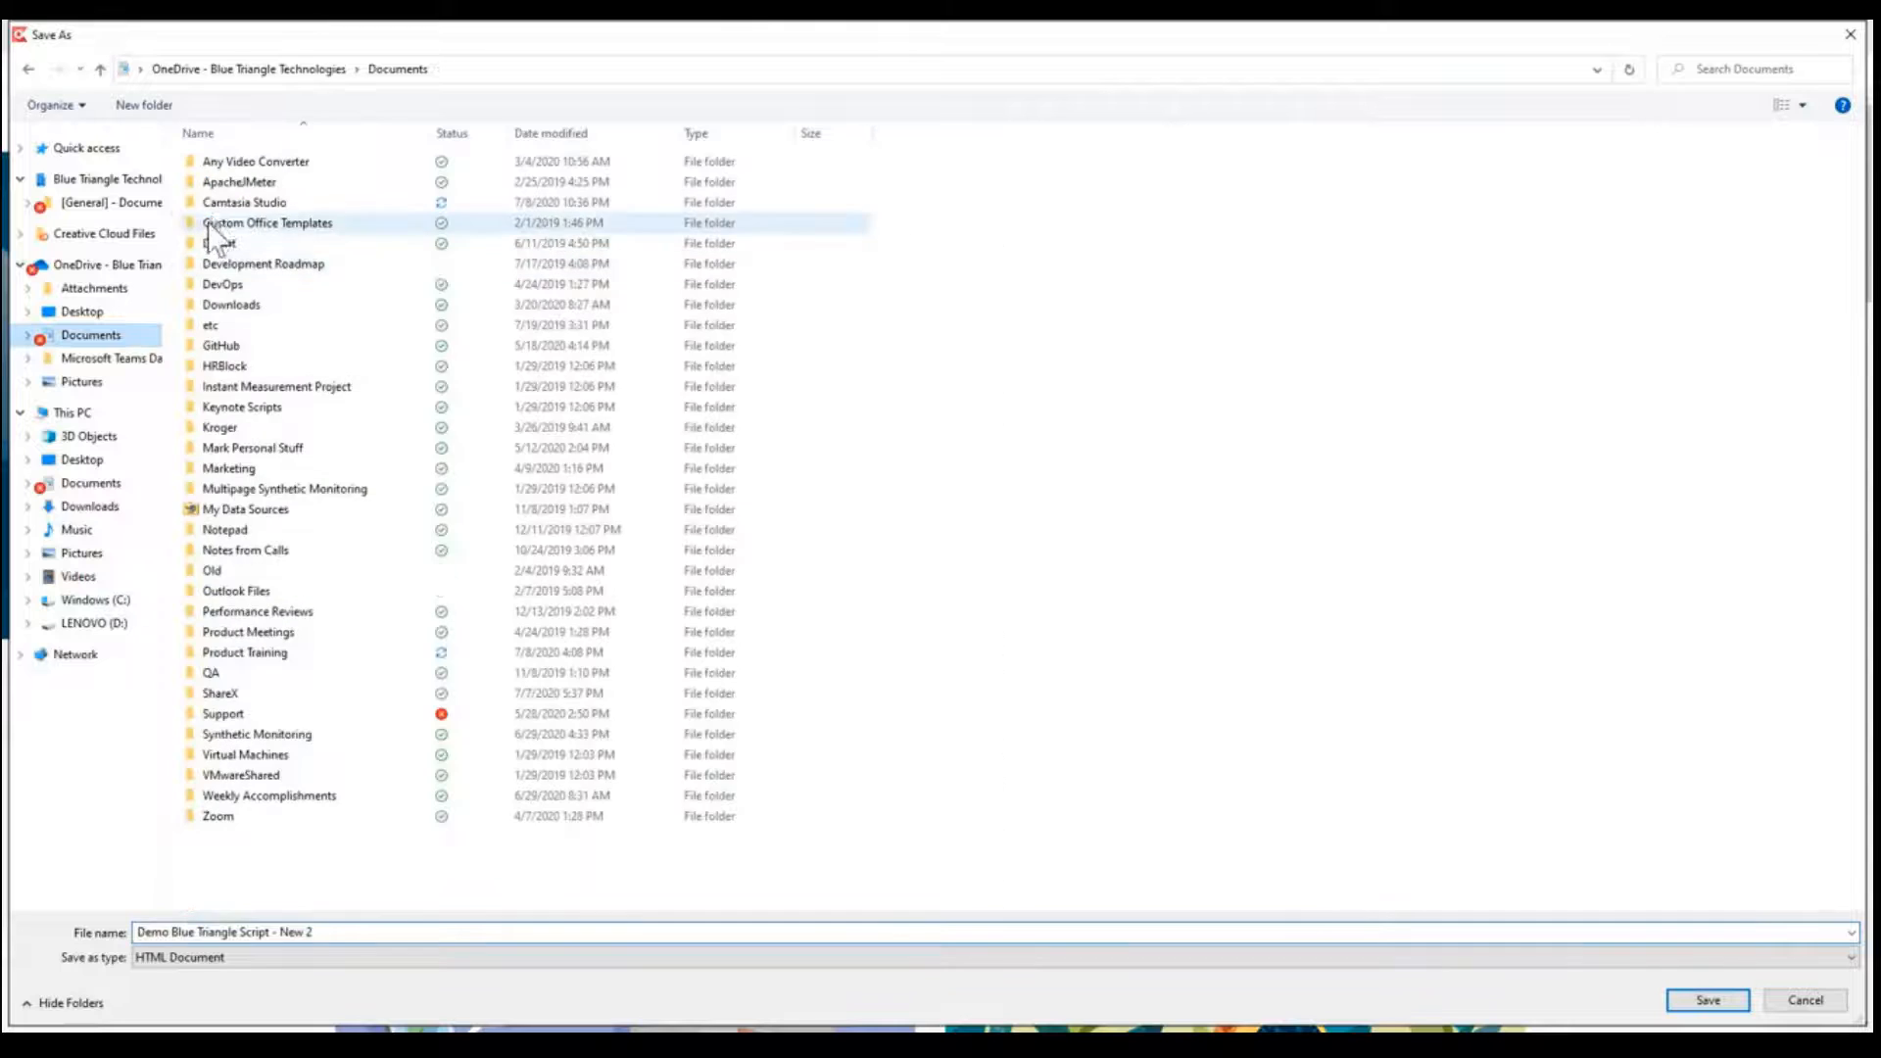
{"action": "double_click", "coordinate": [298, 490]}
{"action": "double_click", "coordinate": [256, 162]}
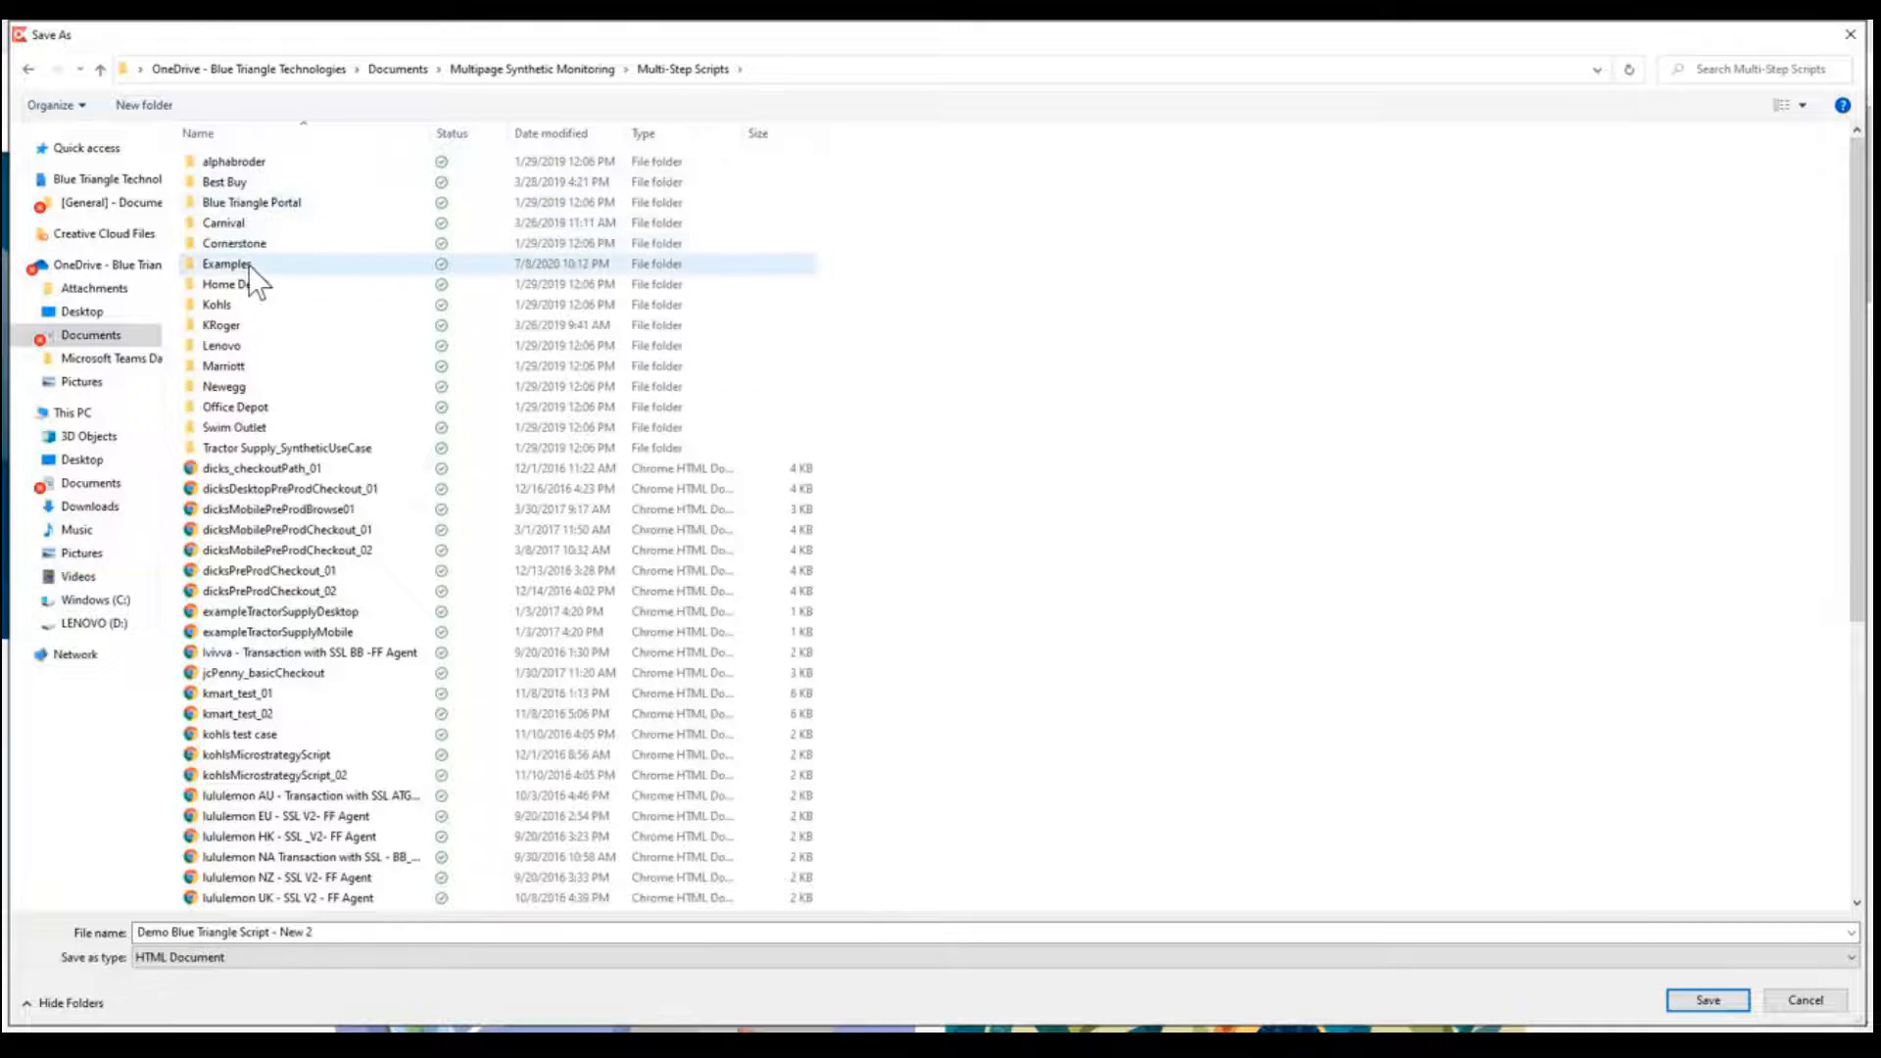
{"action": "double_click", "coordinate": [245, 265]}
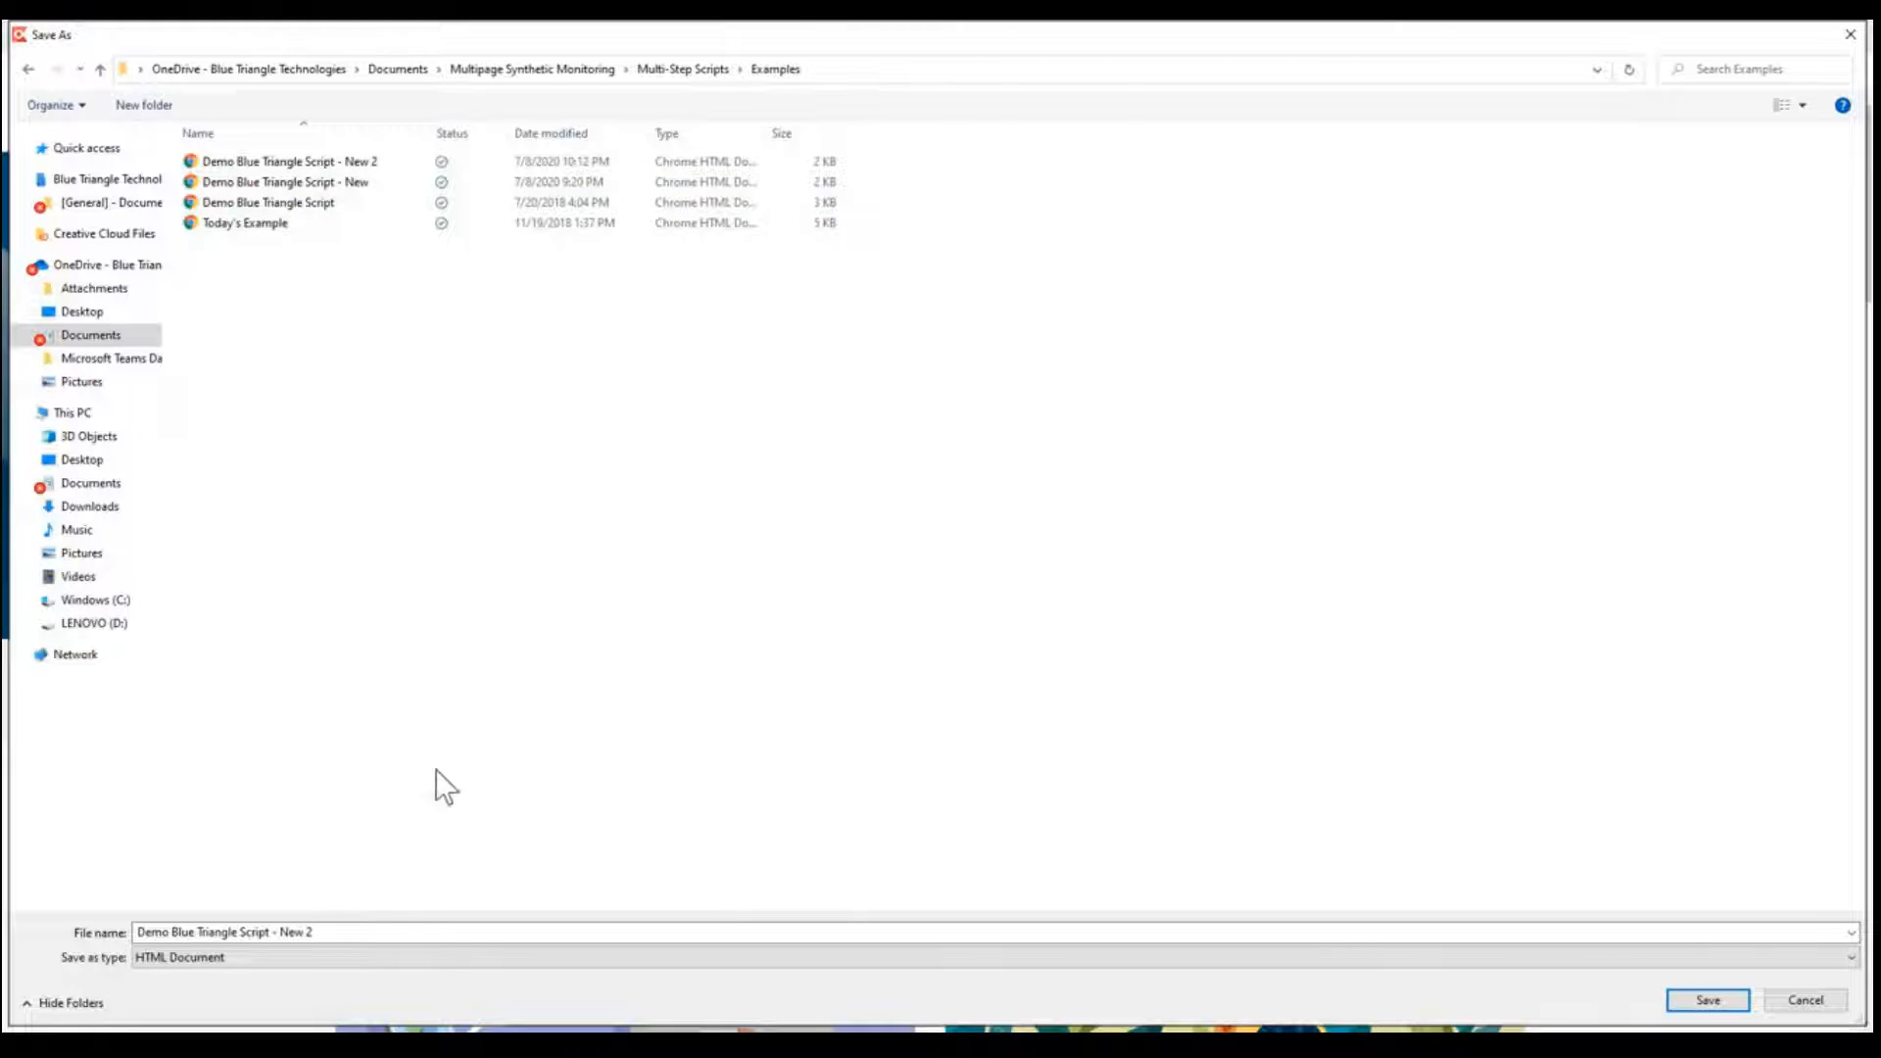
{"action": "left_click", "coordinate": [338, 931]}
{"action": "left_click", "coordinate": [351, 932]}
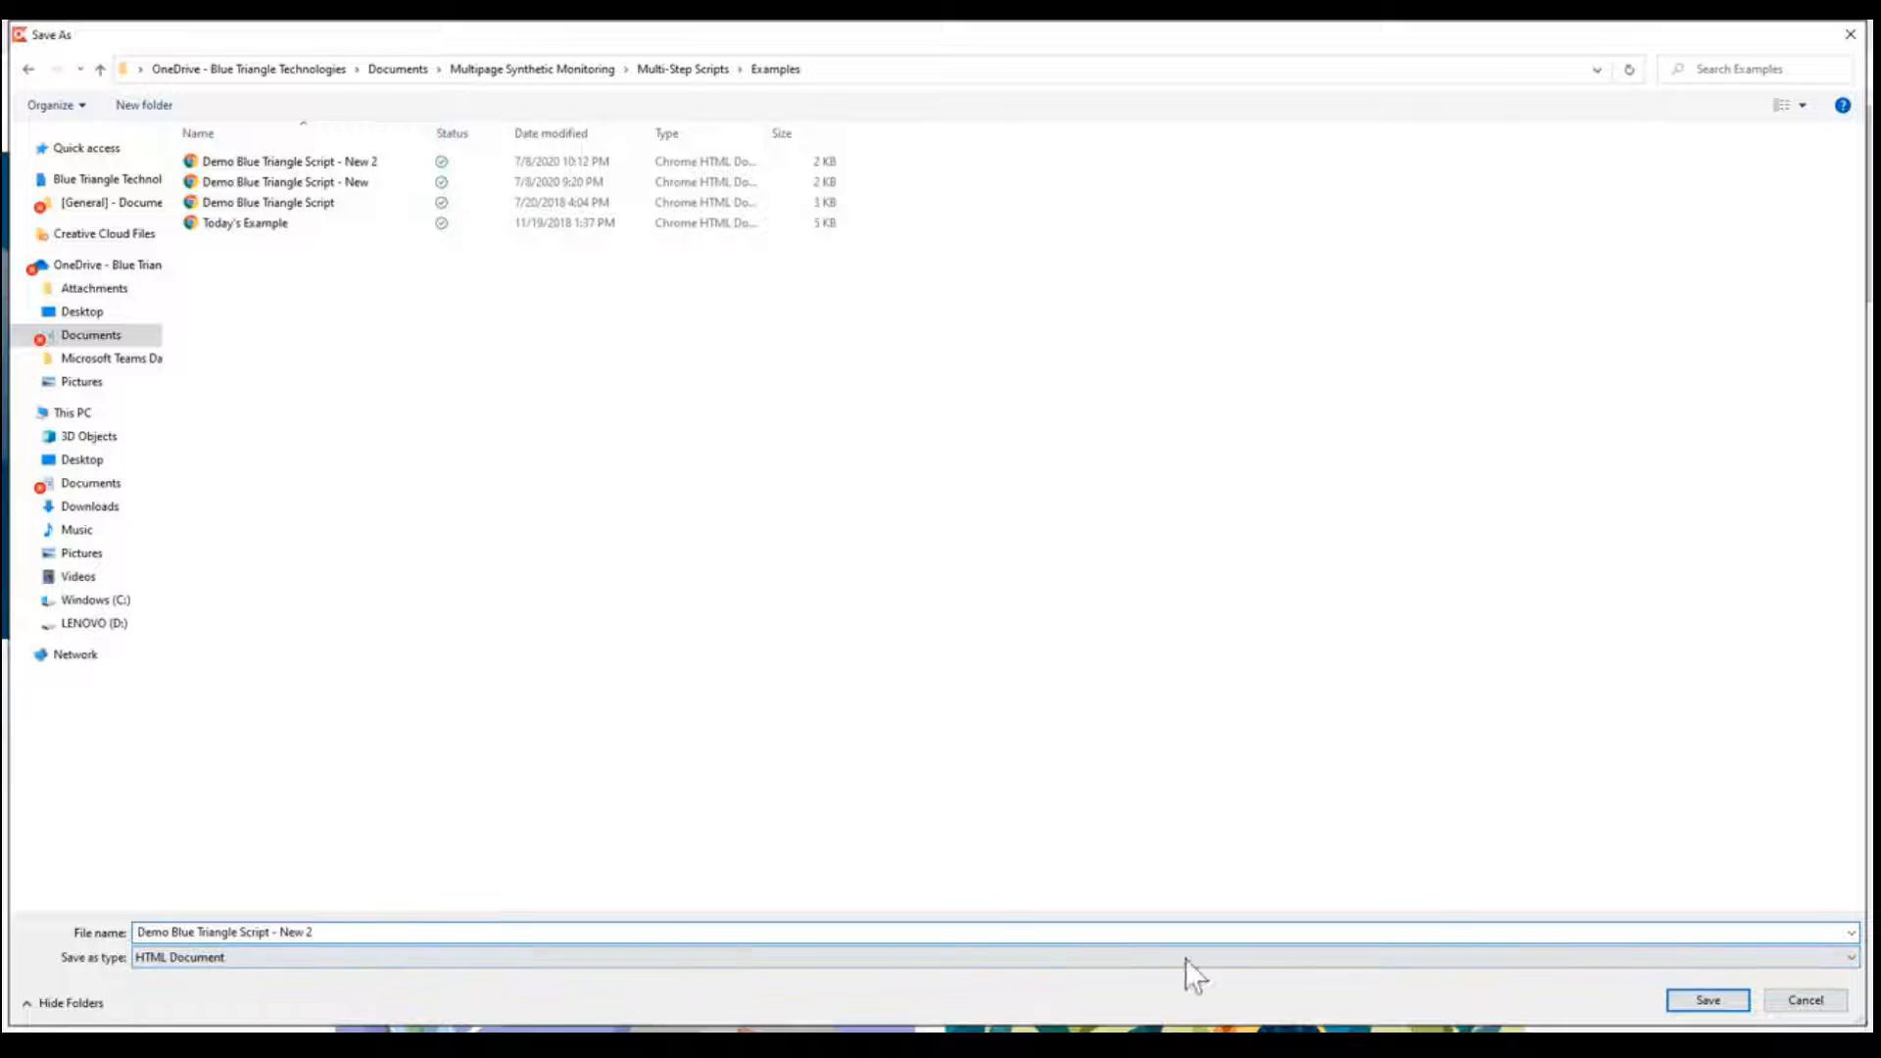
{"action": "left_click", "coordinate": [1725, 1003]}
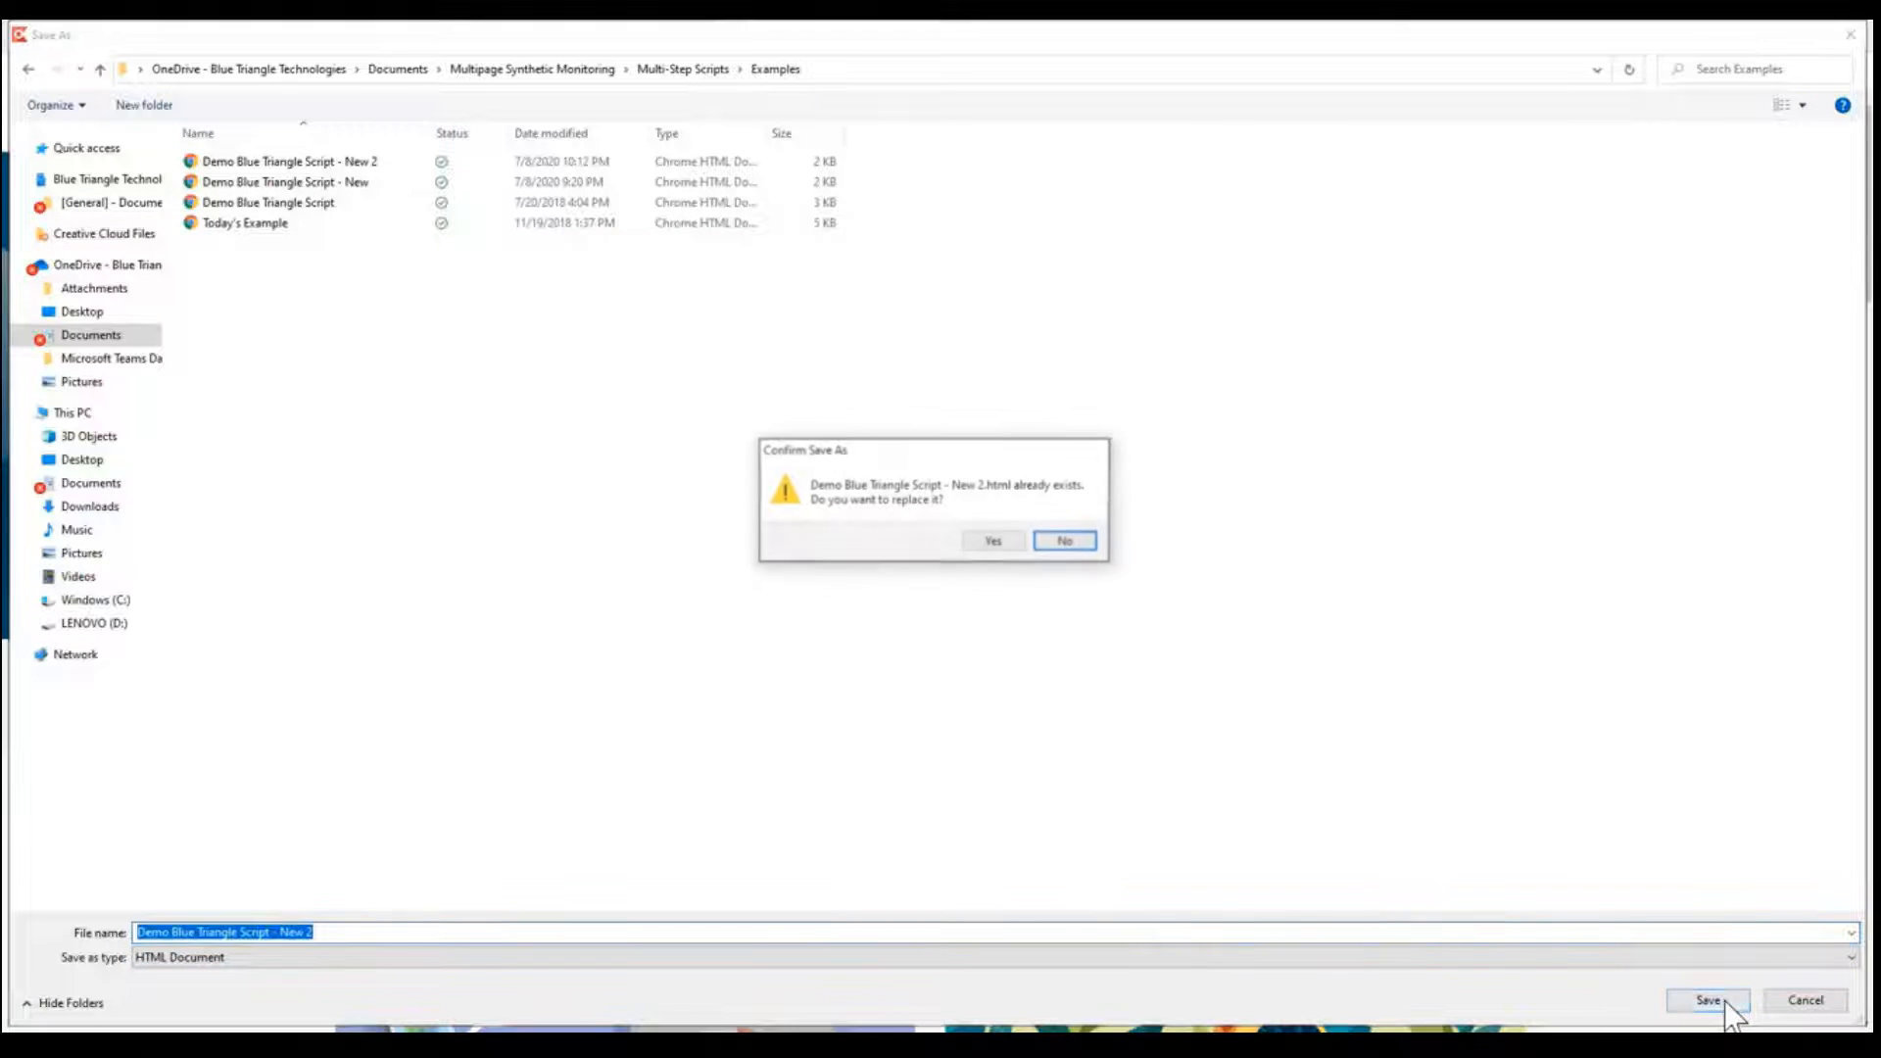
{"action": "left_click", "coordinate": [1005, 541]}
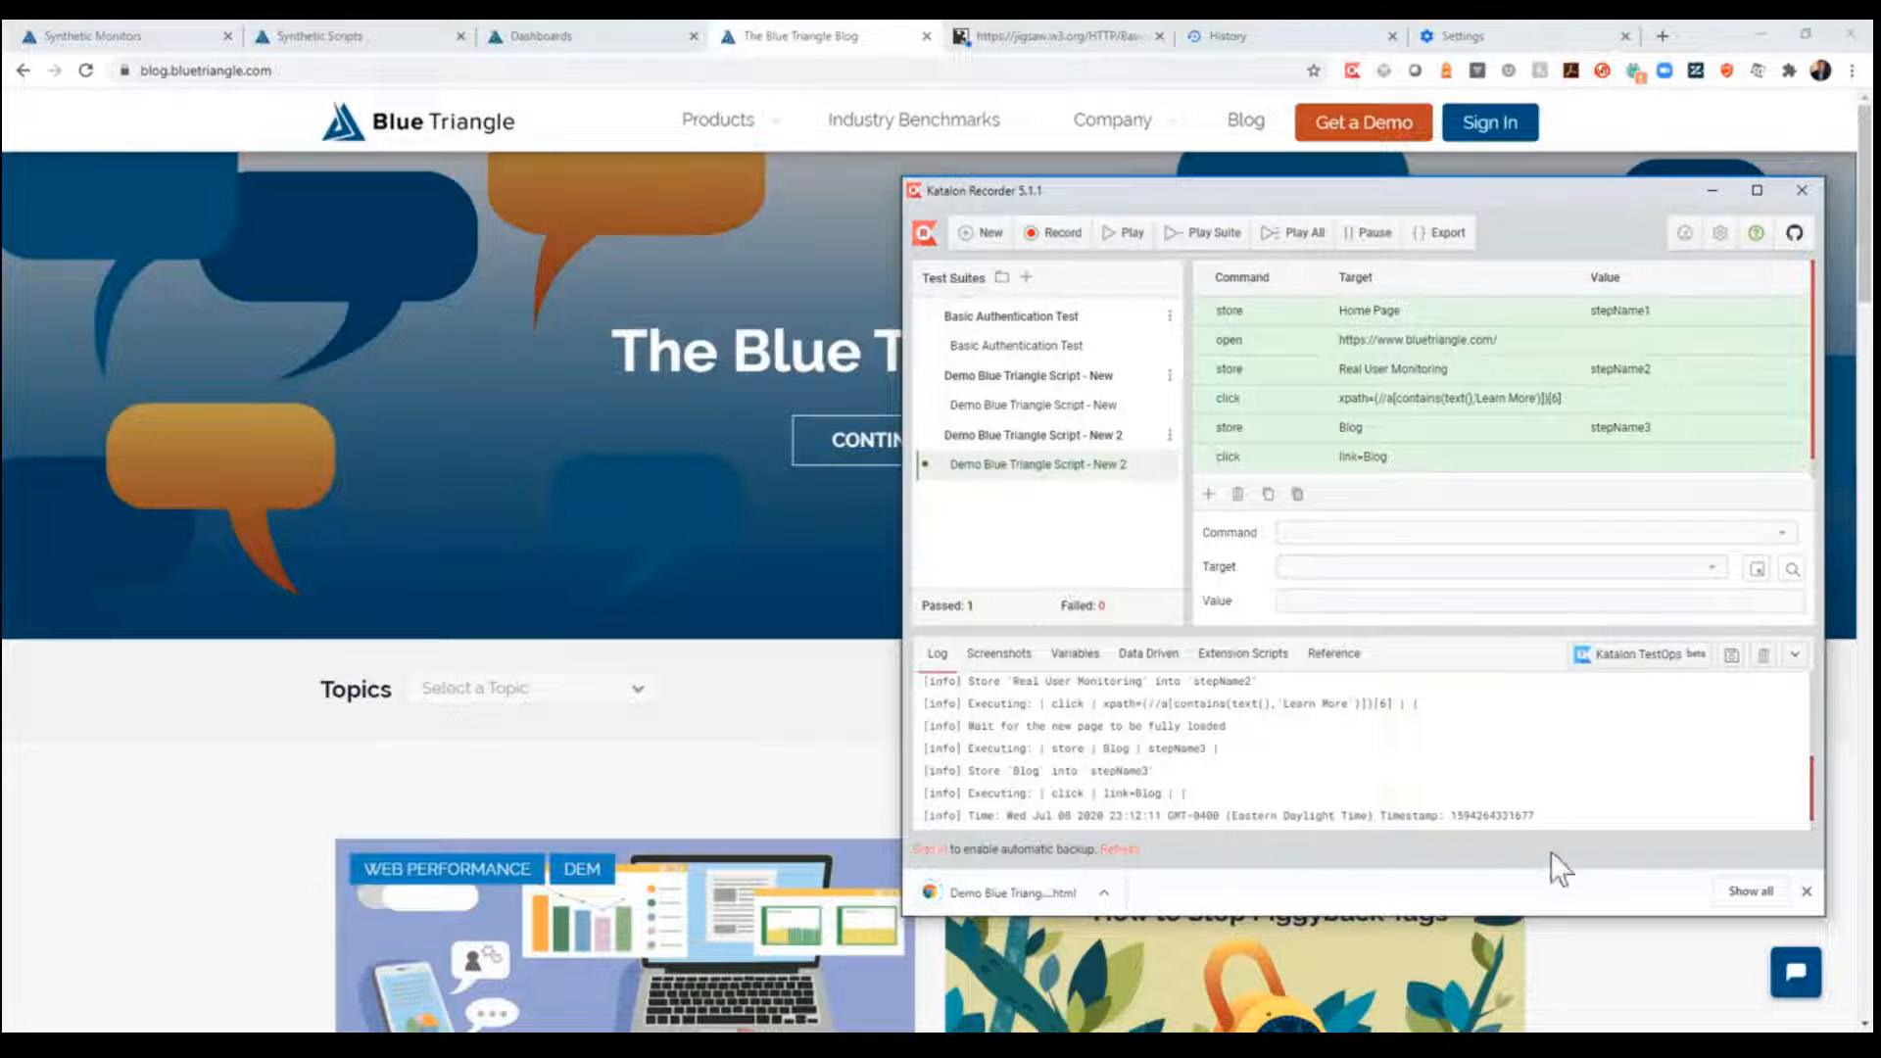
{"action": "left_click", "coordinate": [1808, 892]}
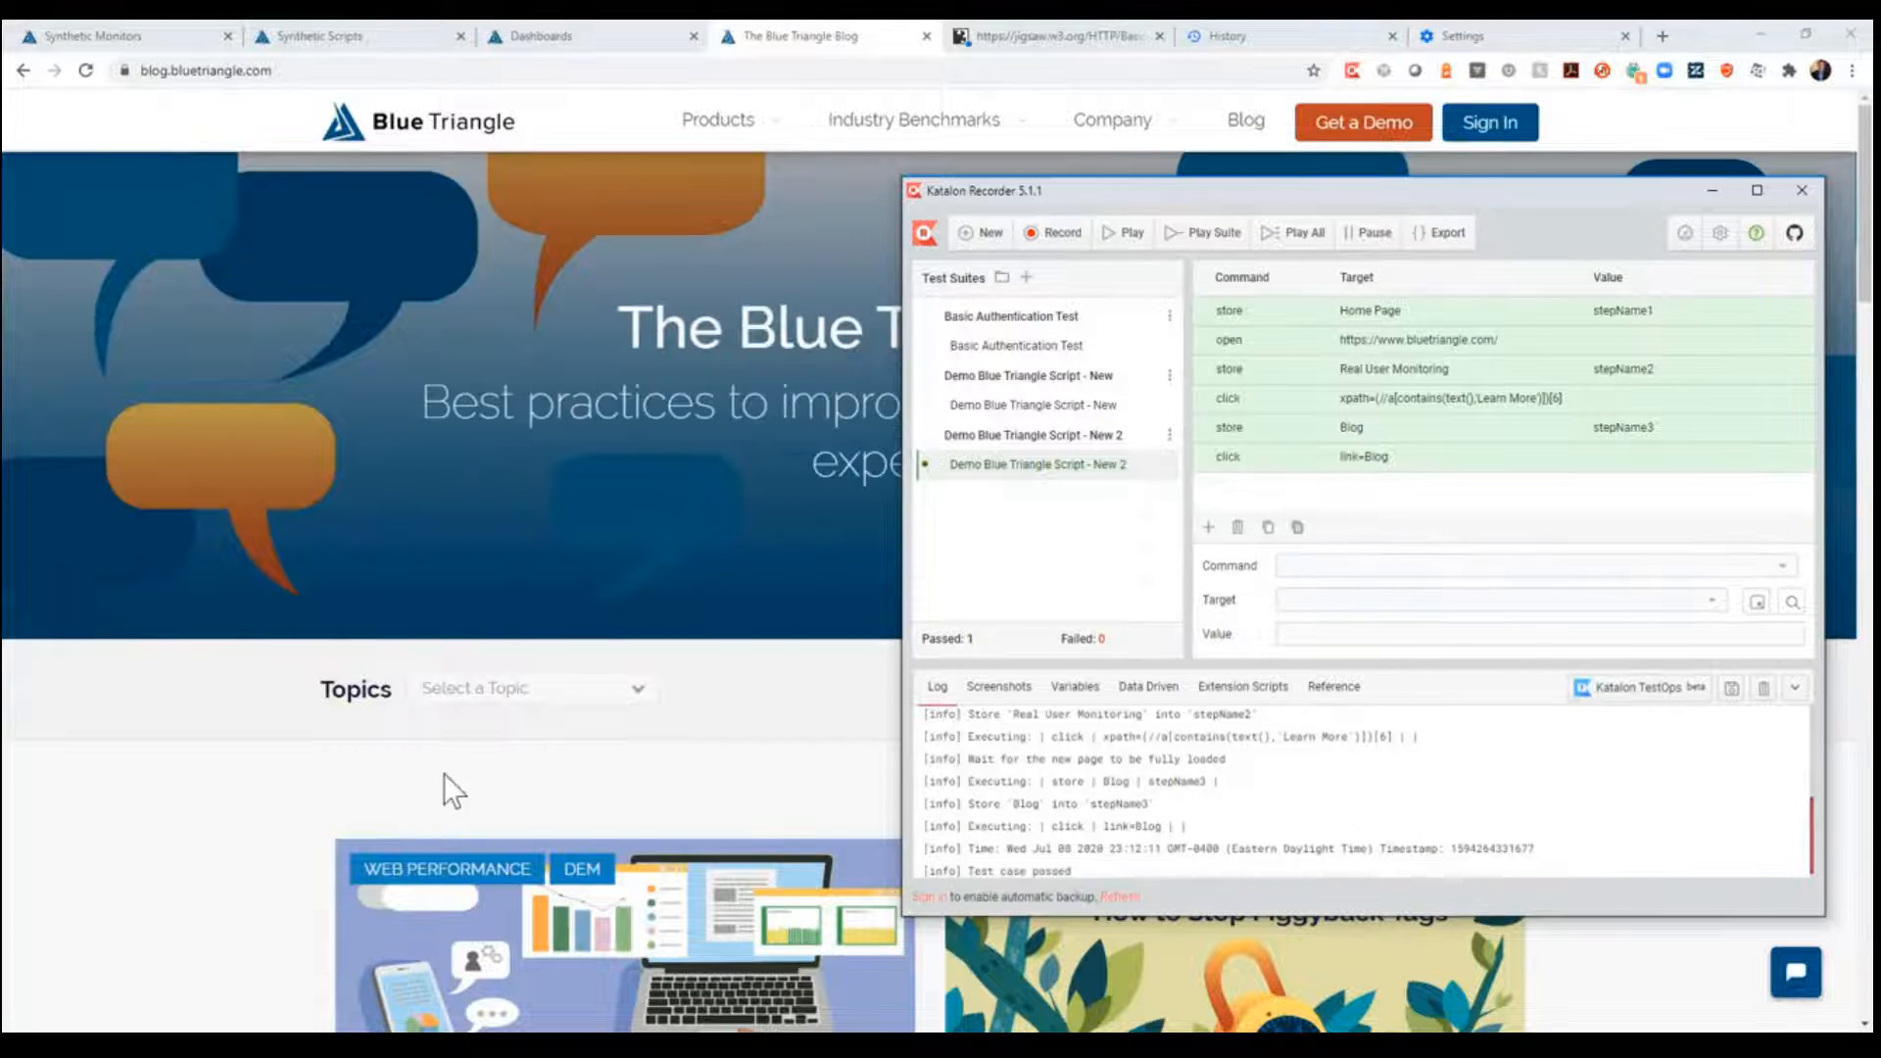
- In the Blue Triangle portal, start a new synthetic script by uploading the Selenium IDE file "Demo Blue Triangle Script - New 2"
{"action": "left_click", "coordinate": [356, 44]}
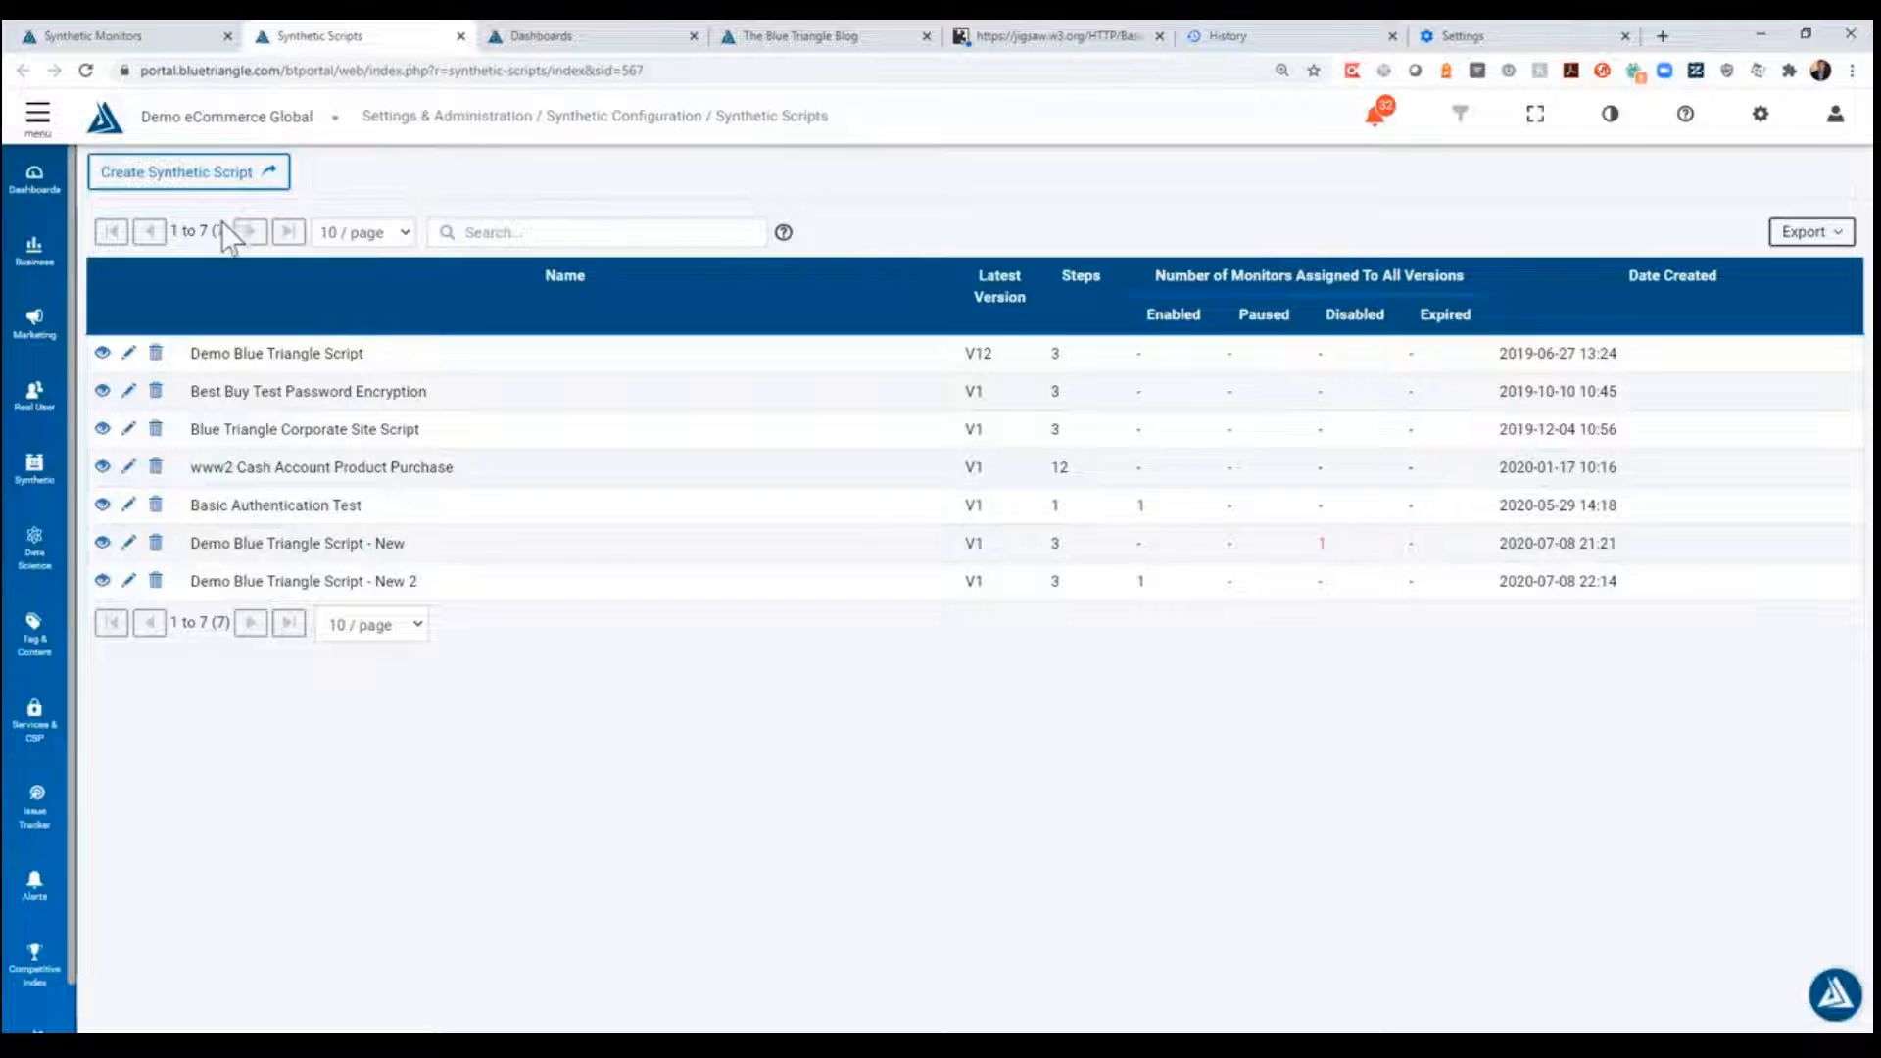
{"action": "left_click", "coordinate": [266, 182]}
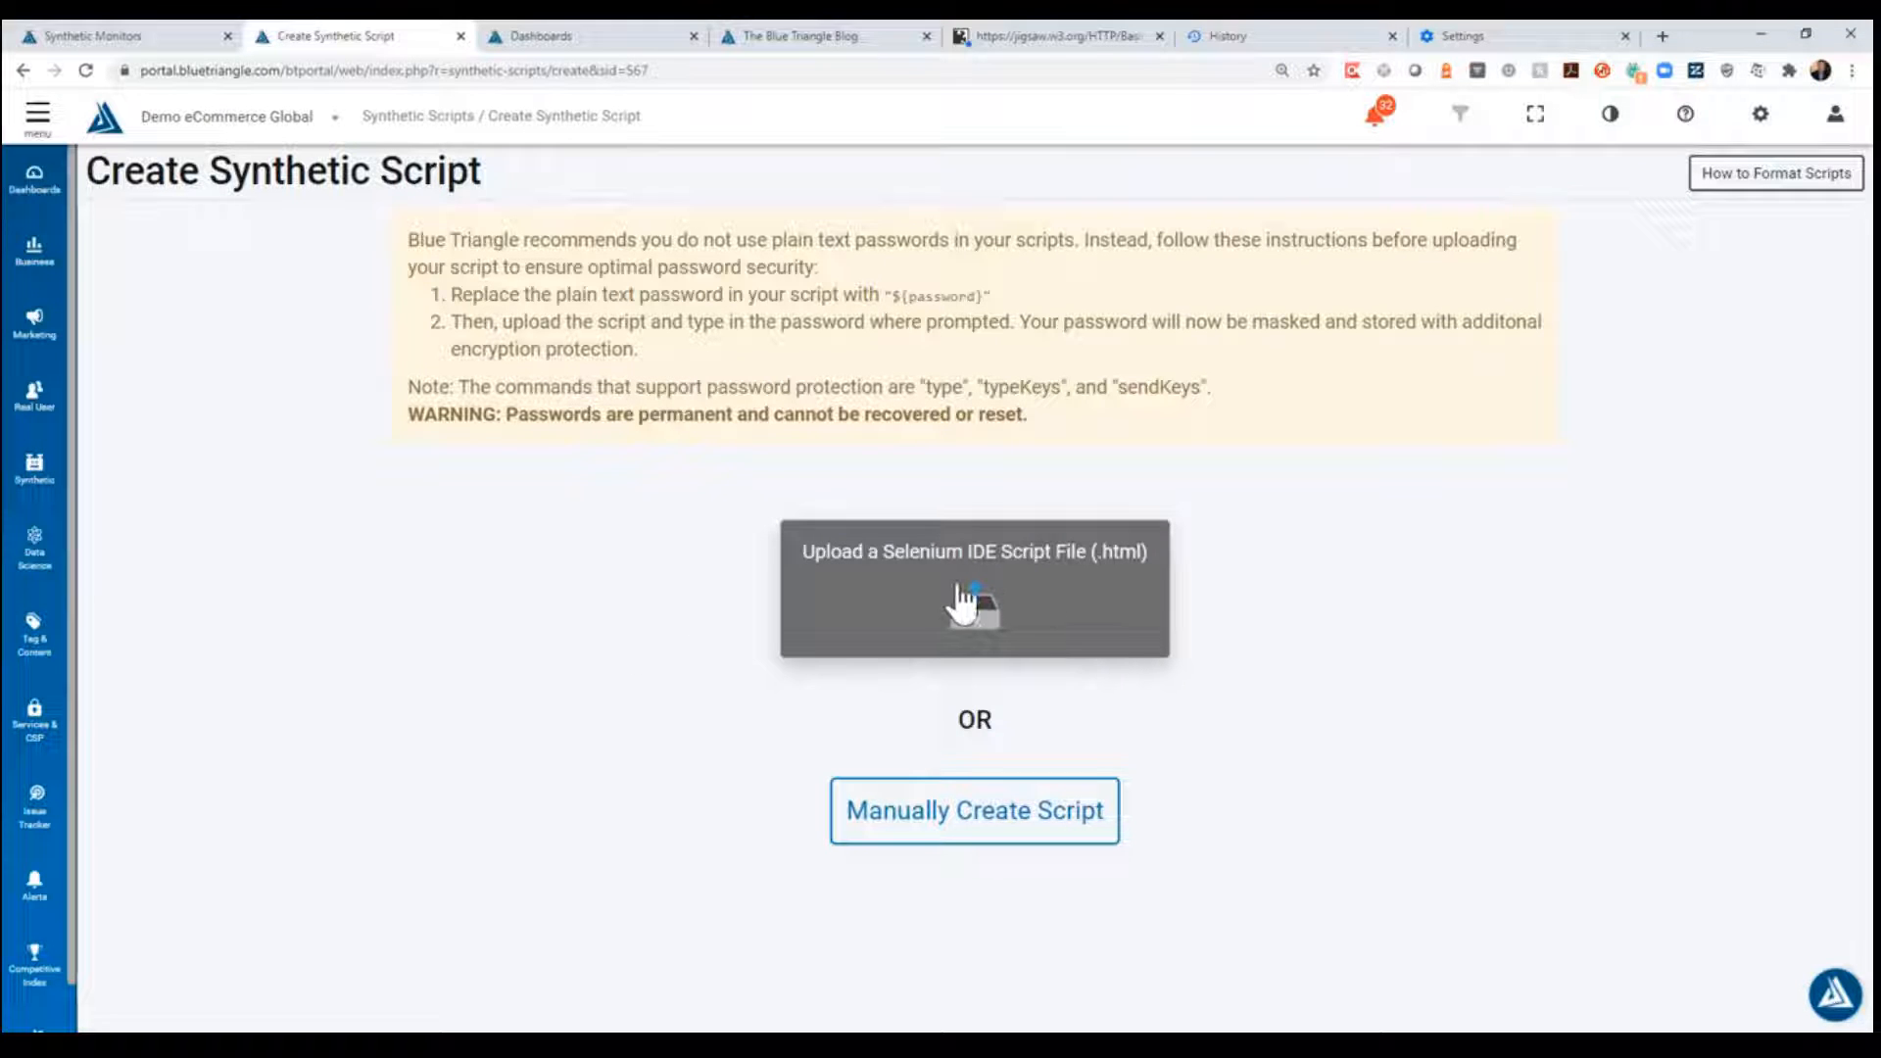
{"action": "left_click", "coordinate": [1068, 576]}
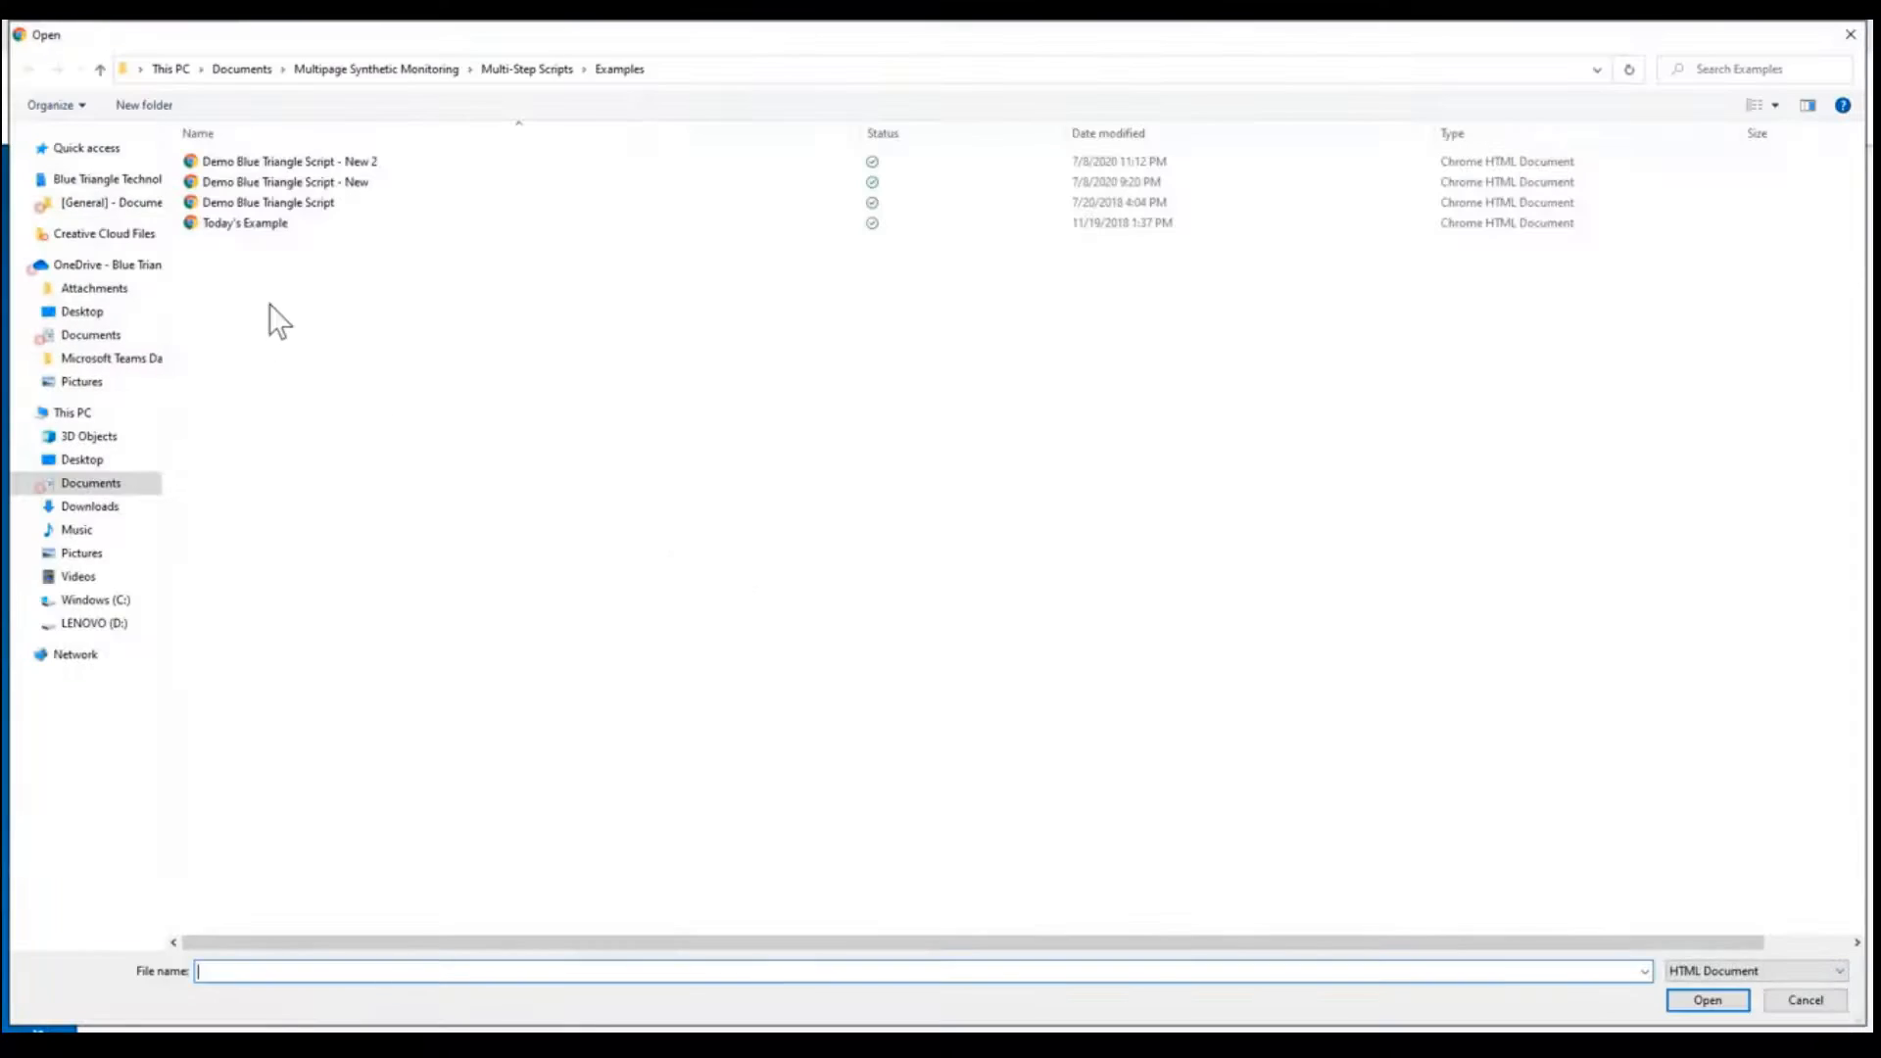
{"action": "left_click", "coordinate": [348, 163]}
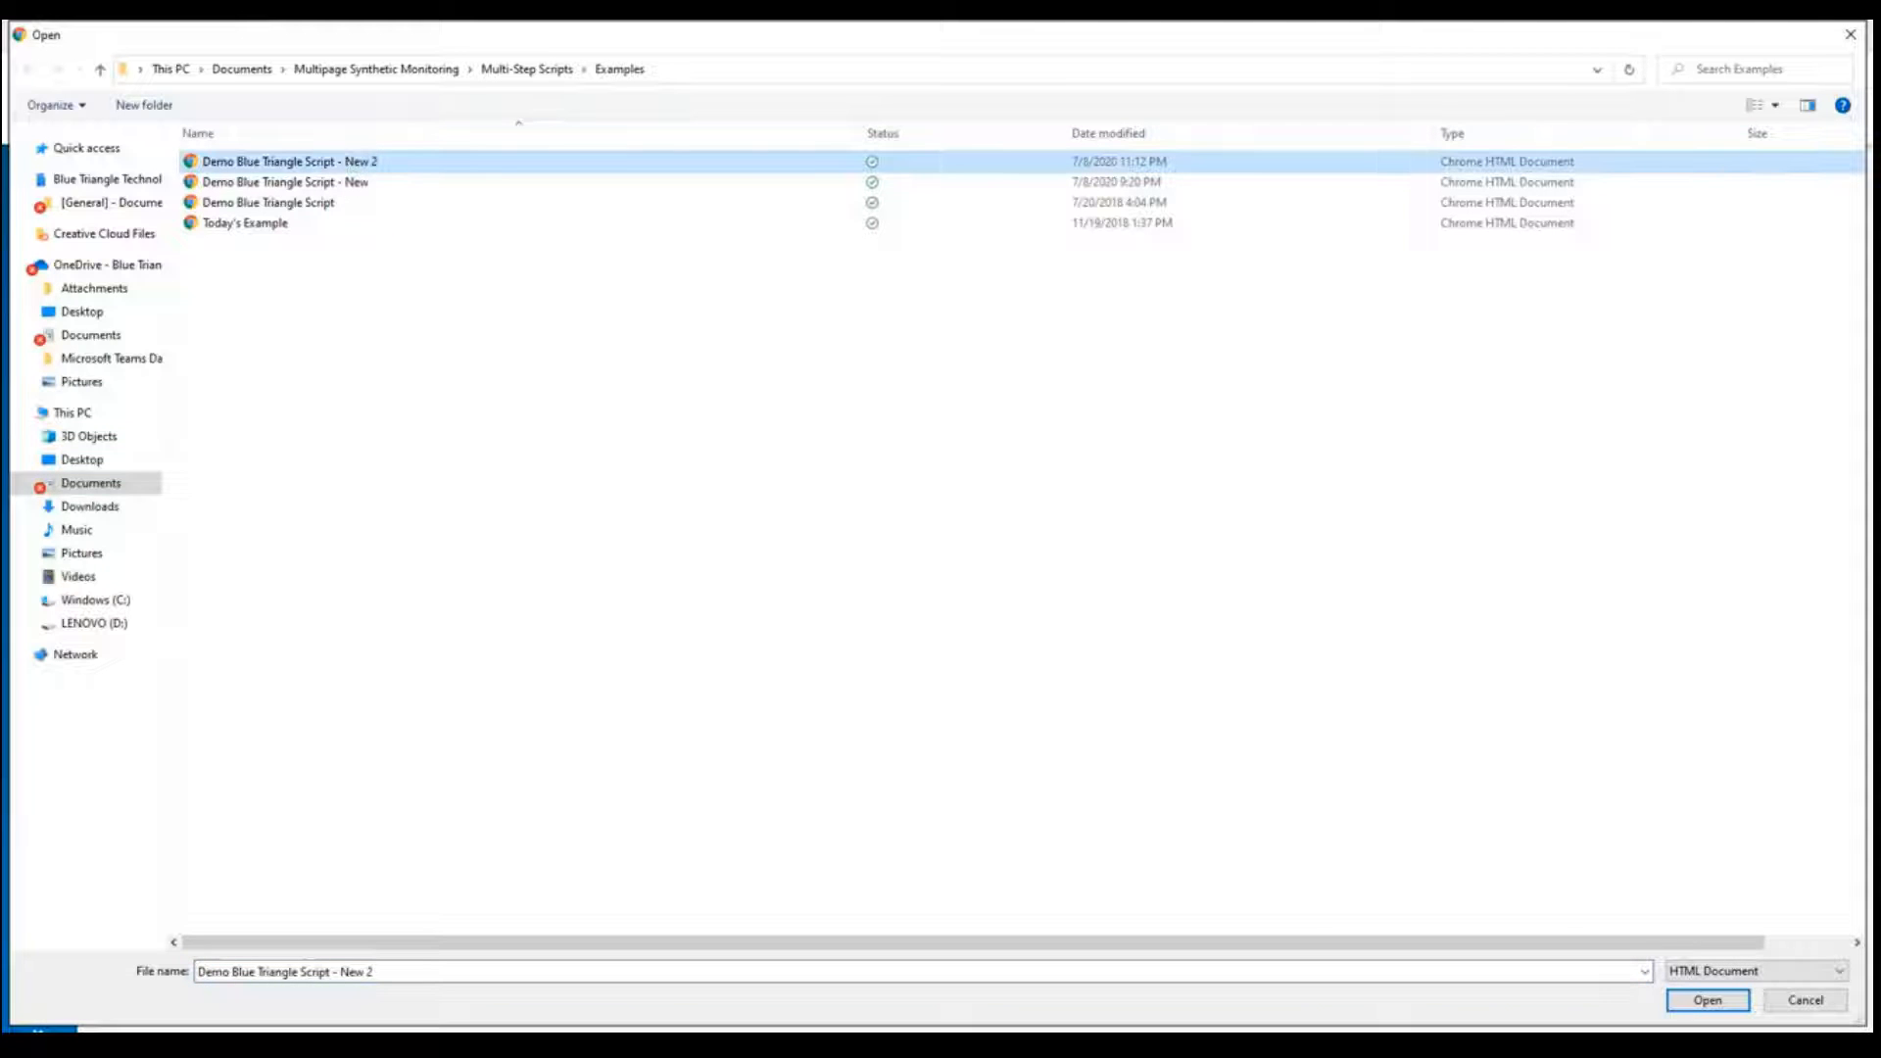
{"action": "left_click", "coordinate": [1710, 999]}
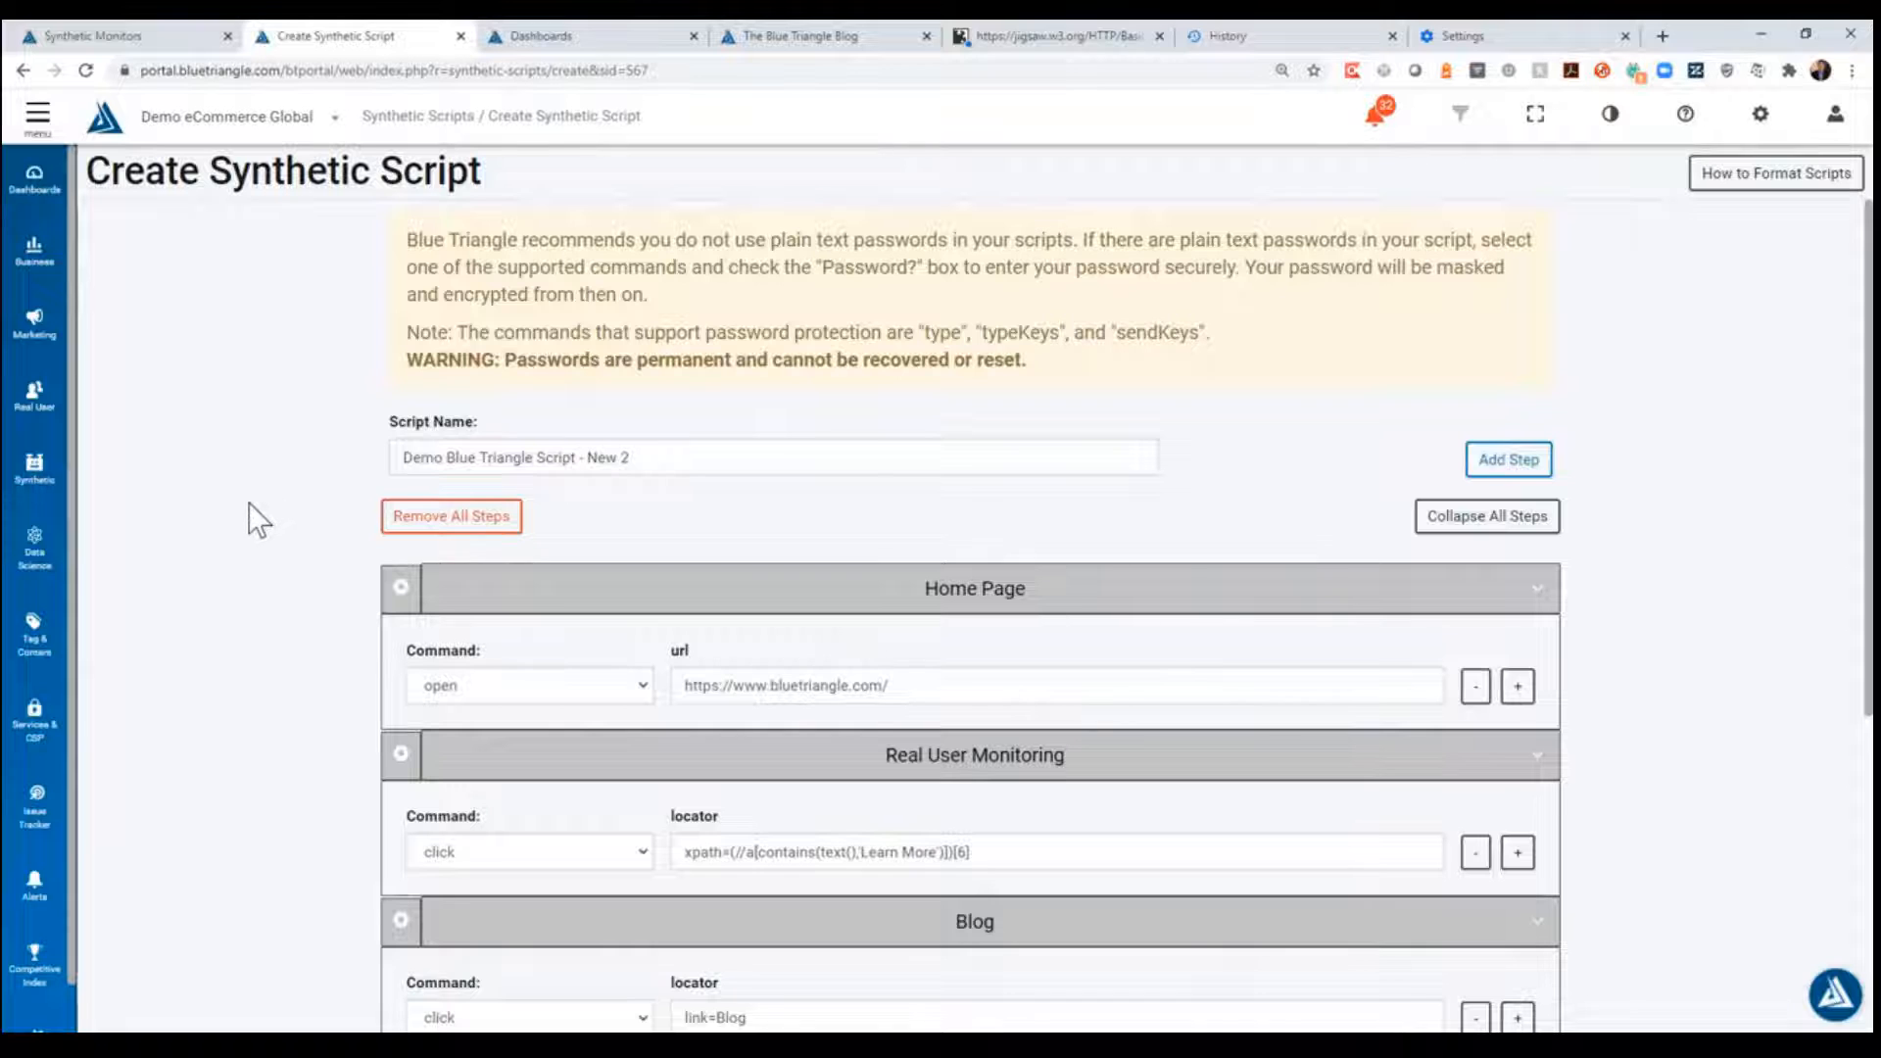
- Review the uploaded script's steps, confirm that it contains no passwords, and create it
{"action": "scroll", "coordinate": [257, 502], "scroll_direction": "down", "scroll_amount": 1}
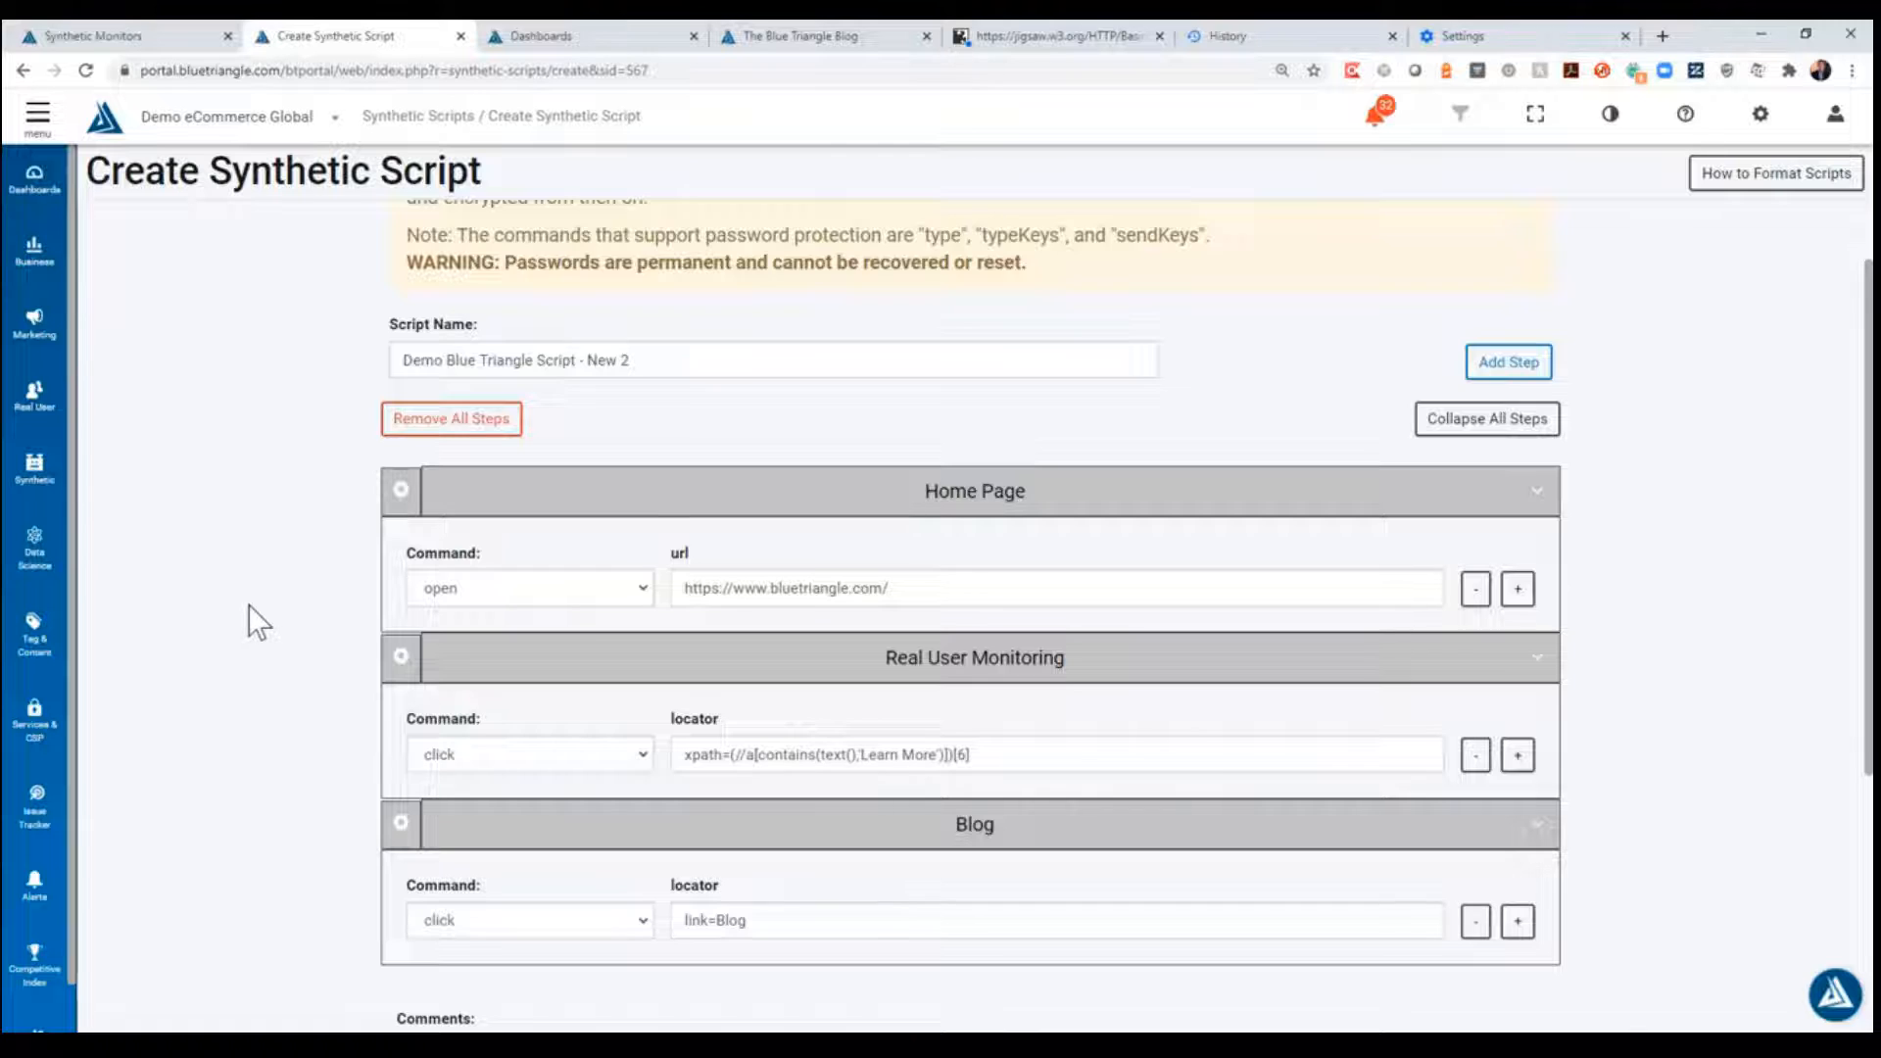
{"action": "scroll", "coordinate": [249, 604], "scroll_direction": "down", "scroll_amount": 3}
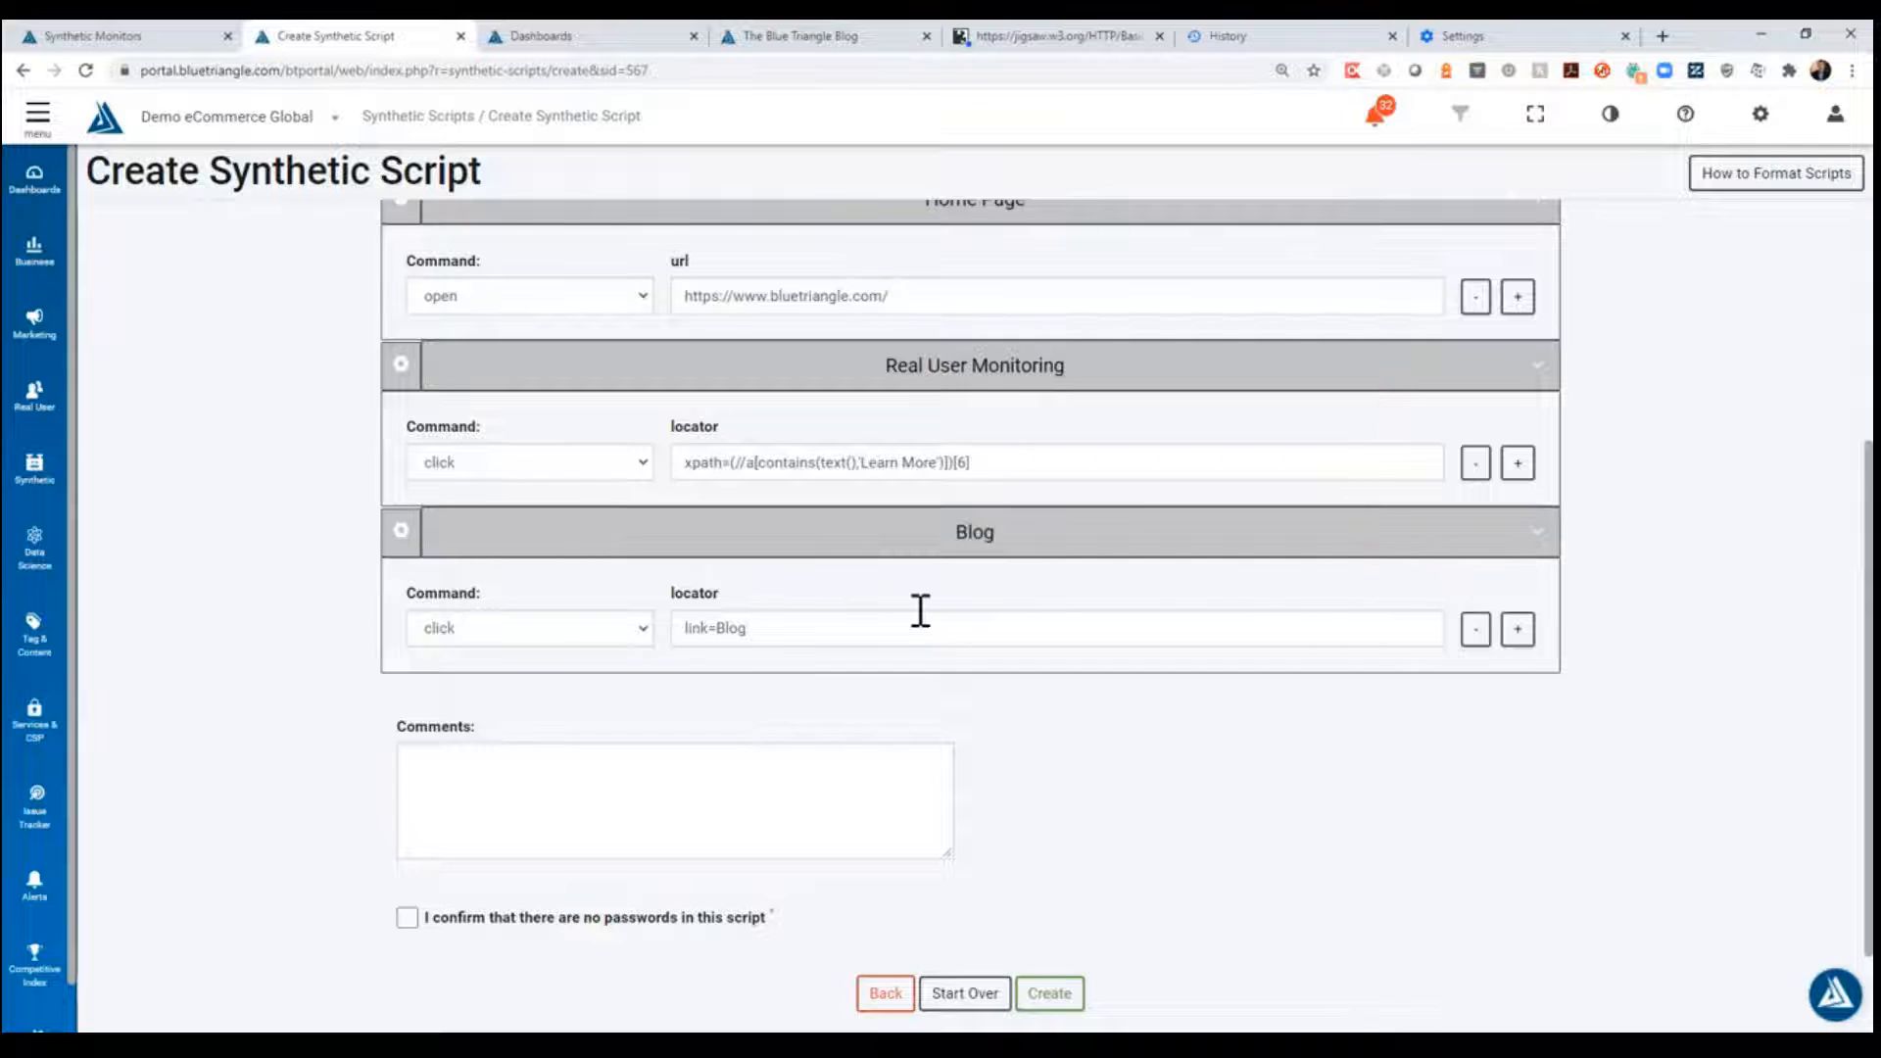
{"action": "left_click", "coordinate": [409, 921]}
{"action": "left_click", "coordinate": [1066, 1000]}
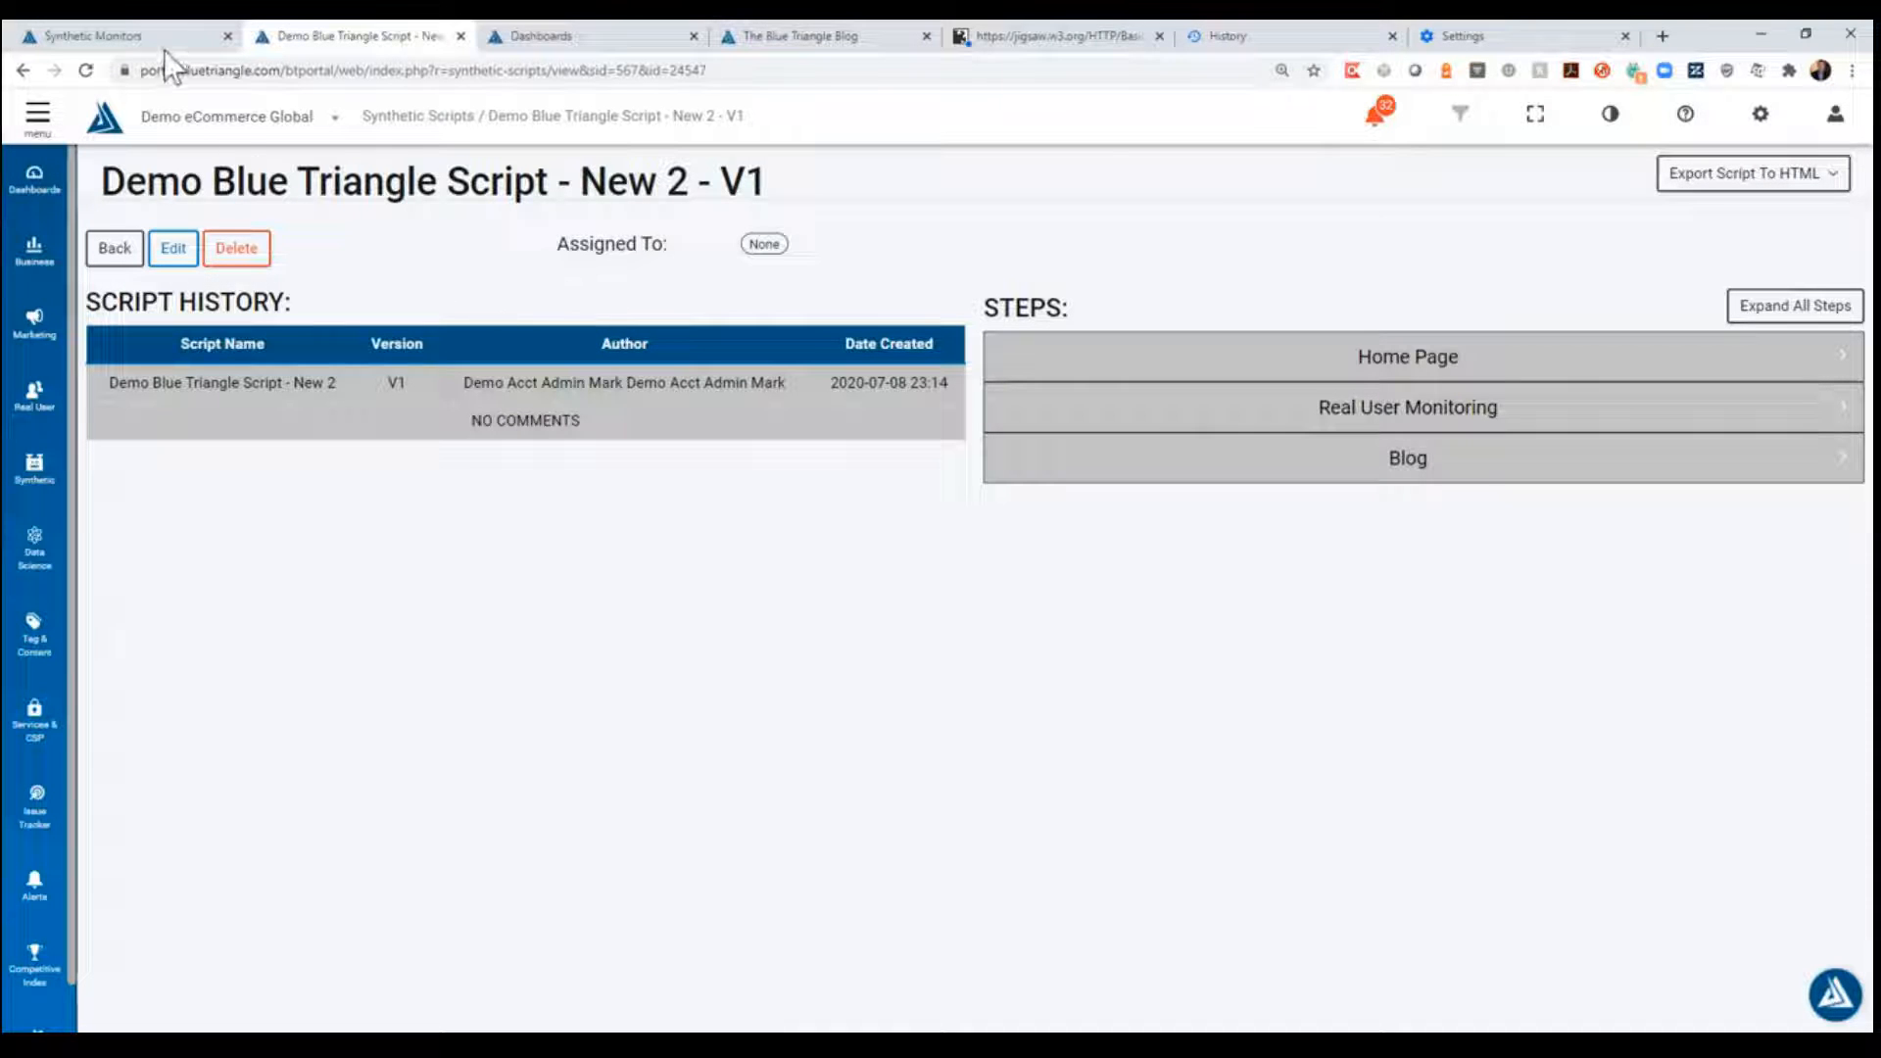
- Start creating a new Multi-Step Real Browser Monitor from the Synthetic Monitors page
{"action": "left_click", "coordinate": [139, 38]}
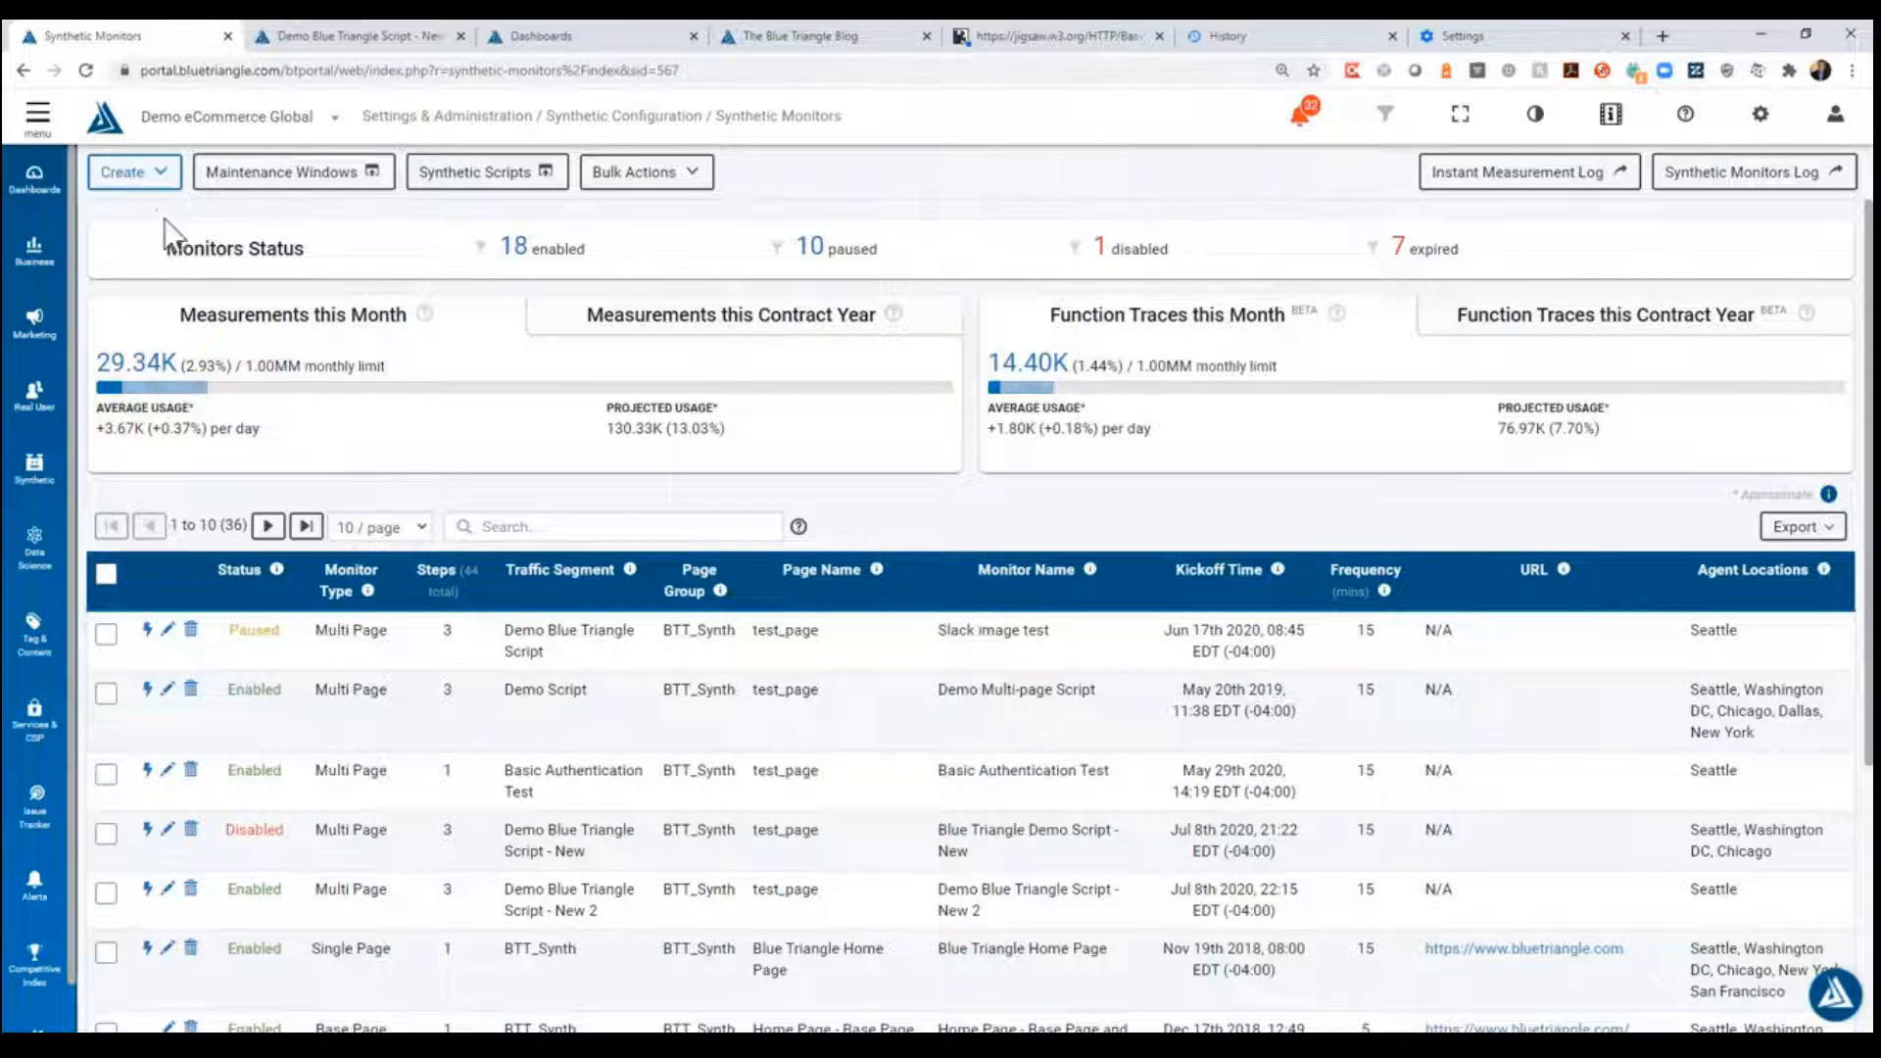
{"action": "left_click", "coordinate": [163, 181]}
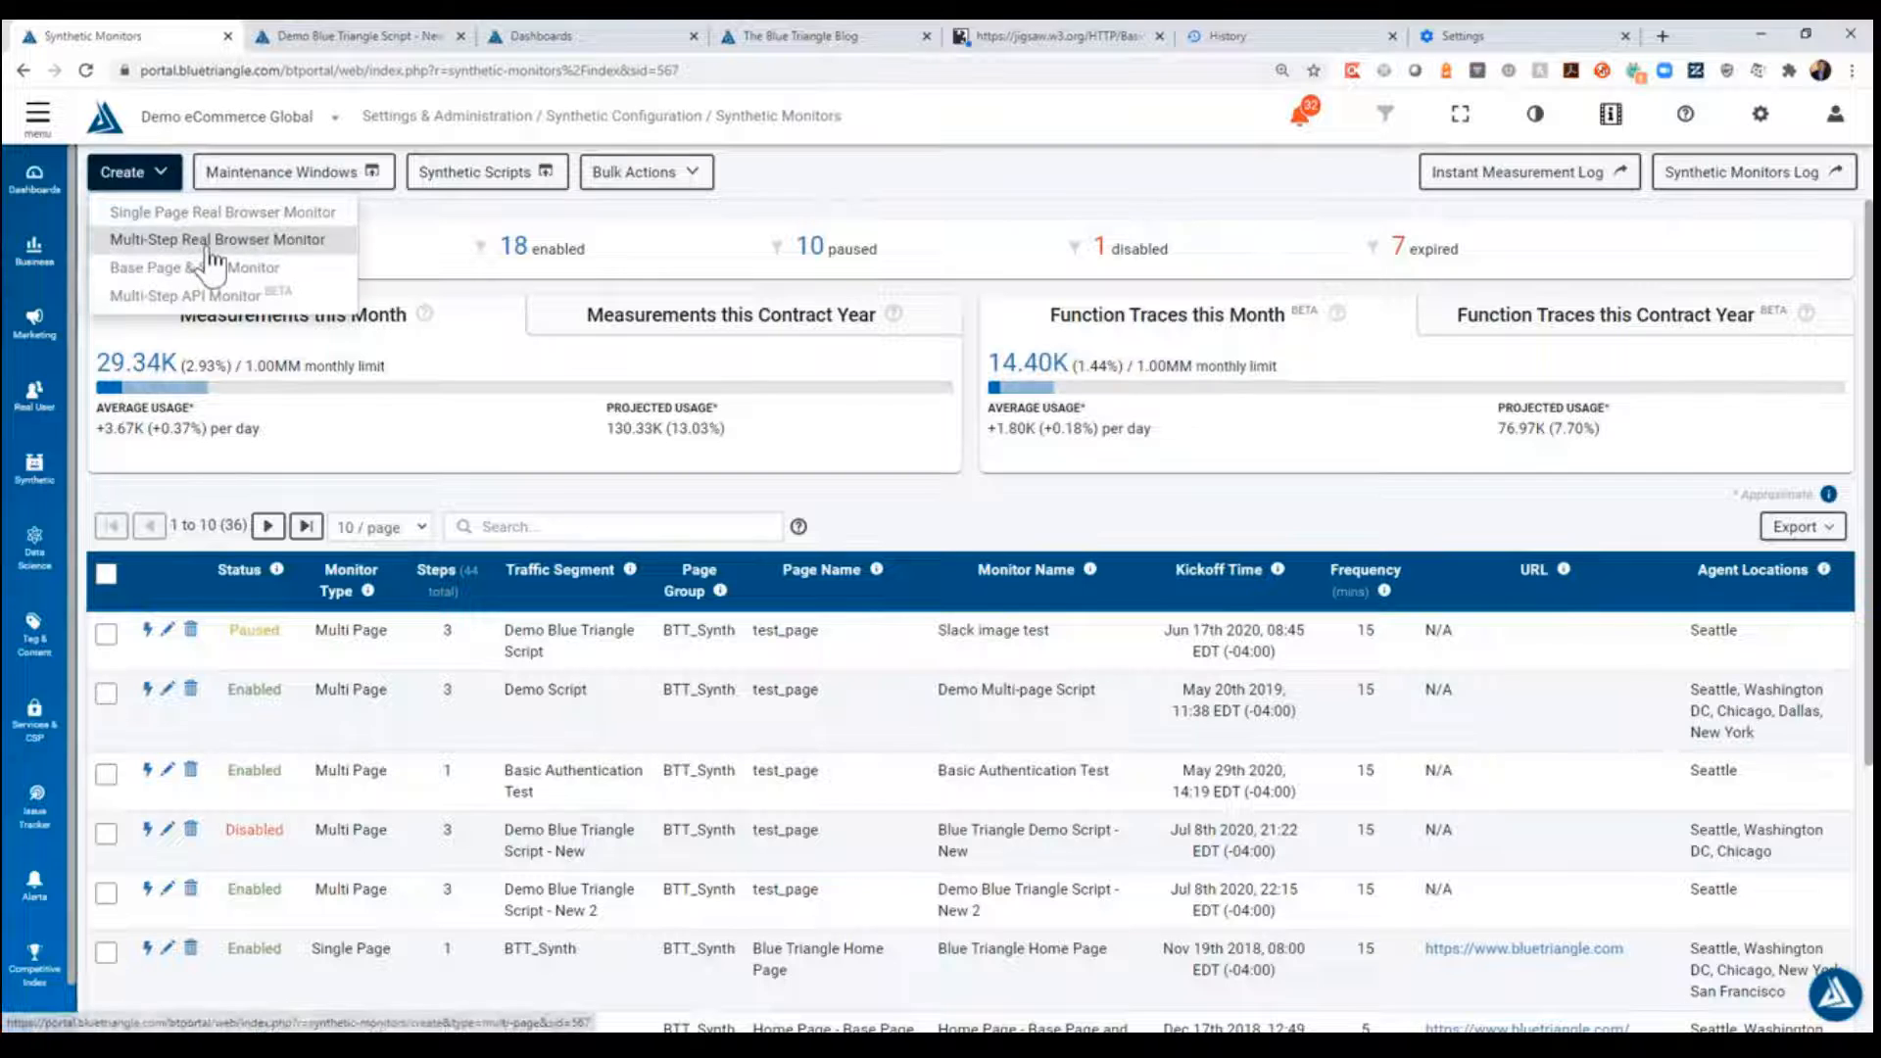
{"action": "left_click", "coordinate": [206, 242]}
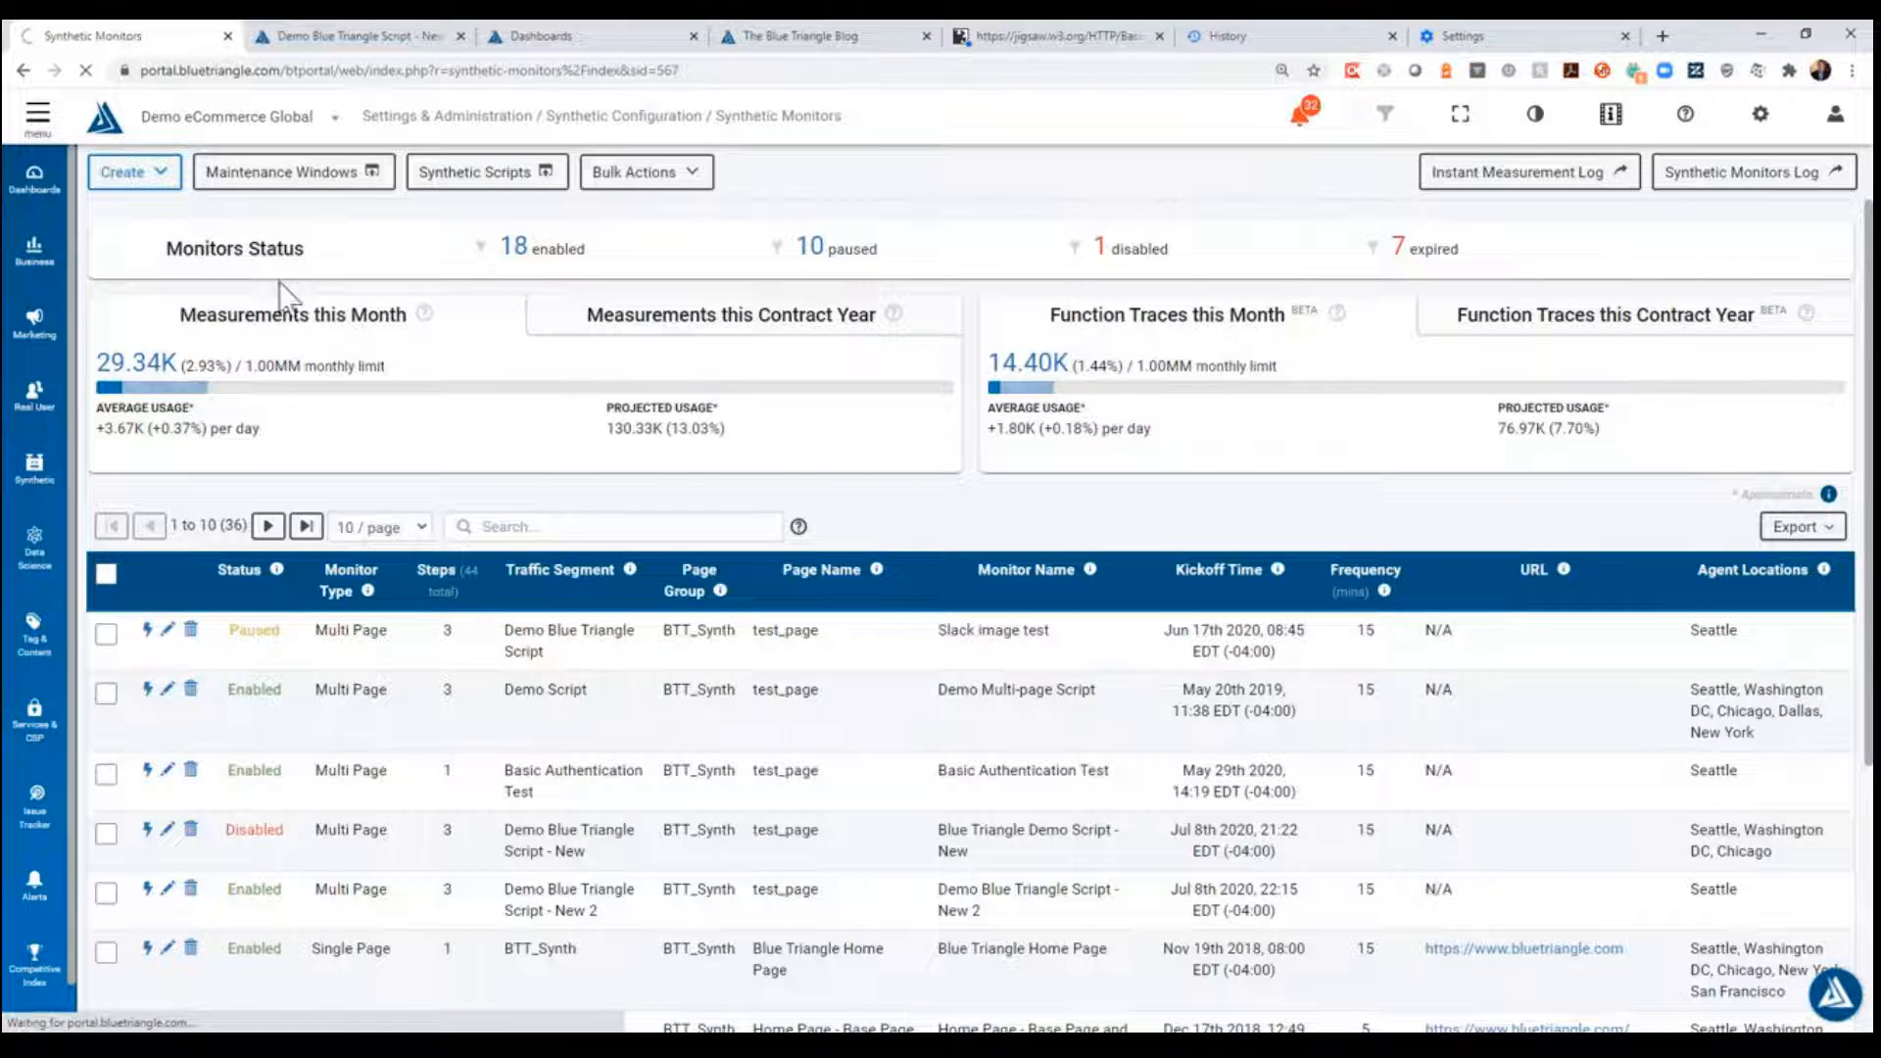
- Name the monitor "Demo Blue Triangle Script - New 2", copying the name from the created script's page
{"action": "left_click", "coordinate": [620, 333]}
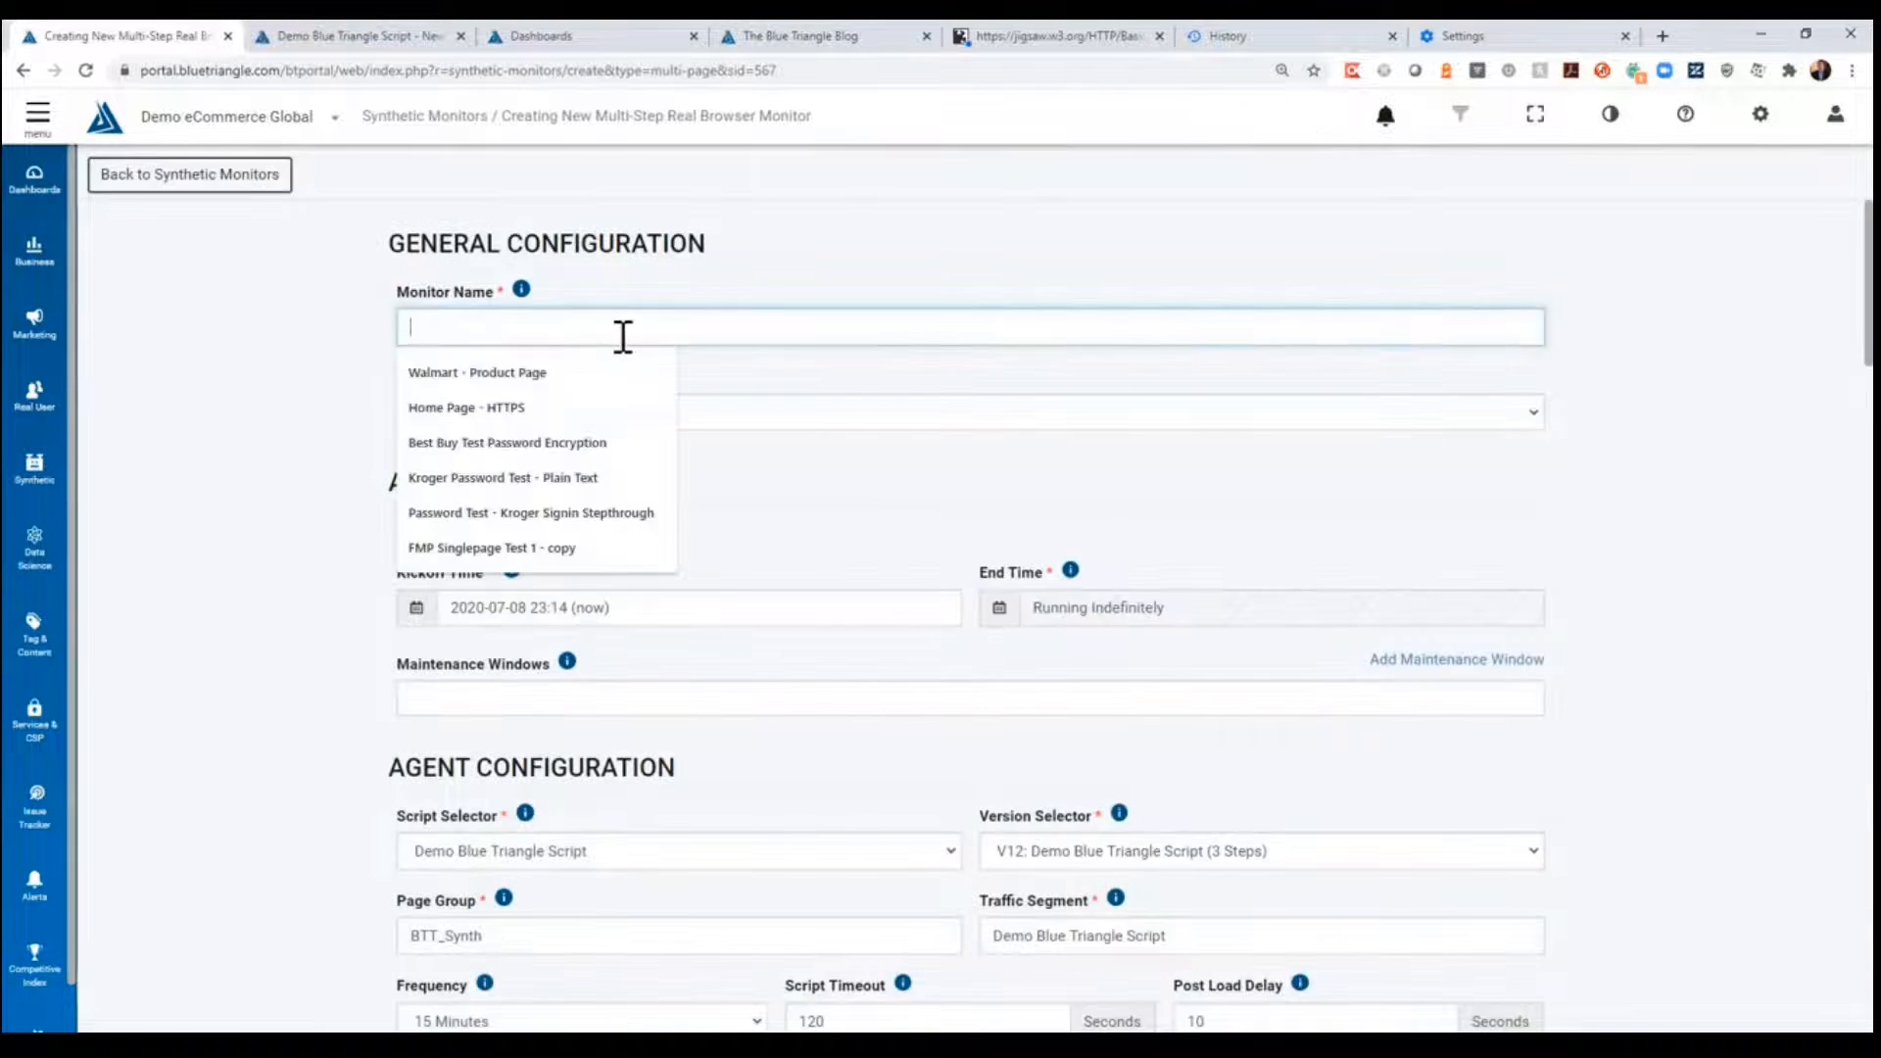
{"action": "left_click", "coordinate": [387, 39]}
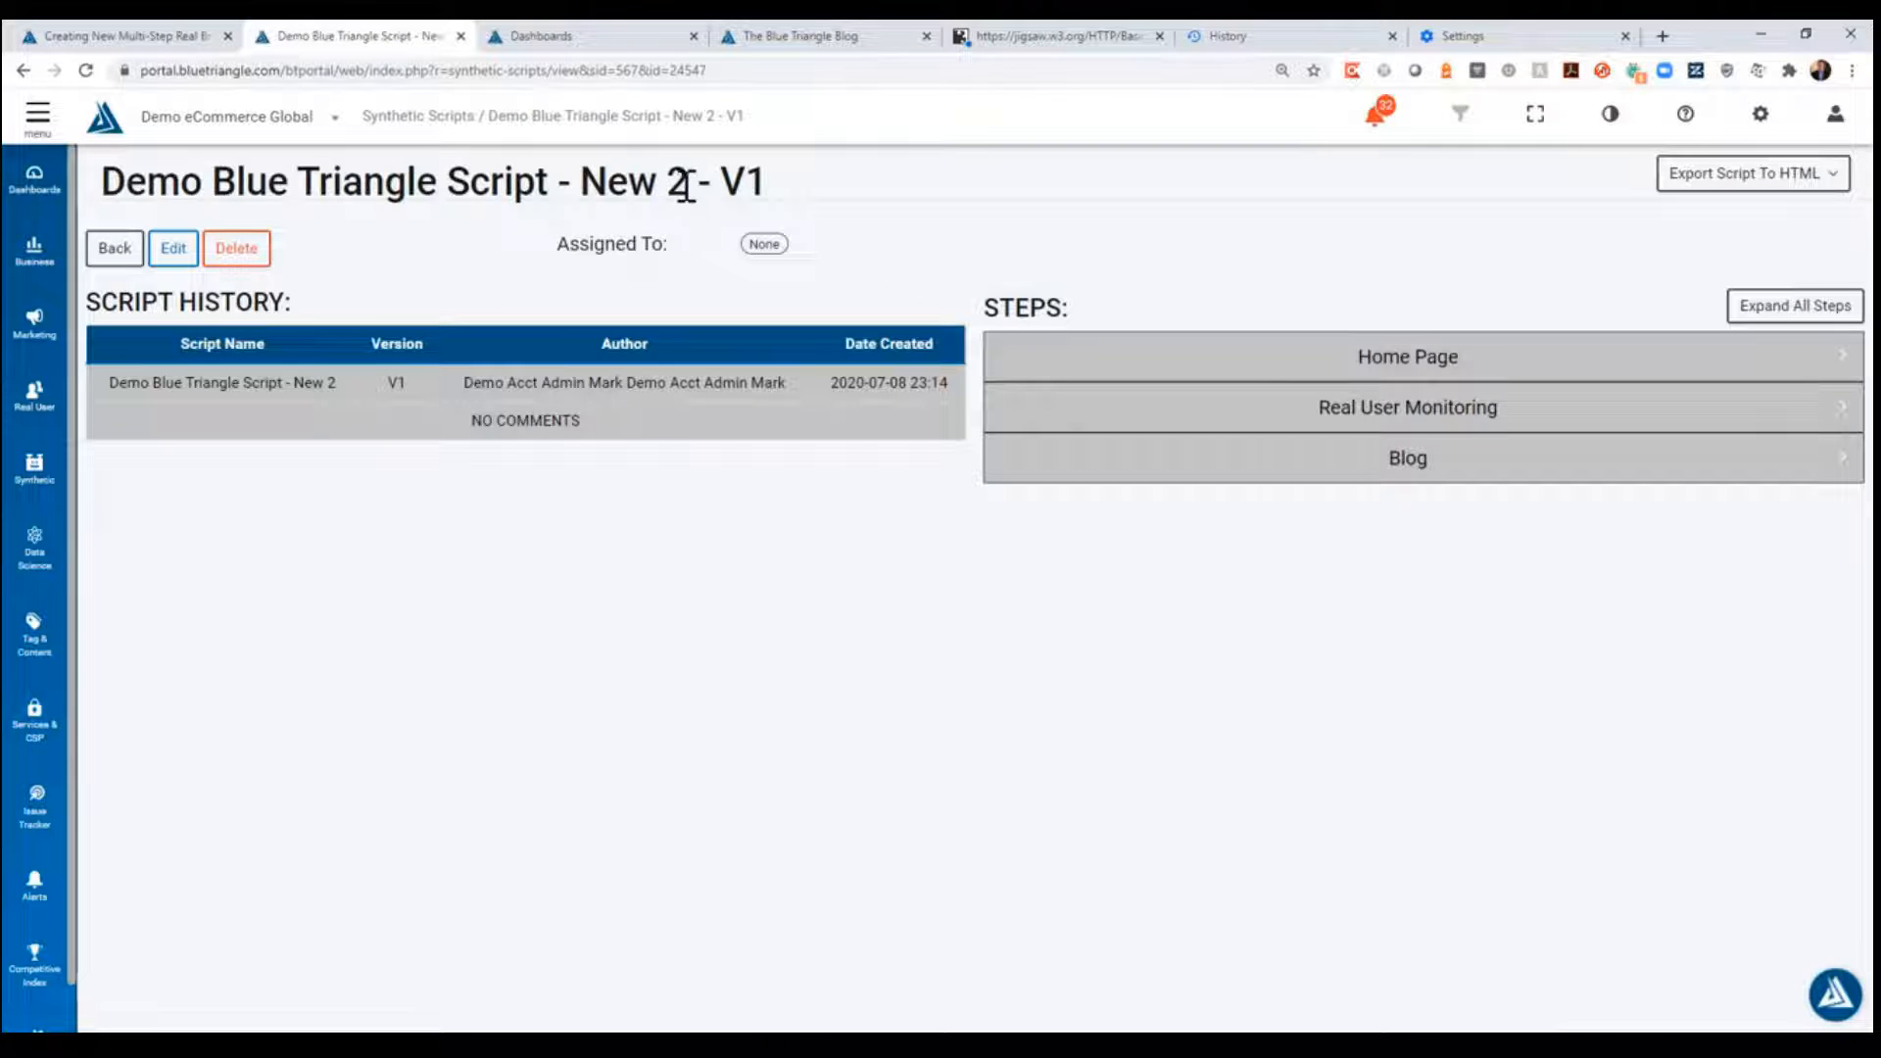
{"action": "left_click_drag", "start_coordinate": [686, 186], "coordinate": [102, 184]}
{"action": "key", "text": "ctrl+c"}
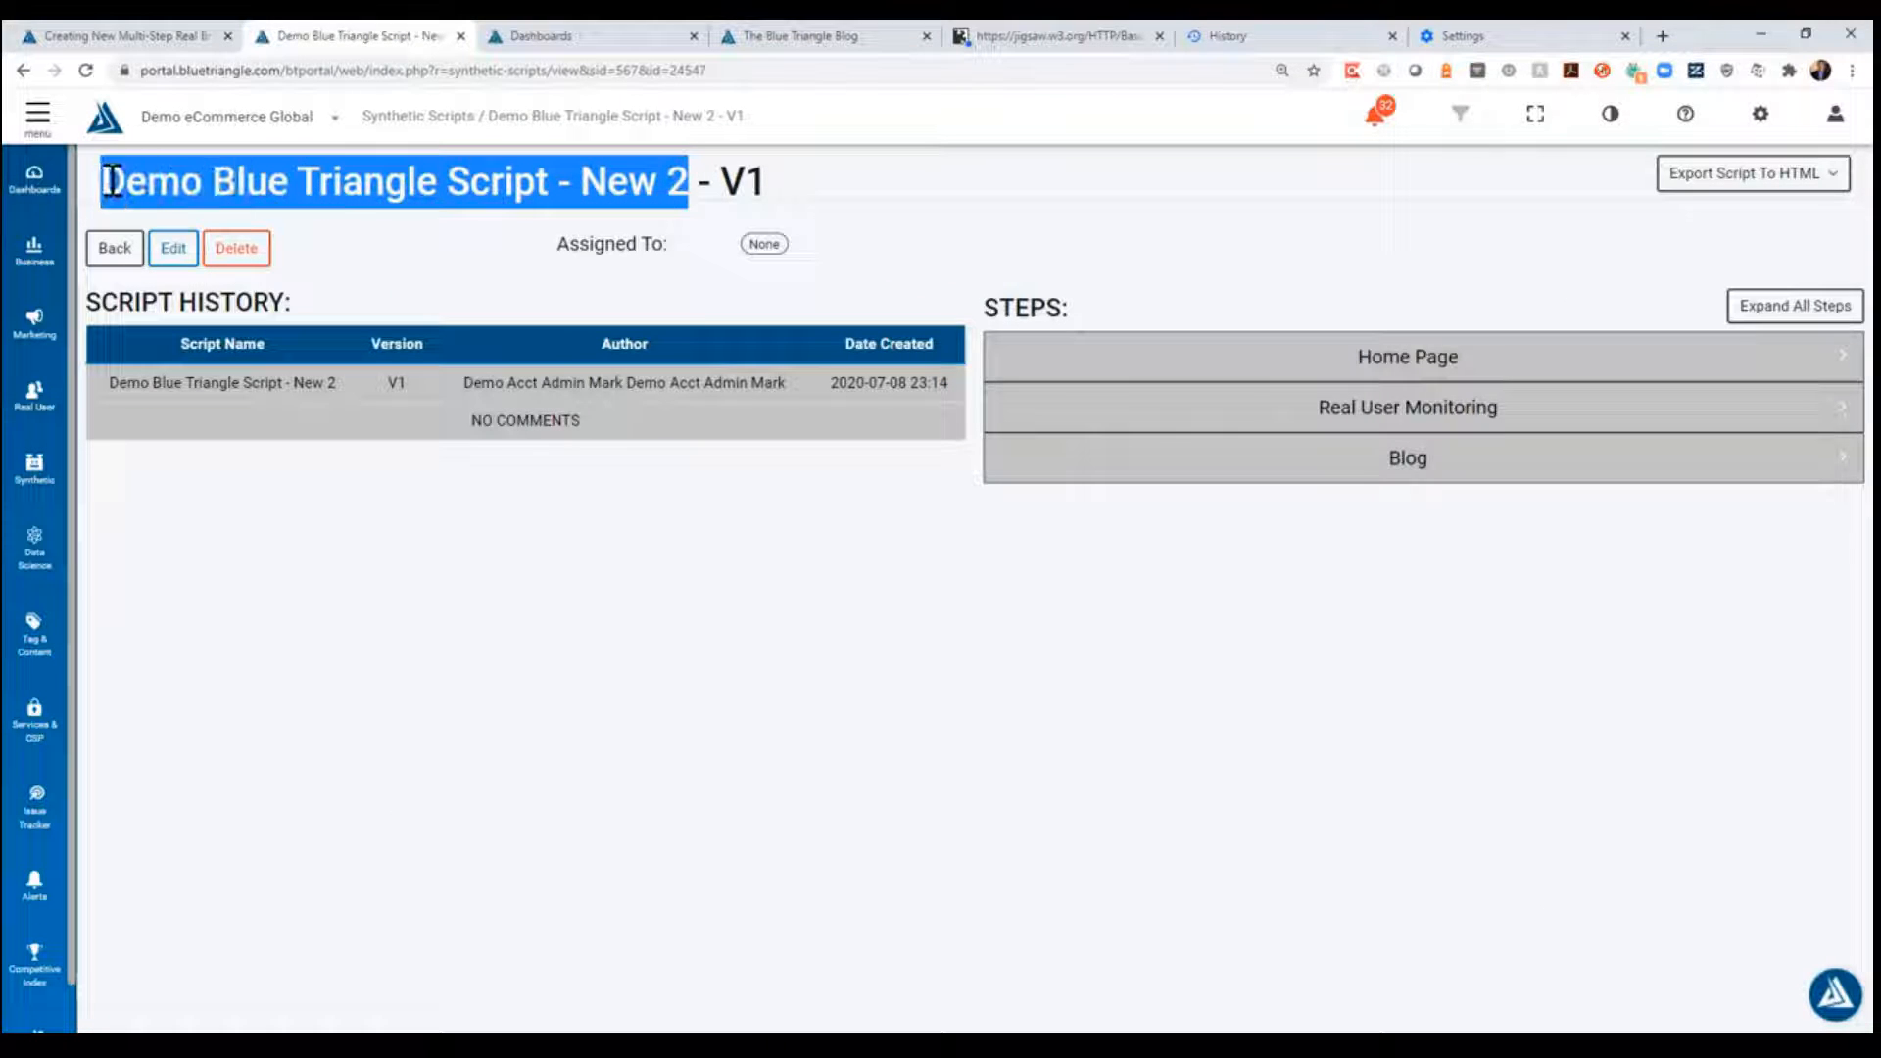
{"action": "left_click", "coordinate": [107, 36]}
{"action": "left_click", "coordinate": [537, 333]}
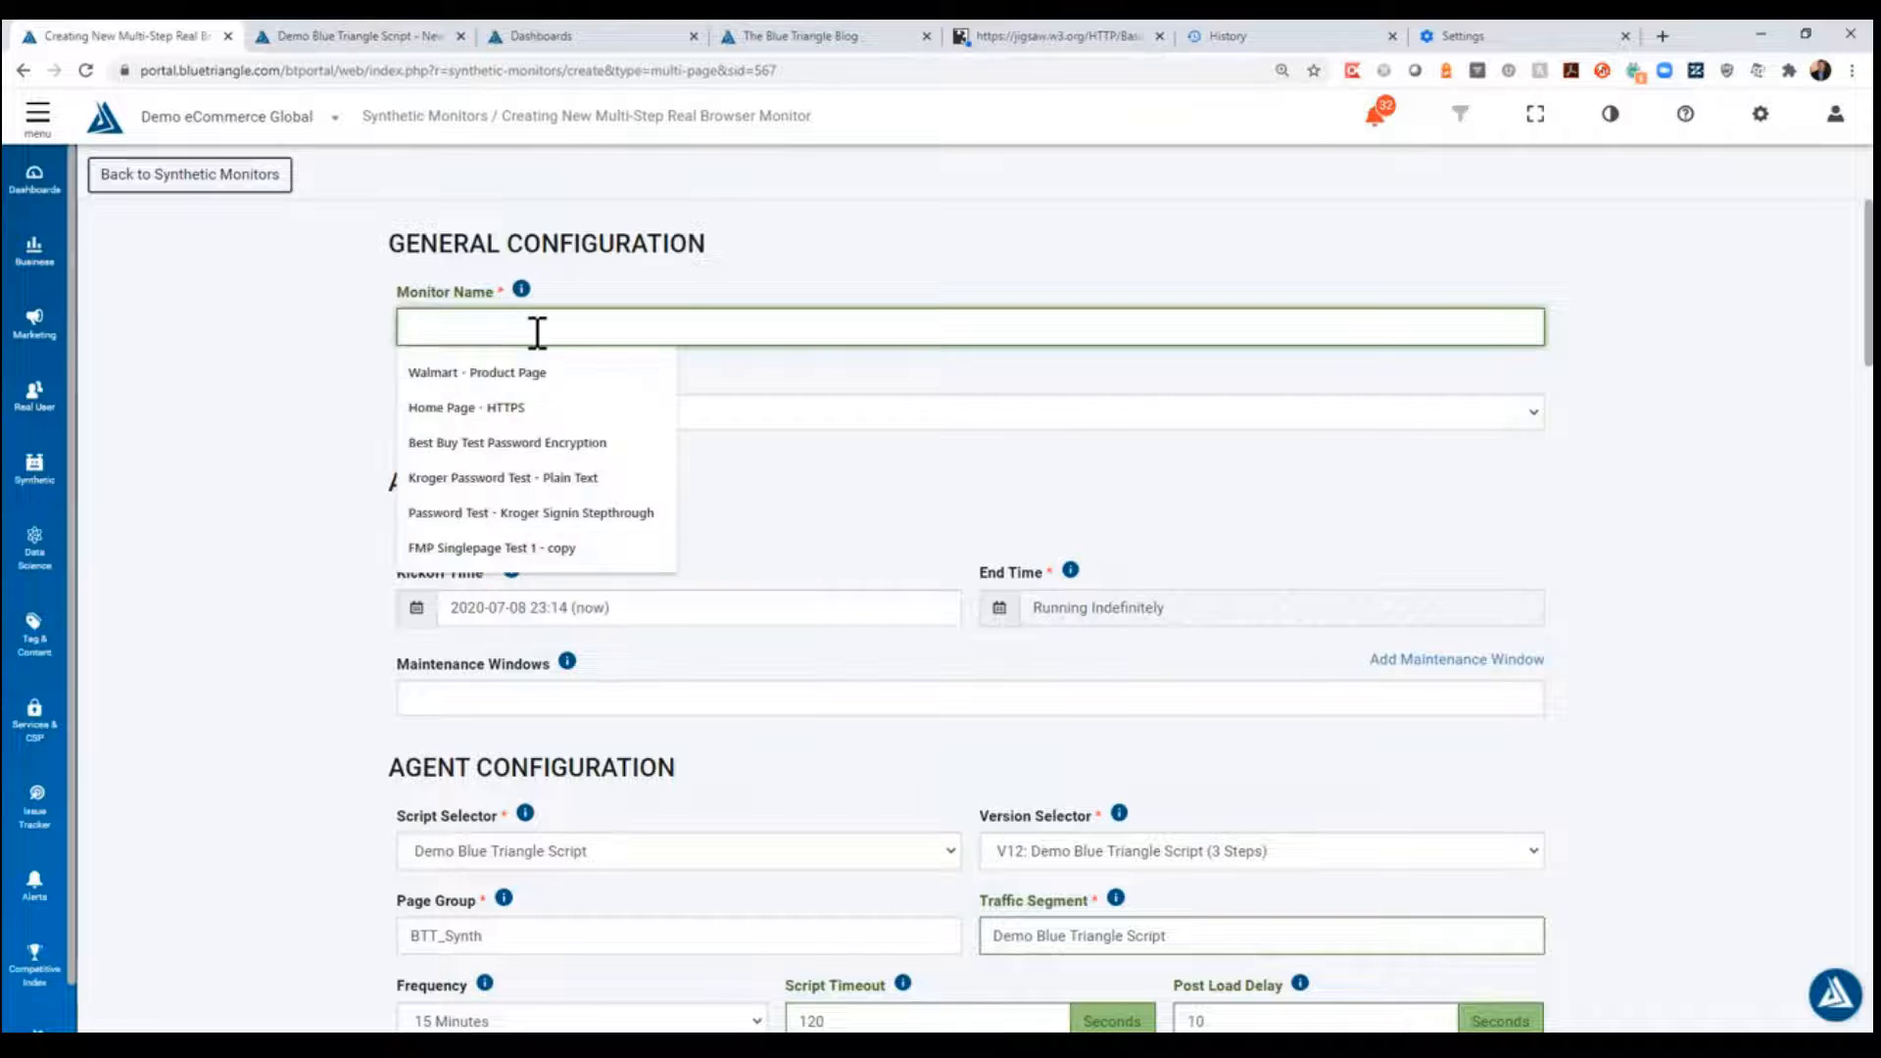
{"action": "key", "text": "ctrl+v"}
{"action": "left_click", "coordinate": [307, 439]}
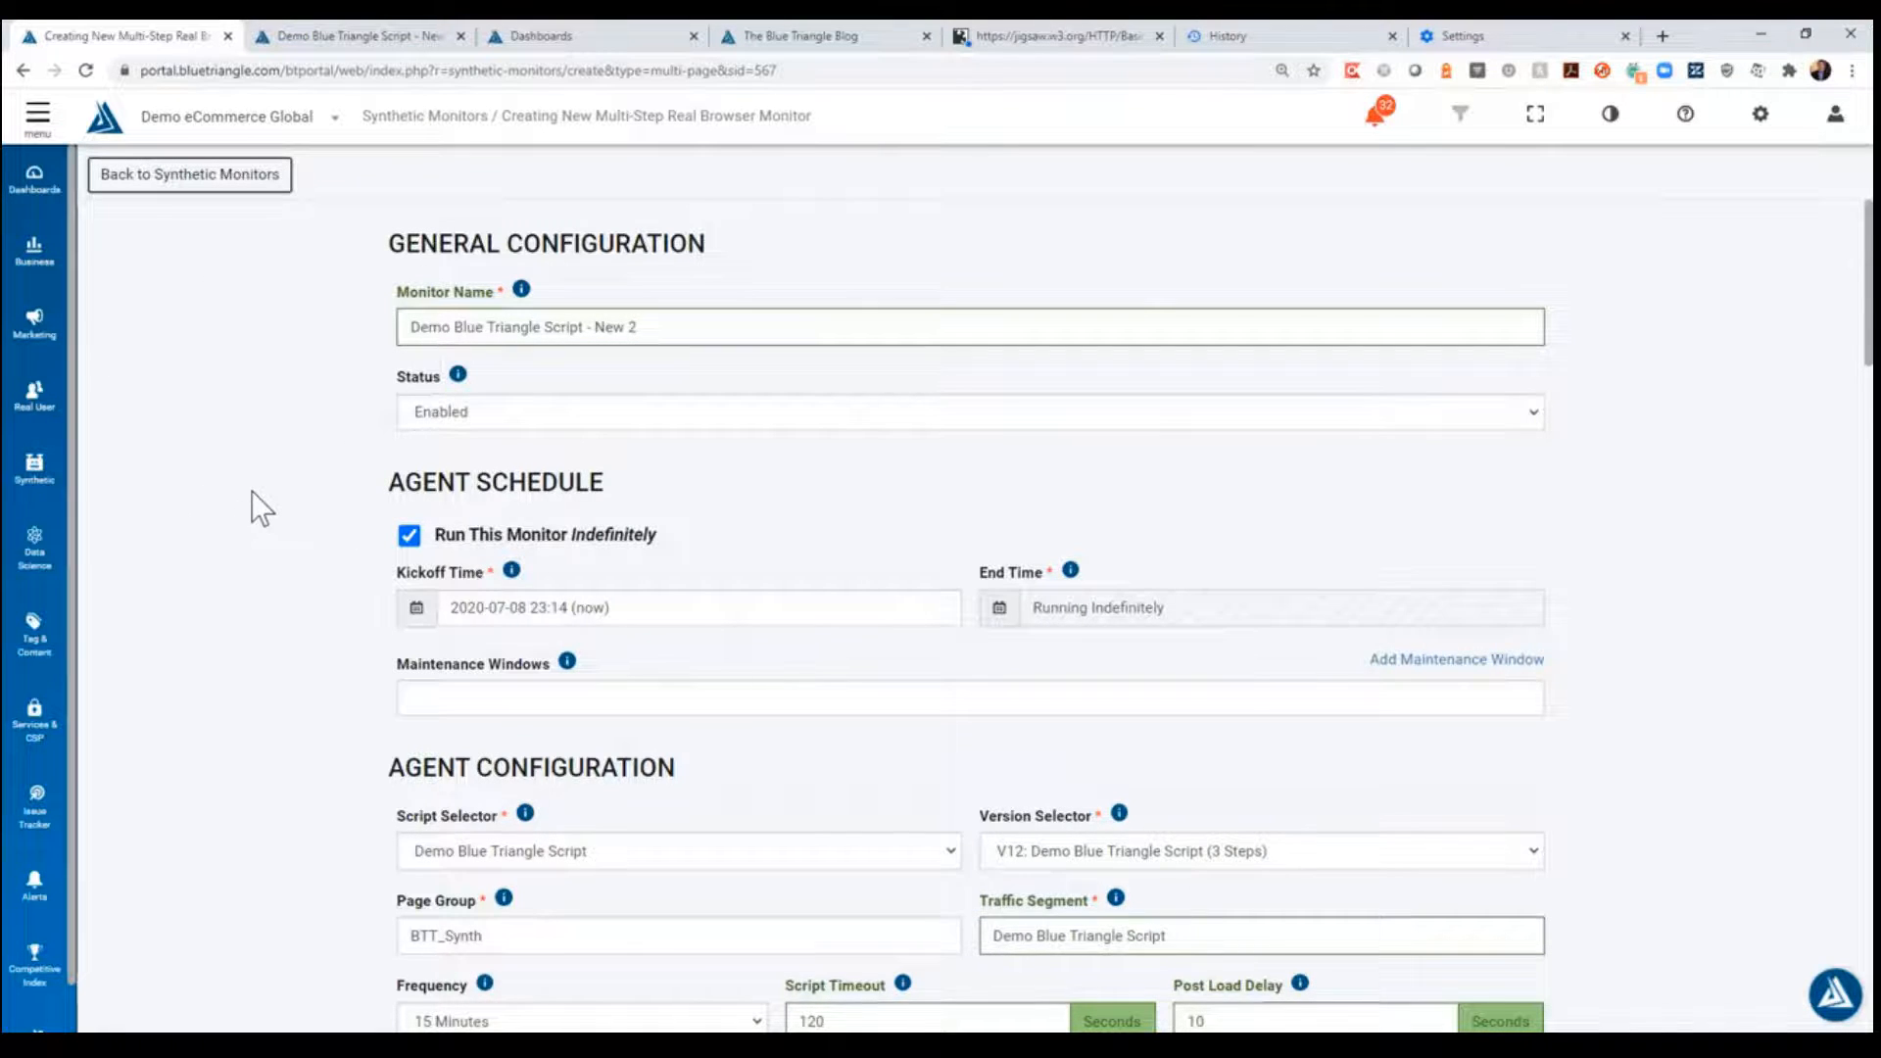
- Assign the "Demo Blue Triangle Script - New 2" script to the monitor and keep version V1
{"action": "scroll", "coordinate": [252, 492], "scroll_direction": "down", "scroll_amount": 4}
{"action": "scroll", "coordinate": [252, 492], "scroll_direction": "up", "scroll_amount": 2}
{"action": "scroll", "coordinate": [253, 492], "scroll_direction": "down", "scroll_amount": 2}
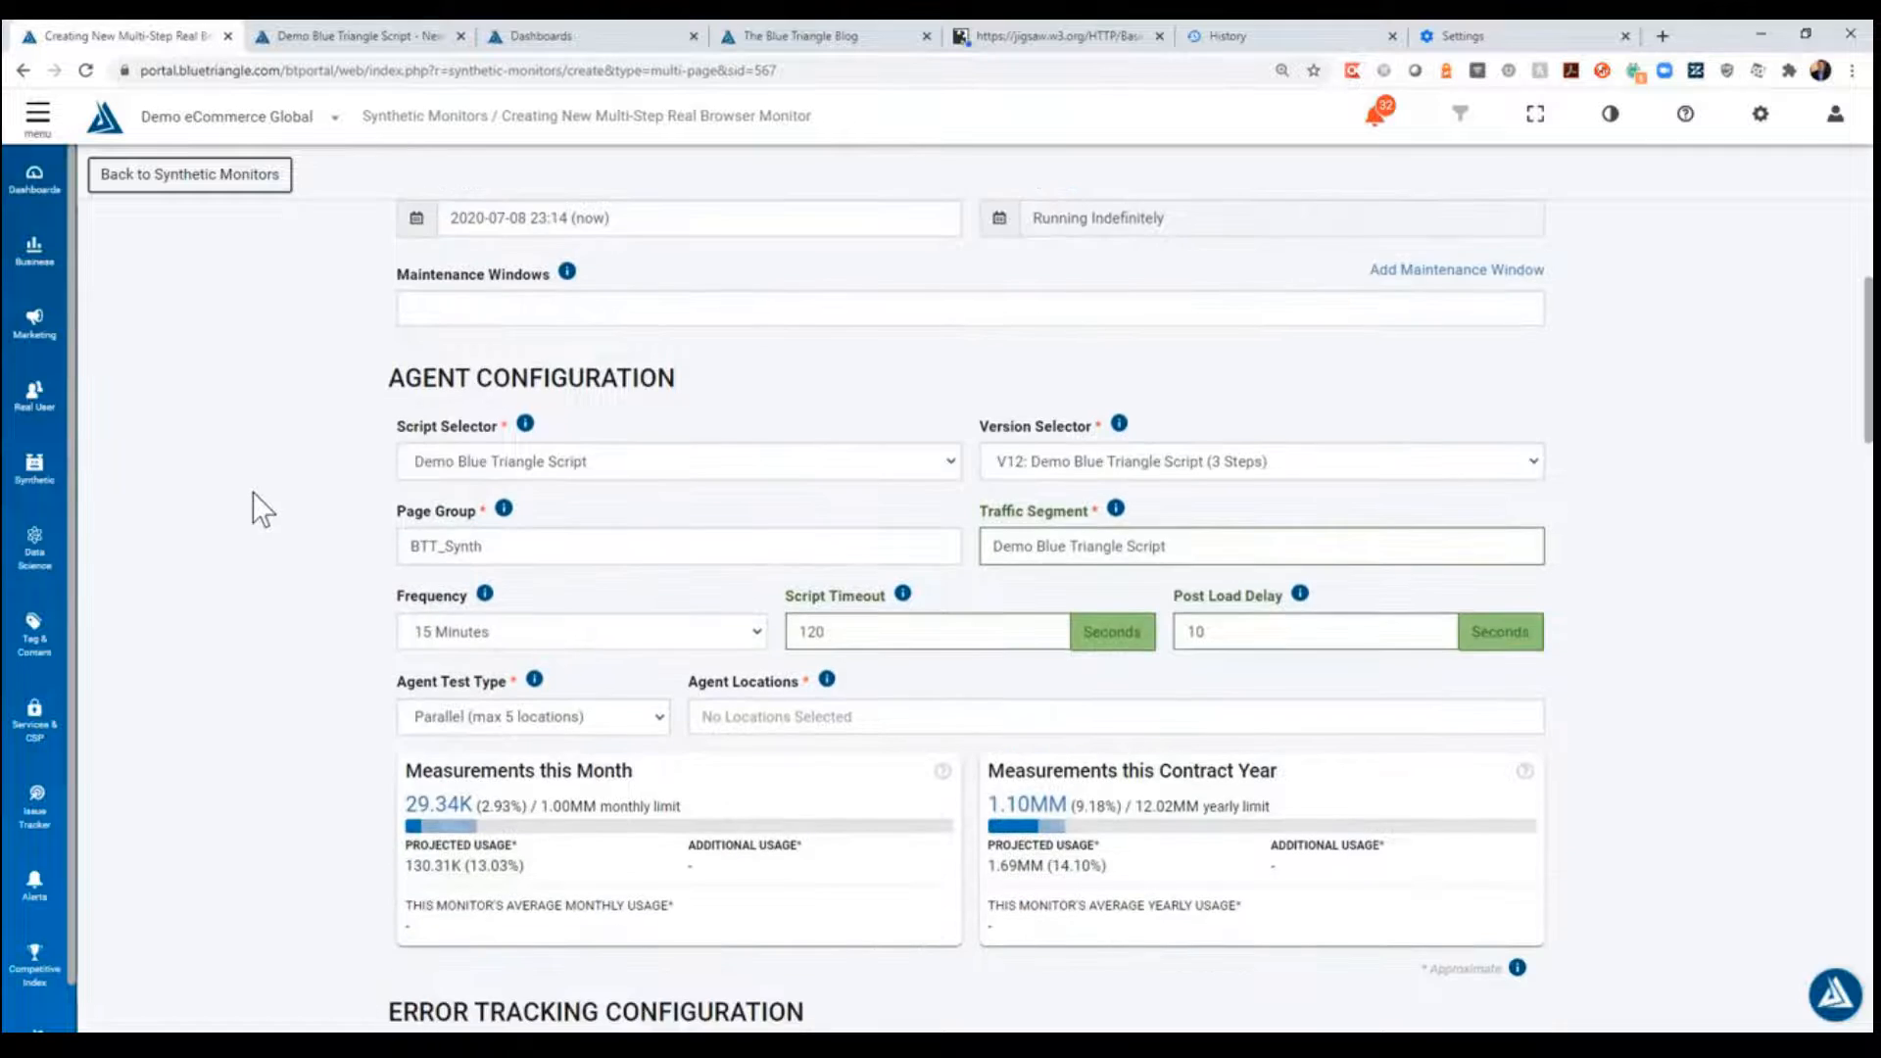
{"action": "left_click", "coordinate": [515, 466]}
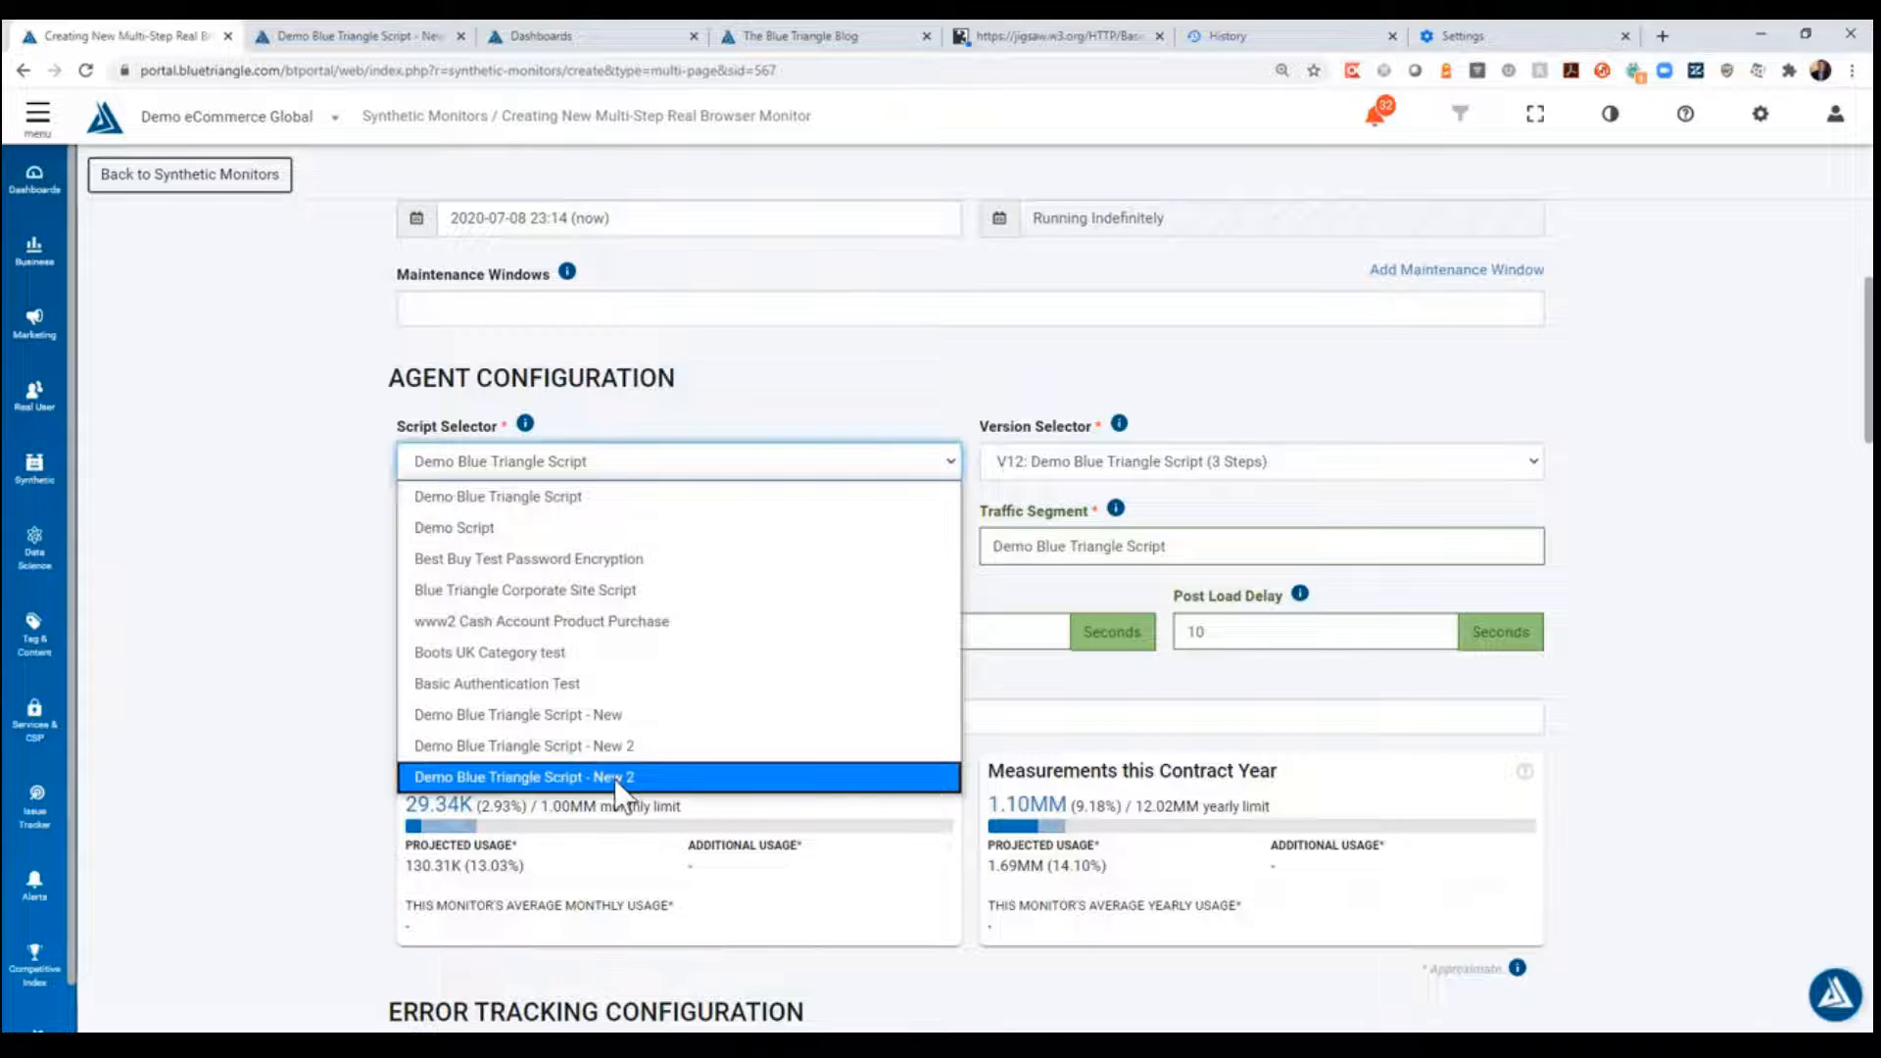
{"action": "left_click", "coordinate": [627, 755]}
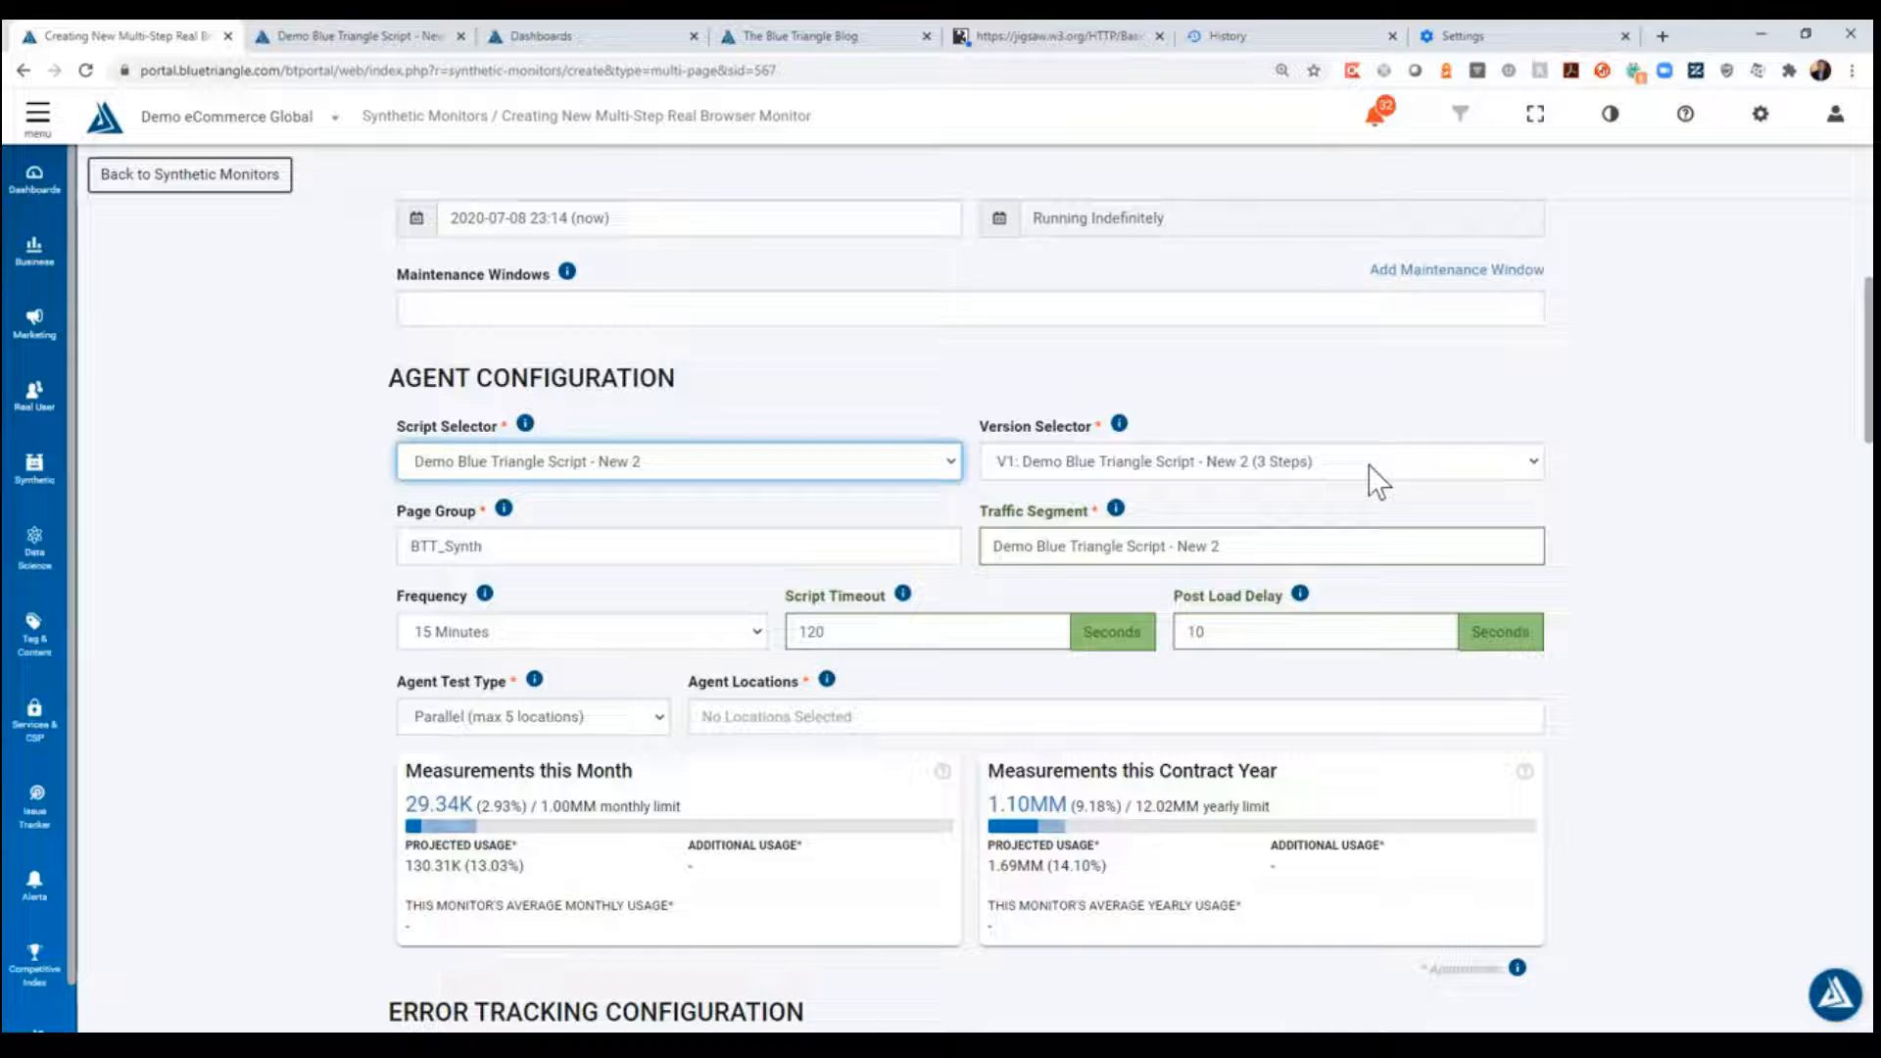
{"action": "left_click", "coordinate": [1261, 462]}
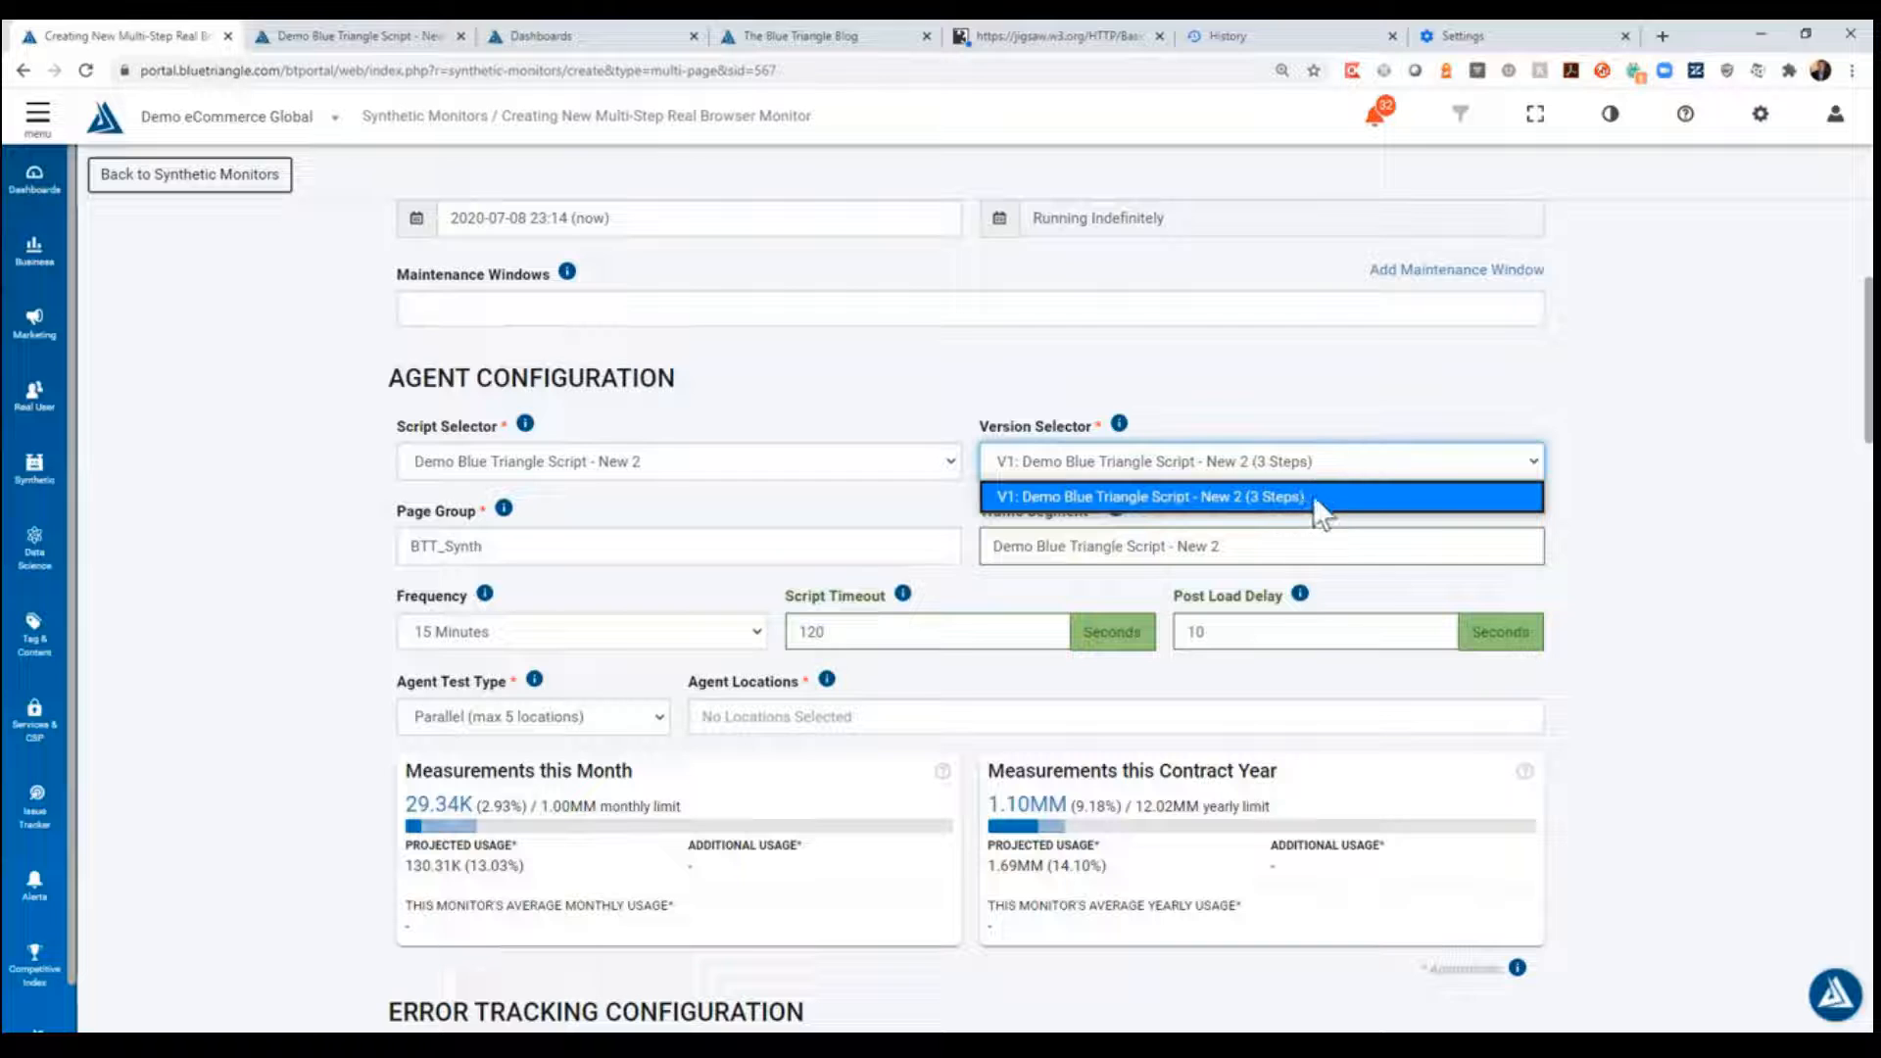
{"action": "left_click", "coordinate": [1605, 441]}
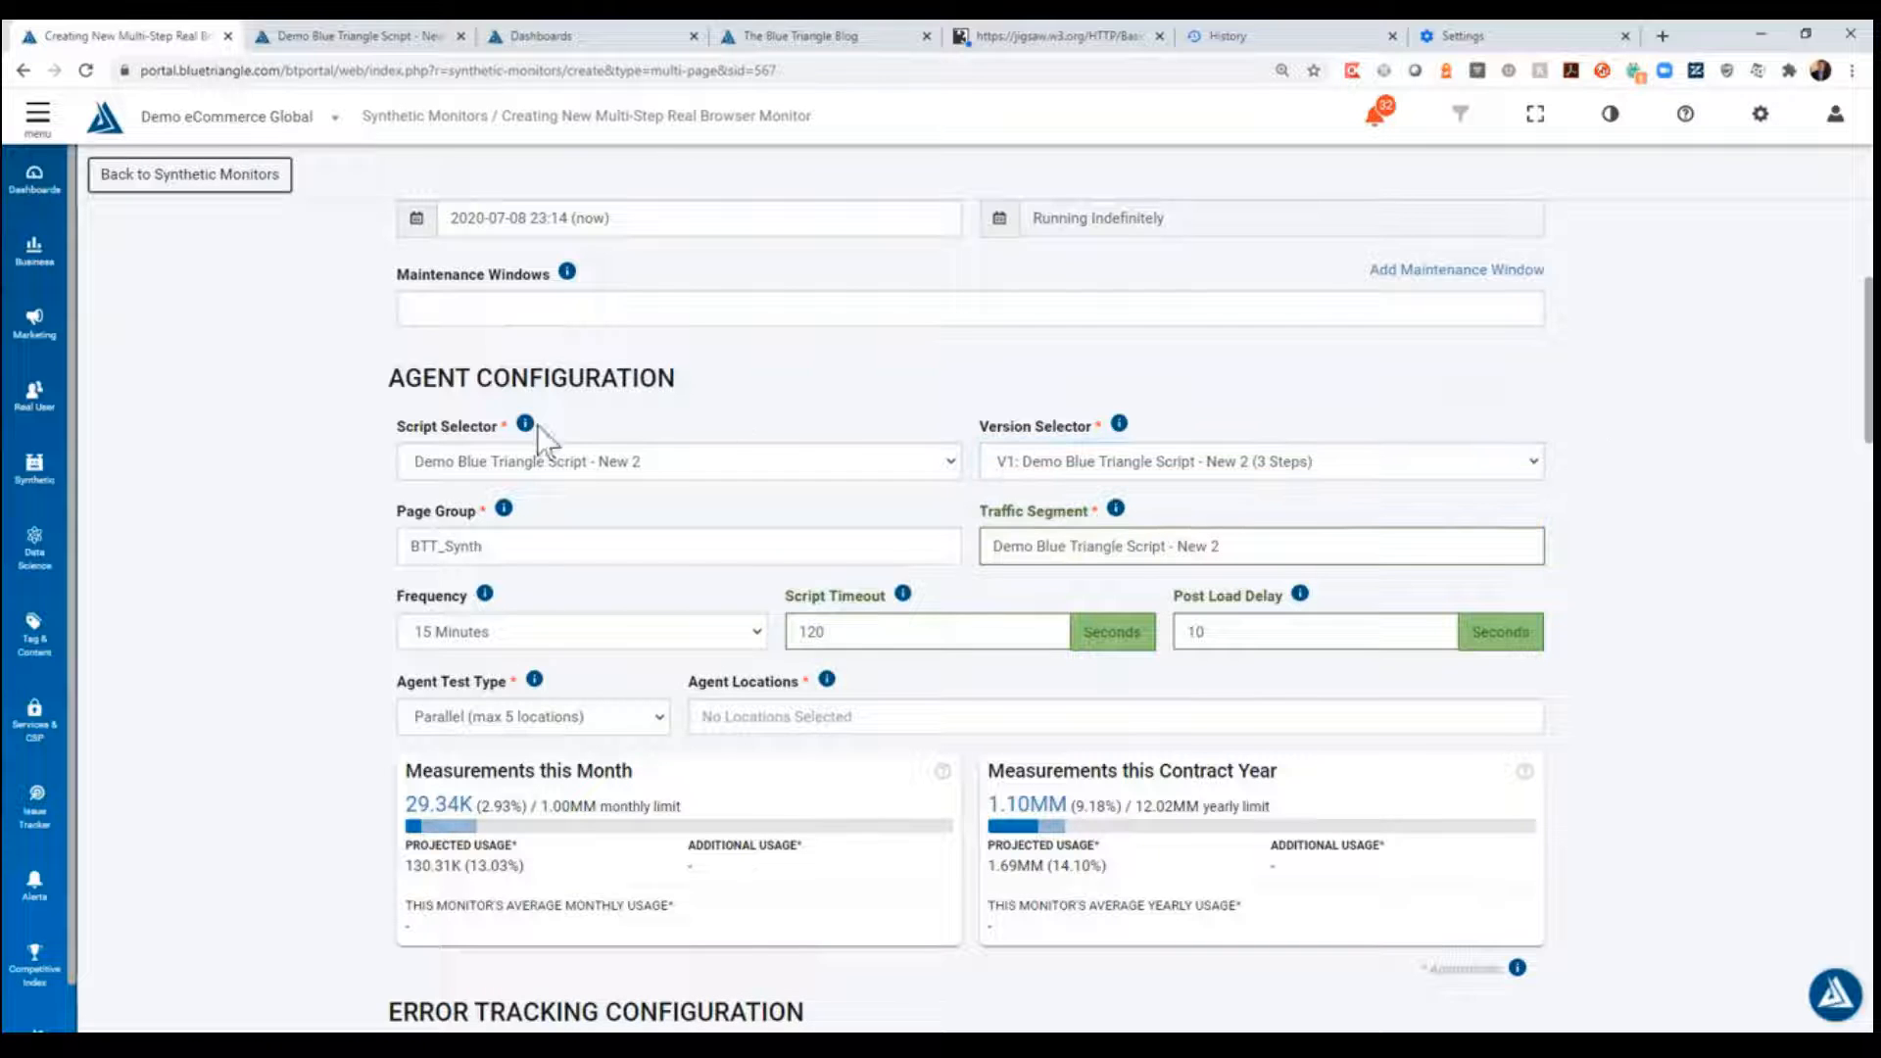
- Add Seattle, WA and Washington DC as the monitor's agent locations
{"action": "scroll", "coordinate": [621, 581], "scroll_direction": "down", "scroll_amount": 2}
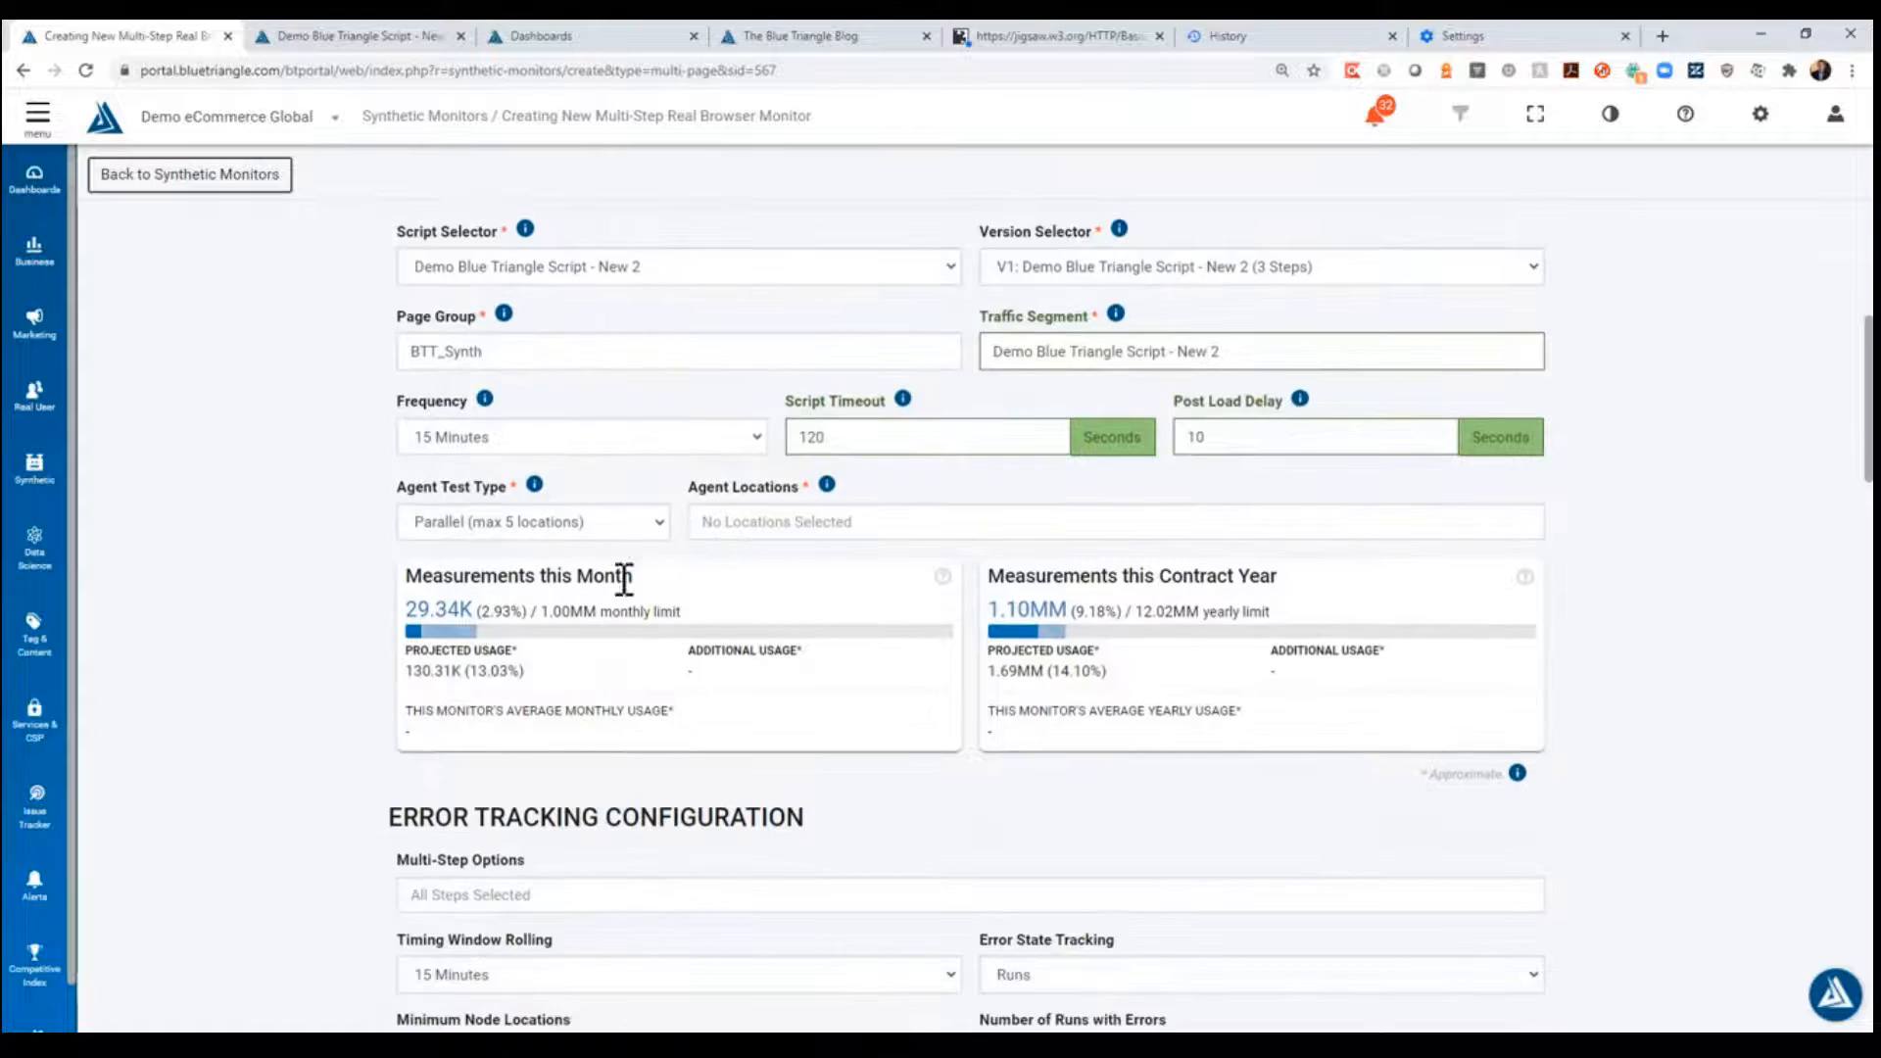
{"action": "left_click", "coordinate": [843, 525]}
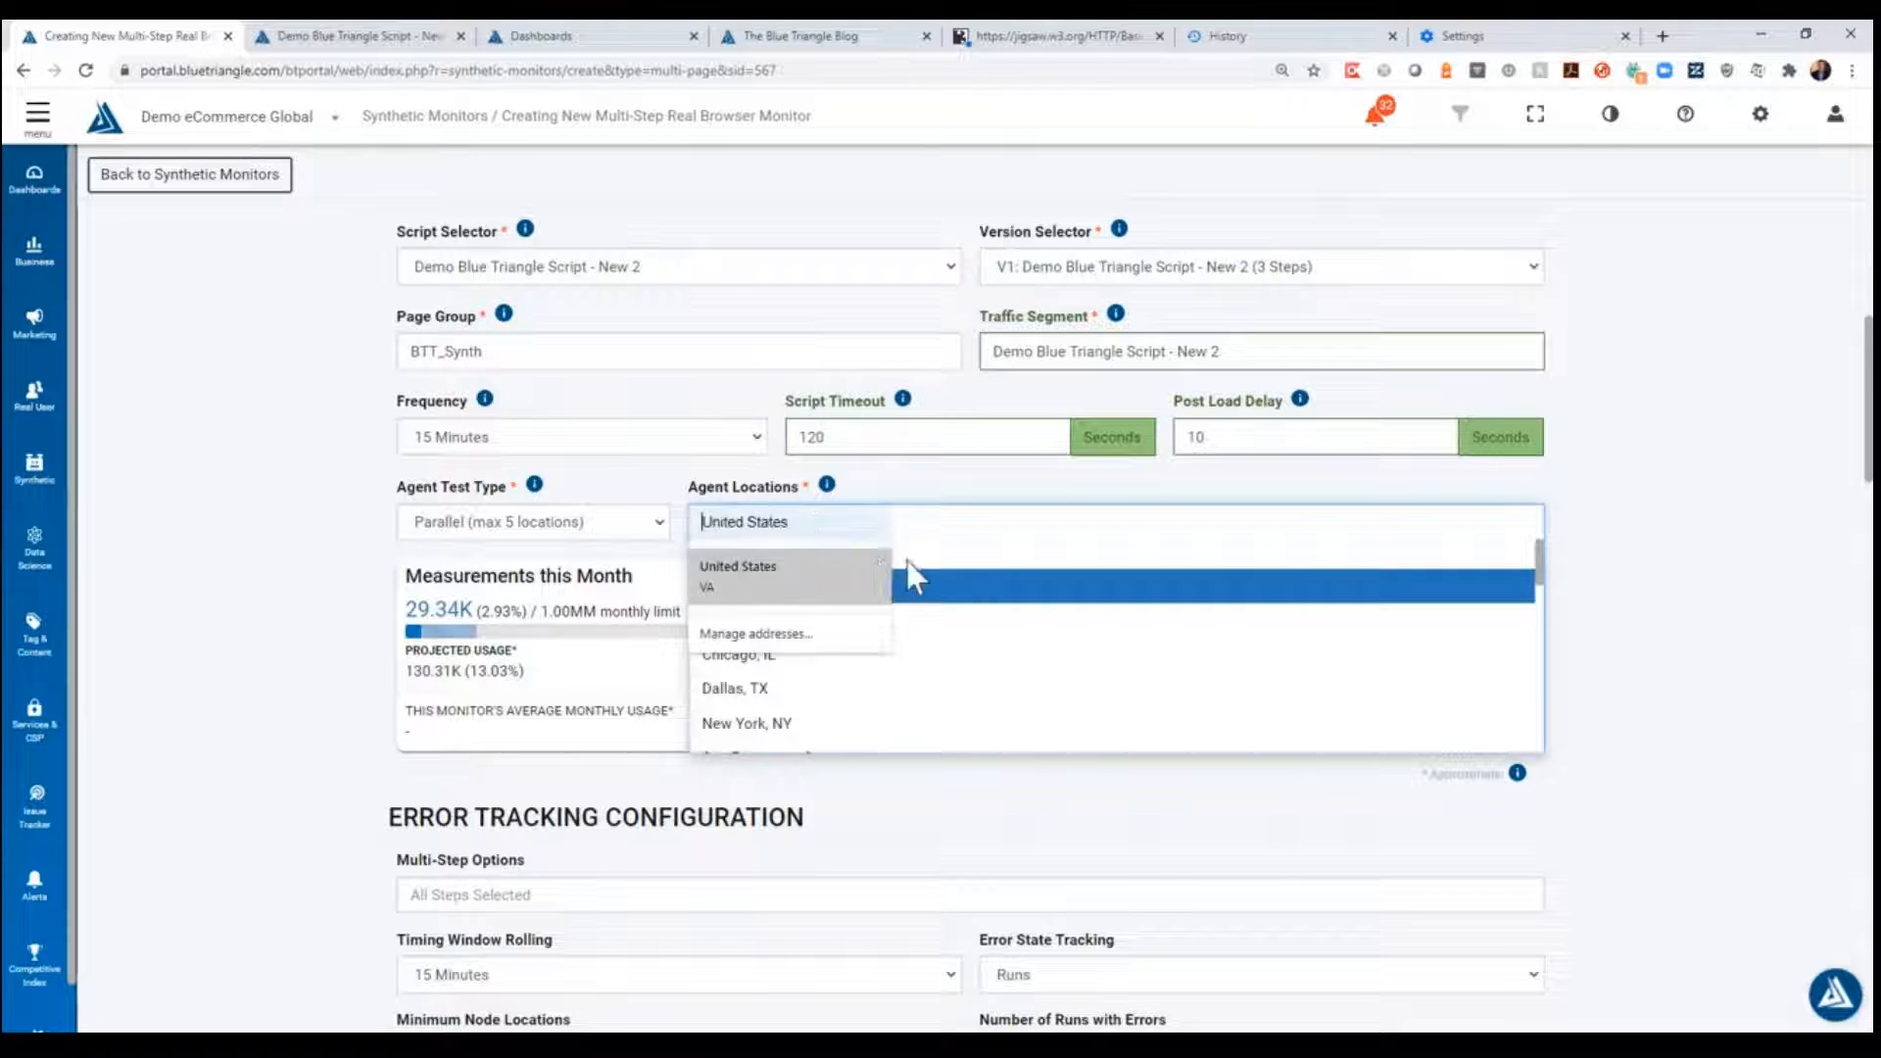
{"action": "left_click", "coordinate": [1024, 594]}
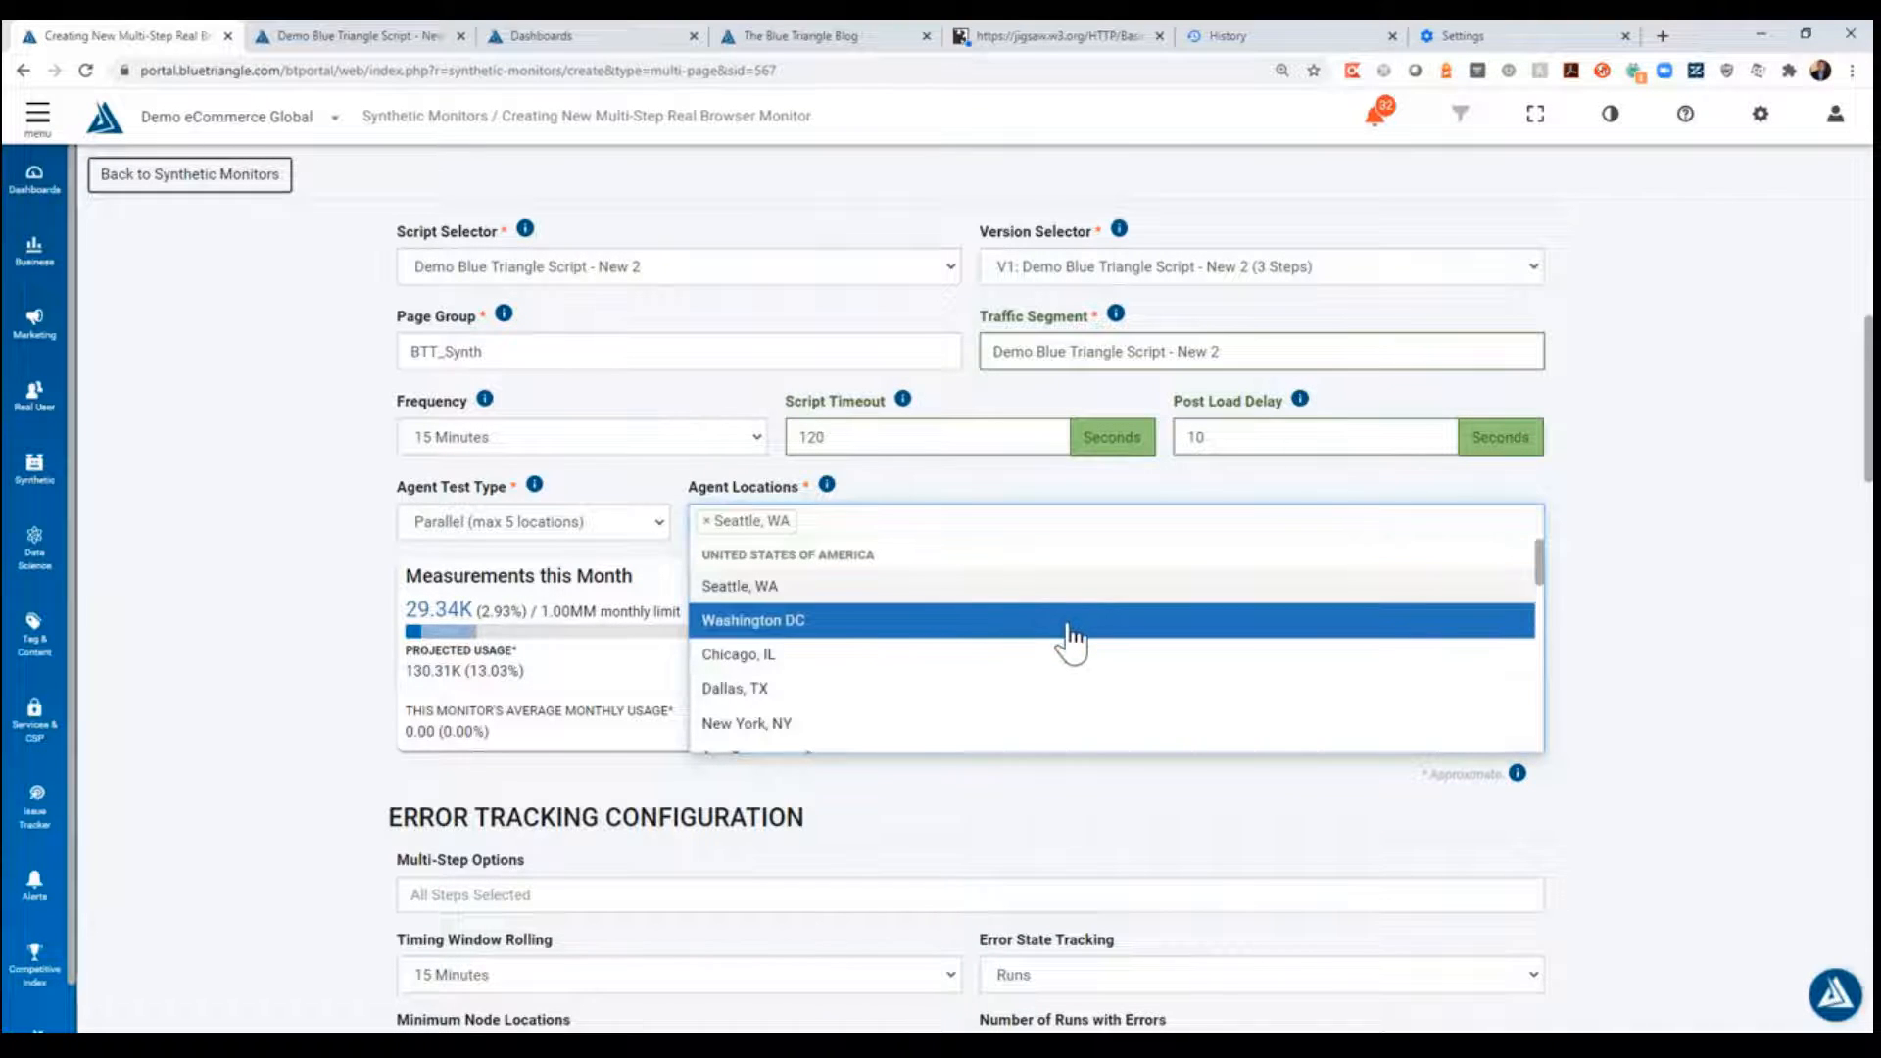
{"action": "left_click", "coordinate": [1071, 635]}
{"action": "left_click", "coordinate": [298, 468]}
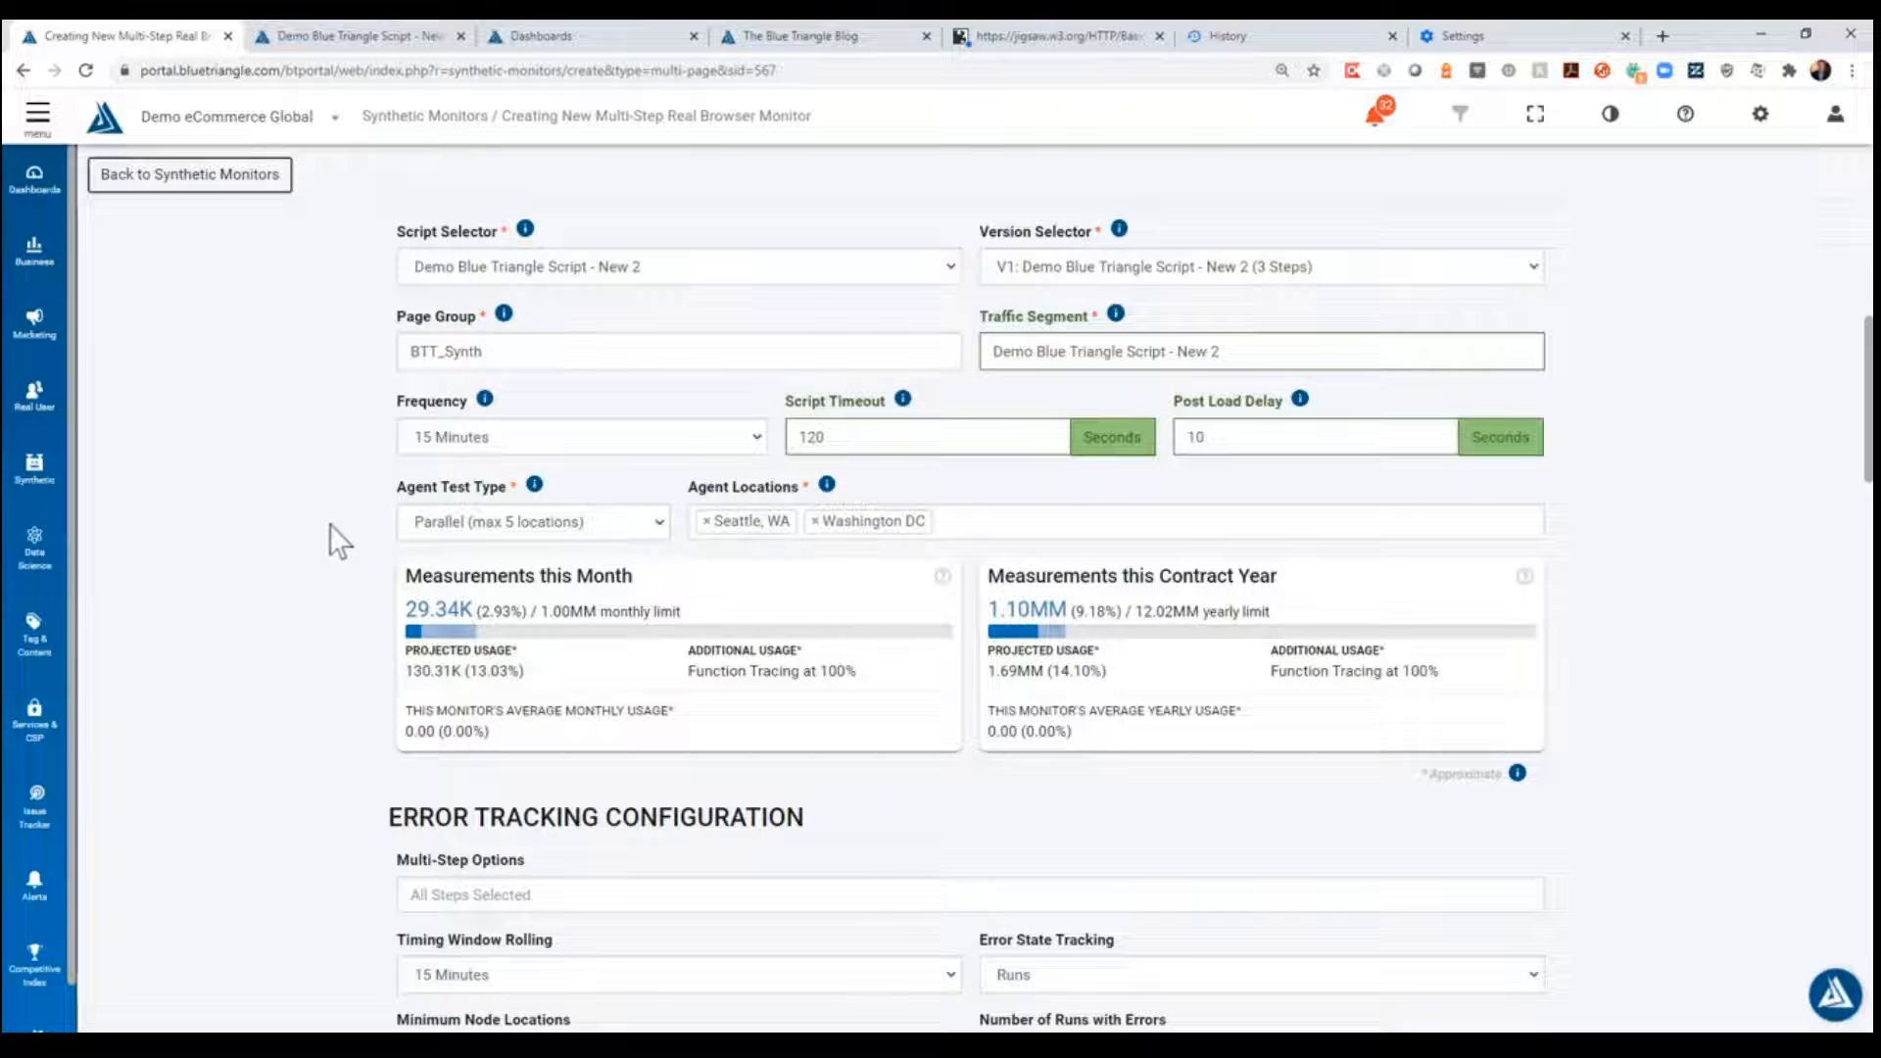
{"action": "scroll", "coordinate": [329, 523], "scroll_direction": "down", "scroll_amount": 4}
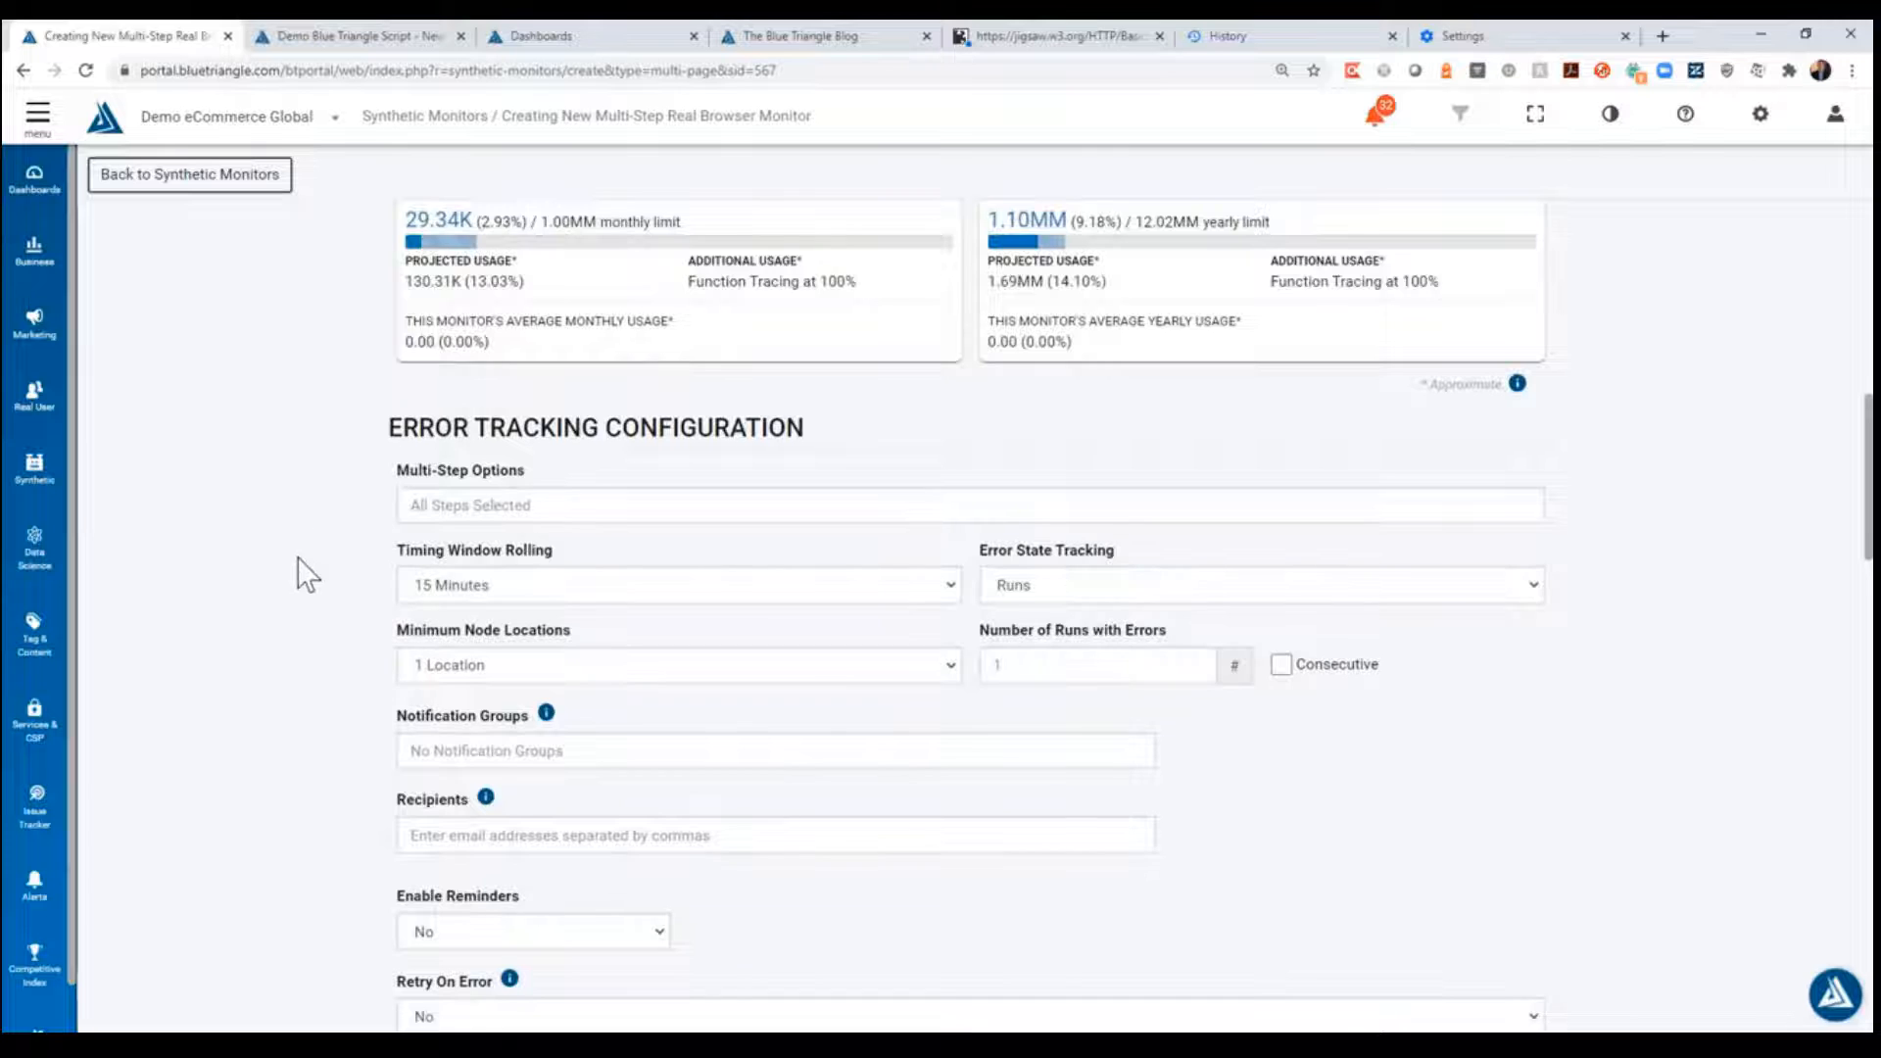
- Leave the remaining error tracking, network, browser and function tracing settings at their defaults, review the changes and create the monitor
{"action": "scroll", "coordinate": [308, 576], "scroll_direction": "down", "scroll_amount": 1}
{"action": "scroll", "coordinate": [296, 467], "scroll_direction": "down", "scroll_amount": 5}
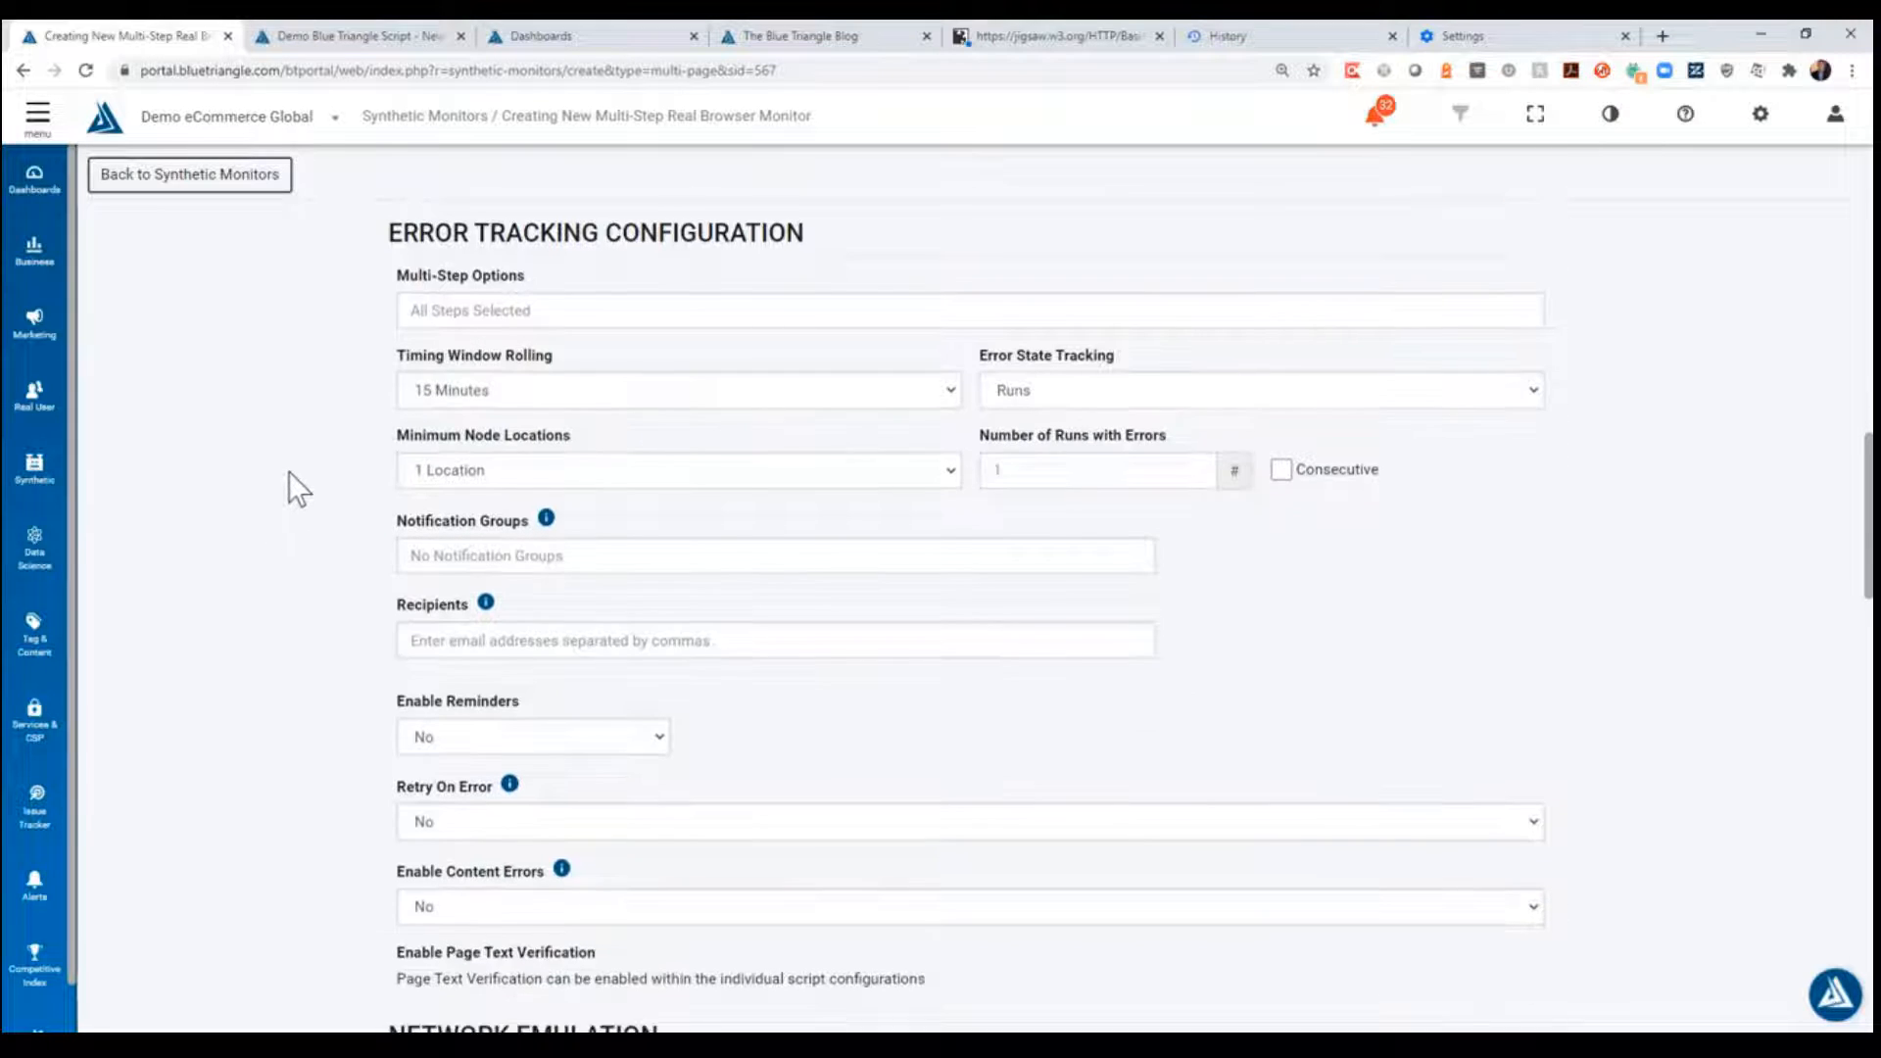
{"action": "scroll", "coordinate": [296, 474], "scroll_direction": "down", "scroll_amount": 3}
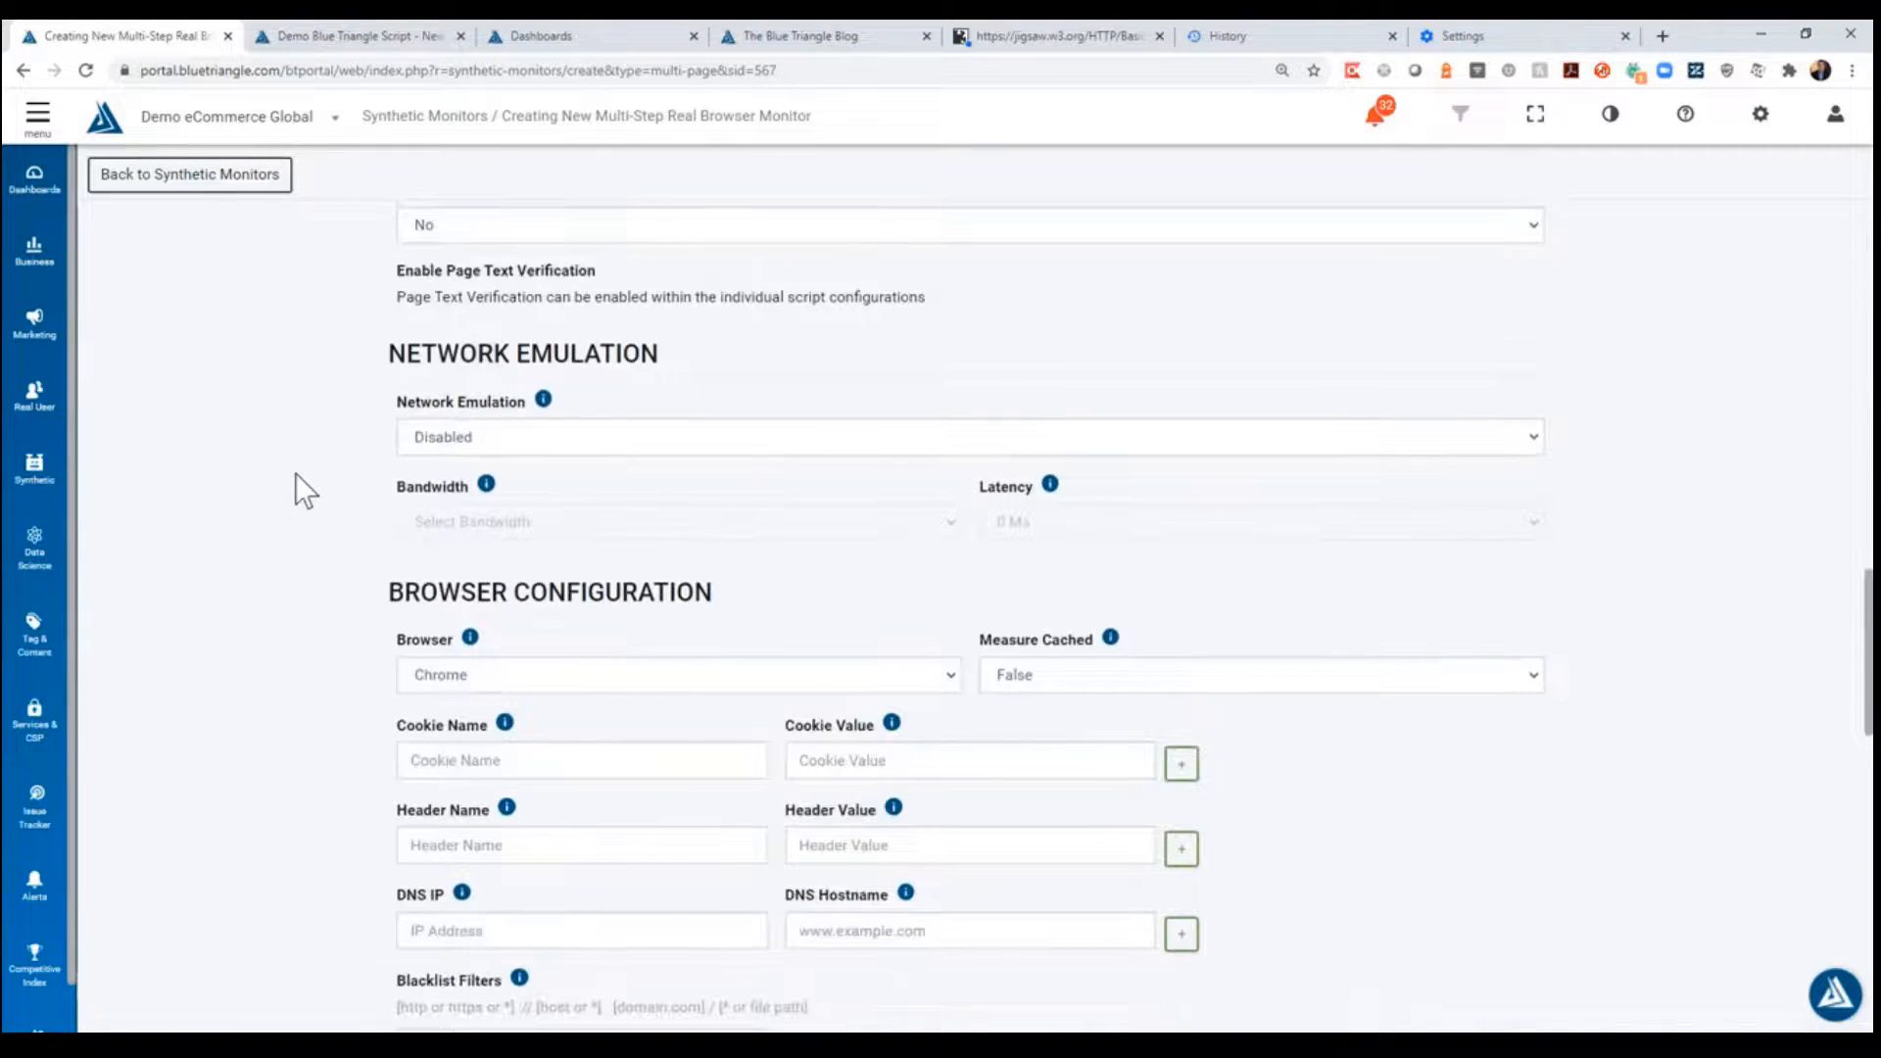
{"action": "scroll", "coordinate": [323, 461], "scroll_direction": "down", "scroll_amount": 2}
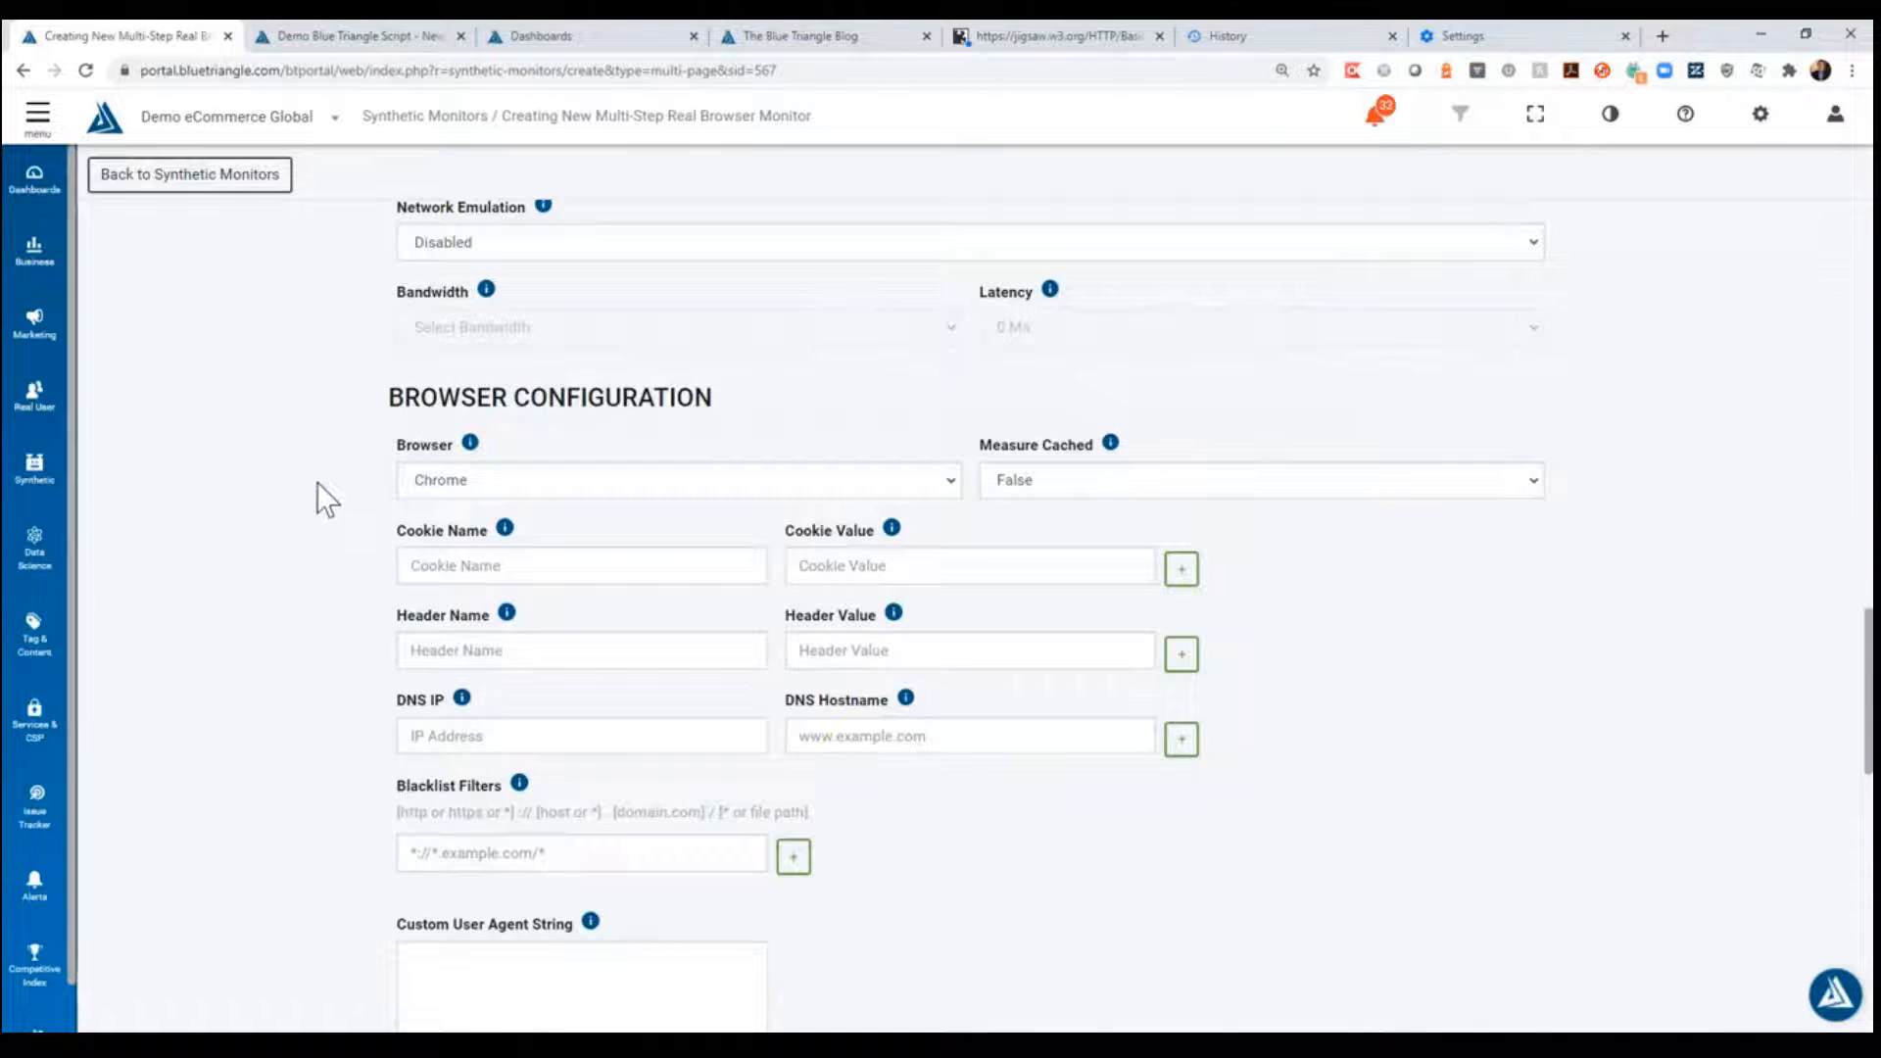
{"action": "scroll", "coordinate": [317, 490], "scroll_direction": "down", "scroll_amount": 7}
{"action": "scroll", "coordinate": [321, 513], "scroll_direction": "down", "scroll_amount": 6}
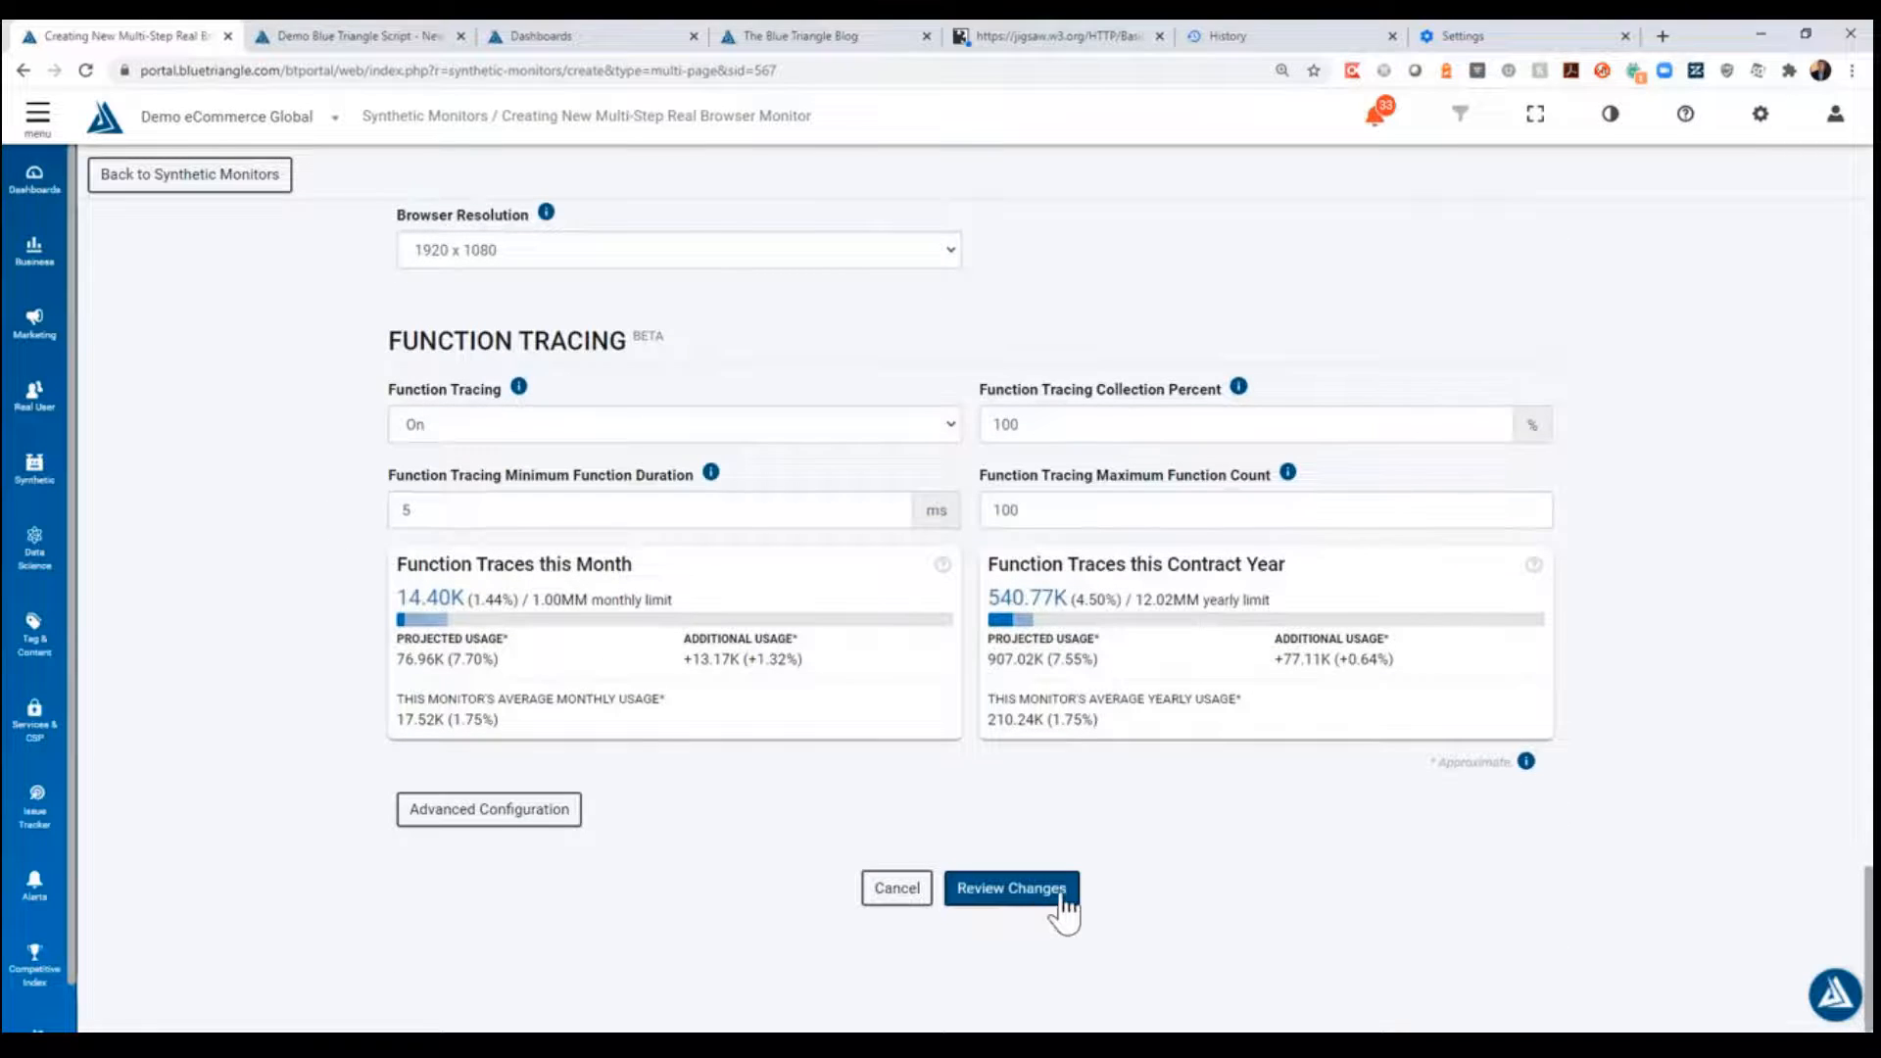
{"action": "left_click", "coordinate": [1062, 895]}
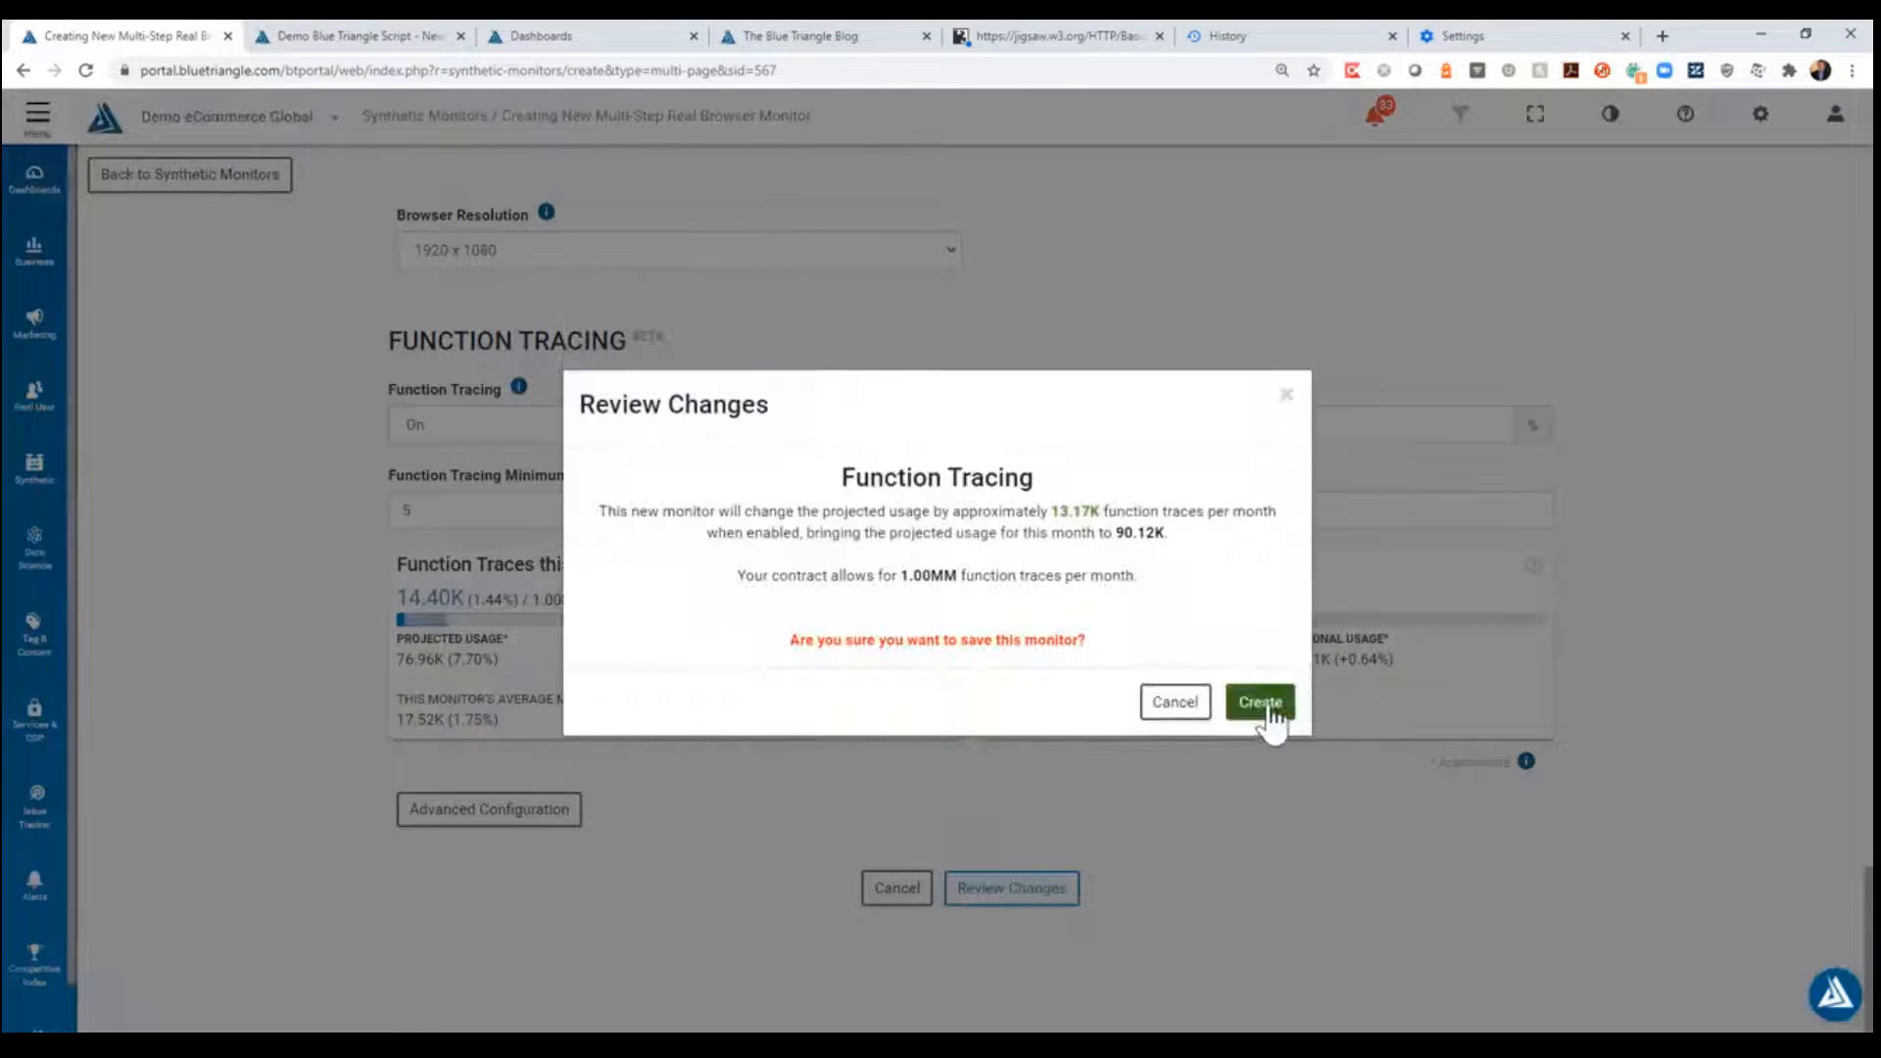
{"action": "left_click", "coordinate": [1270, 706]}
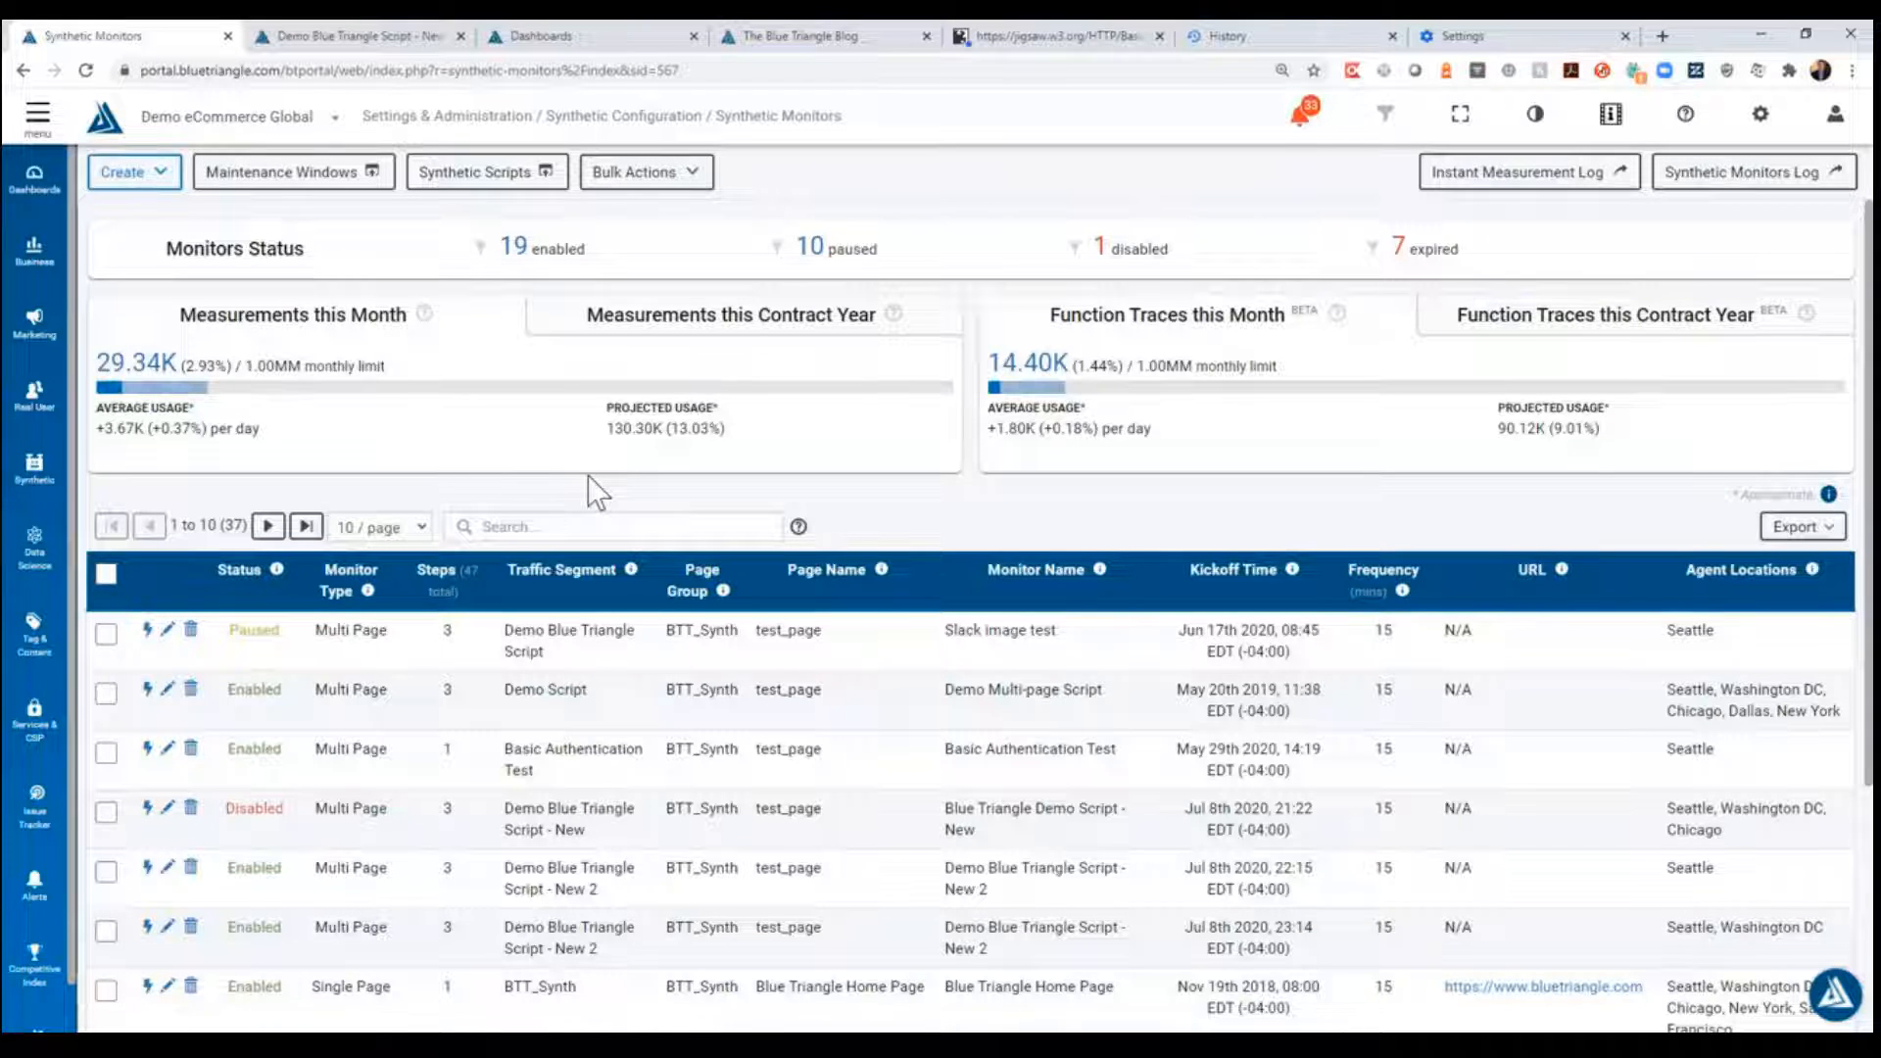
- Sign in to the jigsaw.w3.org/HTTP/Basic test page with the guest account's username and password, and dismiss the offer to save the password
{"action": "left_click", "coordinate": [1081, 35]}
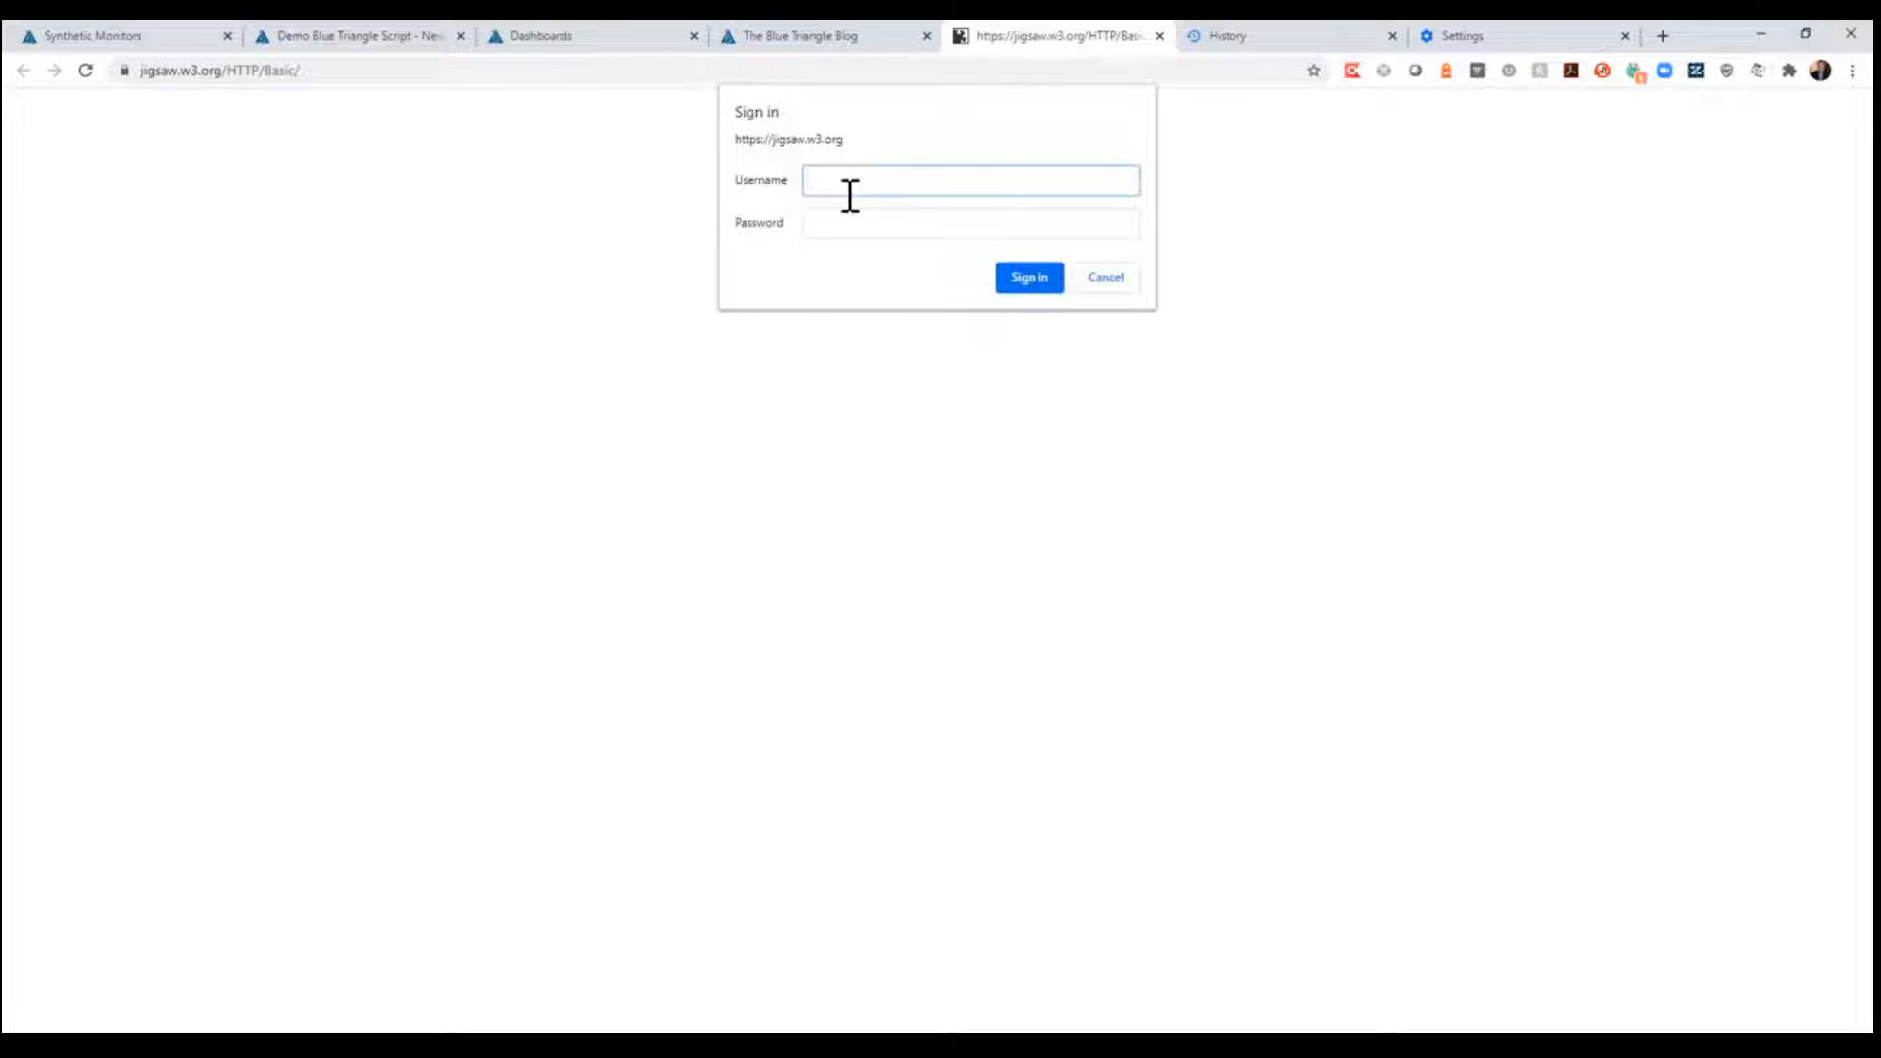
{"action": "type", "text": "guest"}
{"action": "key", "text": "Tab"}
{"action": "type", "text": "guest"}
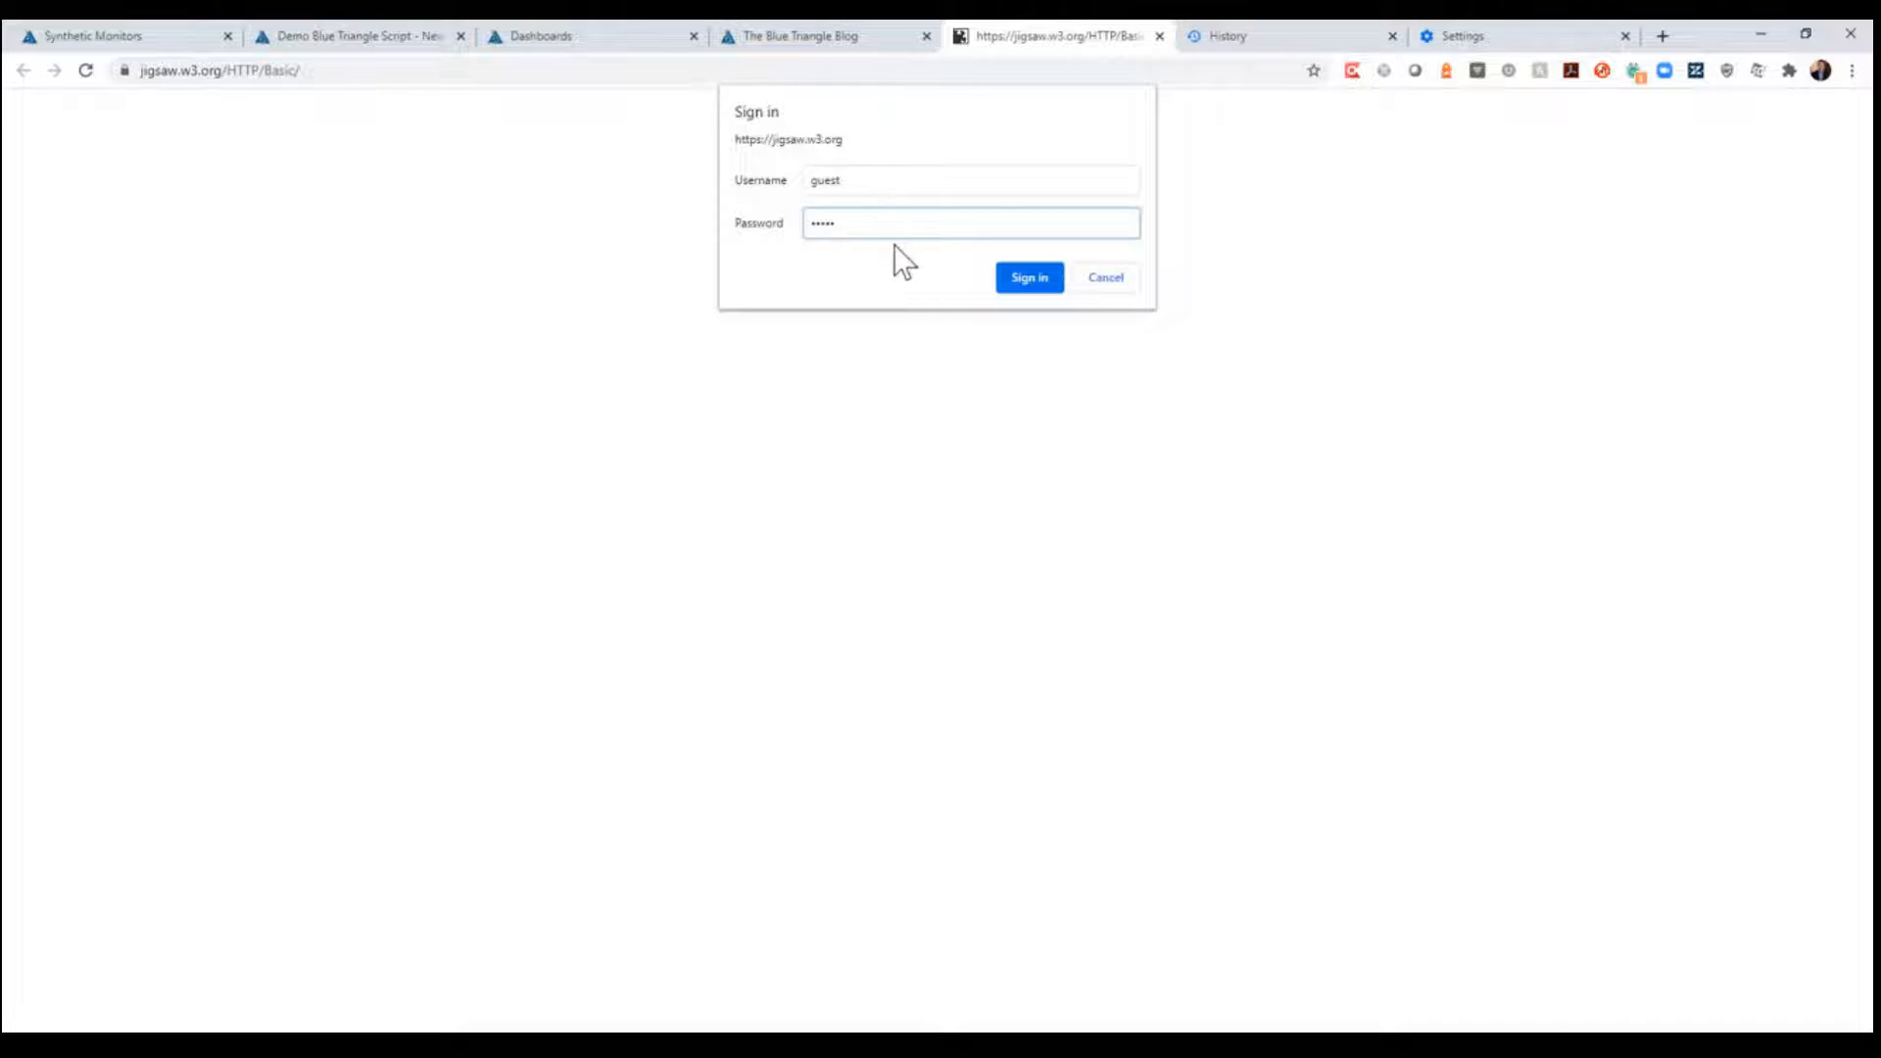
{"action": "left_click", "coordinate": [1027, 282]}
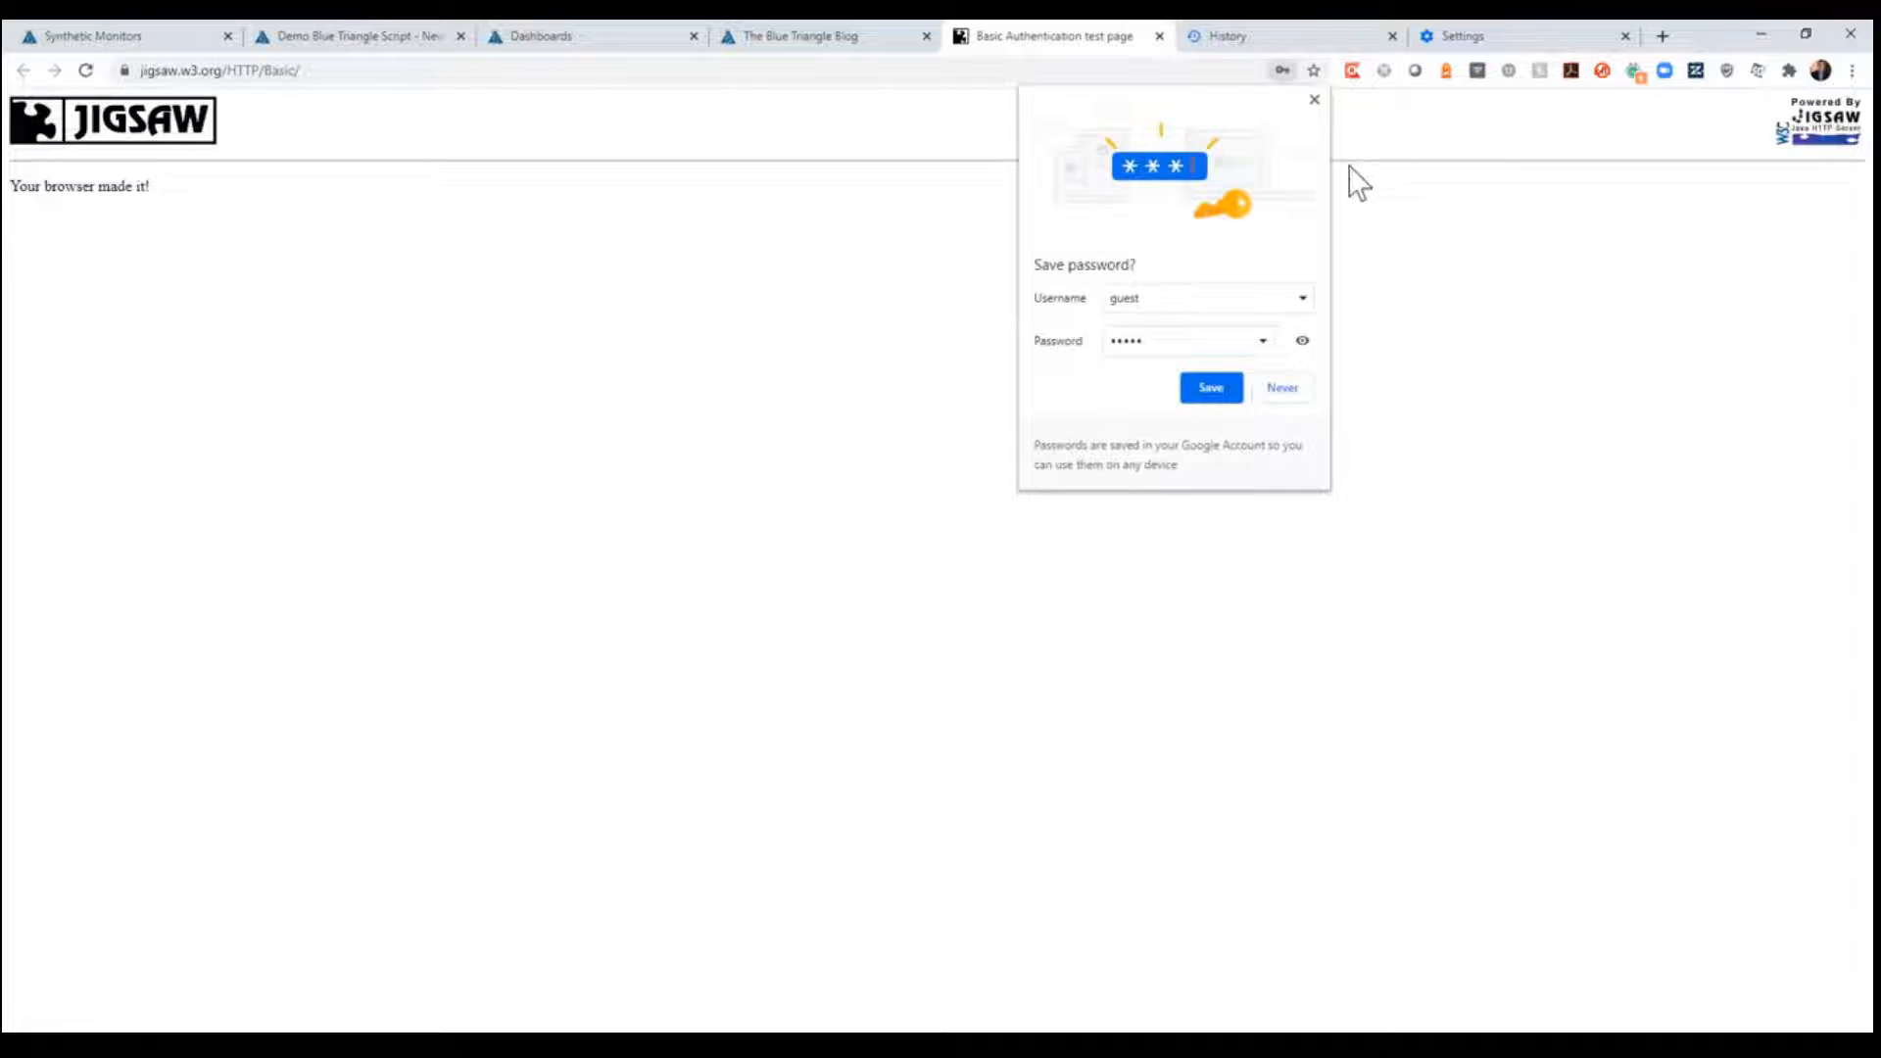
{"action": "left_click", "coordinate": [1315, 100]}
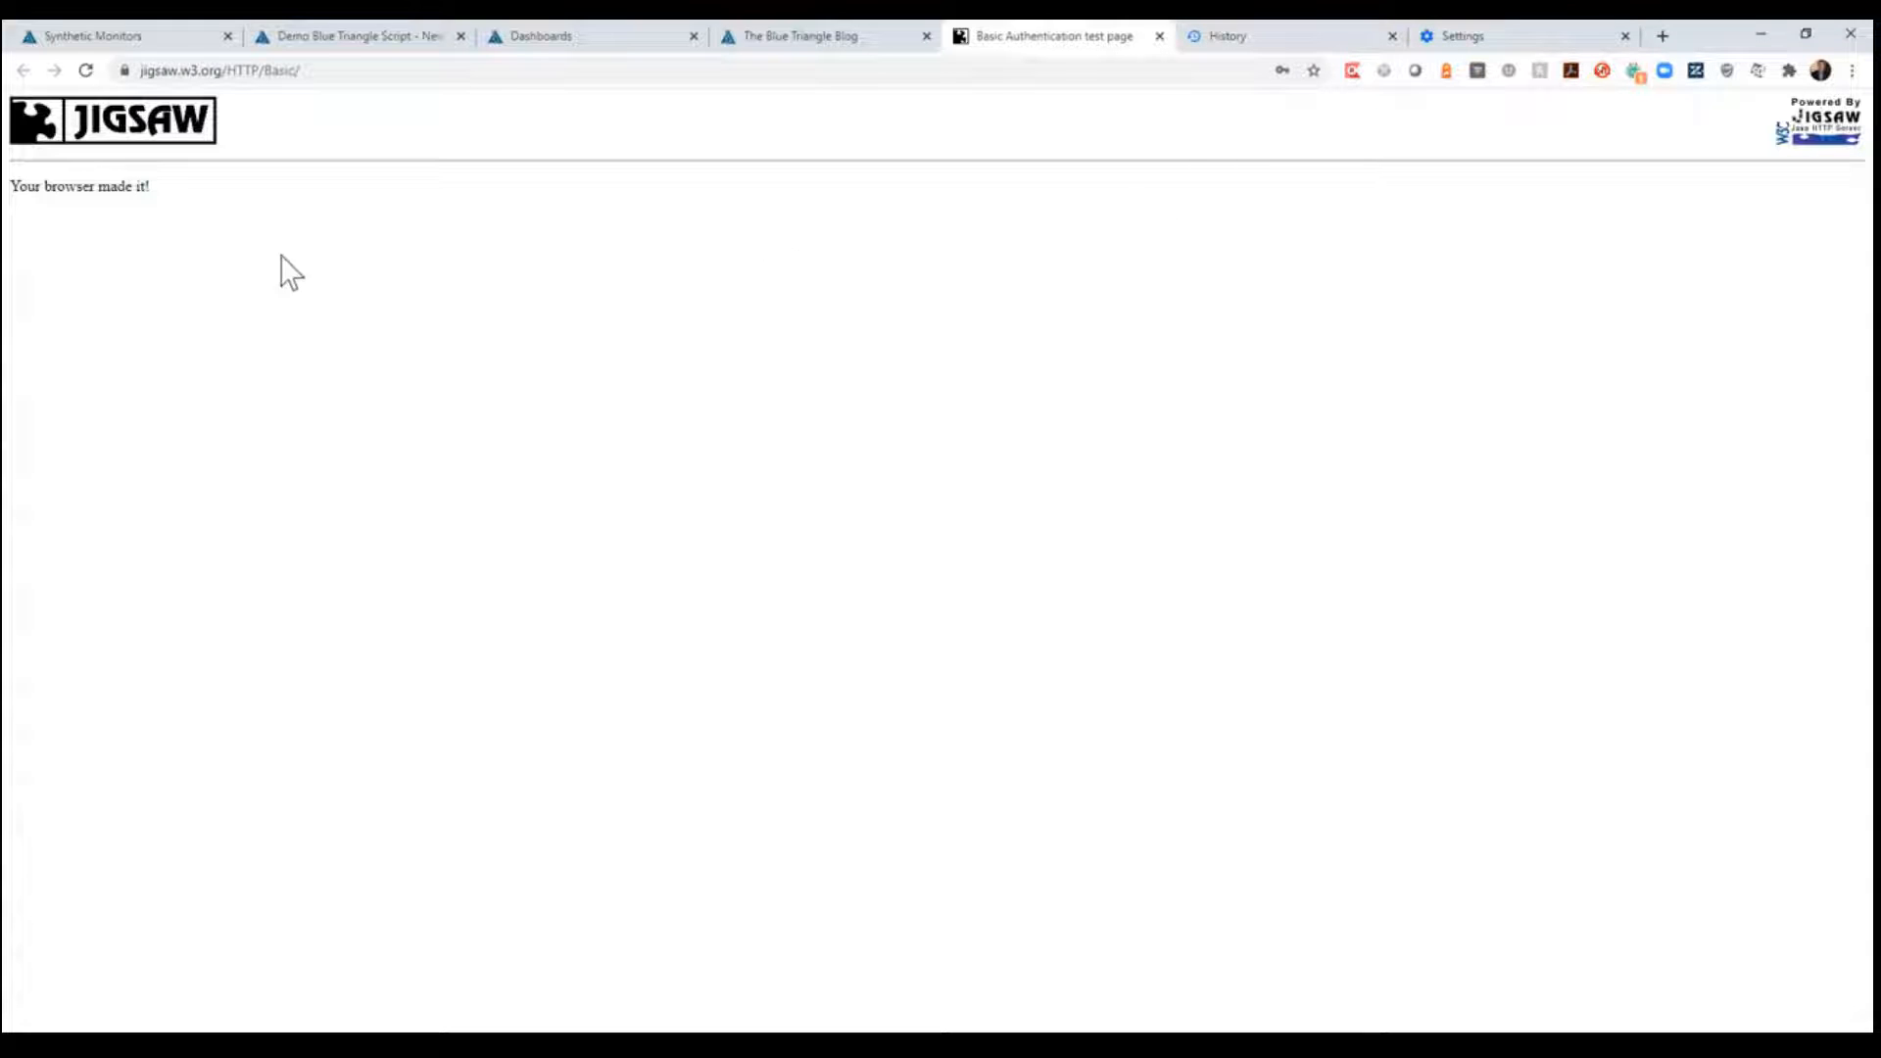
- Clear the browsing history, cookies and cached files for all time, and reload the jigsaw.w3.org basic authentication page
{"action": "left_click", "coordinate": [1284, 38]}
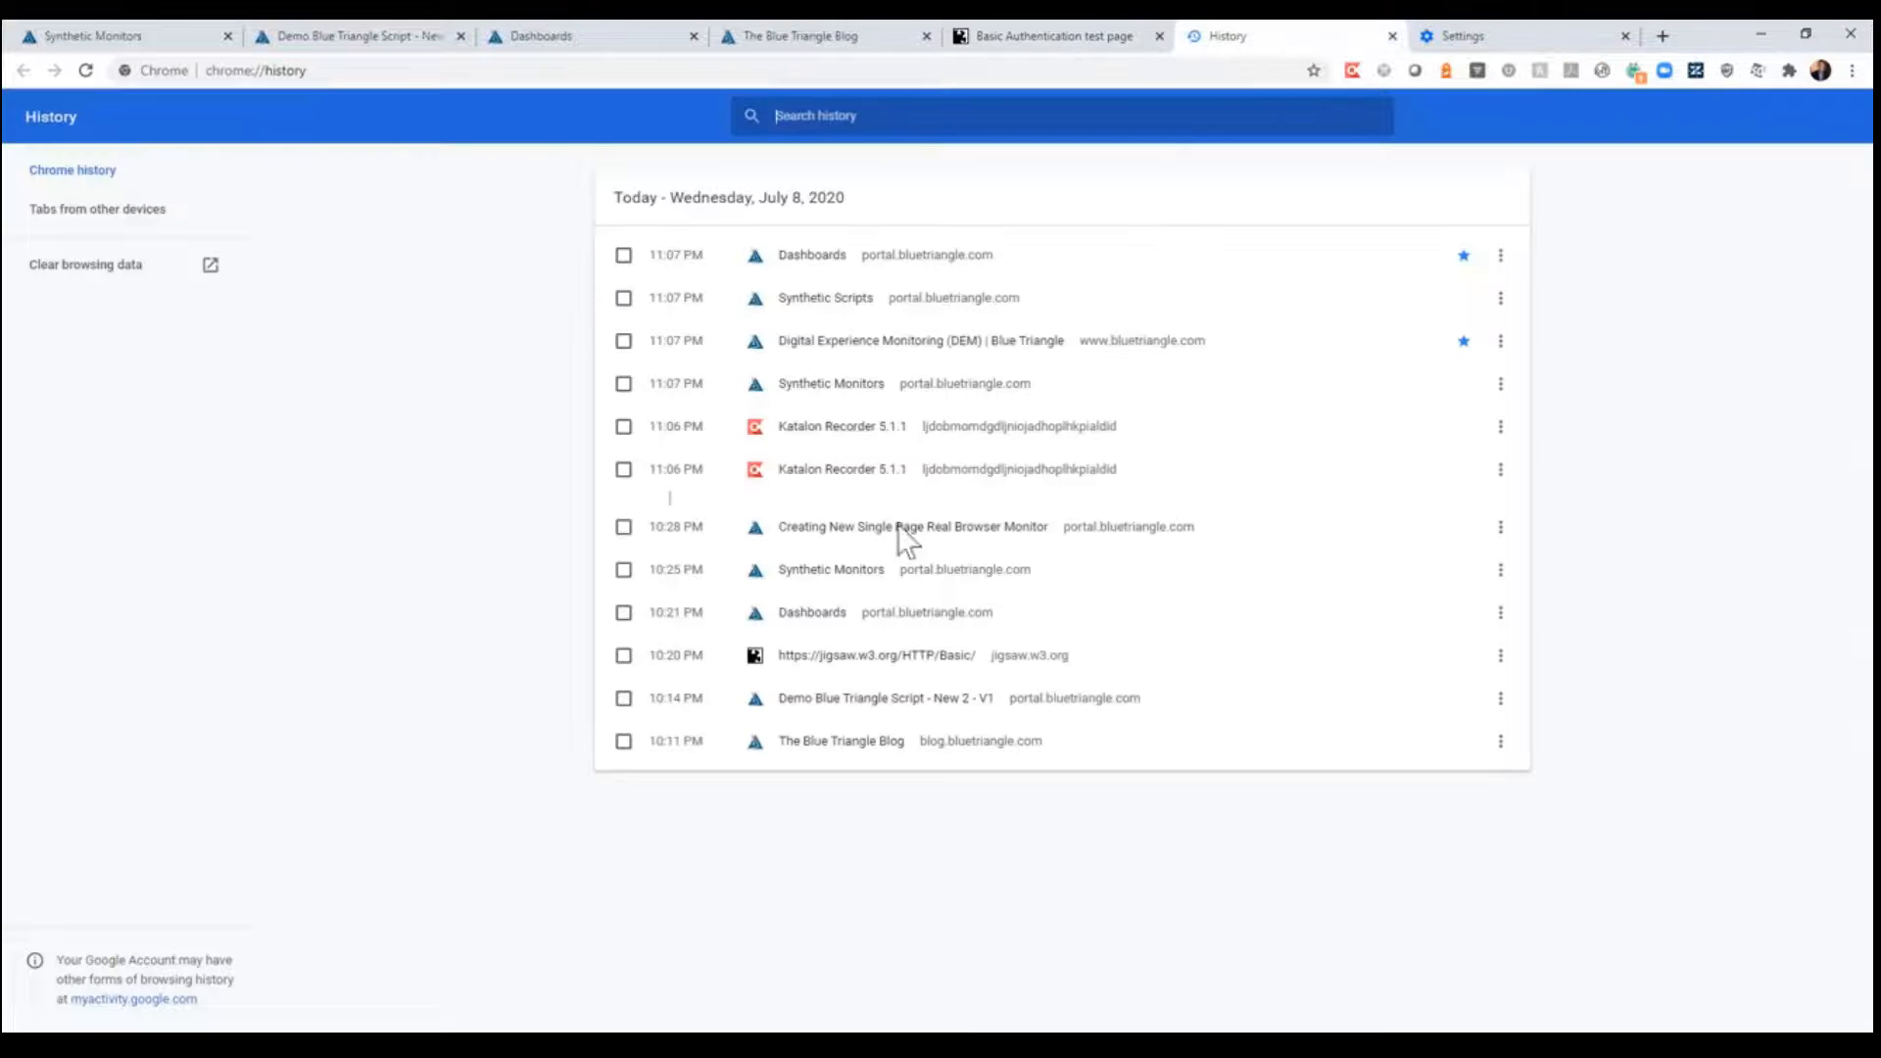
{"action": "left_click", "coordinate": [115, 266]}
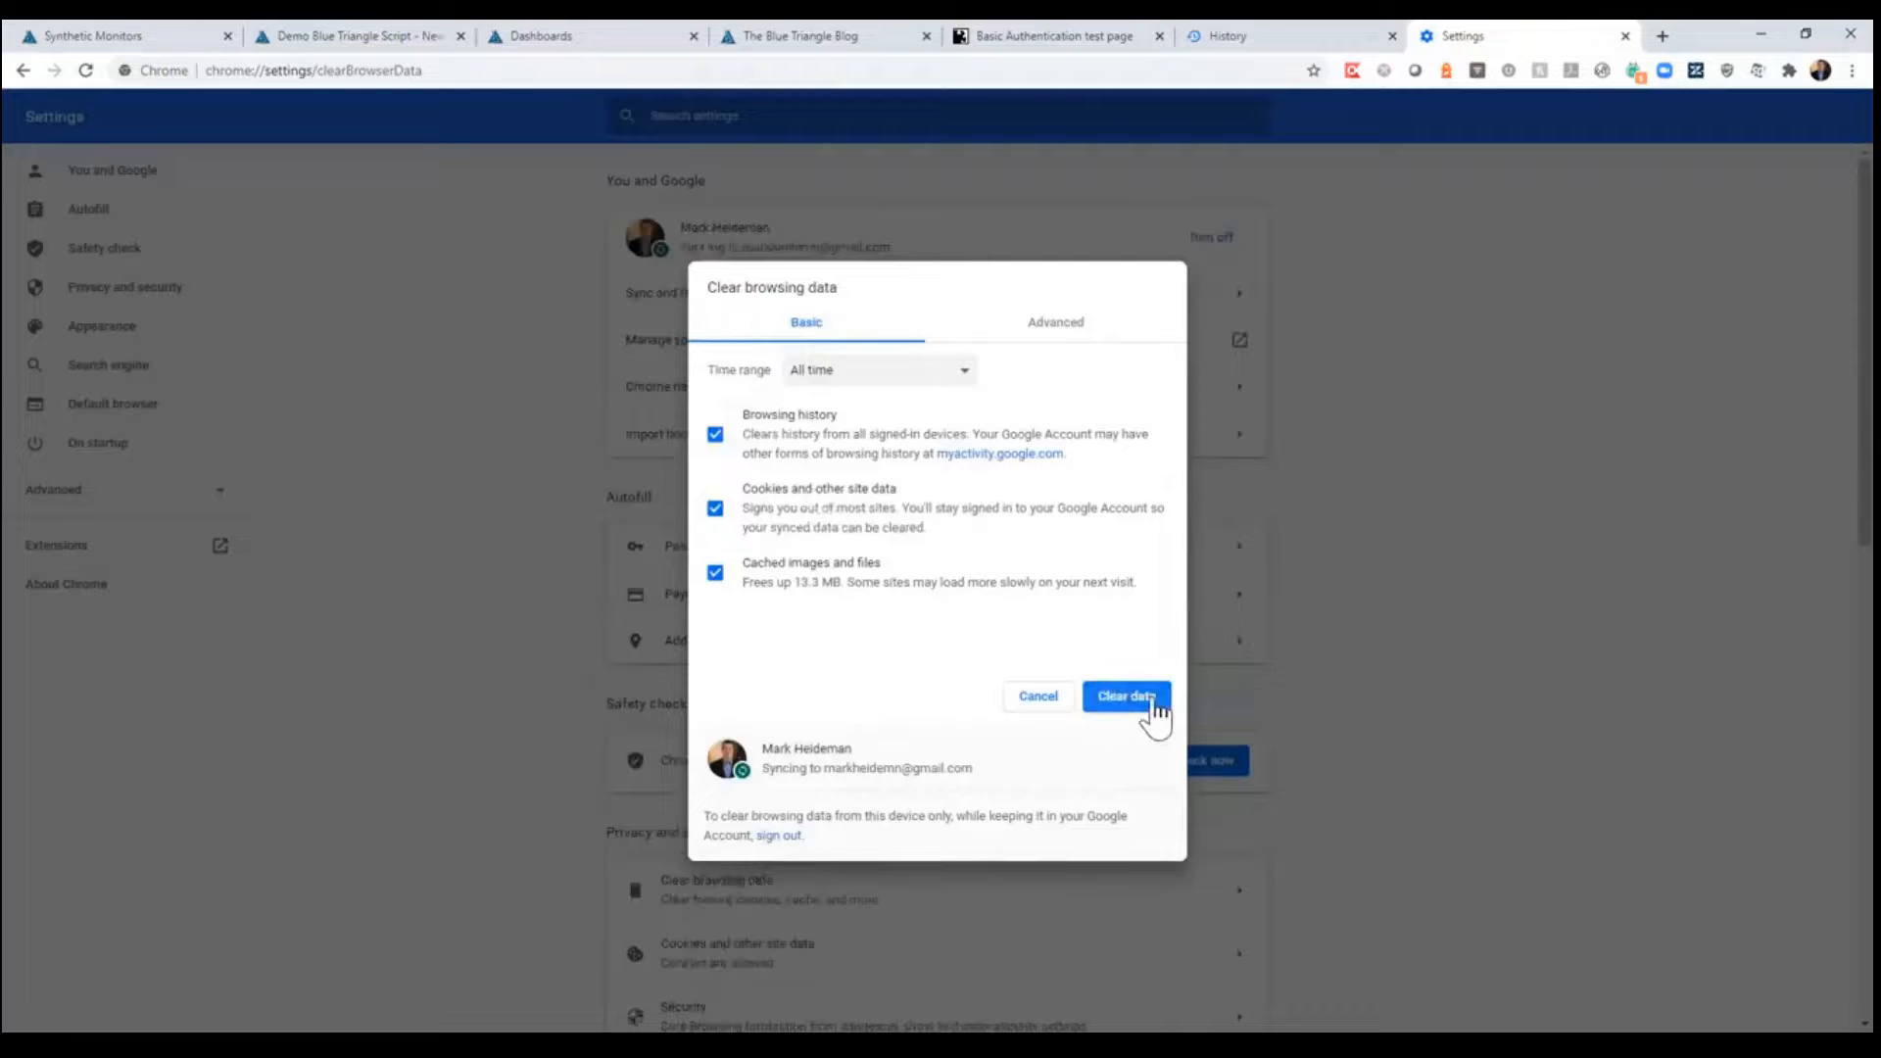
{"action": "left_click", "coordinate": [1126, 696]}
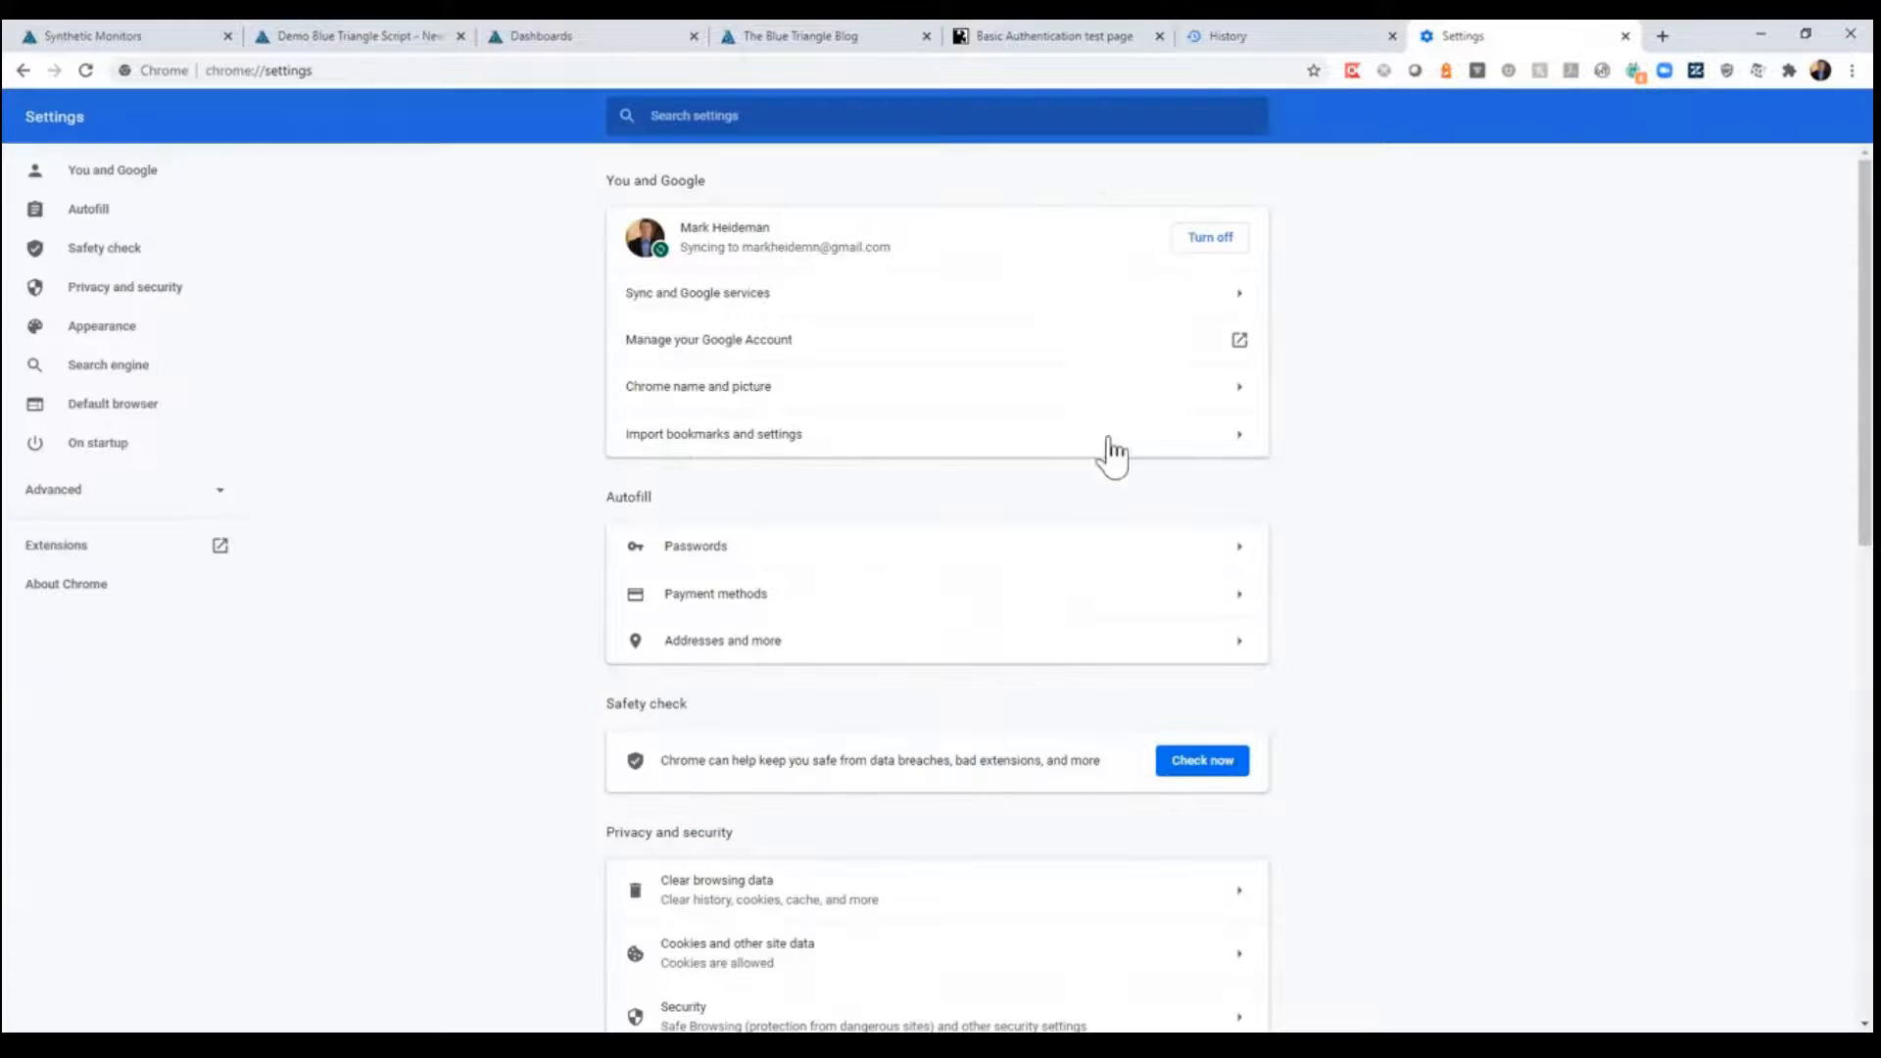
{"action": "left_click", "coordinate": [1027, 39]}
{"action": "left_click", "coordinate": [85, 71]}
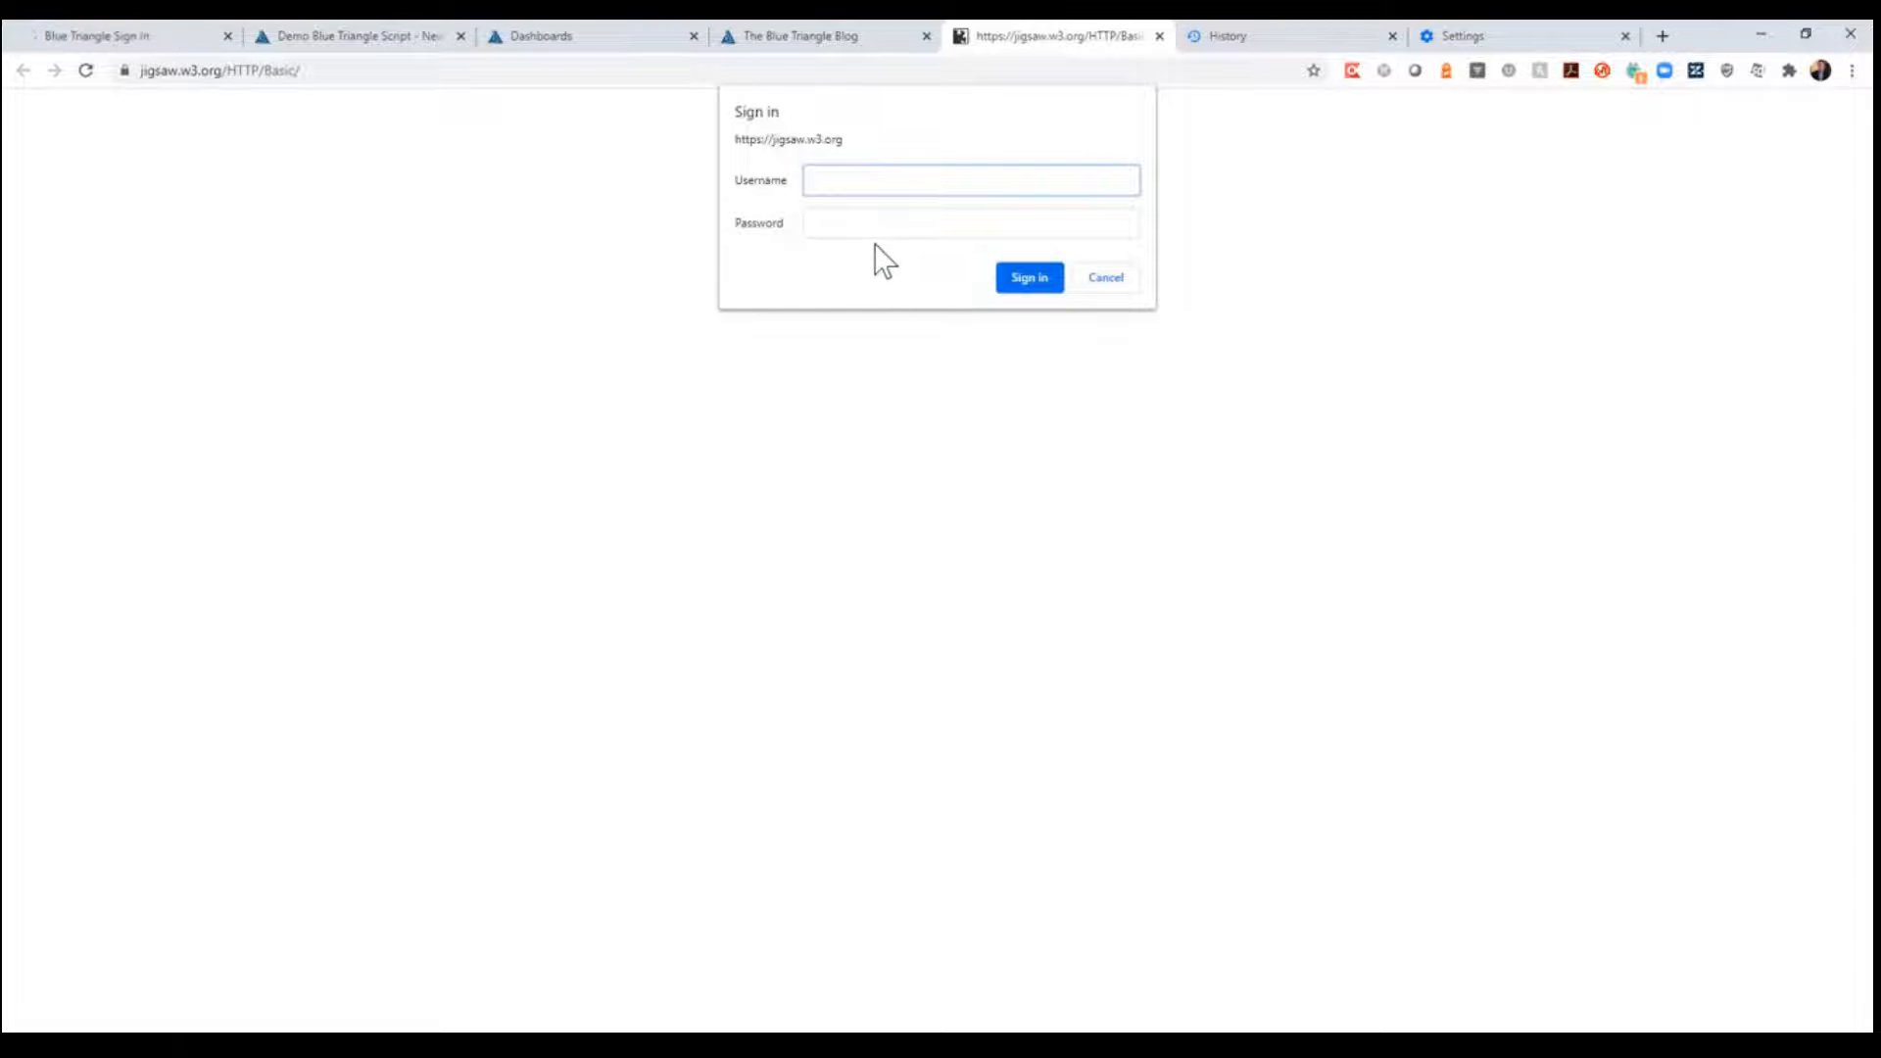
- Enable the Authorization request header in Profile 1 of the request header extension, reload the jigsaw page, and recheck the header entry
{"action": "left_click", "coordinate": [1383, 72]}
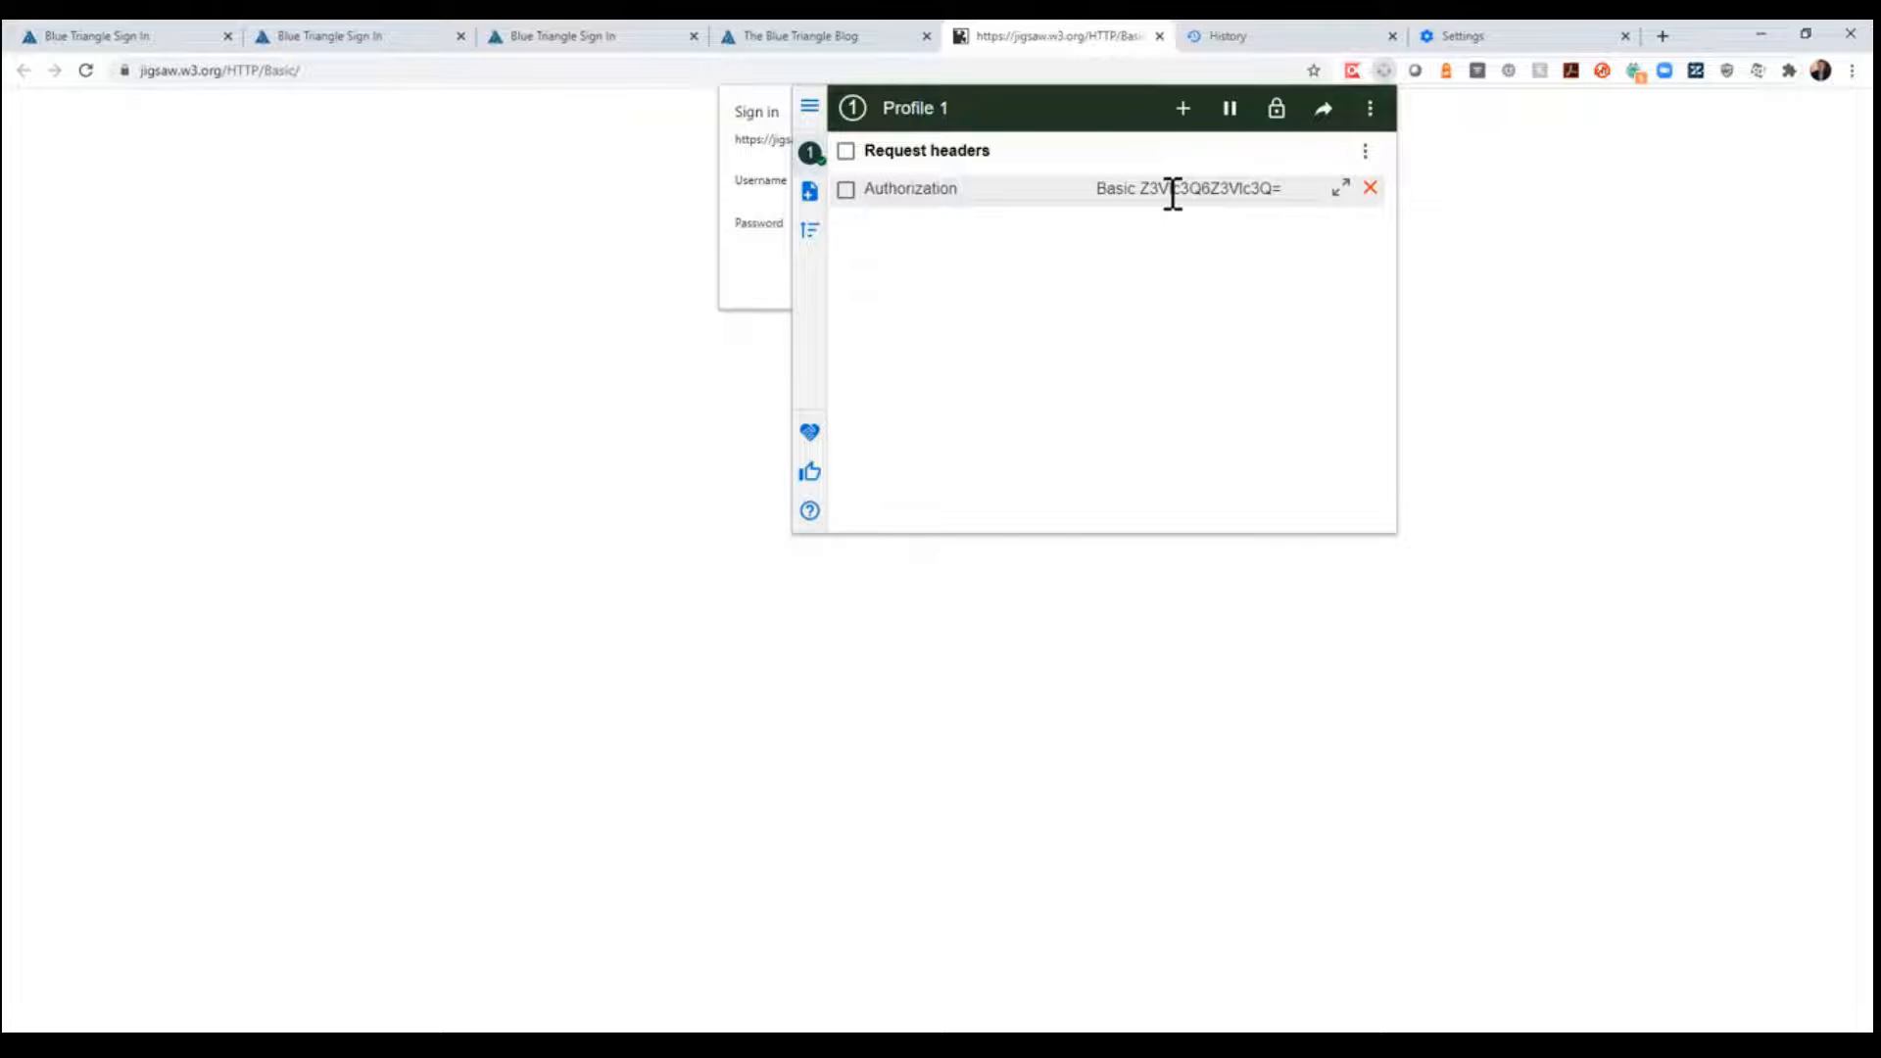
{"action": "left_click", "coordinate": [1289, 191]}
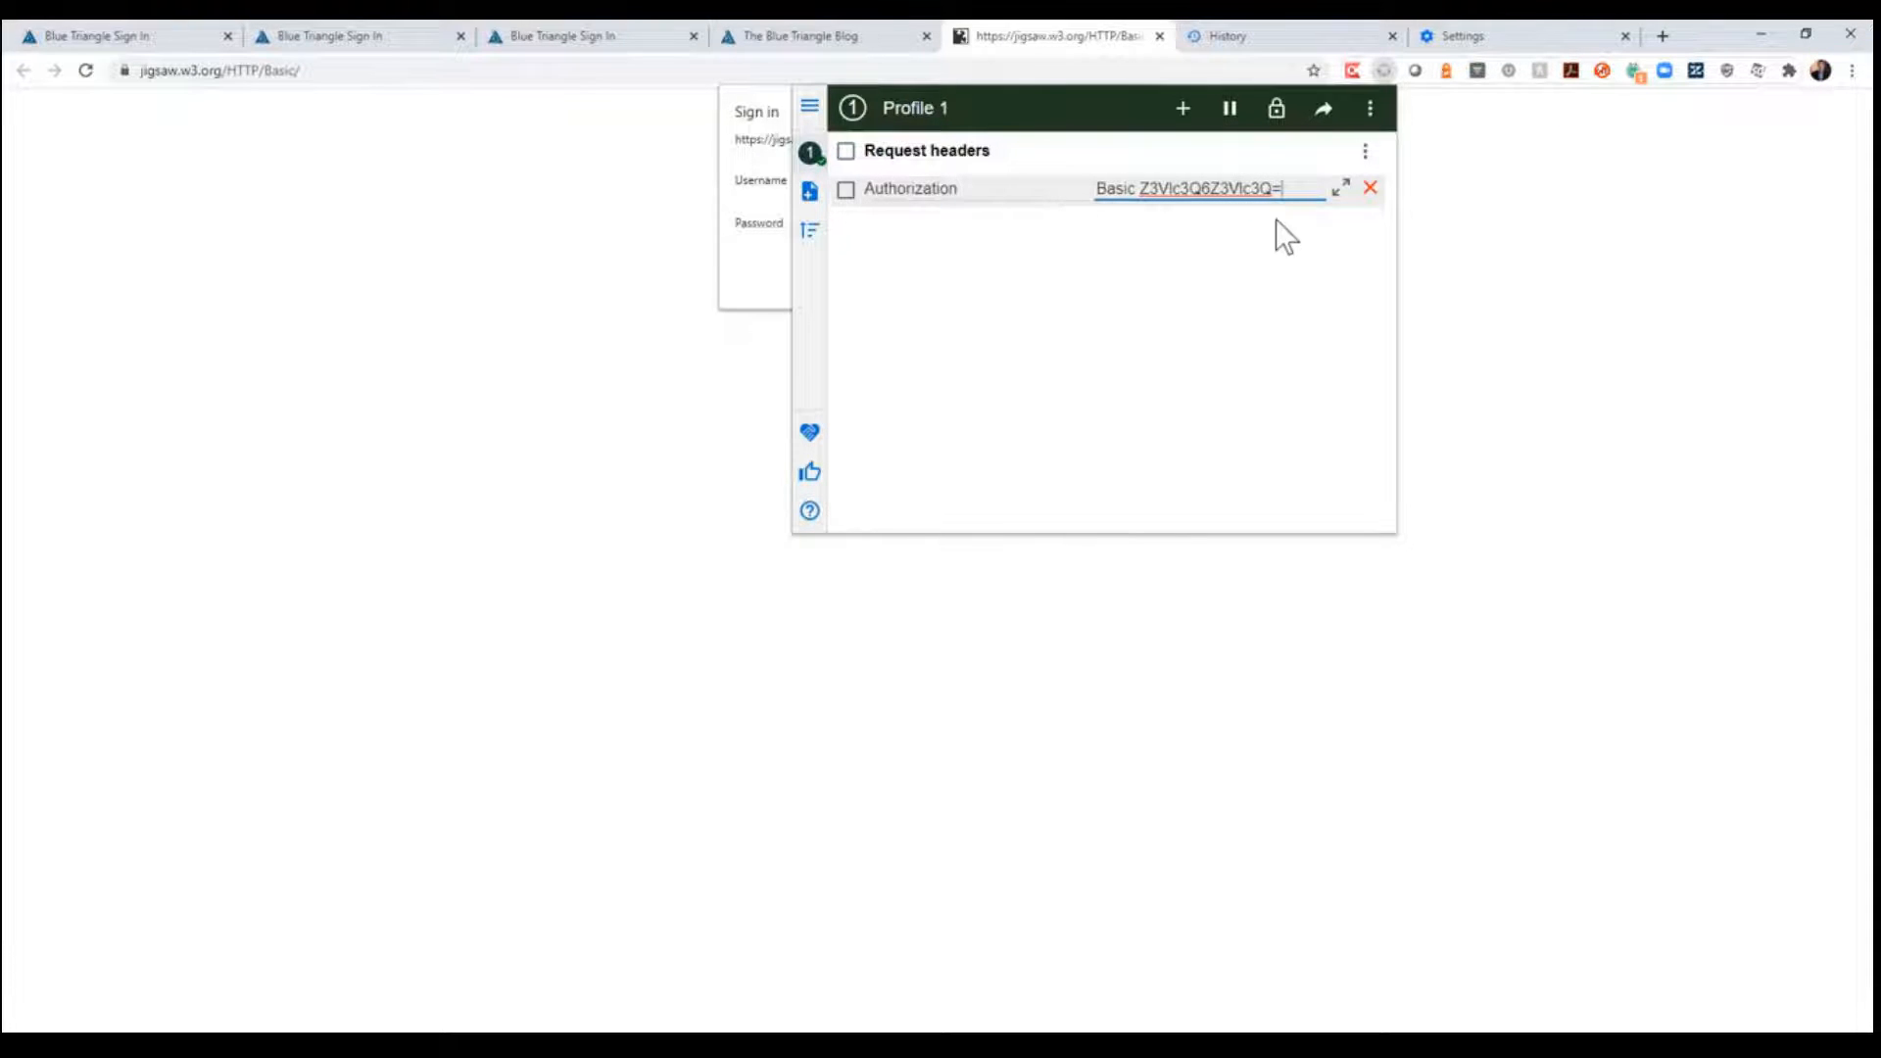
{"action": "left_click", "coordinate": [847, 190]}
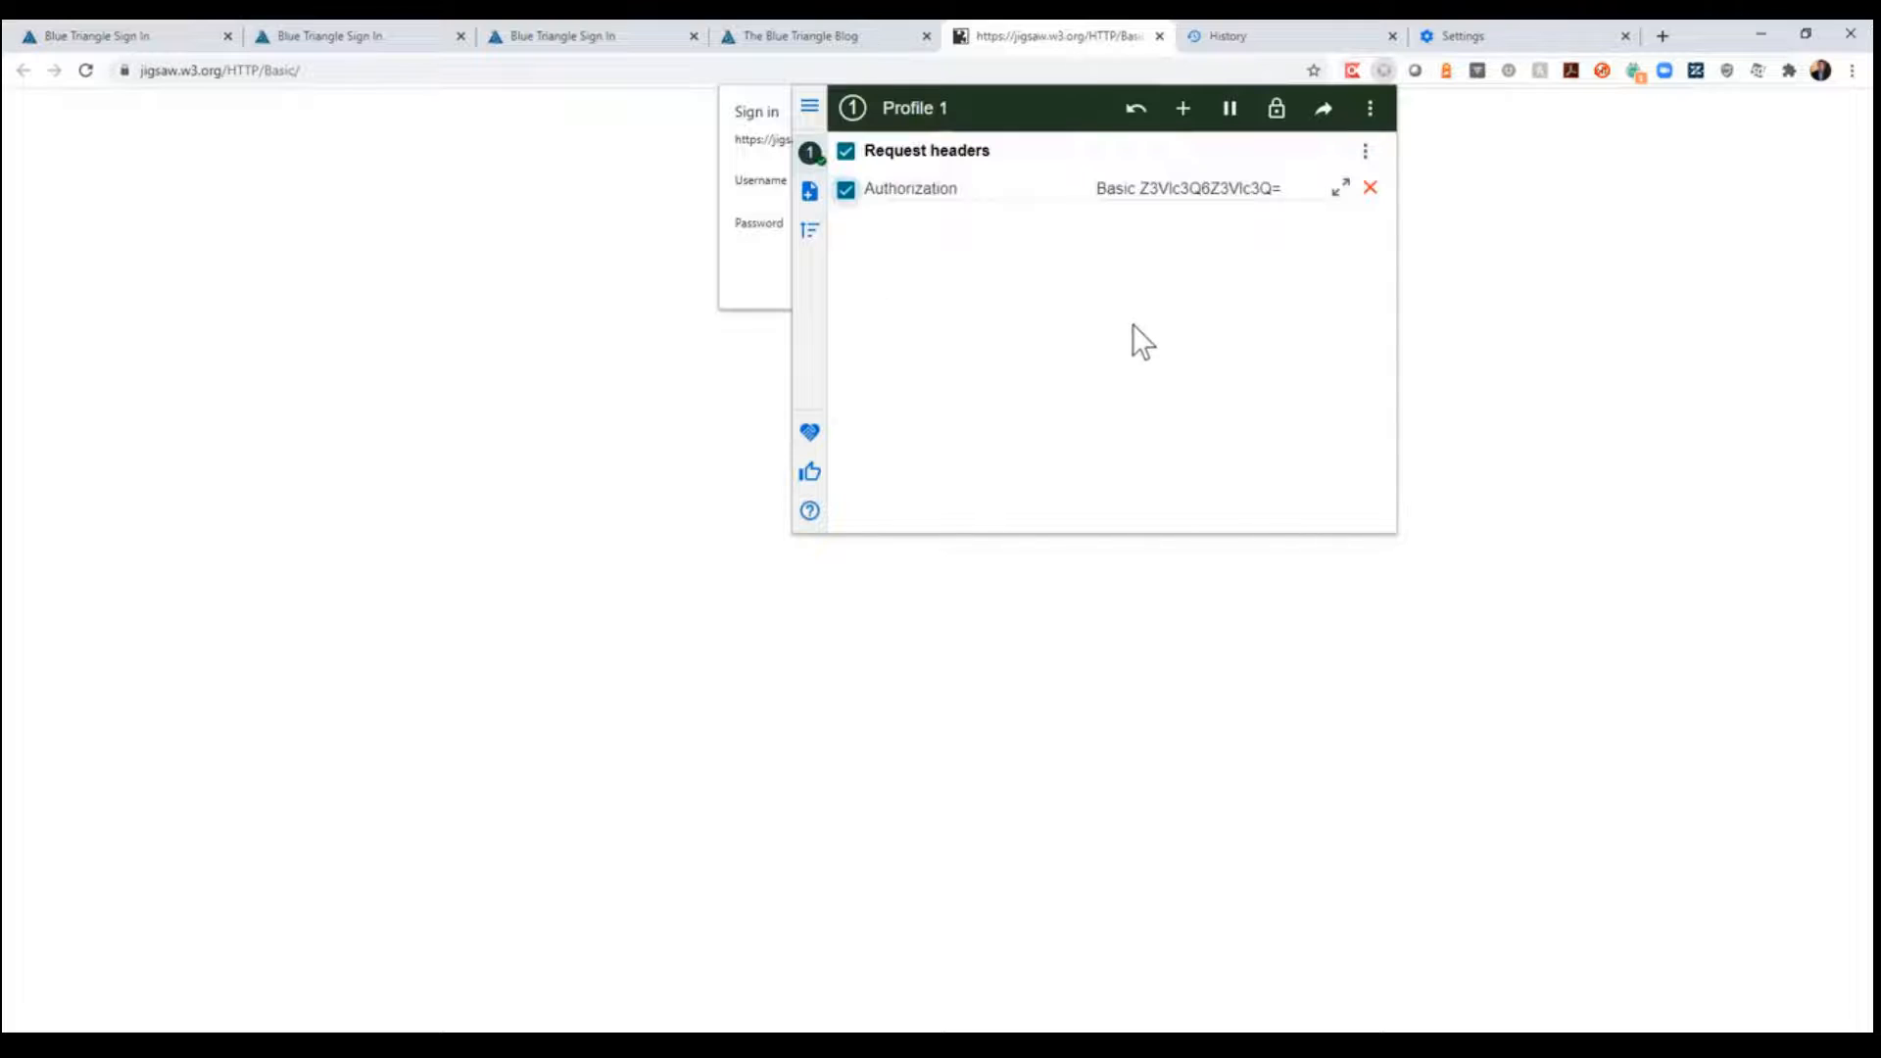
{"action": "left_click", "coordinate": [1541, 219]}
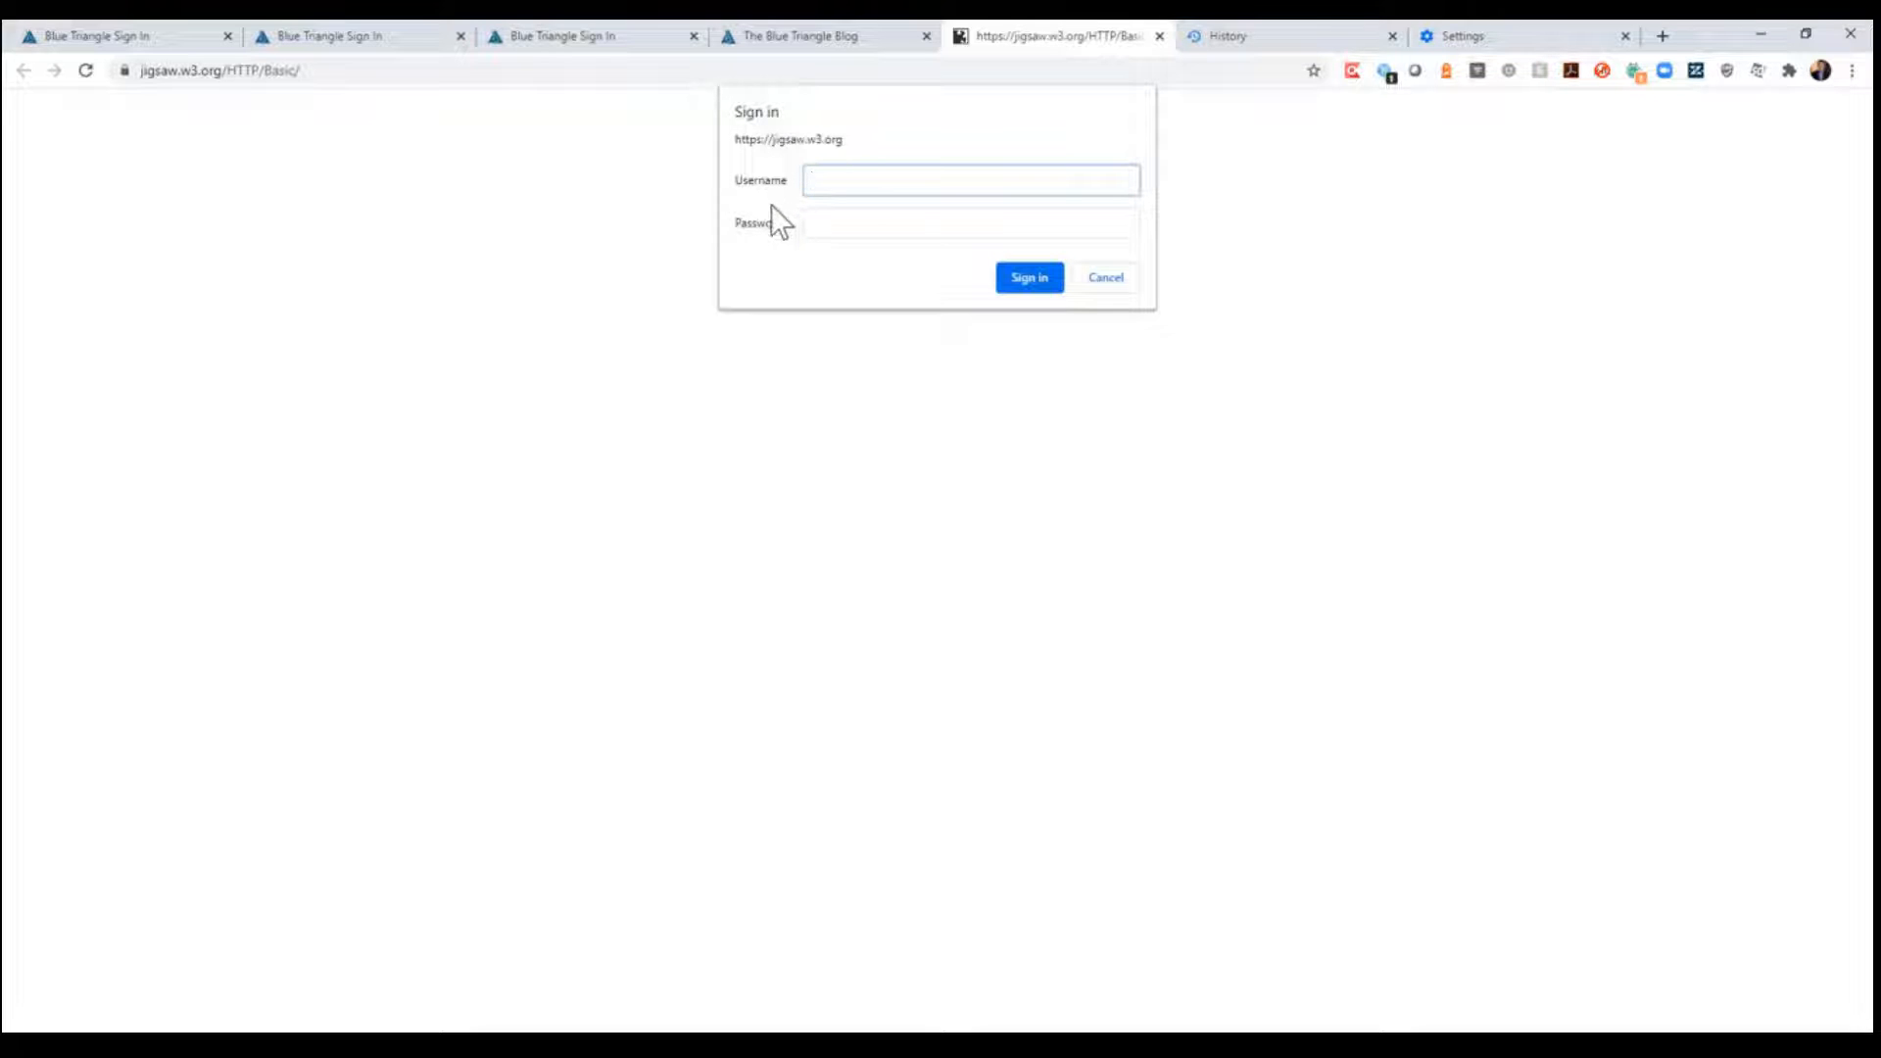
{"action": "left_click", "coordinate": [86, 69]}
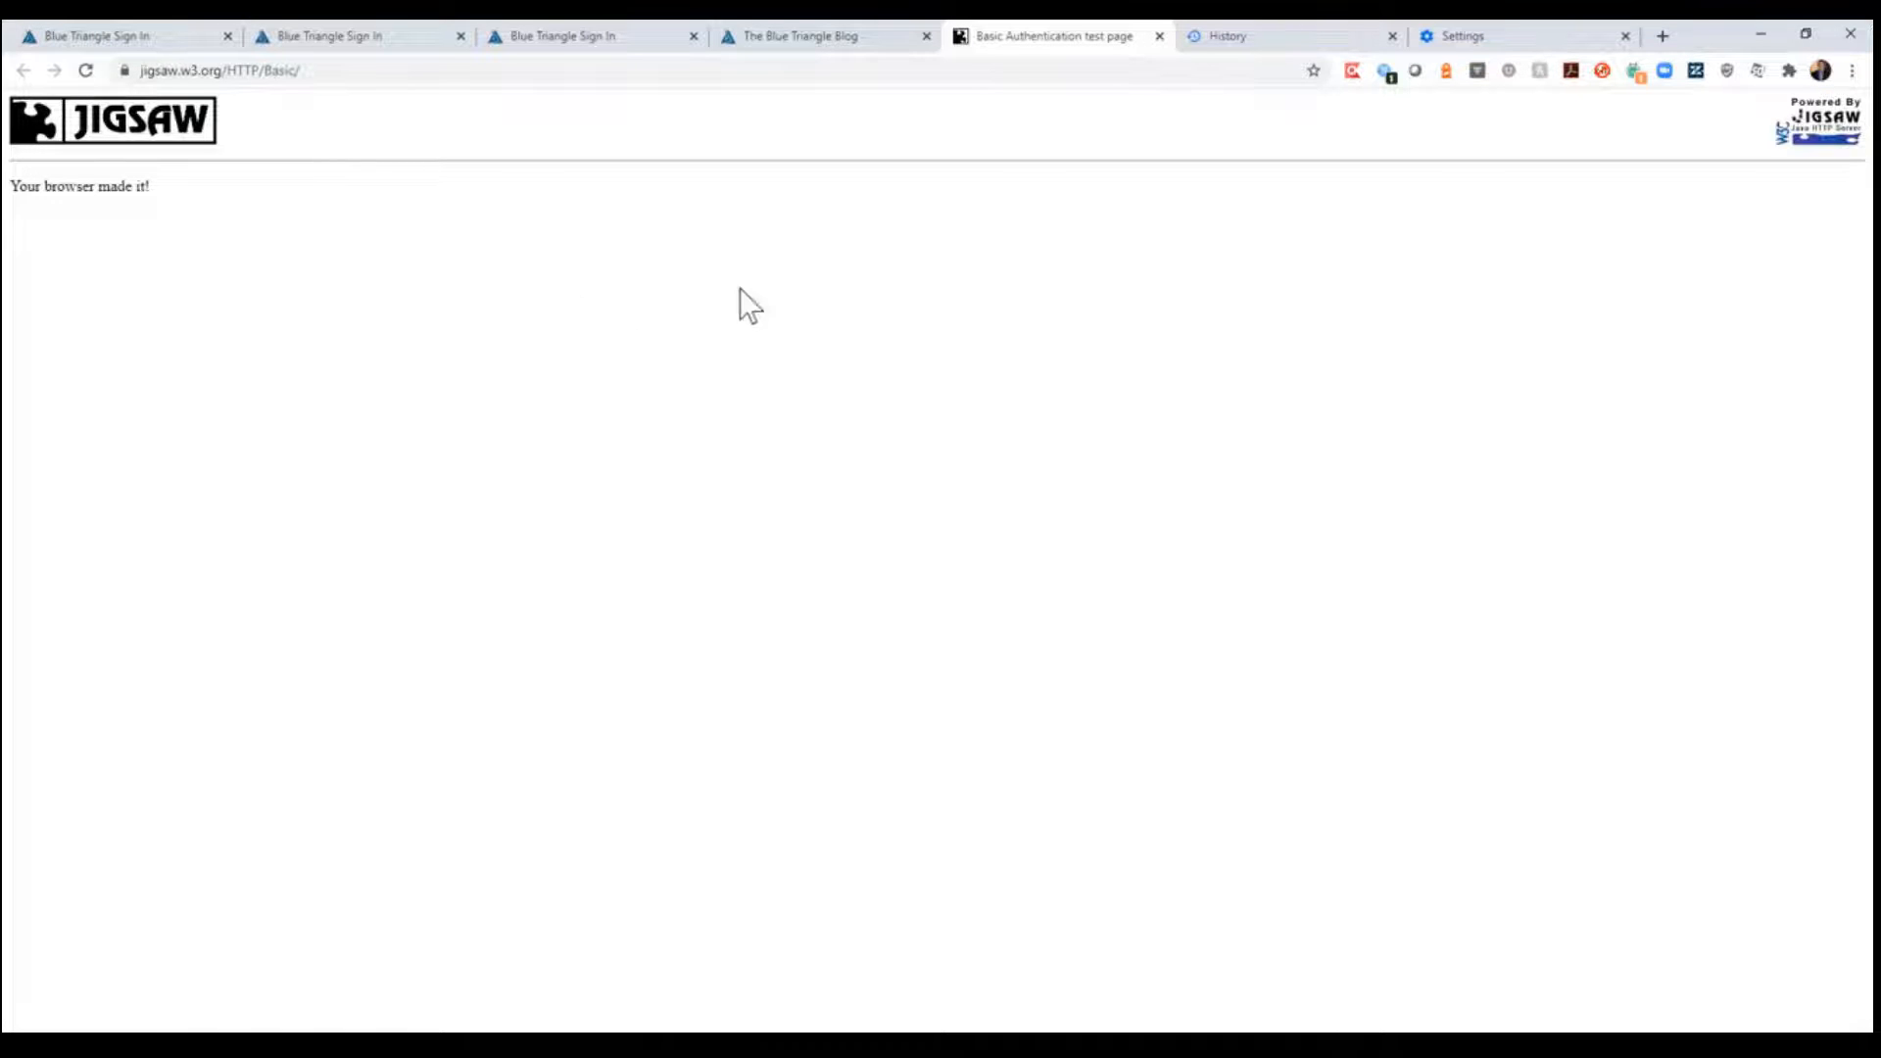
{"action": "left_click", "coordinate": [1386, 72]}
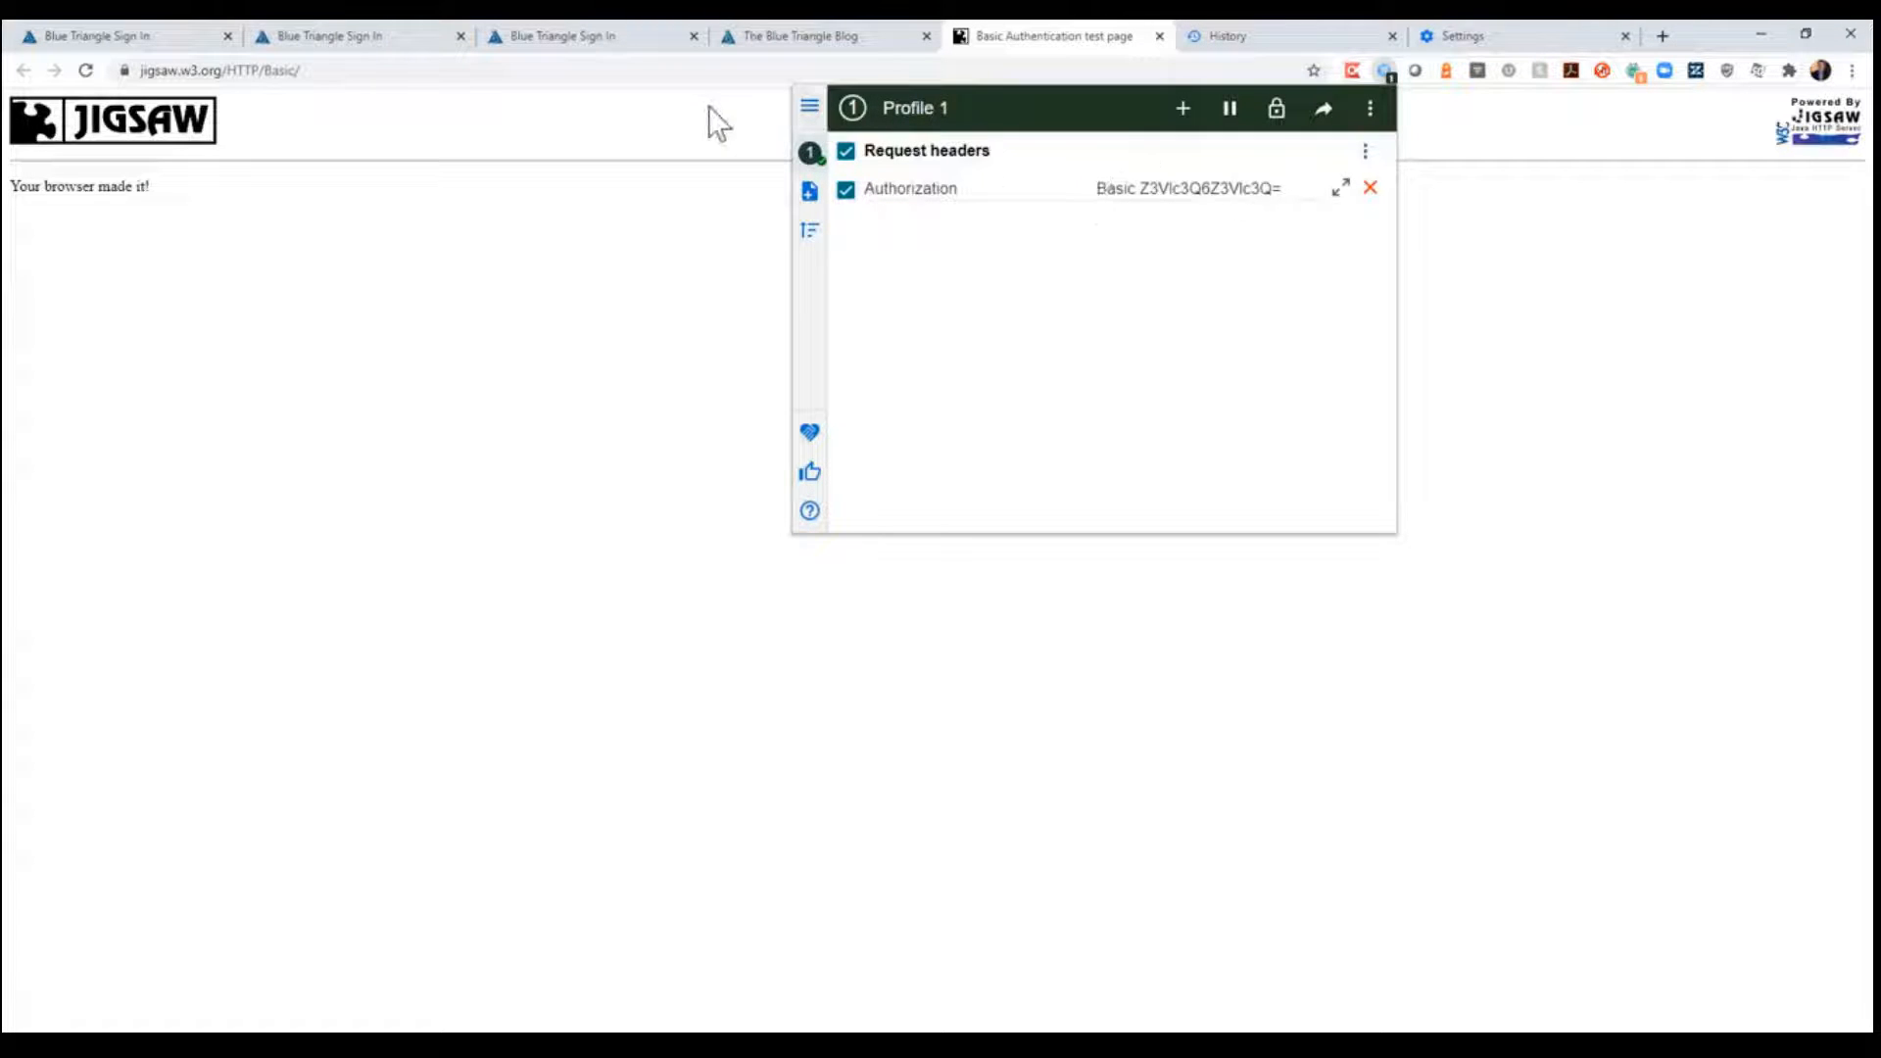
- Sign back in to the Blue Triangle portal with the prefilled credentials and close the two other portal sign-in pages
{"action": "left_click", "coordinate": [131, 37]}
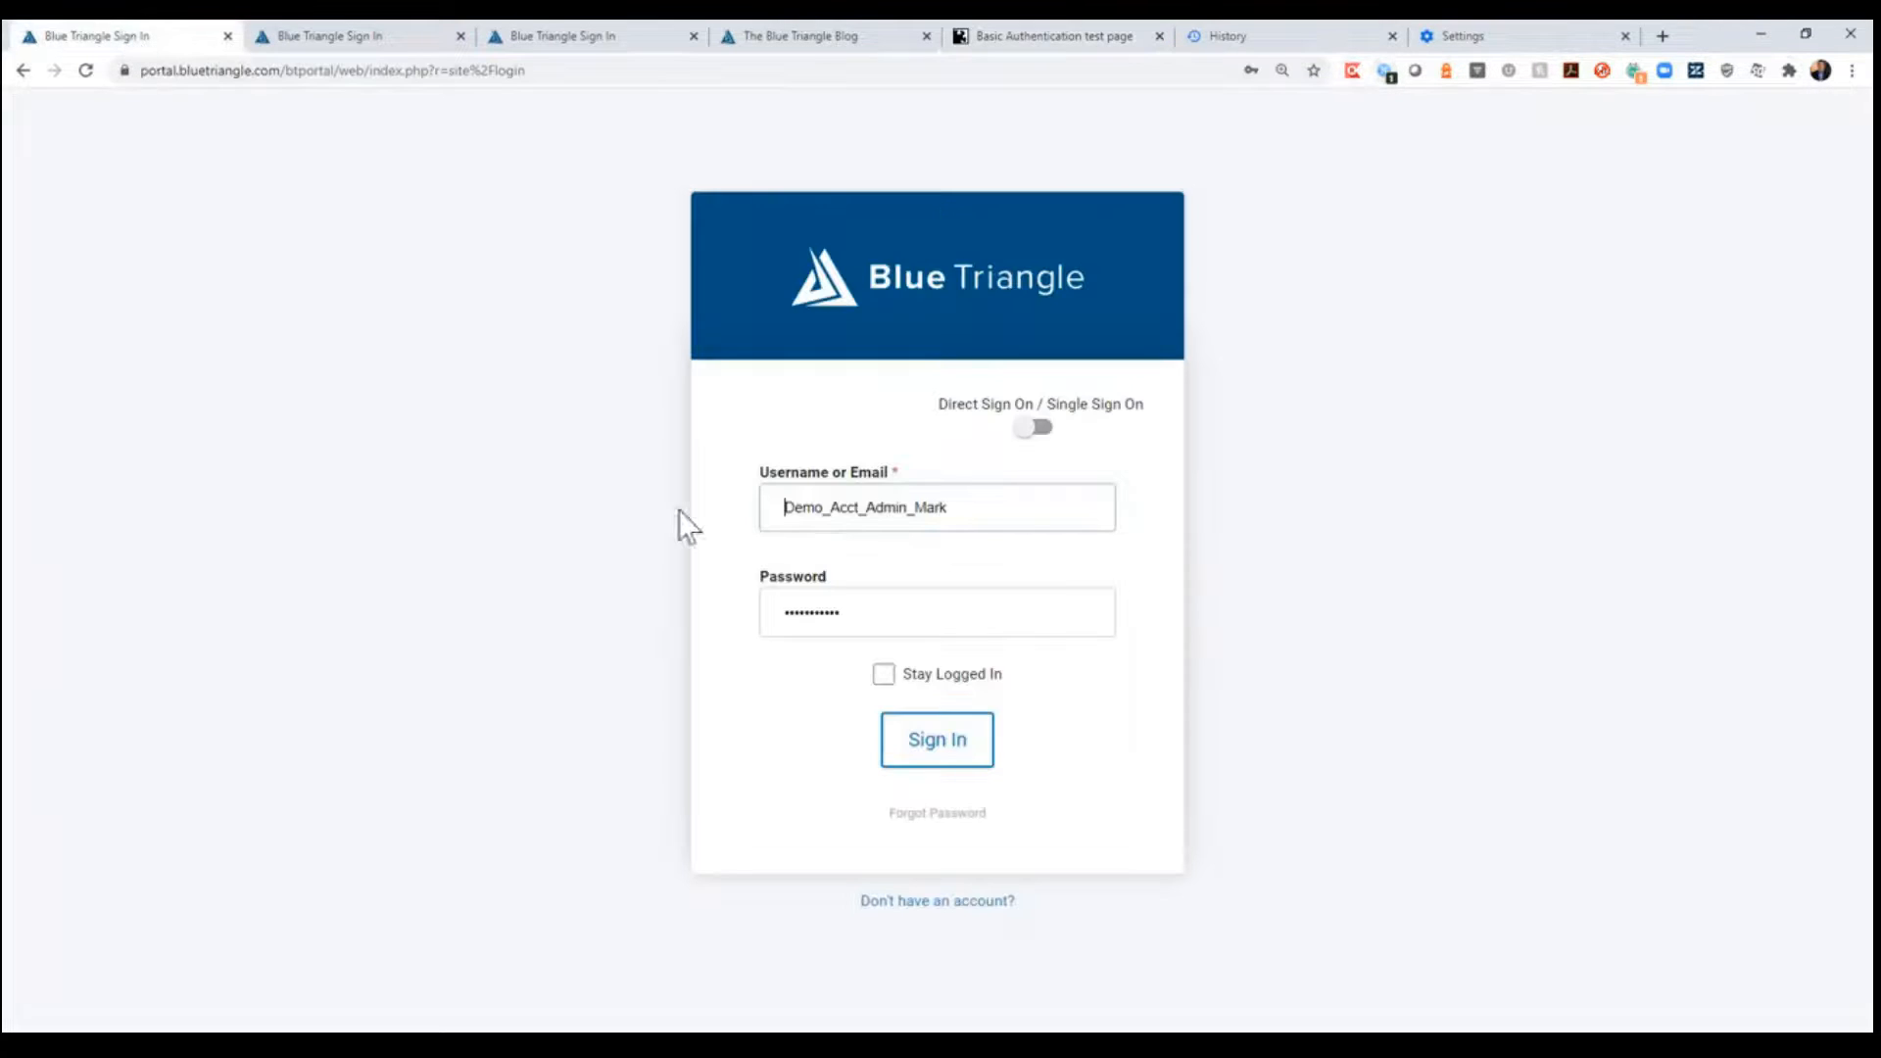
{"action": "key", "text": "Return"}
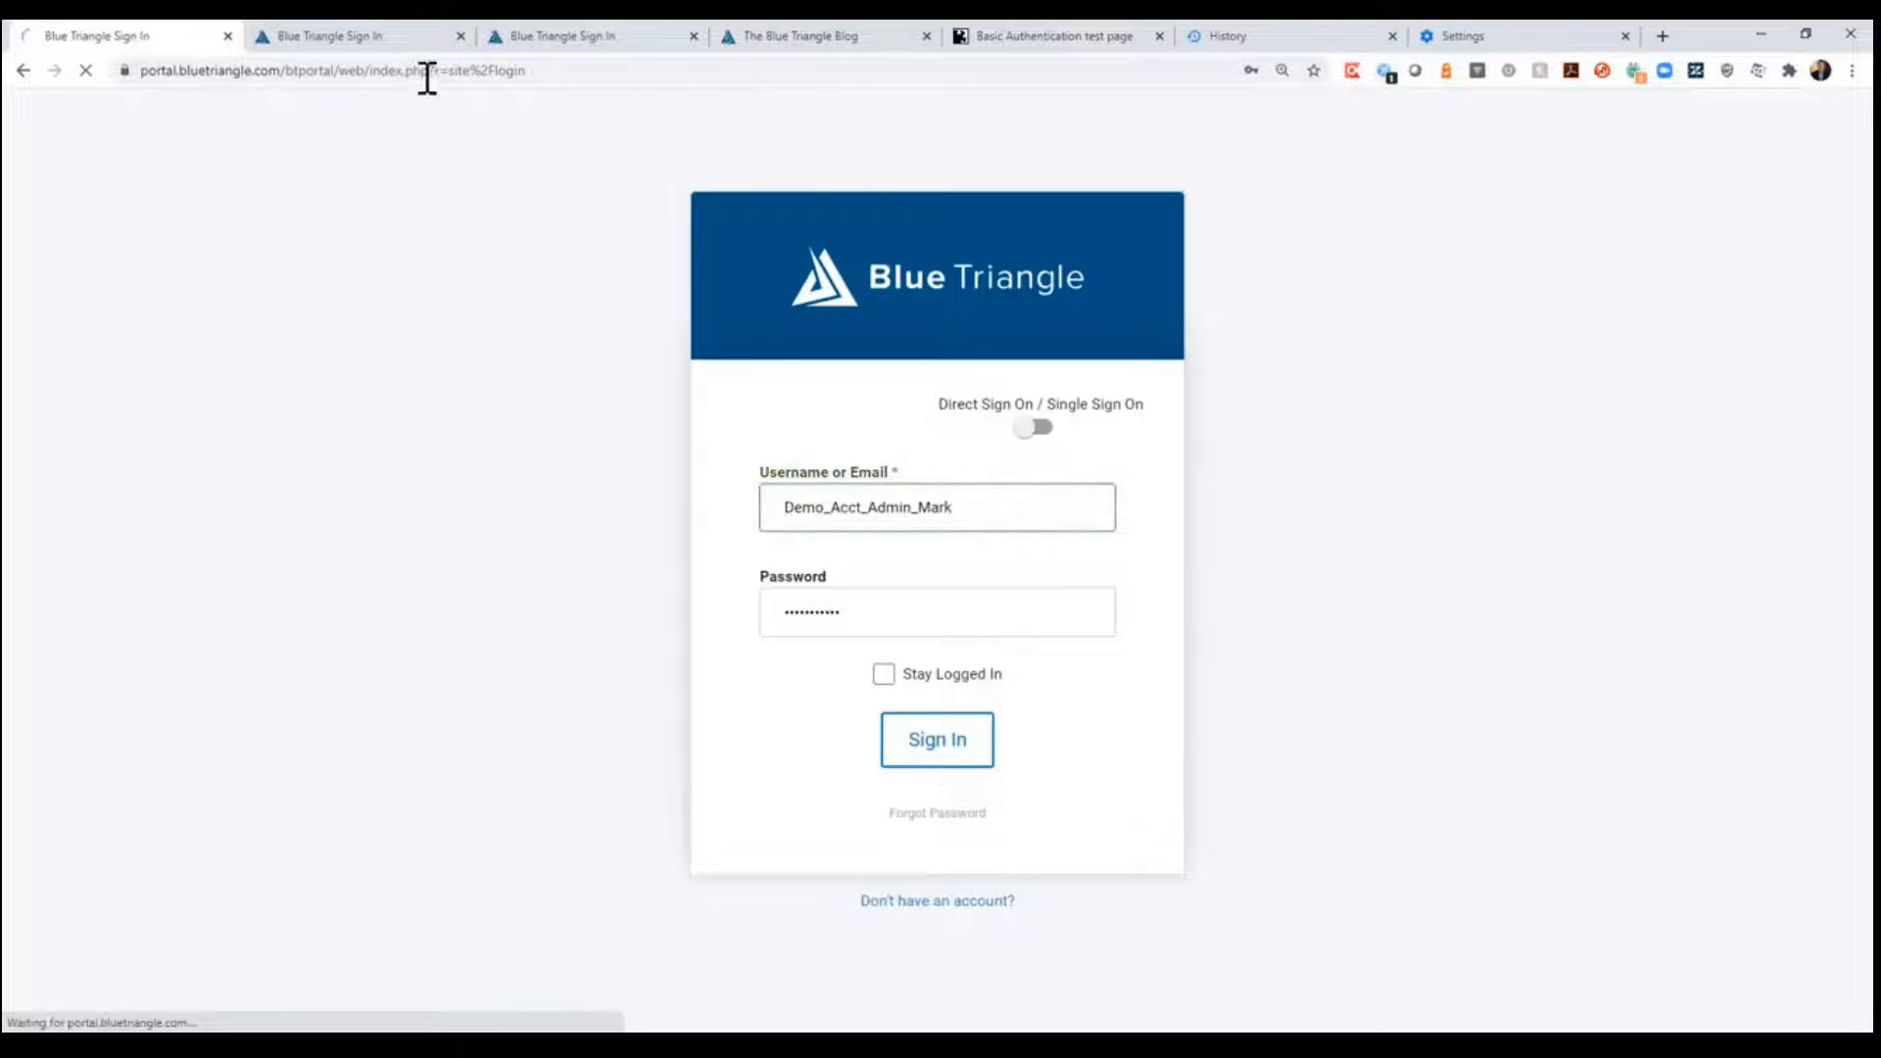
{"action": "middle_click", "coordinate": [412, 38]}
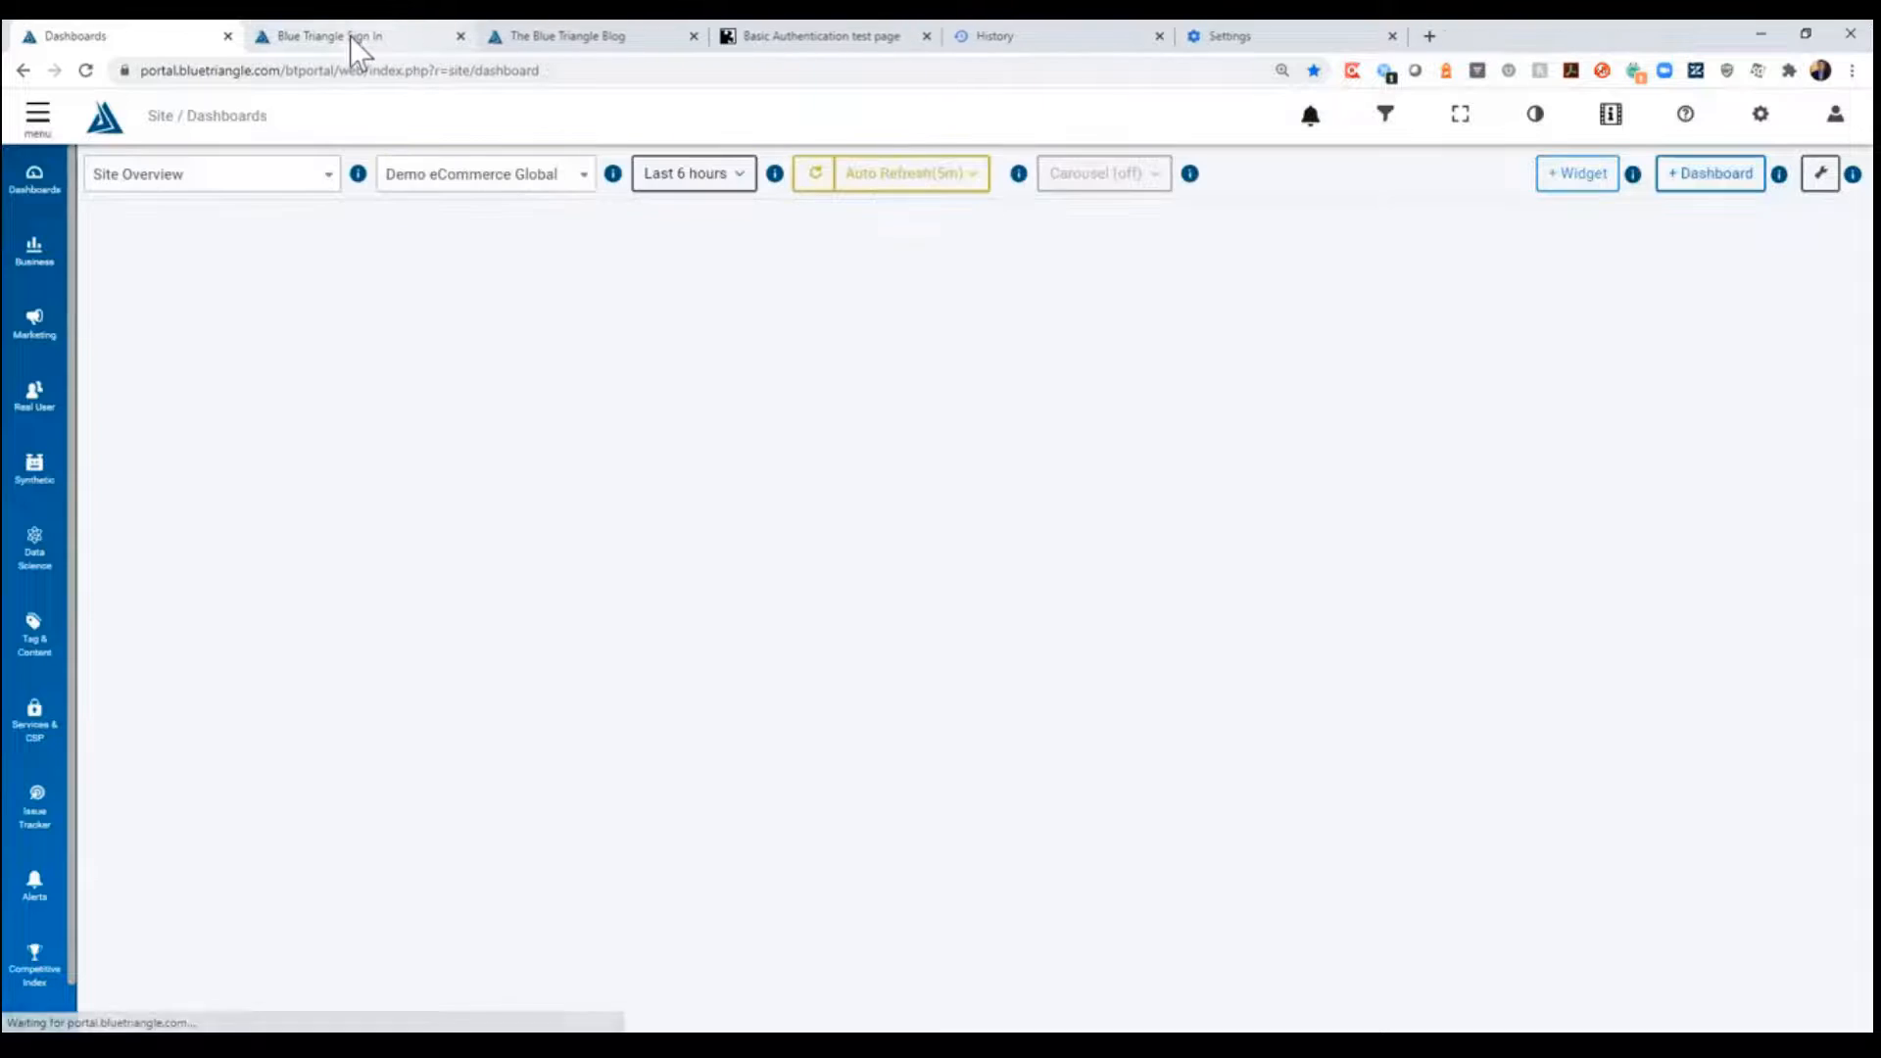
{"action": "middle_click", "coordinate": [349, 37]}
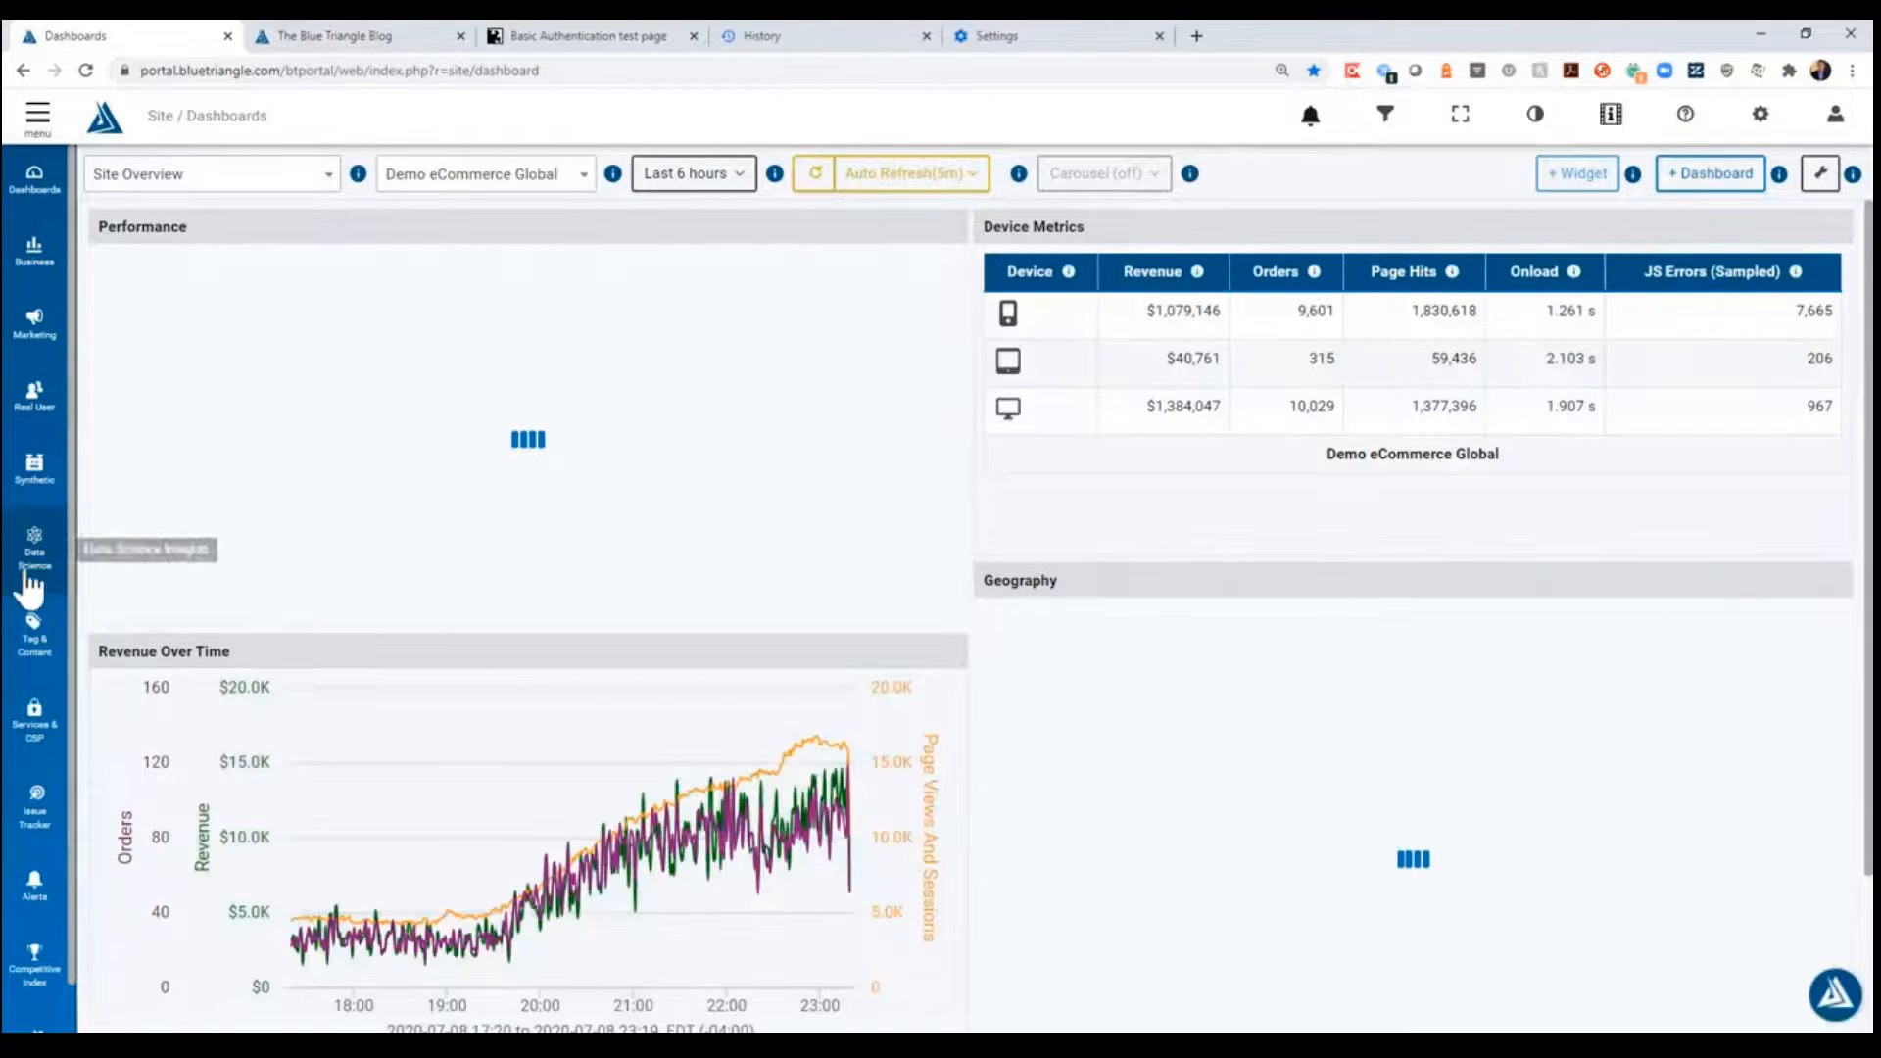
- Open the Synthetic Monitors management page and start creating a new Single Page Real Browser Monitor
{"action": "left_click", "coordinate": [40, 483]}
{"action": "scroll", "coordinate": [152, 854], "scroll_direction": "down", "scroll_amount": 4}
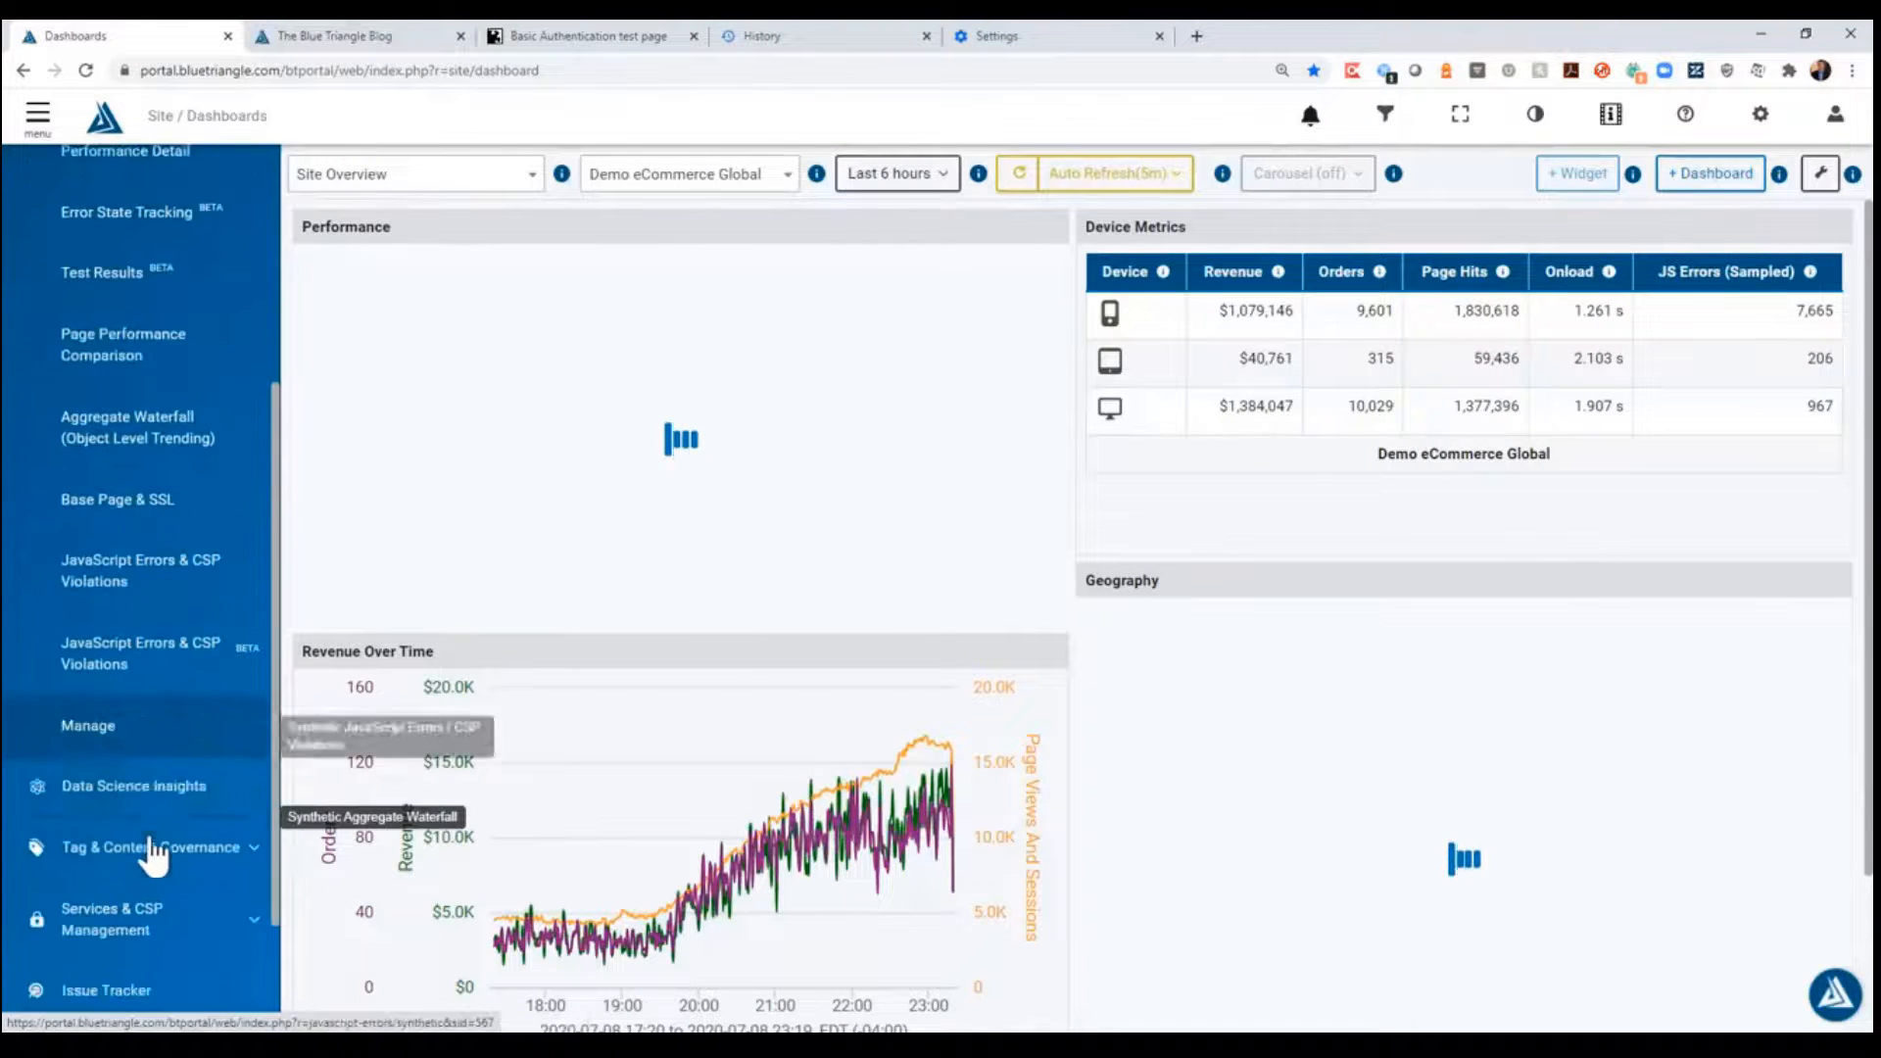
{"action": "left_click", "coordinate": [147, 743]}
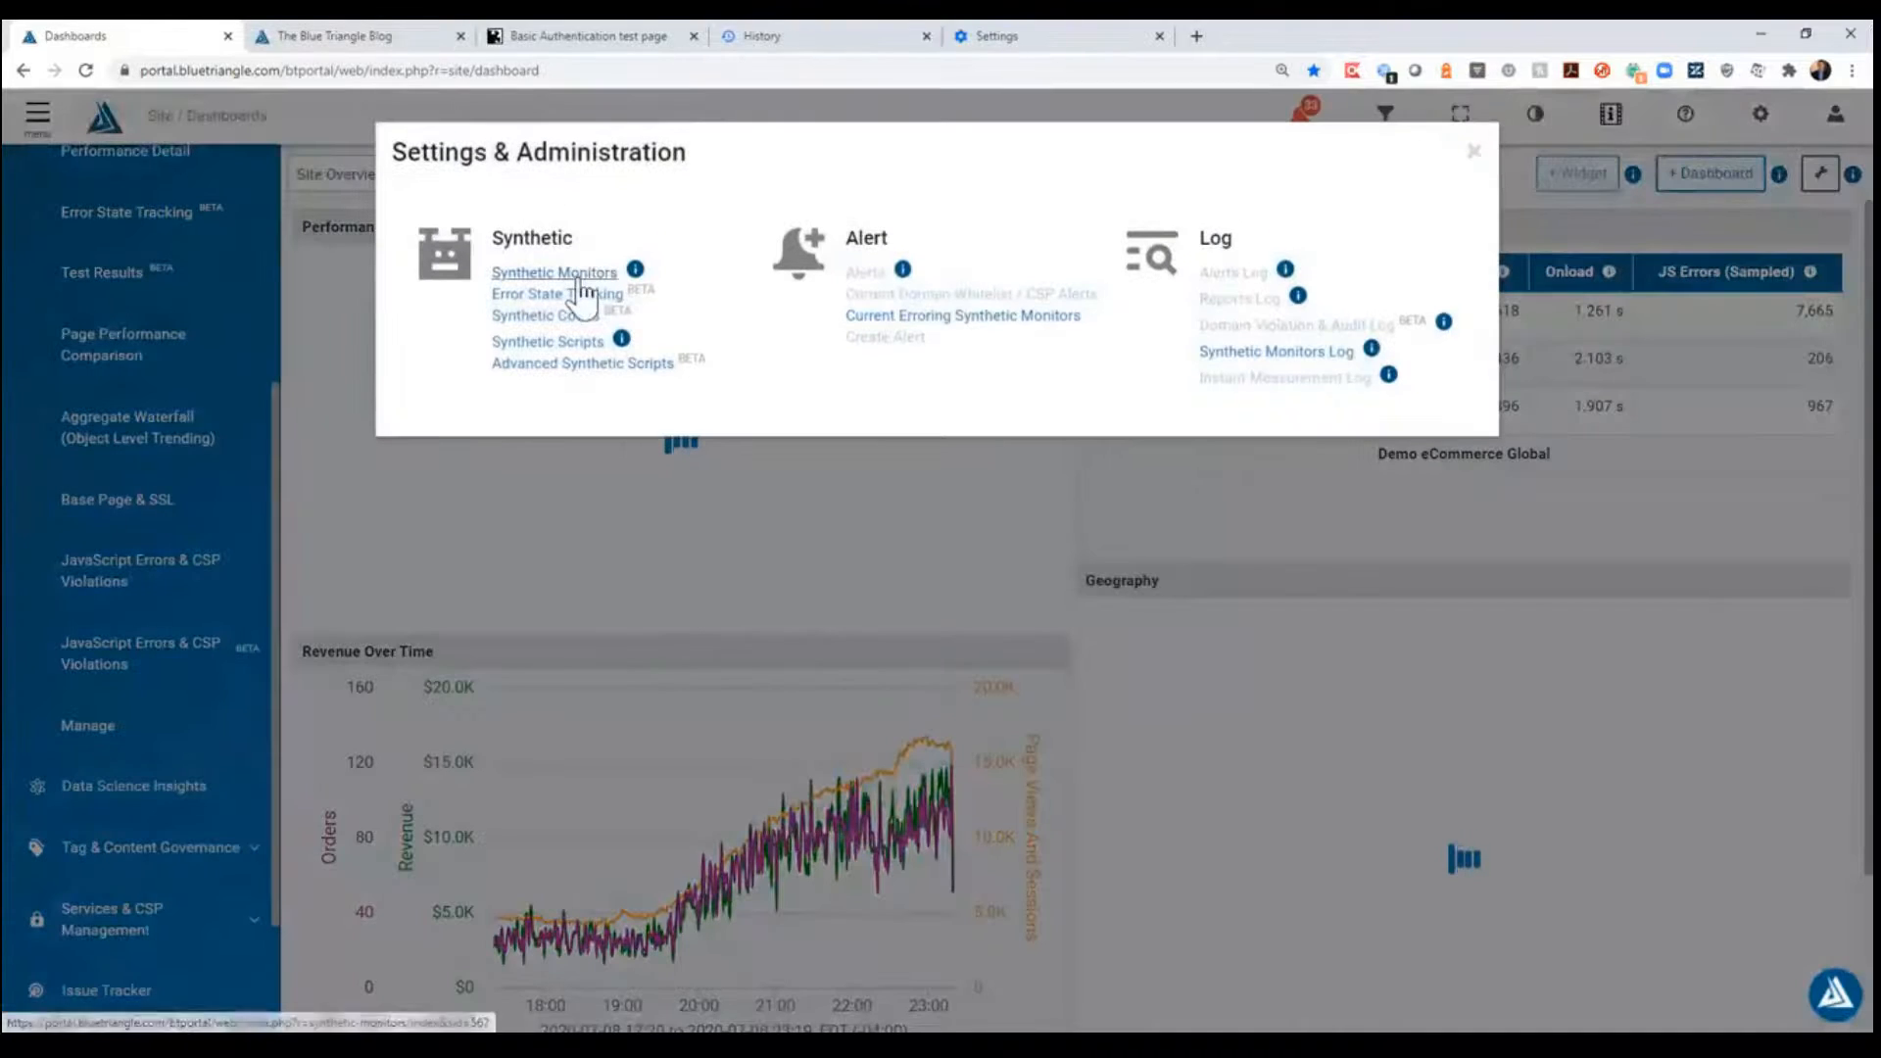
{"action": "left_click", "coordinate": [592, 271]}
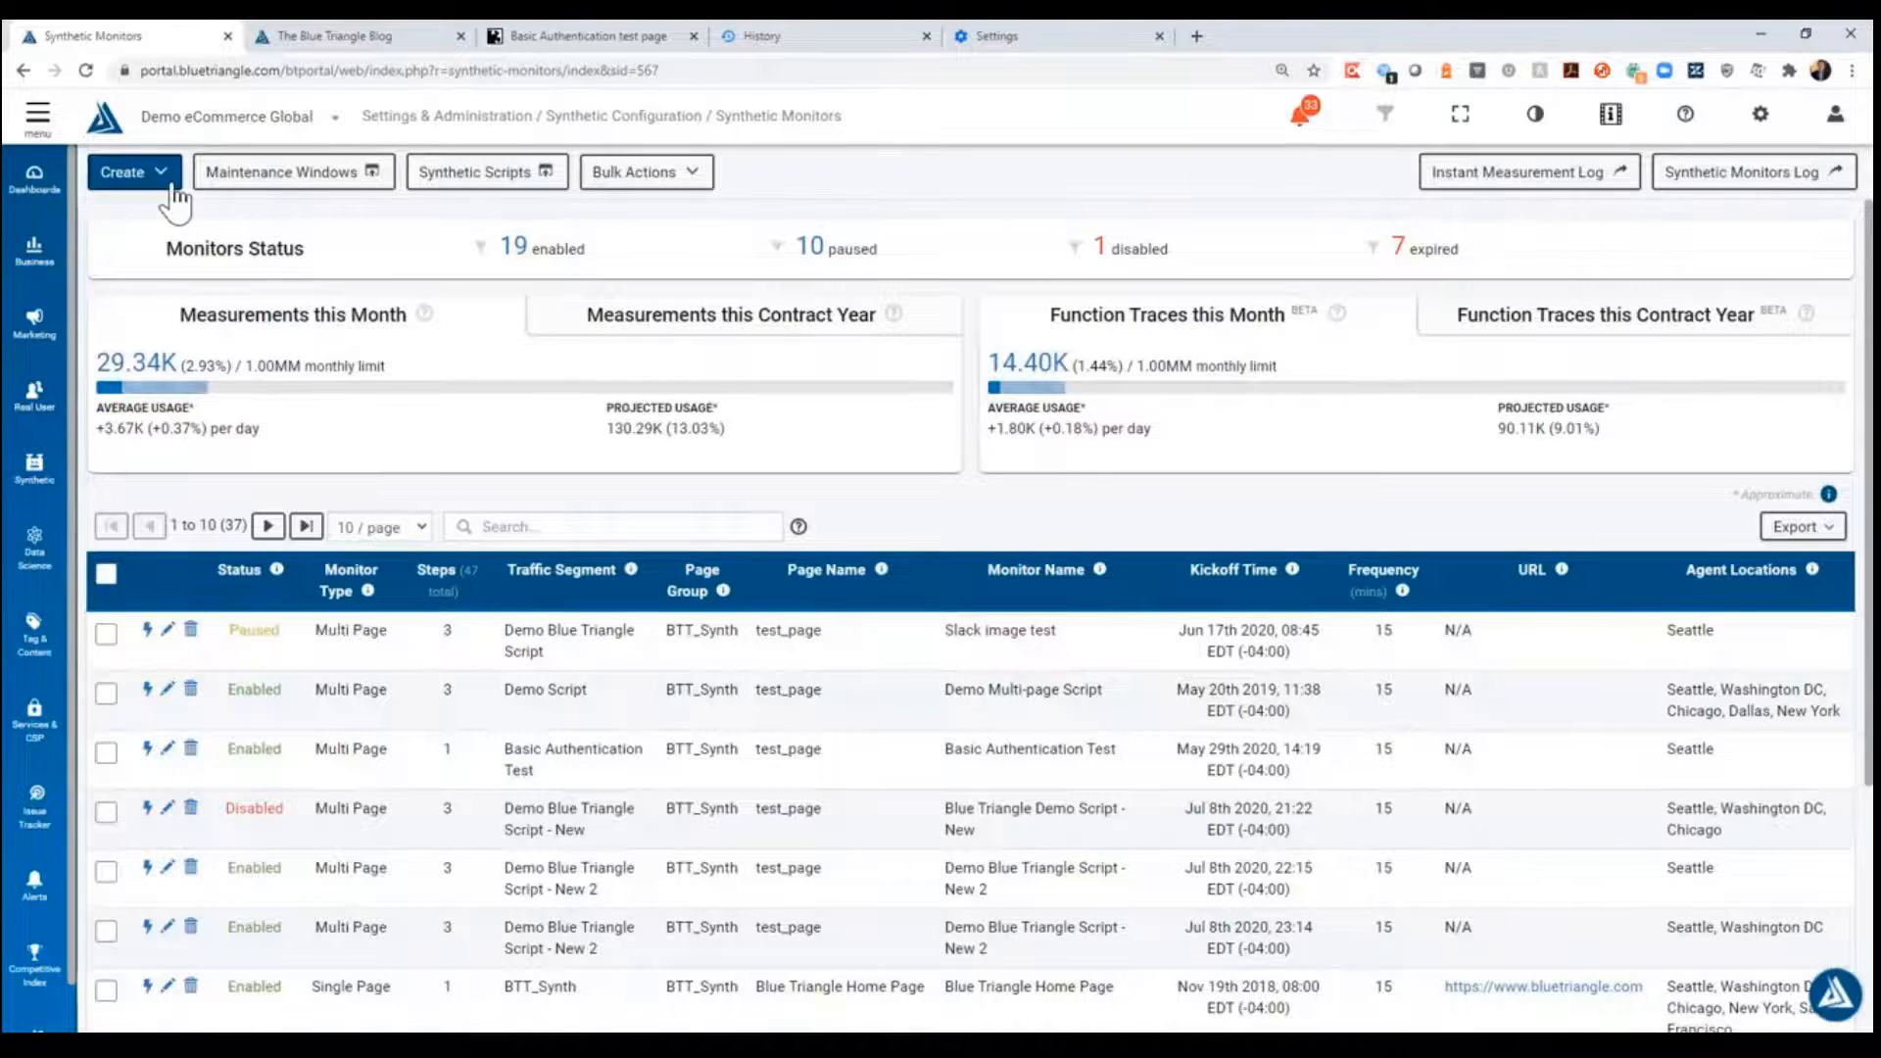
{"action": "left_click", "coordinate": [168, 185]}
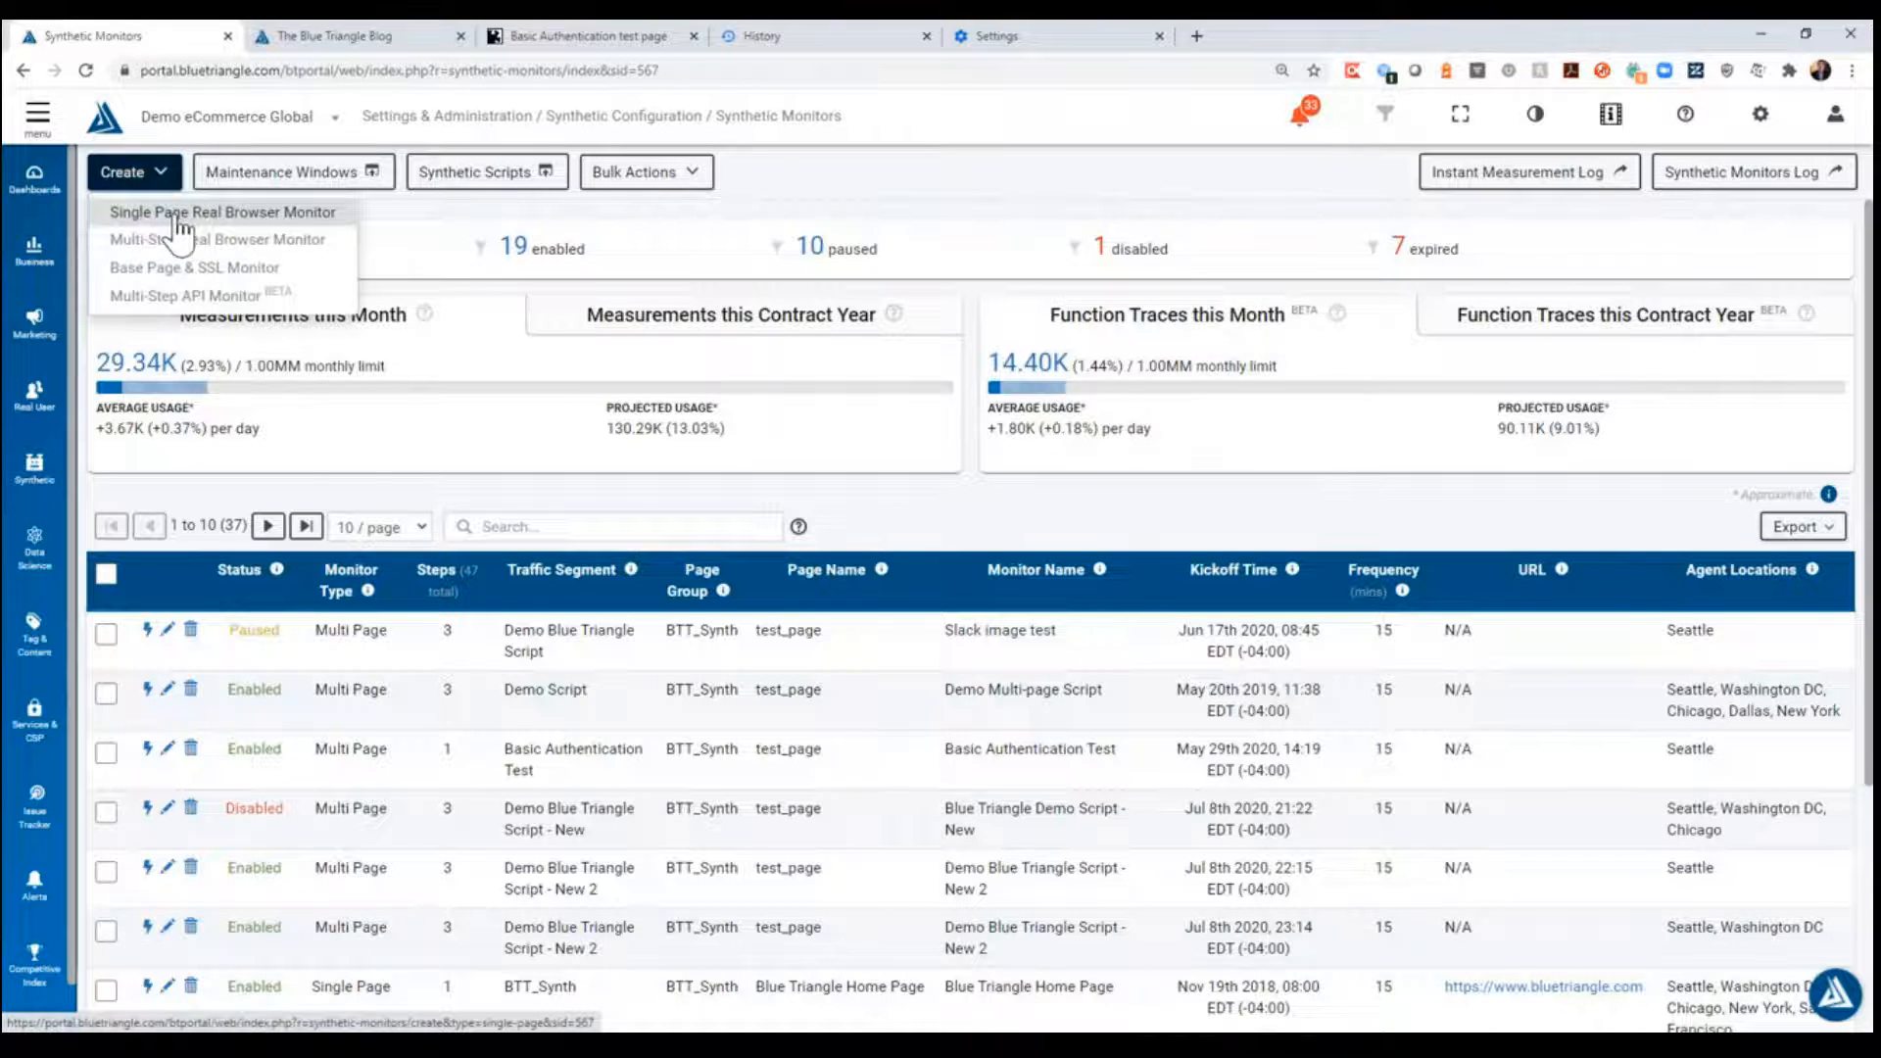
{"action": "left_click", "coordinate": [176, 218]}
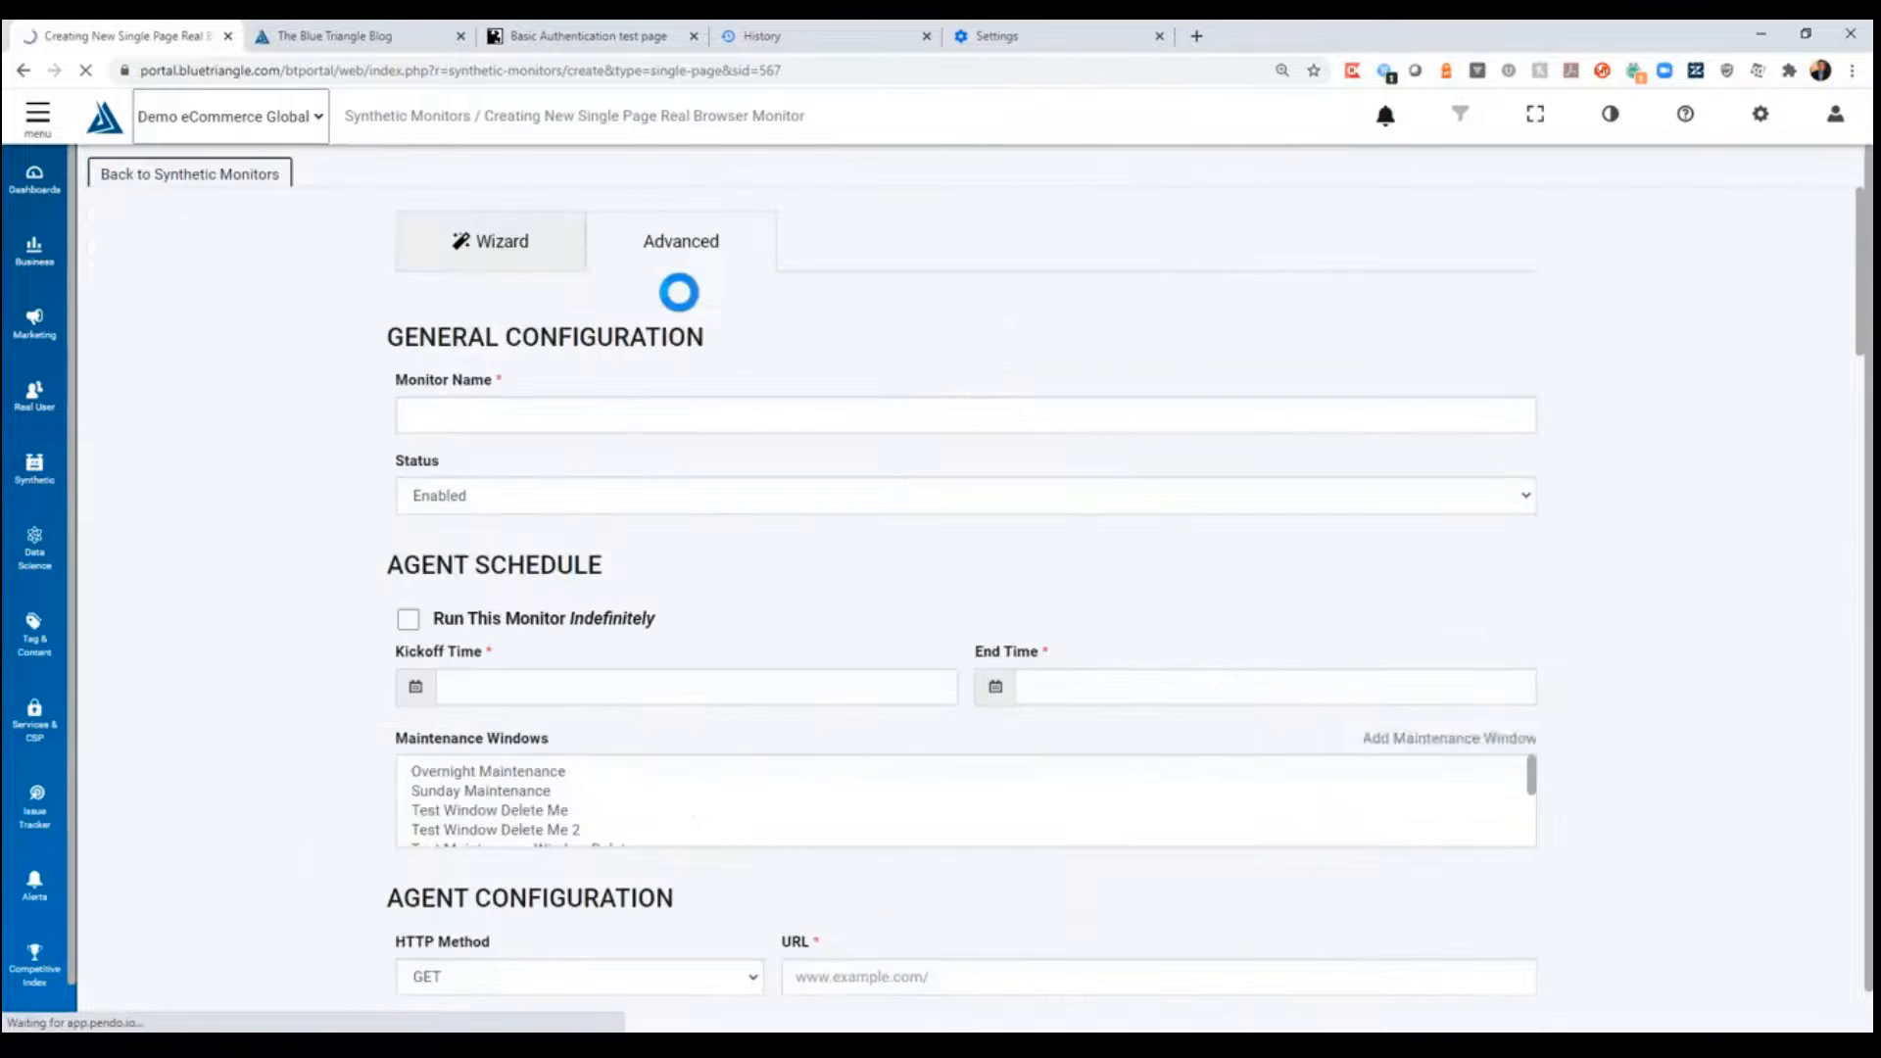
- Name the monitor "Basic Authentication Demo 2" and copy that name
{"action": "left_click", "coordinate": [551, 437]}
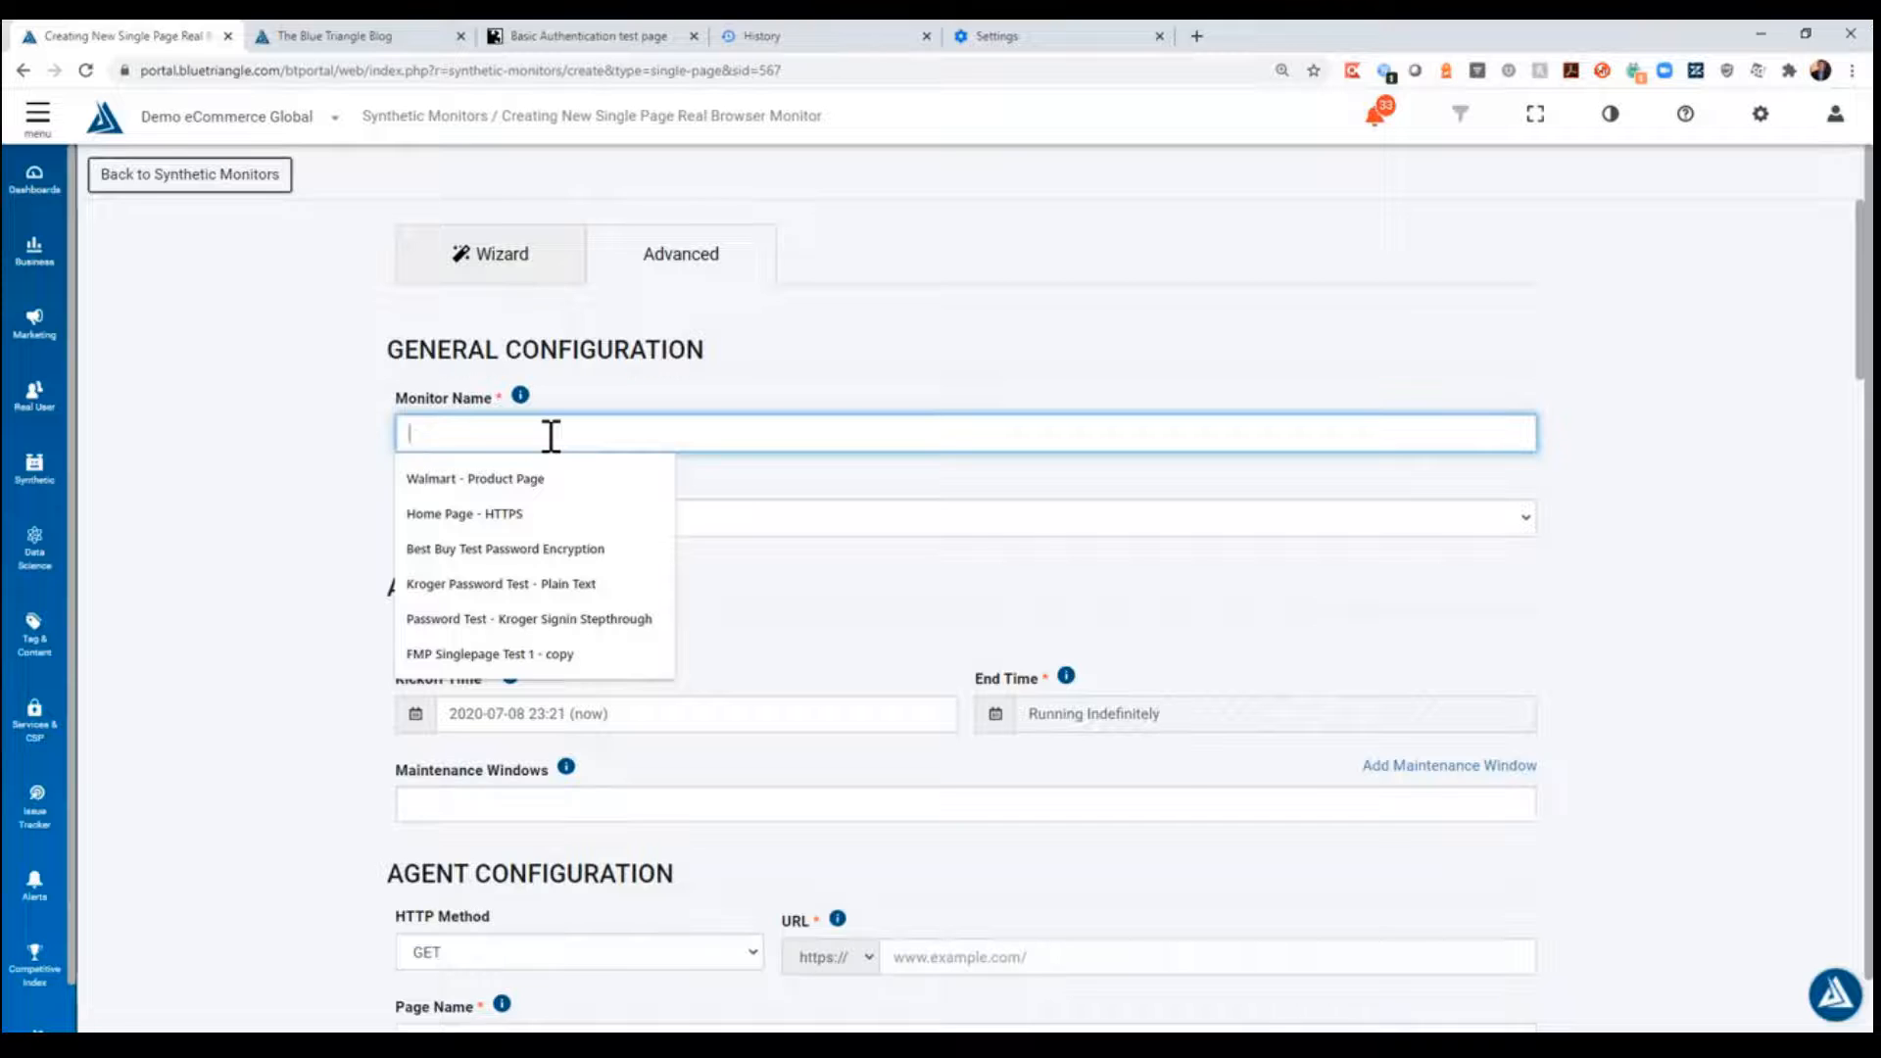
{"action": "type", "text": "Basic "}
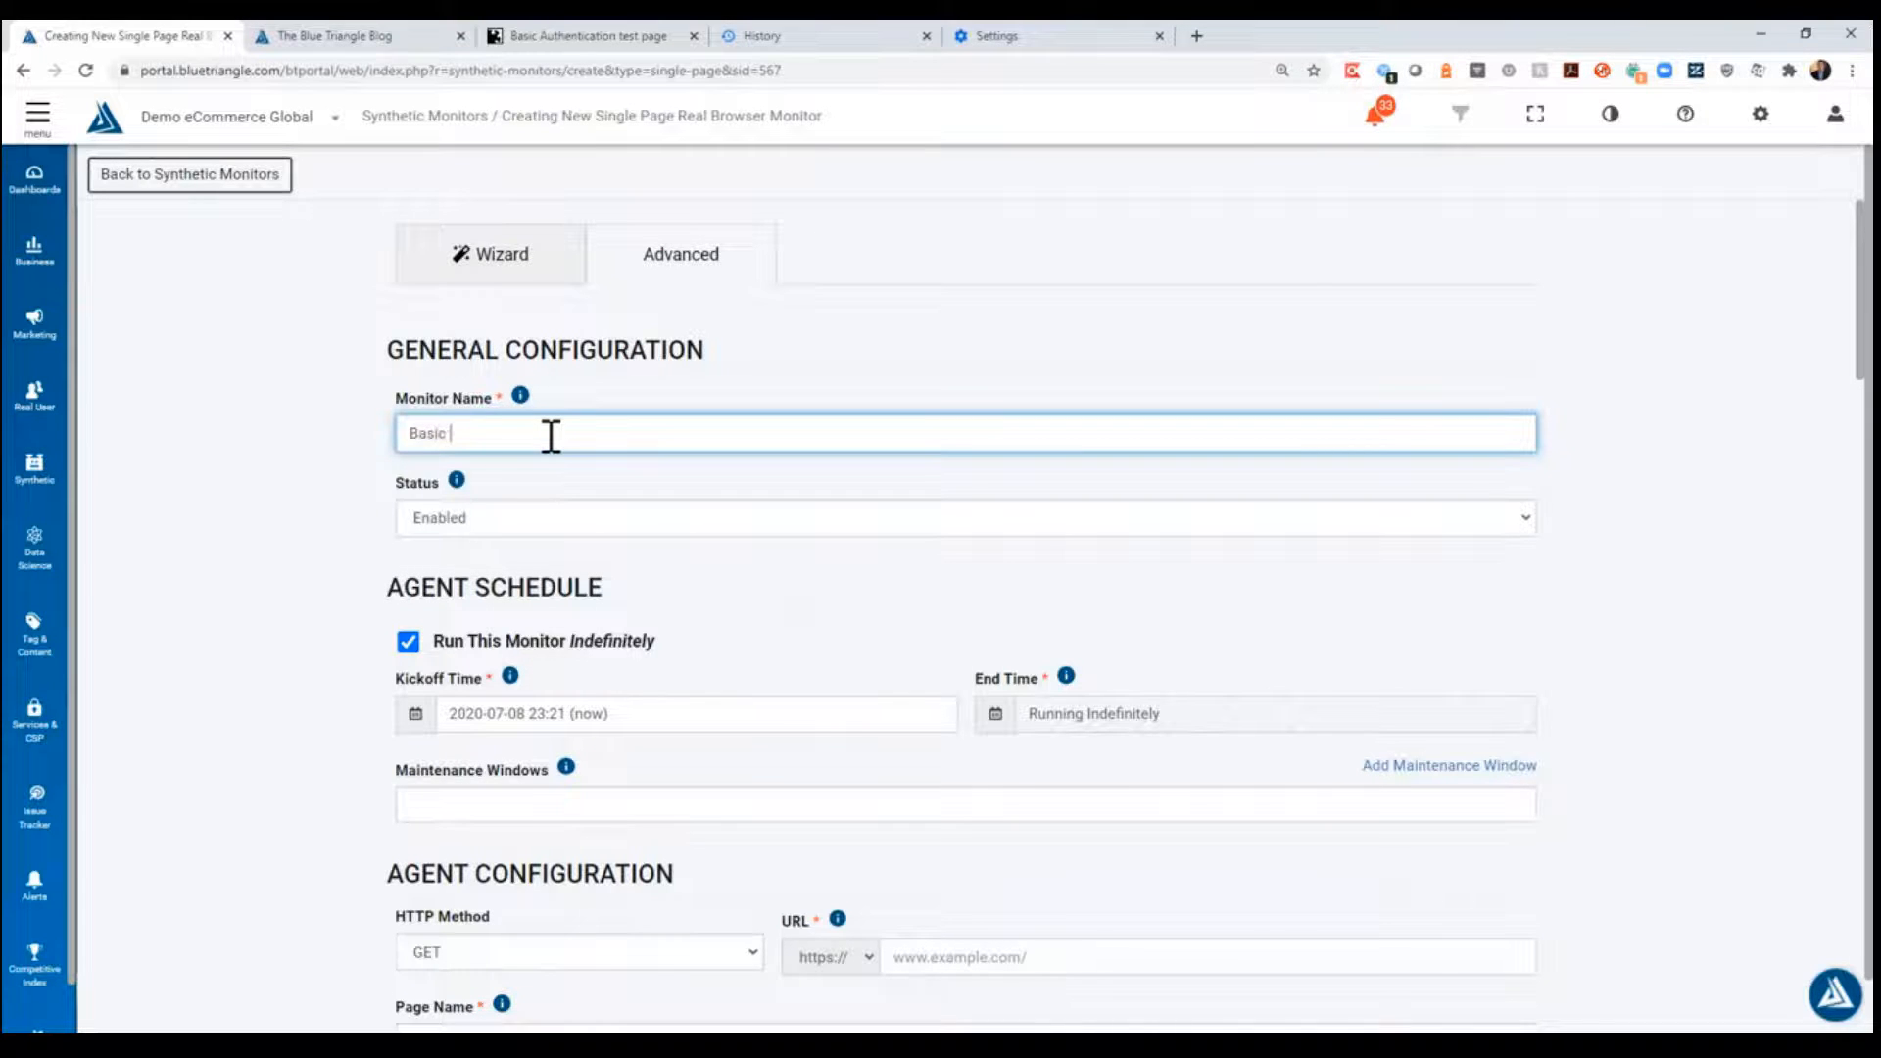
{"action": "type", "text": "Authentication Demo"}
{"action": "key", "text": "ctrl+shift+Left"}
{"action": "key", "text": "ctrl+shift+Left"}
{"action": "key", "text": "ctrl+shift+Left"}
{"action": "key", "text": "ctrl+c"}
{"action": "left_click", "coordinate": [283, 480]}
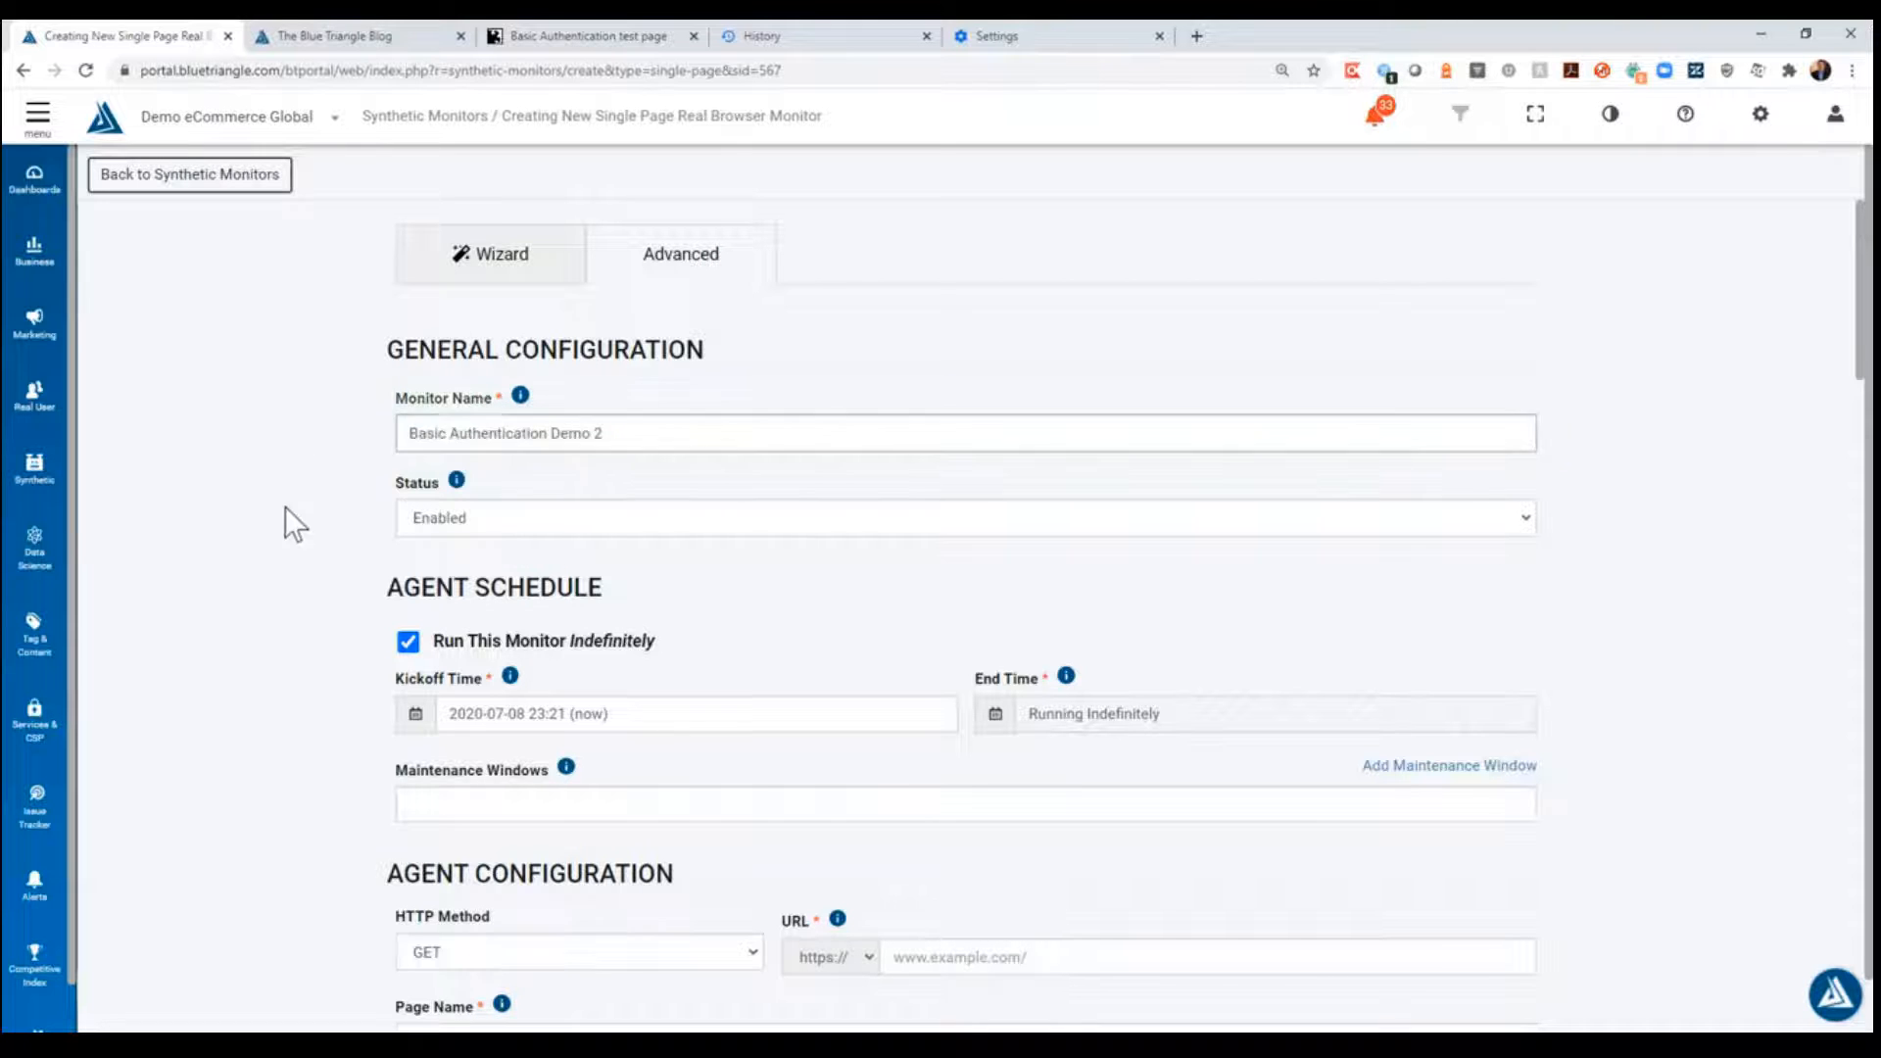
- Set the monitor's page name to the copied "Basic Authentication Demo 2" in the agent configuration
{"action": "scroll", "coordinate": [285, 548], "scroll_direction": "down", "scroll_amount": 3}
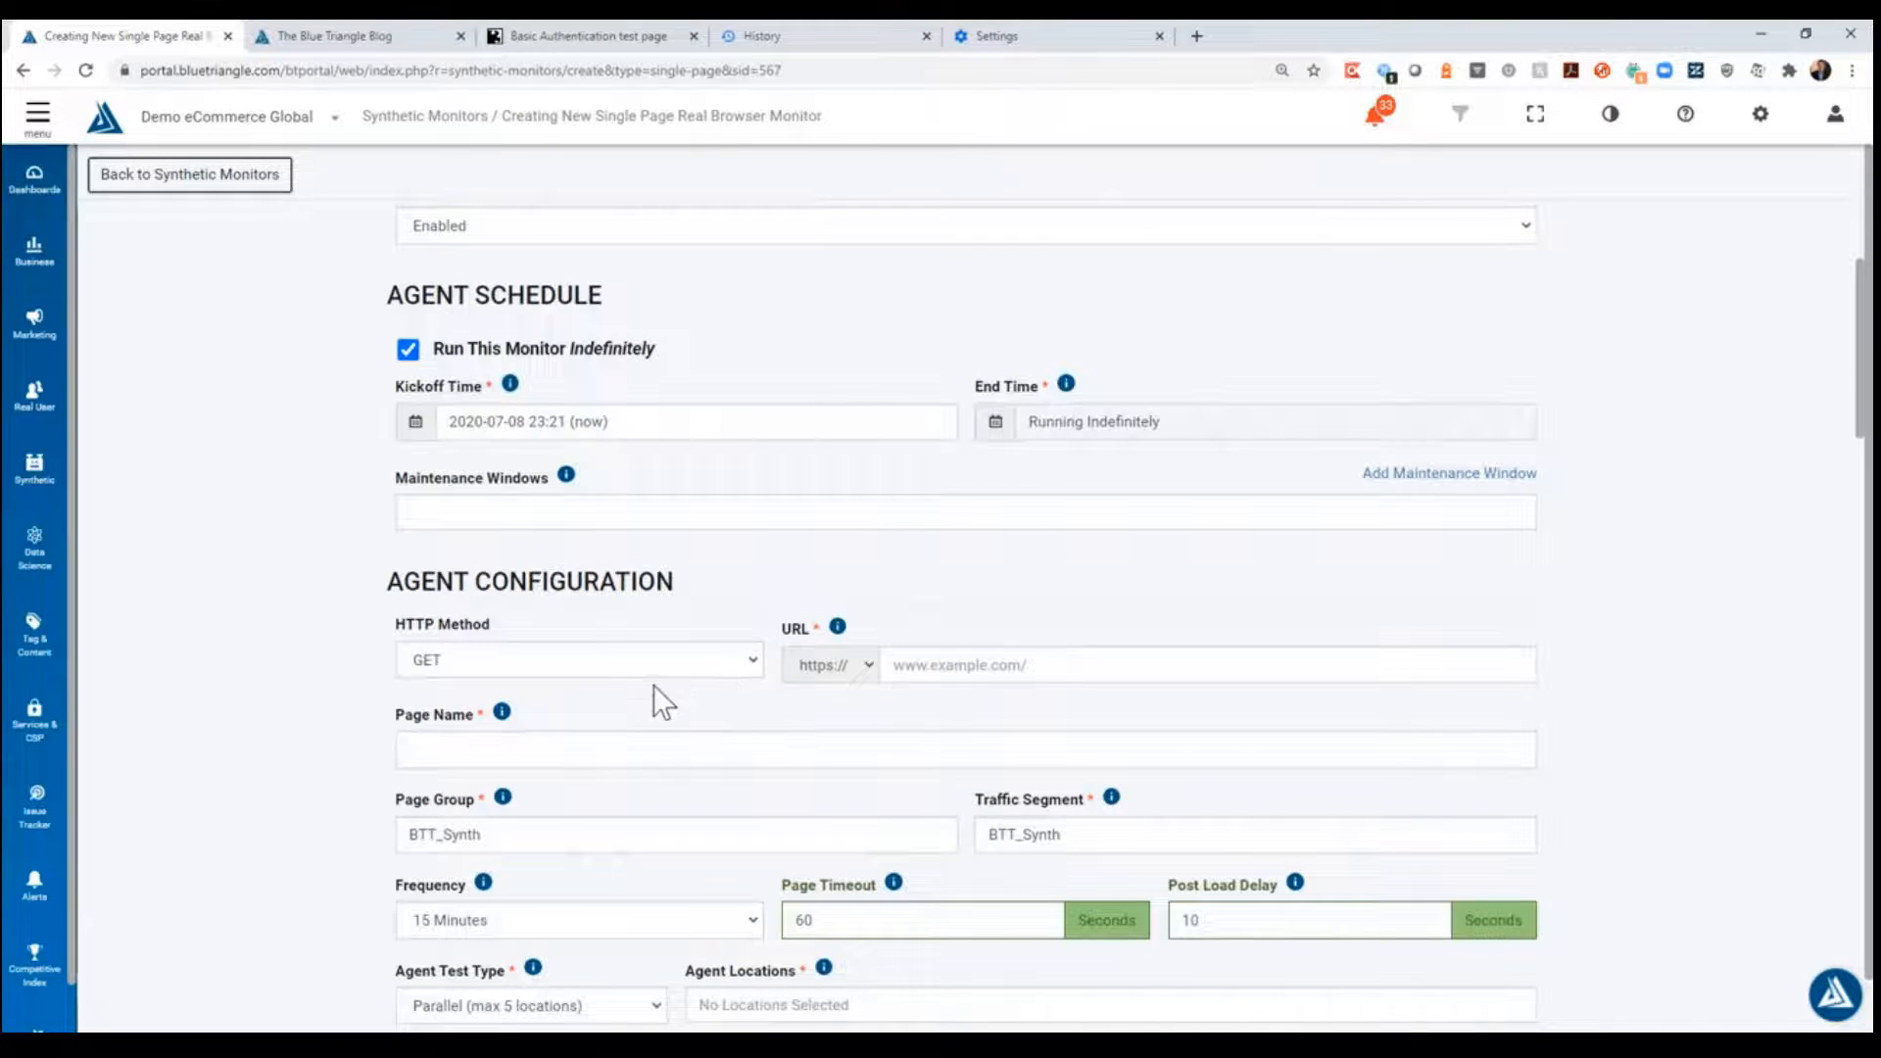
{"action": "left_click", "coordinate": [454, 755]}
{"action": "key", "text": "ctrl+v"}
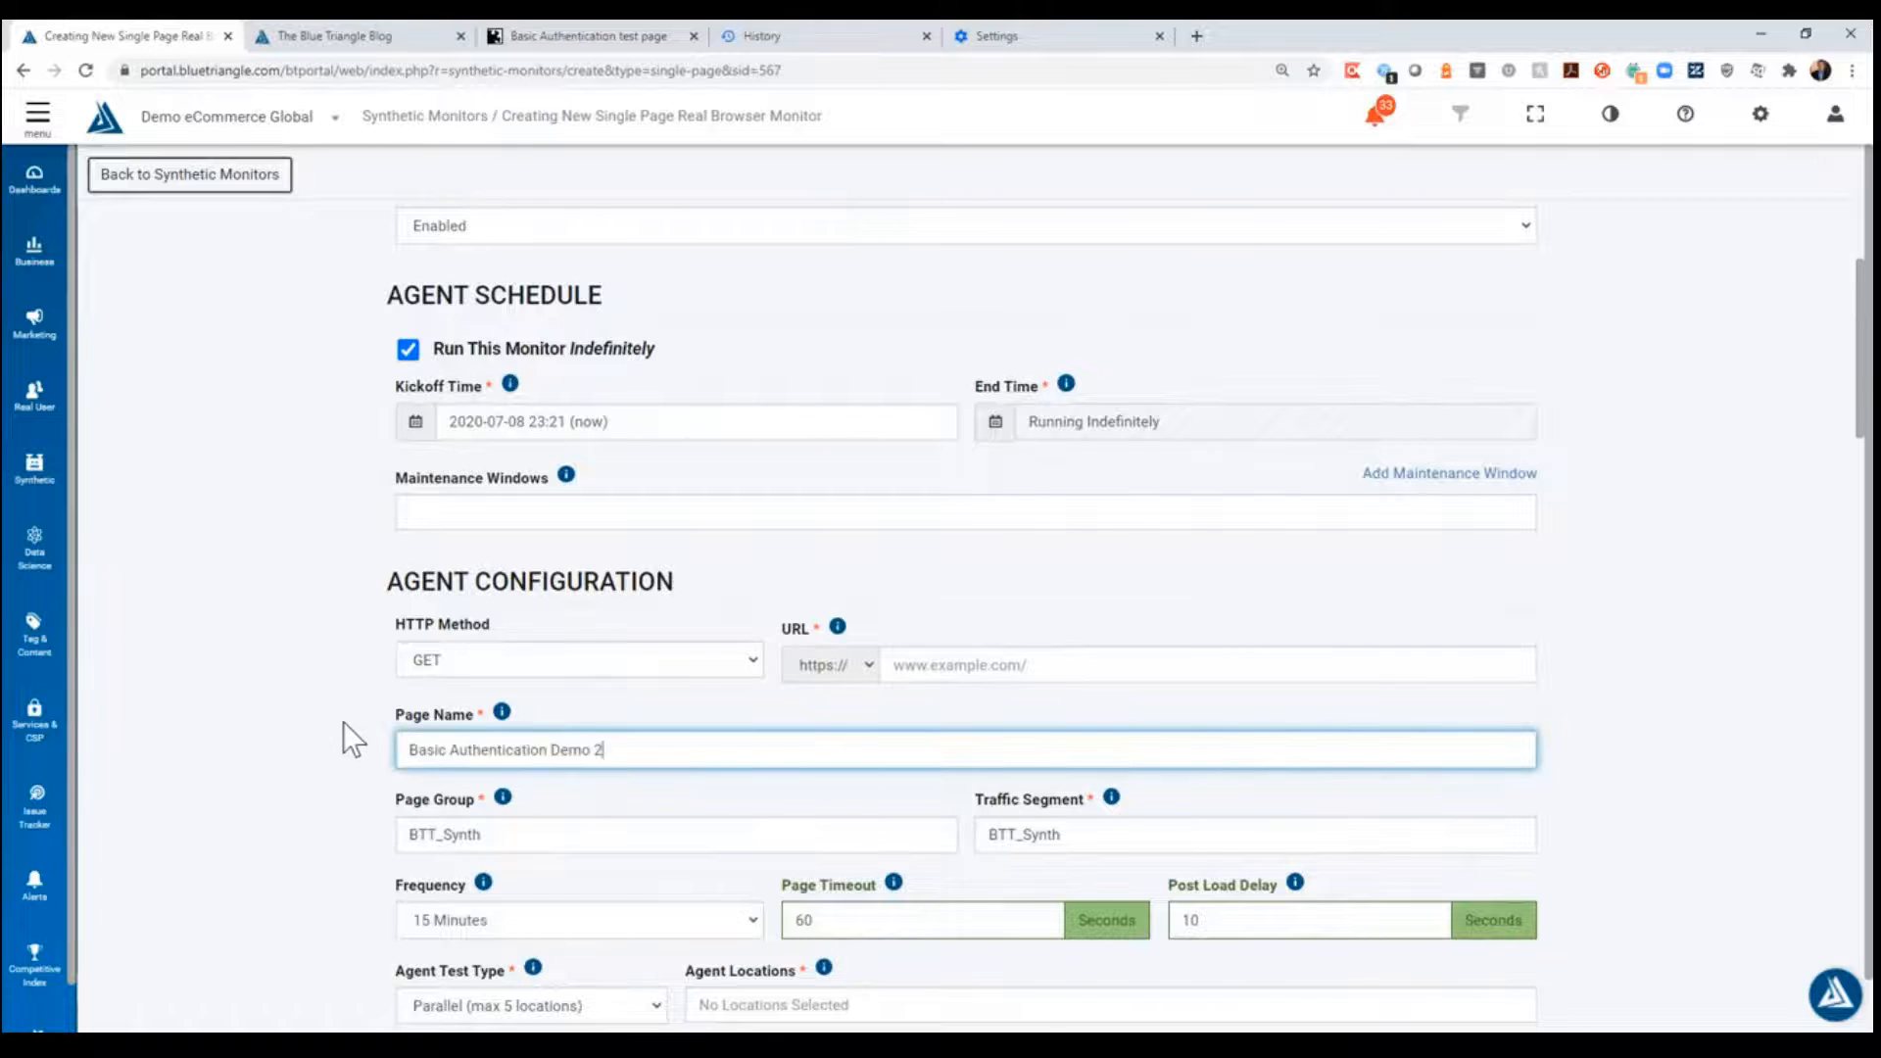
{"action": "left_click", "coordinate": [338, 705]}
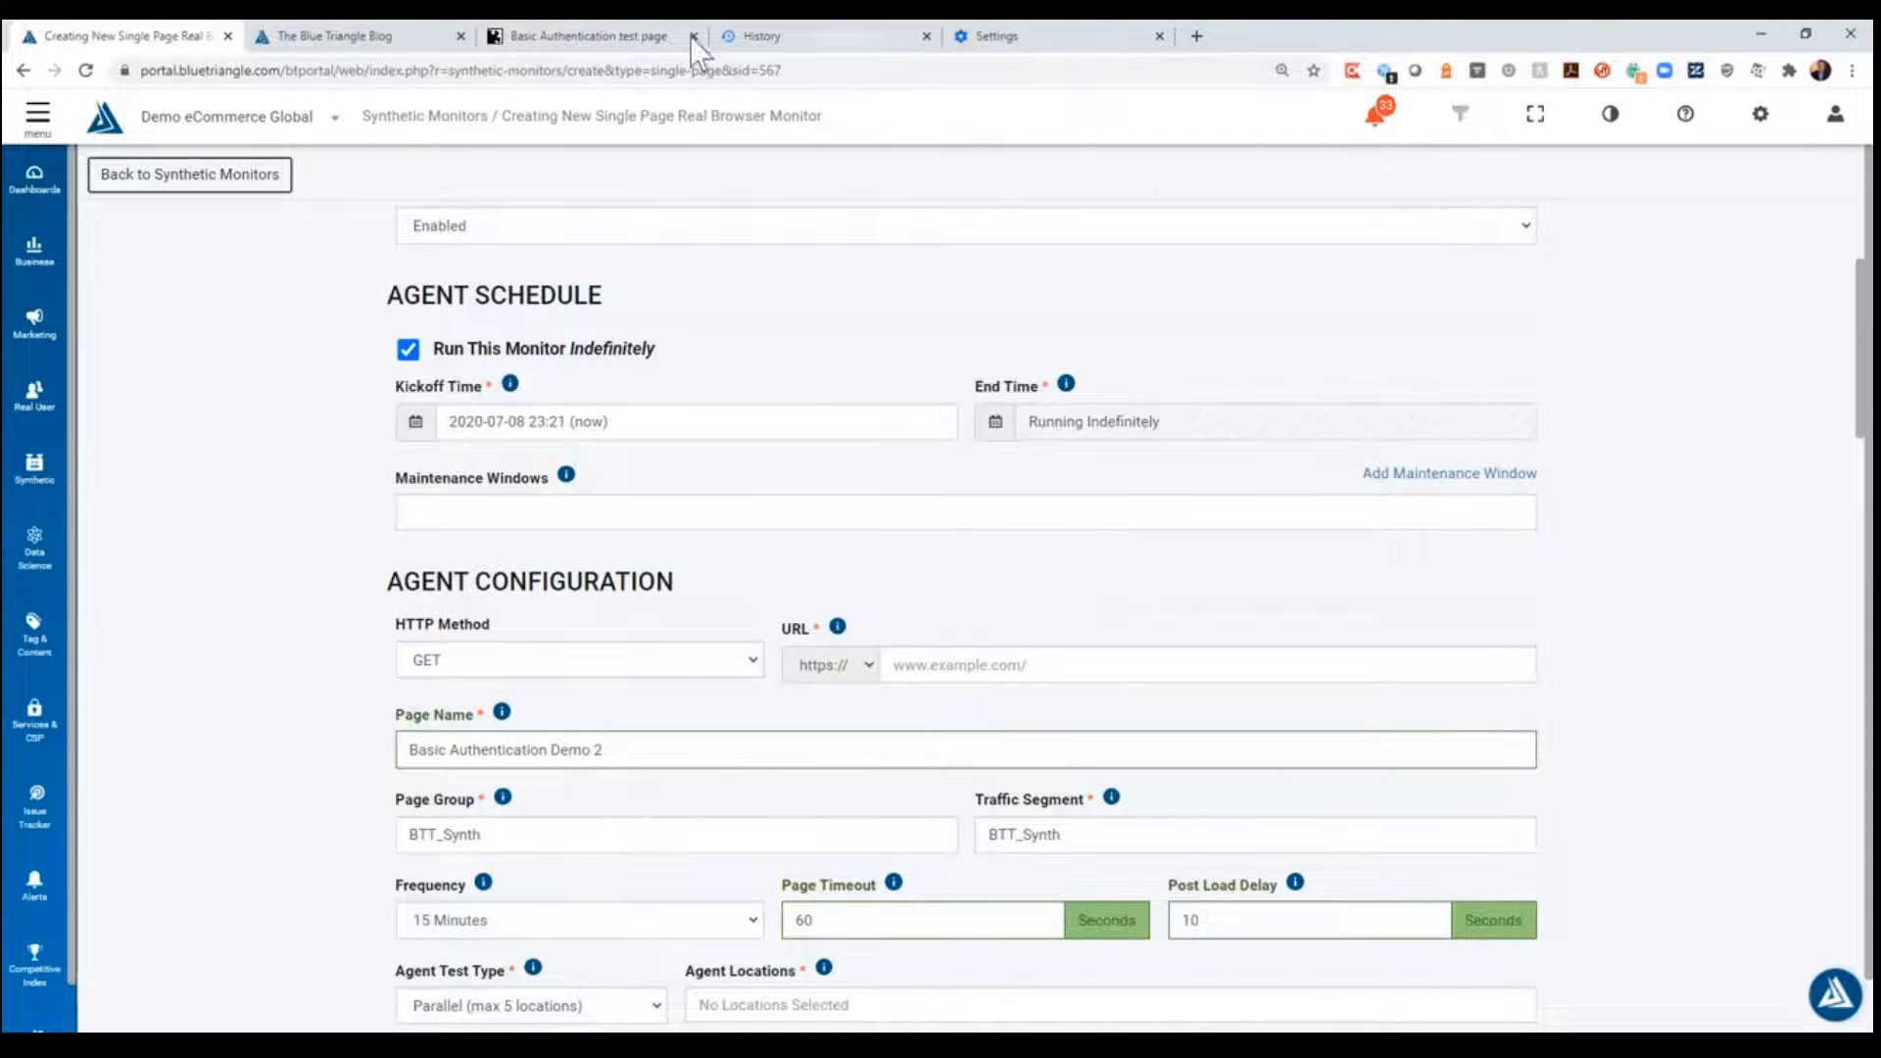
{"action": "left_click", "coordinate": [567, 37]}
{"action": "left_click", "coordinate": [214, 69]}
{"action": "key", "text": "ctrl+c"}
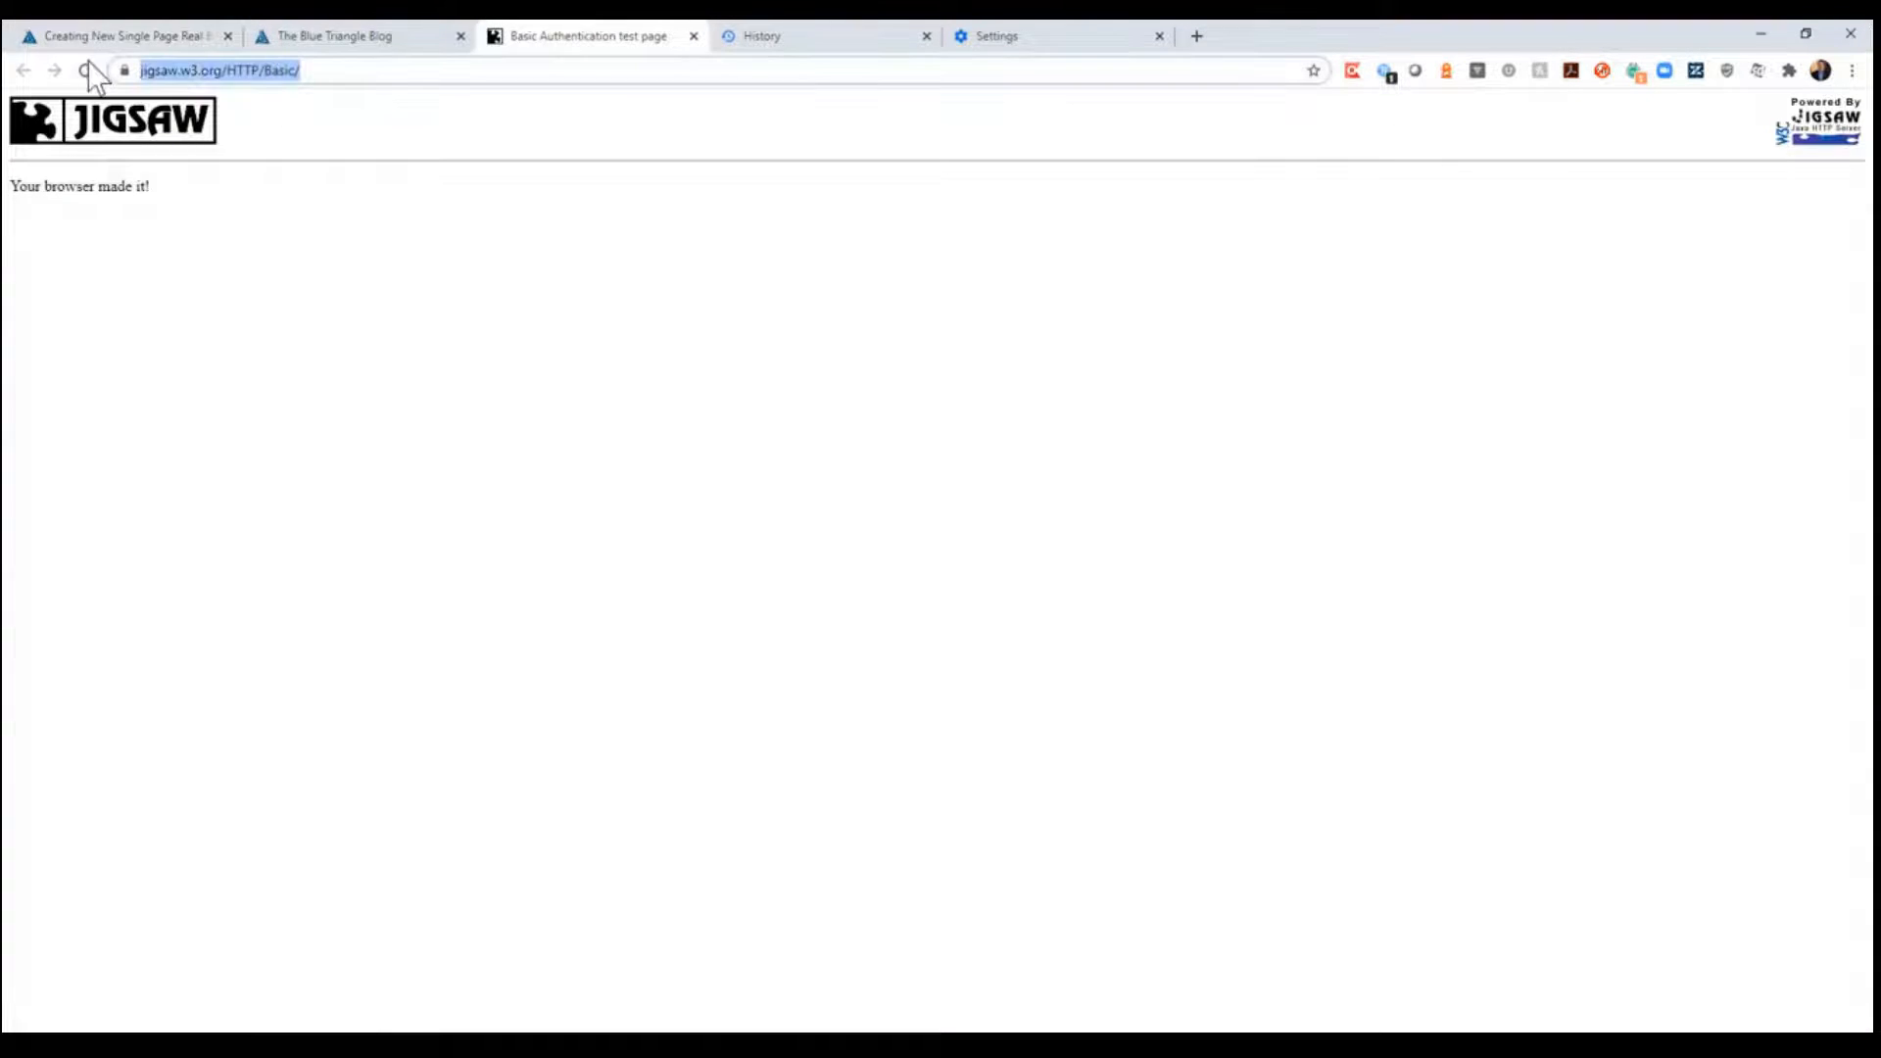
{"action": "left_click", "coordinate": [137, 35]}
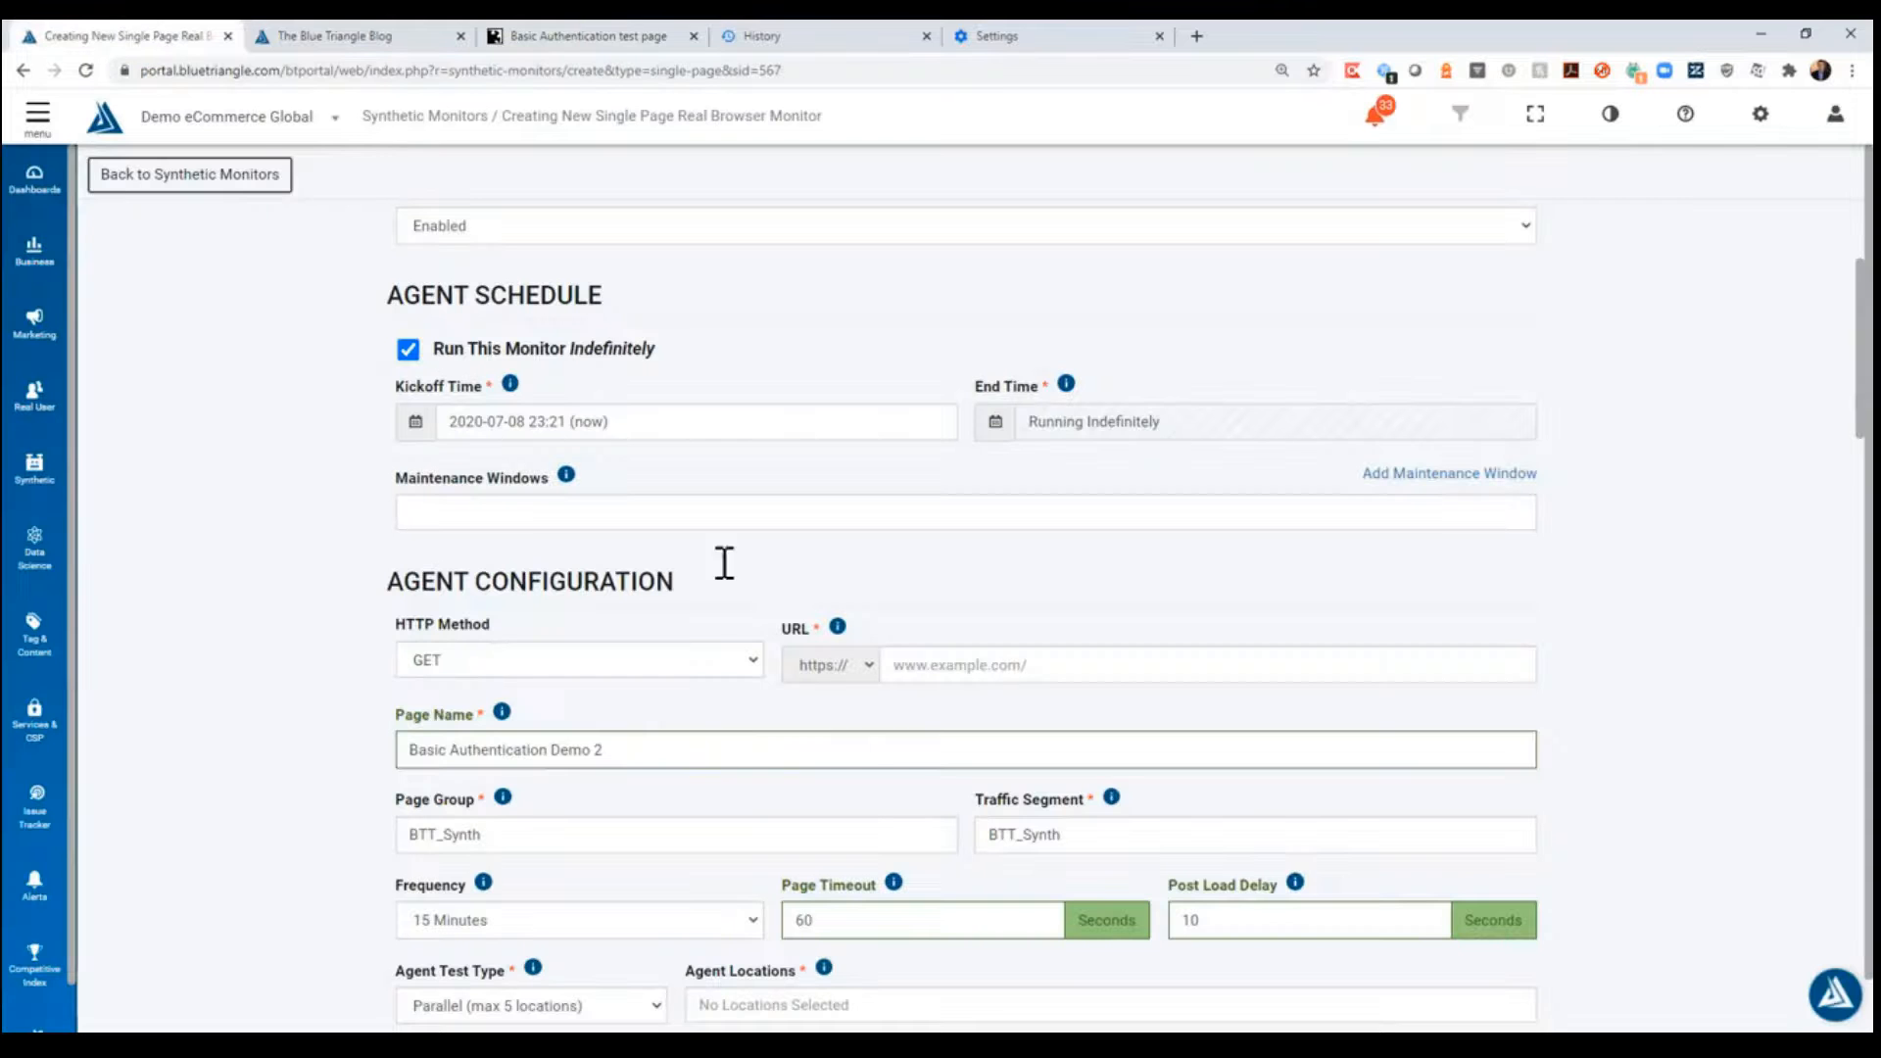
{"action": "left_click", "coordinate": [970, 666]}
{"action": "key", "text": "ctrl+v"}
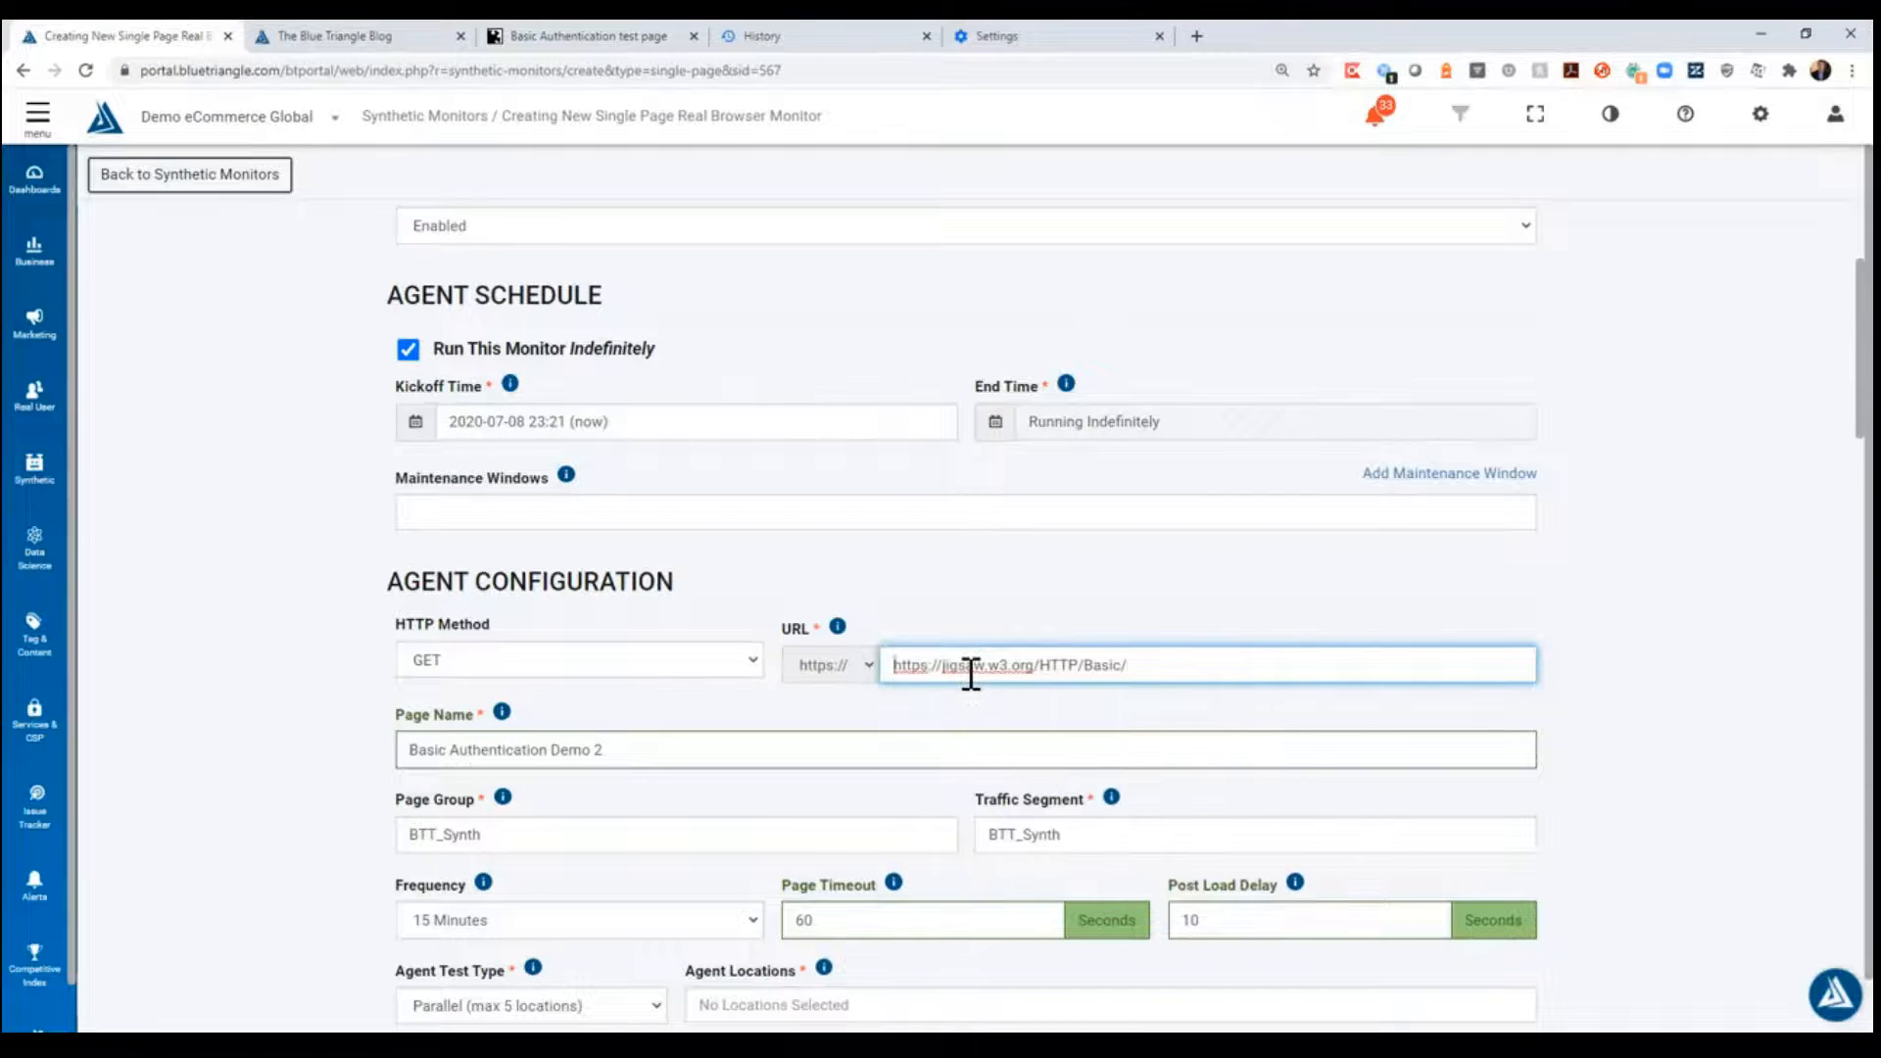
{"action": "key", "text": "Delete"}
{"action": "key", "text": "Delete"}
{"action": "key", "text": "Delete"}
{"action": "key", "text": "Delete"}
{"action": "key", "text": "Delete"}
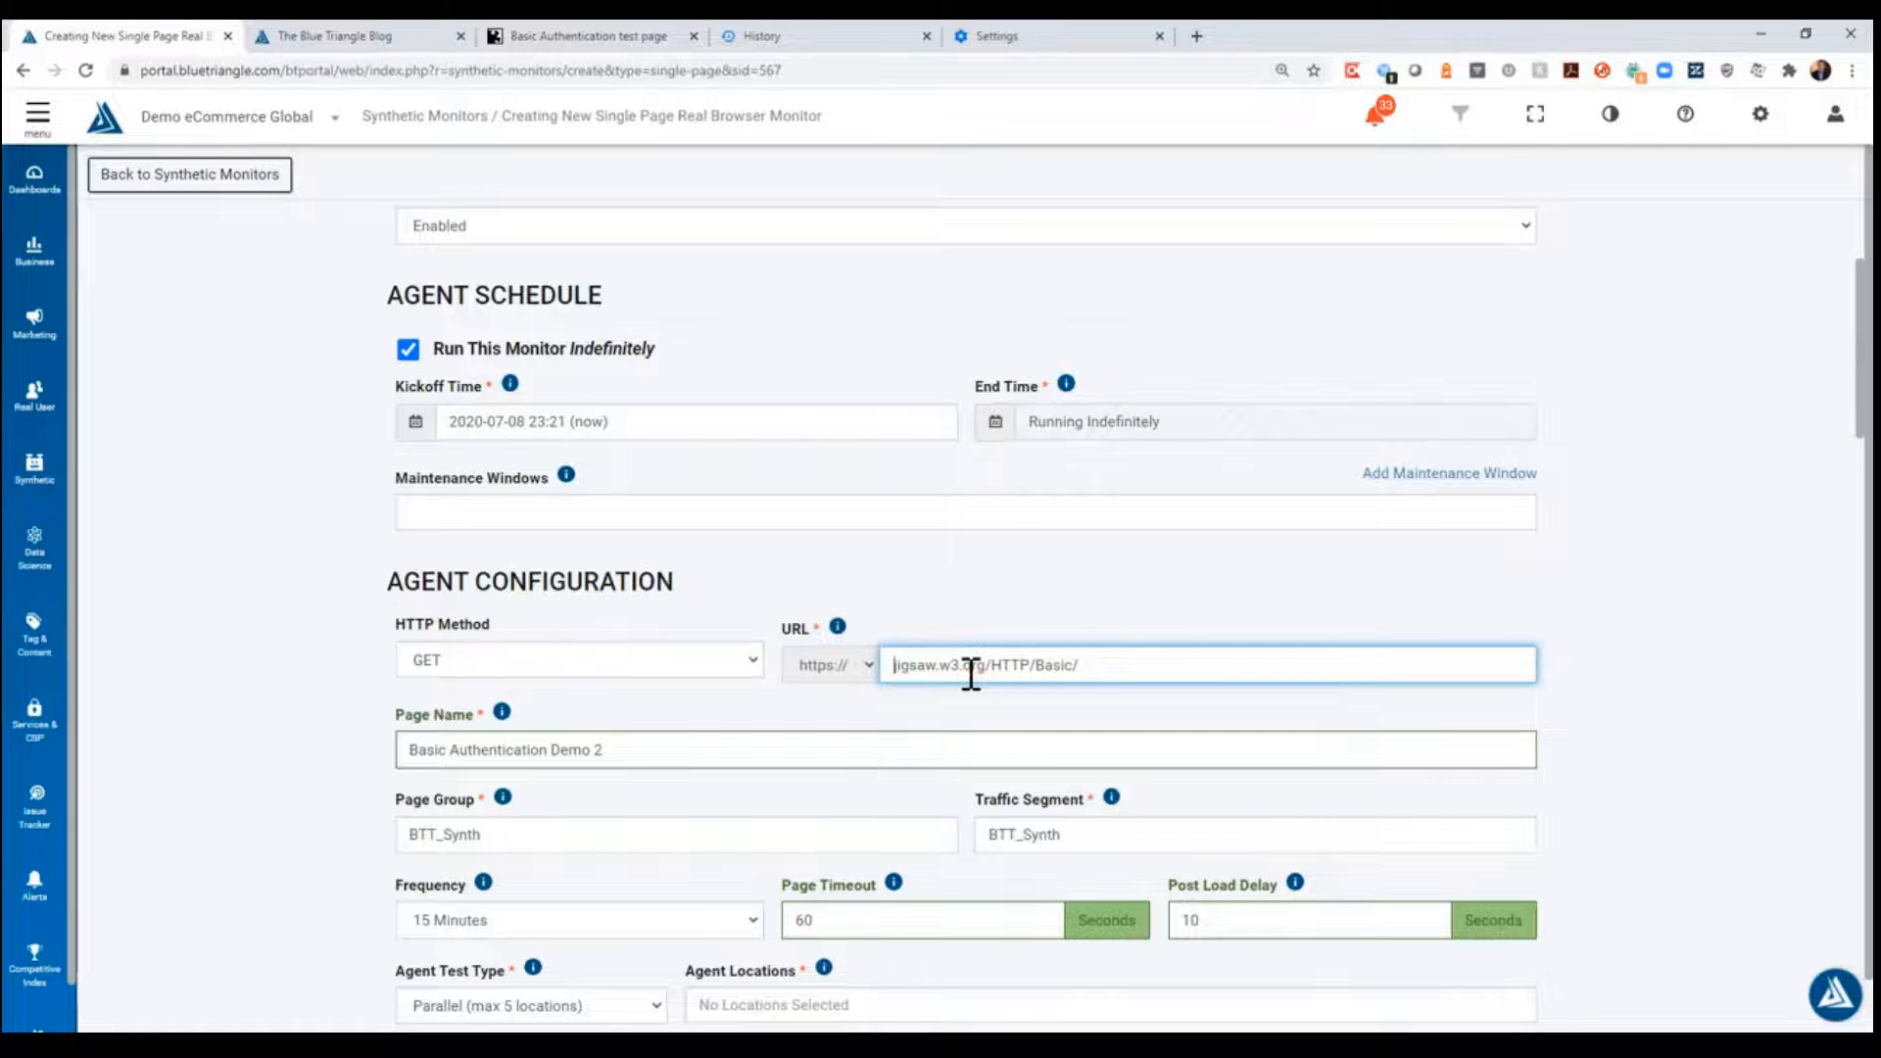
{"action": "left_click", "coordinate": [327, 685]}
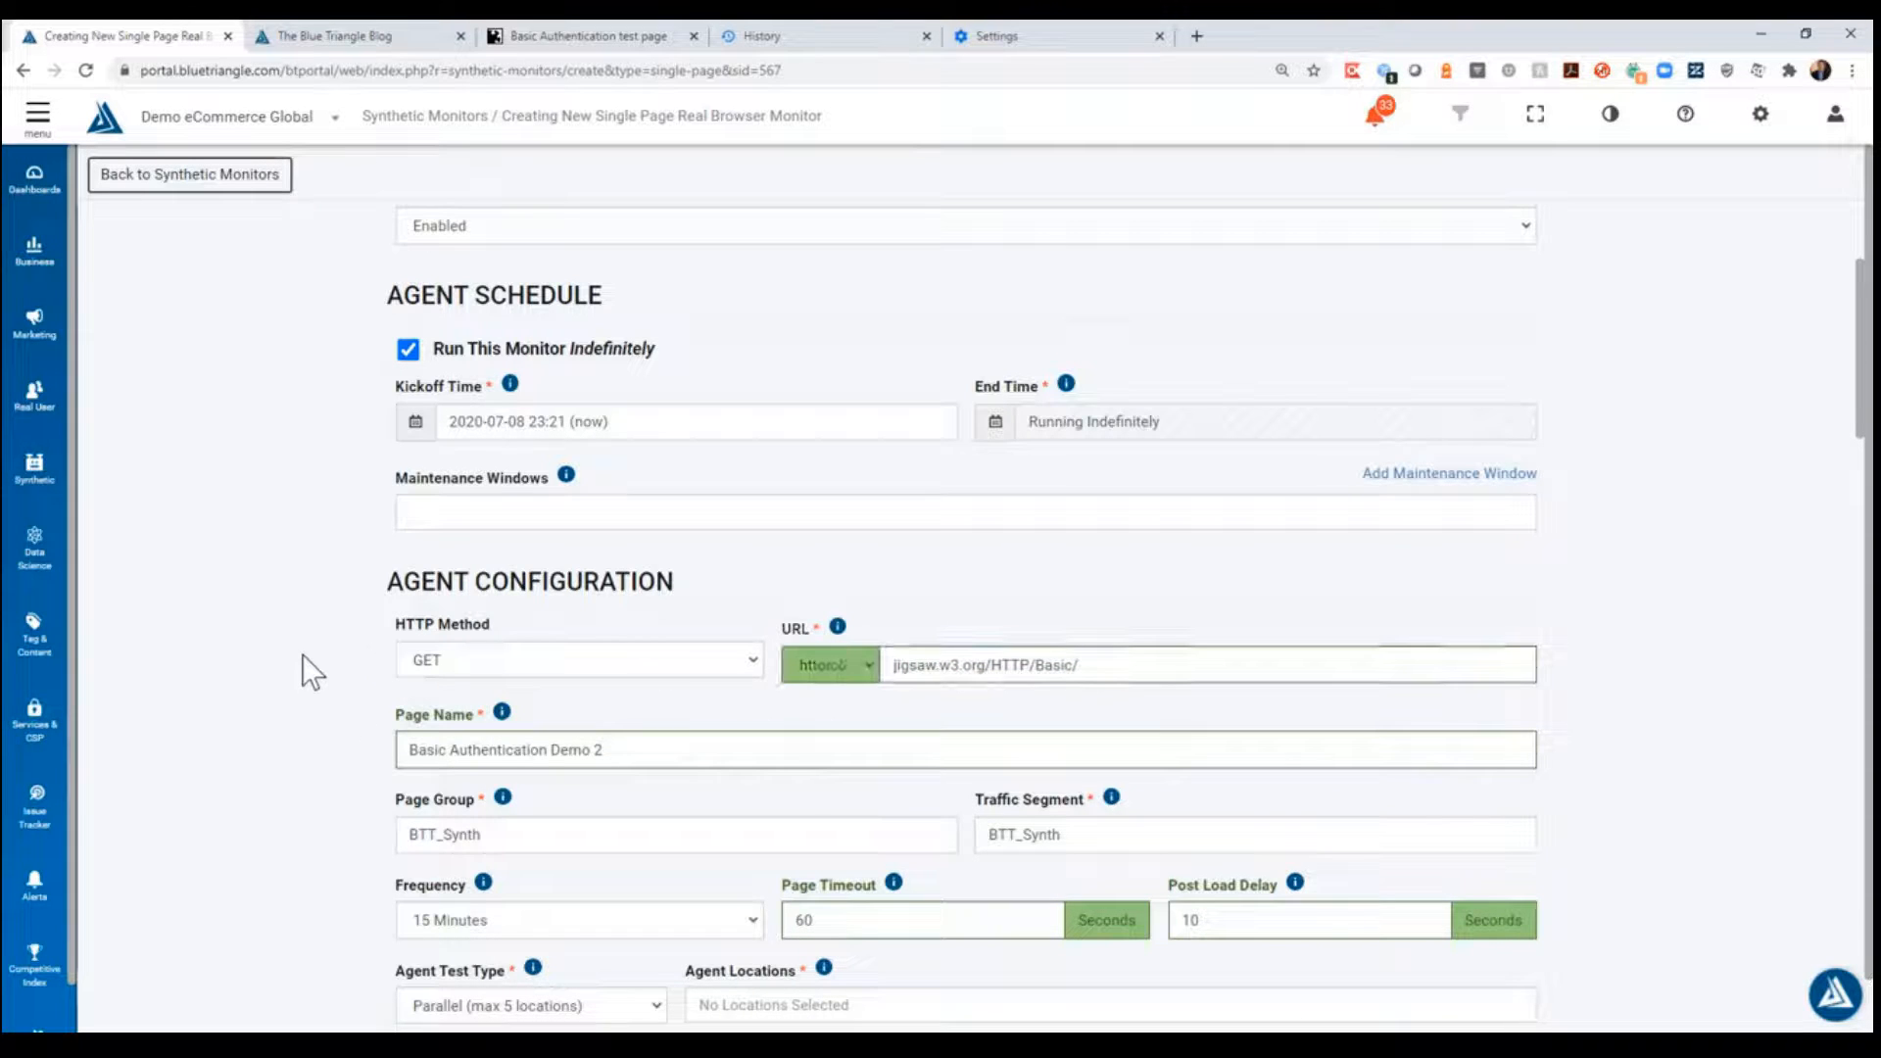
{"action": "left_click", "coordinate": [602, 38]}
{"action": "left_click", "coordinate": [143, 35]}
- Add Seattle, WA as the monitor's agent location
{"action": "scroll", "coordinate": [809, 698], "scroll_direction": "down", "scroll_amount": 4}
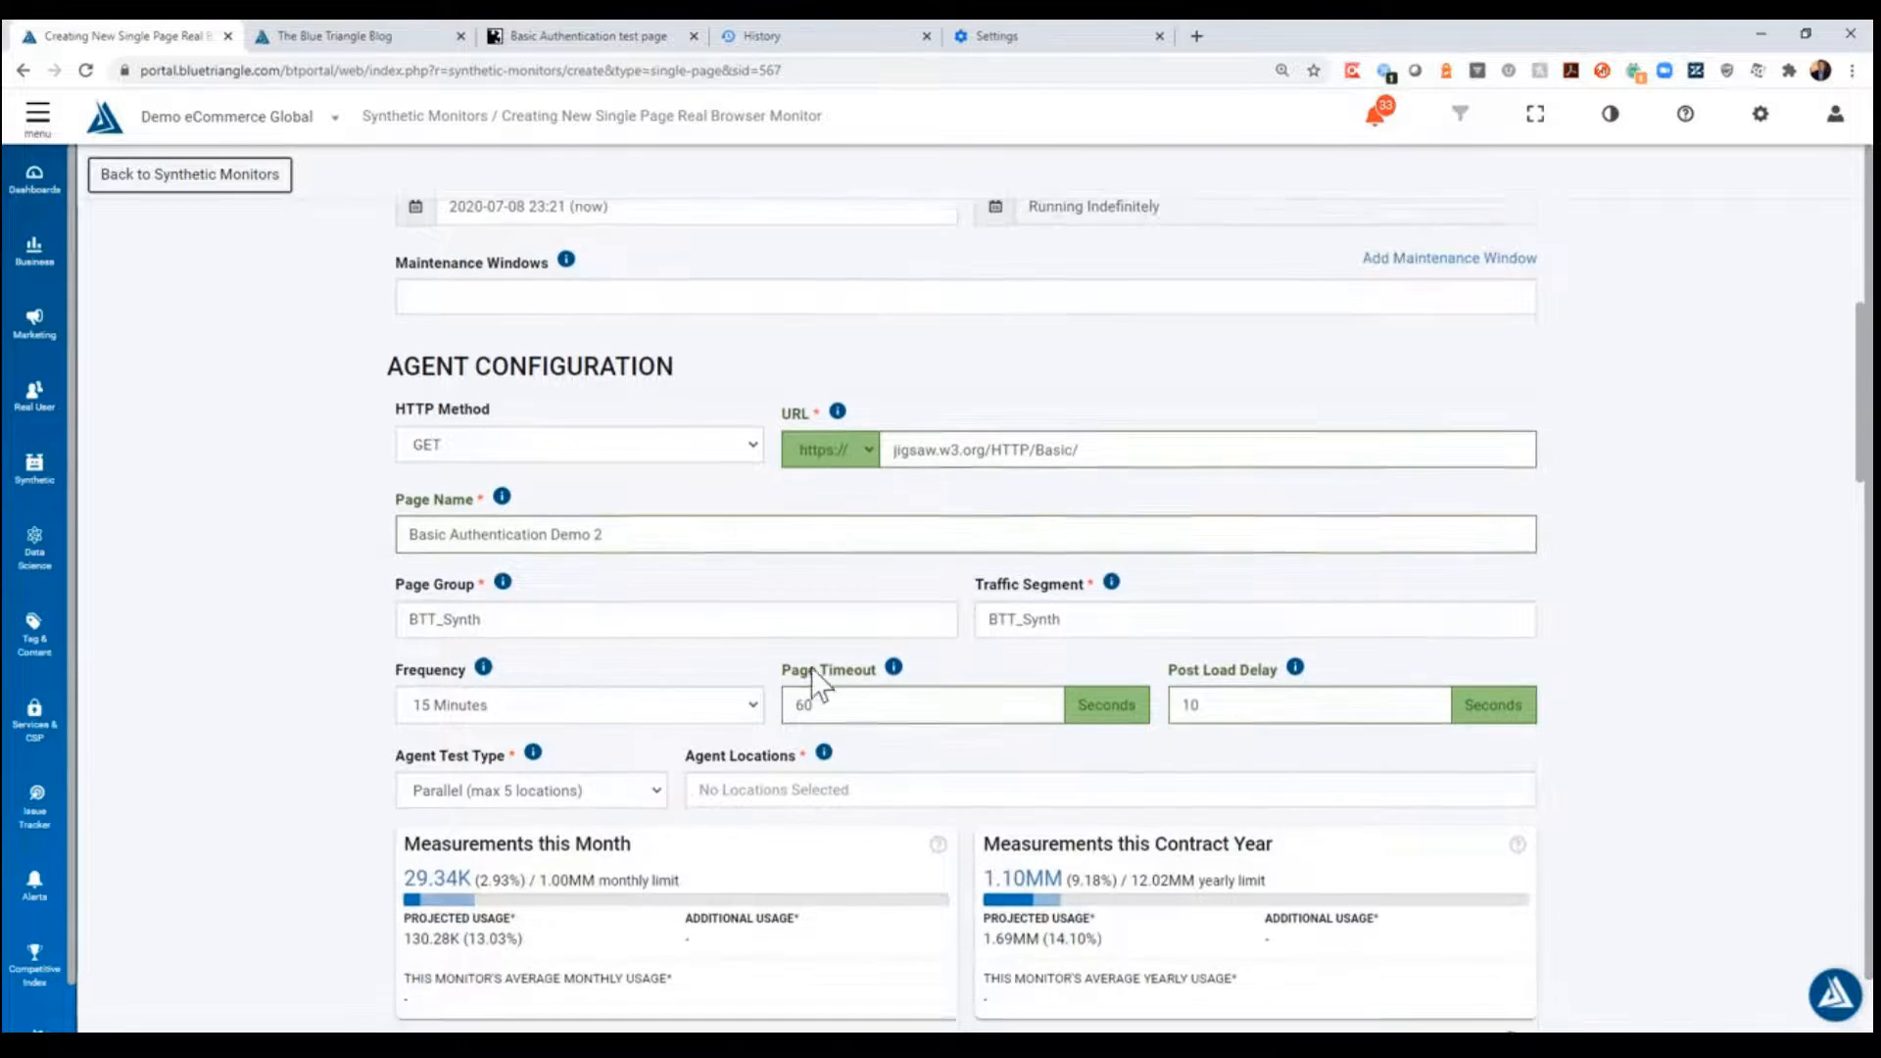
{"action": "left_click", "coordinate": [792, 623]}
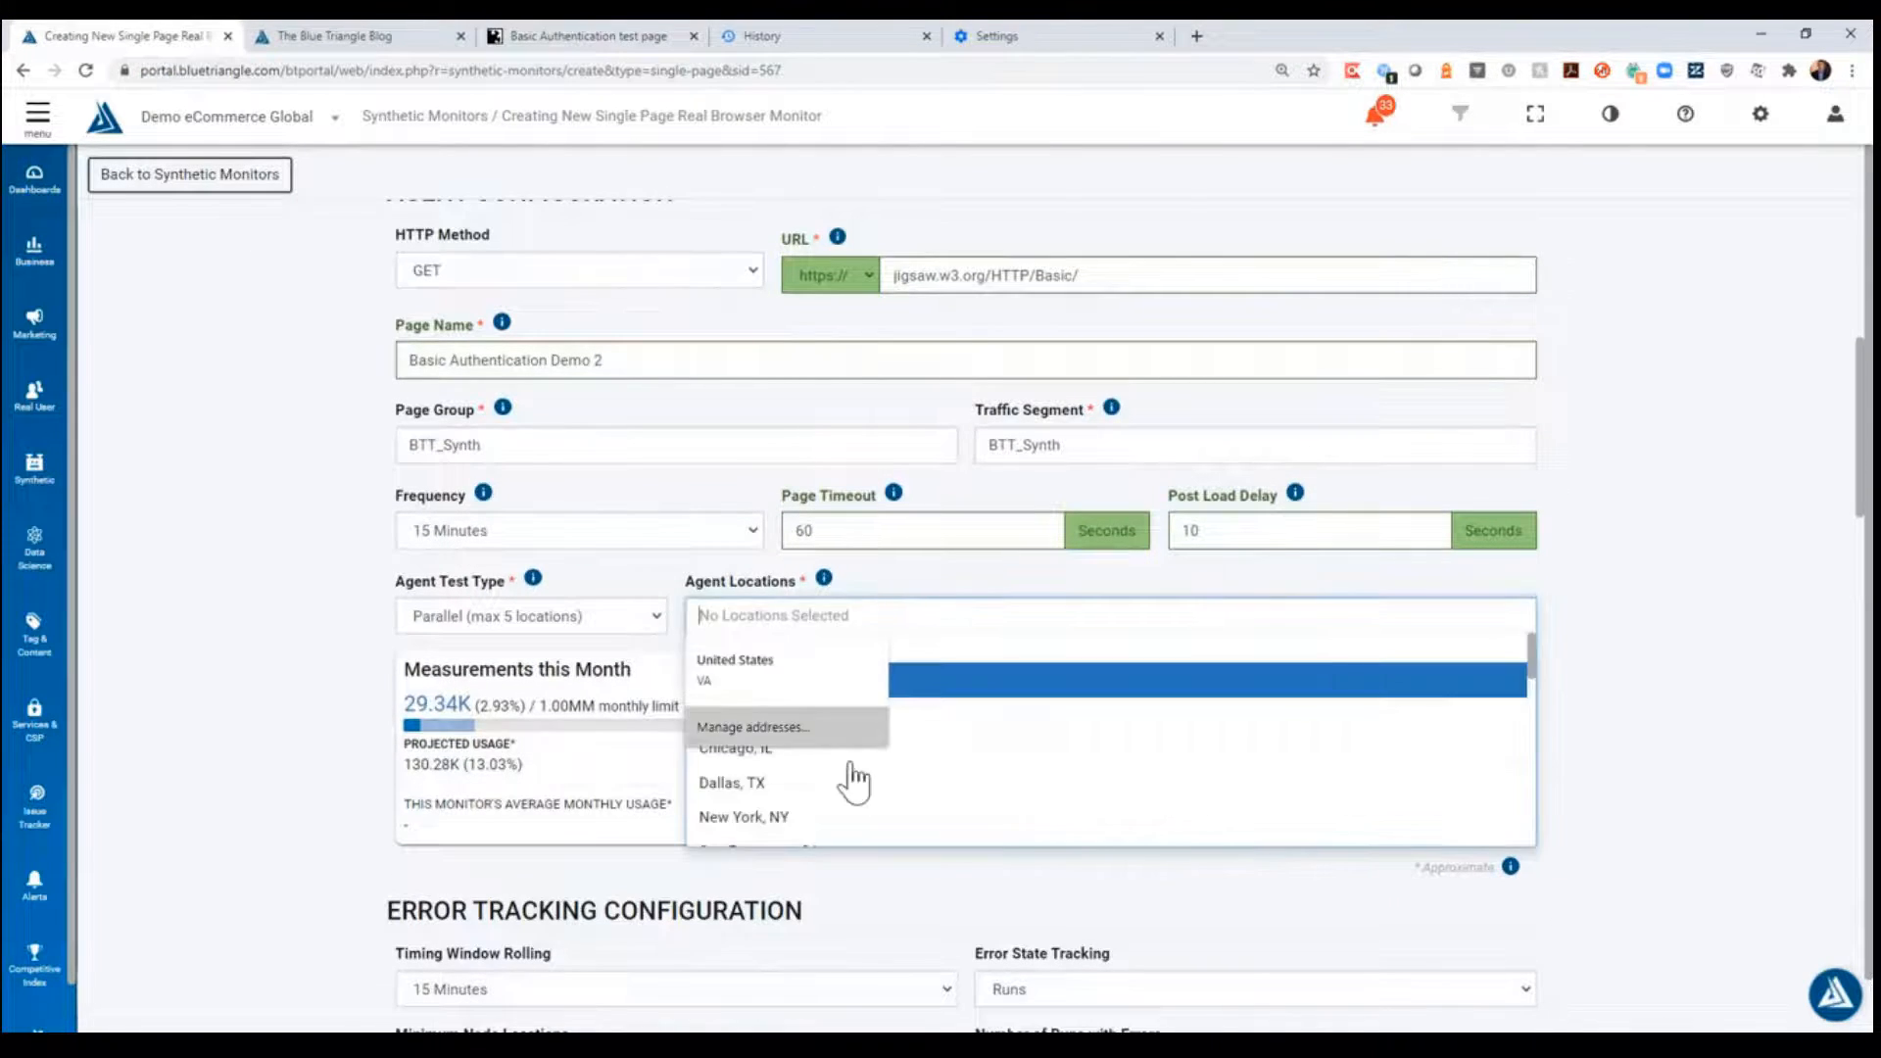
{"action": "left_click", "coordinate": [1049, 697]}
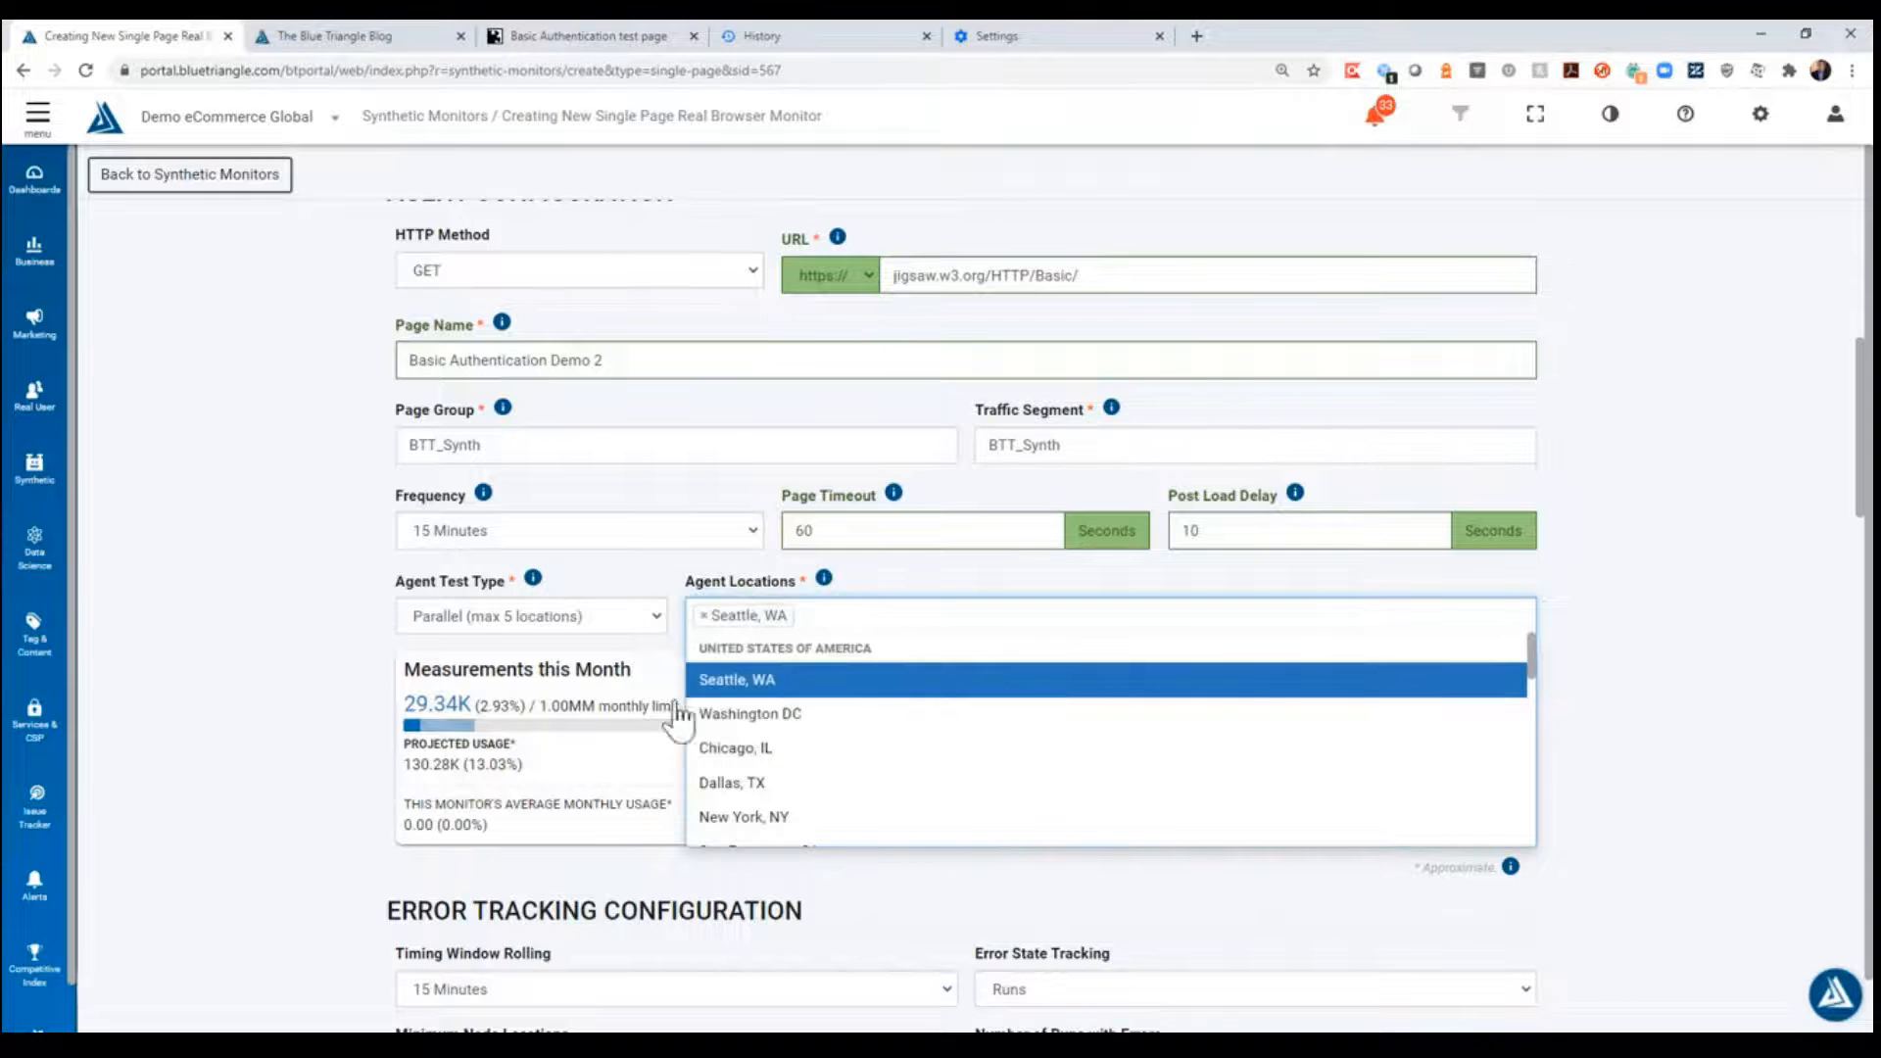
{"action": "left_click", "coordinate": [335, 627]}
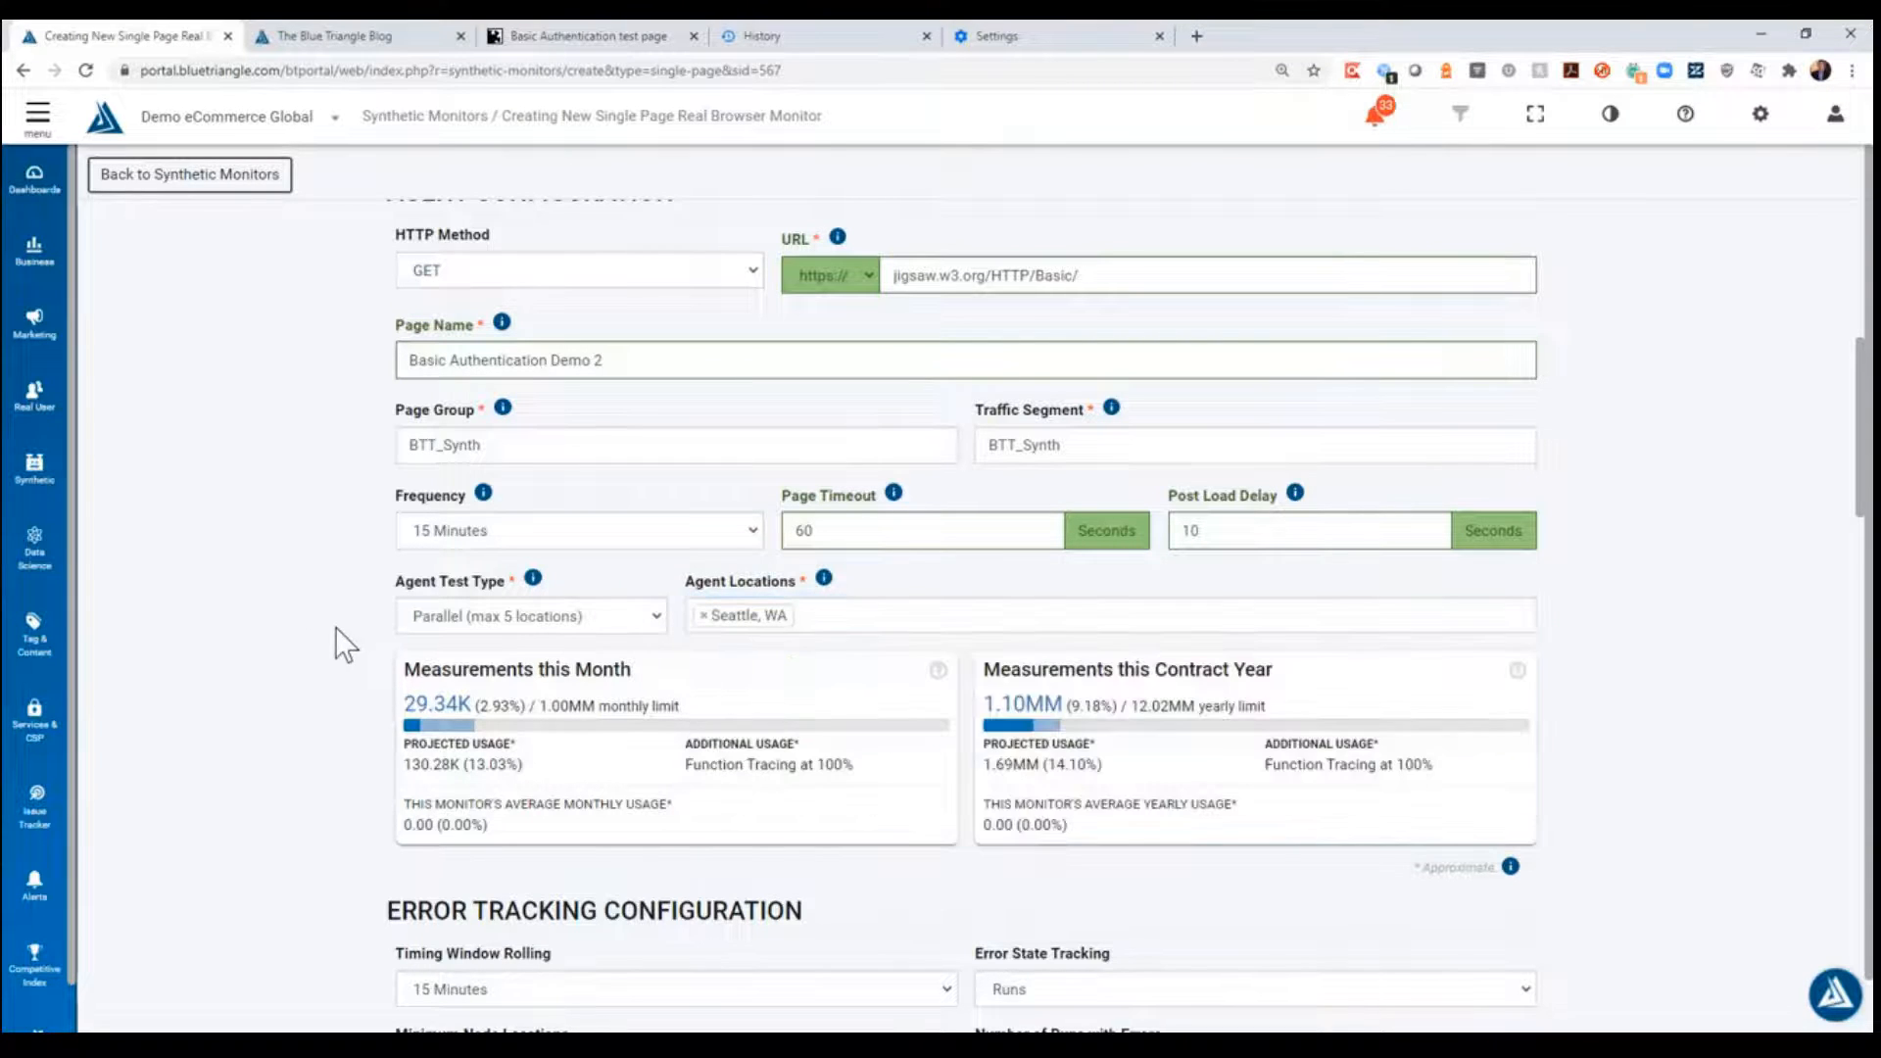
- Set the header name to Authorization in the monitor's browser configuration, matching the request header in the browser's header extension
{"action": "scroll", "coordinate": [316, 588], "scroll_direction": "down", "scroll_amount": 5}
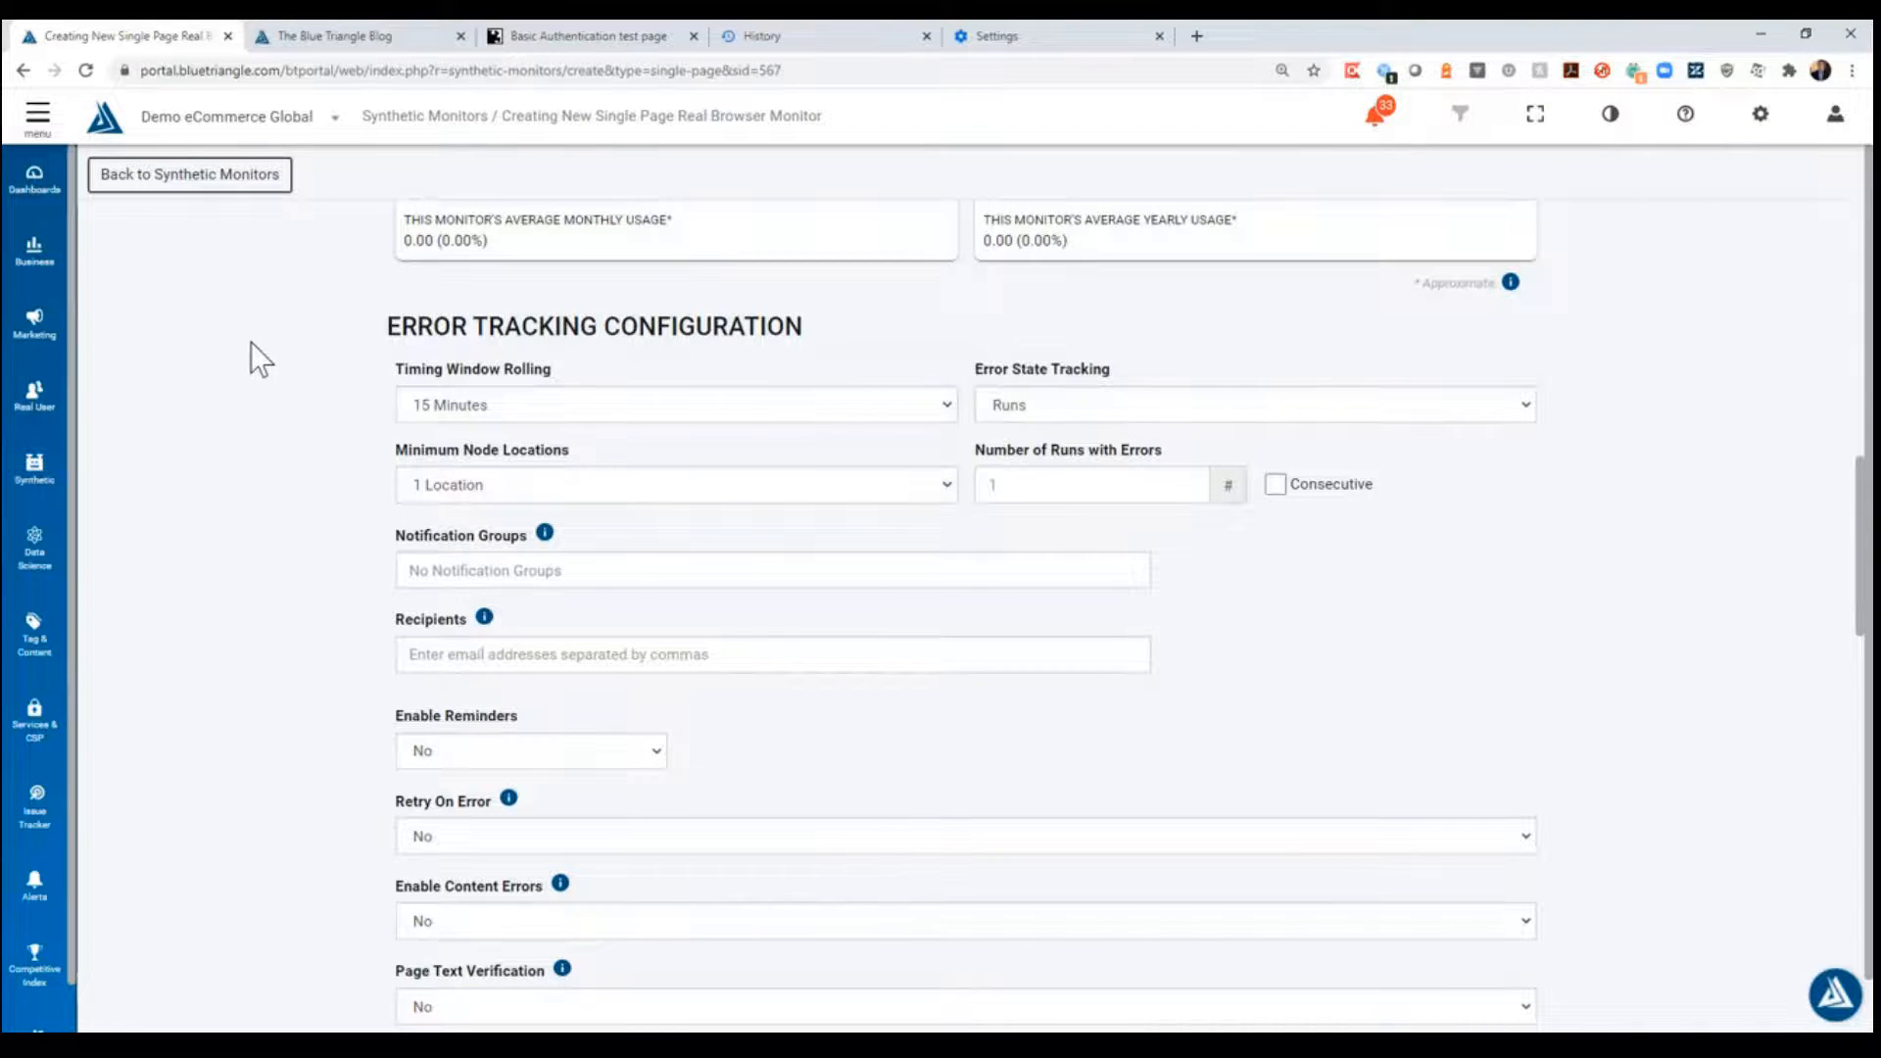
{"action": "scroll", "coordinate": [251, 350], "scroll_direction": "down", "scroll_amount": 8}
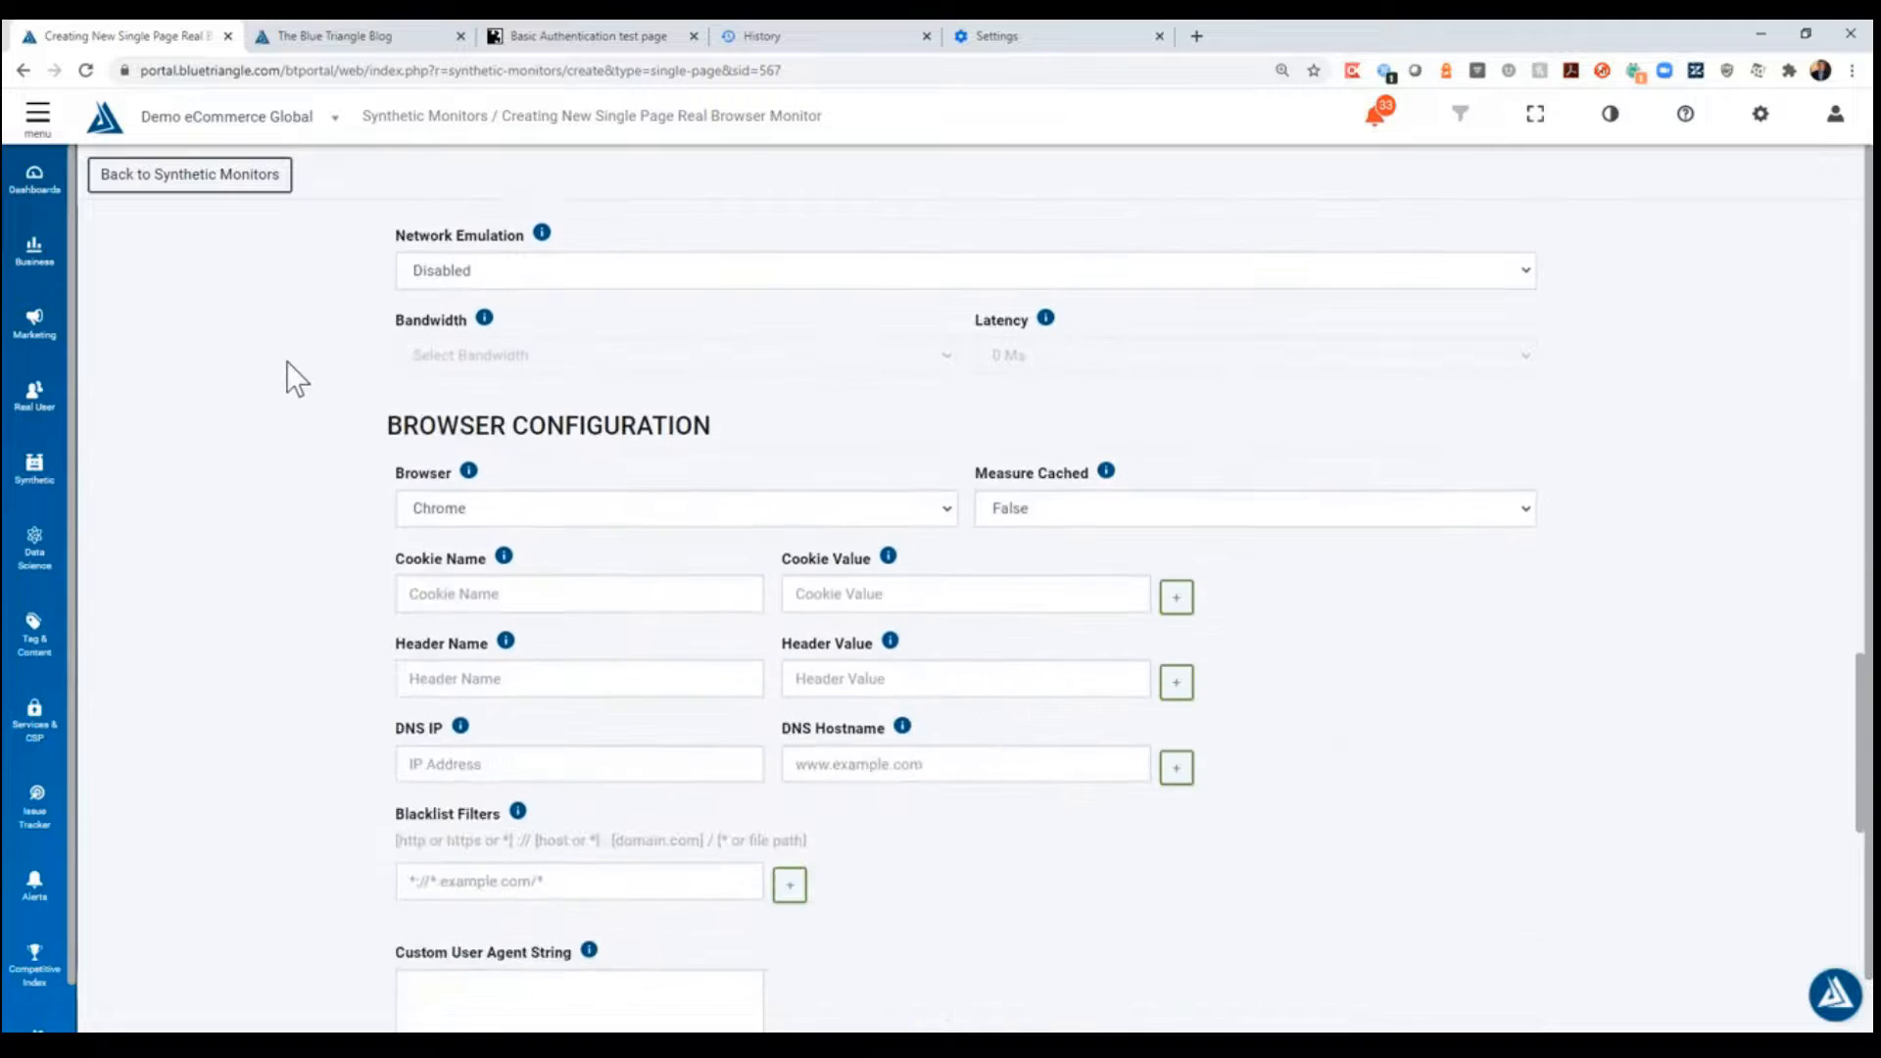
{"action": "left_click_drag", "start_coordinate": [389, 425], "coordinate": [733, 426]}
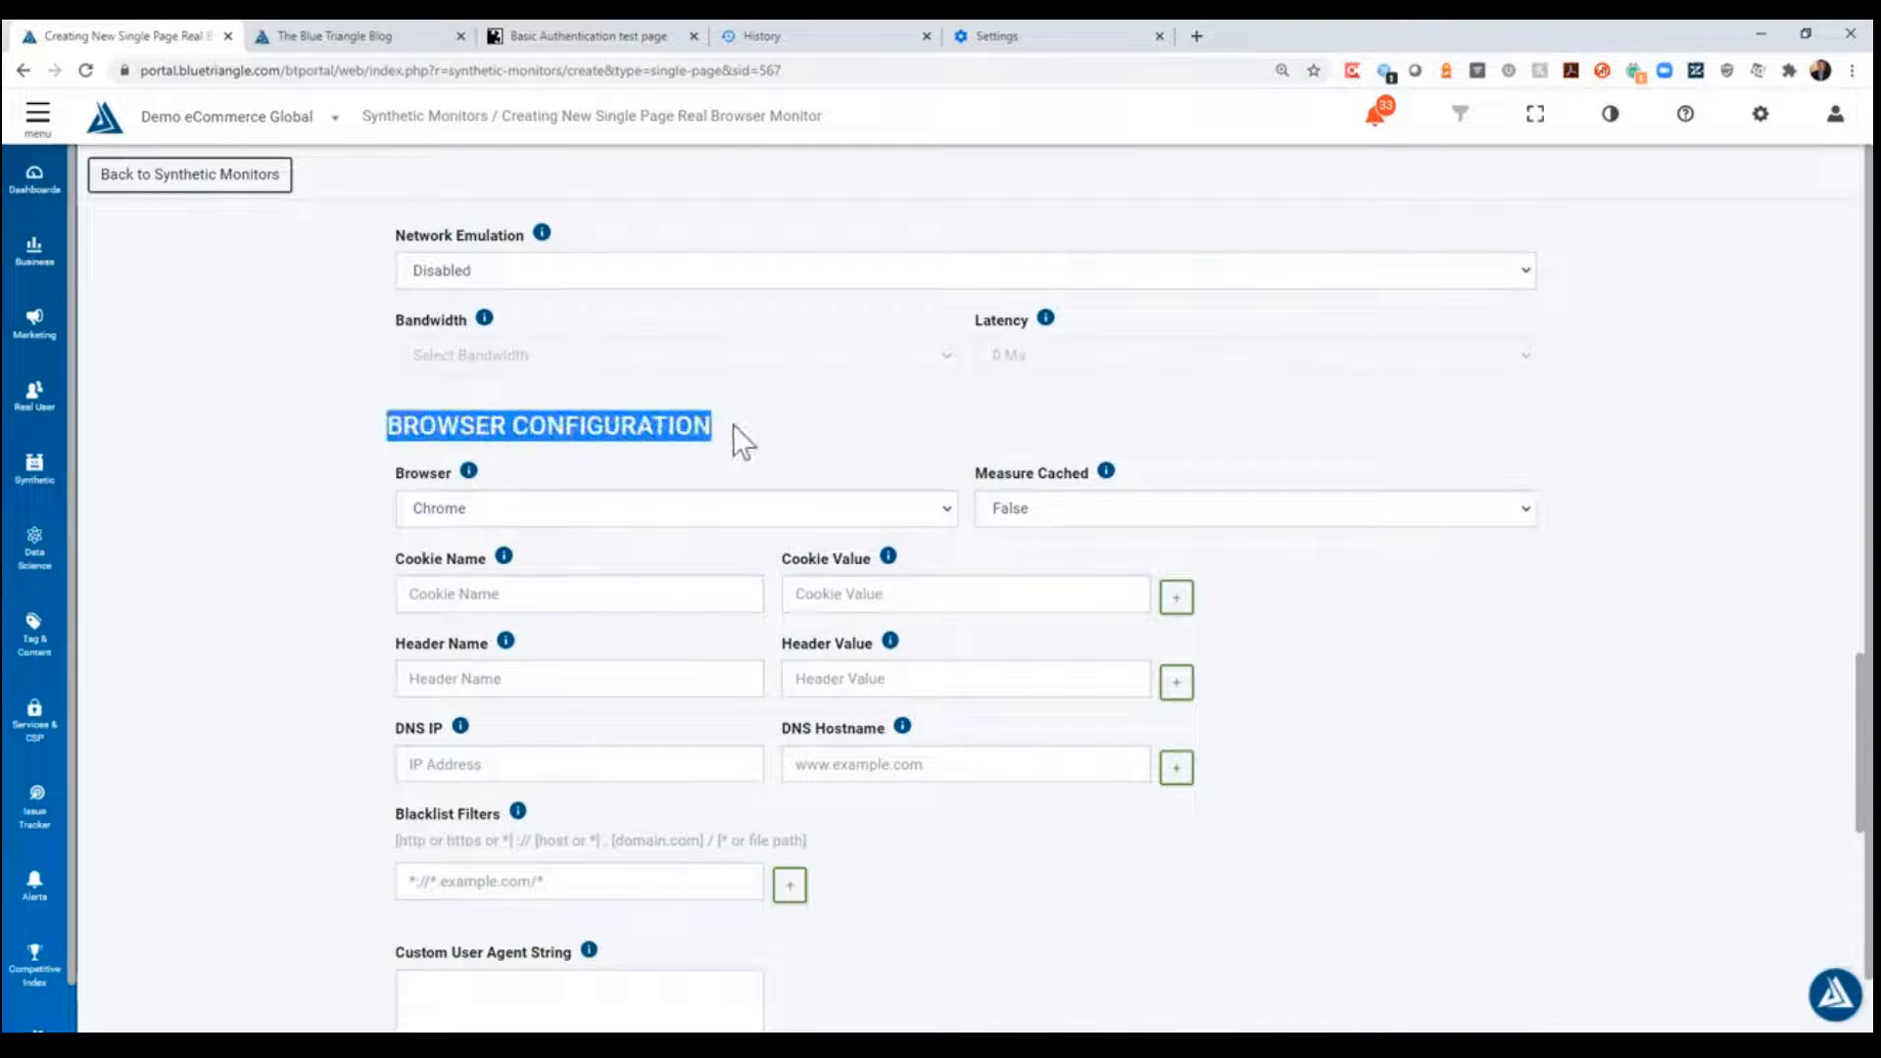
{"action": "left_click", "coordinate": [750, 427]}
{"action": "scroll", "coordinate": [843, 582], "scroll_direction": "down", "scroll_amount": 1}
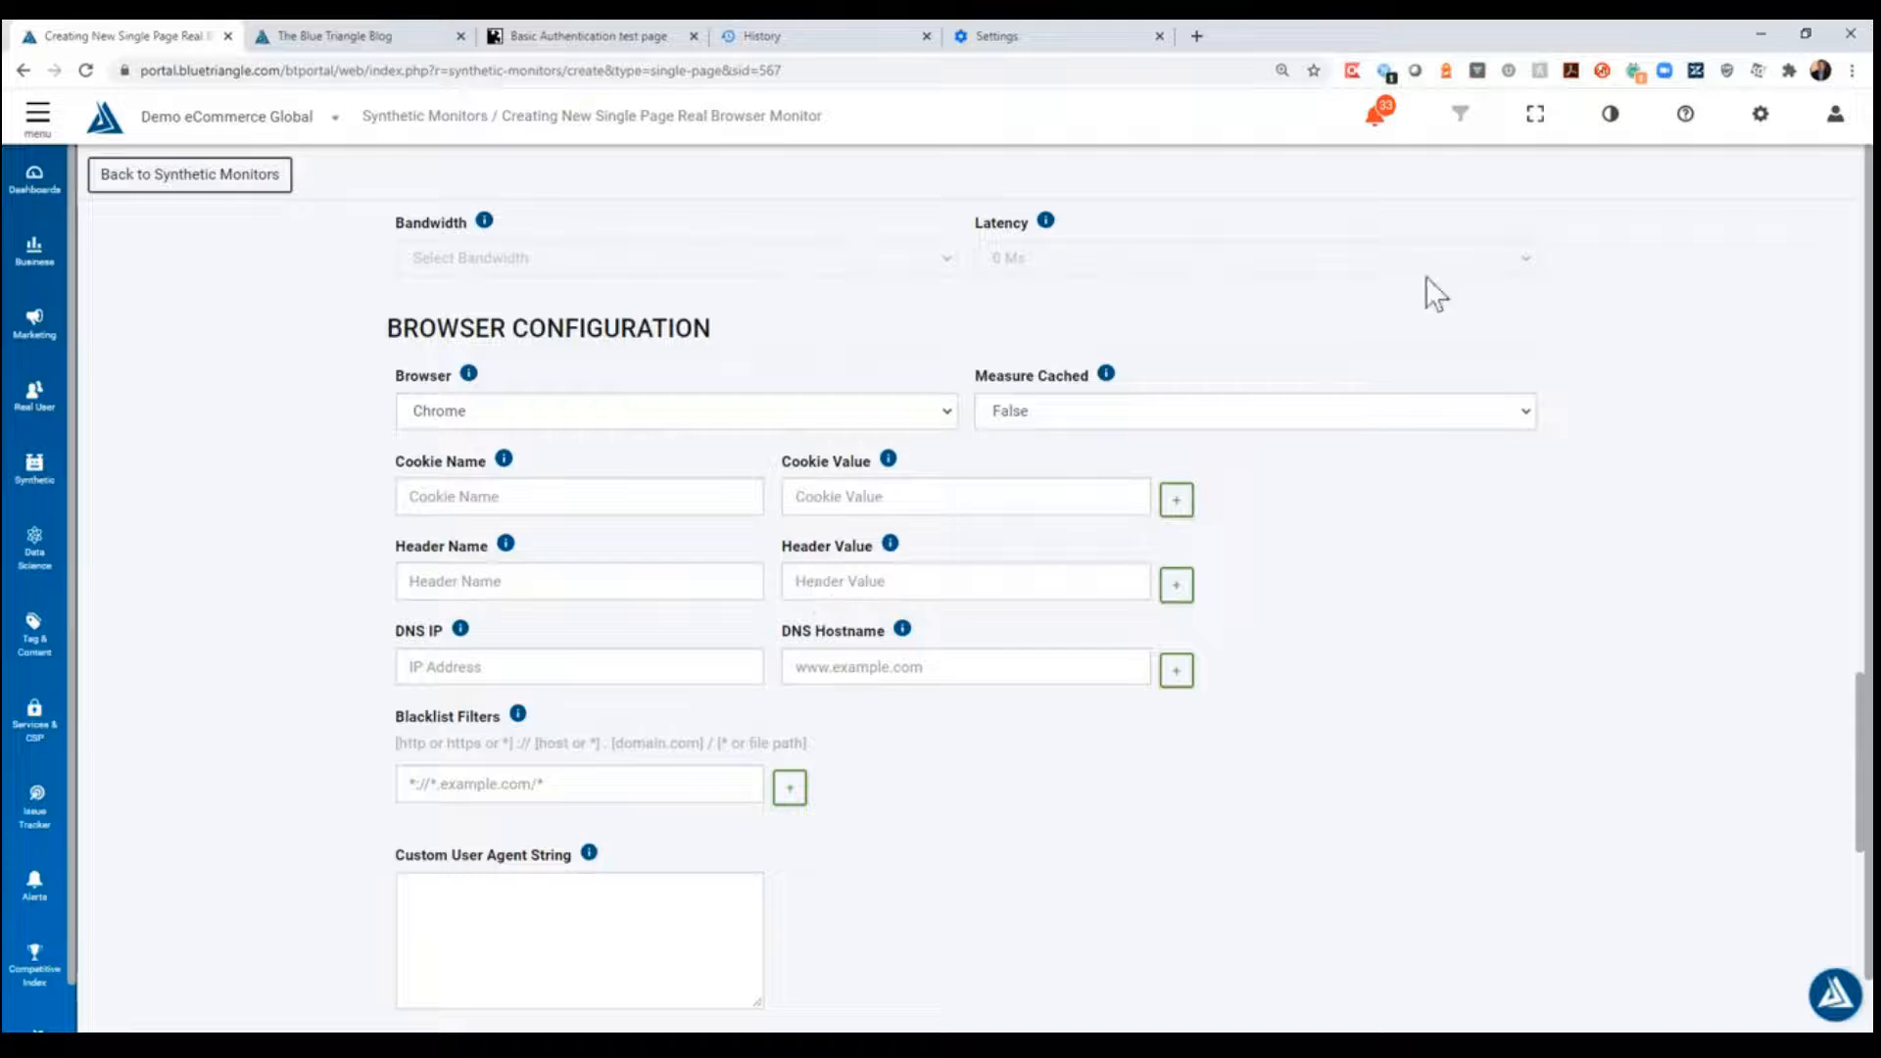
{"action": "left_click", "coordinate": [654, 598]}
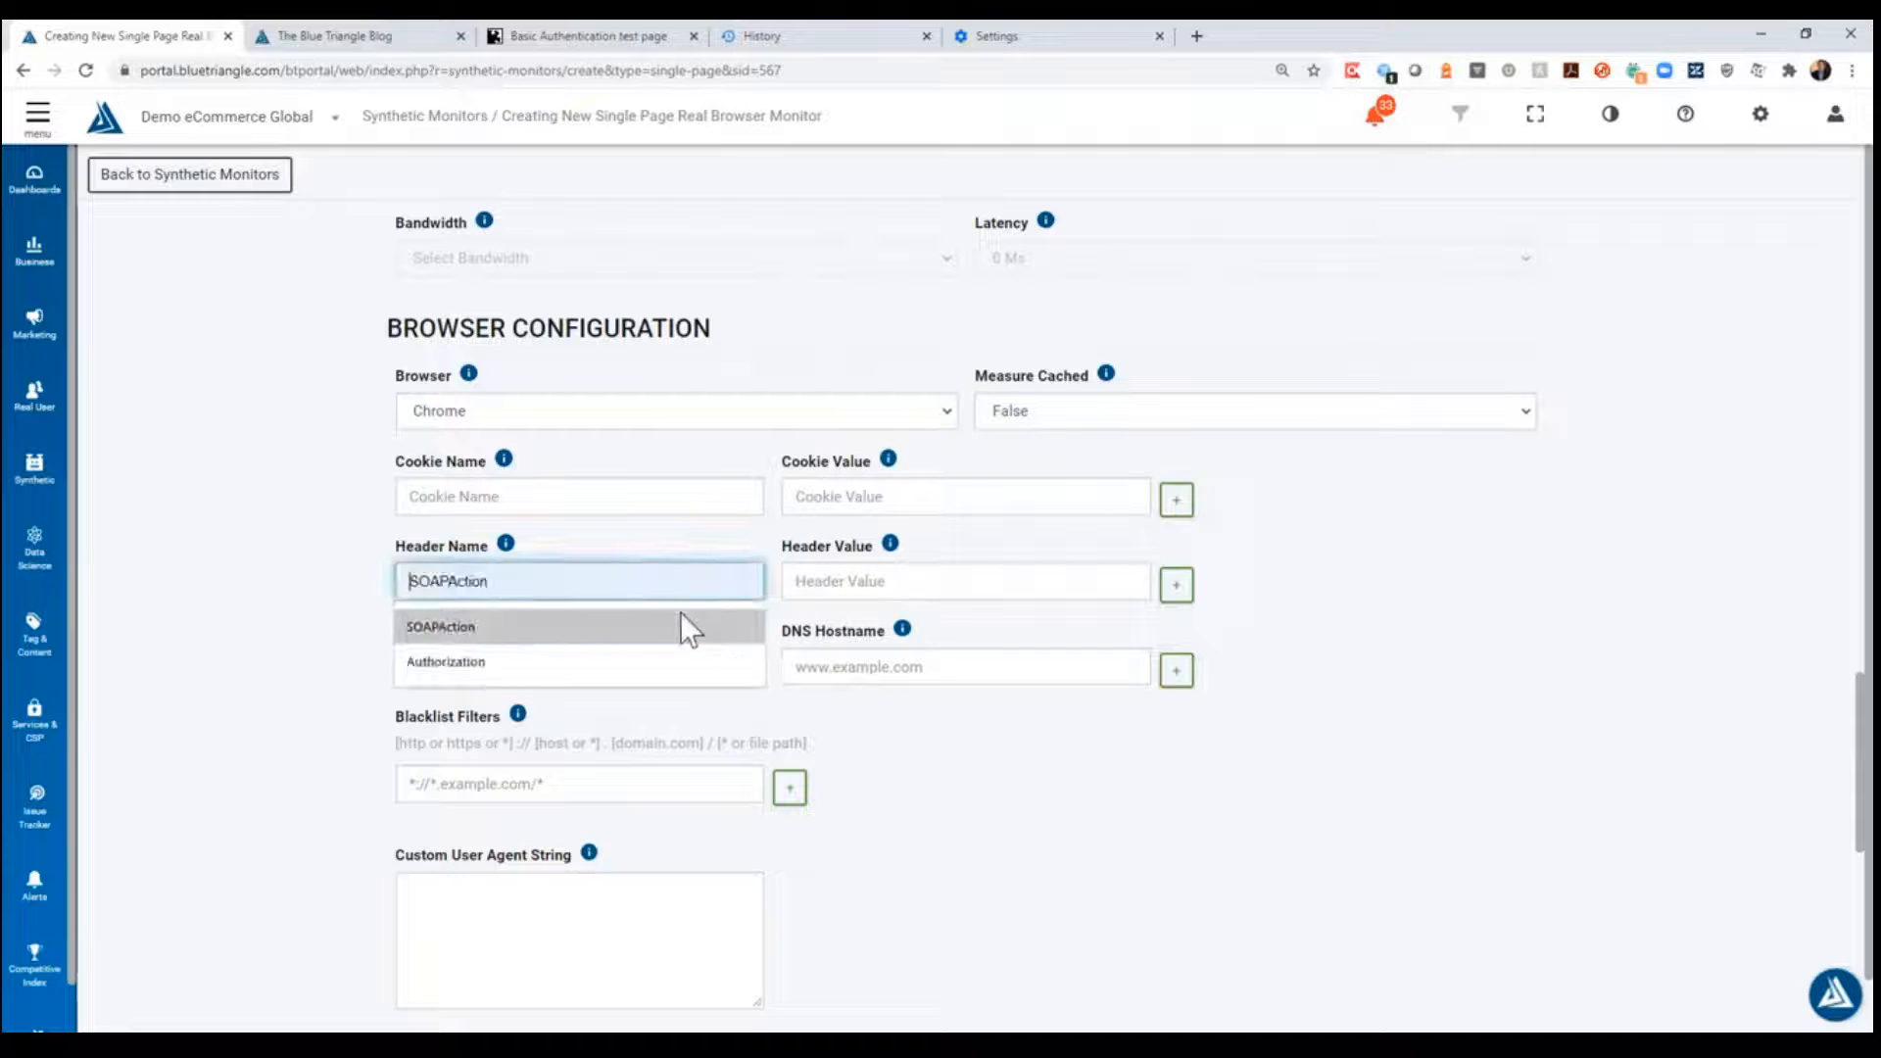
{"action": "left_click", "coordinate": [1384, 71]}
{"action": "double_click", "coordinate": [911, 188]}
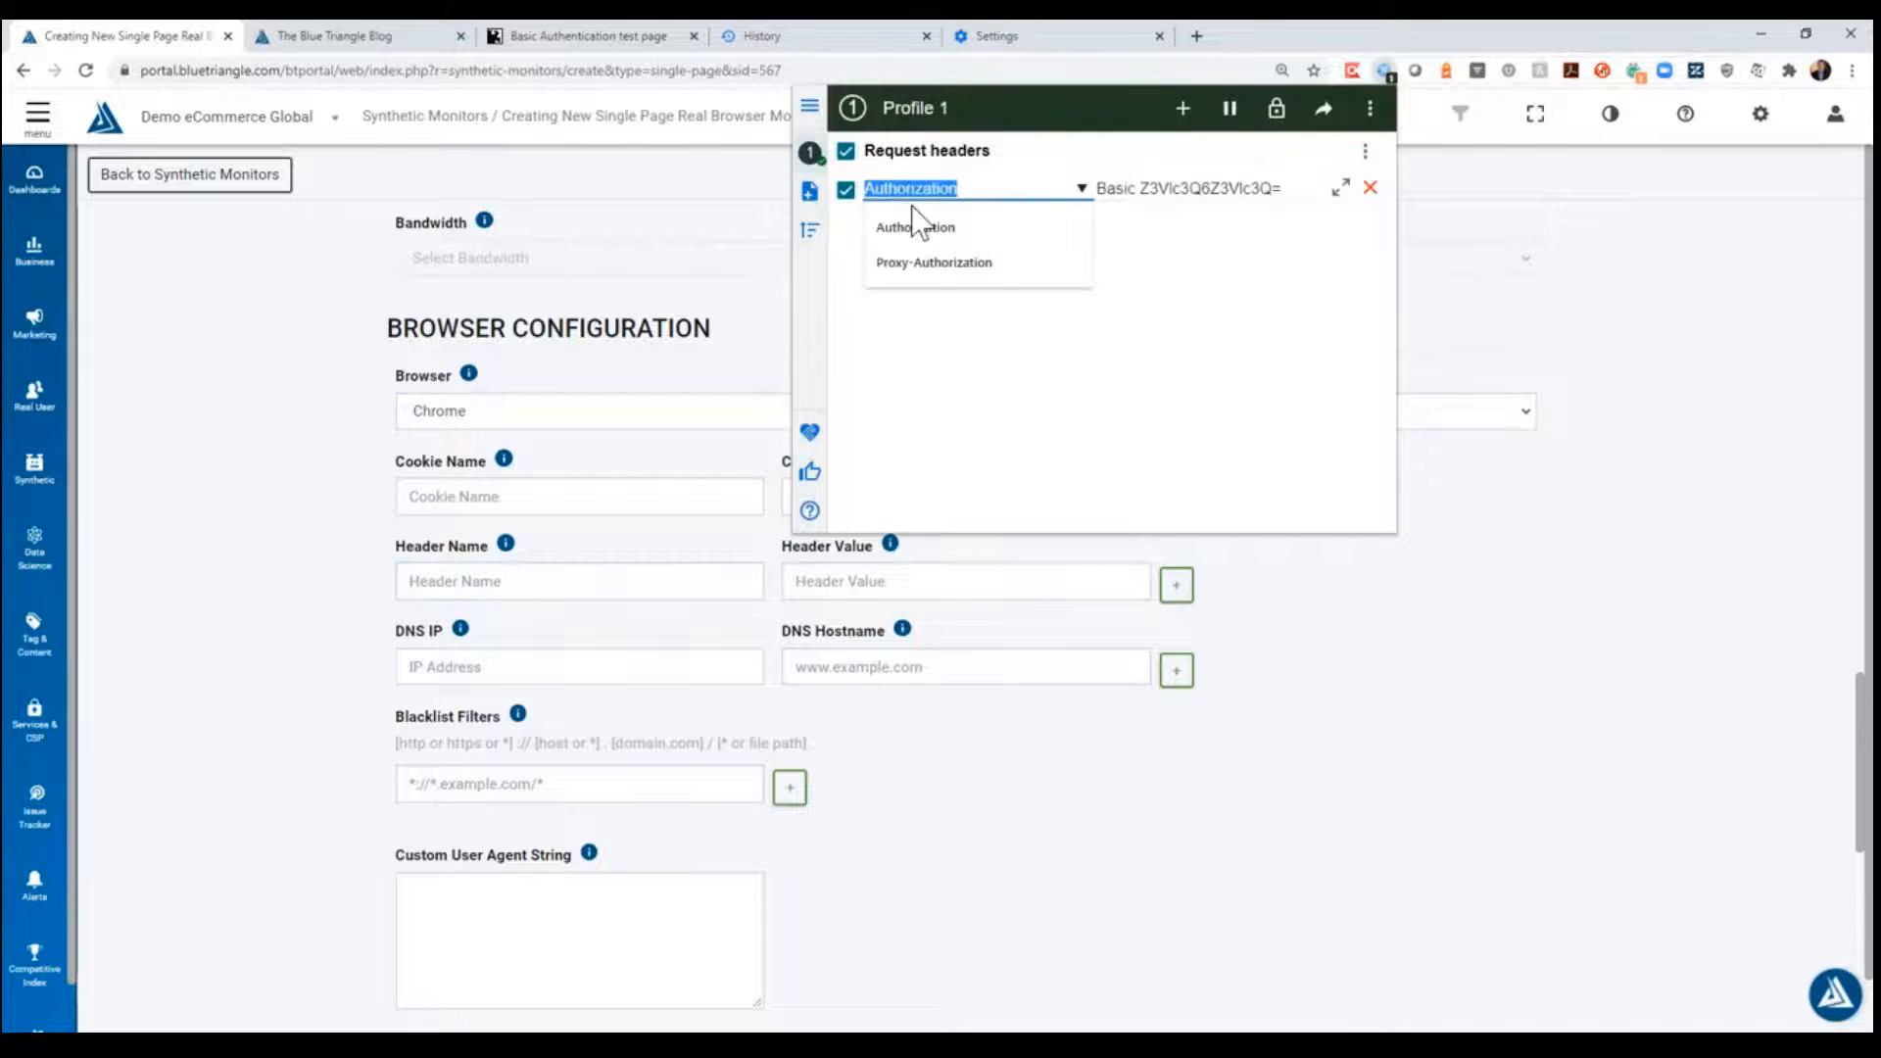
{"action": "left_click", "coordinate": [481, 582]}
{"action": "left_click", "coordinate": [563, 655]}
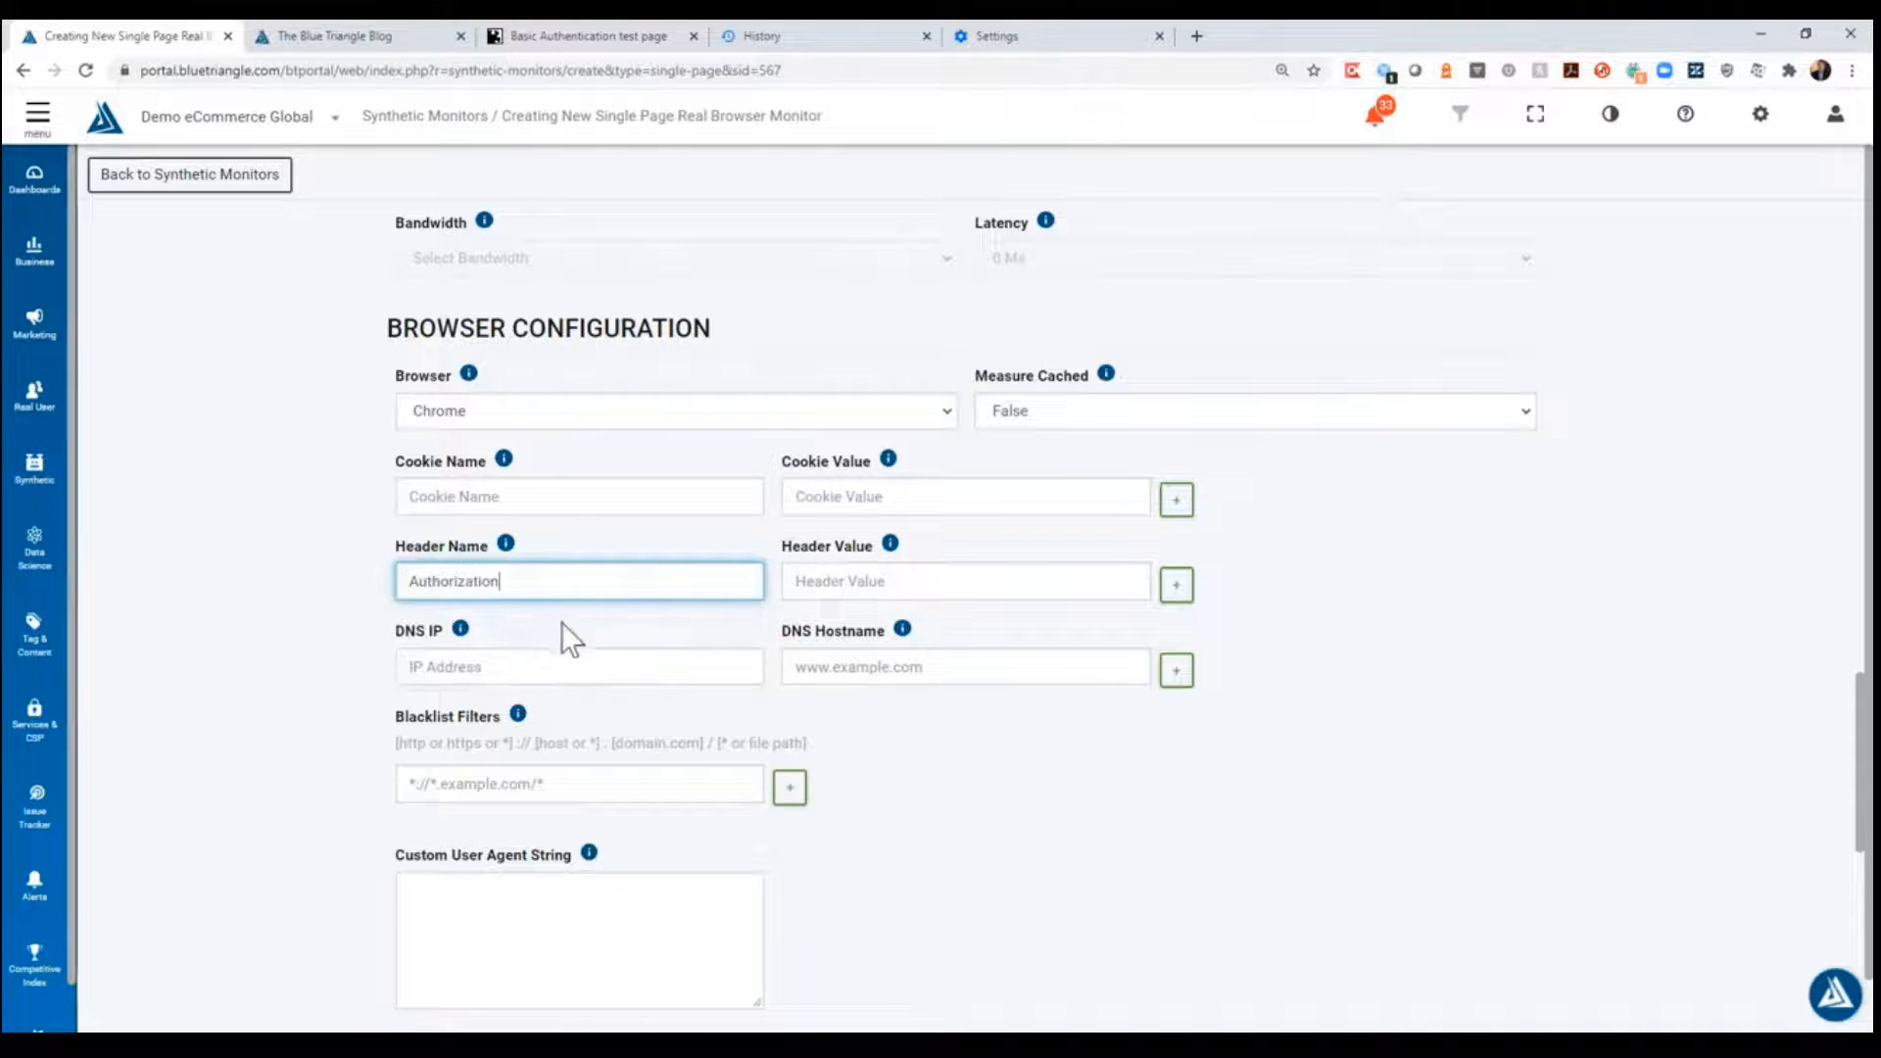
- Fill in the Authorization header value with the same Basic credential string stored in the browser's header extension
{"action": "left_click", "coordinate": [811, 582]}
{"action": "left_click", "coordinate": [1385, 71]}
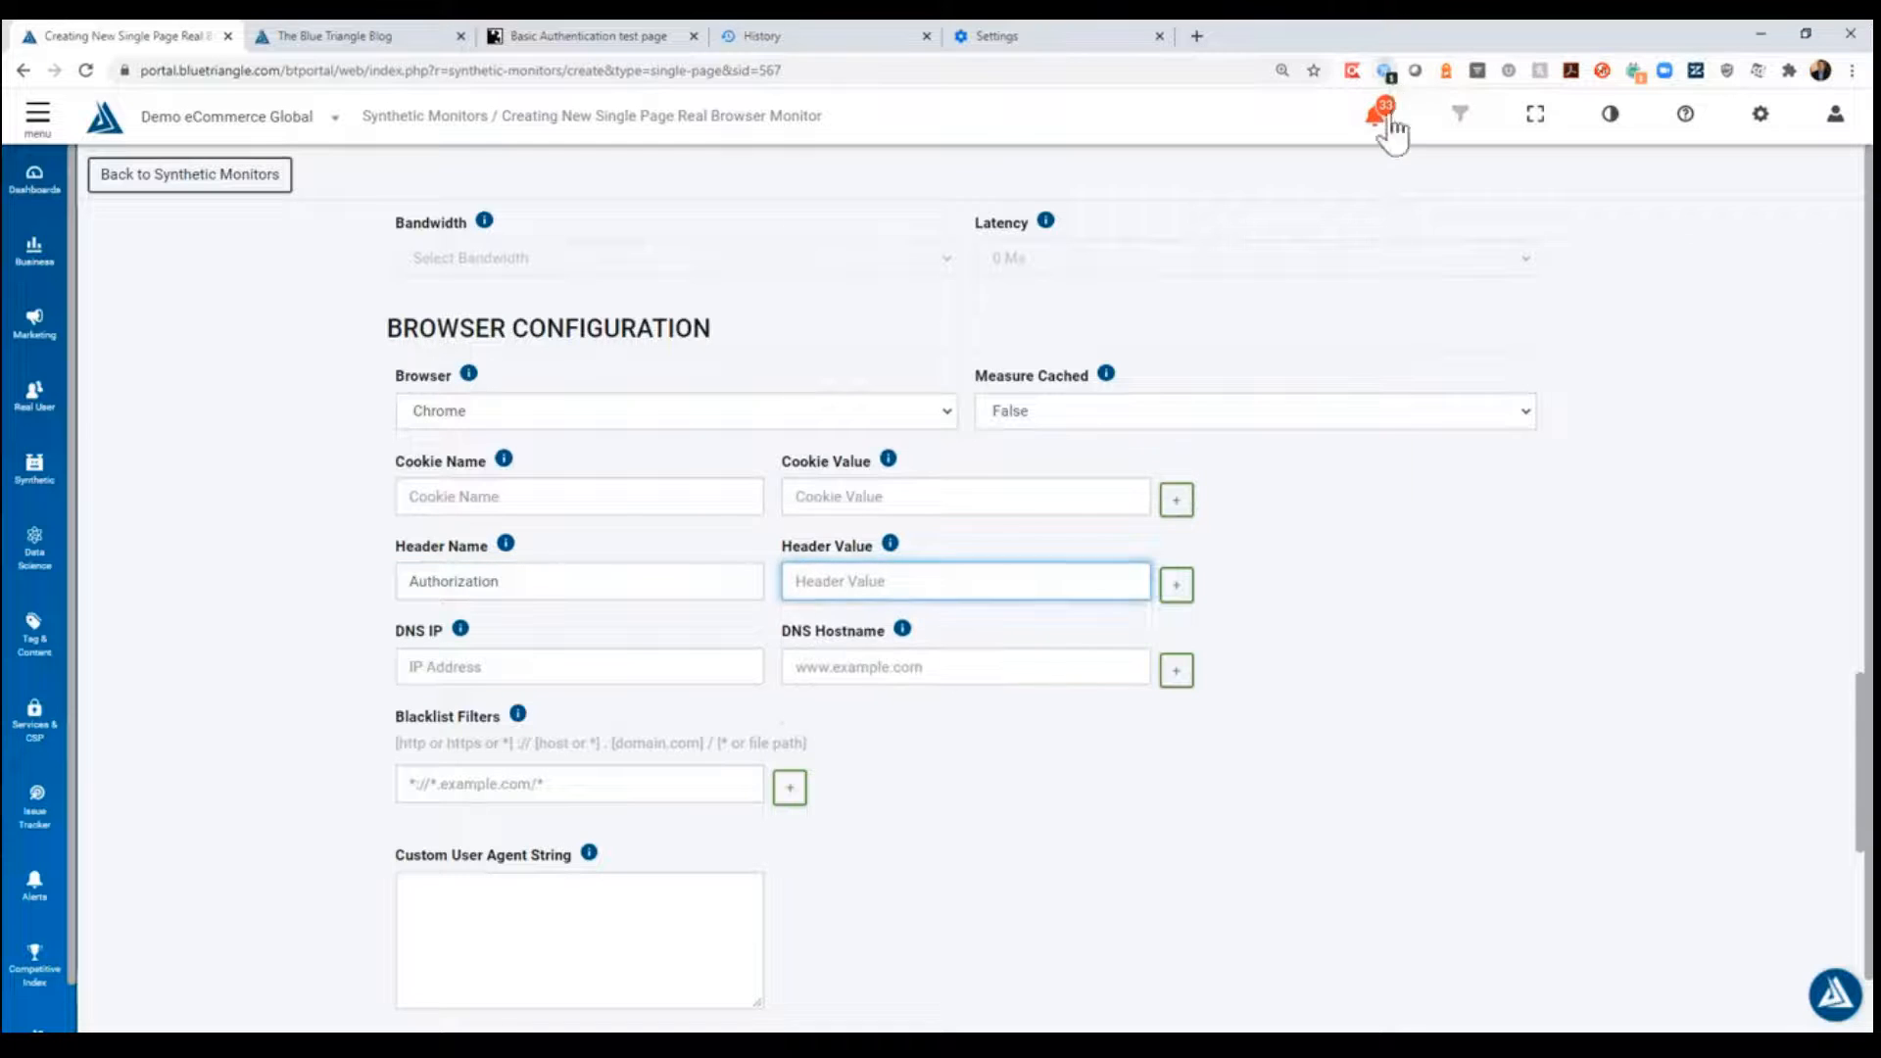
{"action": "left_click", "coordinate": [1172, 189]}
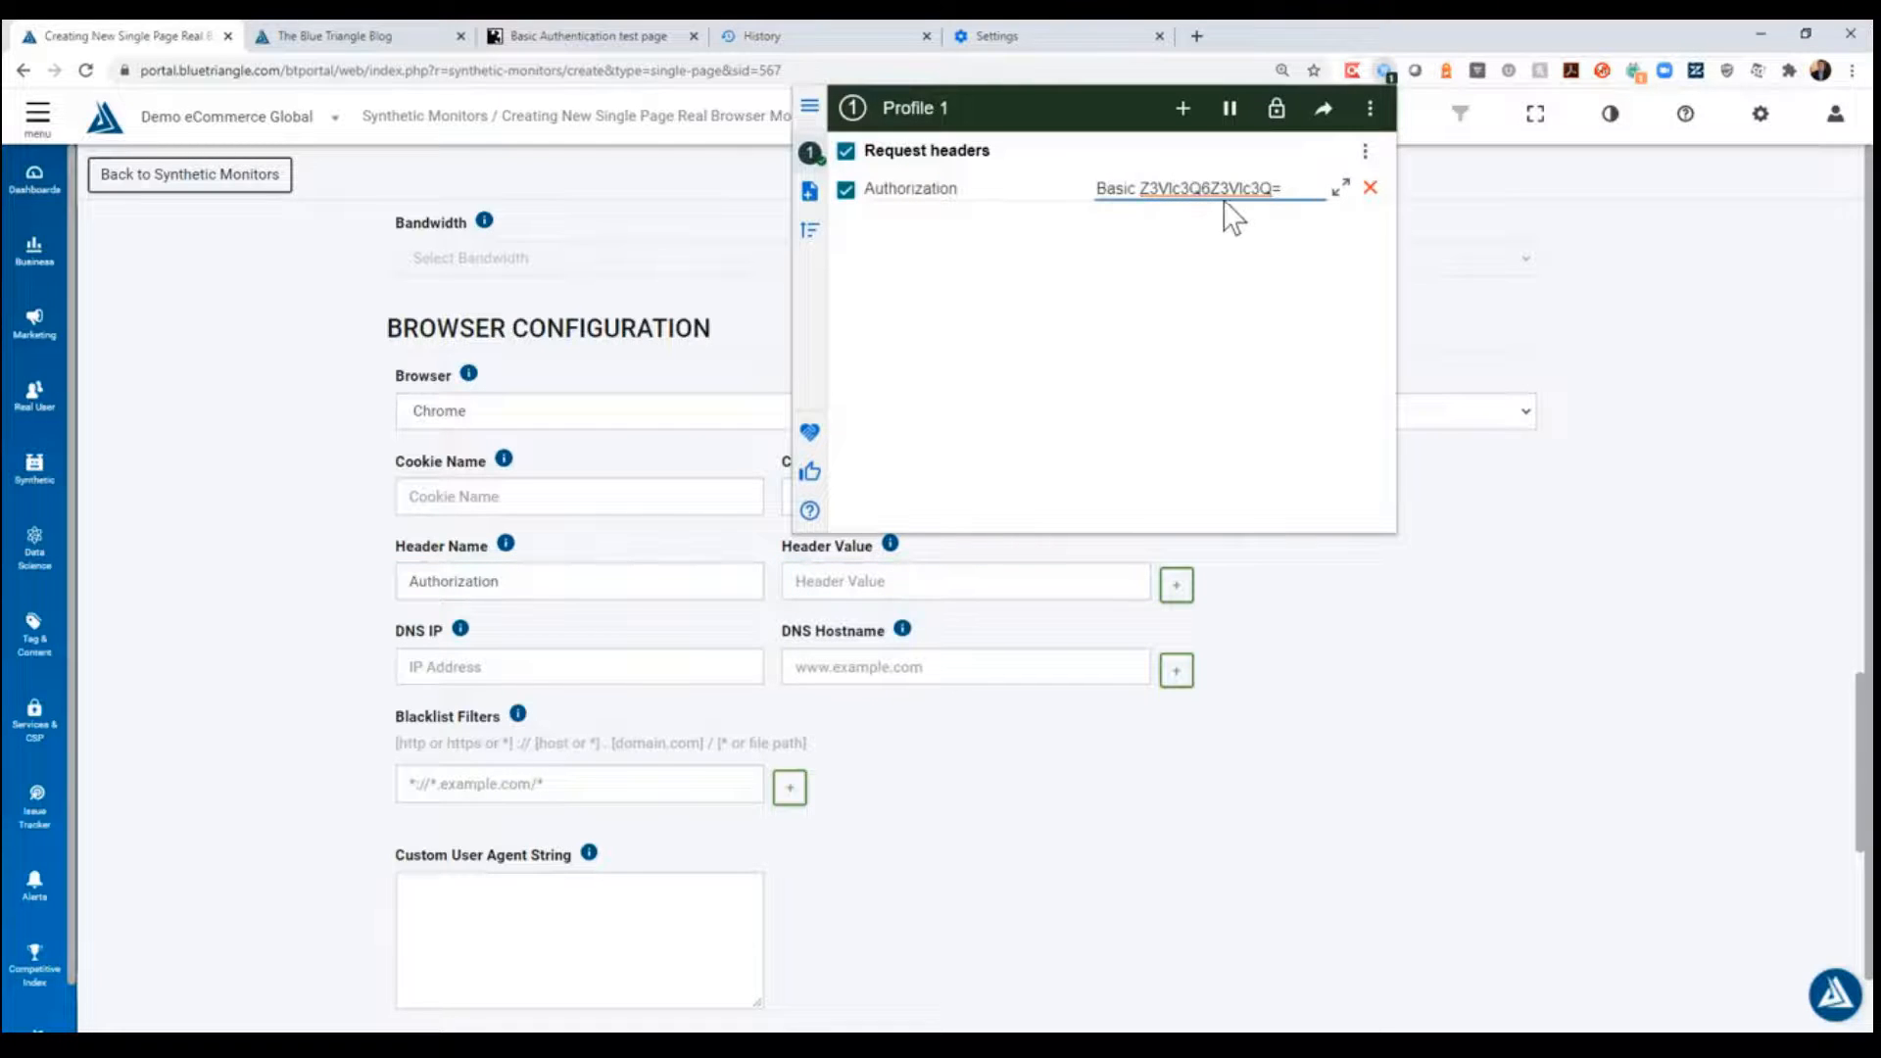
{"action": "key", "text": "ctrl+a"}
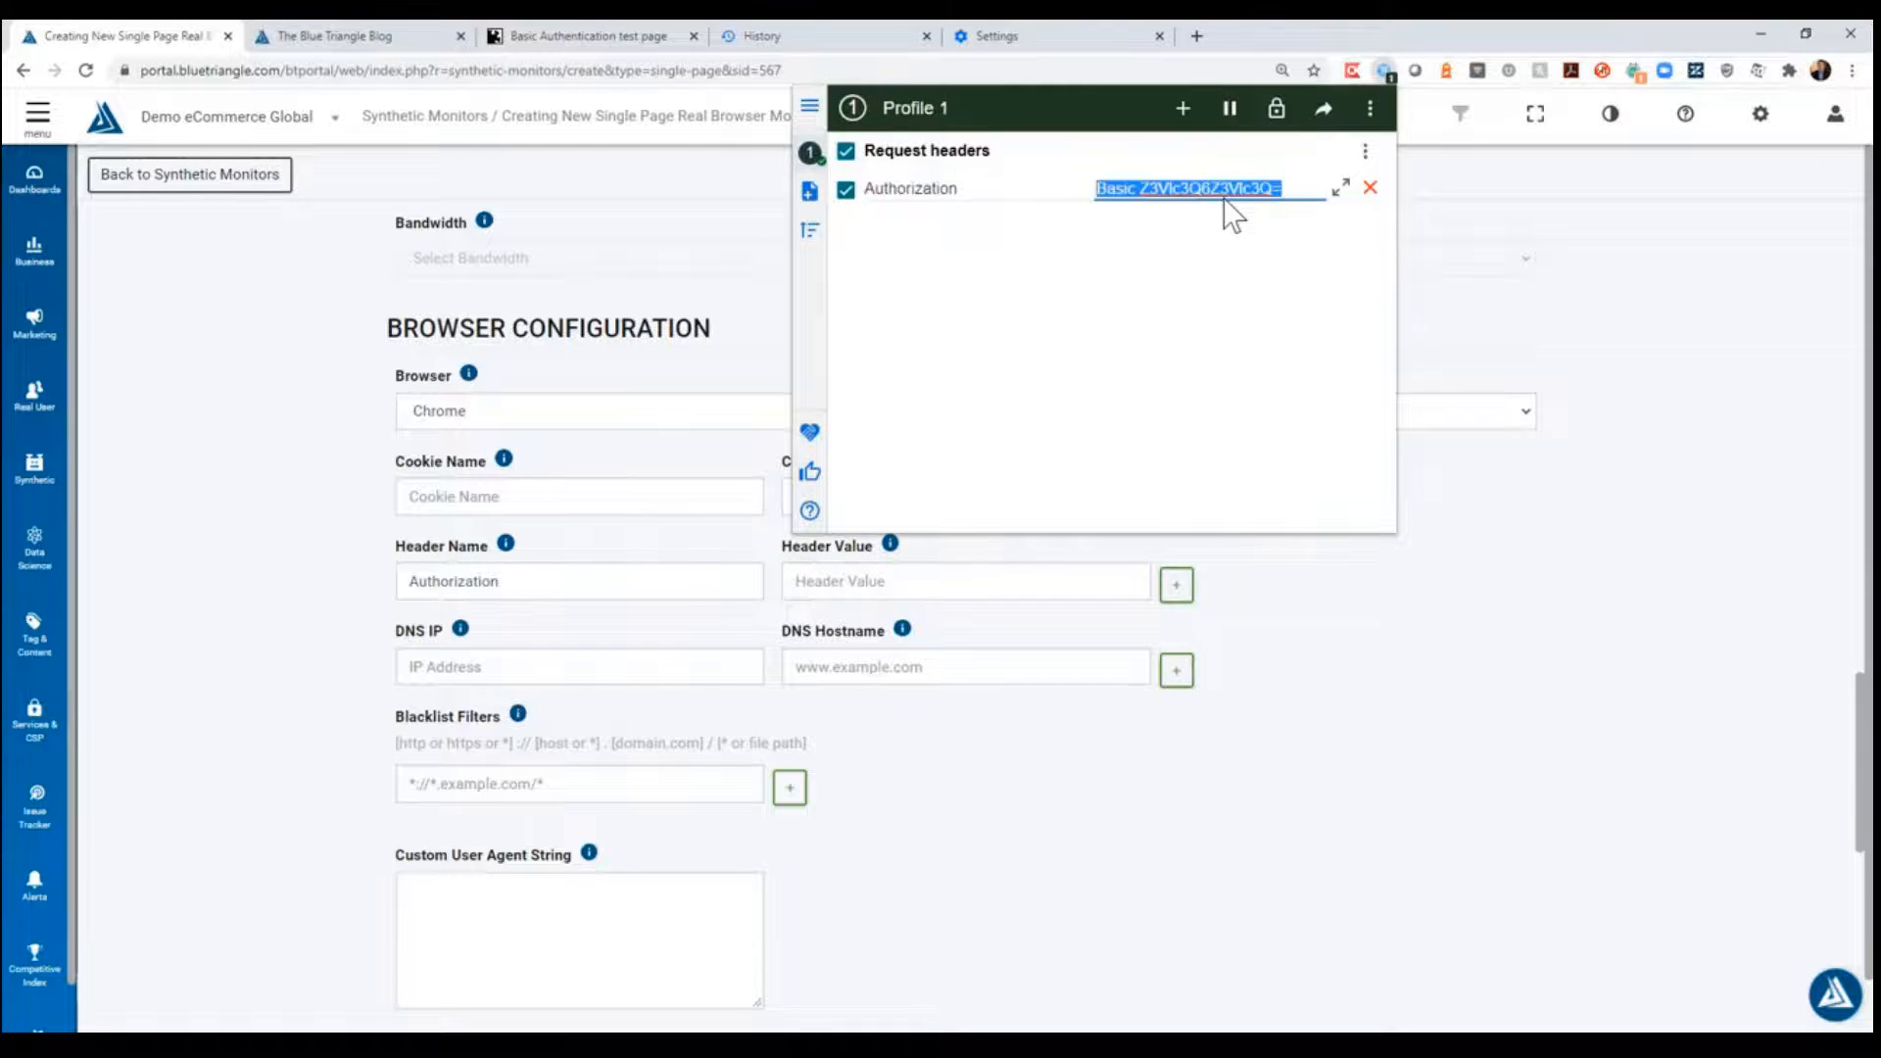
{"action": "left_click", "coordinate": [1490, 695]}
{"action": "left_click", "coordinate": [941, 582]}
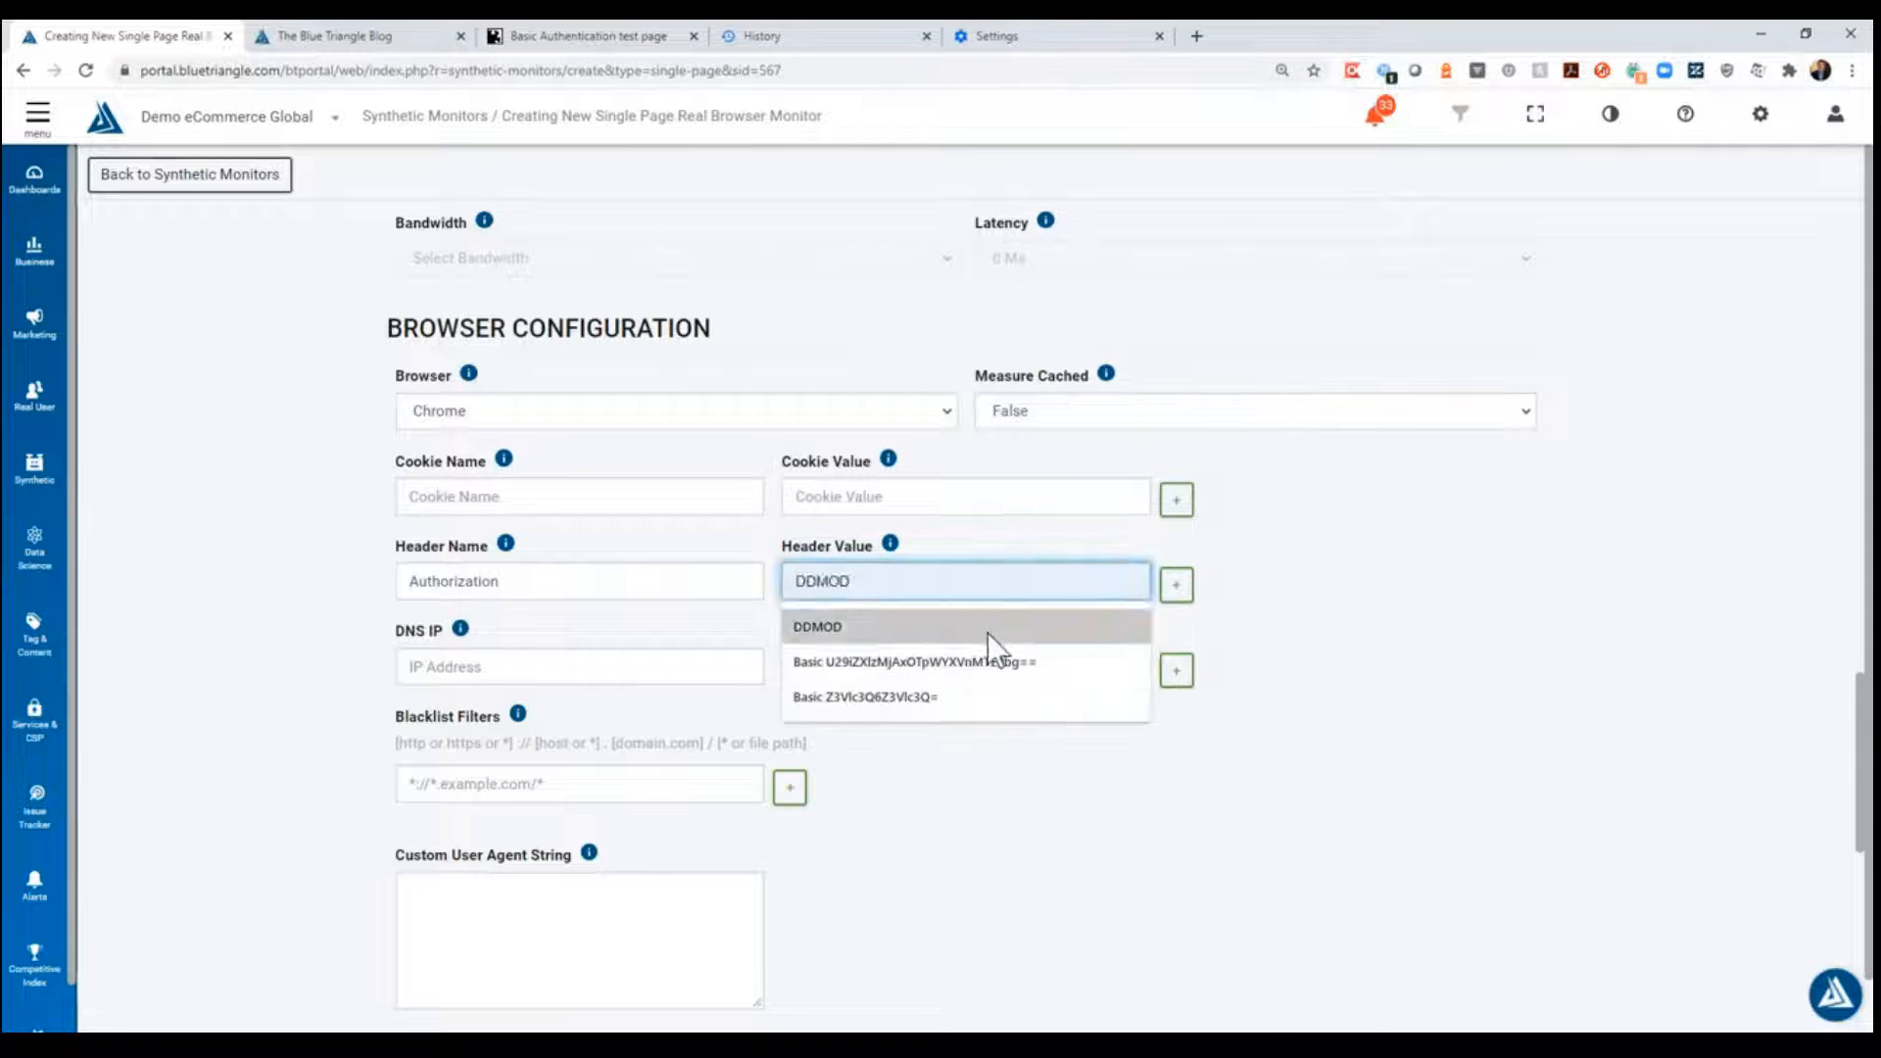
{"action": "left_click", "coordinate": [980, 697]}
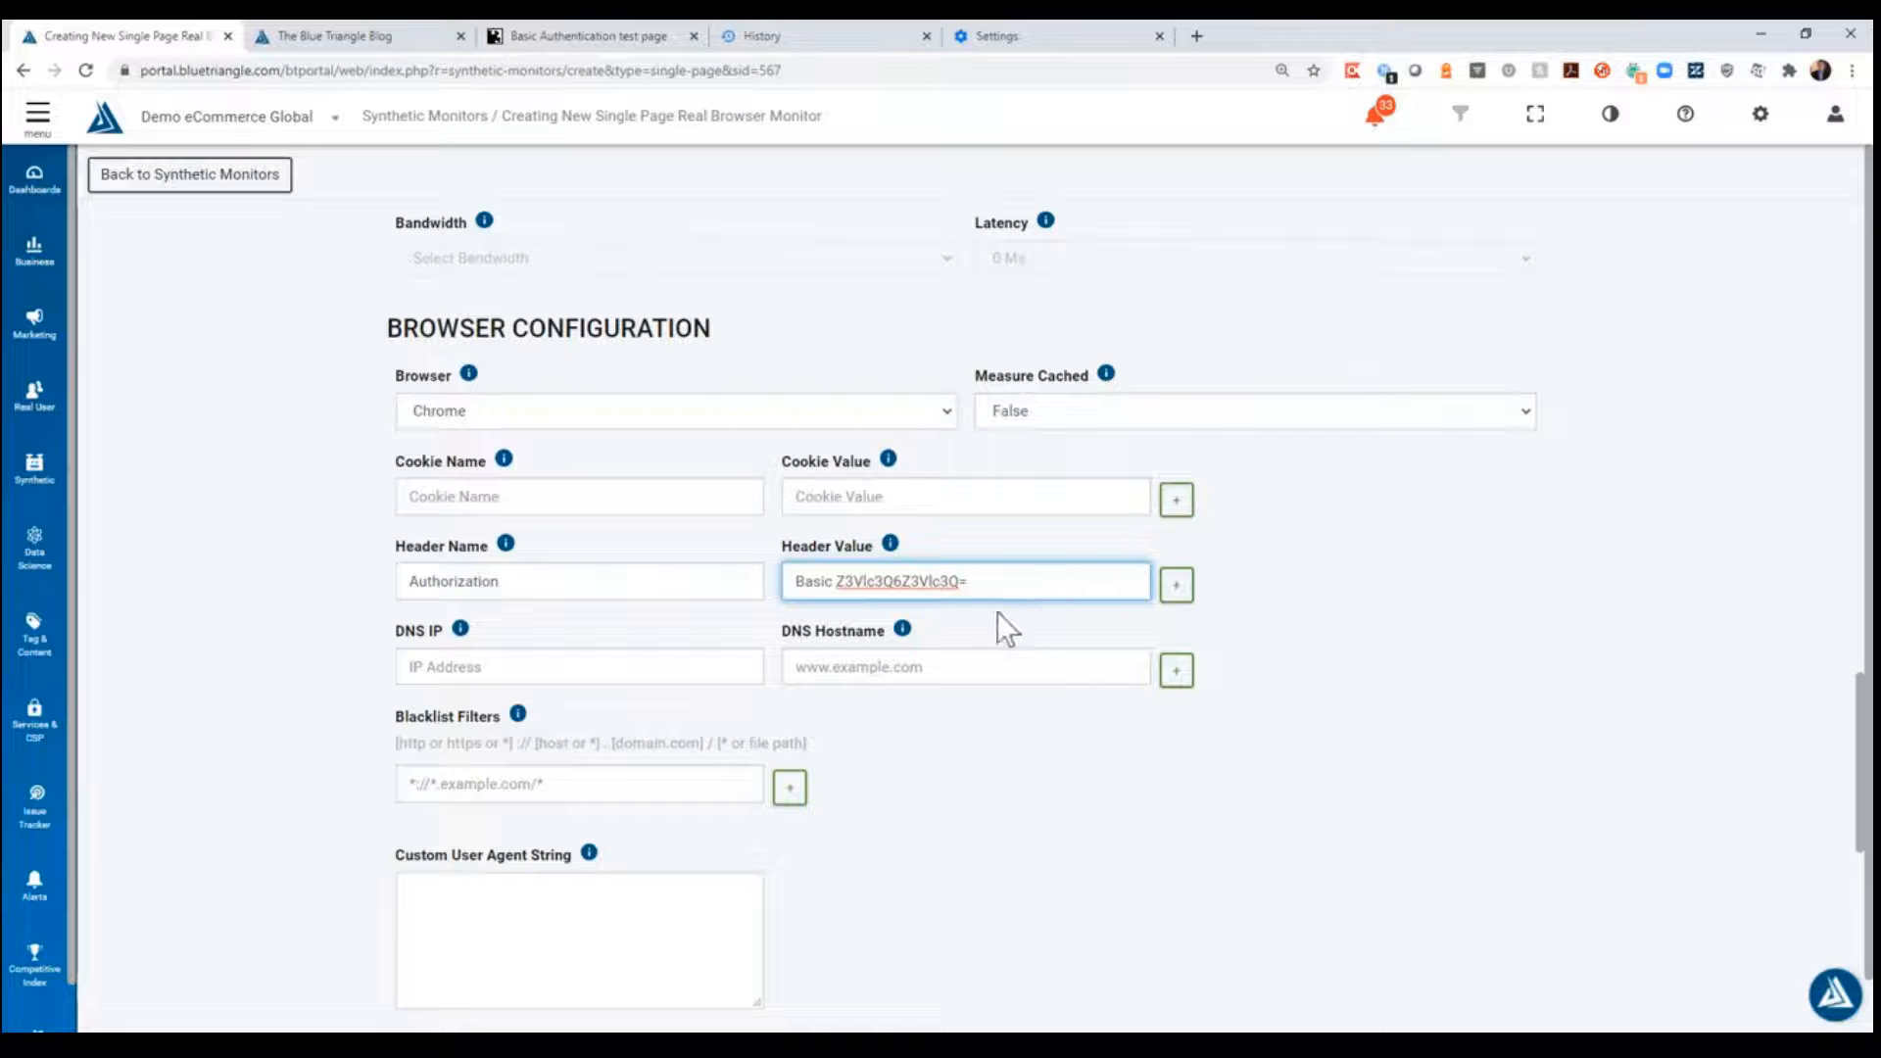
{"action": "left_click", "coordinate": [288, 632]}
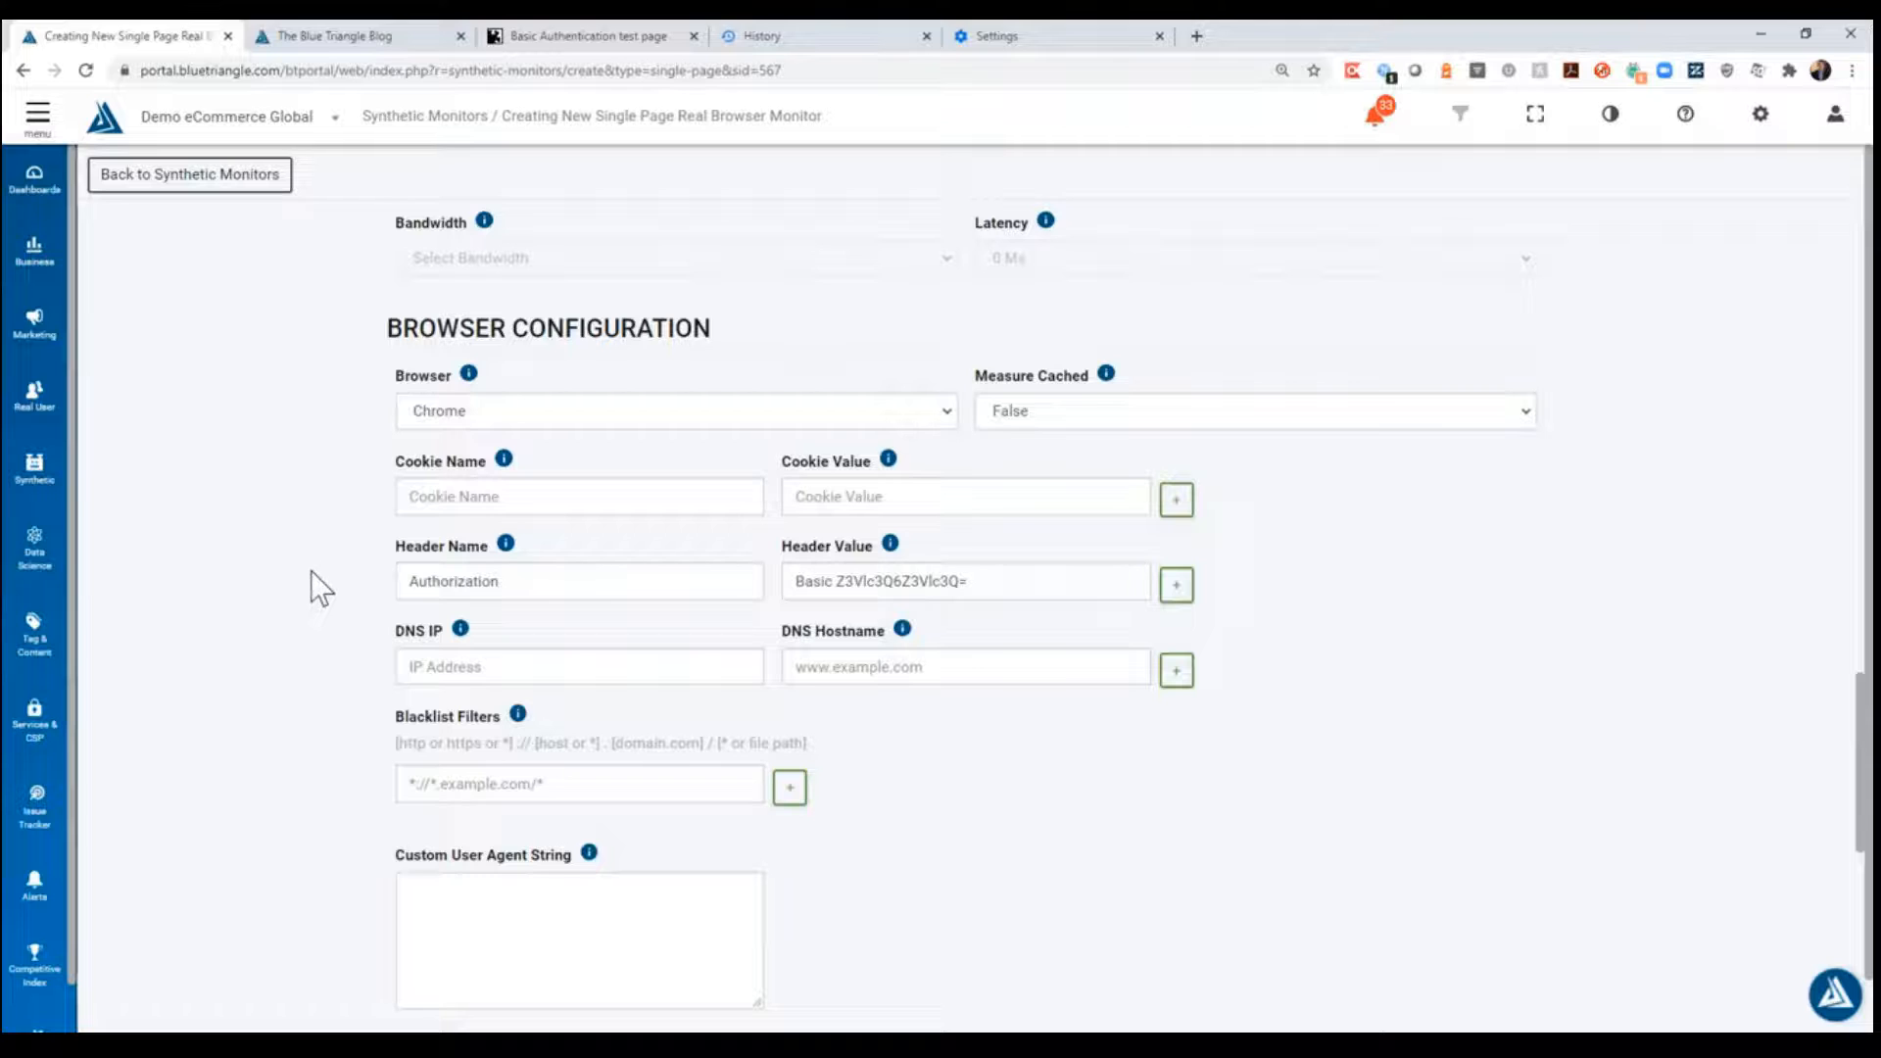
{"action": "left_click", "coordinate": [1176, 586]}
{"action": "left_click", "coordinate": [1179, 644]}
{"action": "left_click", "coordinate": [1176, 585]}
{"action": "left_click", "coordinate": [1179, 641]}
- Review the changes of the new single page monitor and create it
{"action": "scroll", "coordinate": [225, 647], "scroll_direction": "down", "scroll_amount": 8}
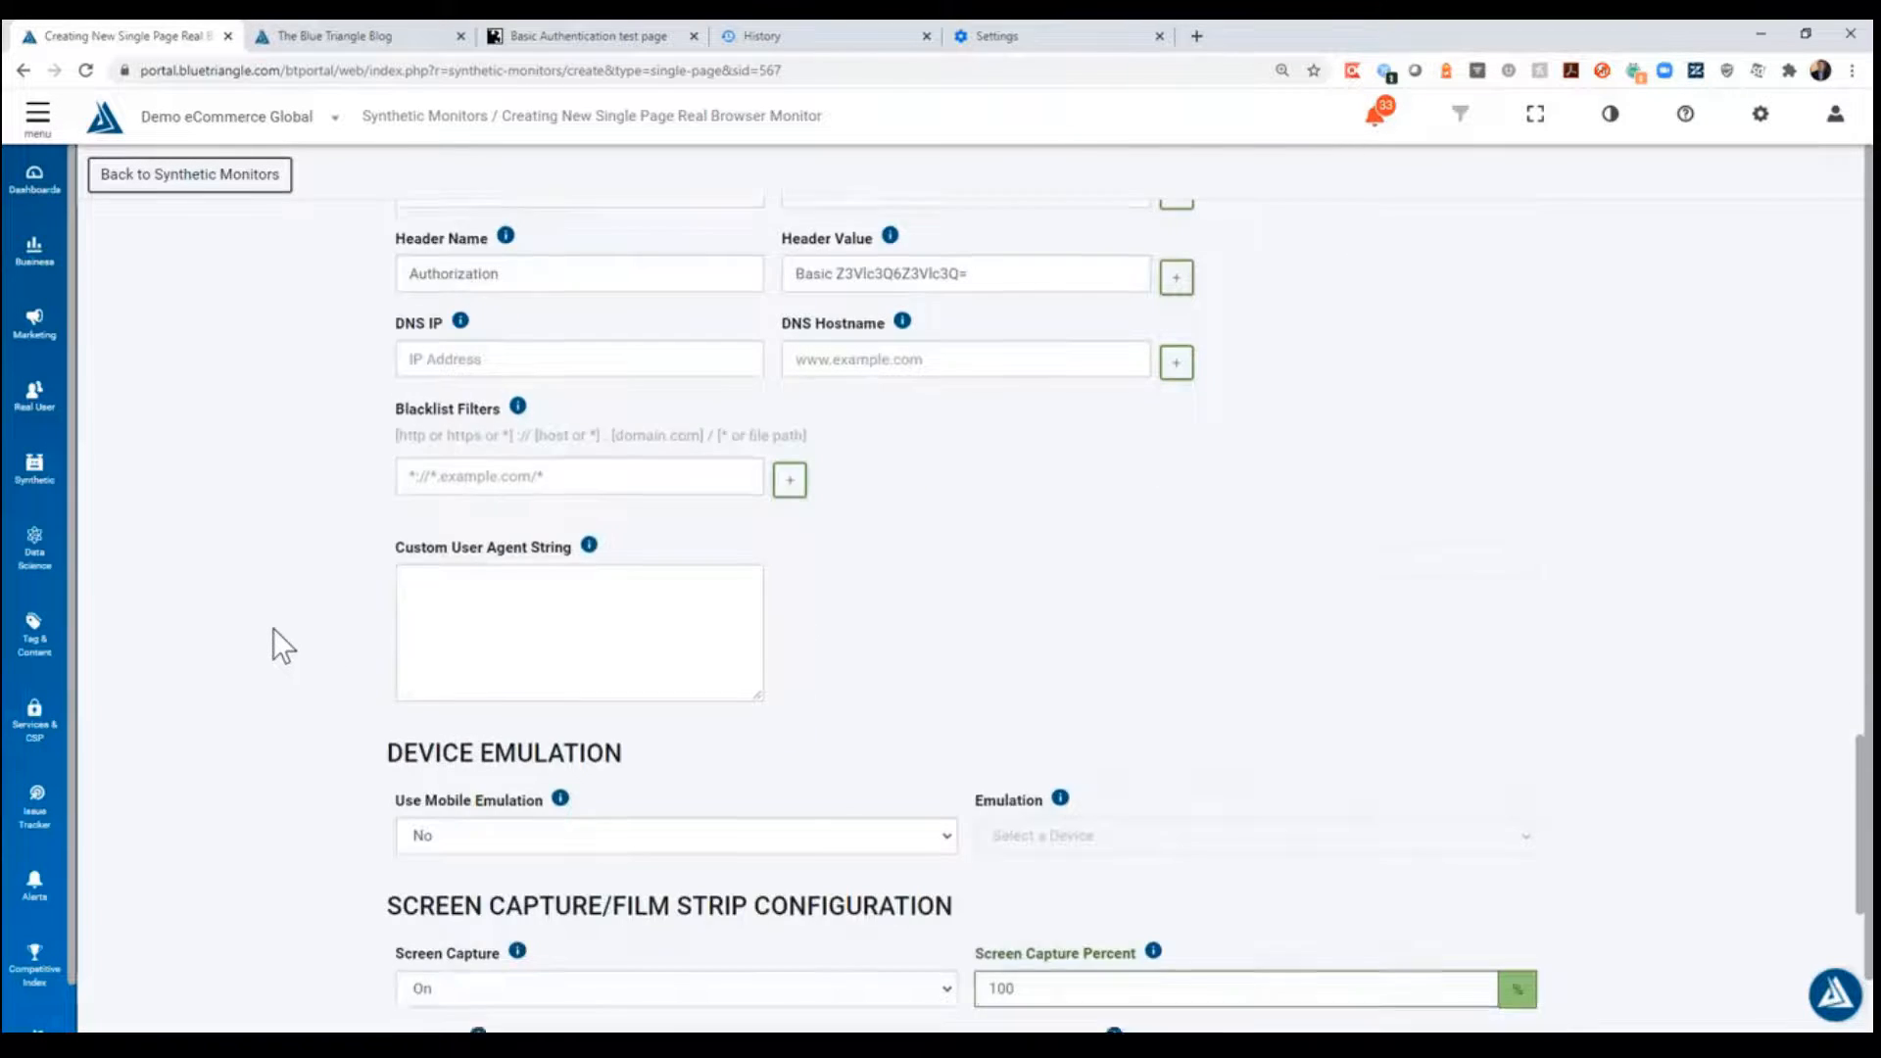
{"action": "scroll", "coordinate": [294, 628], "scroll_direction": "down", "scroll_amount": 4}
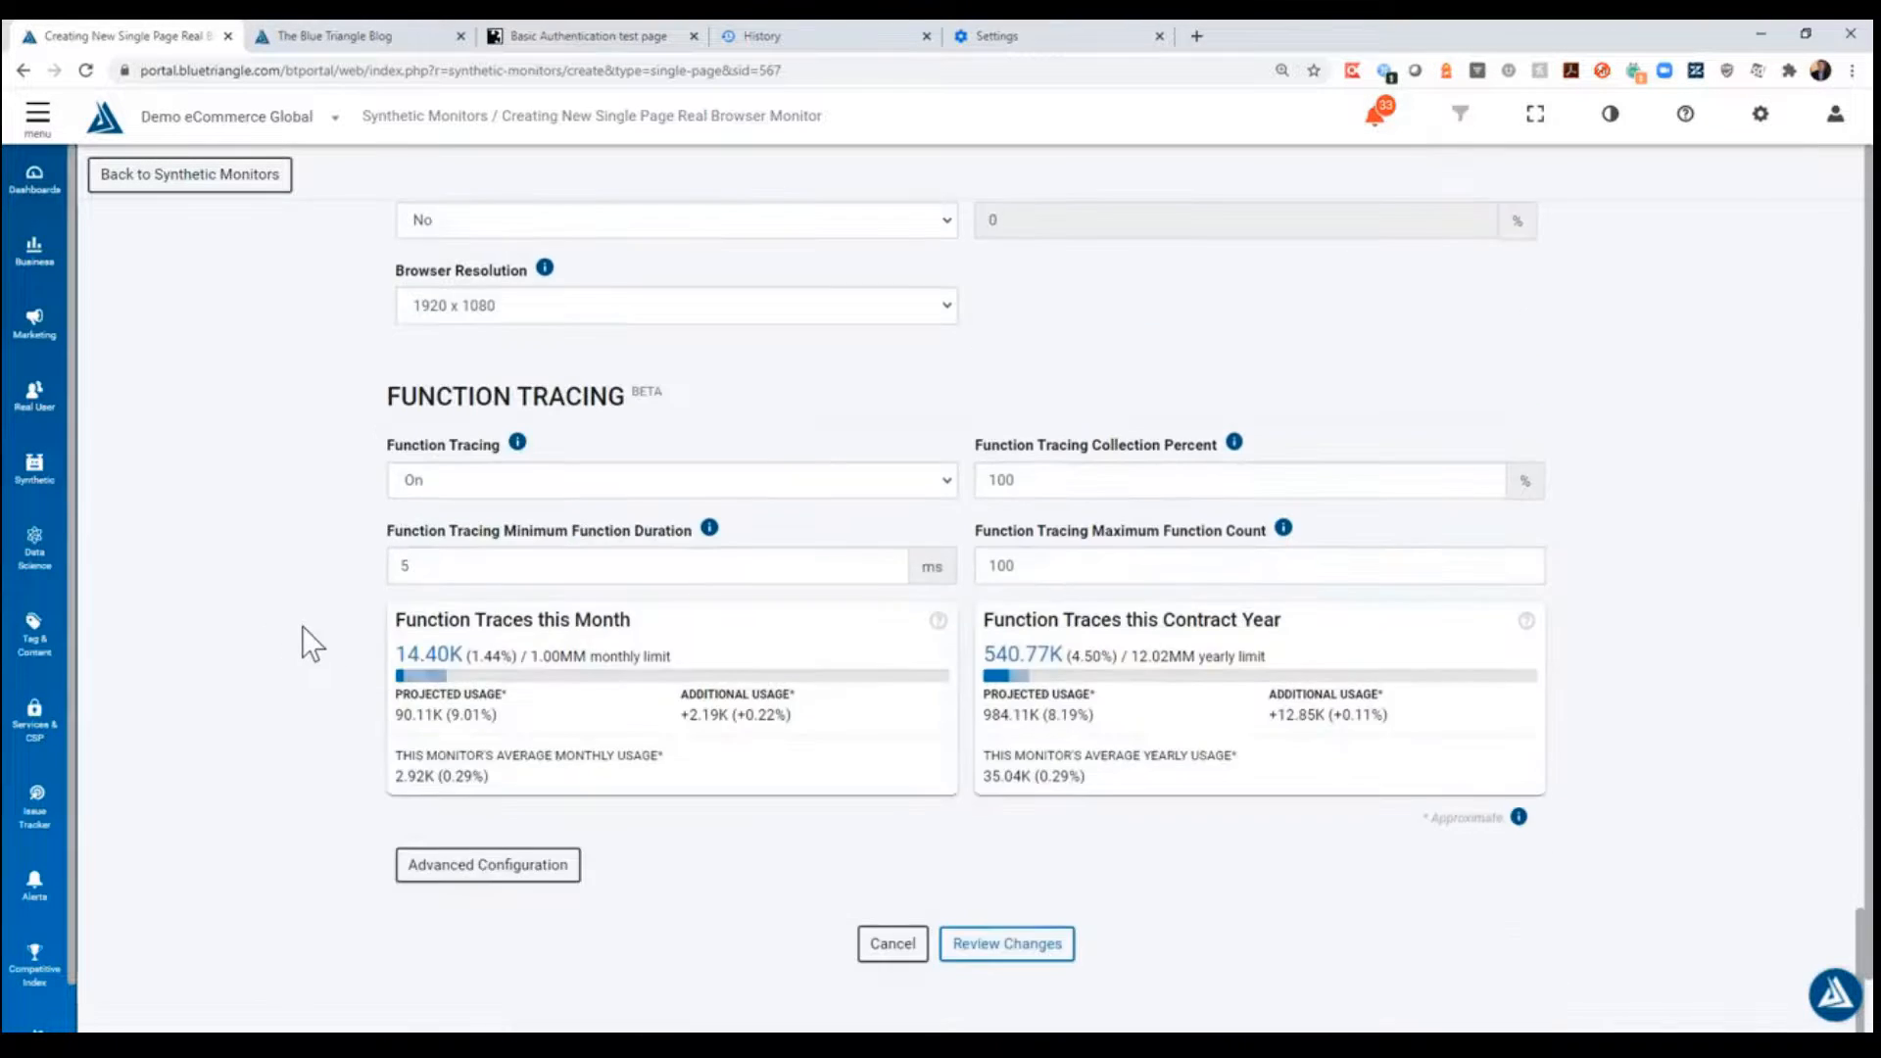
{"action": "left_click", "coordinate": [1051, 955]}
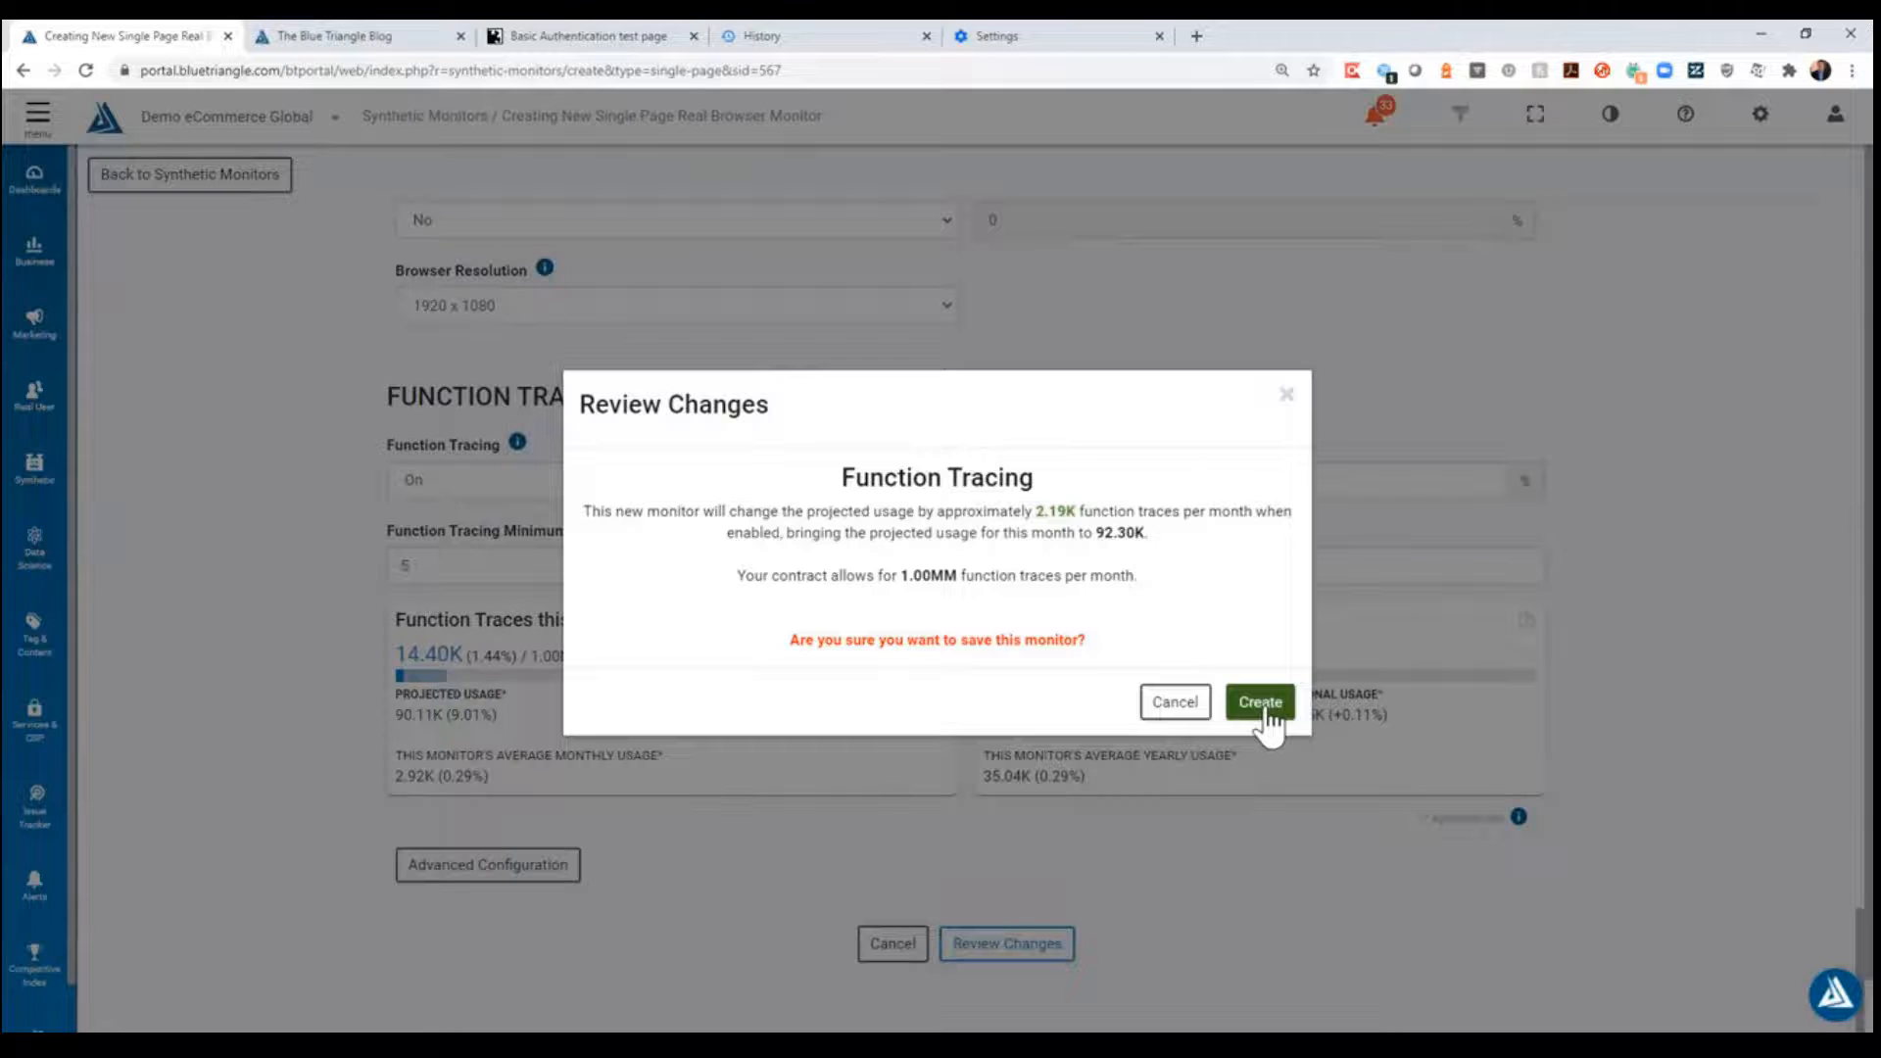
{"action": "left_click", "coordinate": [1261, 702]}
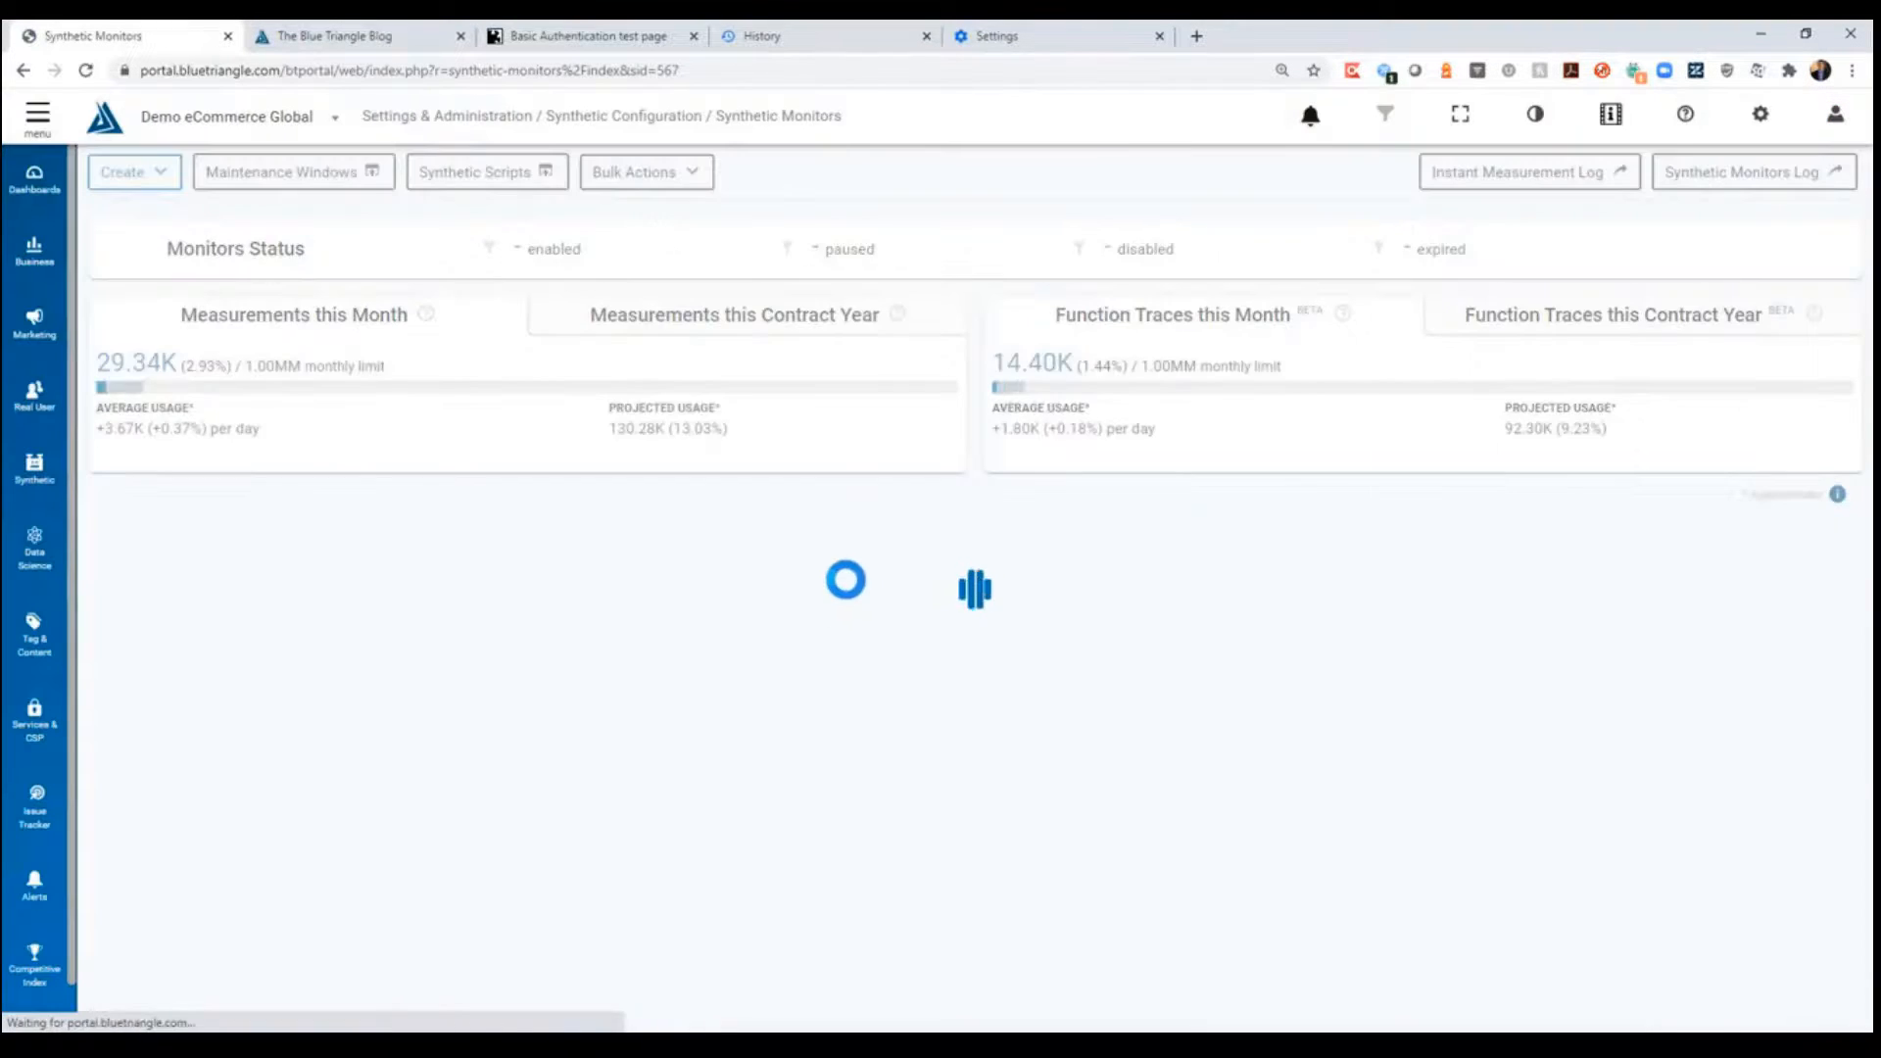
- Search the synthetic monitors list for "Basic Authentication Demo 2"
{"action": "left_click", "coordinate": [551, 527]}
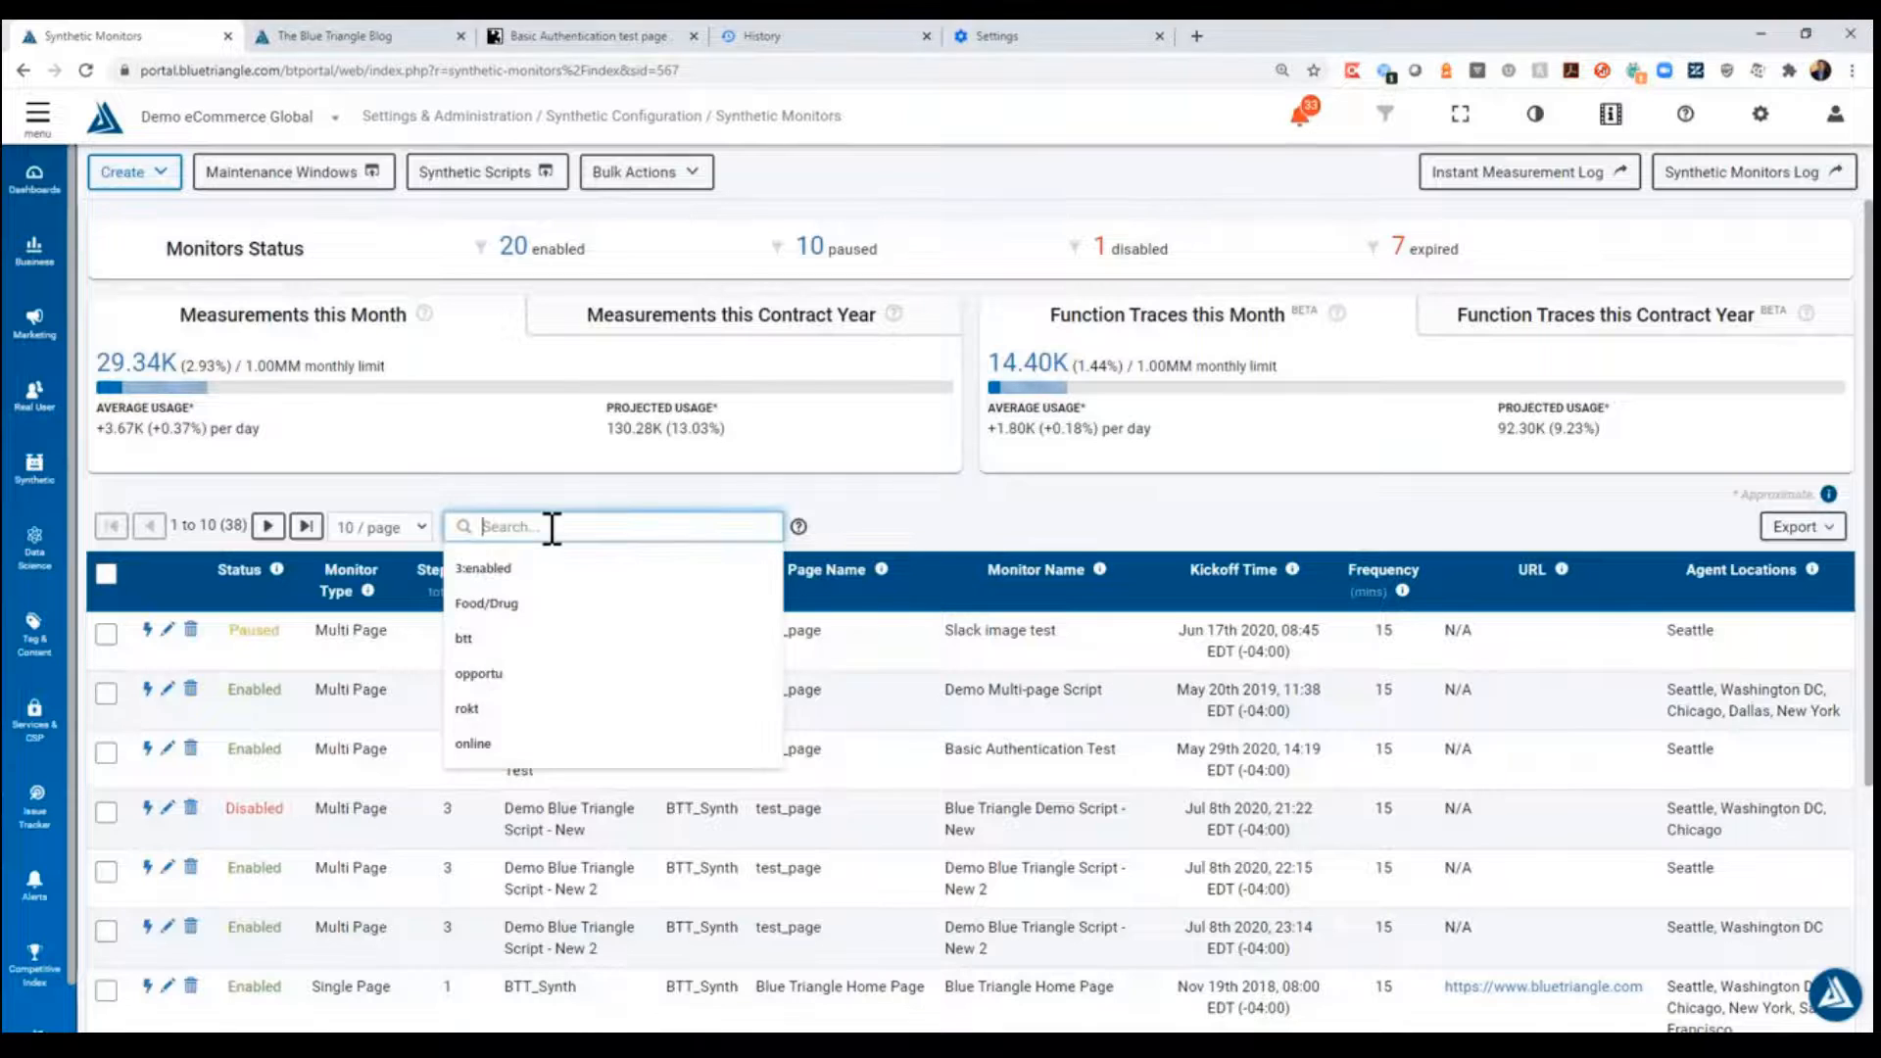
{"action": "type", "text": "Demo"}
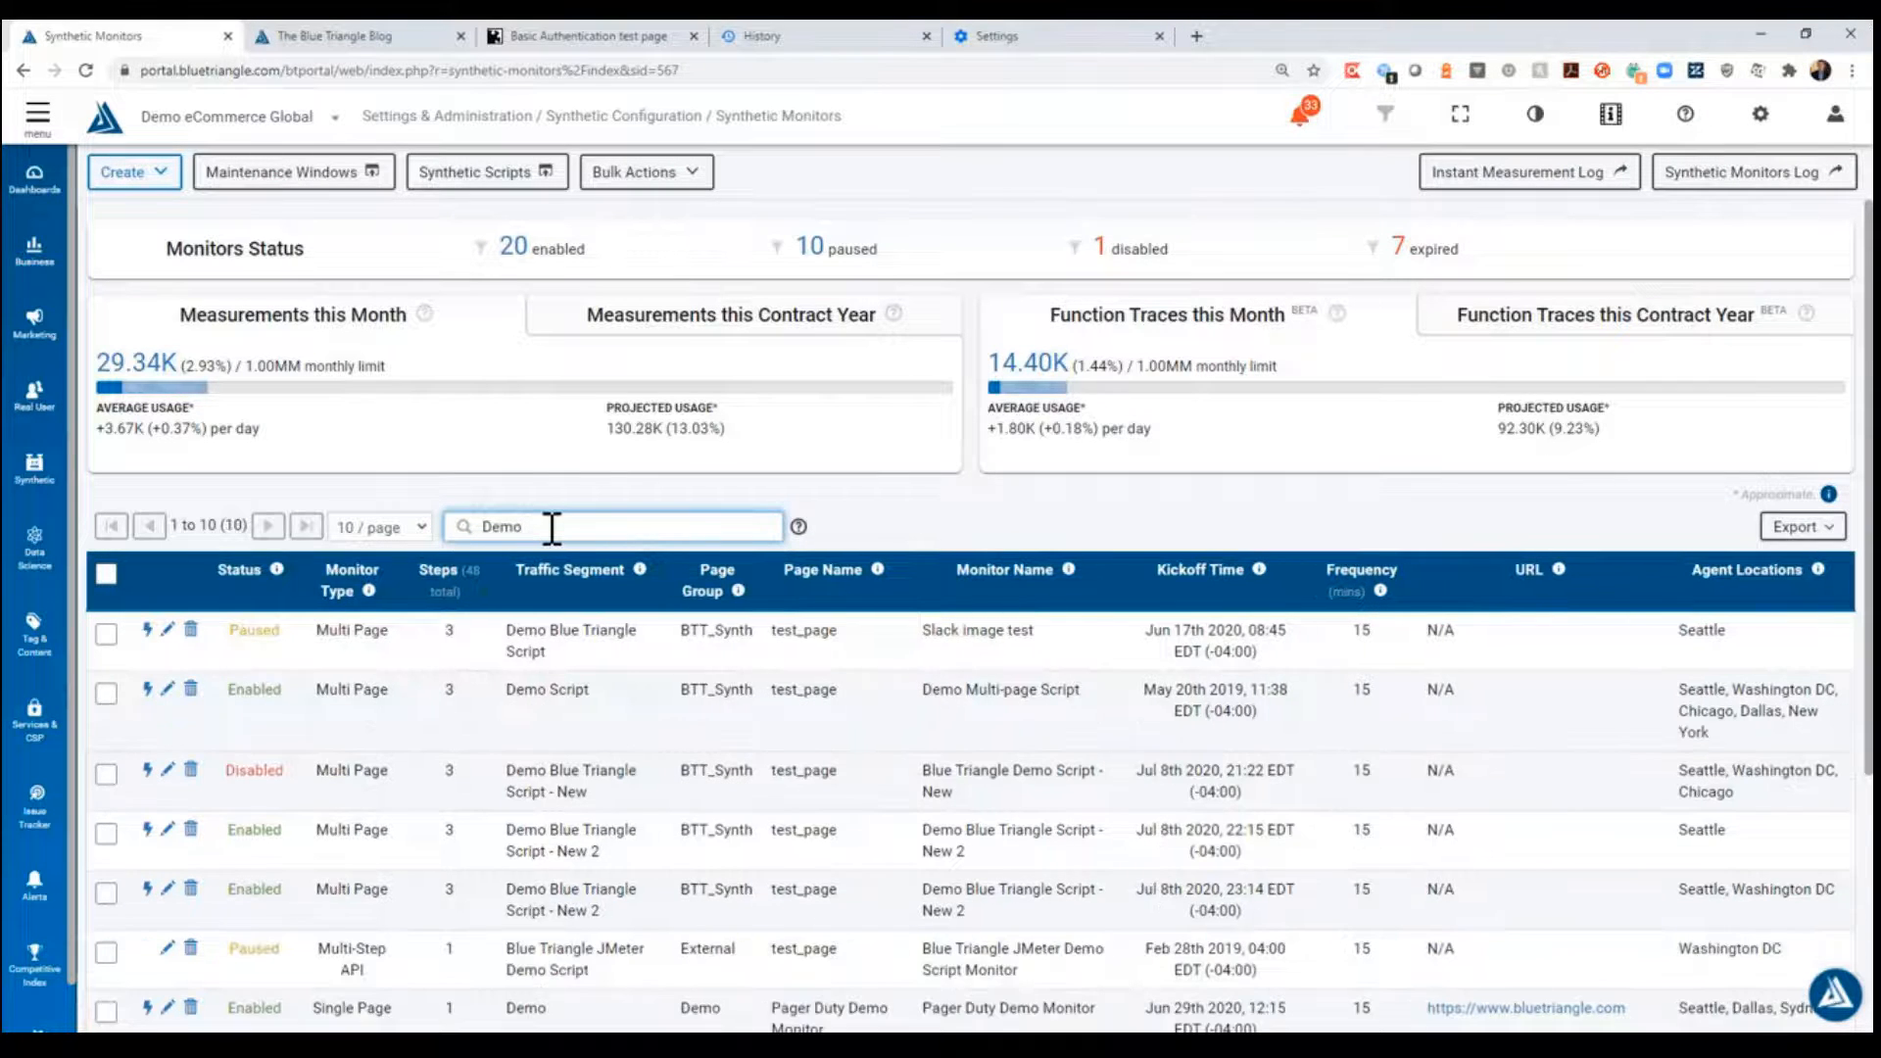
{"action": "type", "text": " Au"}
{"action": "double_click", "coordinate": [552, 529]}
{"action": "type", "text": "Basic Au"}
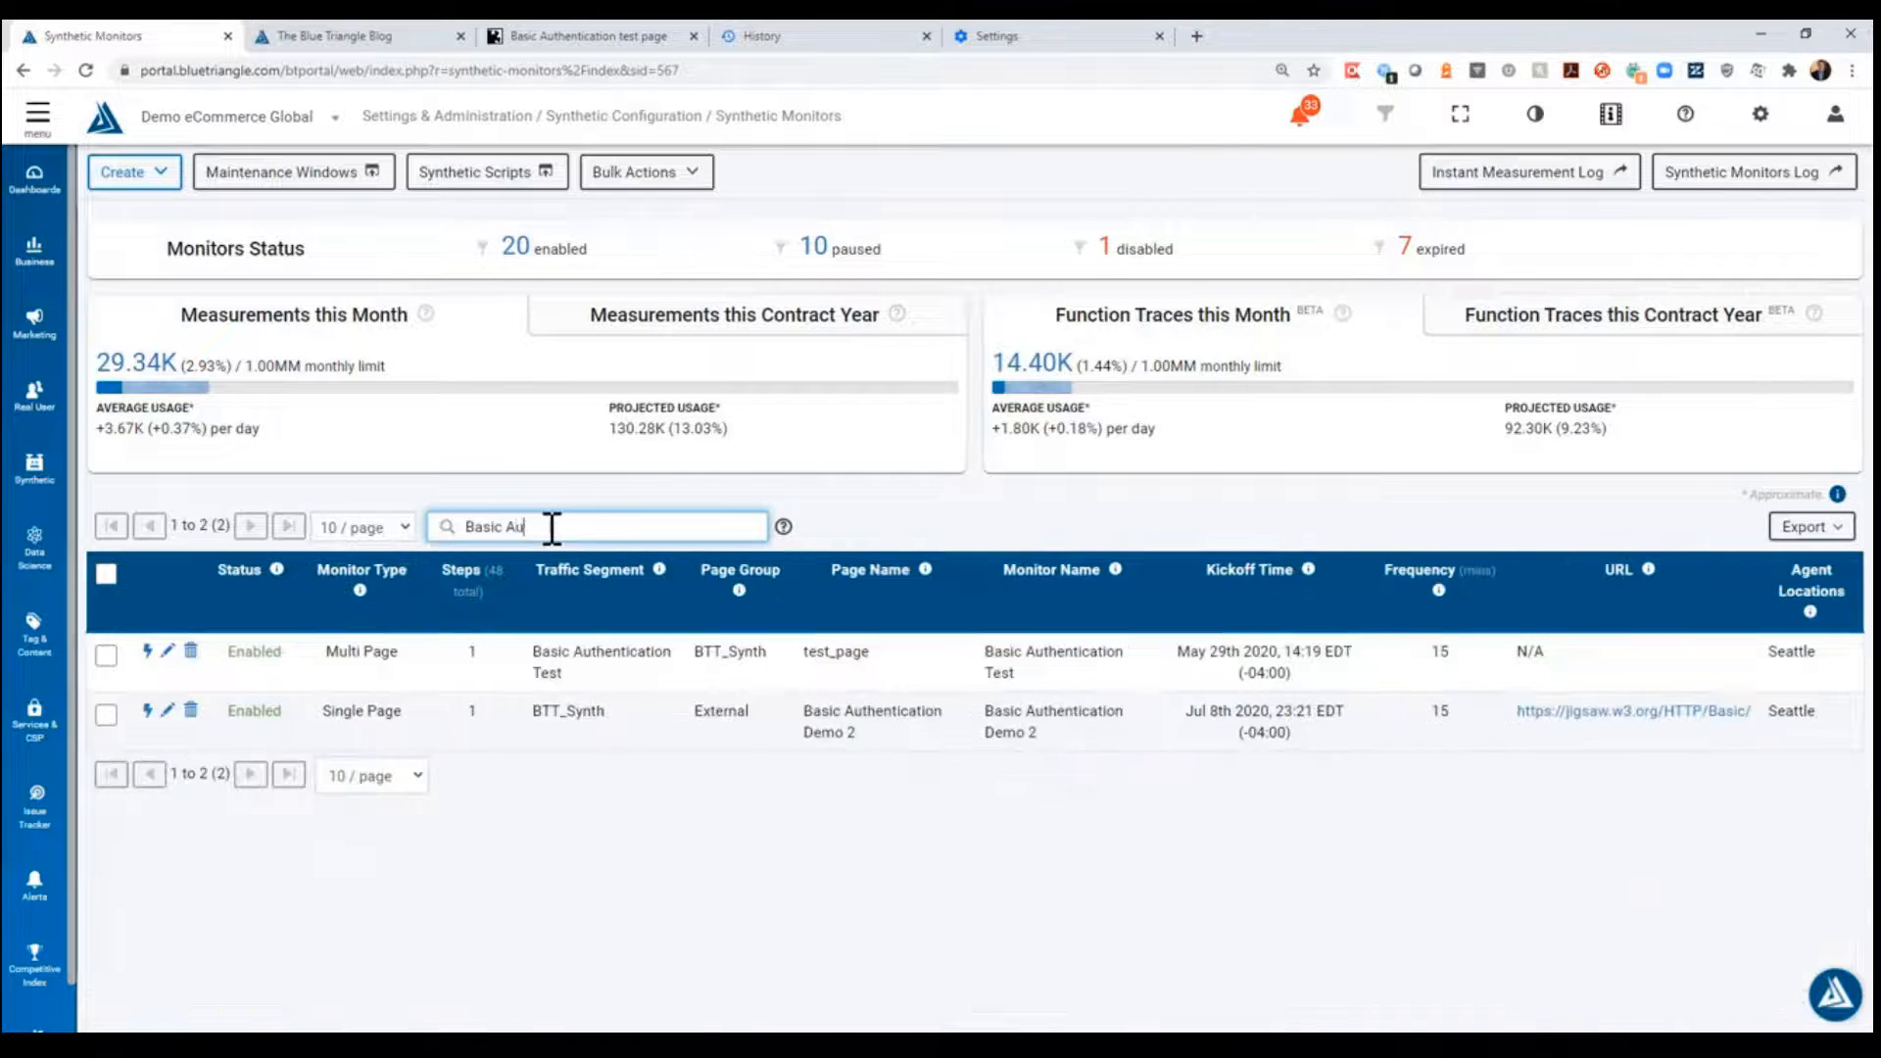
{"action": "type", "text": "thenti"}
{"action": "type", "text": "cation Demo 2"}
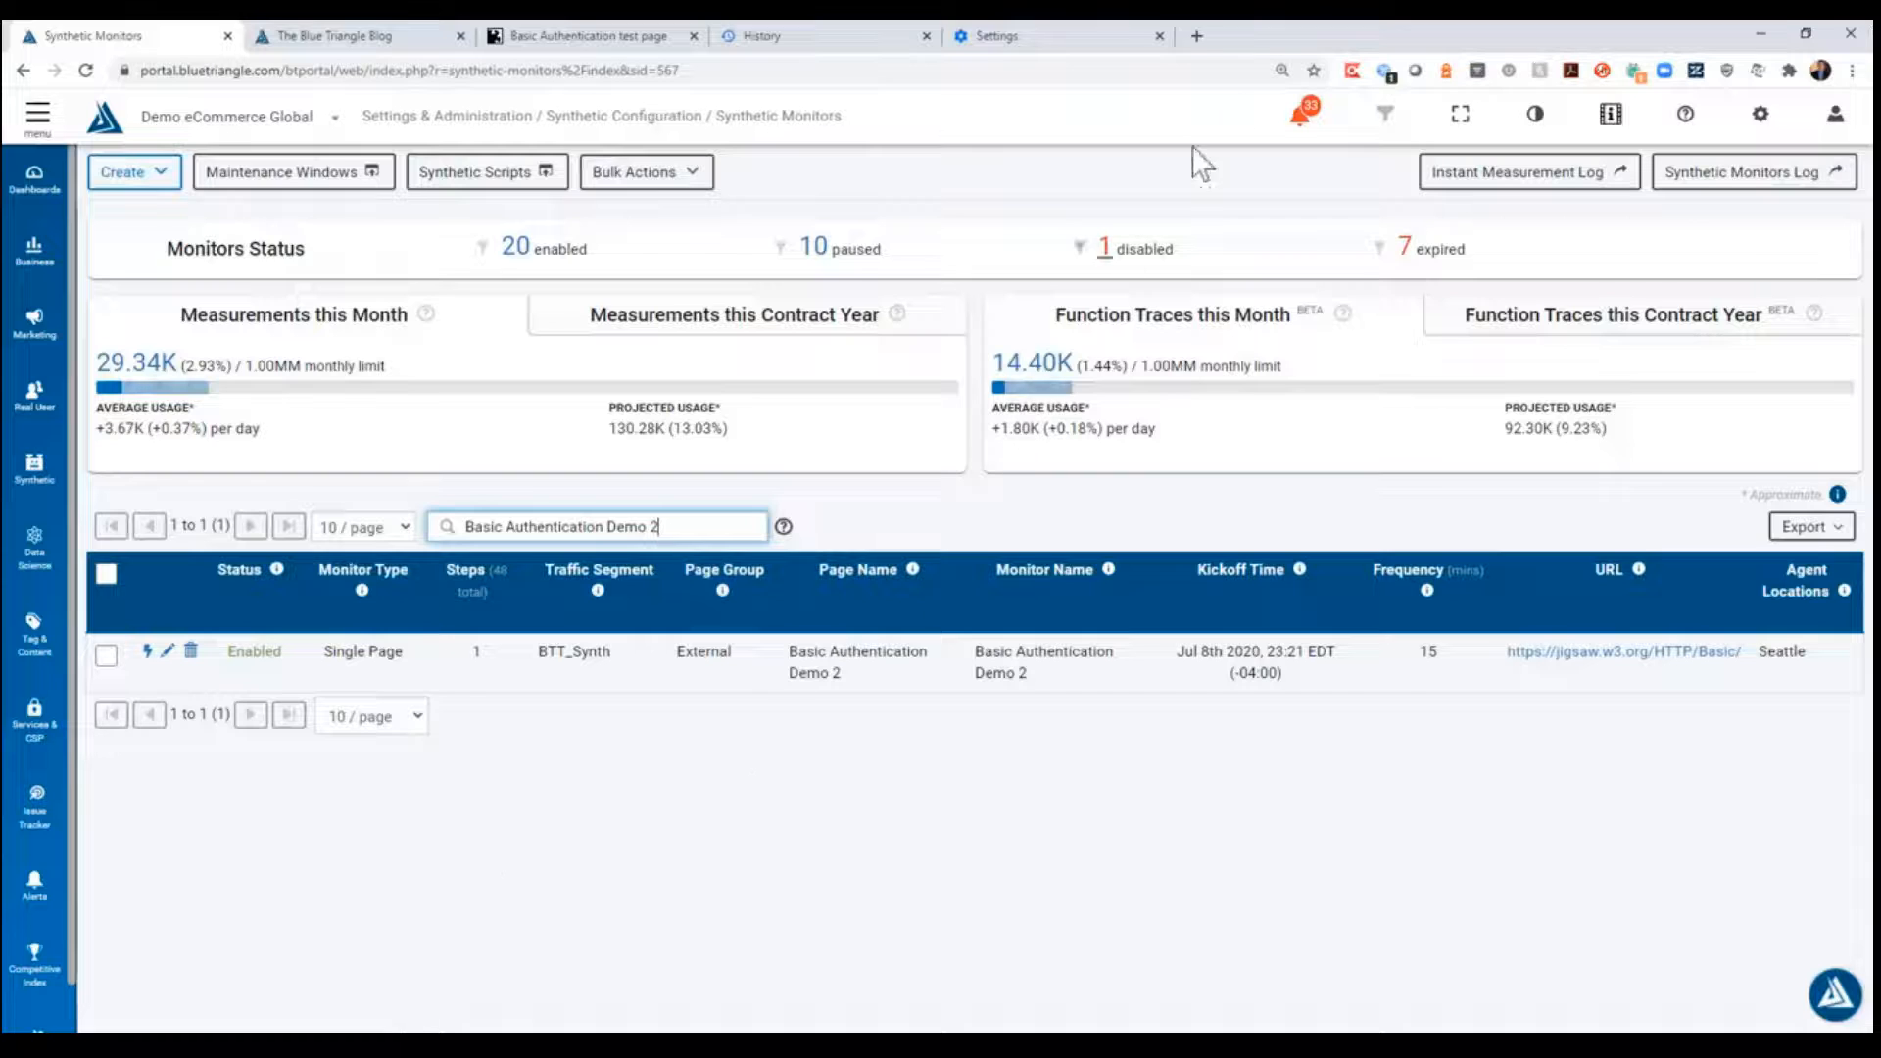
{"action": "left_click", "coordinate": [1195, 38]}
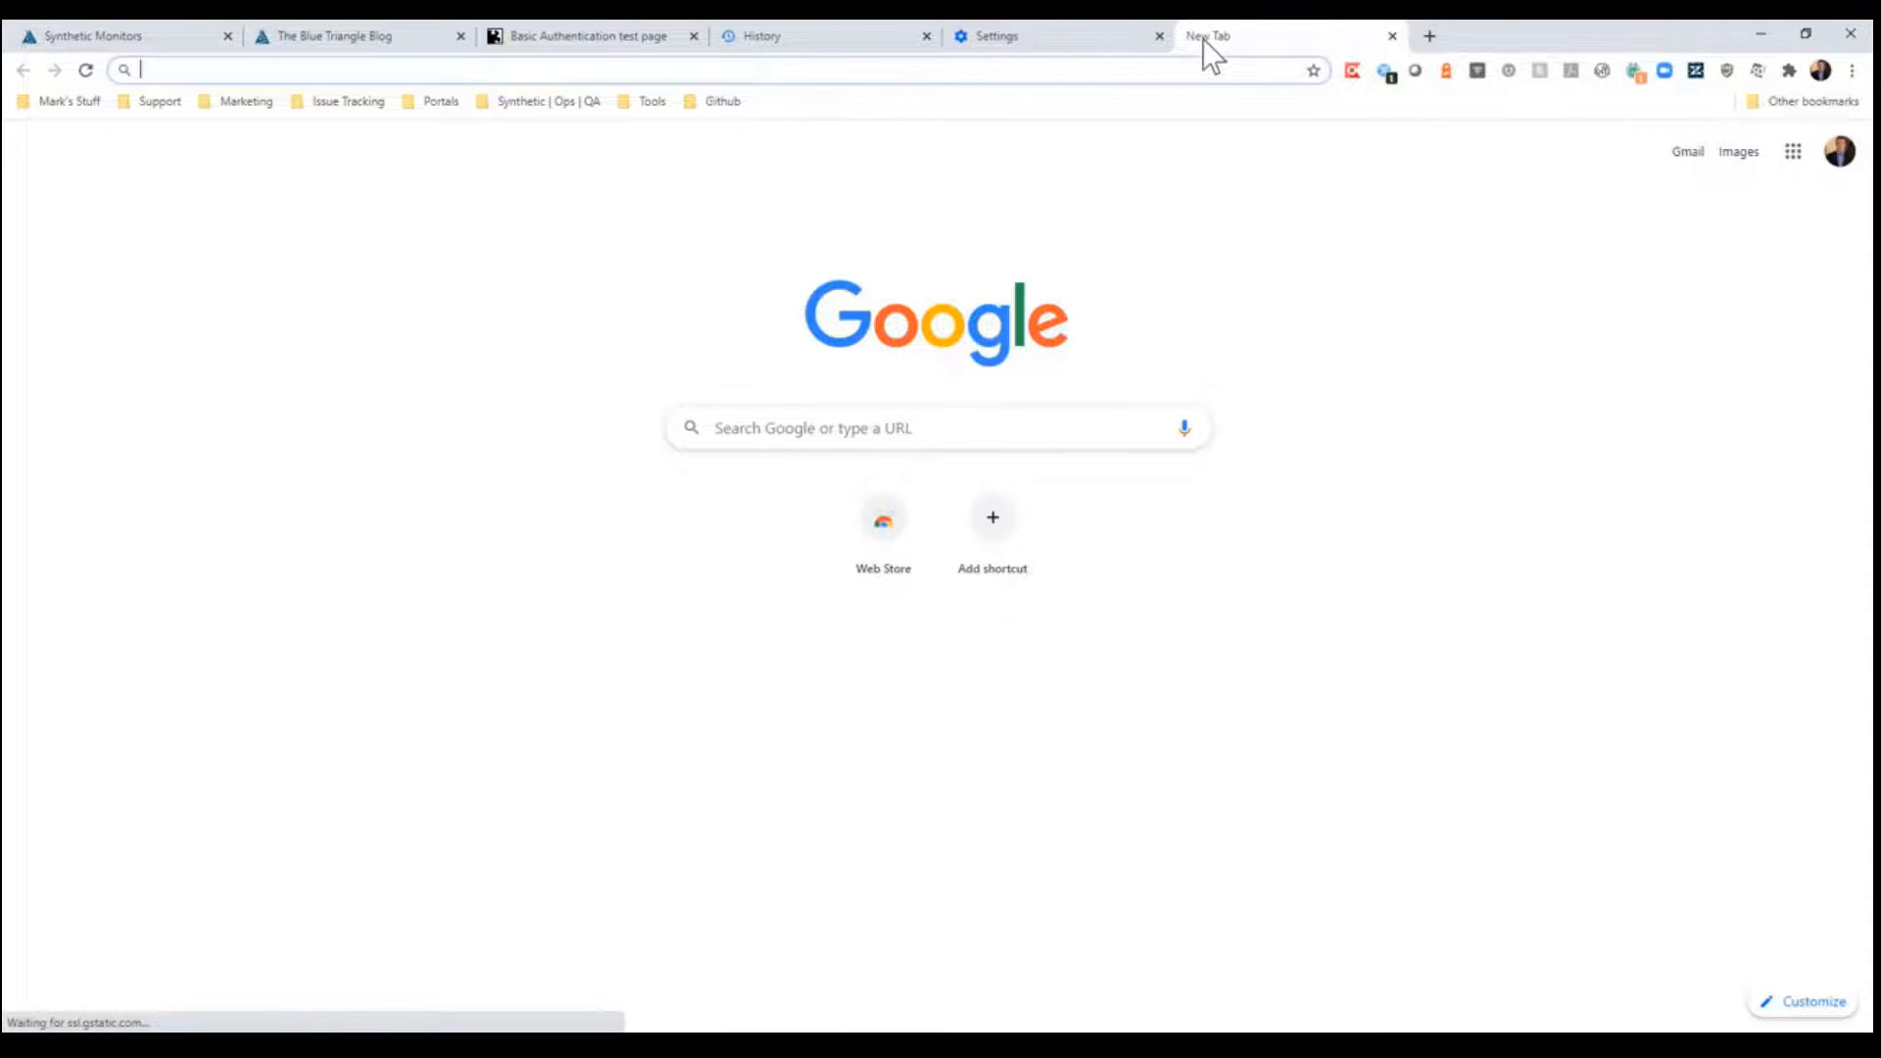
{"action": "type", "text": "ww."}
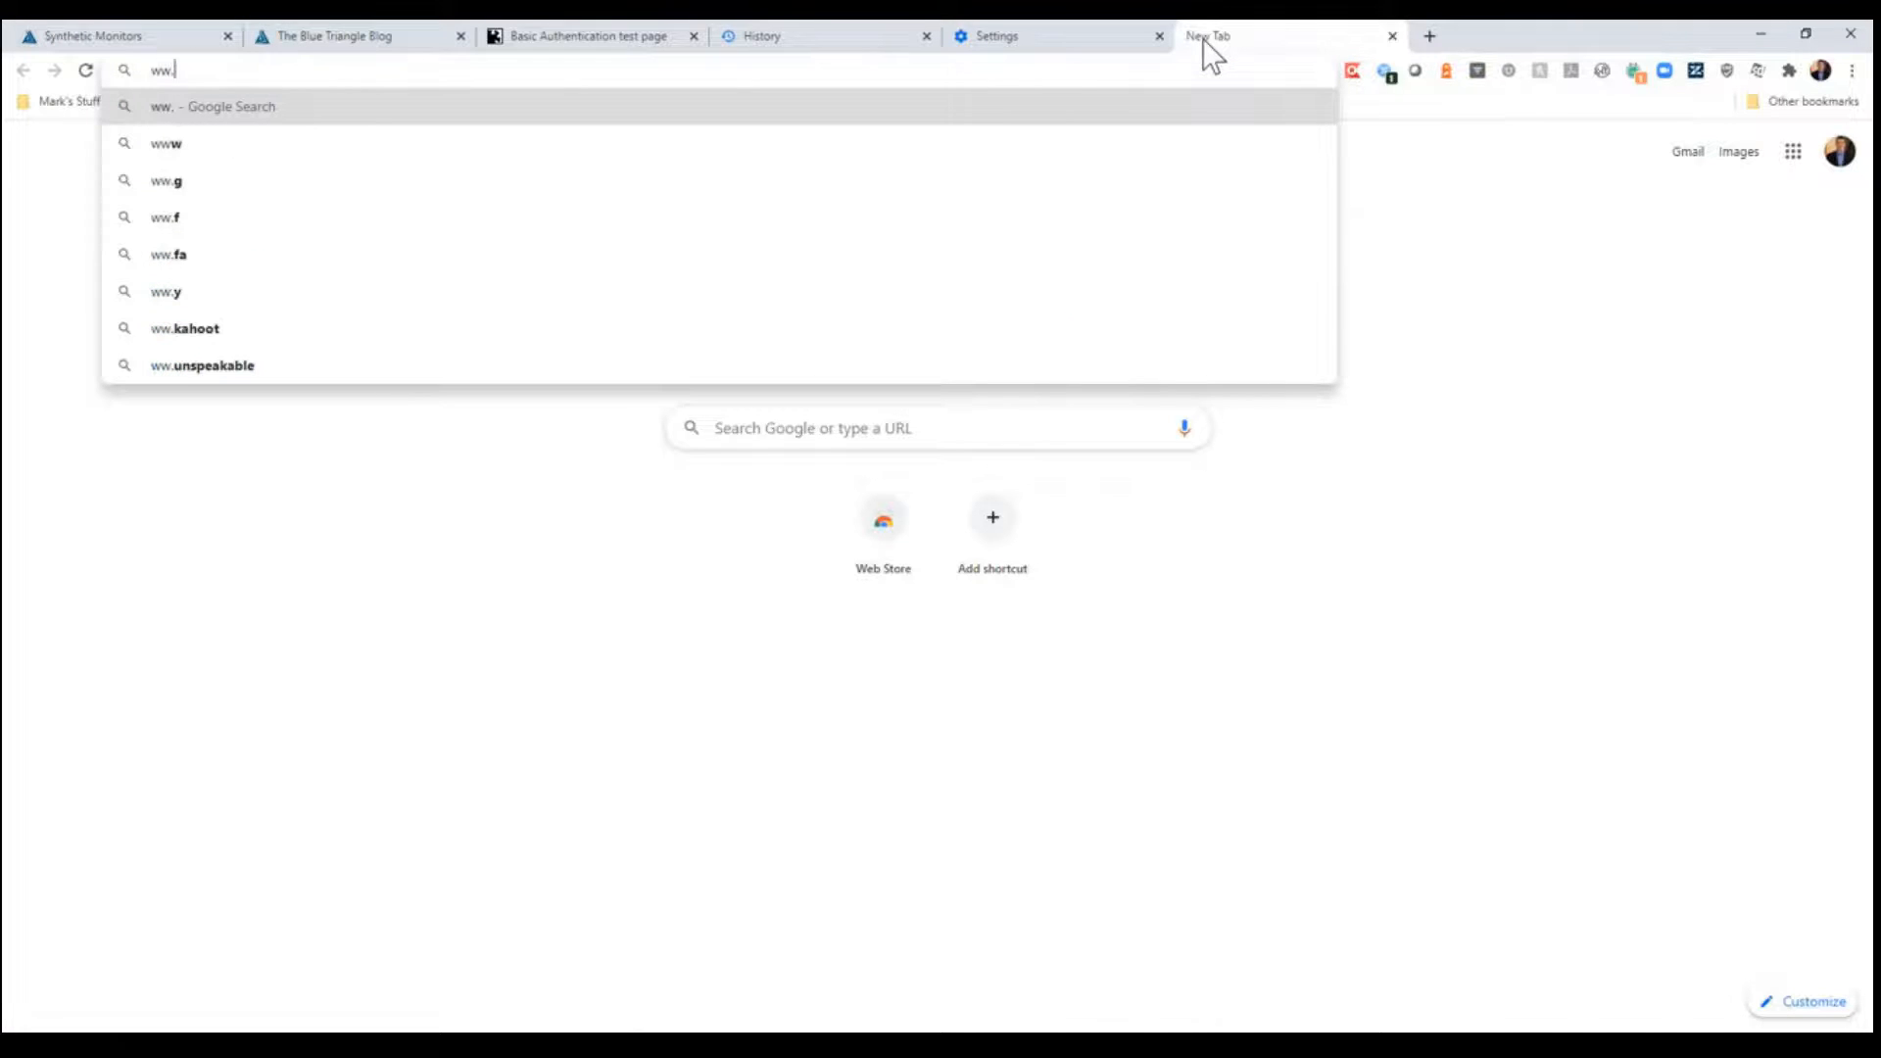
{"action": "type", "text": "w.bluetriangl"}
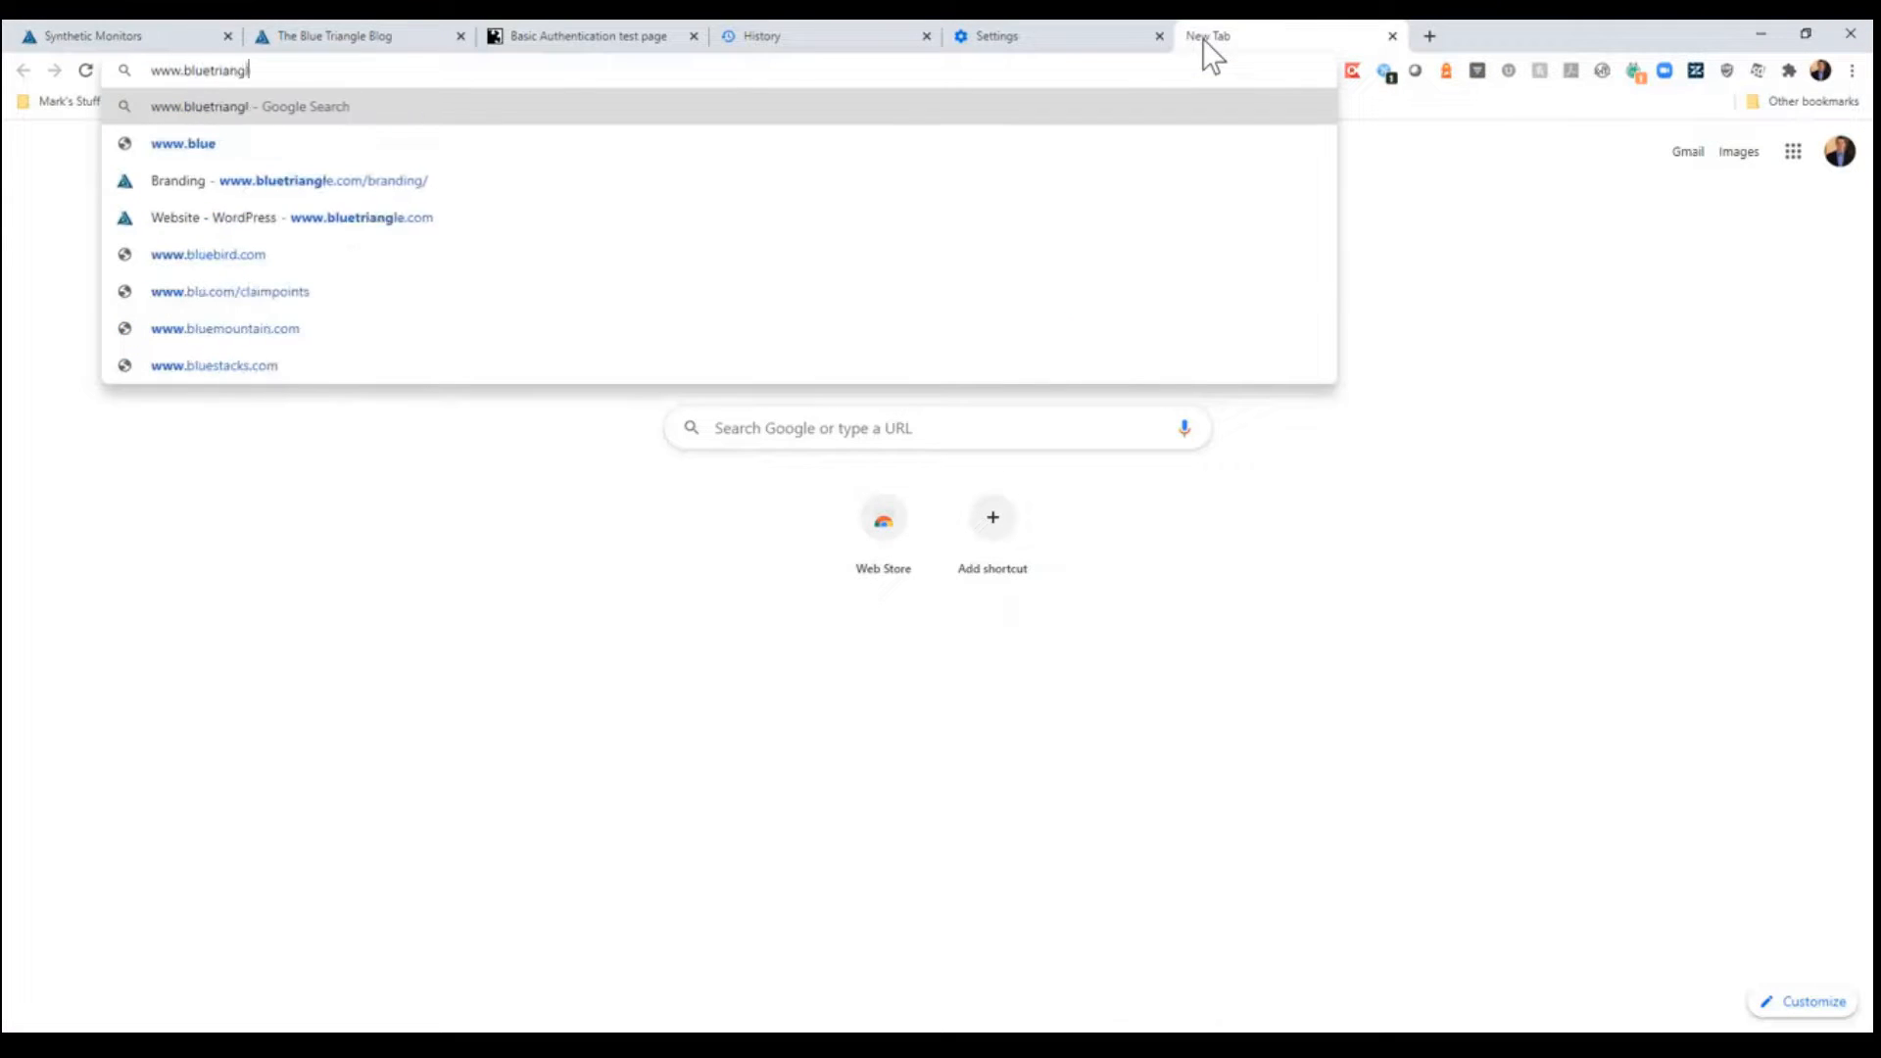
{"action": "type", "text": "e.com"}
{"action": "key", "text": "Return"}
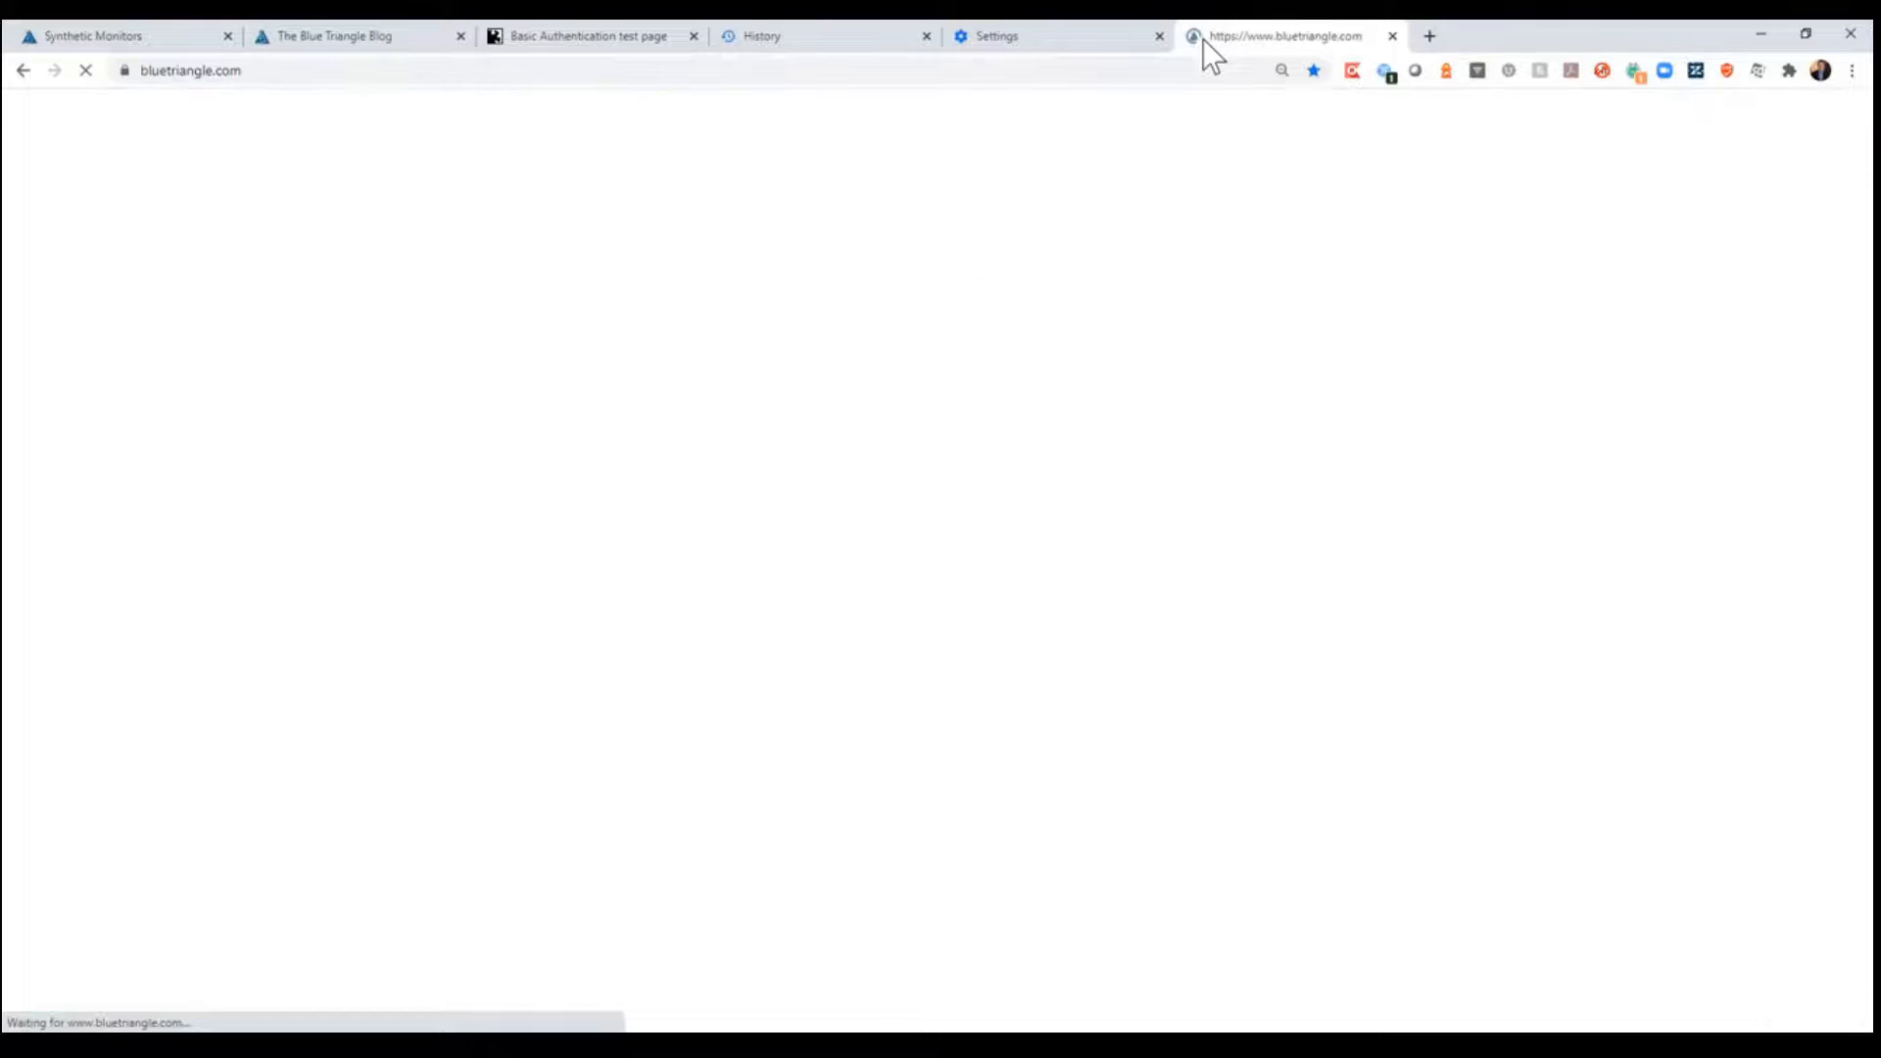
- Inspect the bluetriangle.com page's network requests in the developer tools, filtered by "google"
{"action": "key", "text": "F12"}
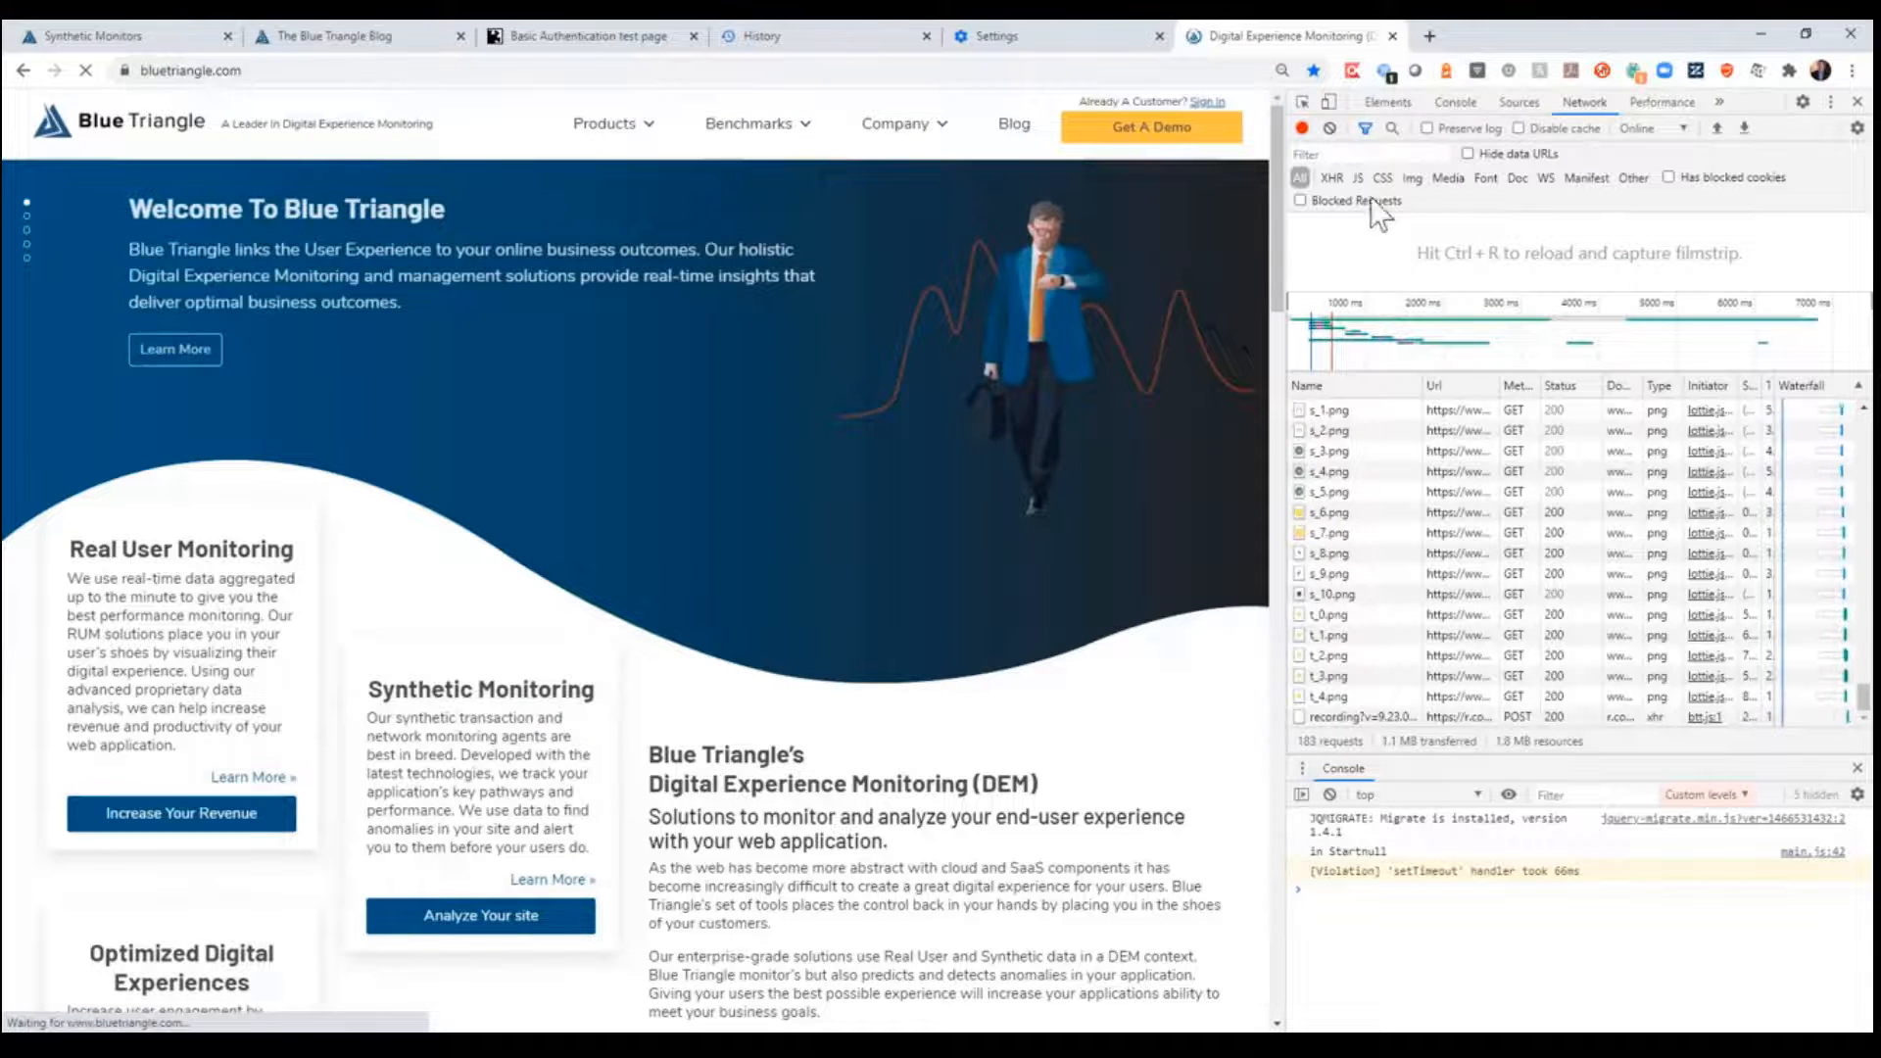
{"action": "left_click", "coordinate": [1372, 153]}
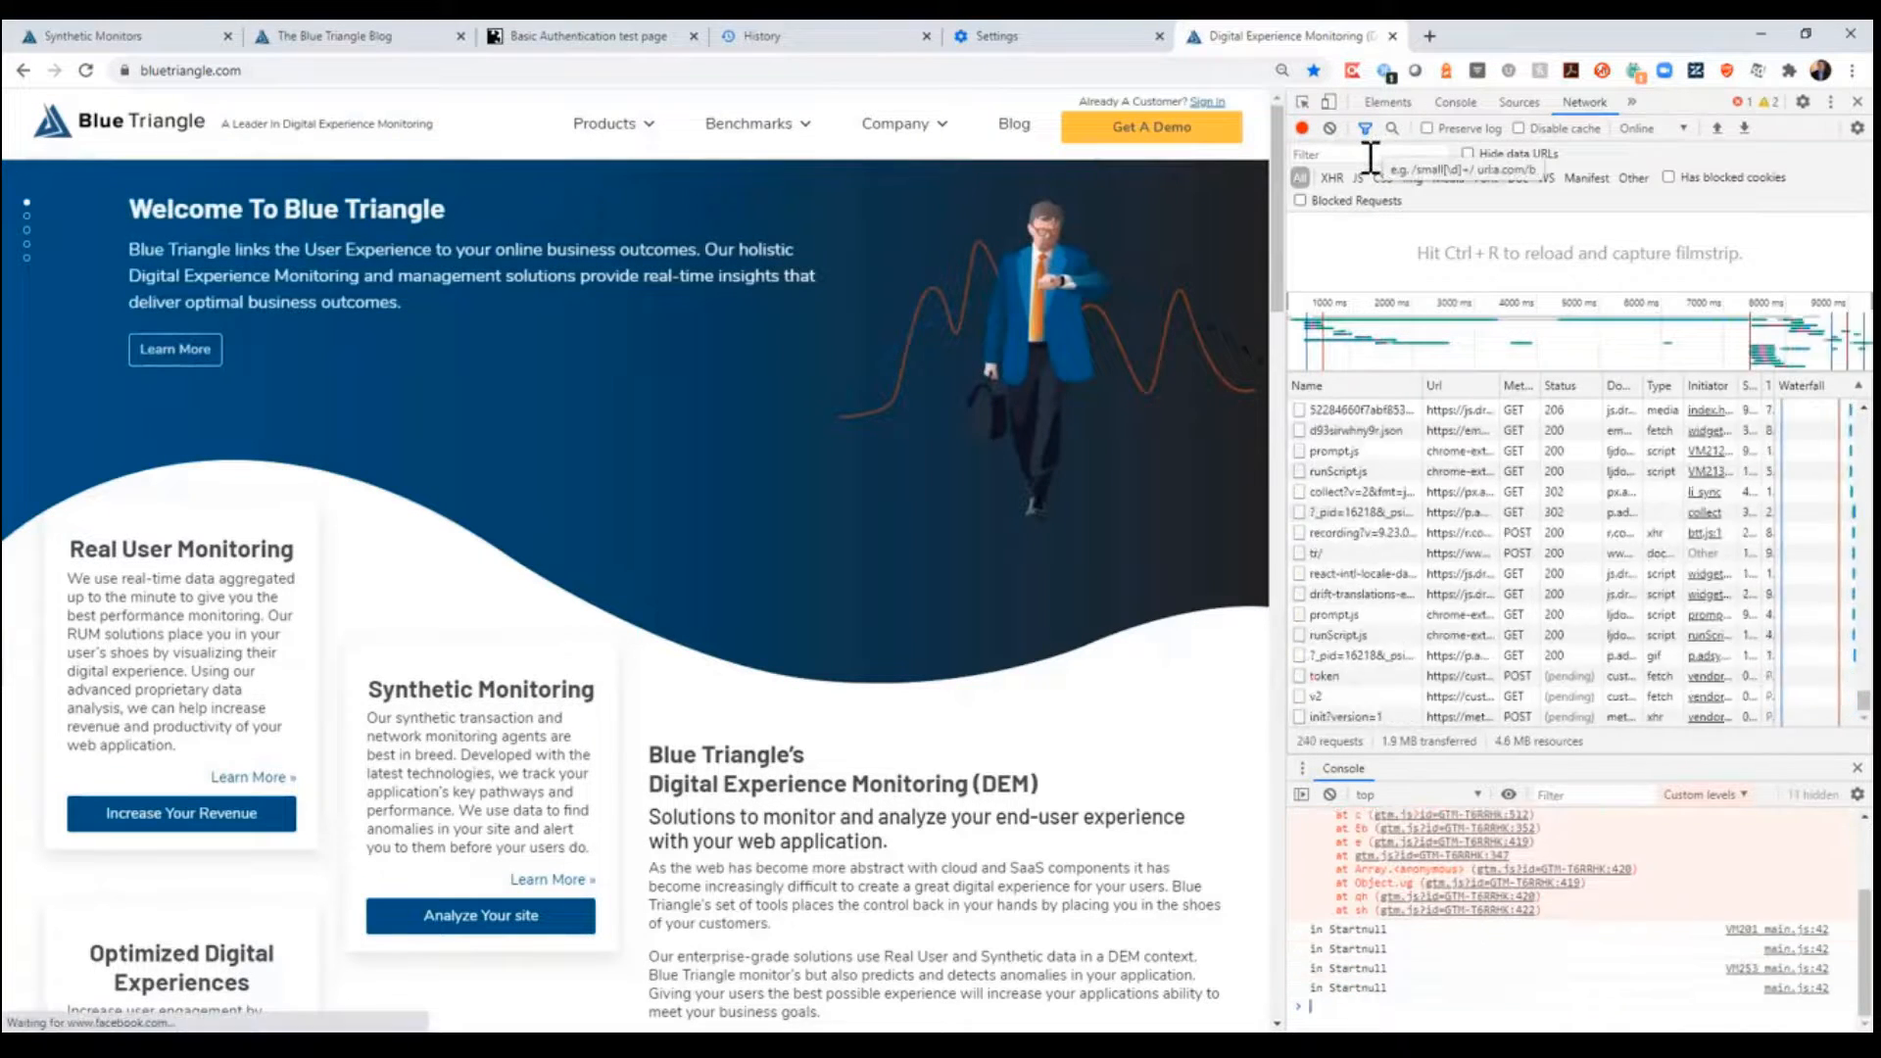
{"action": "type", "text": "google"}
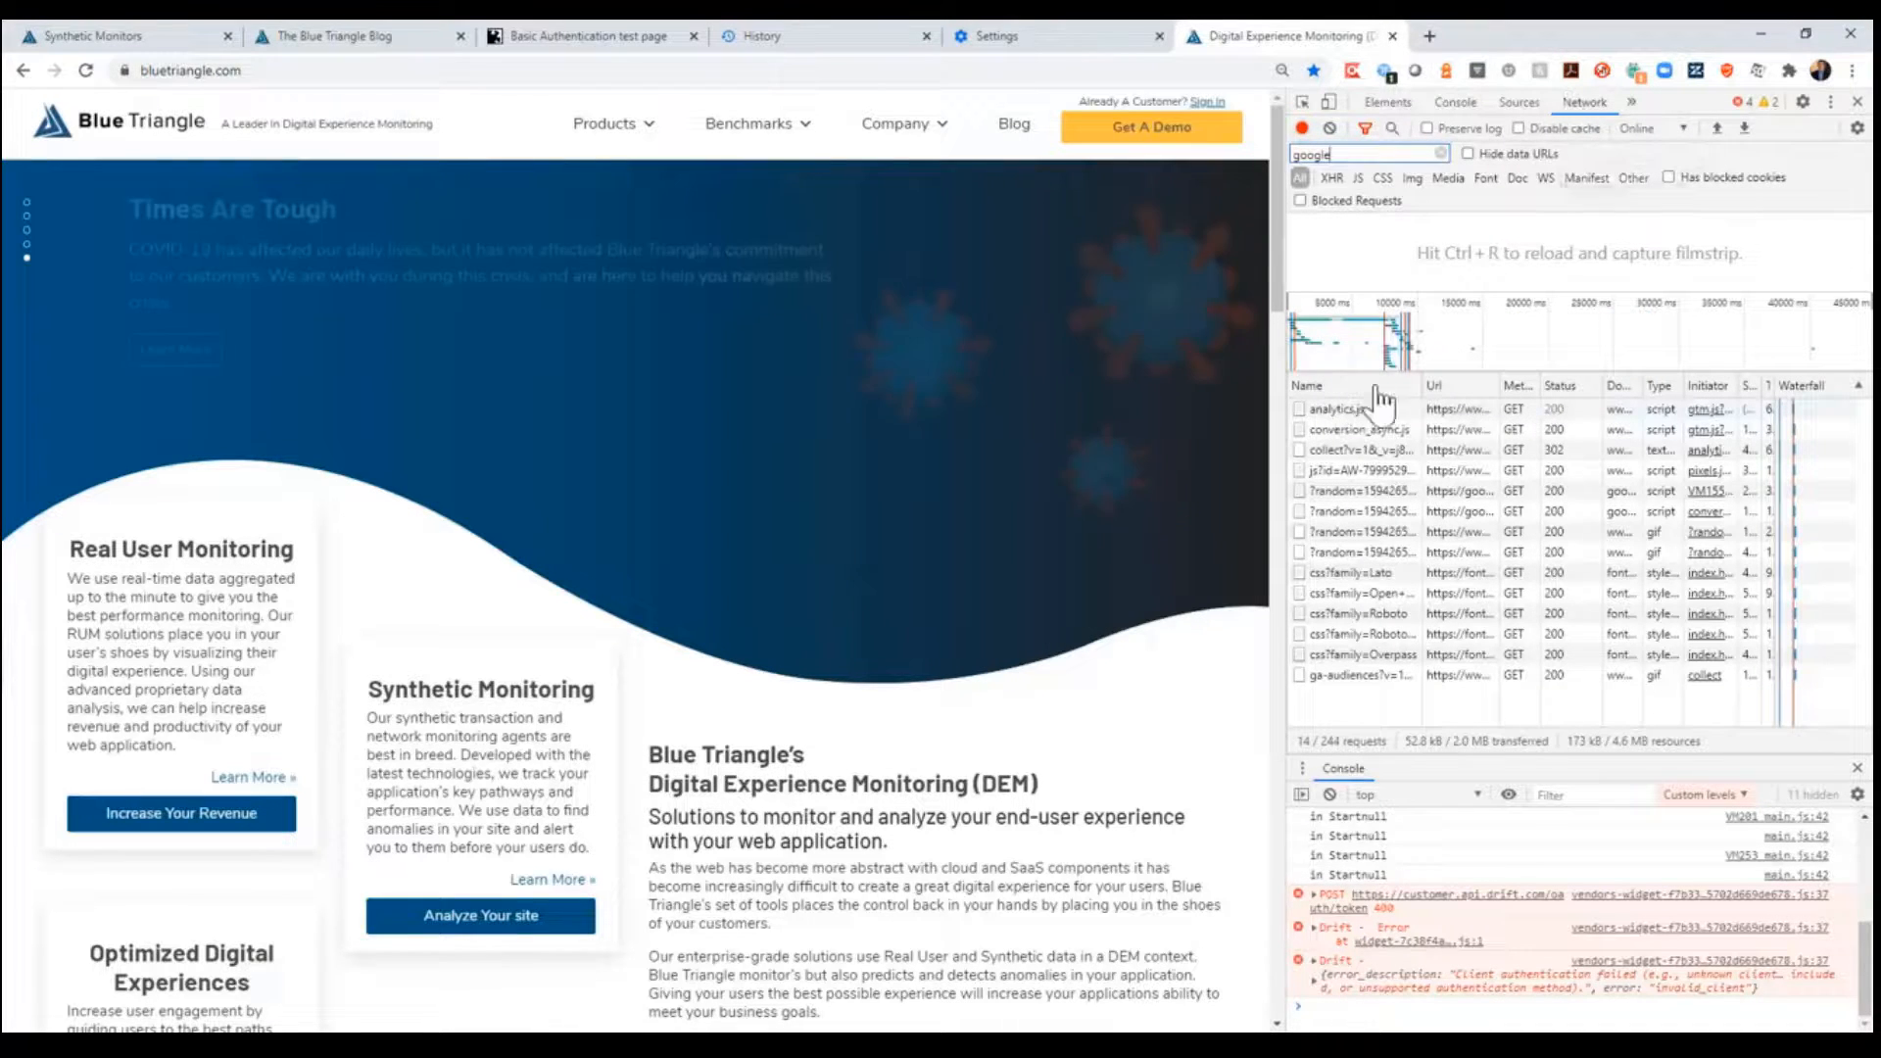
{"action": "right_click", "coordinate": [1357, 418]}
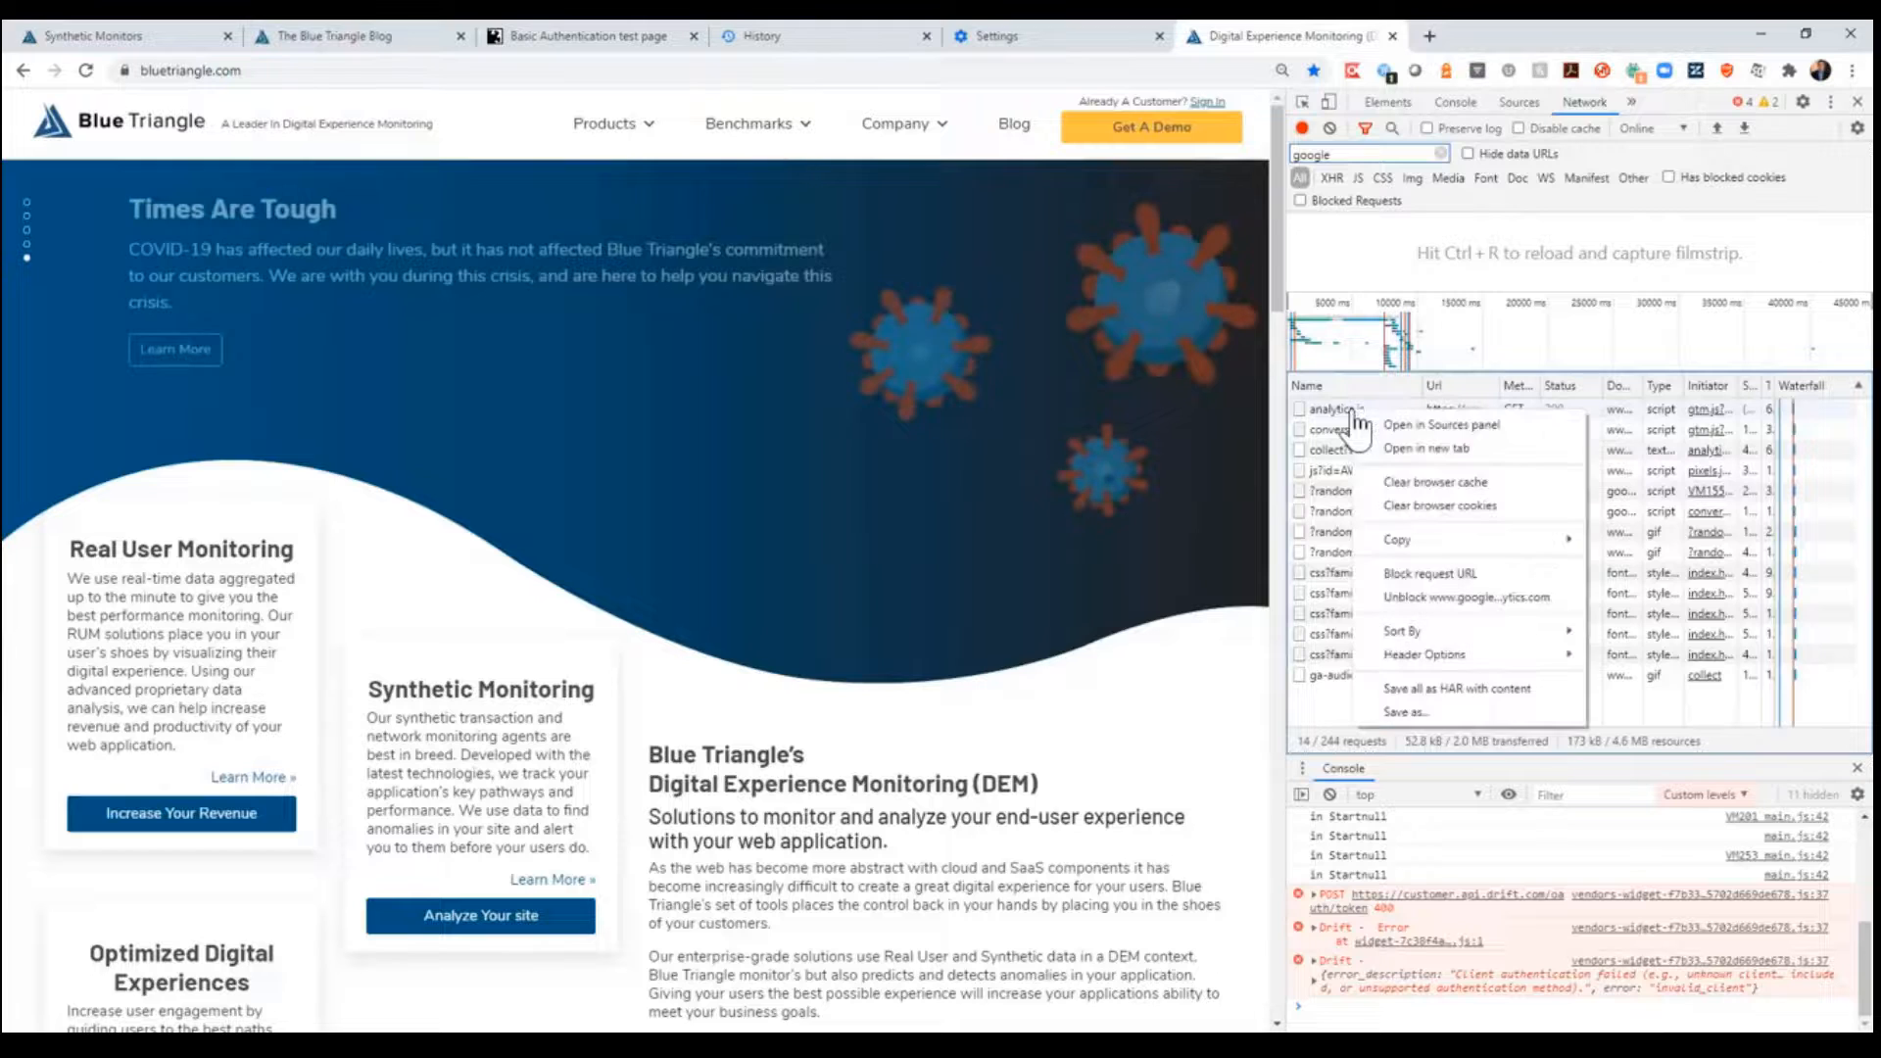
{"action": "left_click", "coordinate": [1451, 576]}
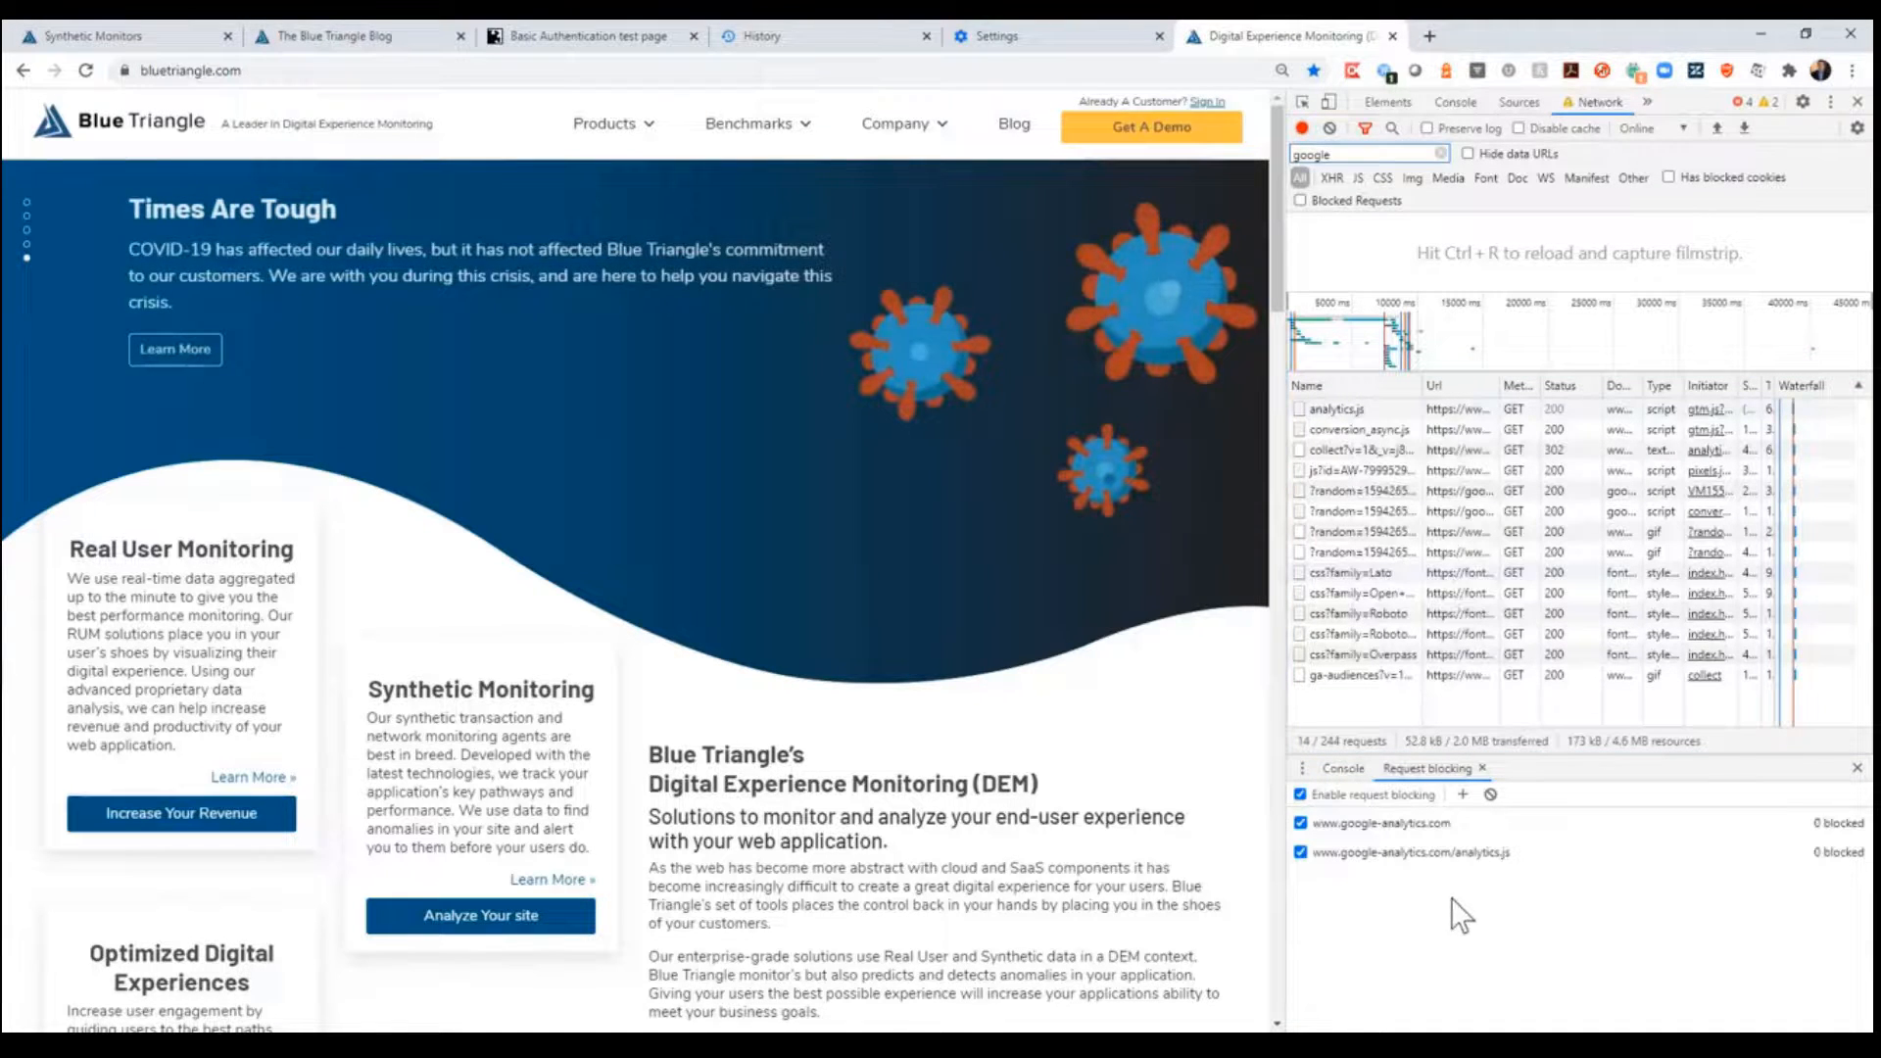
{"action": "mouse_move", "coordinate": [1840, 856]}
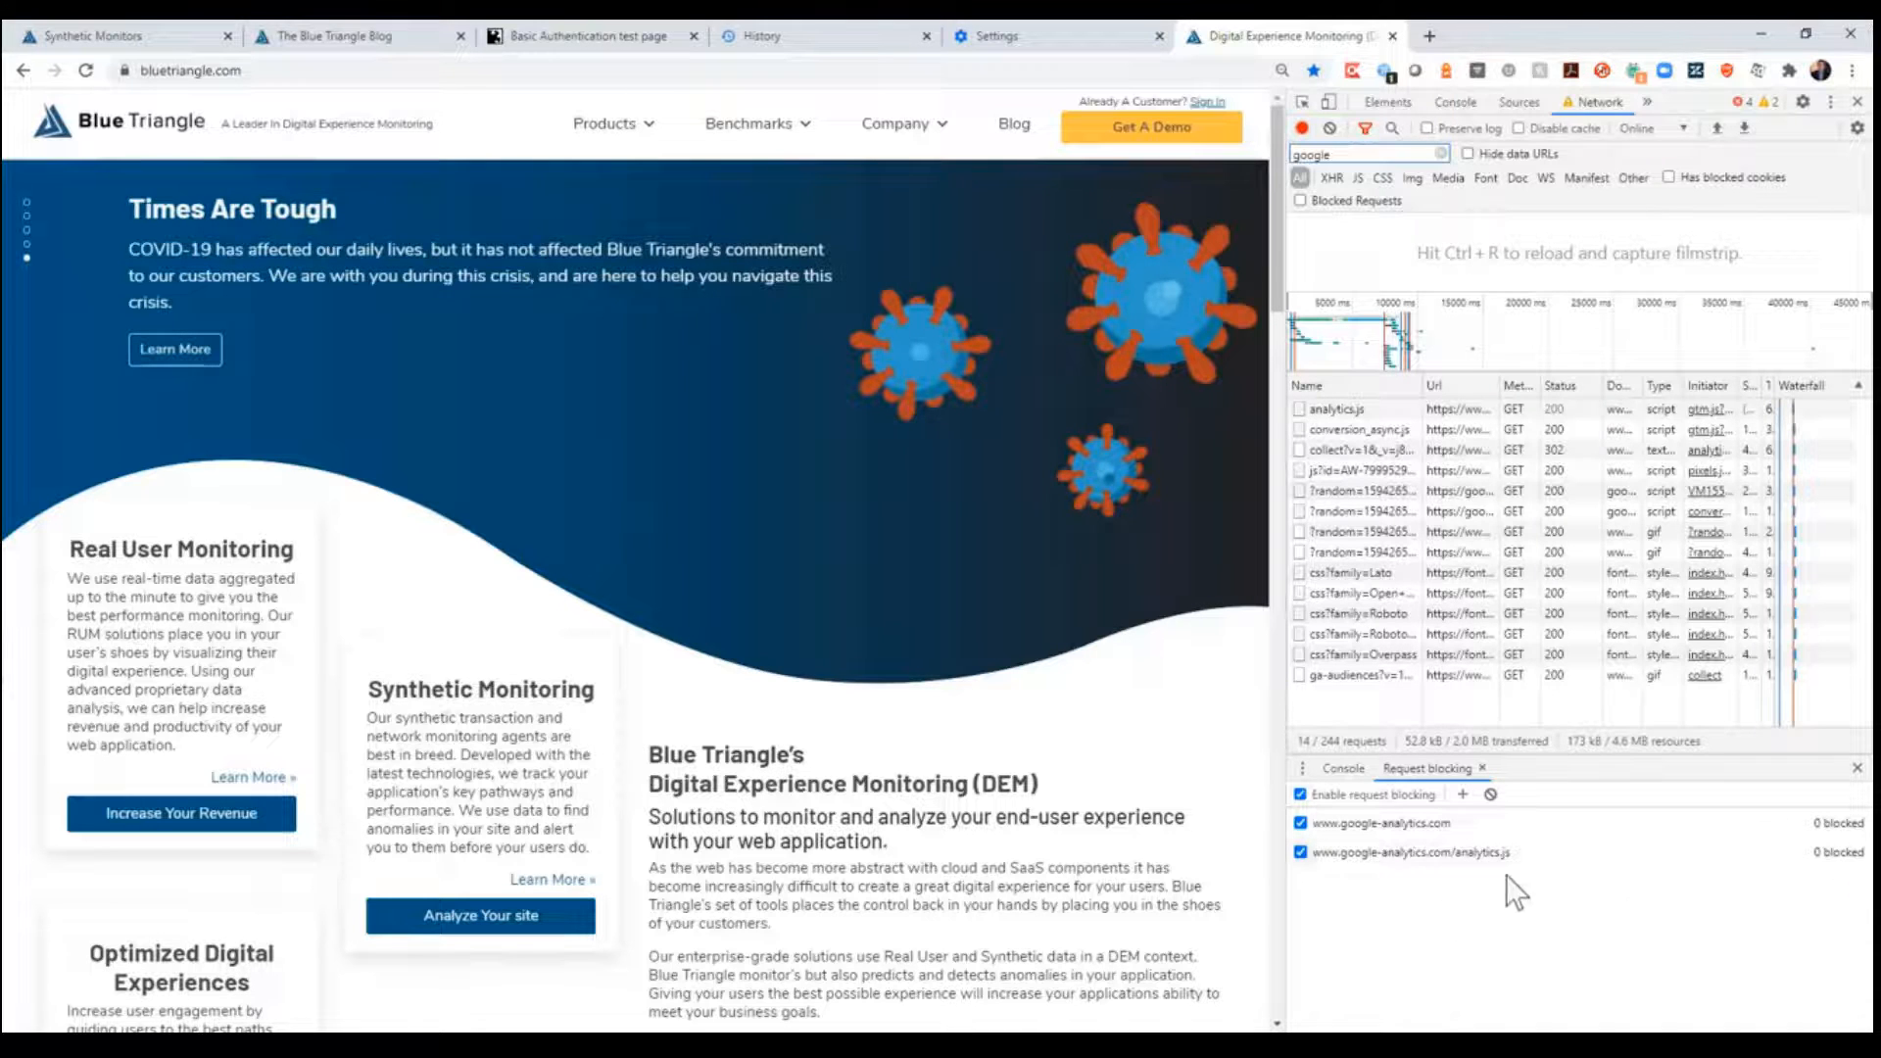
{"action": "right_click", "coordinate": [1360, 411]}
{"action": "mouse_move", "coordinate": [1470, 539]}
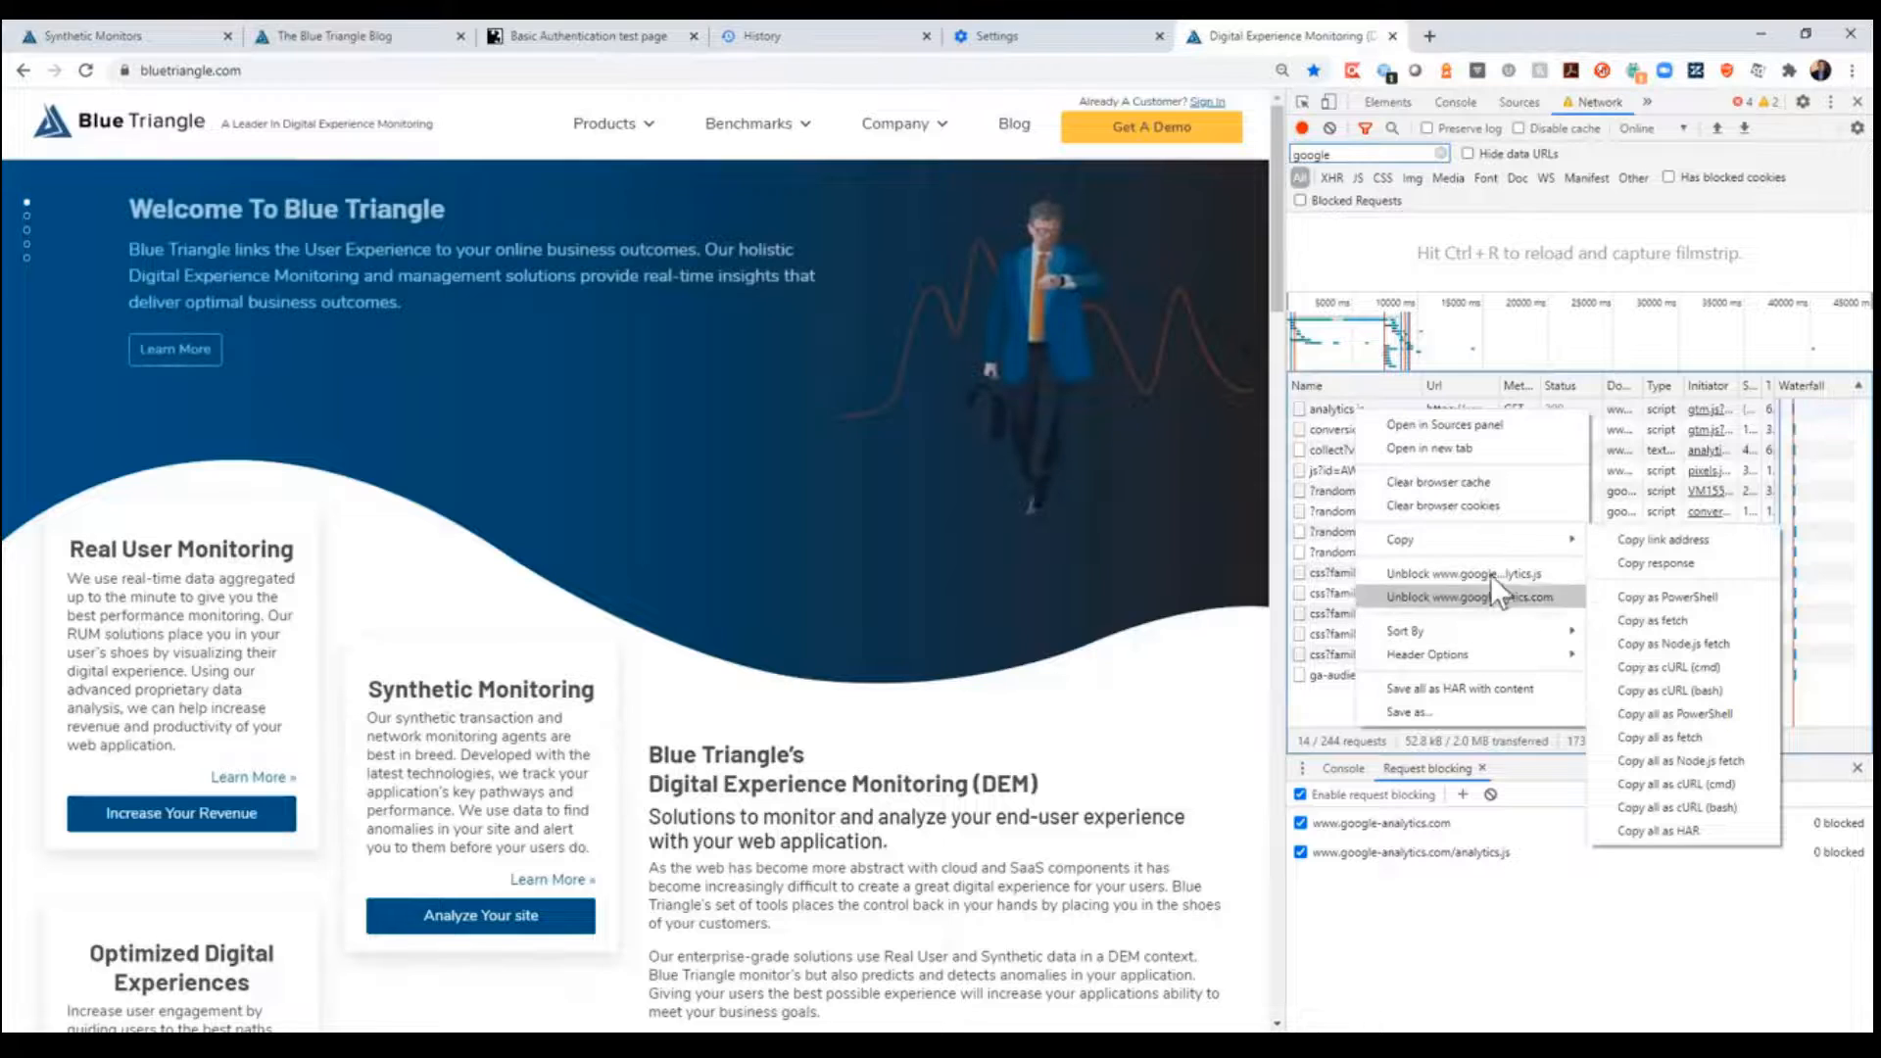
{"action": "left_click", "coordinate": [1421, 955]}
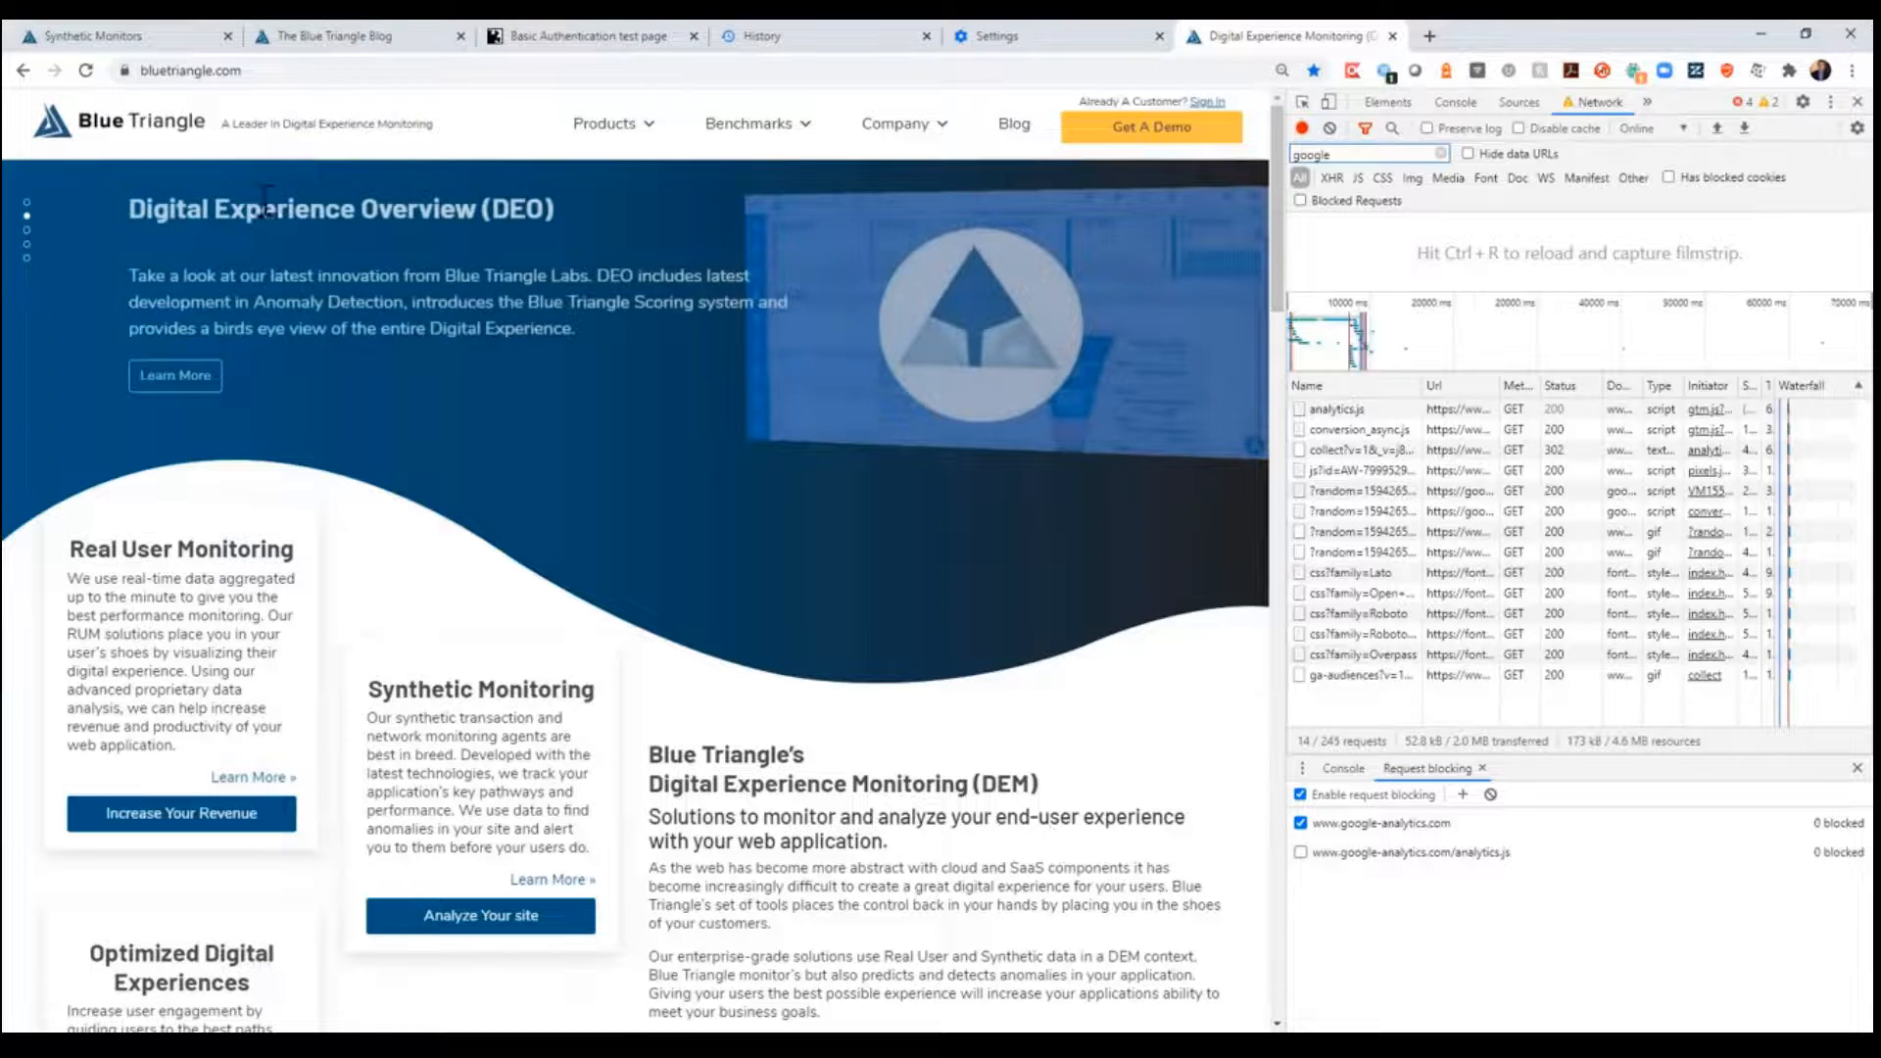
{"action": "left_click", "coordinate": [86, 72]}
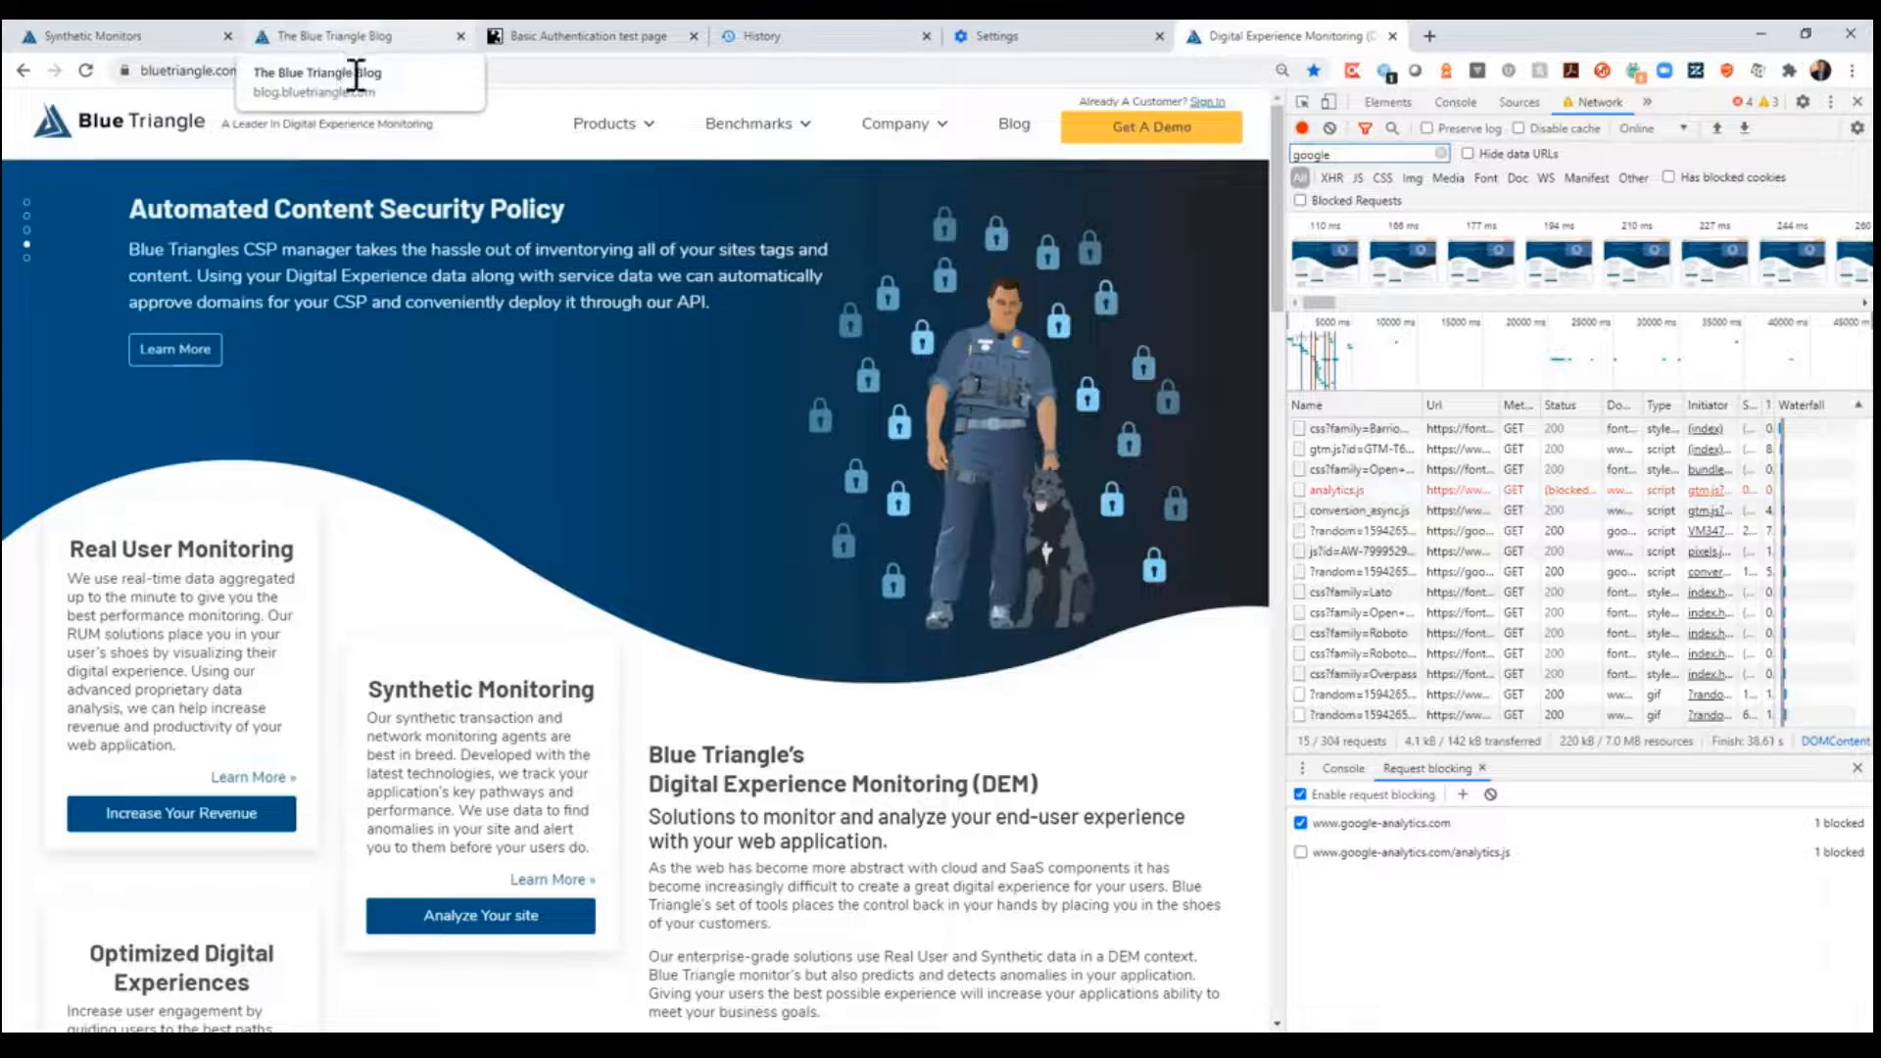
- Return to the Blue Triangle portal's synthetic monitors and start creating a Single Page Real Browser Monitor
{"action": "left_click", "coordinate": [138, 34]}
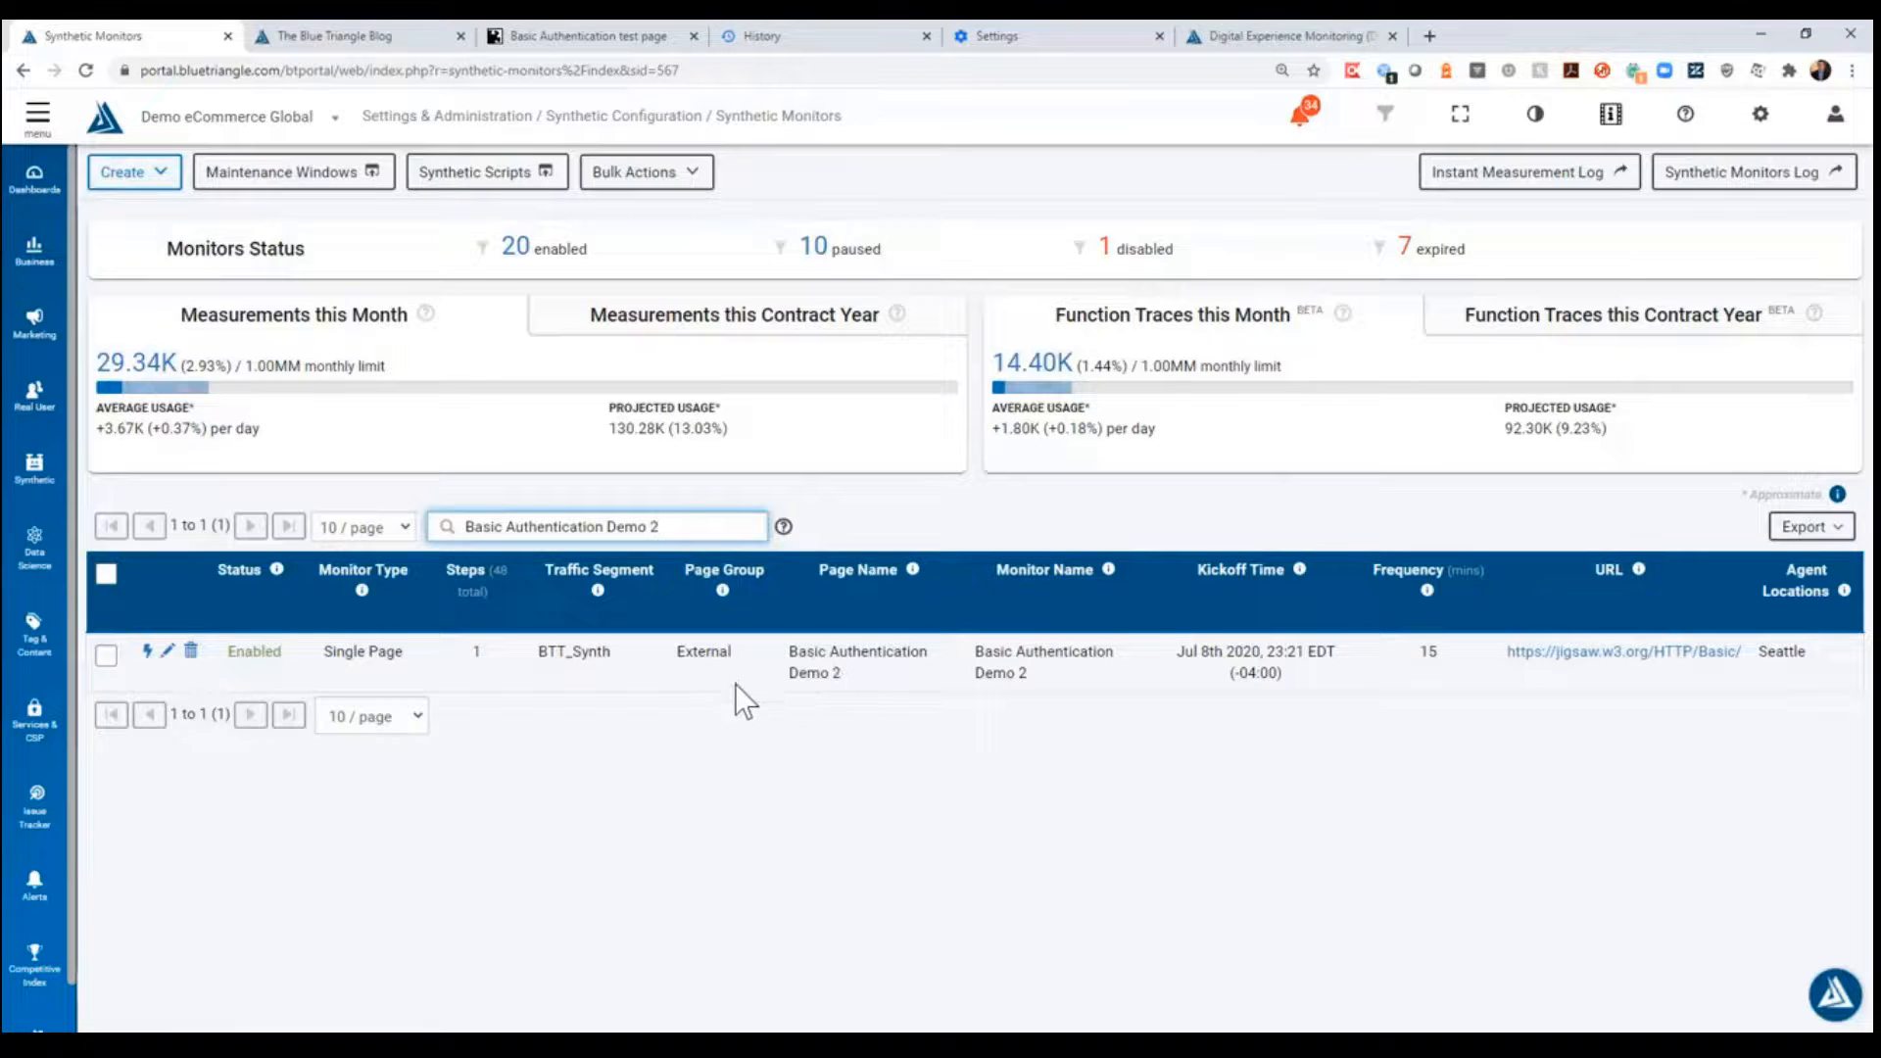
{"action": "left_click", "coordinate": [160, 177]}
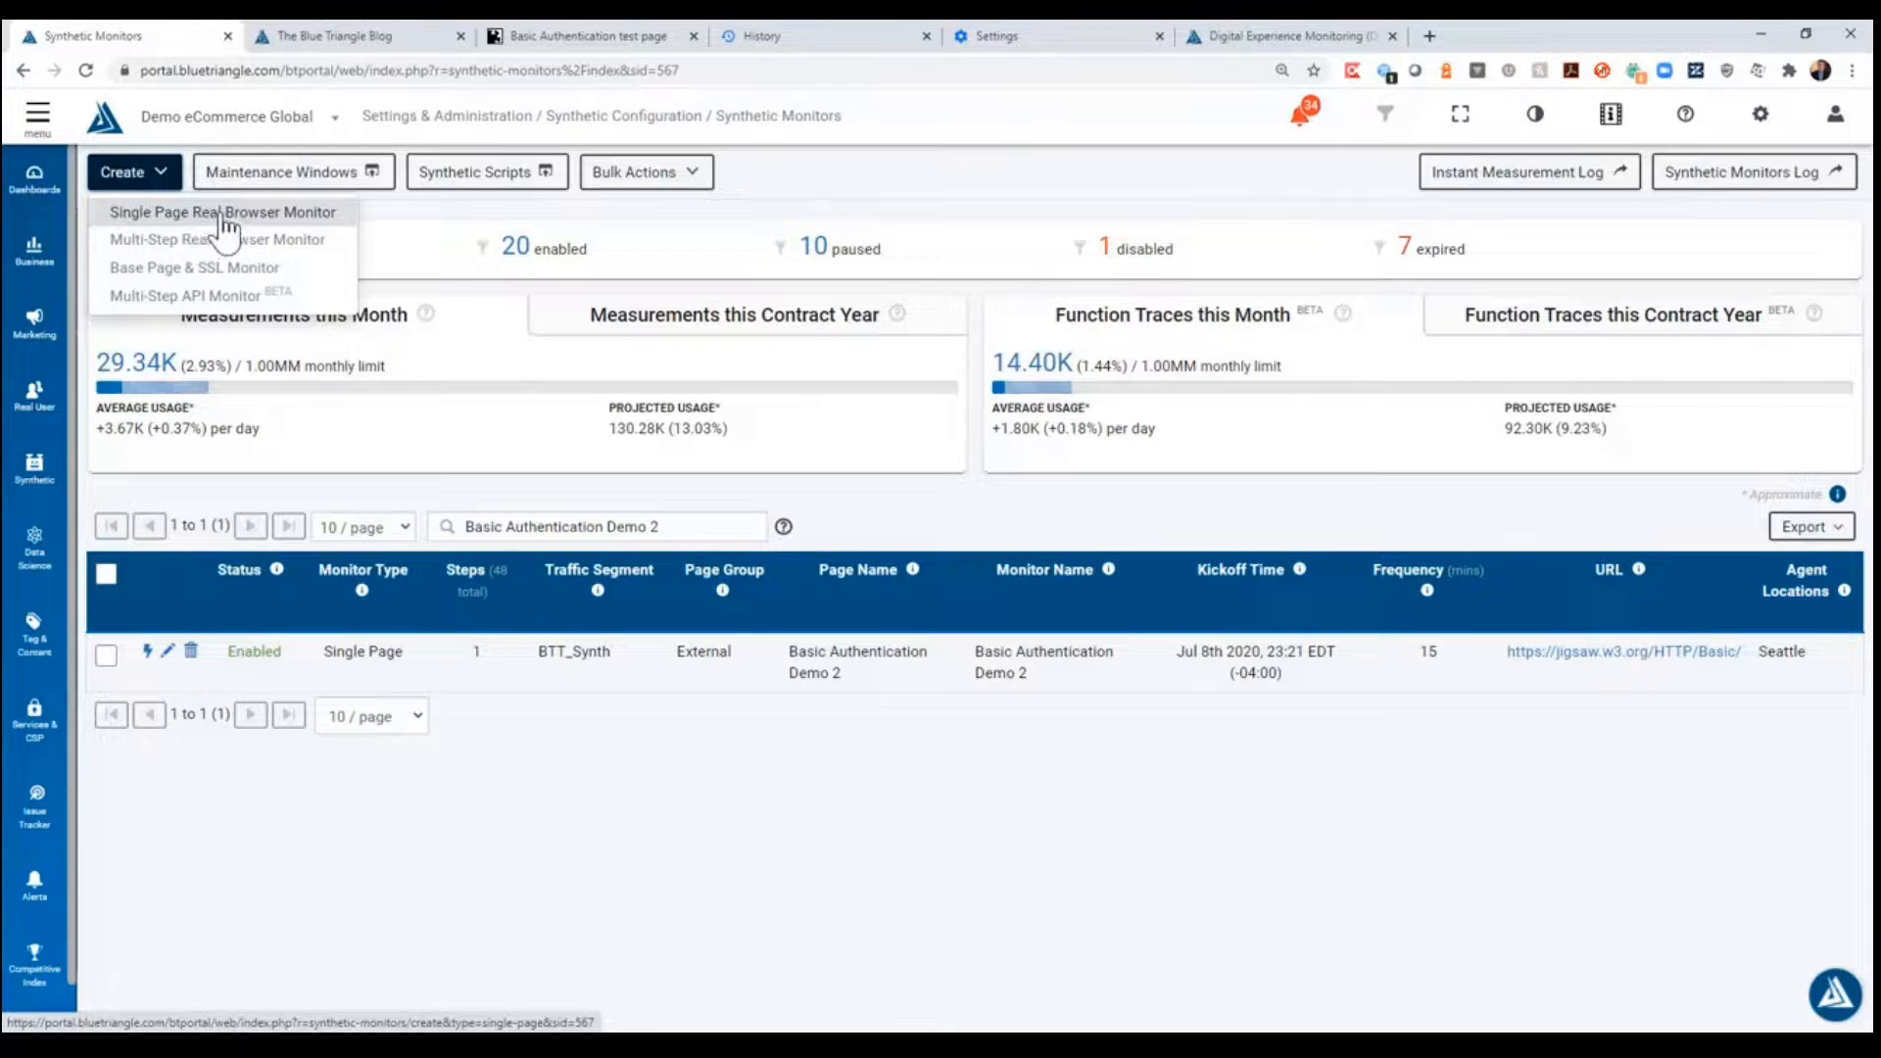
{"action": "left_click", "coordinate": [220, 221]}
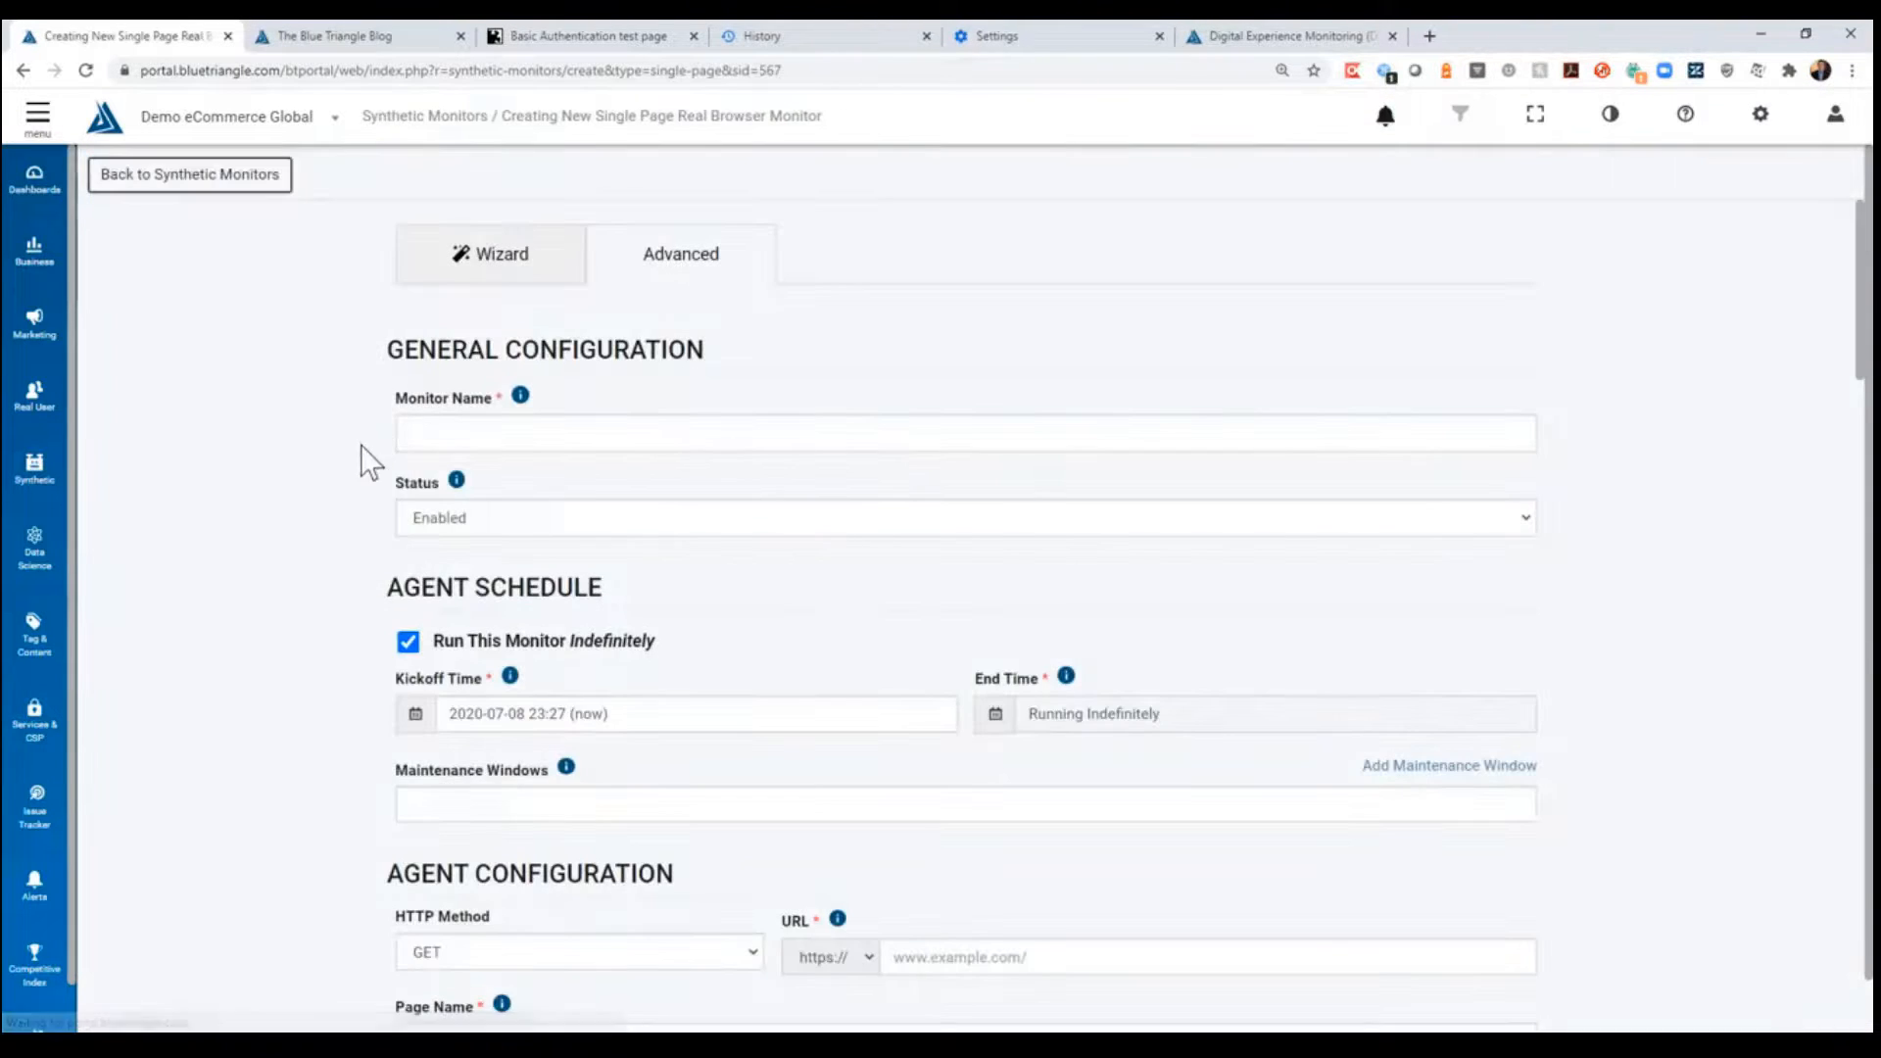
- Name the new monitor "Domain Blocking Example 1"
{"action": "left_click", "coordinate": [452, 437]}
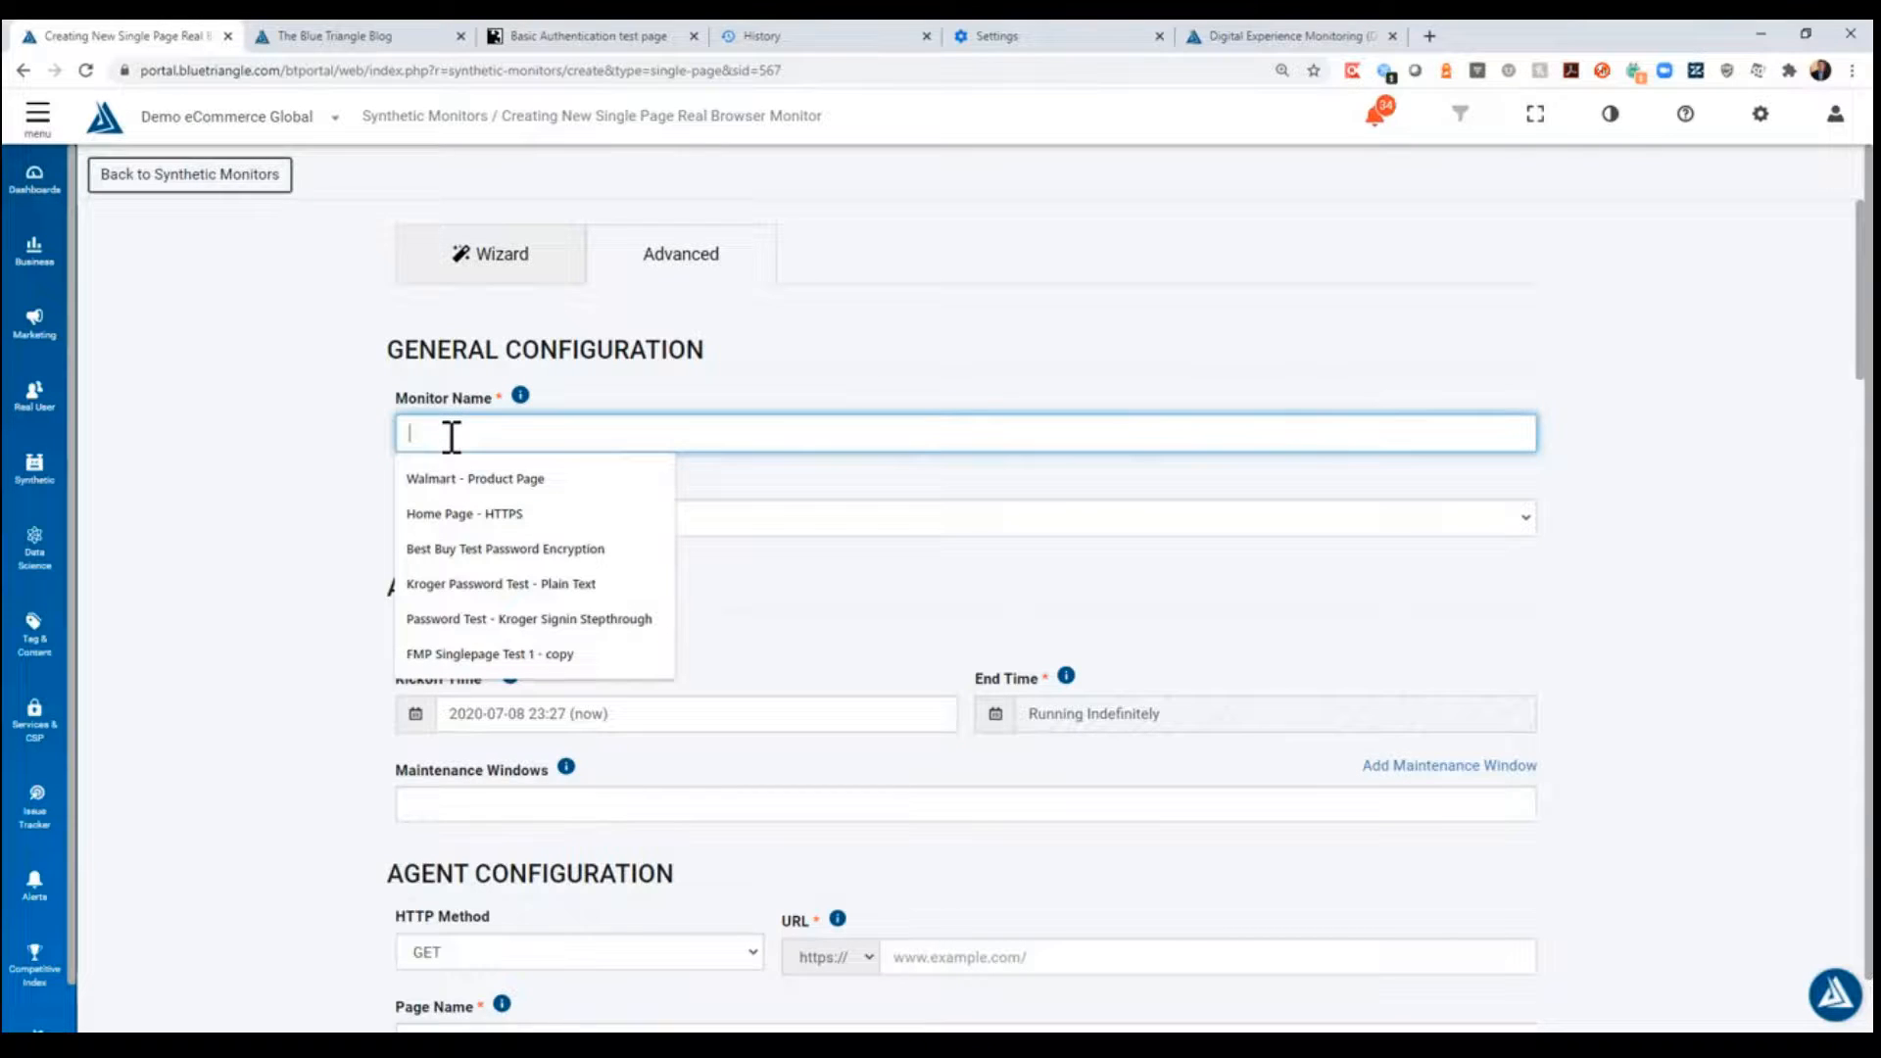
{"action": "type", "text": "Domain Blocking"}
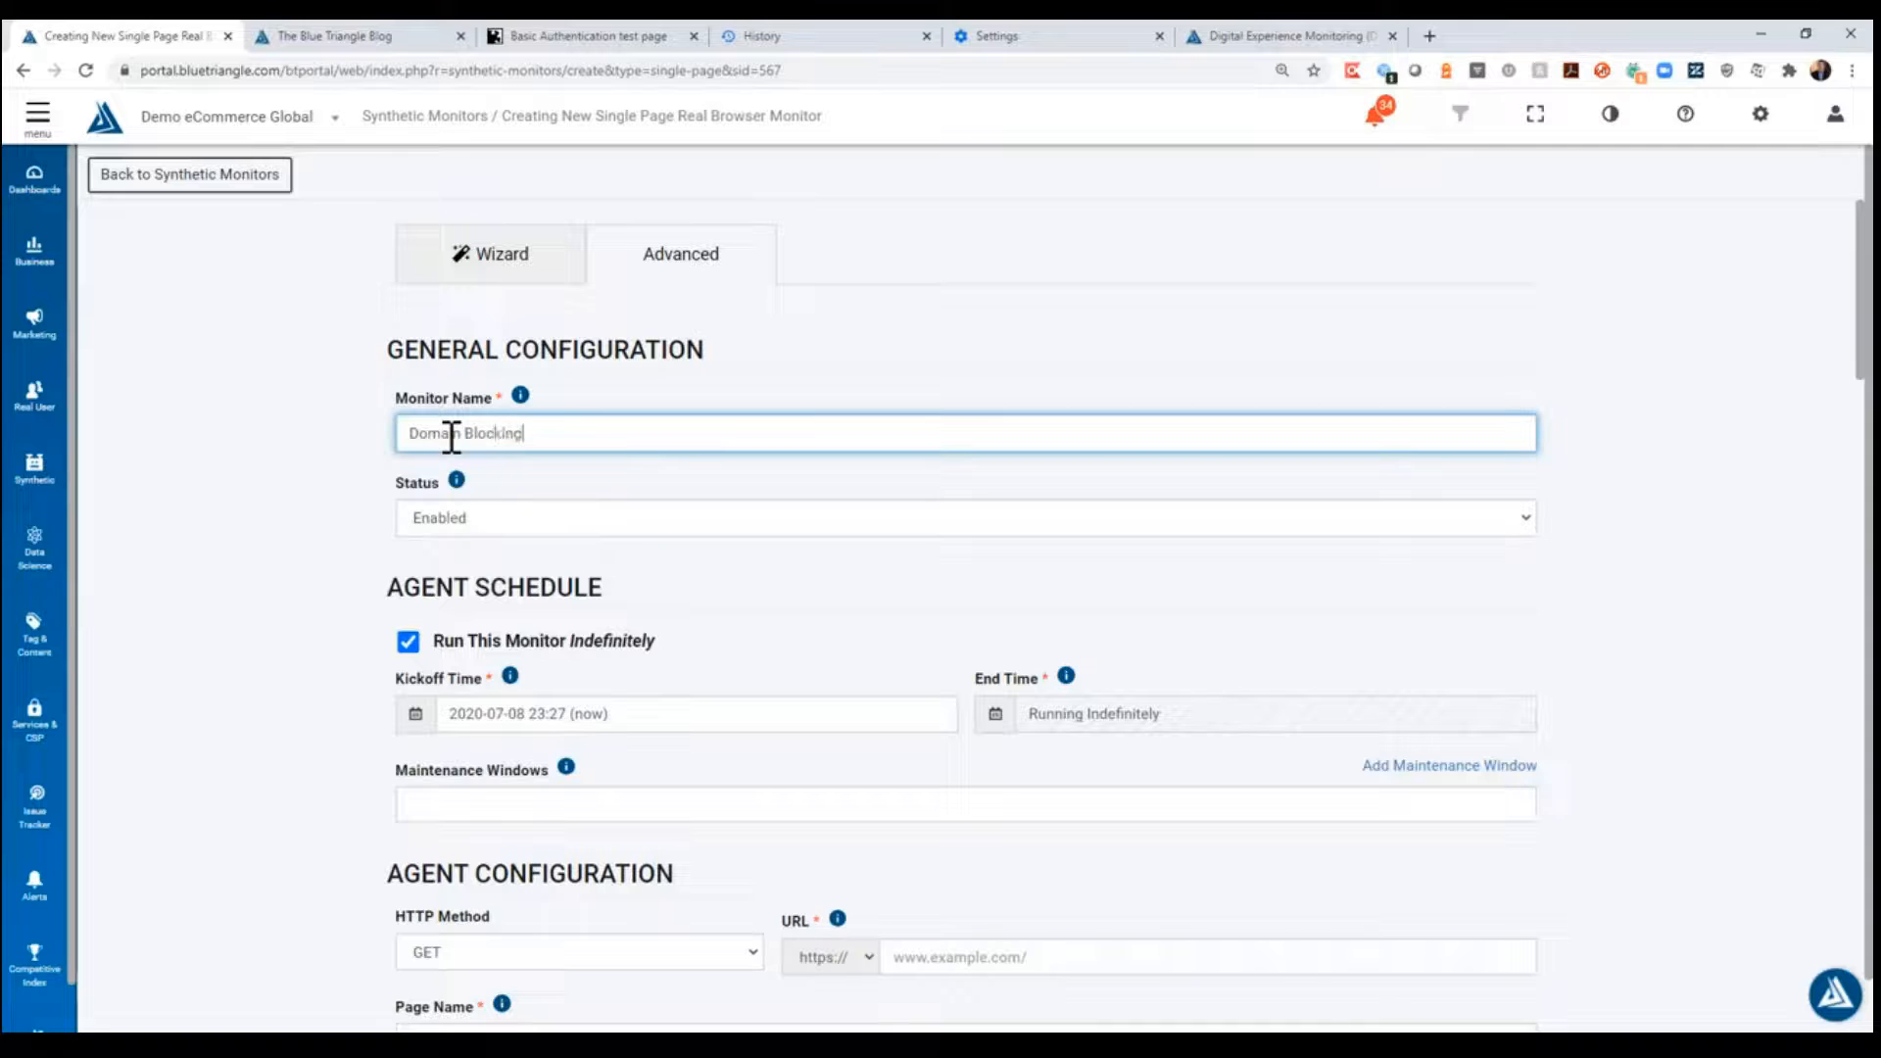
{"action": "type", "text": " Example"}
{"action": "key", "text": "ctrl+shift+Left"}
{"action": "key", "text": "ctrl+shift+Right"}
{"action": "key", "text": "ctrl+a"}
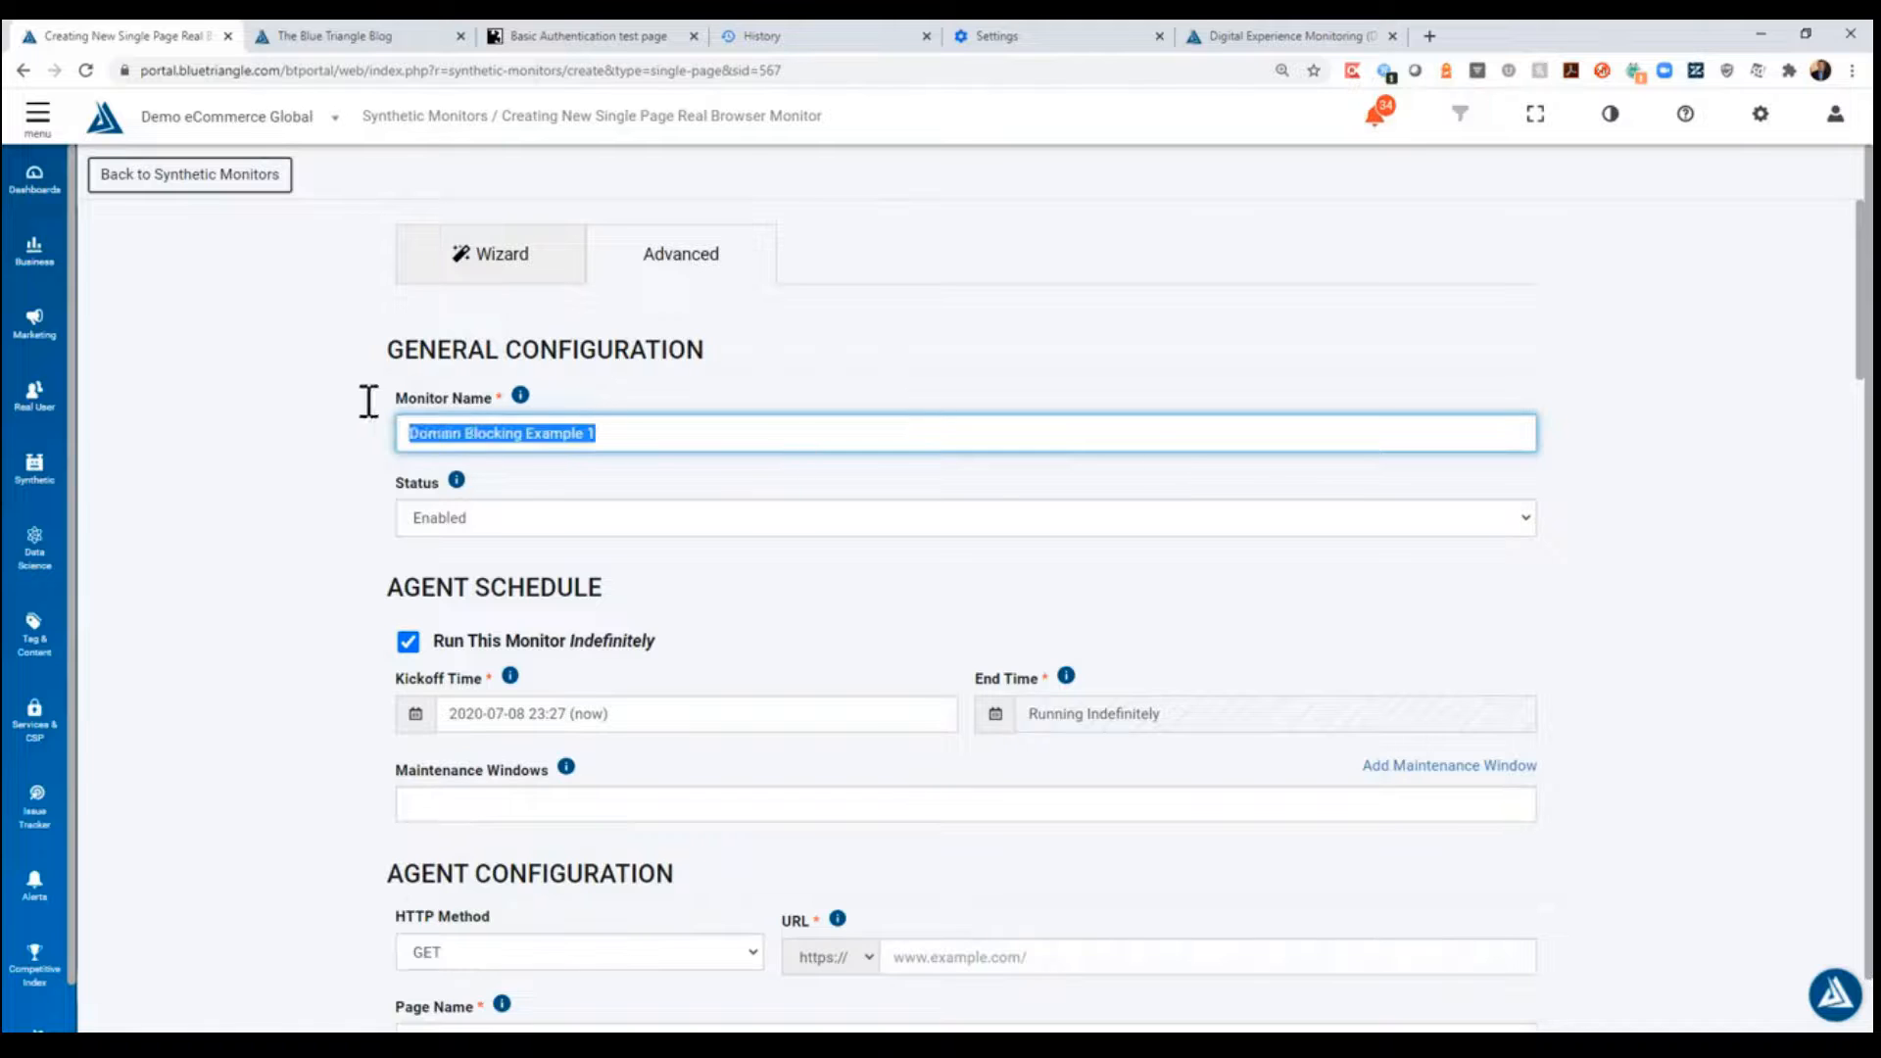
{"action": "left_click", "coordinate": [291, 478]}
{"action": "scroll", "coordinate": [294, 451], "scroll_direction": "down", "scroll_amount": 3}
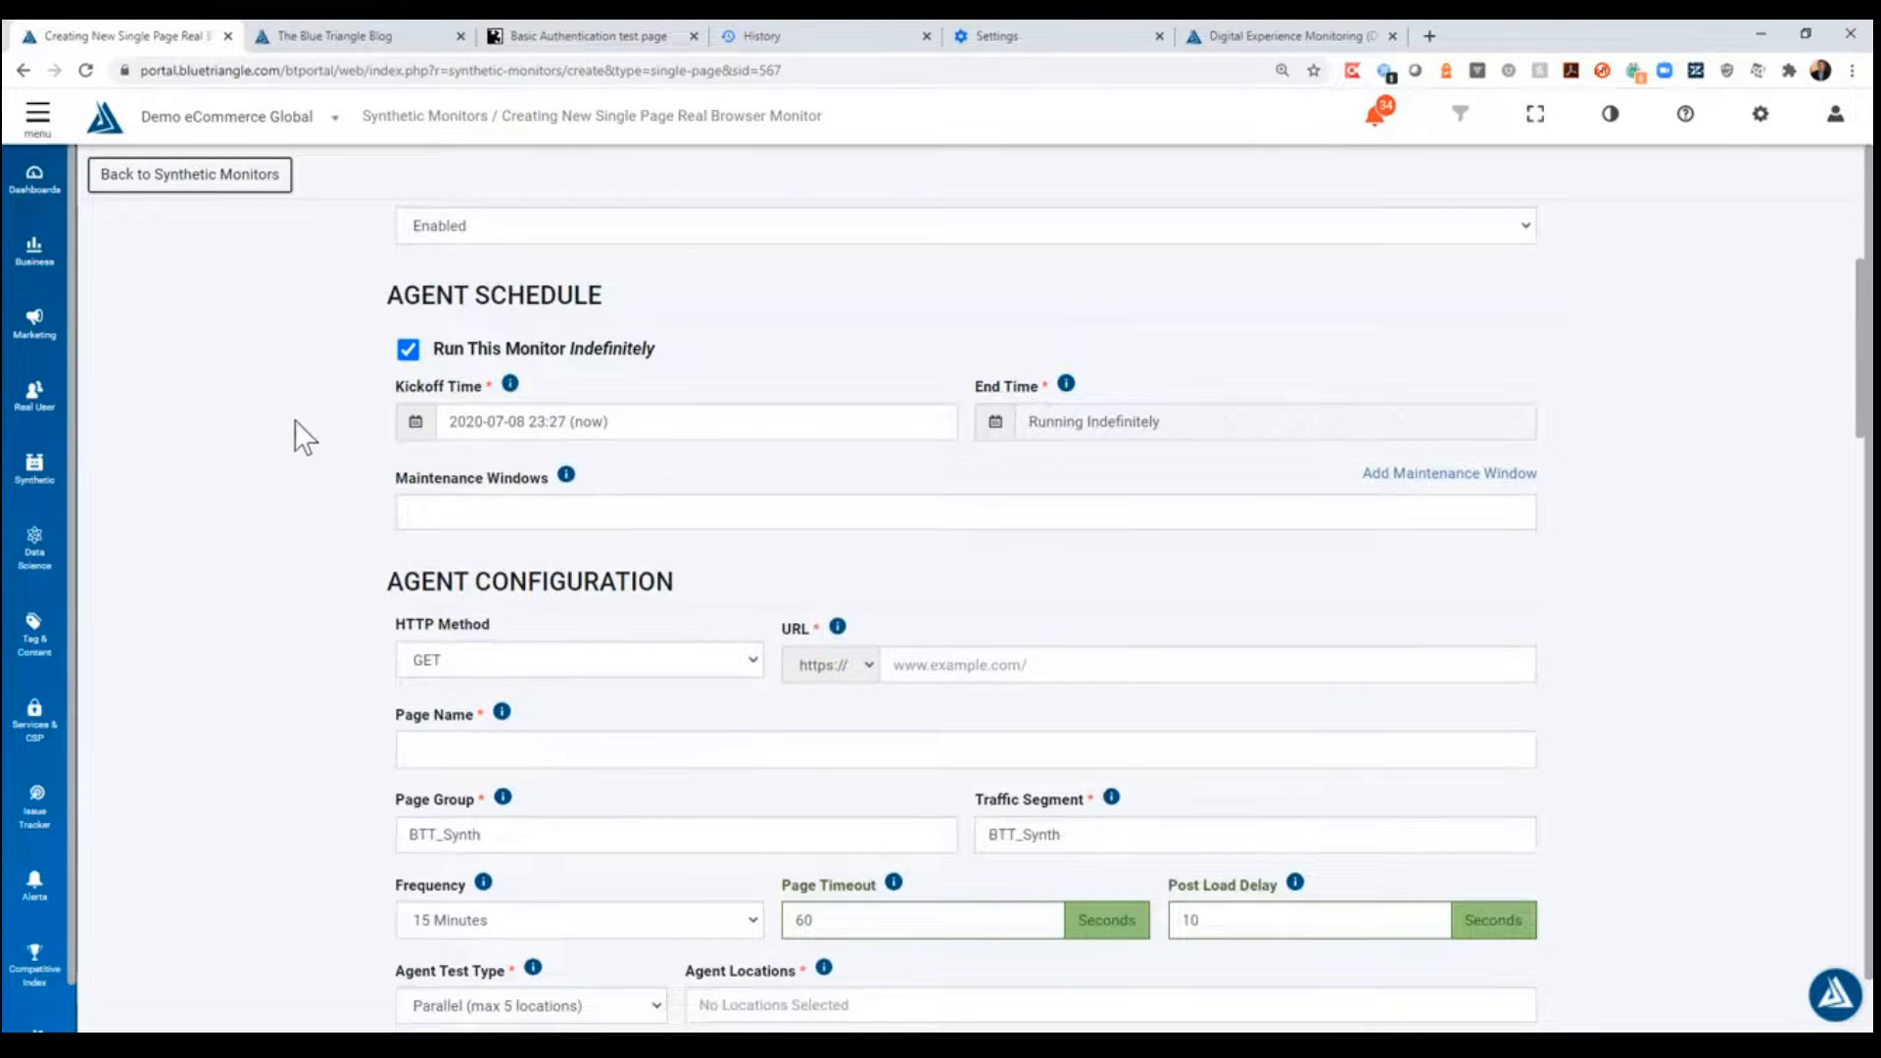
{"action": "scroll", "coordinate": [298, 463], "scroll_direction": "up", "scroll_amount": 3}
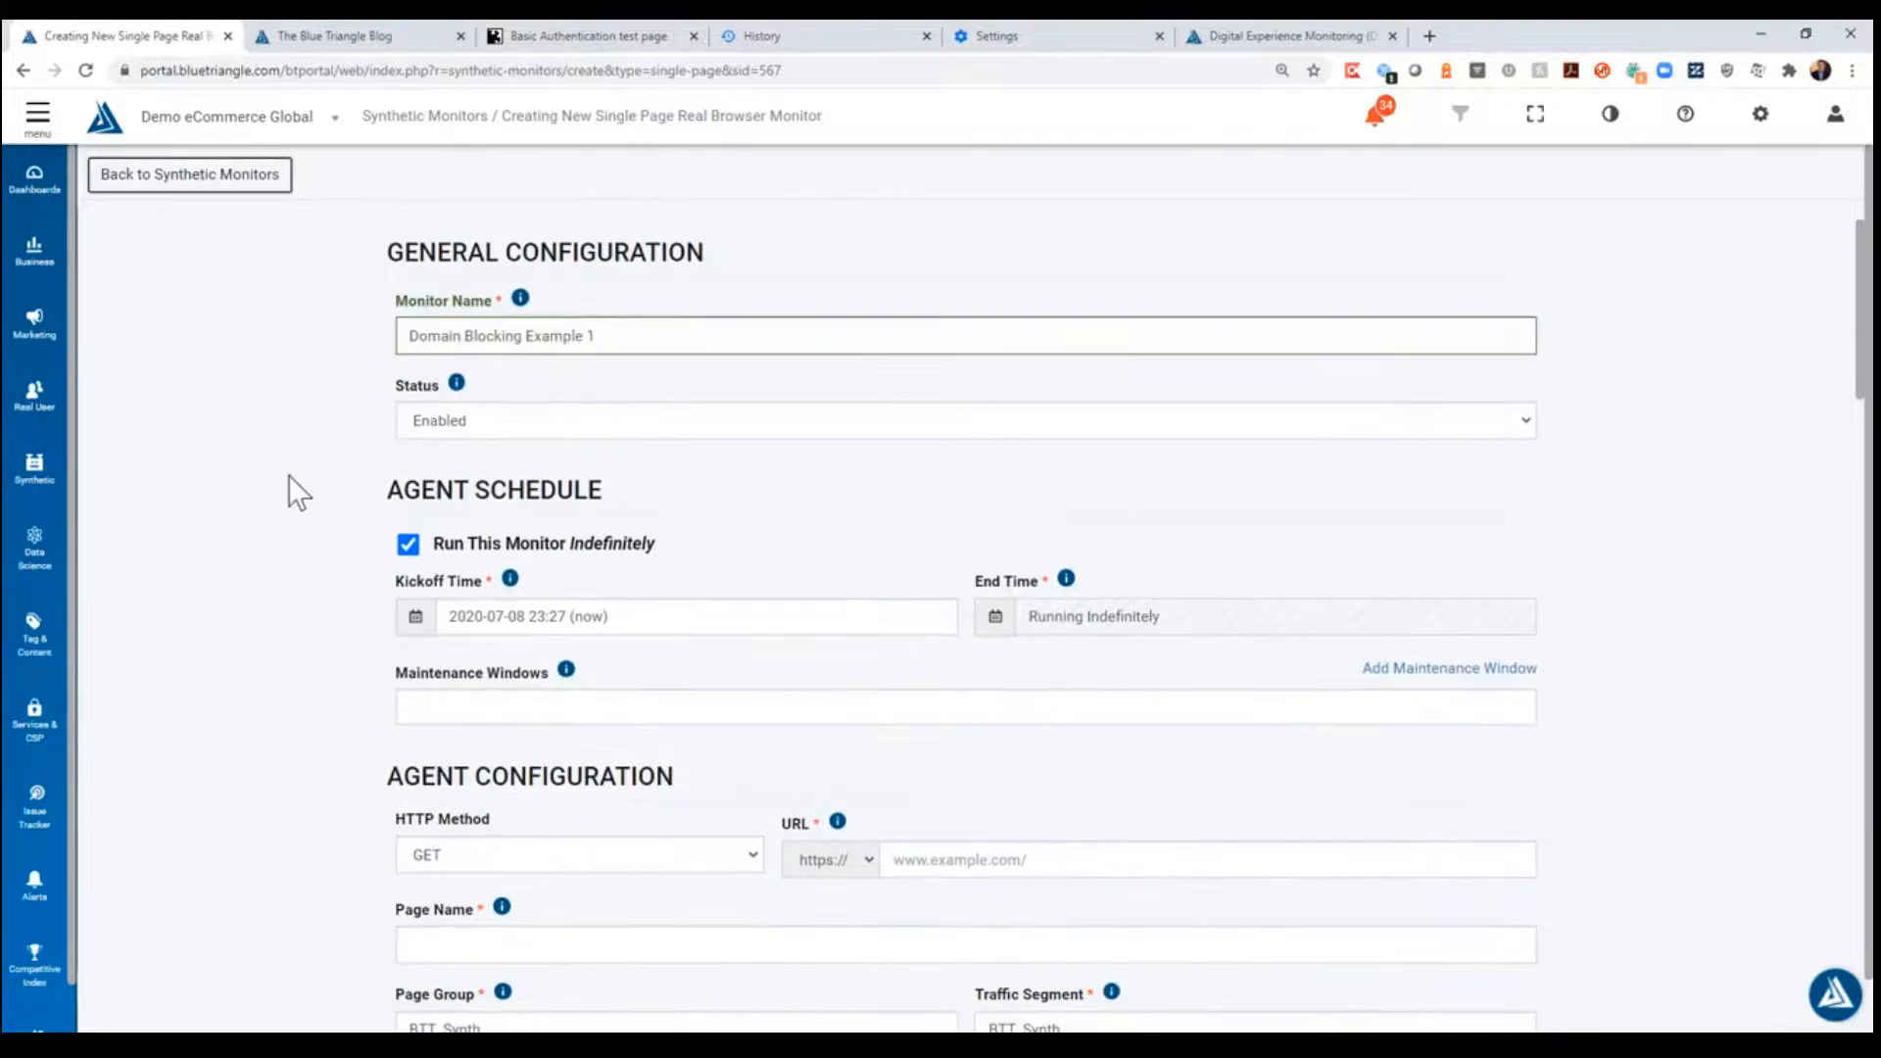
{"action": "scroll", "coordinate": [289, 474], "scroll_direction": "down", "scroll_amount": 2}
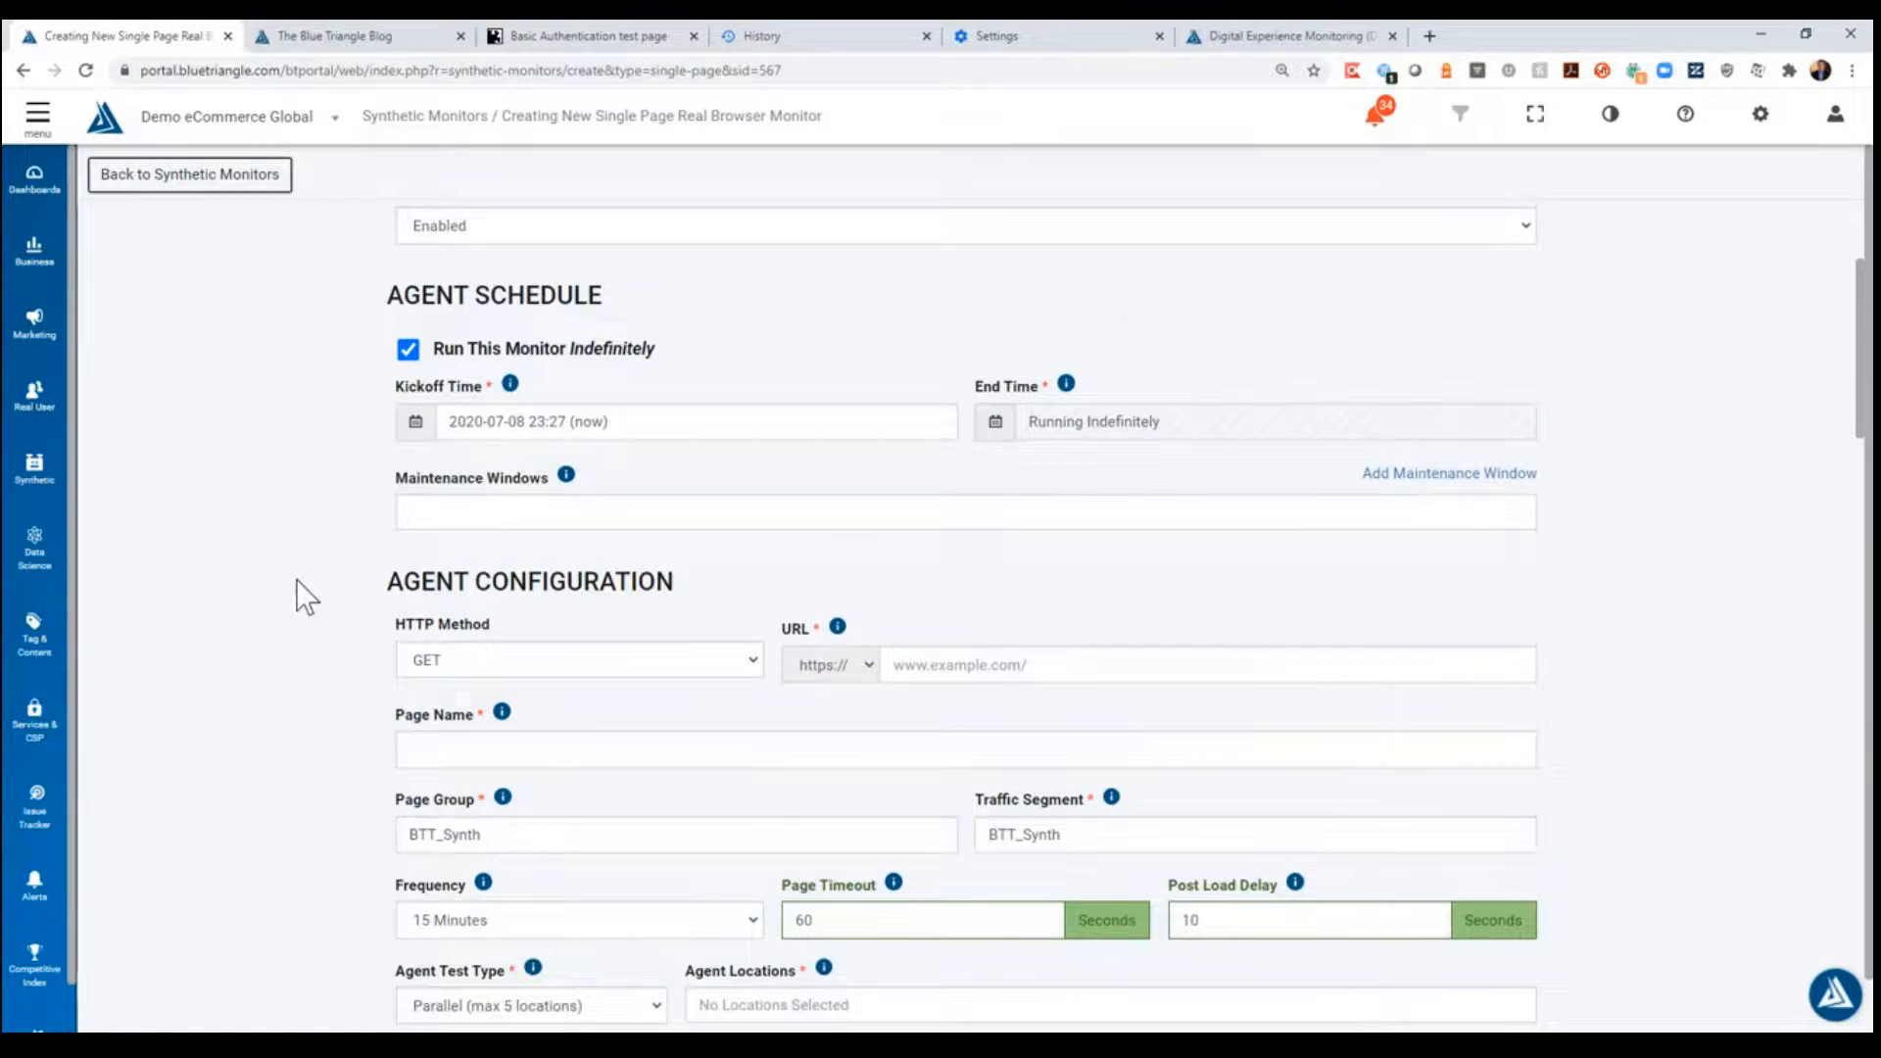
{"action": "left_click", "coordinate": [496, 752]}
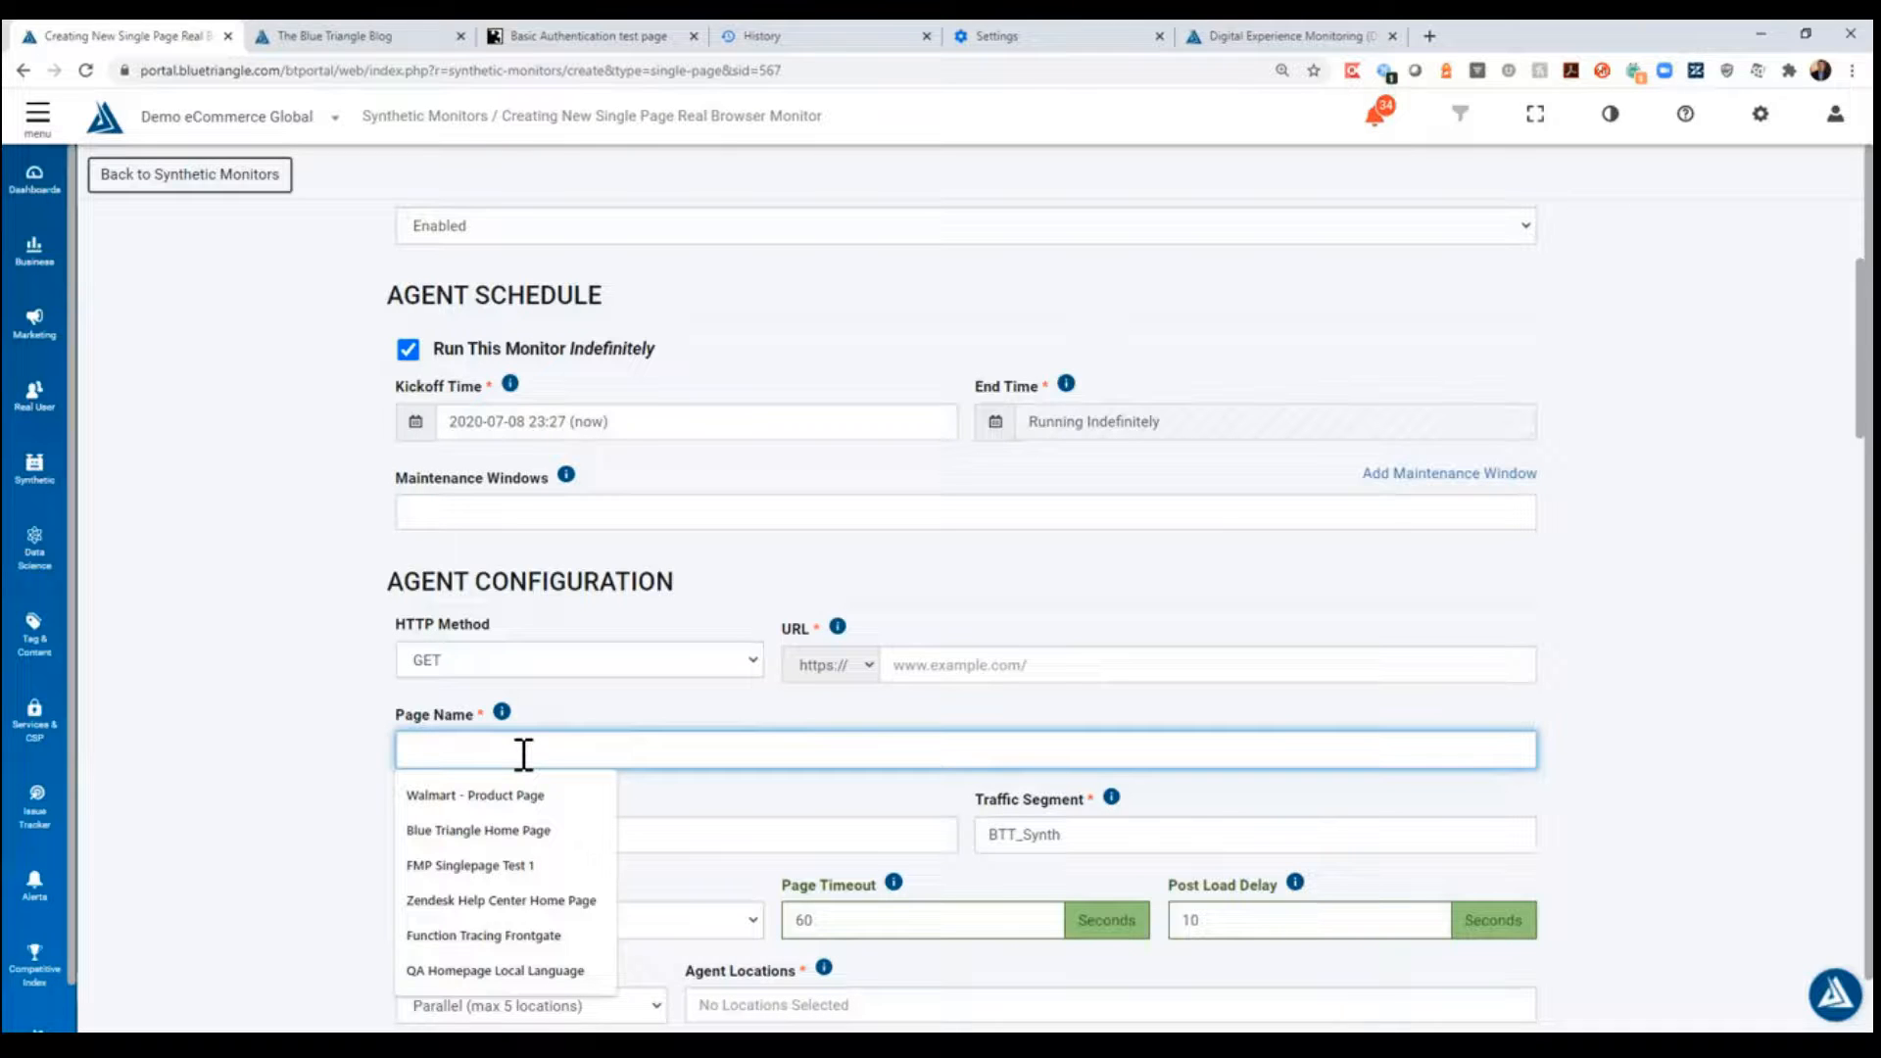
- Replace the monitor name with "Blue Triangle Home Page - Without GA"
{"action": "scroll", "coordinate": [524, 753], "scroll_direction": "up", "scroll_amount": 3}
{"action": "left_click_drag", "start_coordinate": [638, 428], "coordinate": [348, 383]}
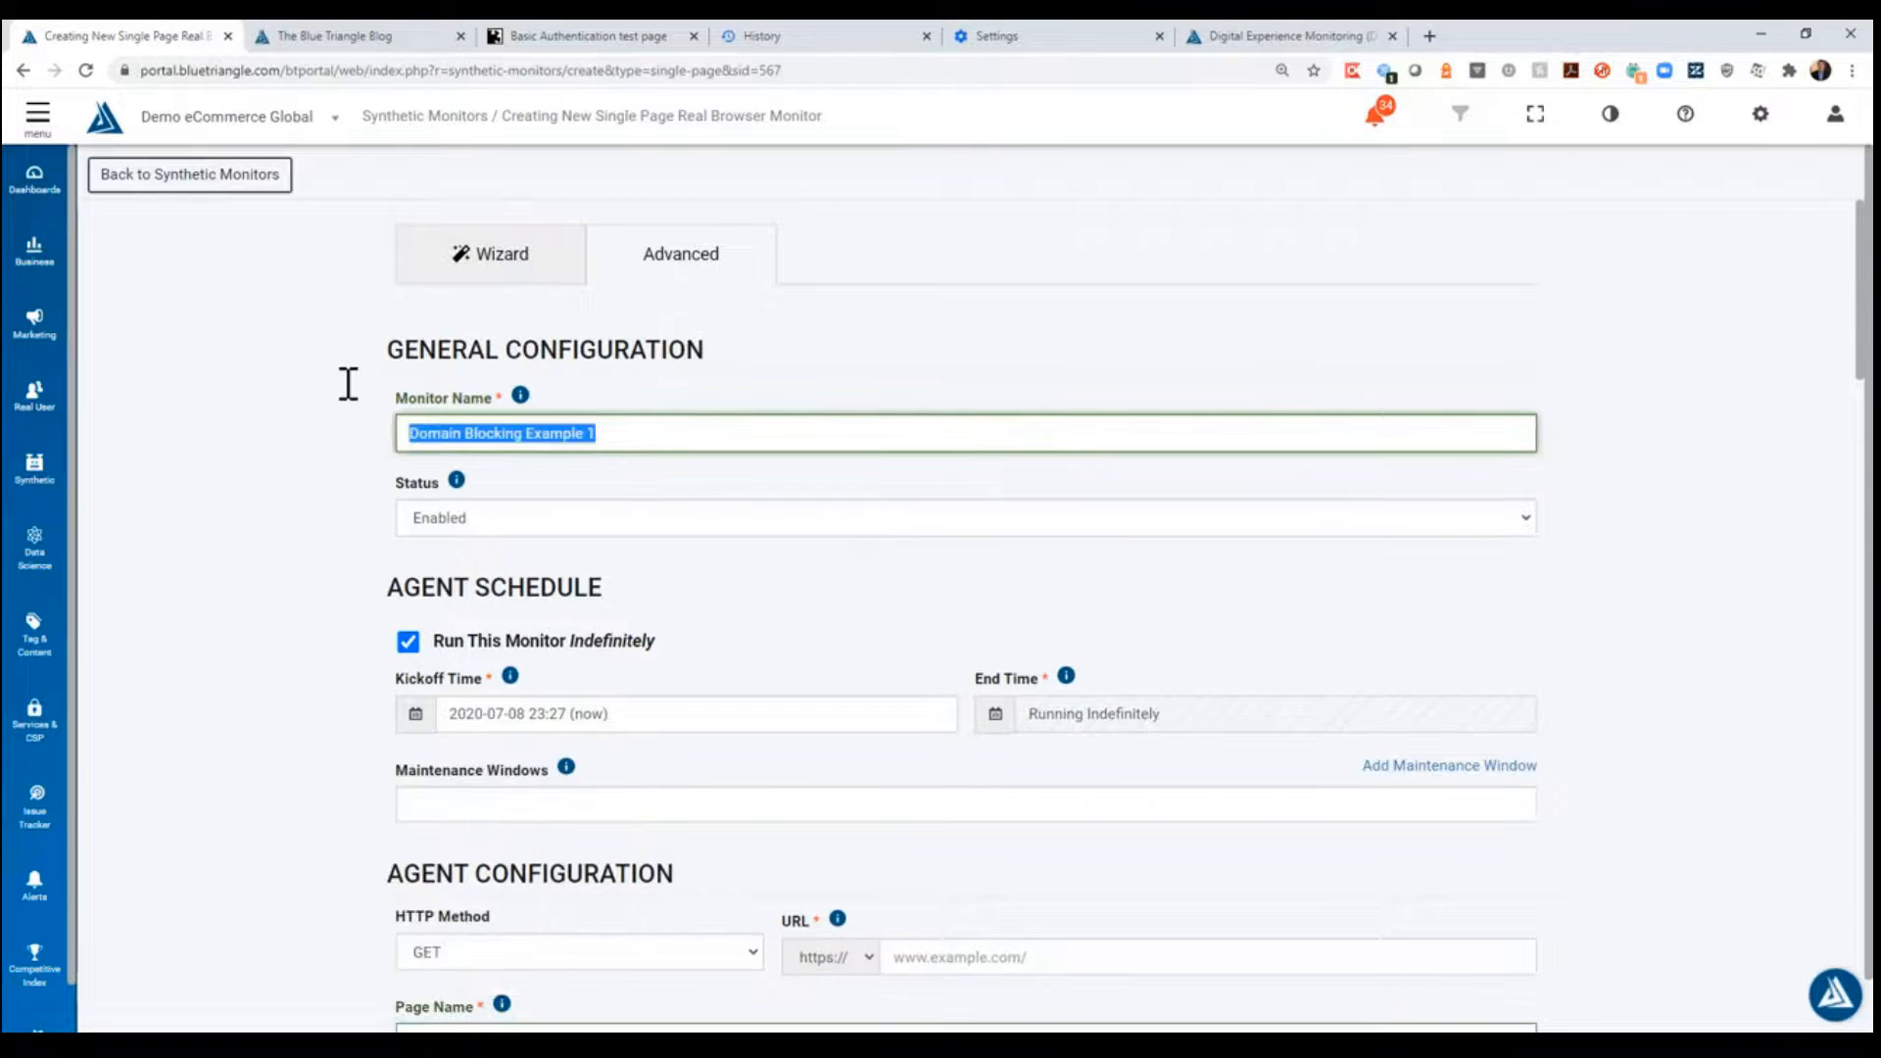
{"action": "type", "text": "Blue Tr"}
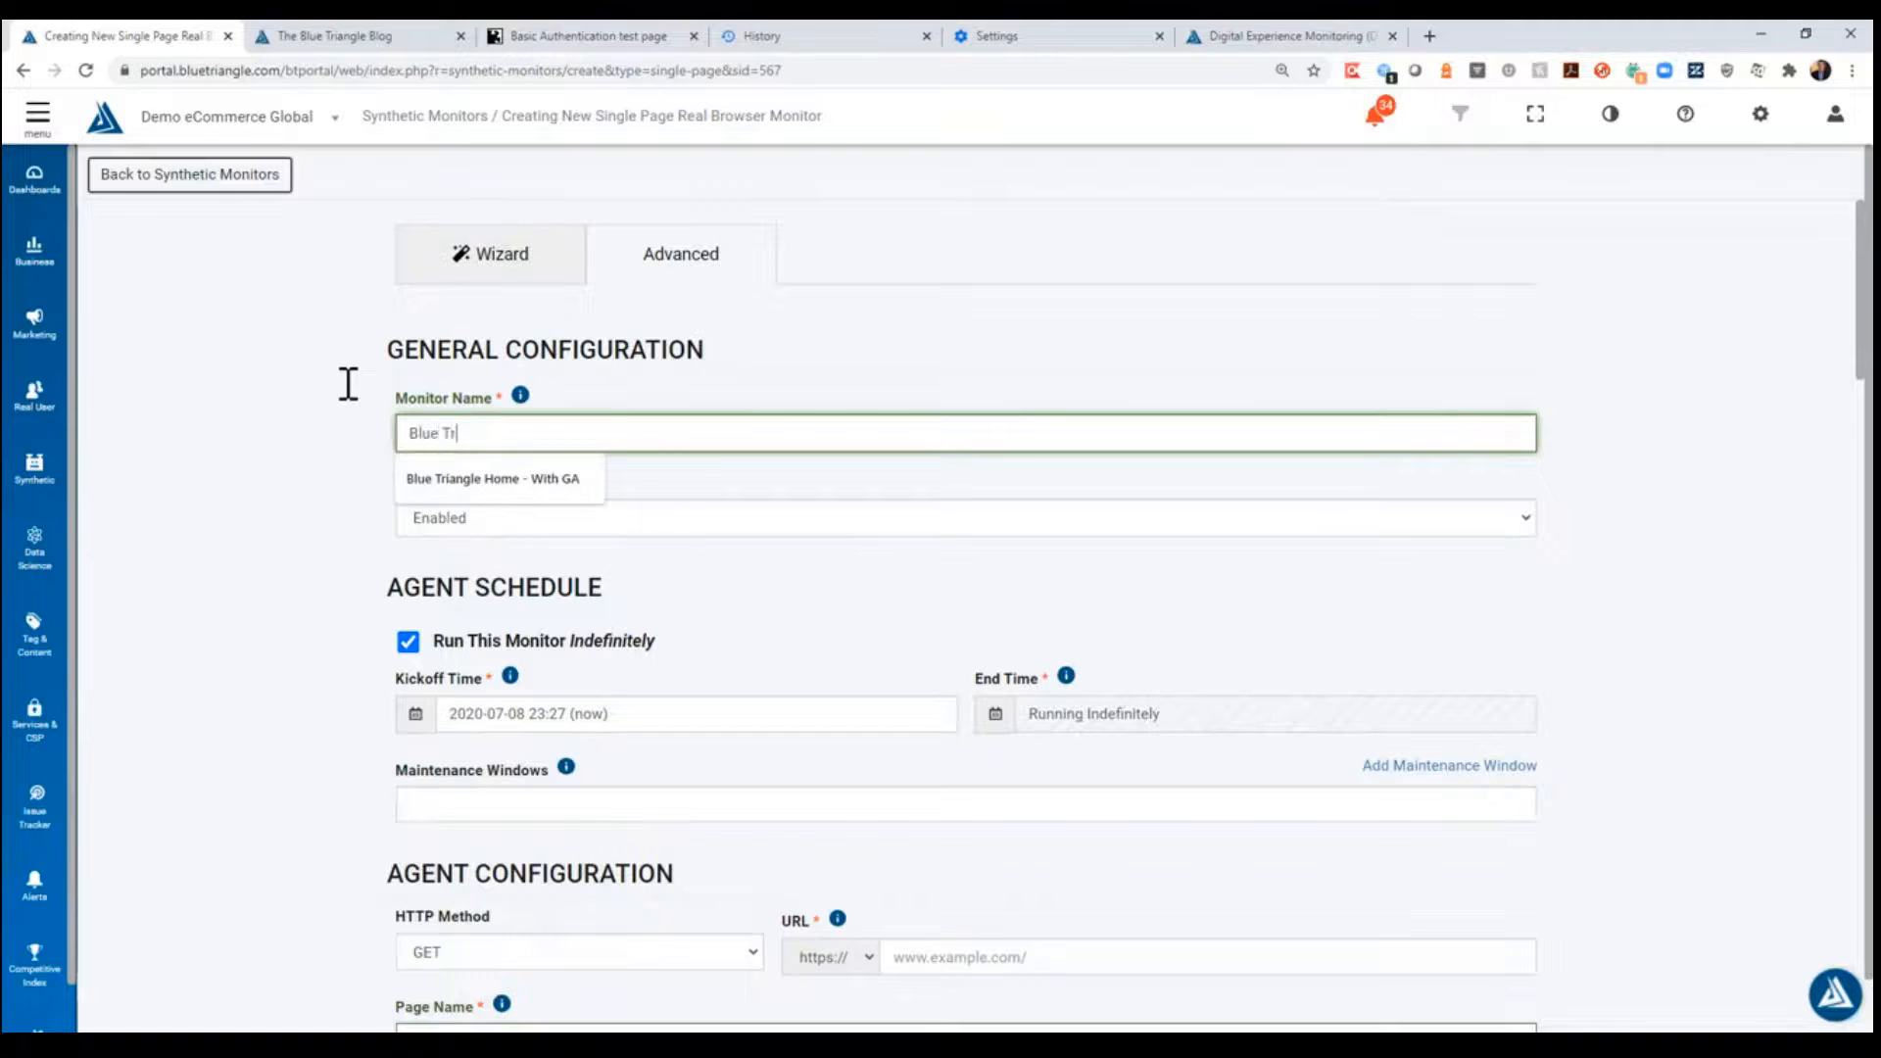
{"action": "type", "text": "iangle Home Page - With"}
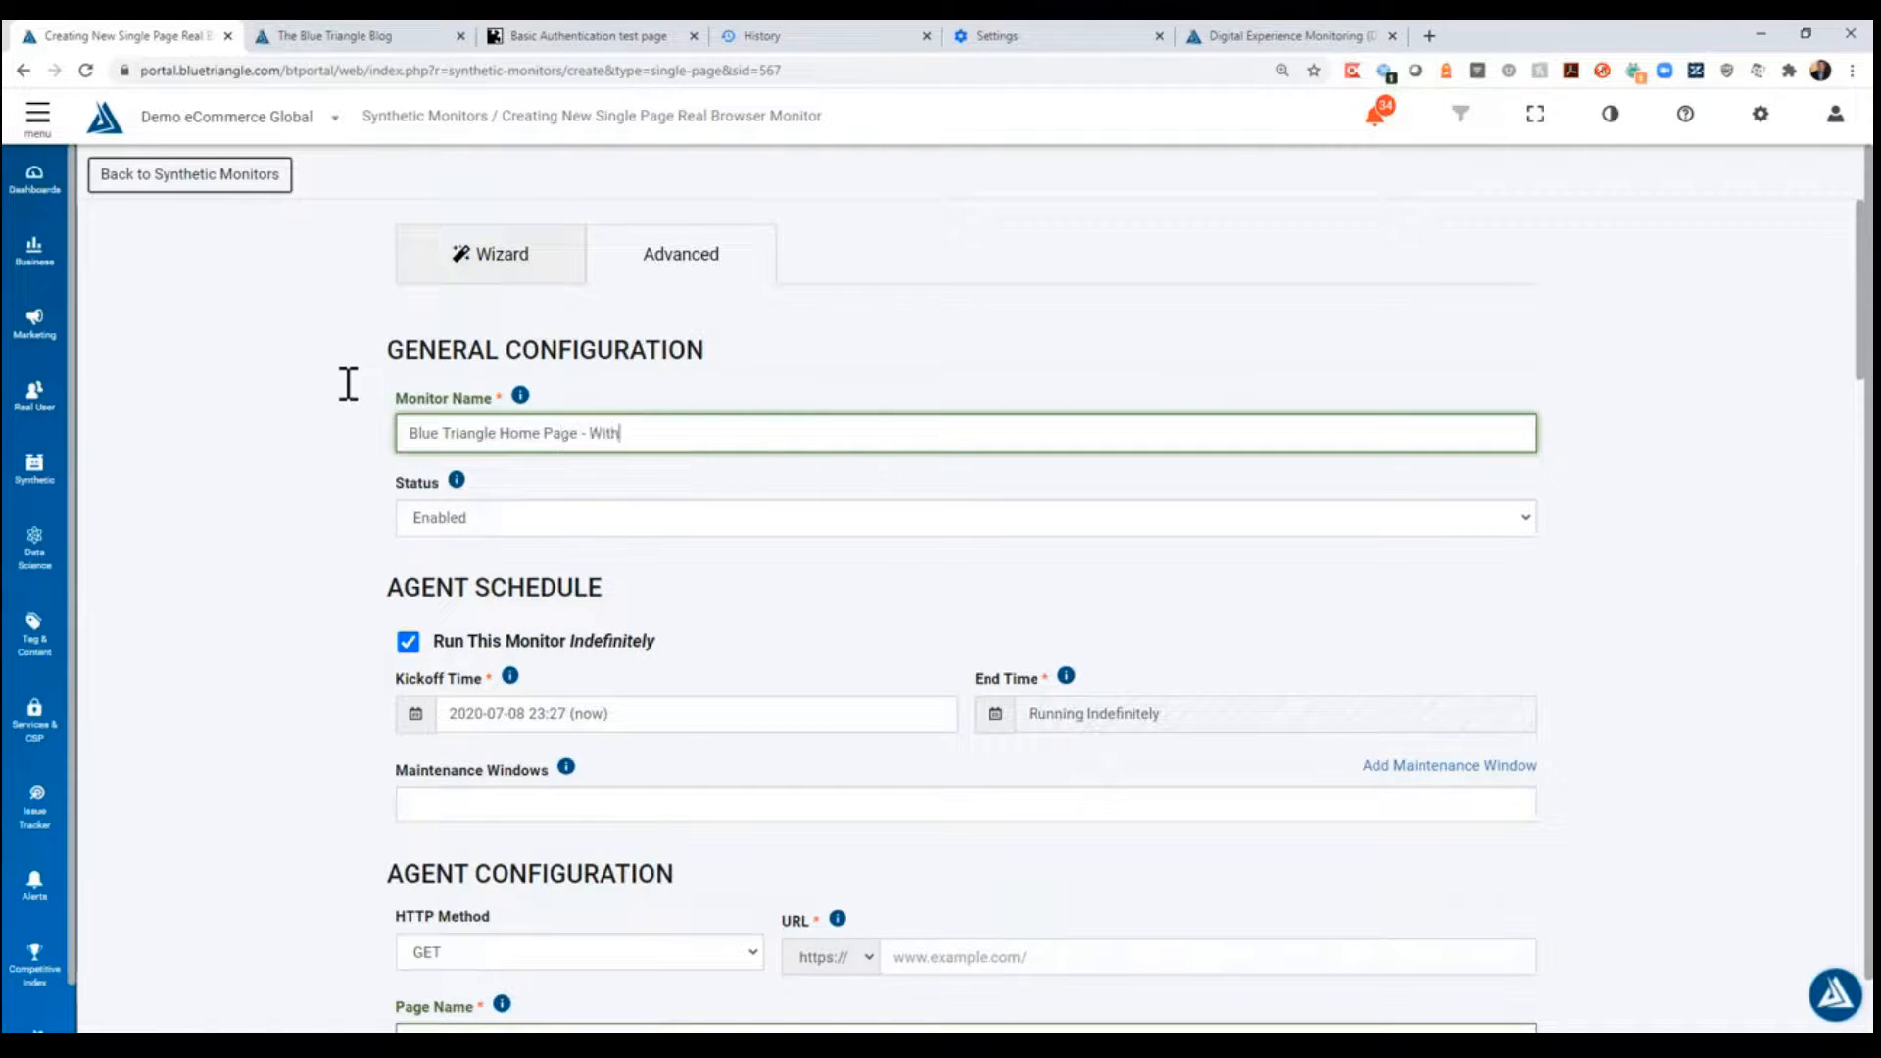
{"action": "type", "text": "out GA"}
- Copy the monitor name "Blue Triangle Home Page - Without GA" into the page name
{"action": "left_click_drag", "start_coordinate": [684, 432], "coordinate": [409, 464]}
{"action": "key", "text": "ctrl+c"}
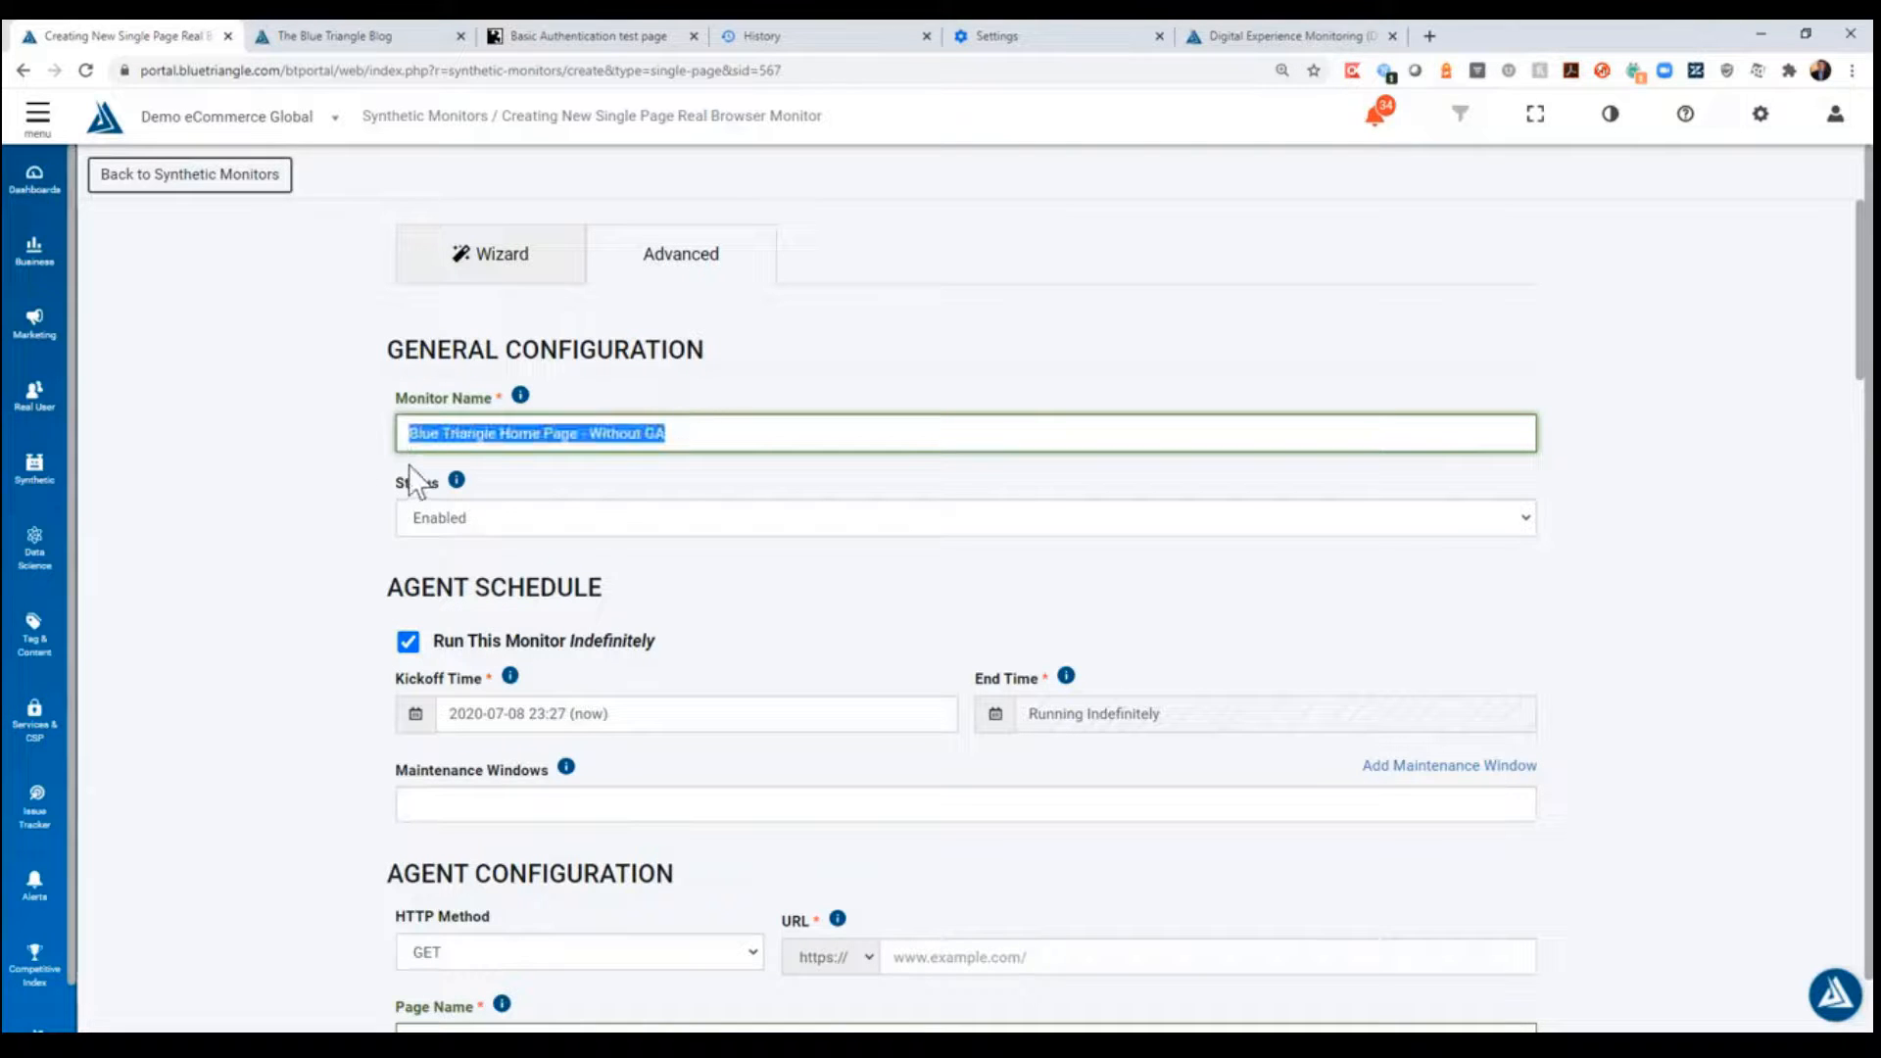
{"action": "scroll", "coordinate": [294, 487], "scroll_direction": "down", "scroll_amount": 4}
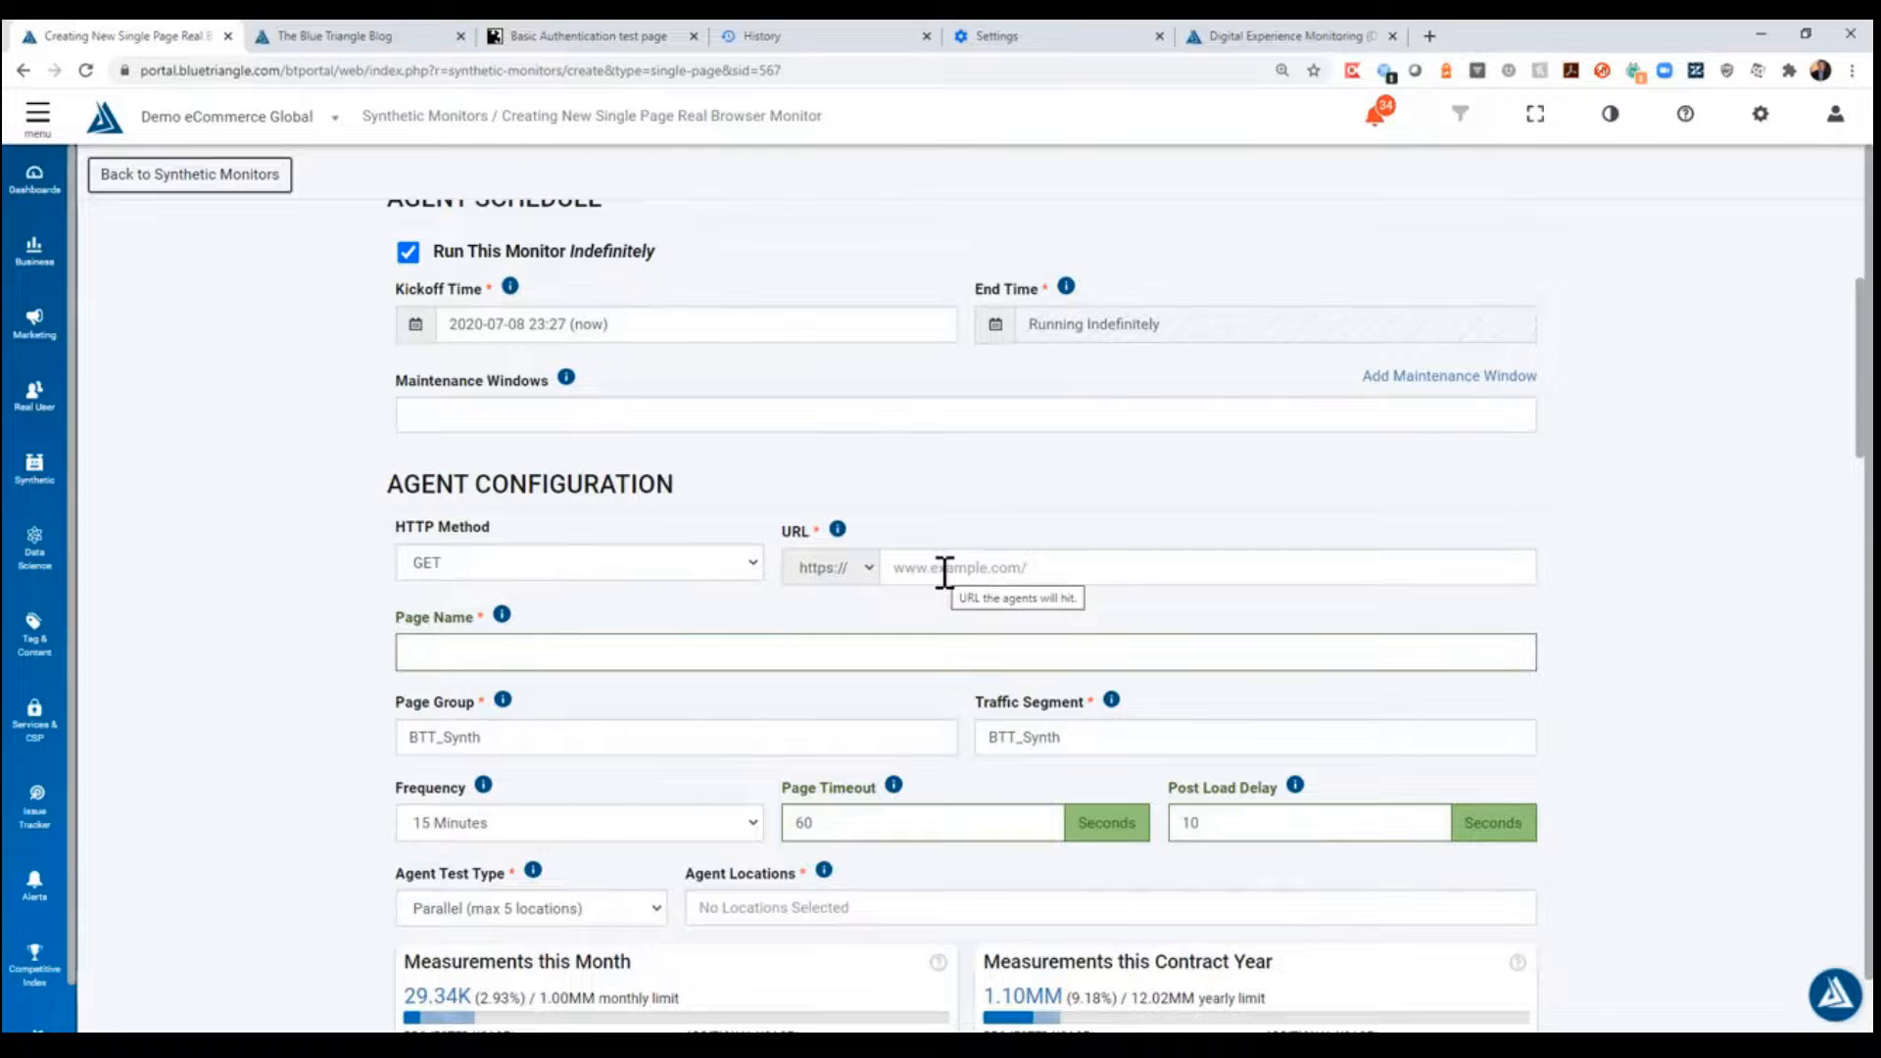
{"action": "left_click", "coordinate": [553, 652]}
{"action": "key", "text": "ctrl+v"}
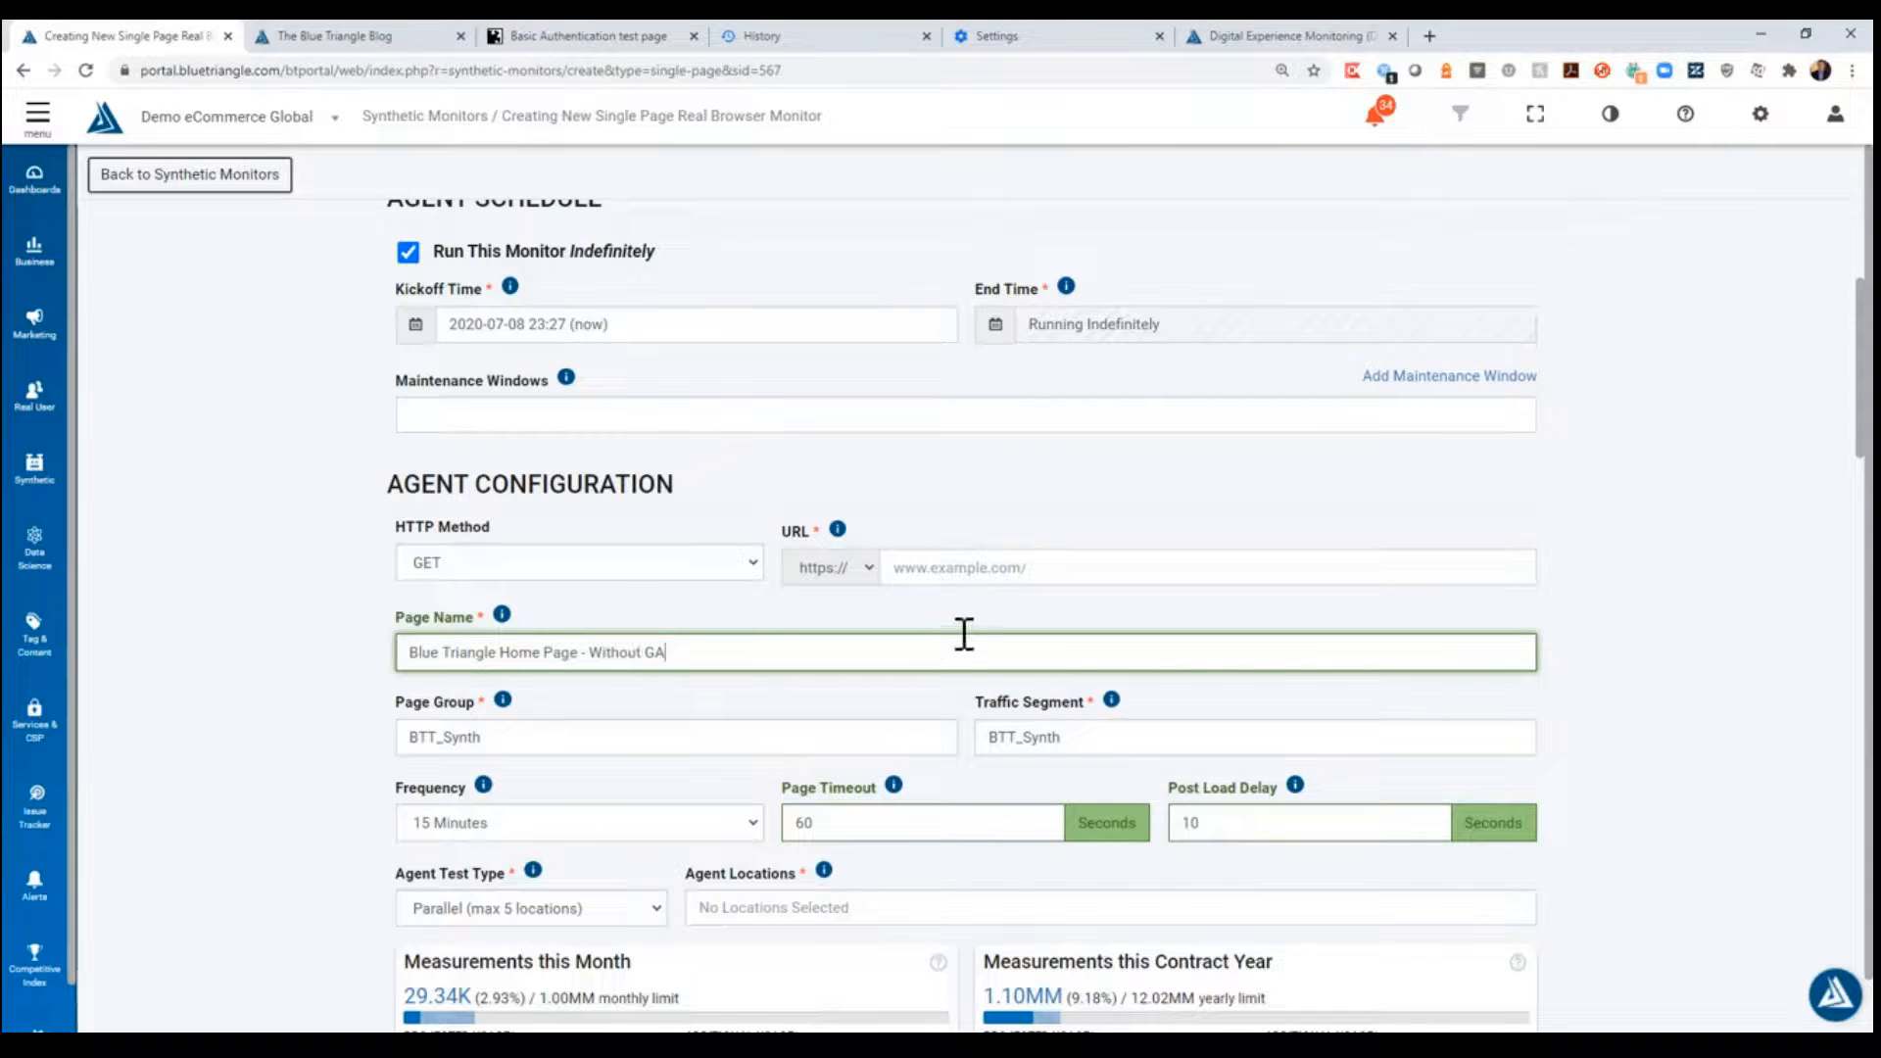
{"action": "left_click", "coordinate": [983, 569]}
{"action": "type", "text": "ww."}
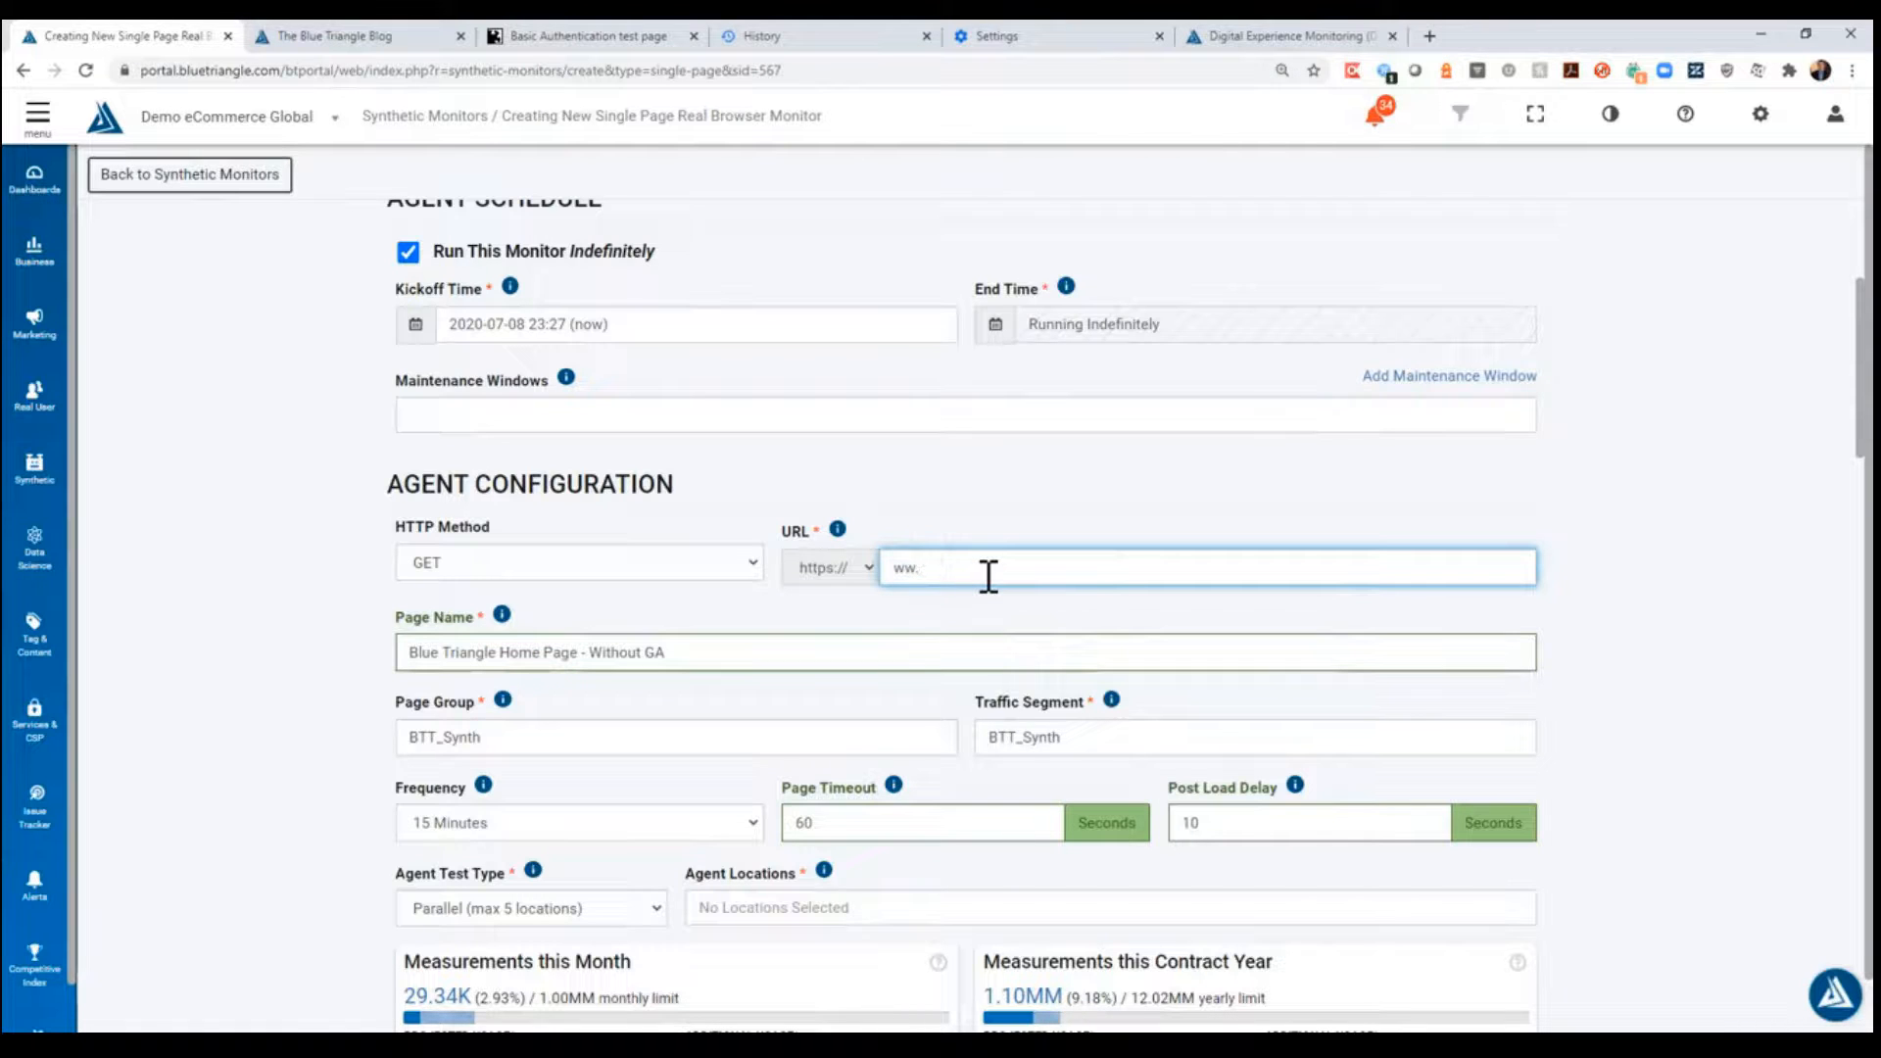
{"action": "type", "text": "blubluetriangle.co"}
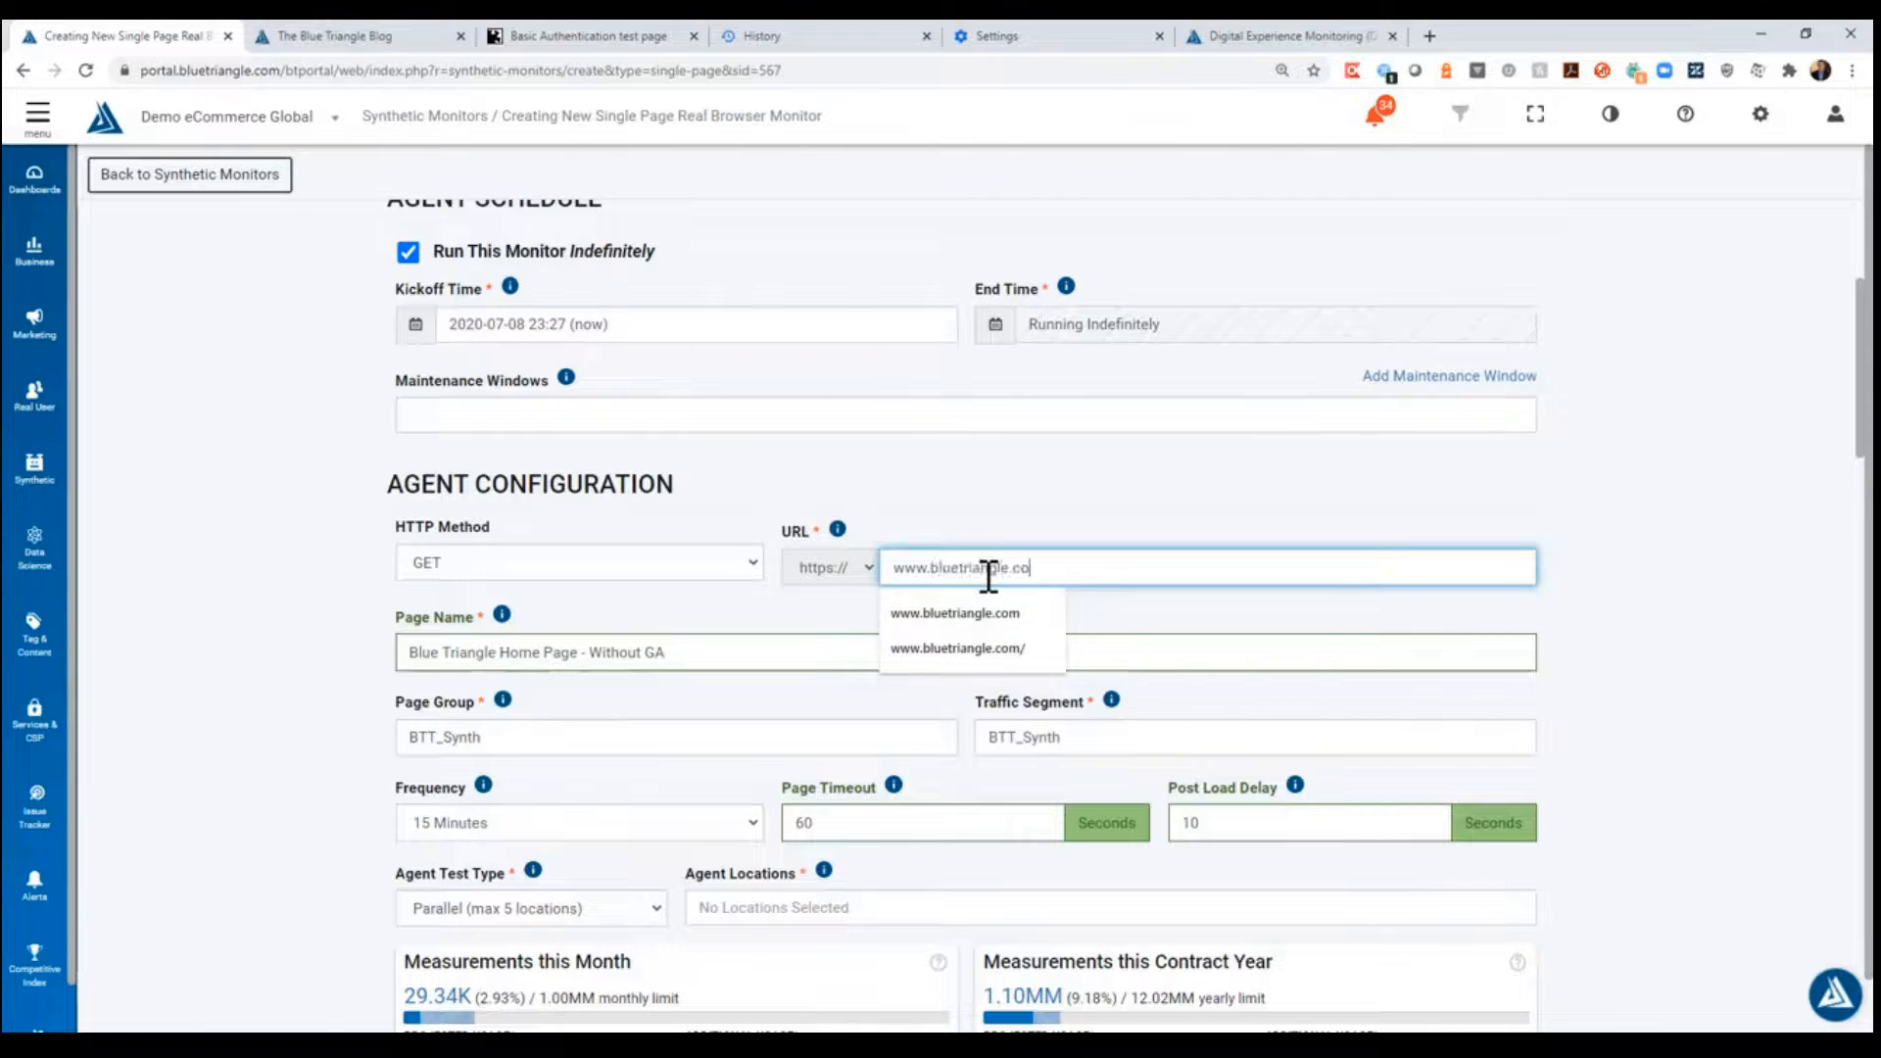
{"action": "type", "text": "m/"}
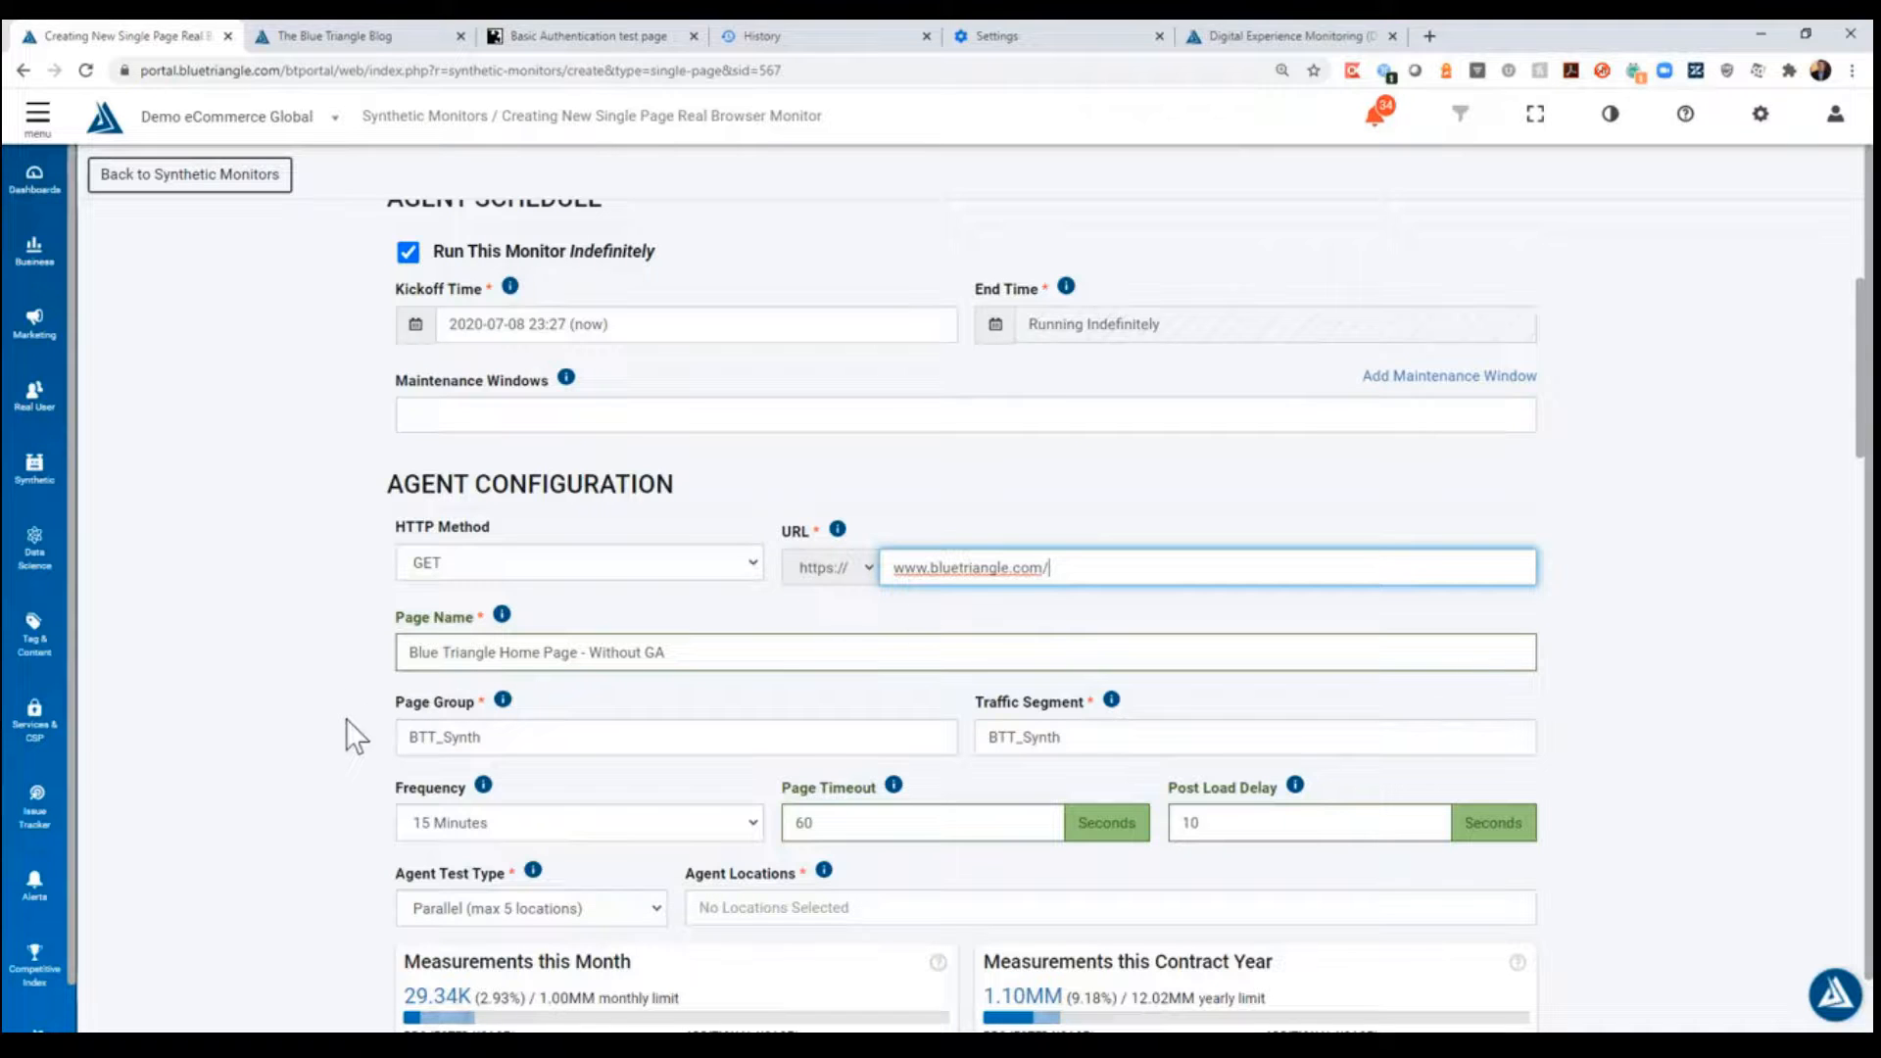
{"action": "left_click", "coordinate": [344, 694]}
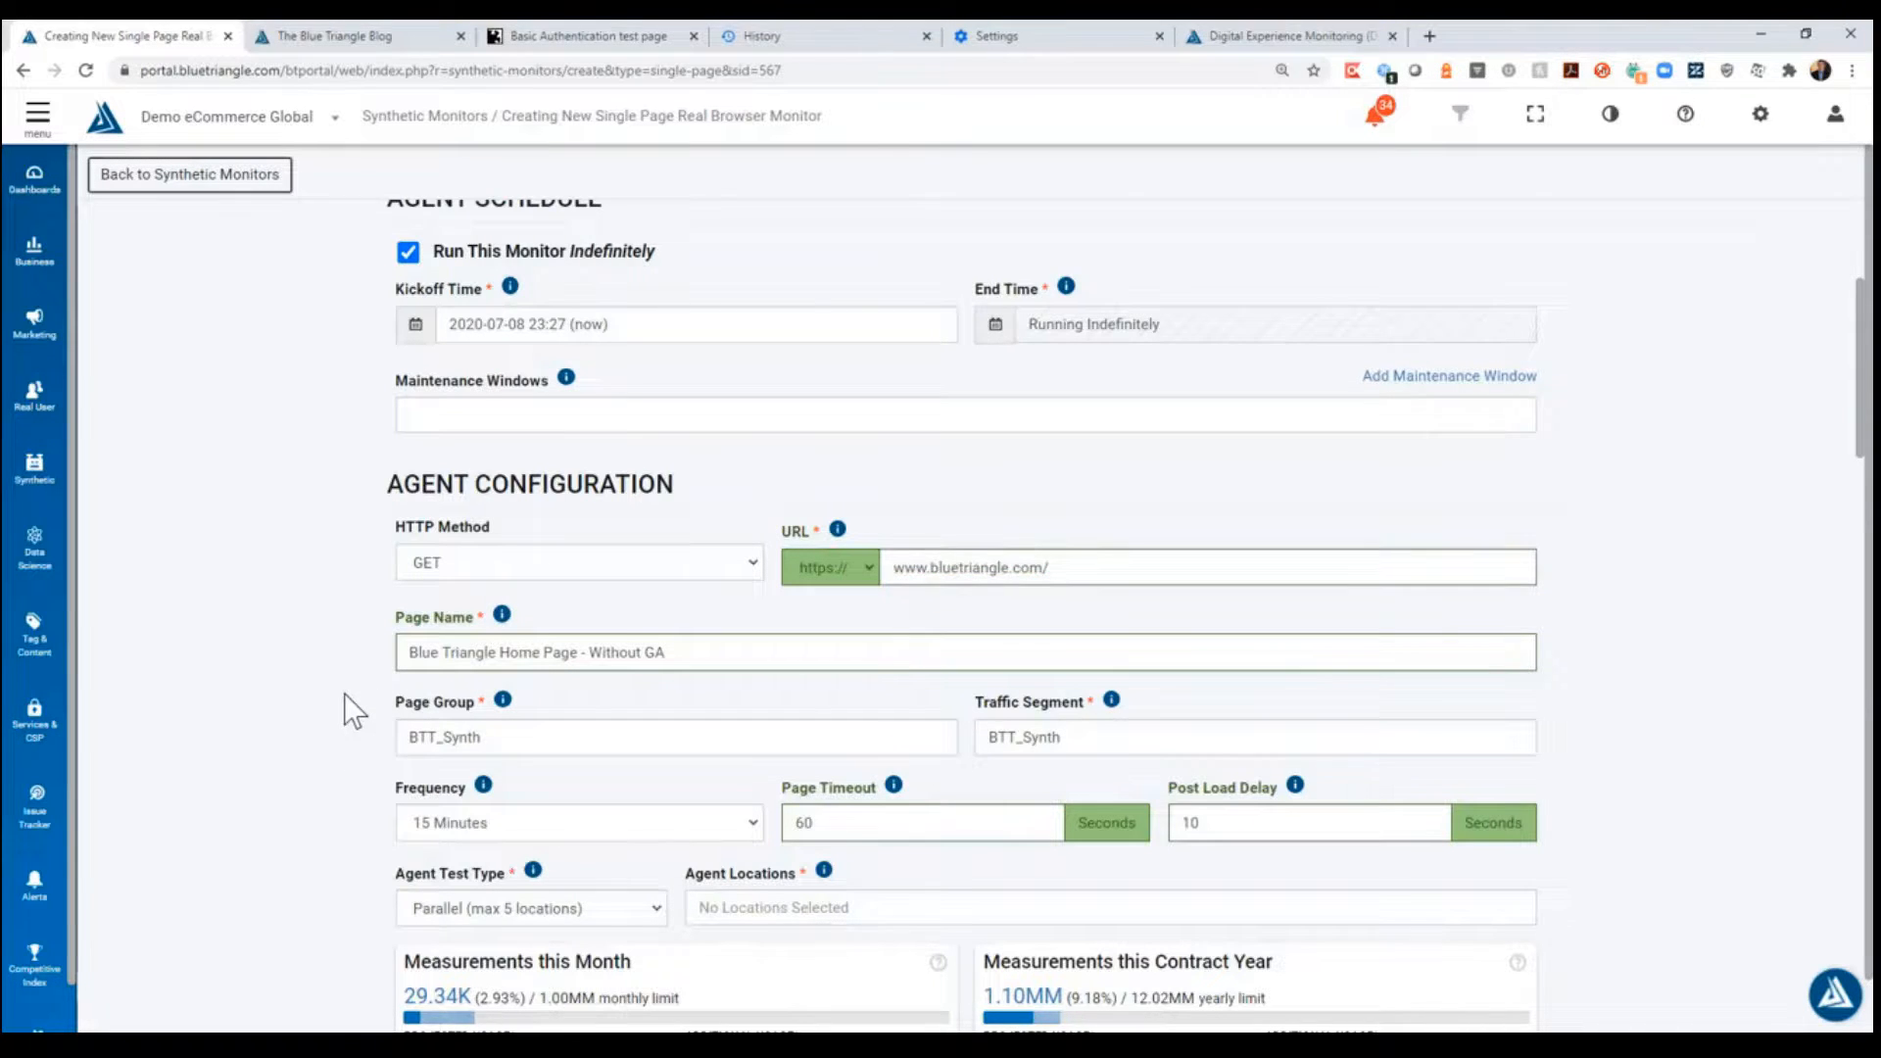
- Select Seattle, WA as the monitor's agent location
{"action": "scroll", "coordinate": [344, 694], "scroll_direction": "down", "scroll_amount": 1}
{"action": "scroll", "coordinate": [317, 680], "scroll_direction": "down", "scroll_amount": 2}
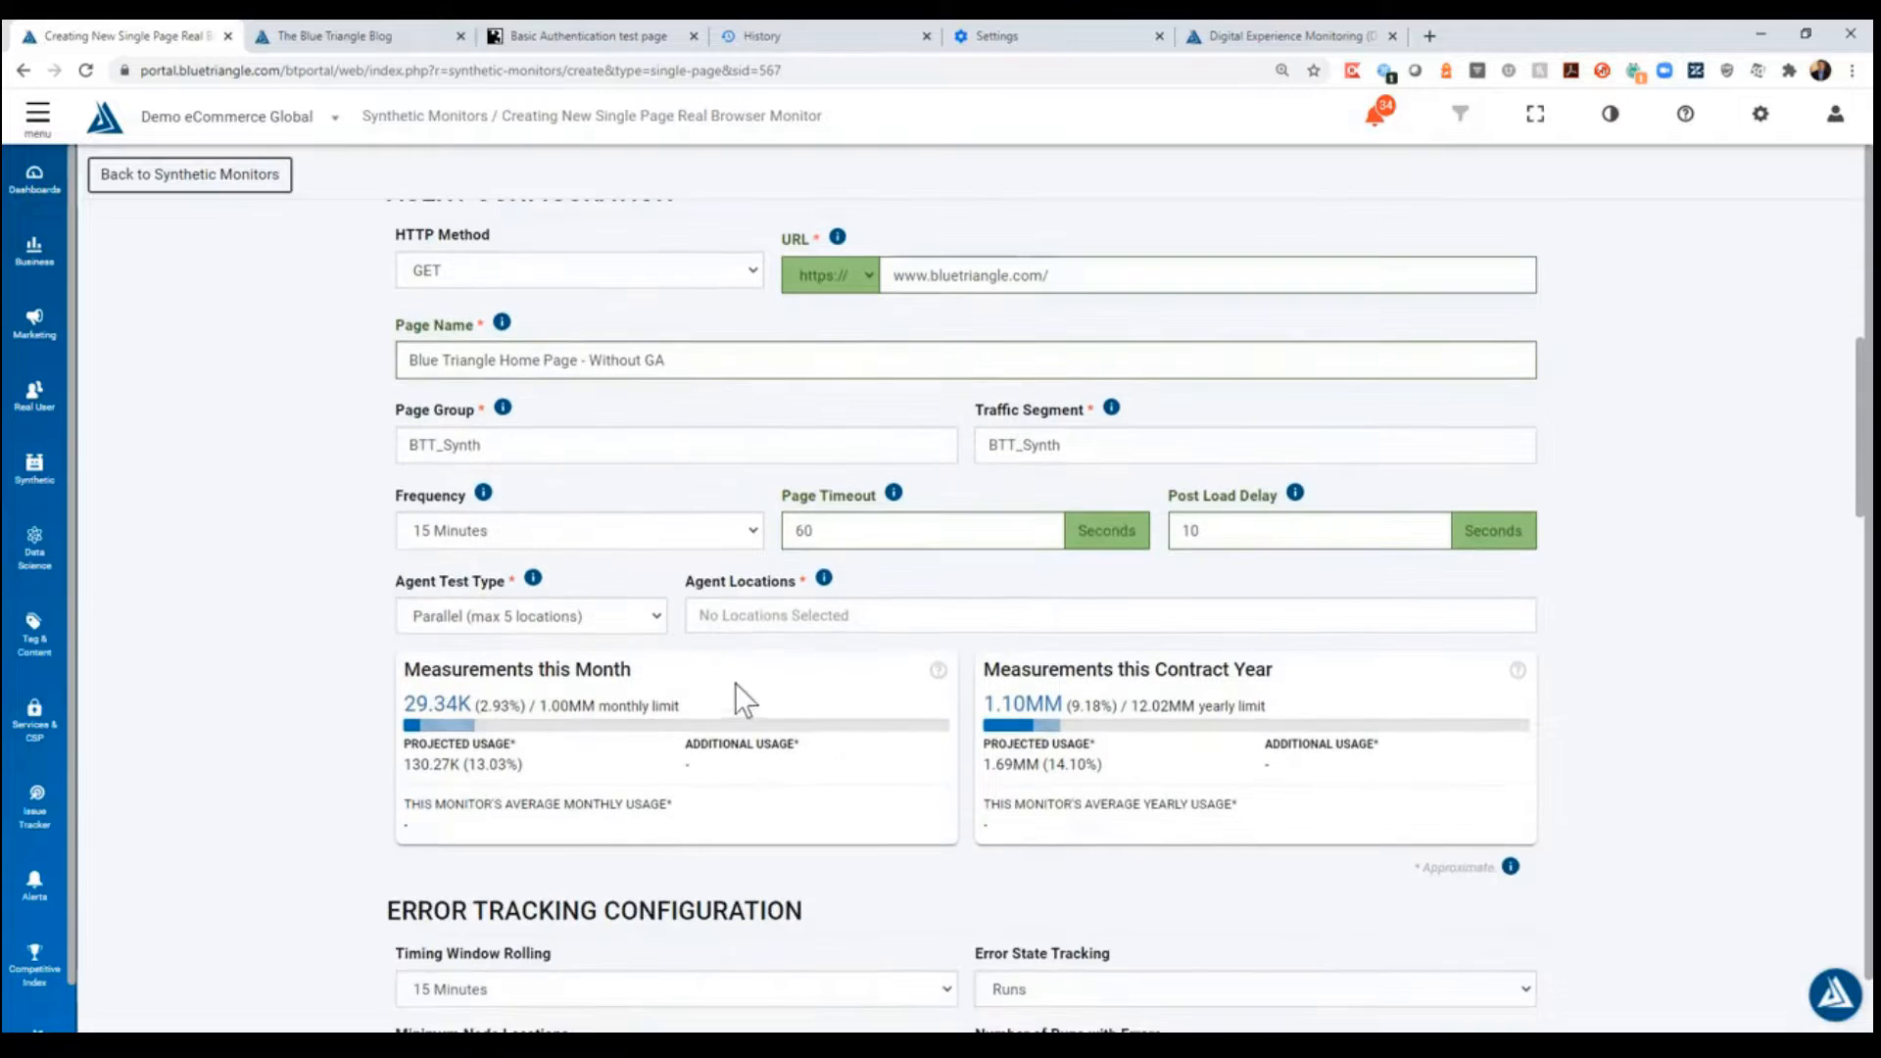
{"action": "left_click", "coordinate": [777, 616]}
{"action": "left_click", "coordinate": [900, 686]}
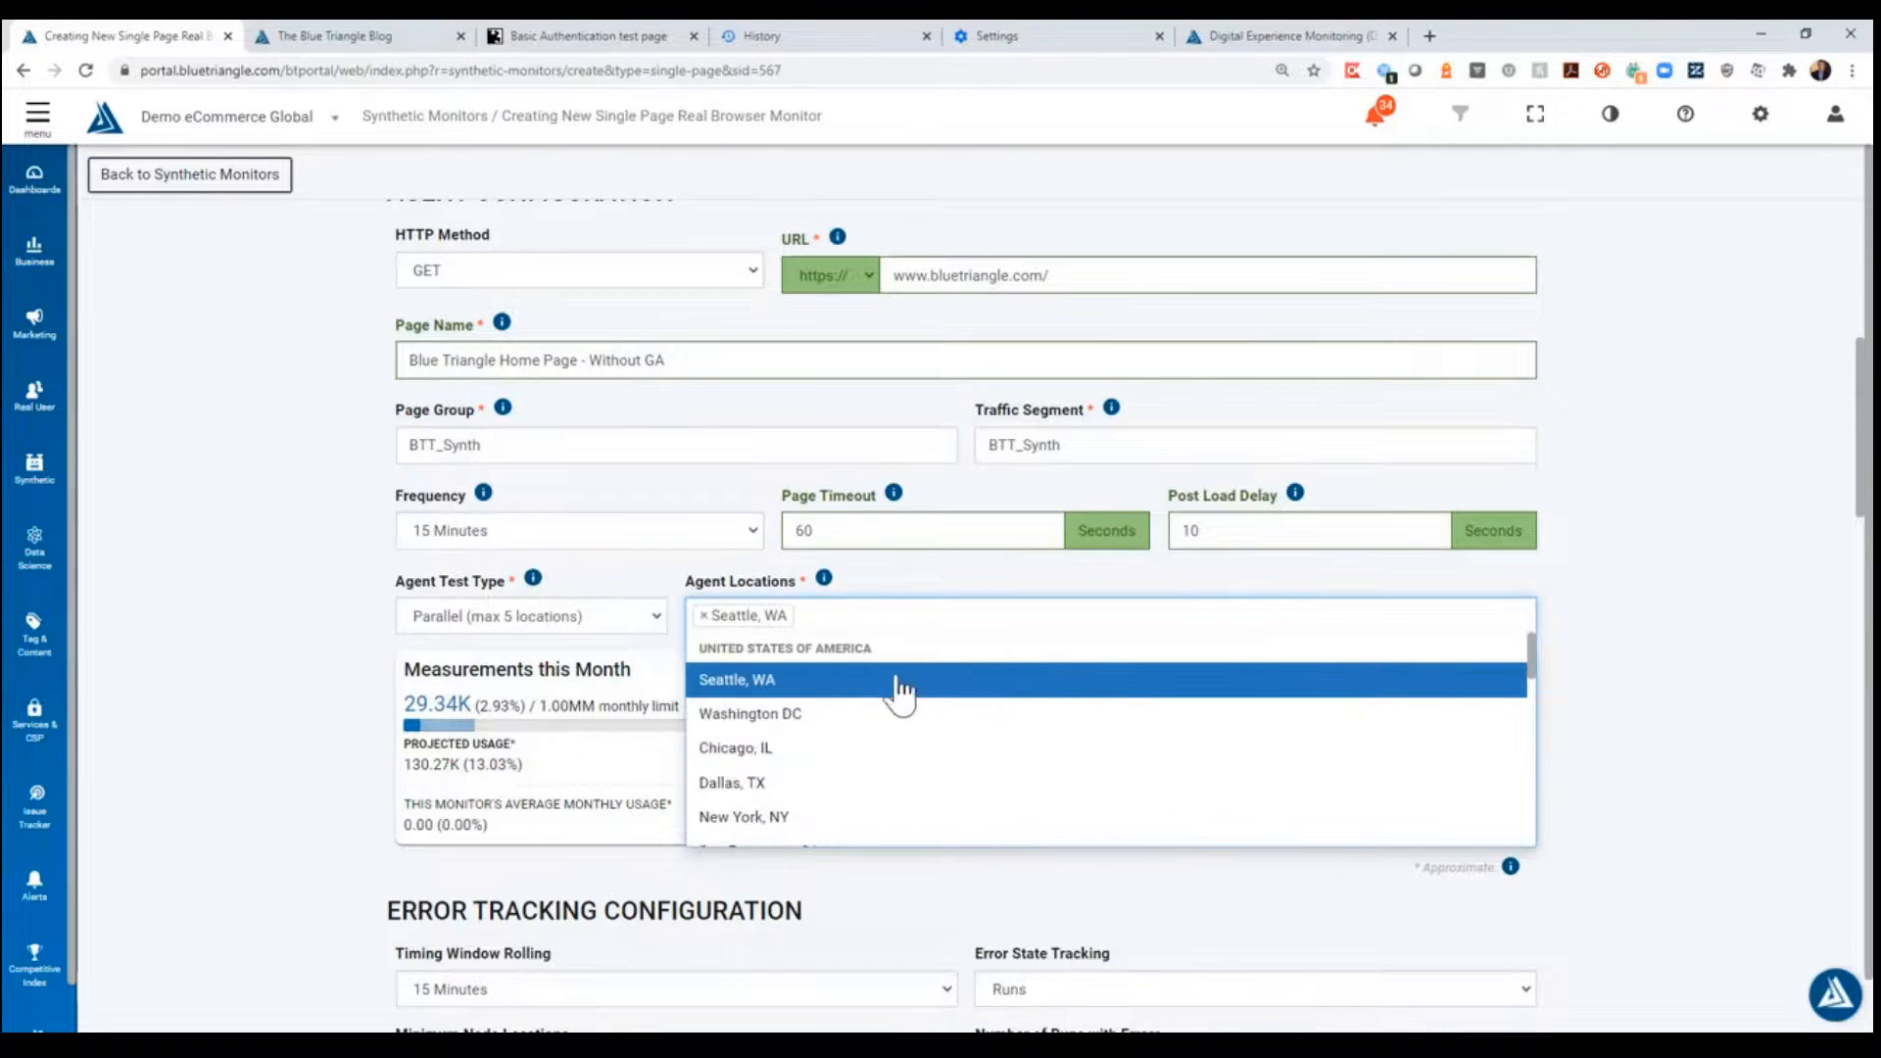
{"action": "left_click", "coordinate": [280, 619]}
- Examine the monitor's error tracking, network emulation and browser configuration settings down to the blacklist filters
{"action": "scroll", "coordinate": [282, 645], "scroll_direction": "down", "scroll_amount": 4}
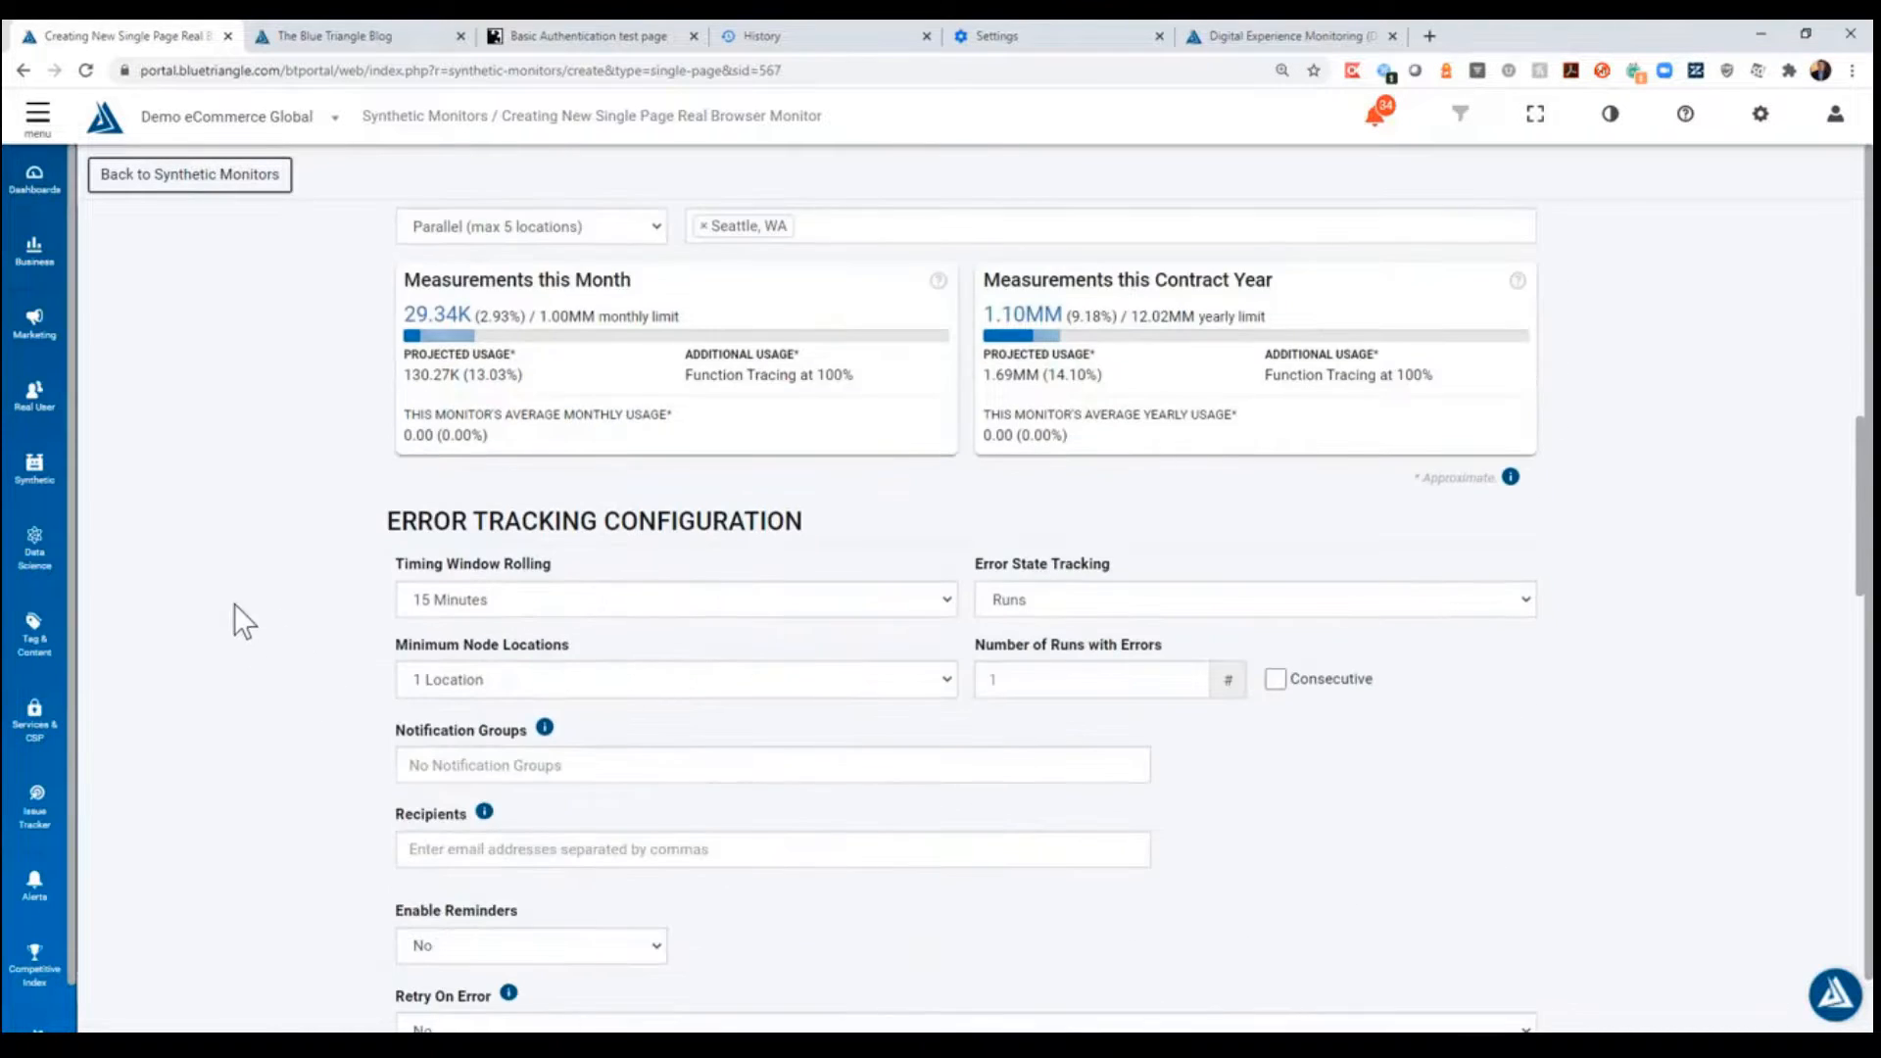
{"action": "scroll", "coordinate": [260, 607], "scroll_direction": "down", "scroll_amount": 3}
{"action": "scroll", "coordinate": [265, 600], "scroll_direction": "down", "scroll_amount": 2}
{"action": "scroll", "coordinate": [265, 588], "scroll_direction": "up", "scroll_amount": 2}
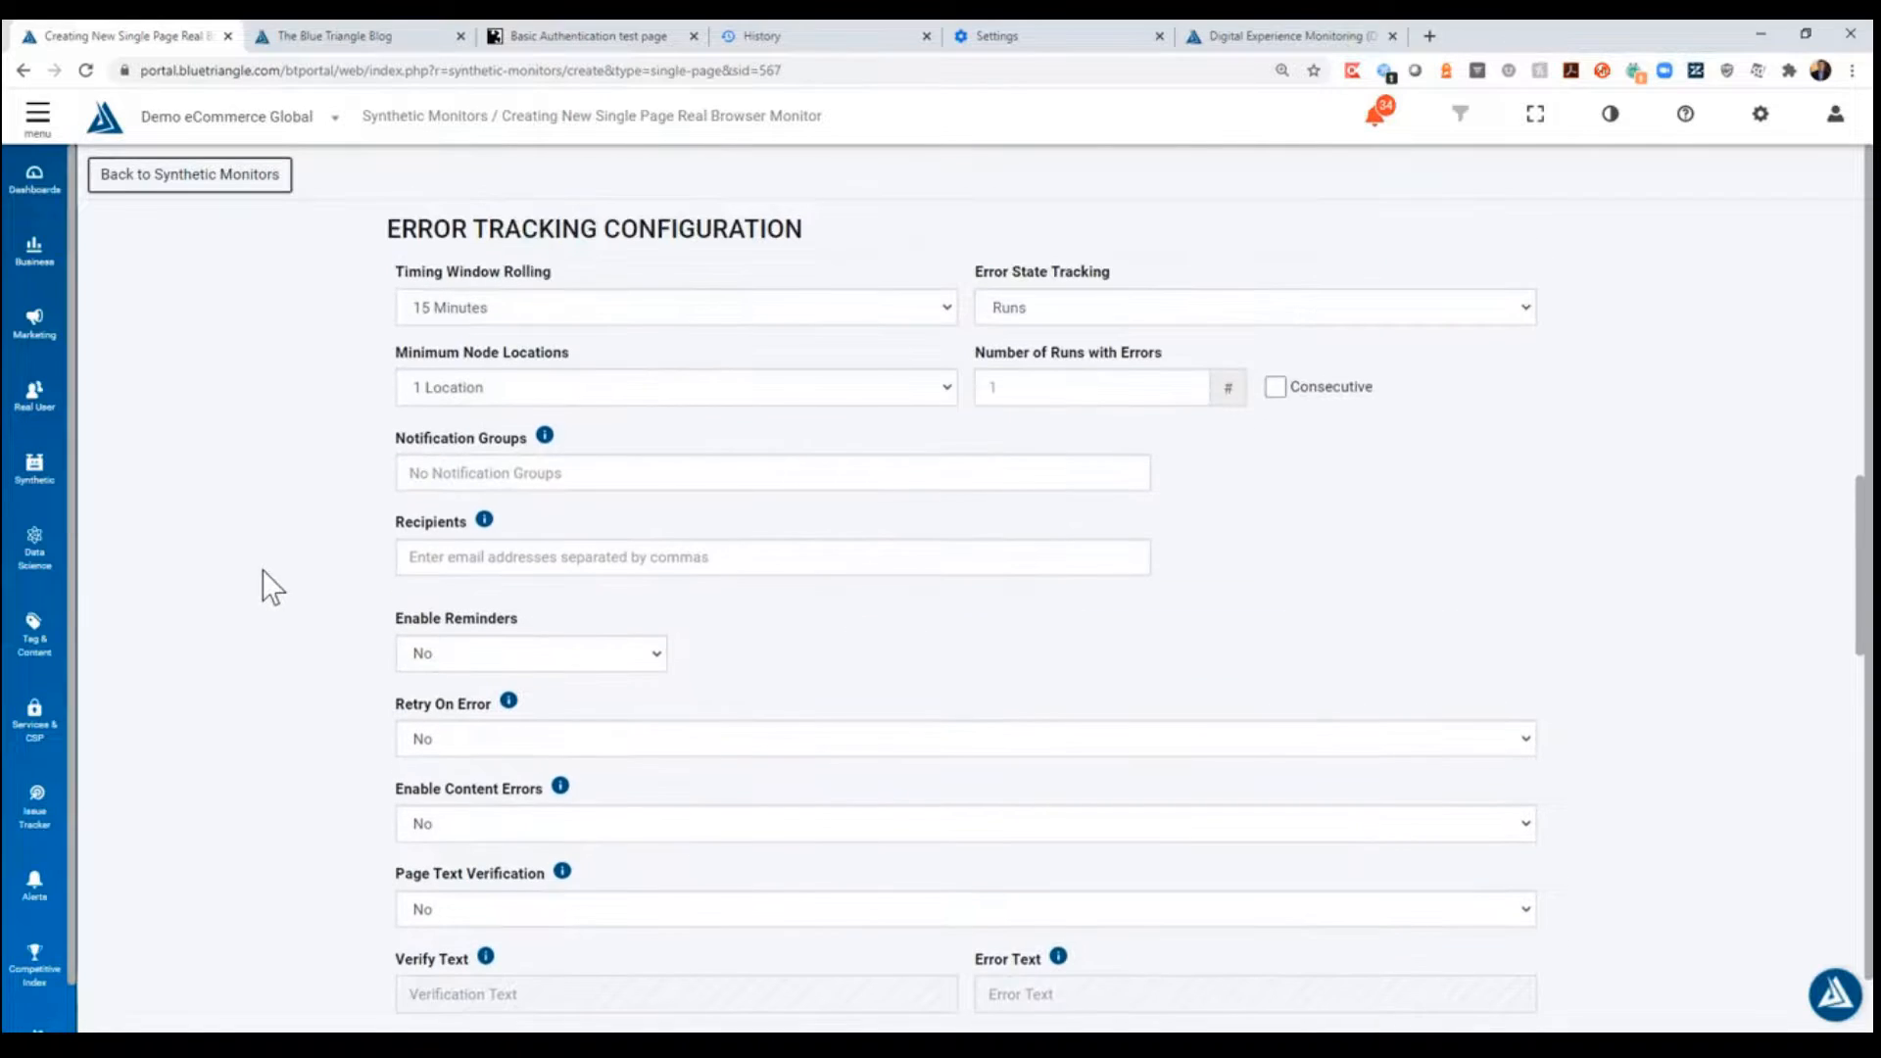
{"action": "scroll", "coordinate": [267, 656], "scroll_direction": "down", "scroll_amount": 3}
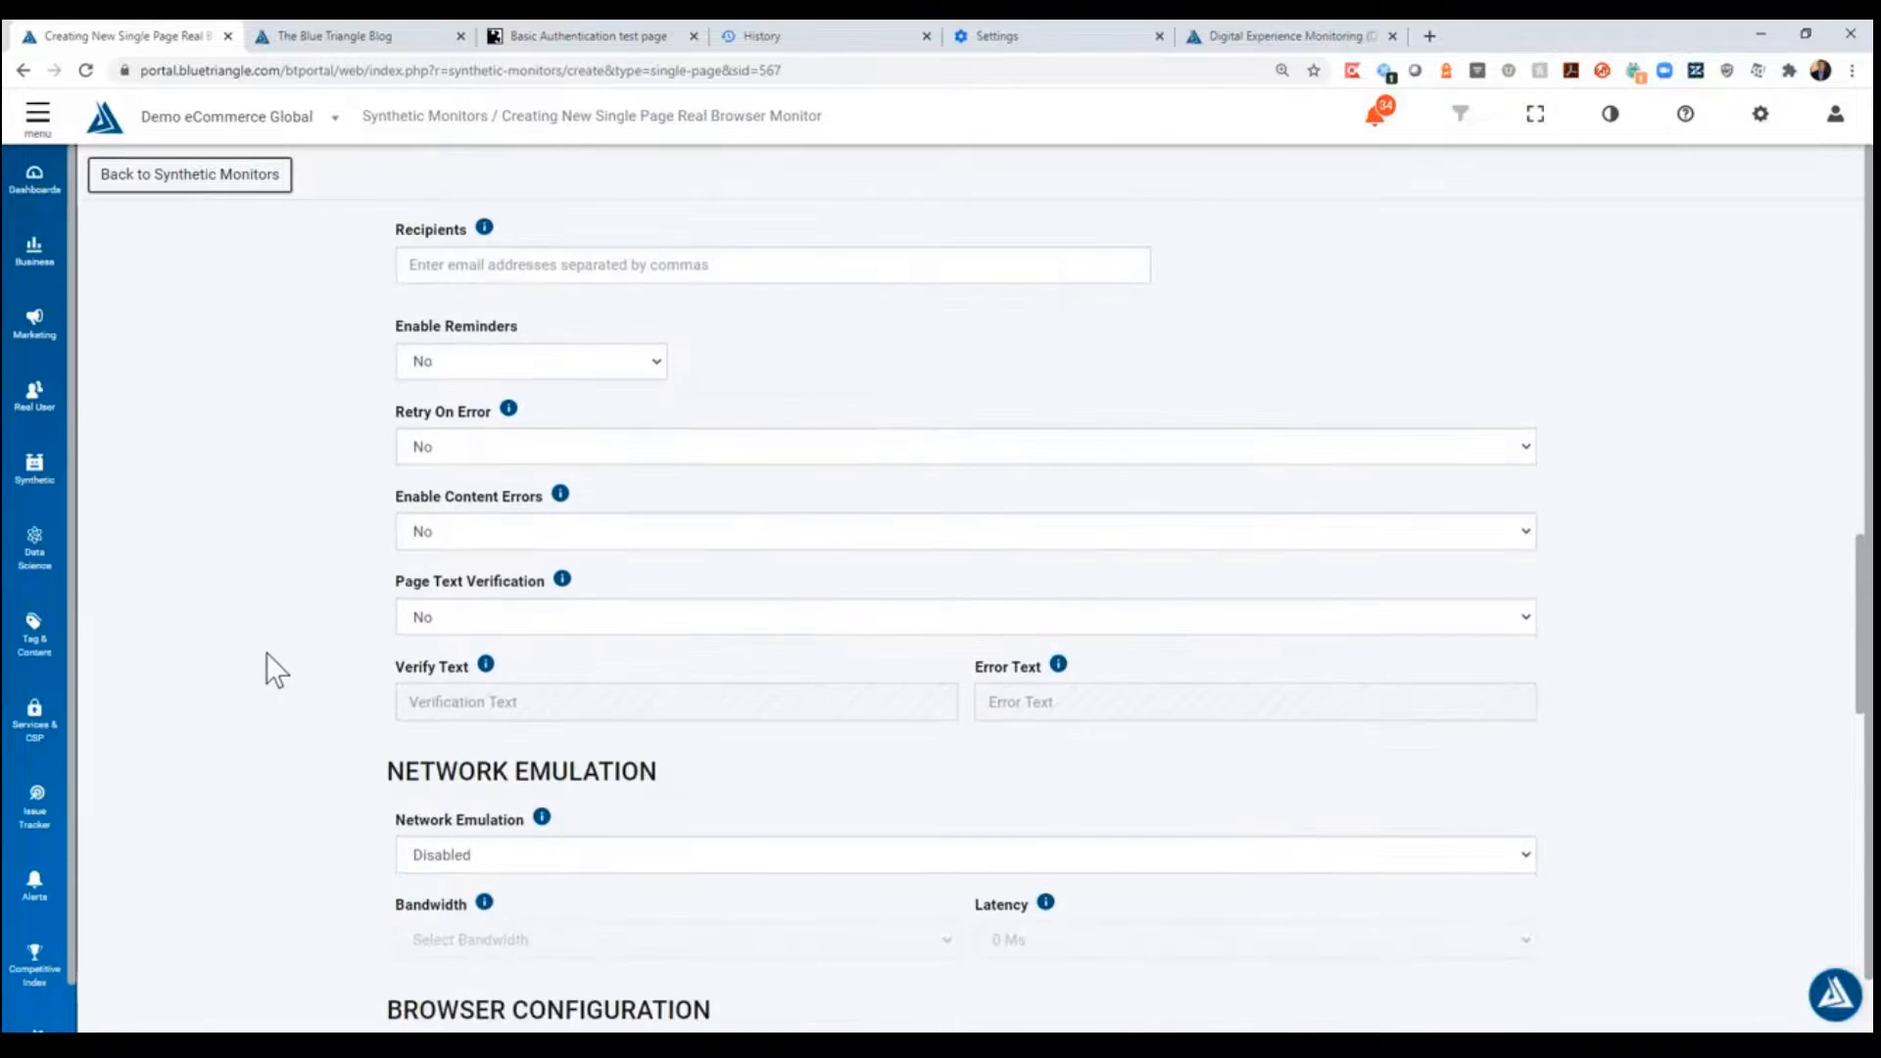
{"action": "scroll", "coordinate": [266, 653], "scroll_direction": "down", "scroll_amount": 5}
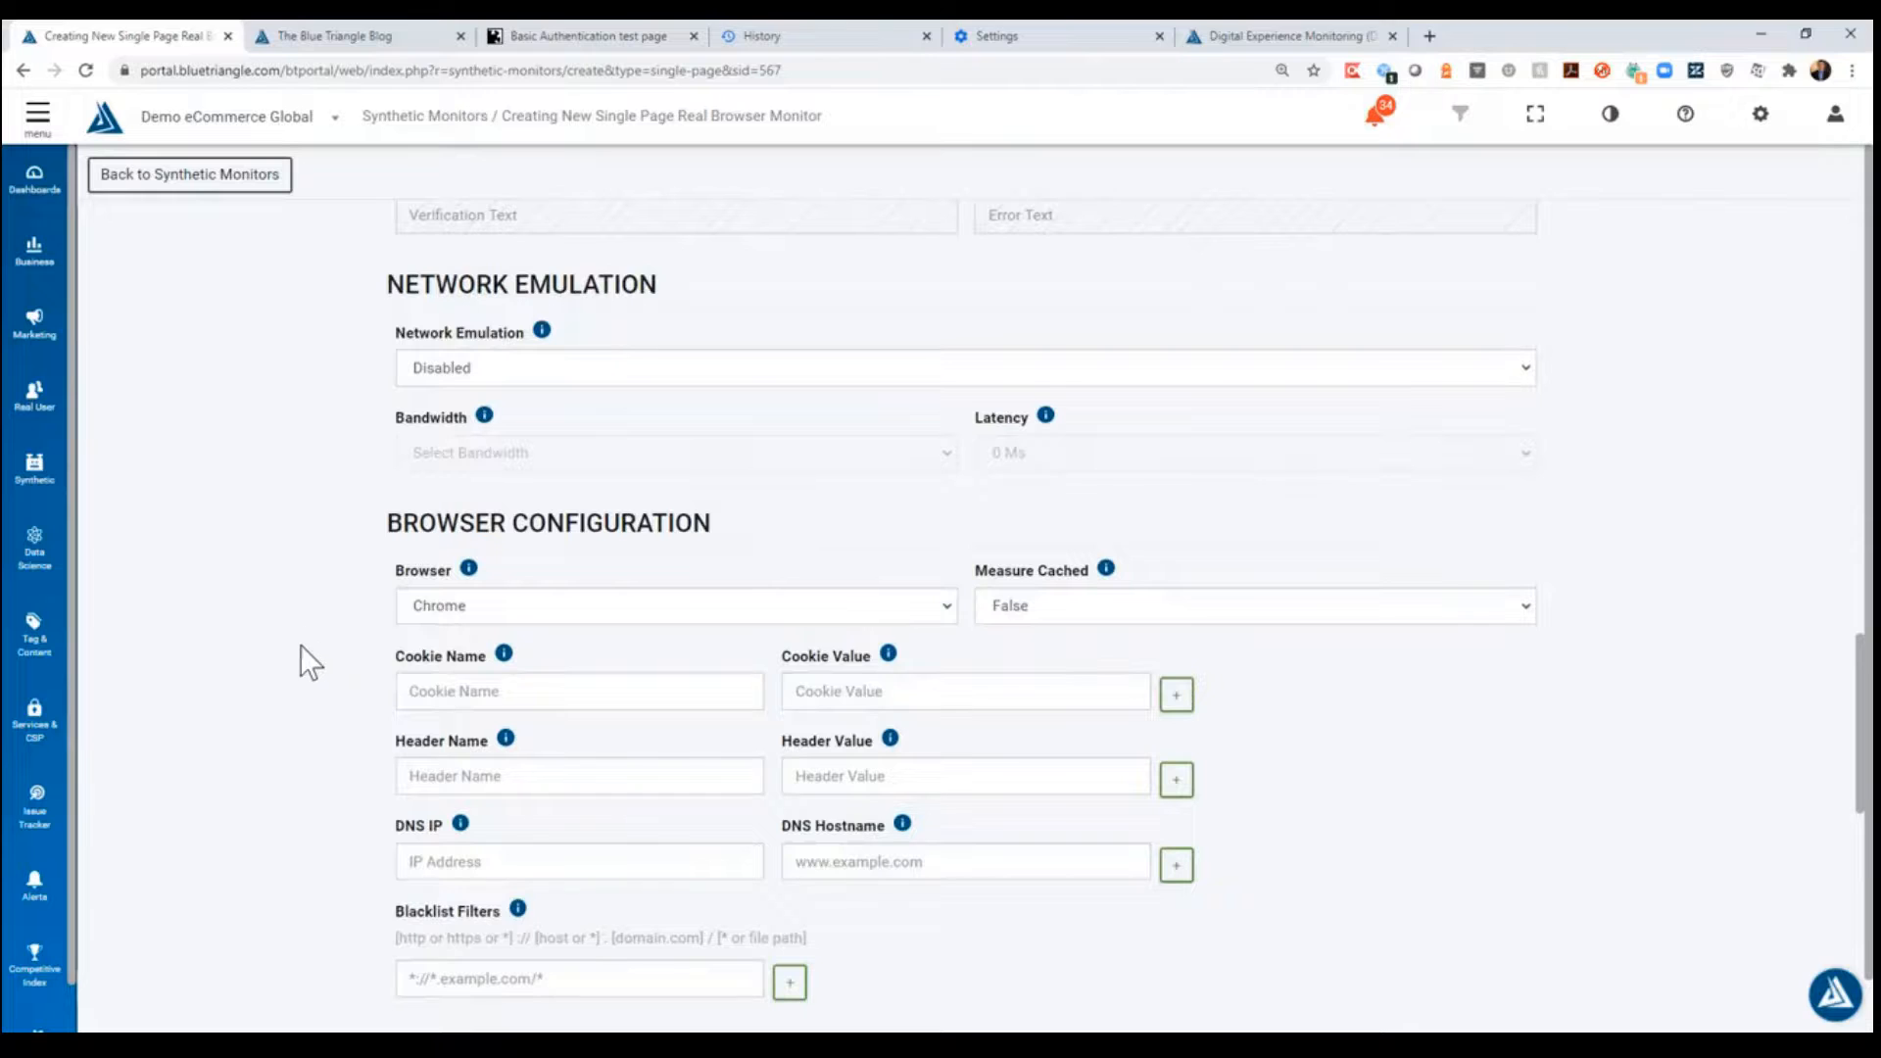
{"action": "scroll", "coordinate": [357, 541], "scroll_direction": "down", "scroll_amount": 2}
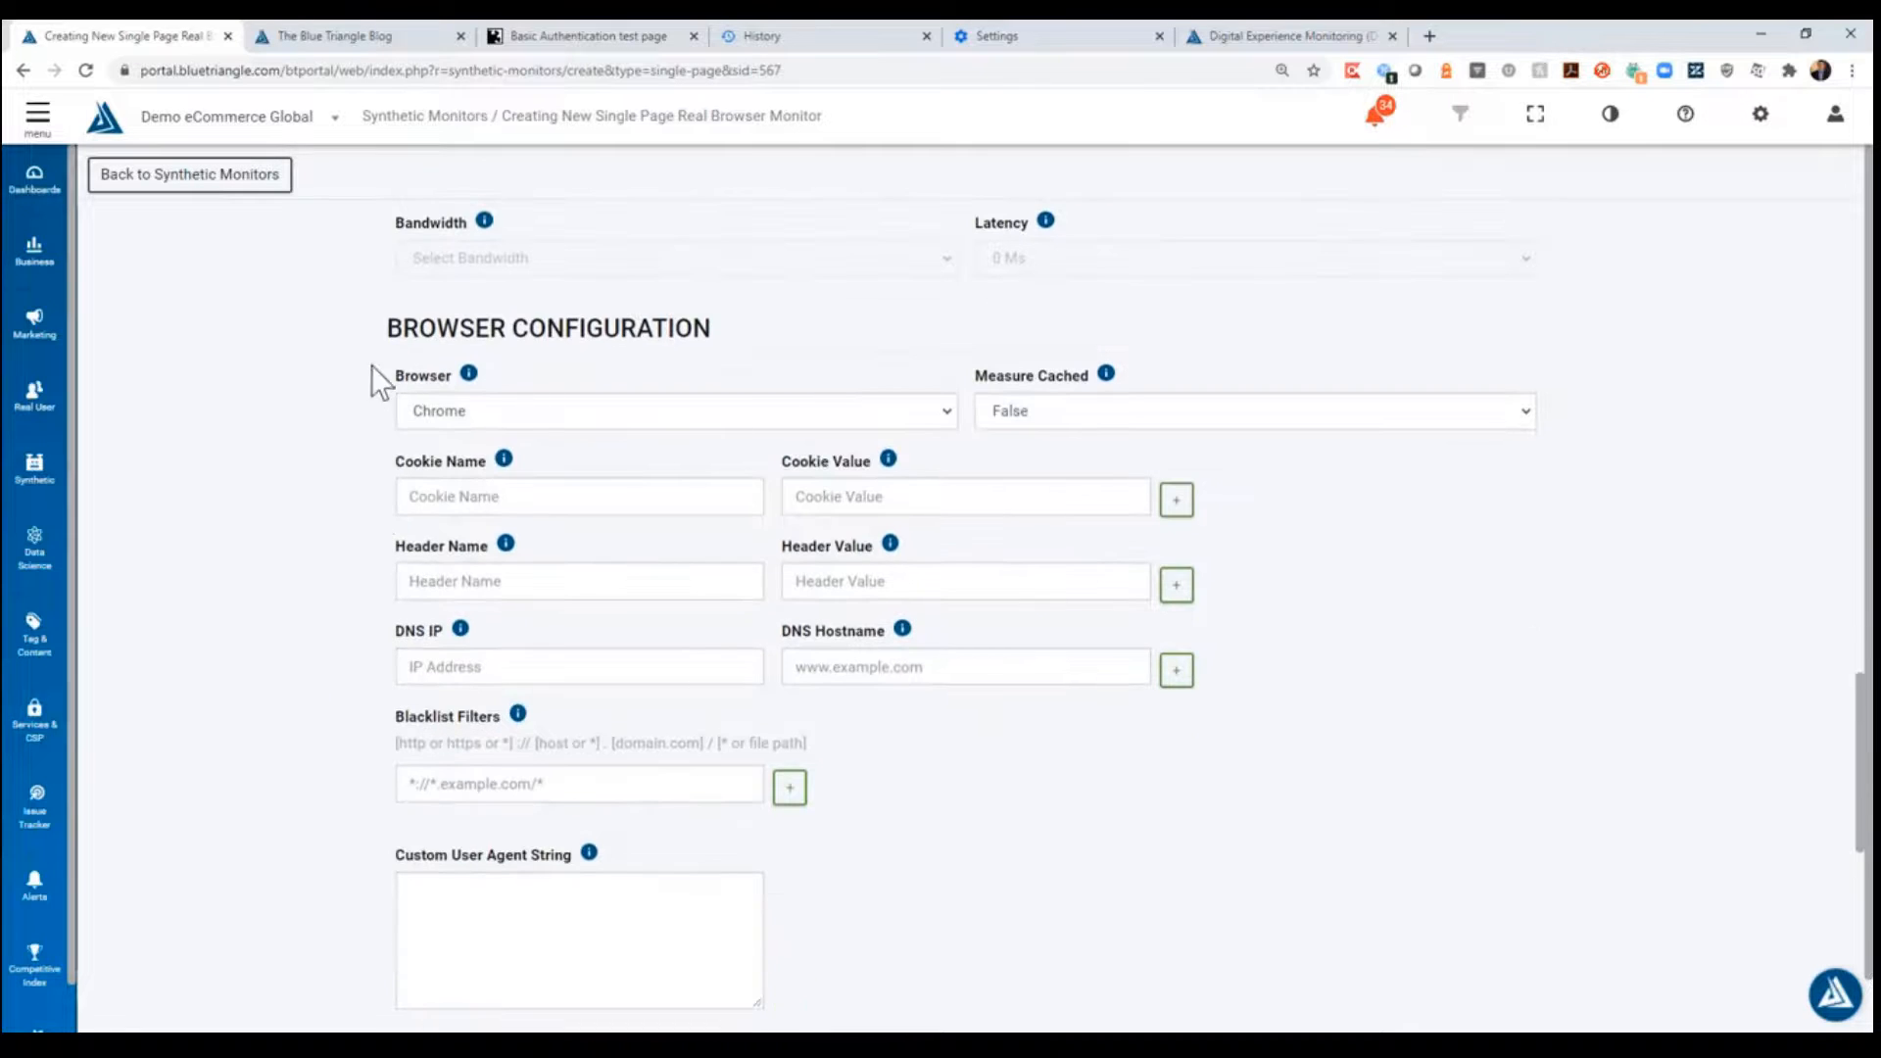
{"action": "left_click_drag", "start_coordinate": [388, 333], "coordinate": [762, 337]}
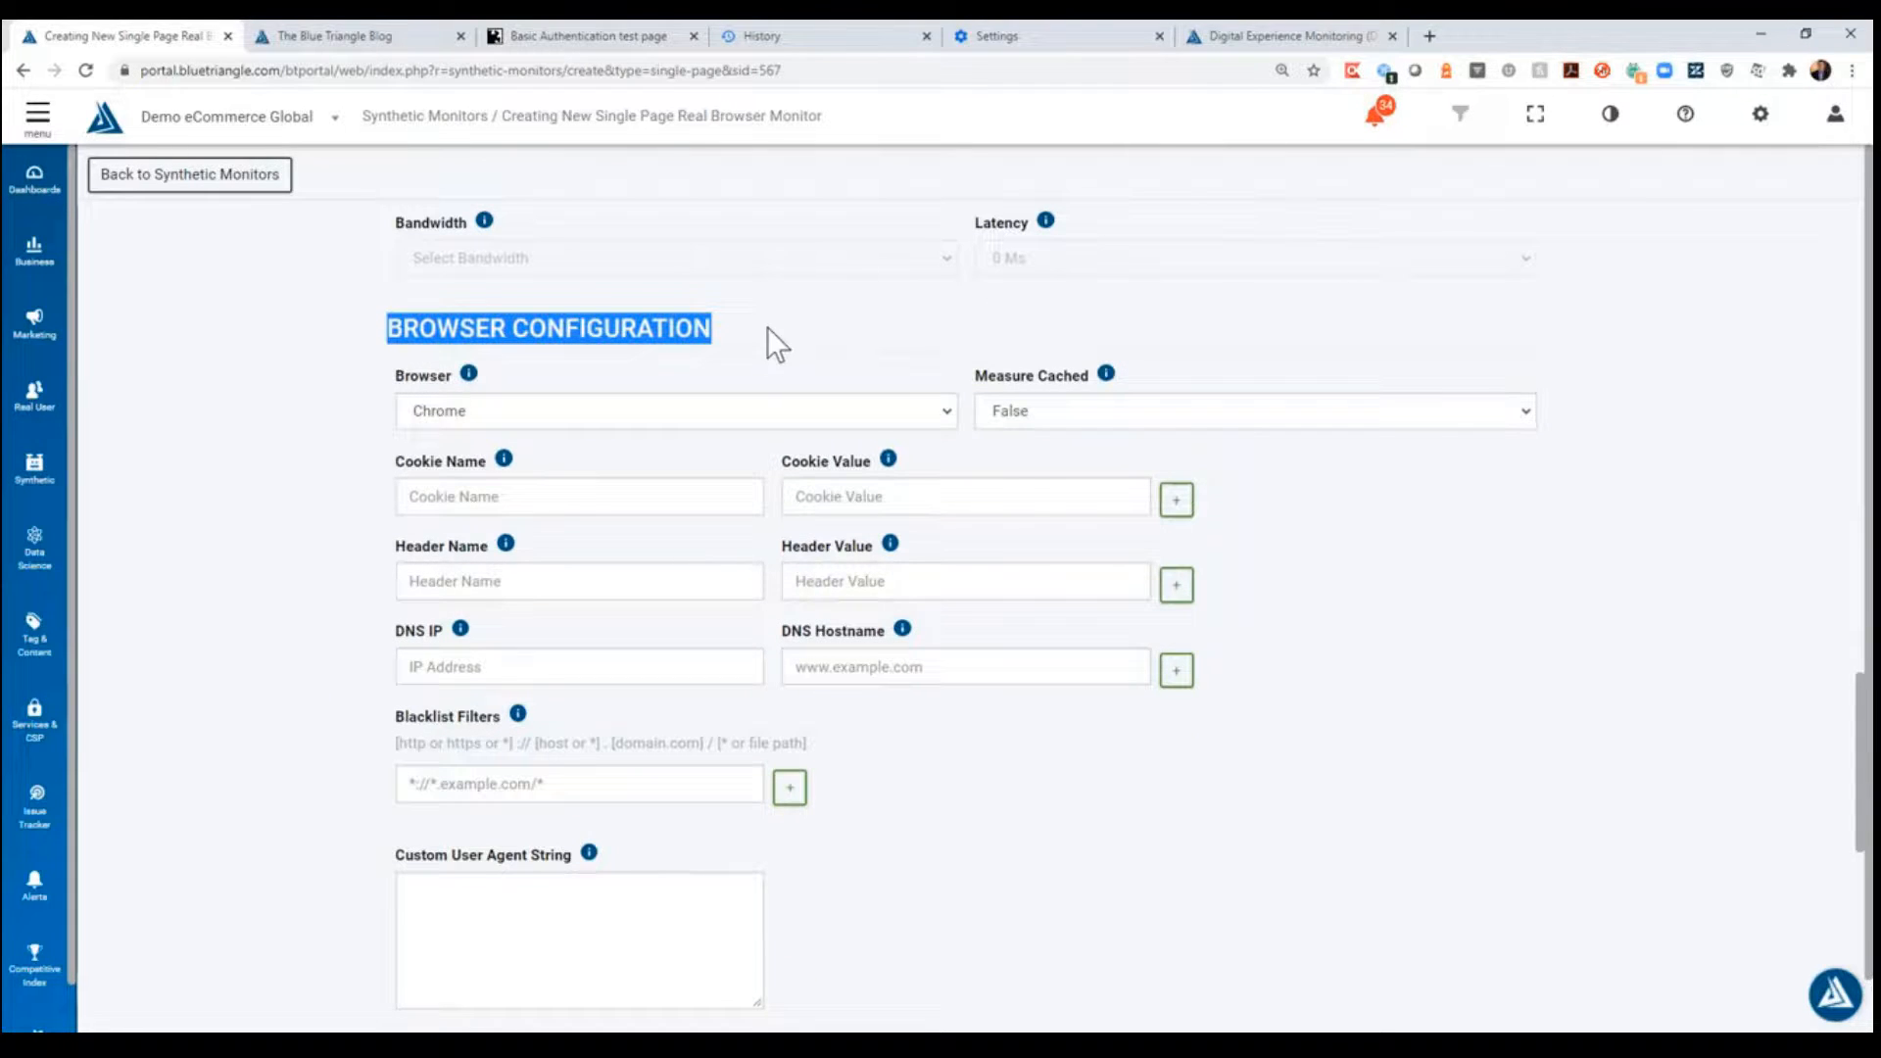
{"action": "left_click", "coordinate": [791, 339]}
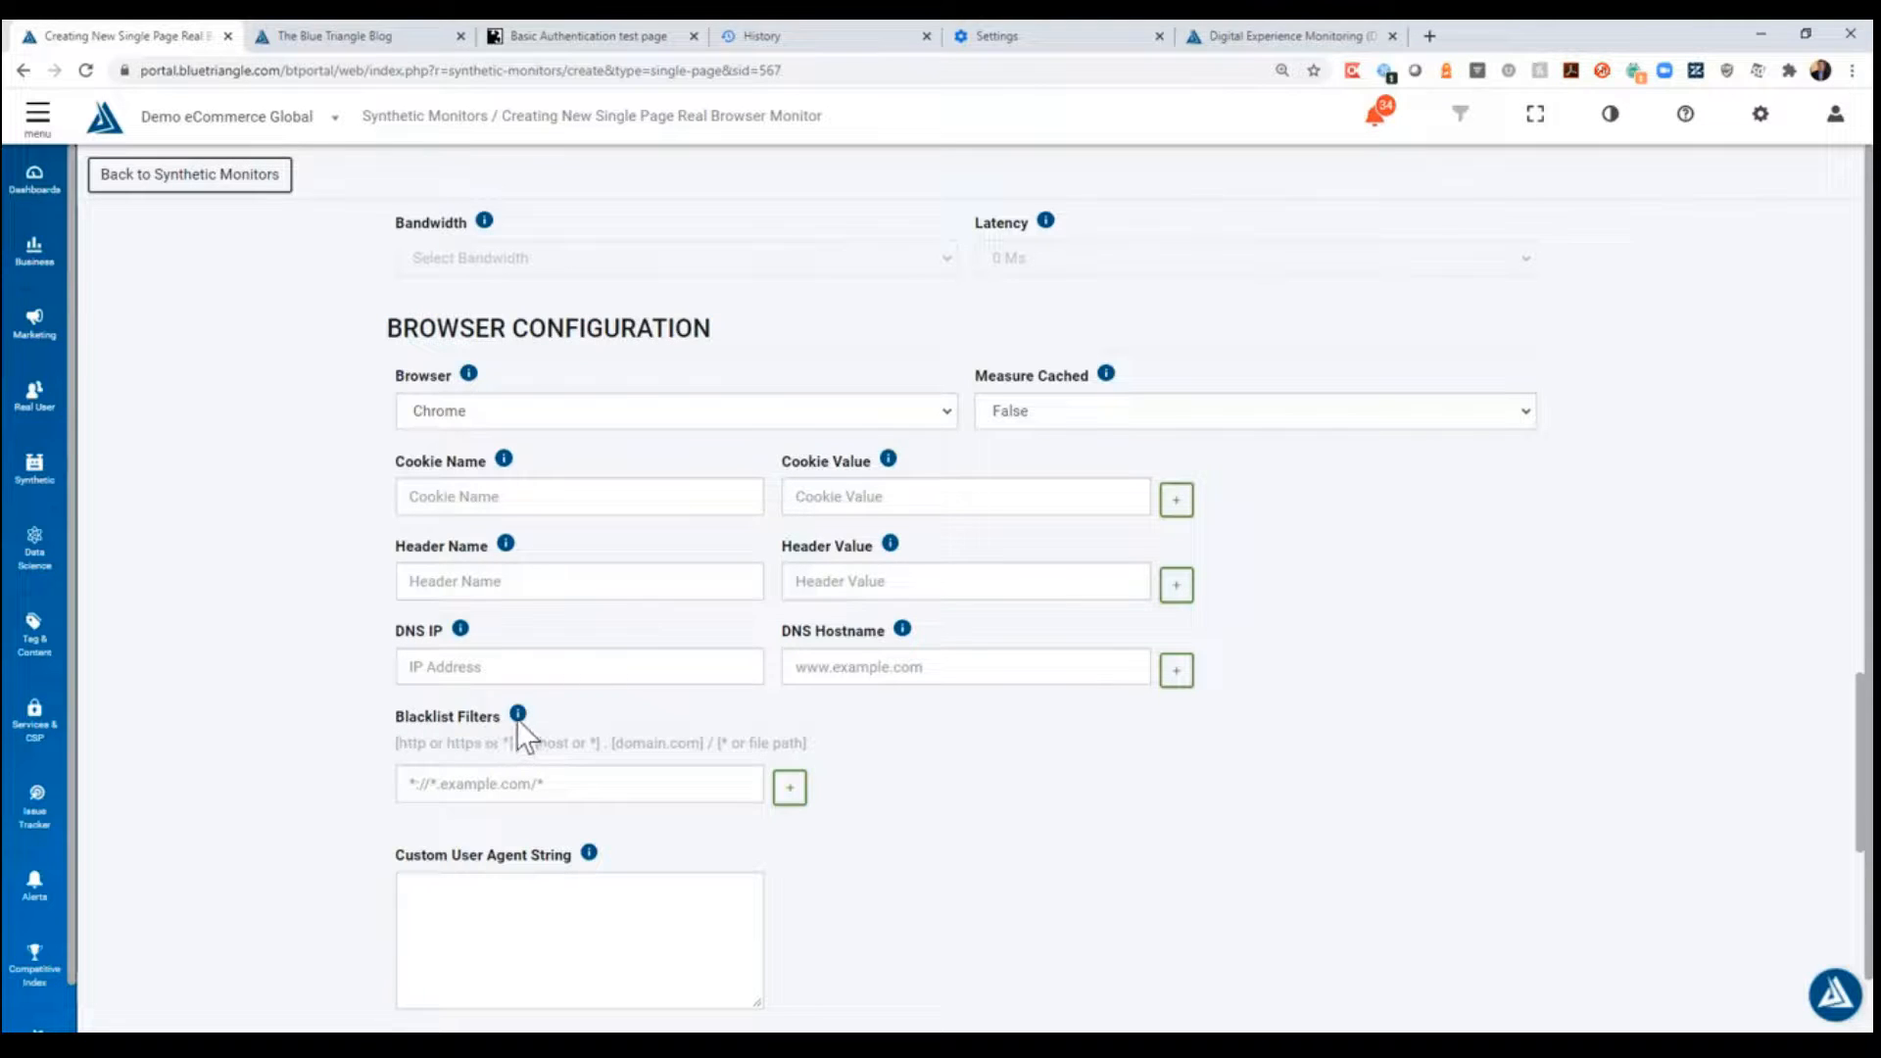
{"action": "mouse_move", "coordinate": [519, 720]}
- Start a blacklist filter with the wildcard pattern *://*.google
{"action": "left_click", "coordinate": [431, 781]}
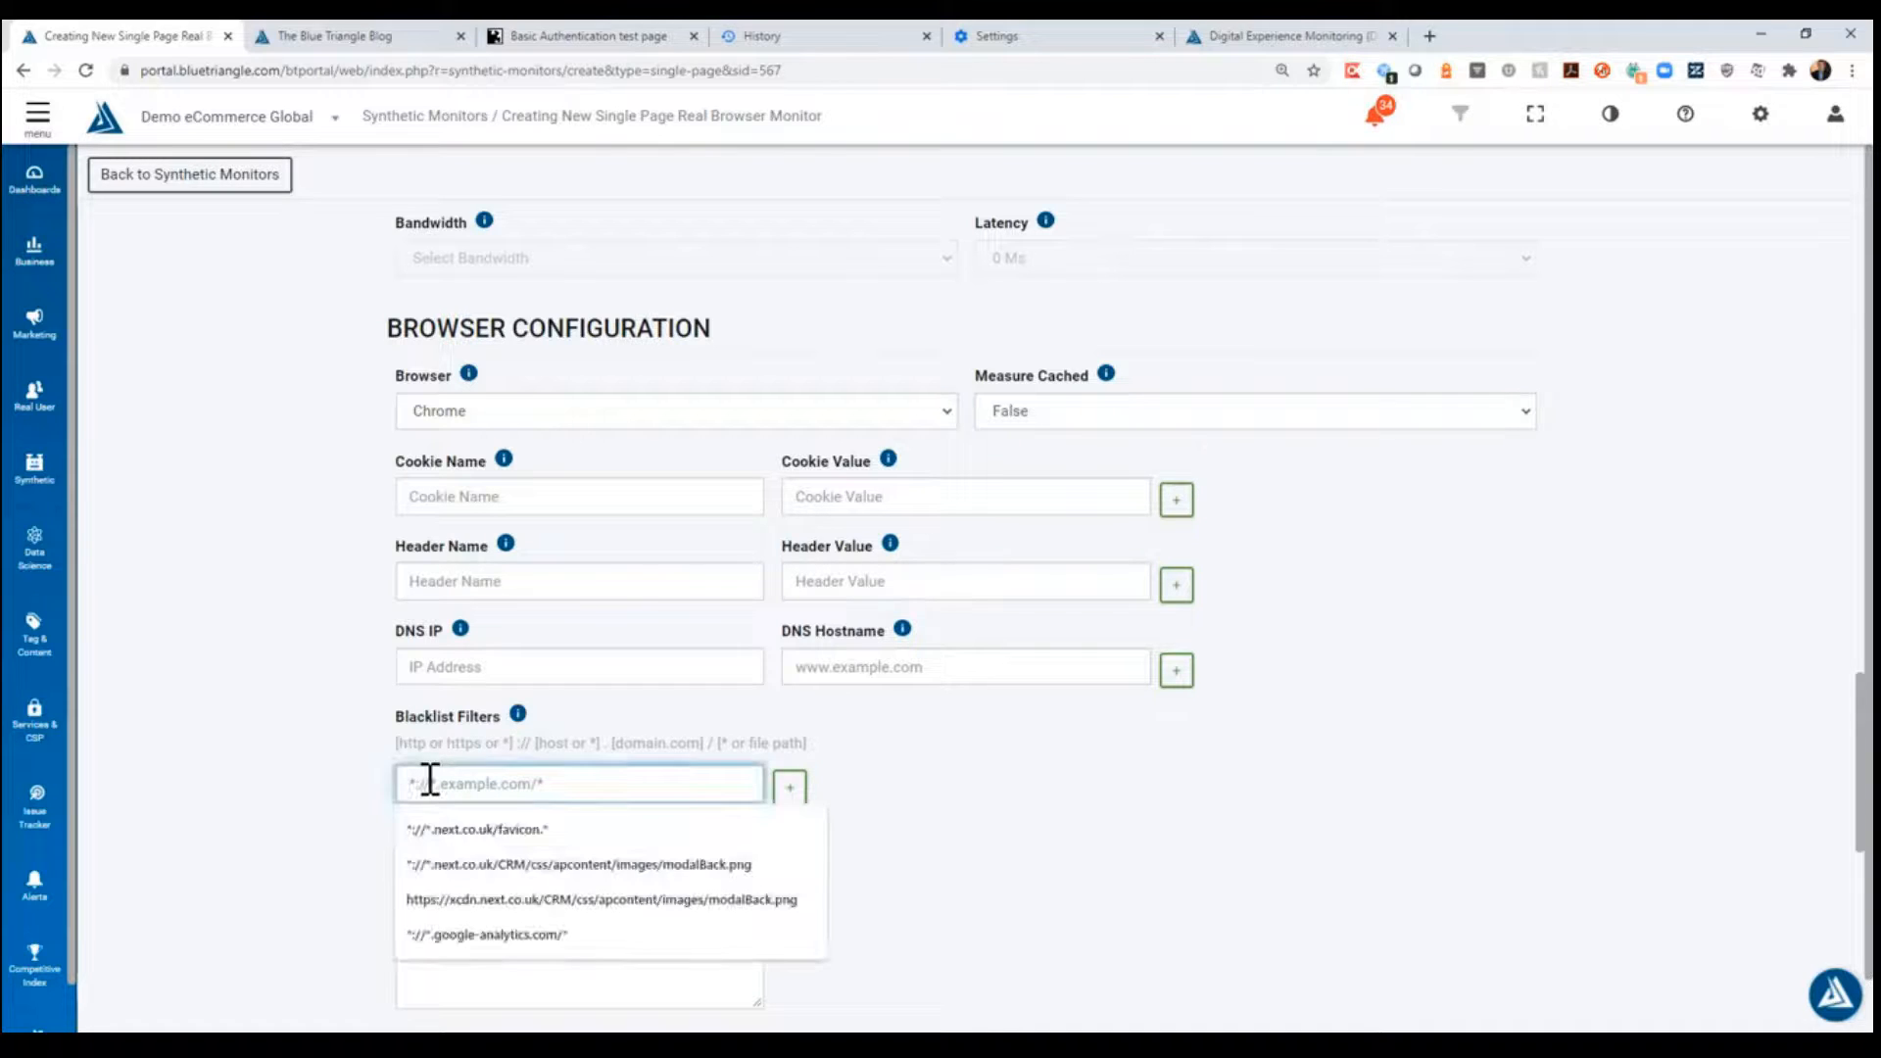
{"action": "type", "text": "*"}
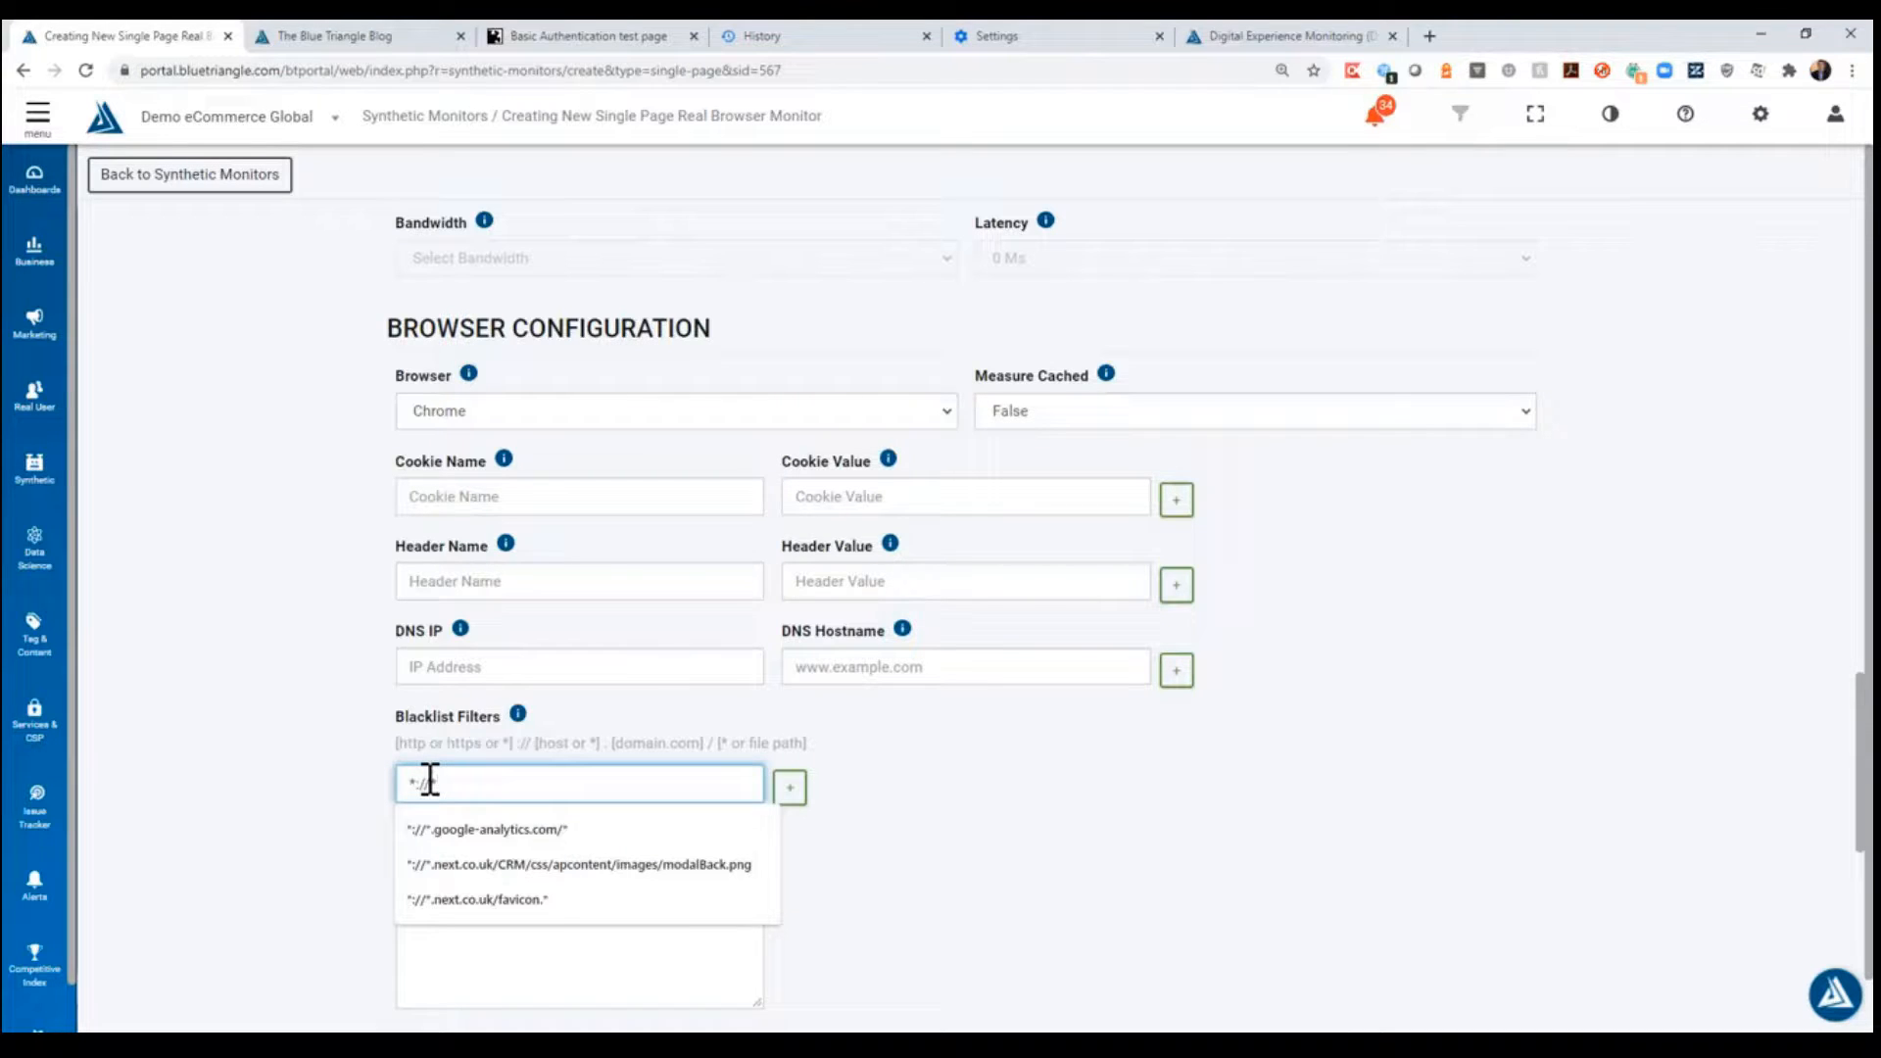
{"action": "type", "text": ".google"}
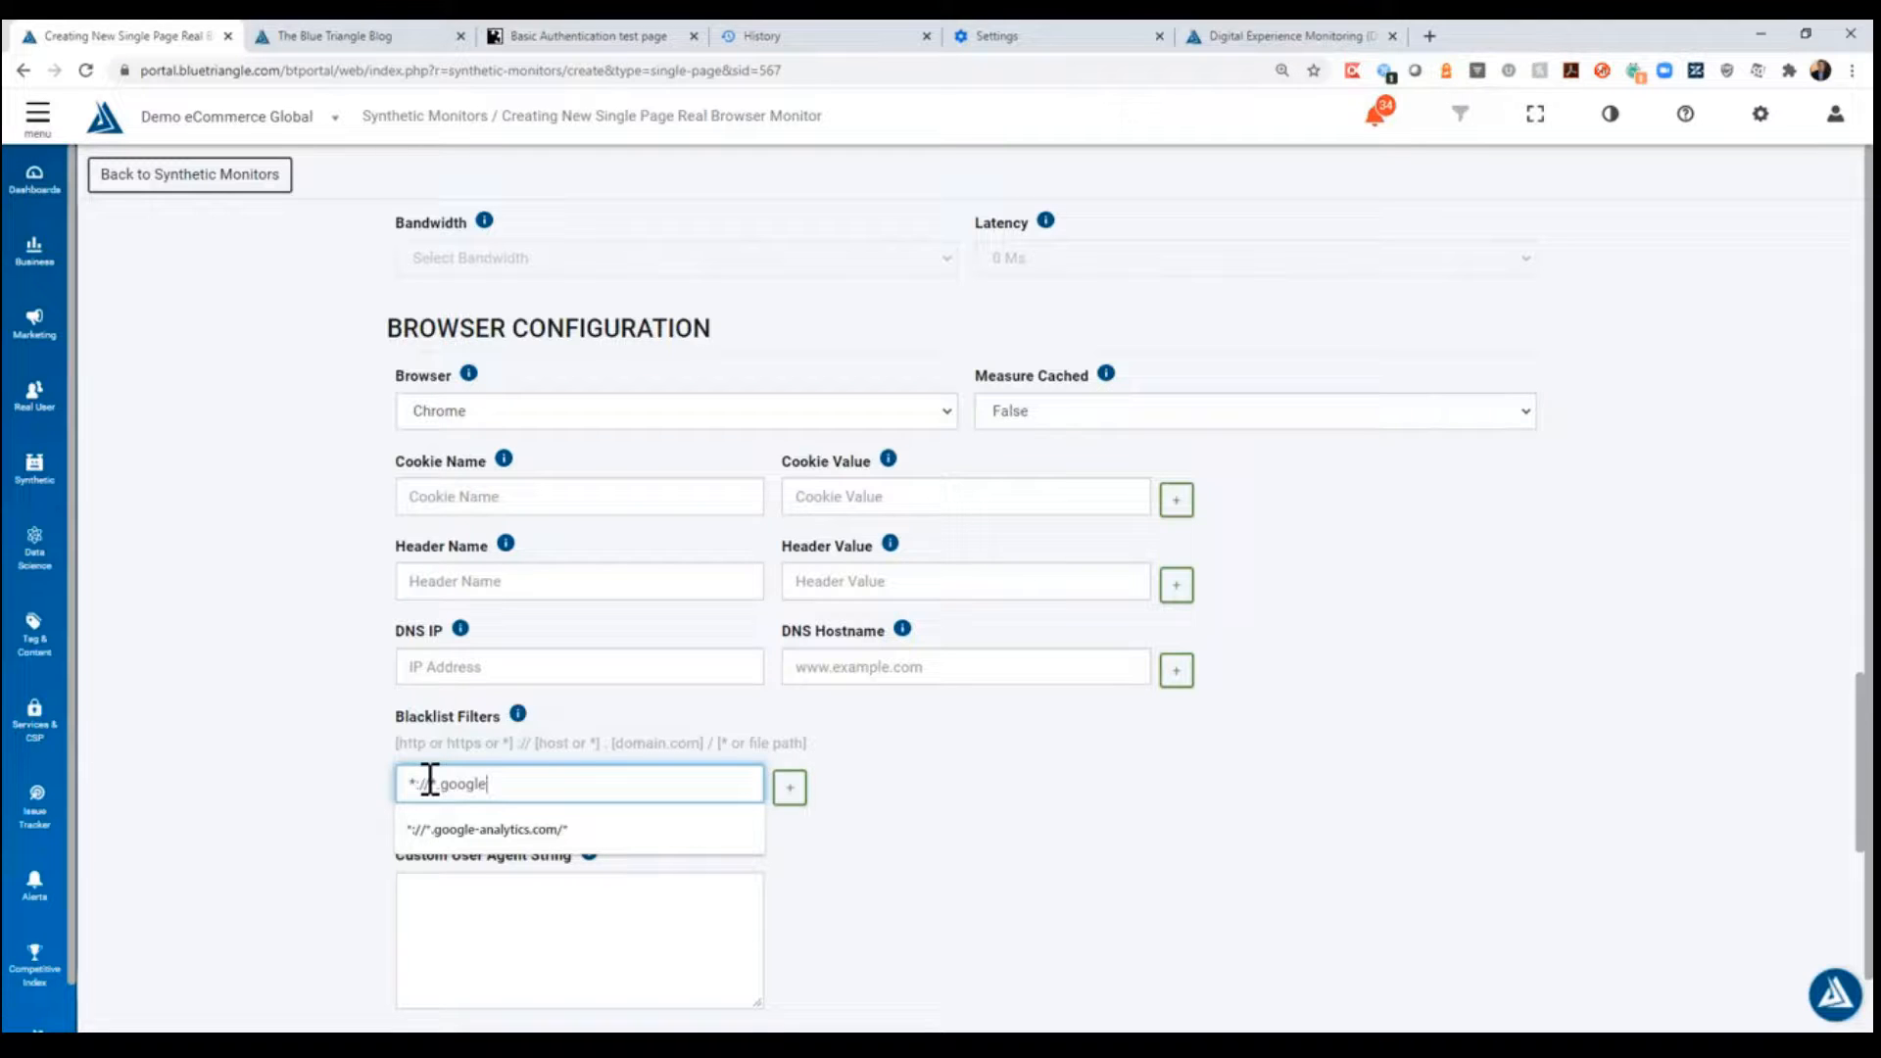
- Copy google-analytics.com from the request blocking pattern on the Blue Triangle home page
{"action": "left_click", "coordinate": [1279, 25]}
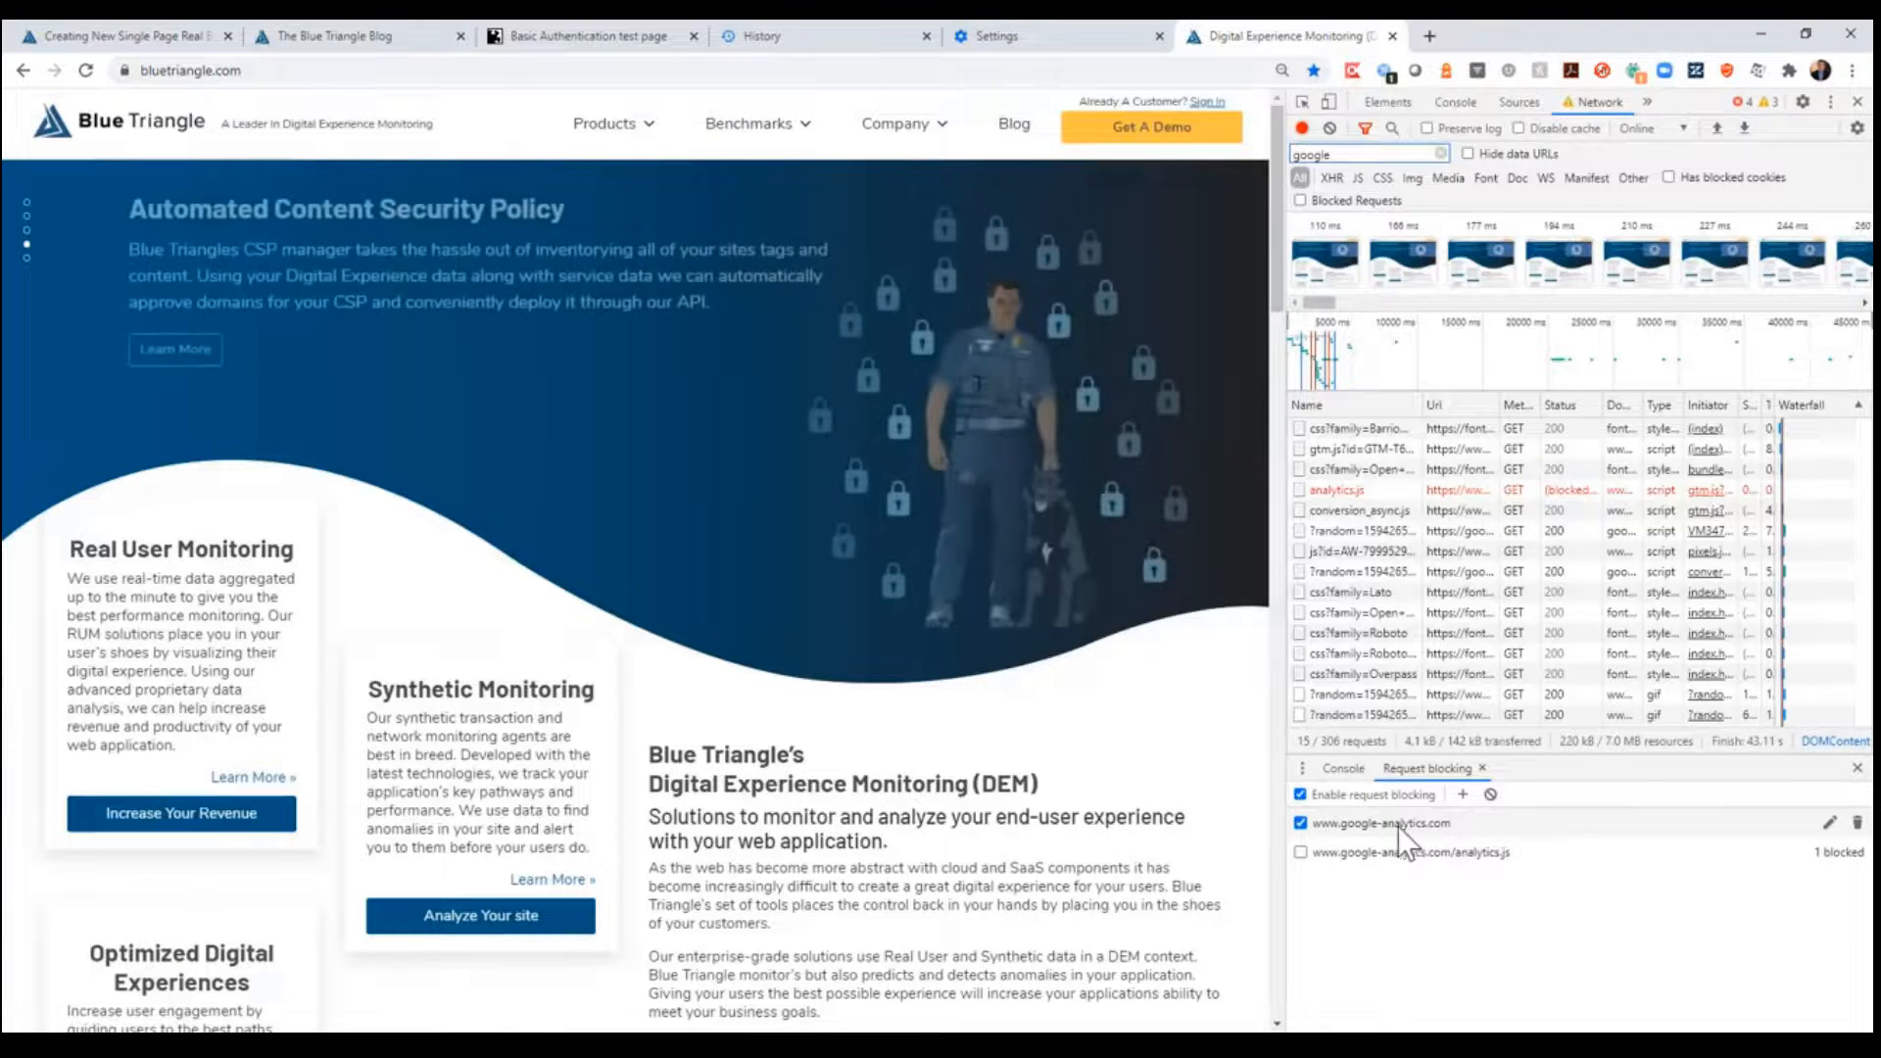
{"action": "left_click", "coordinate": [1360, 825]}
{"action": "left_click", "coordinate": [1352, 825]}
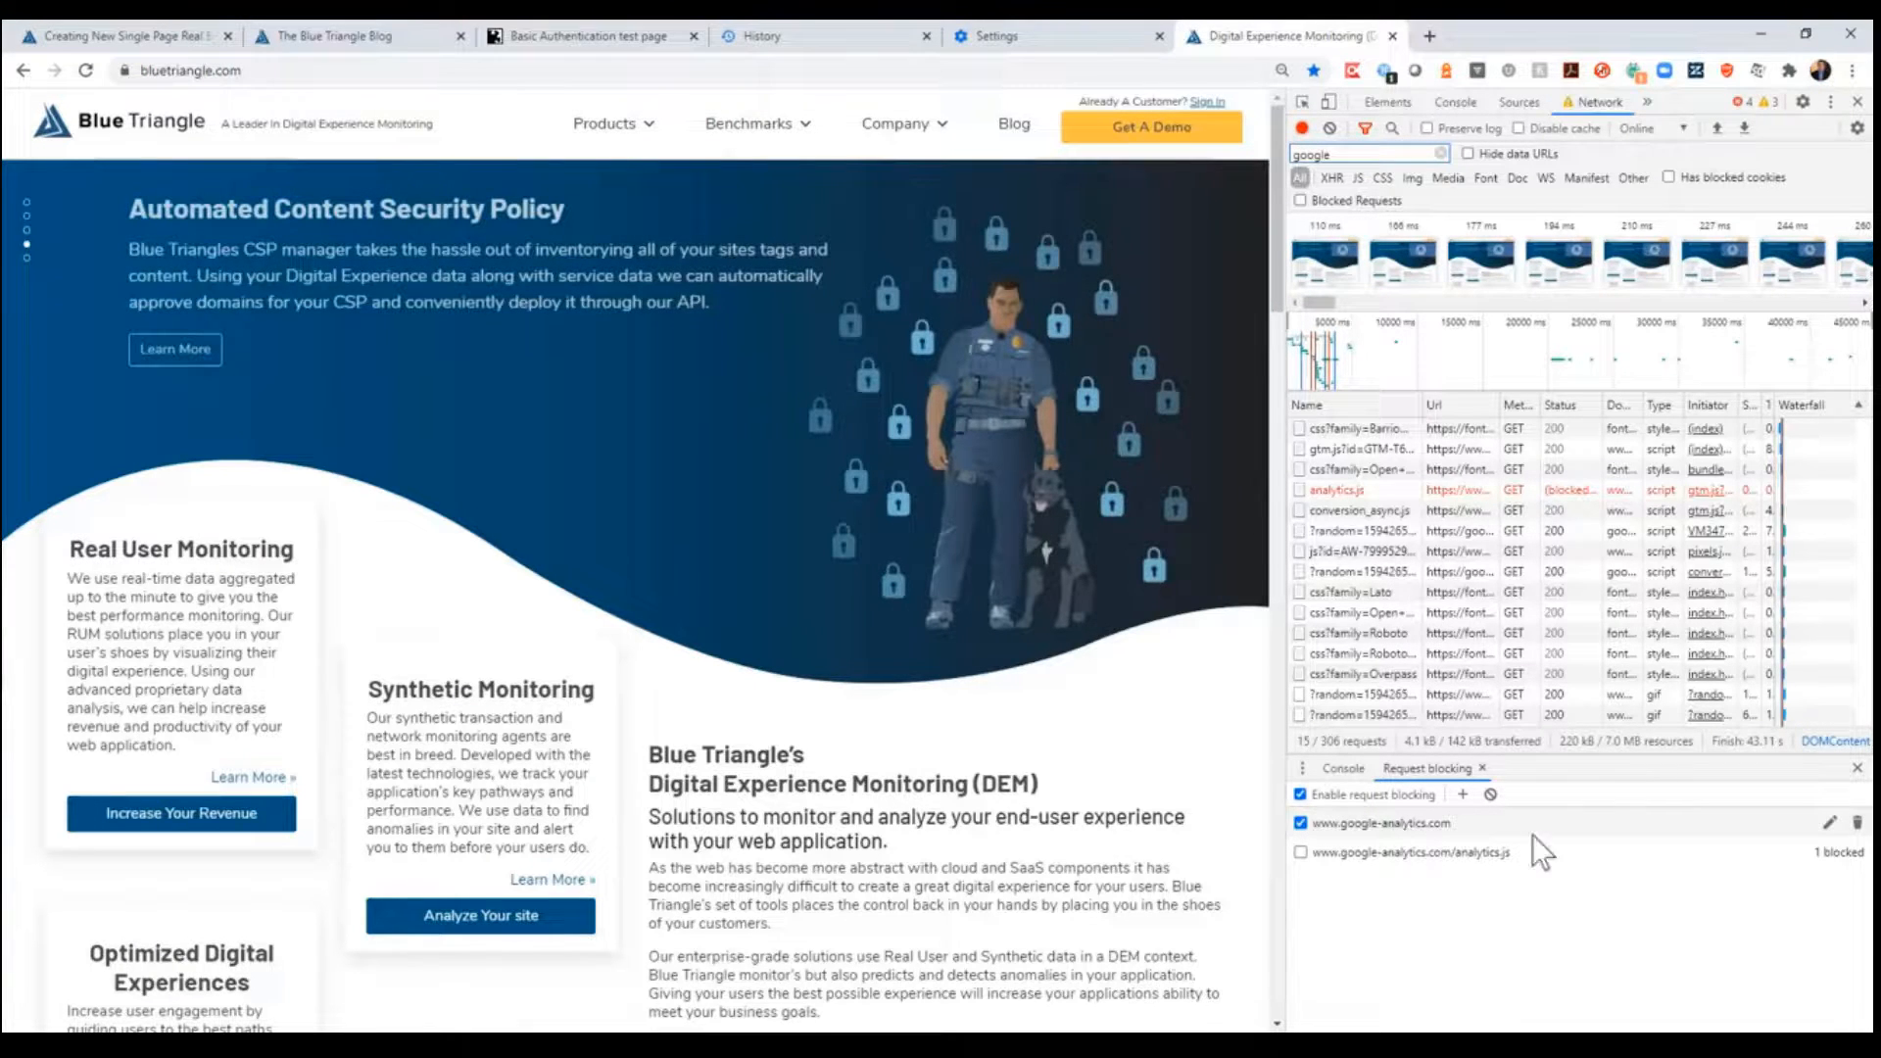
{"action": "left_click", "coordinate": [1830, 825]}
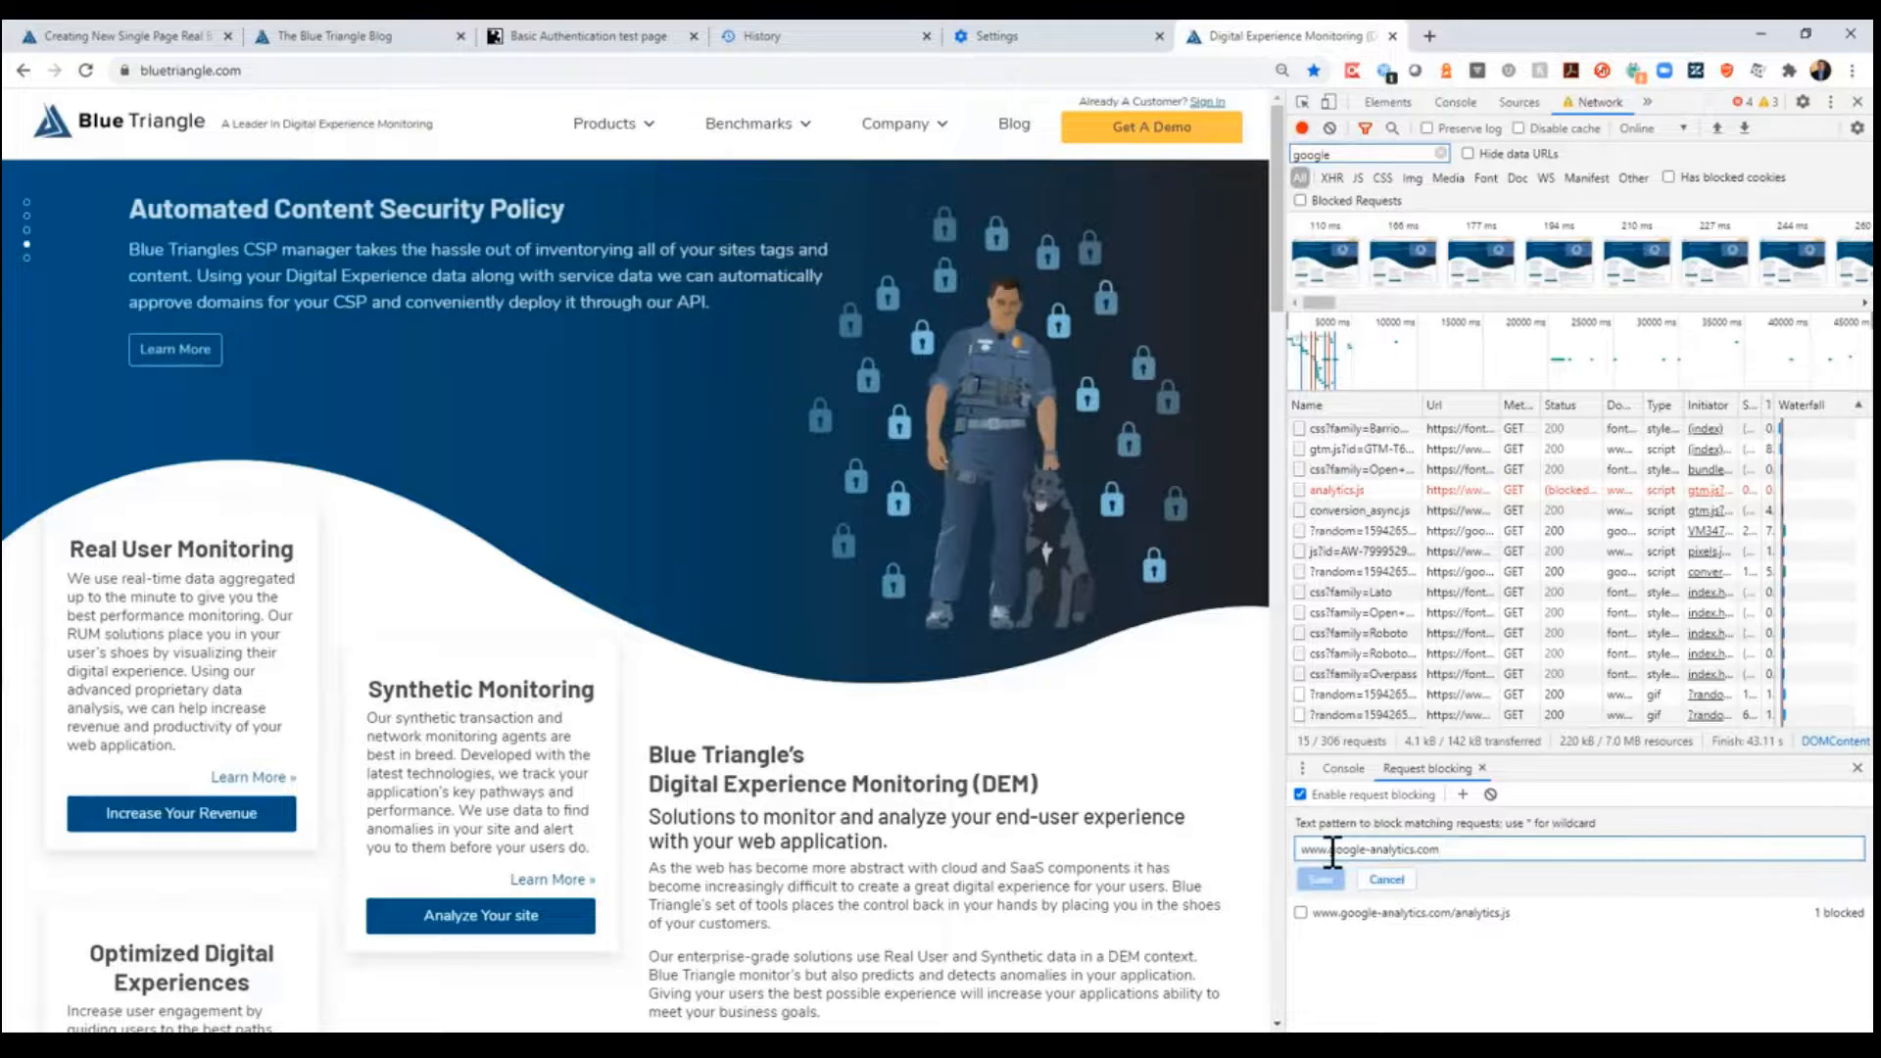
{"action": "left_click_drag", "start_coordinate": [1329, 849], "coordinate": [1478, 849]}
{"action": "key", "text": "ctrl+c"}
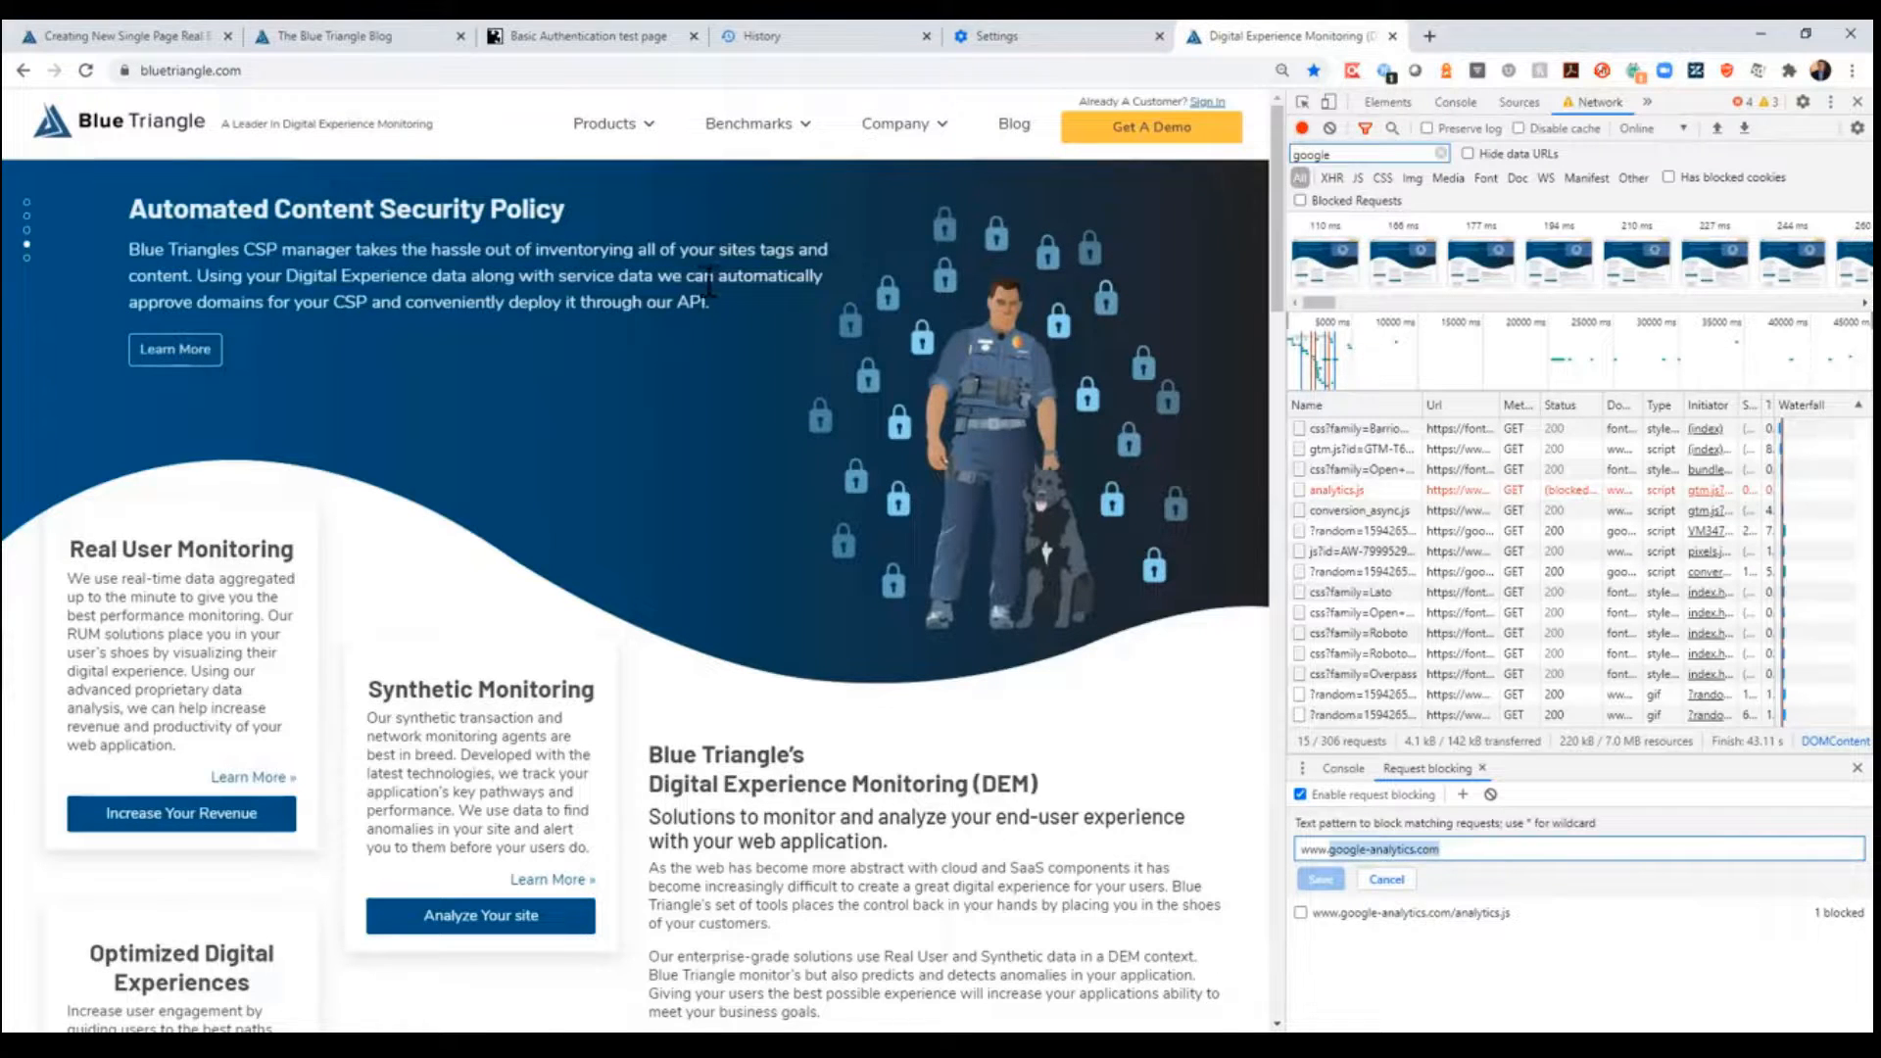
- Complete the monitor's blacklist filter as *://*.google-analytics.com/* using the copied domain
{"action": "left_click", "coordinate": [825, 49]}
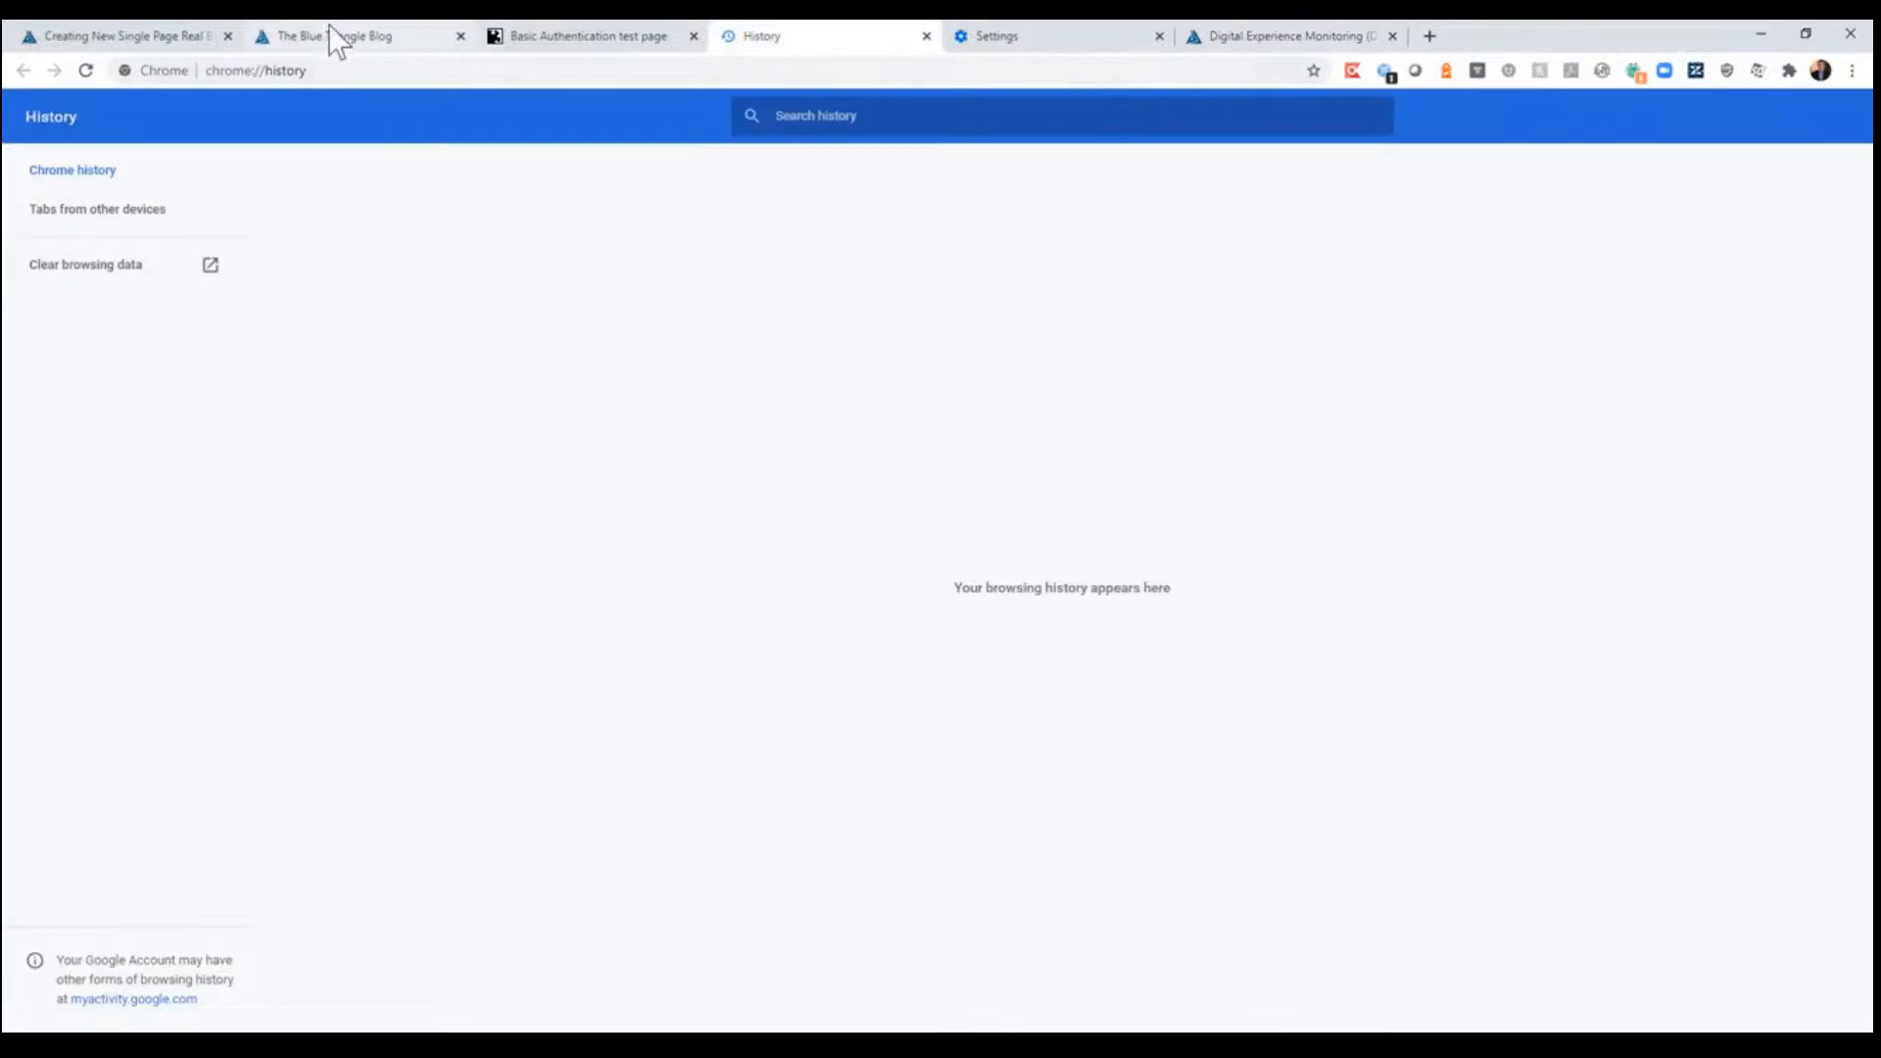
{"action": "left_click", "coordinate": [157, 21]}
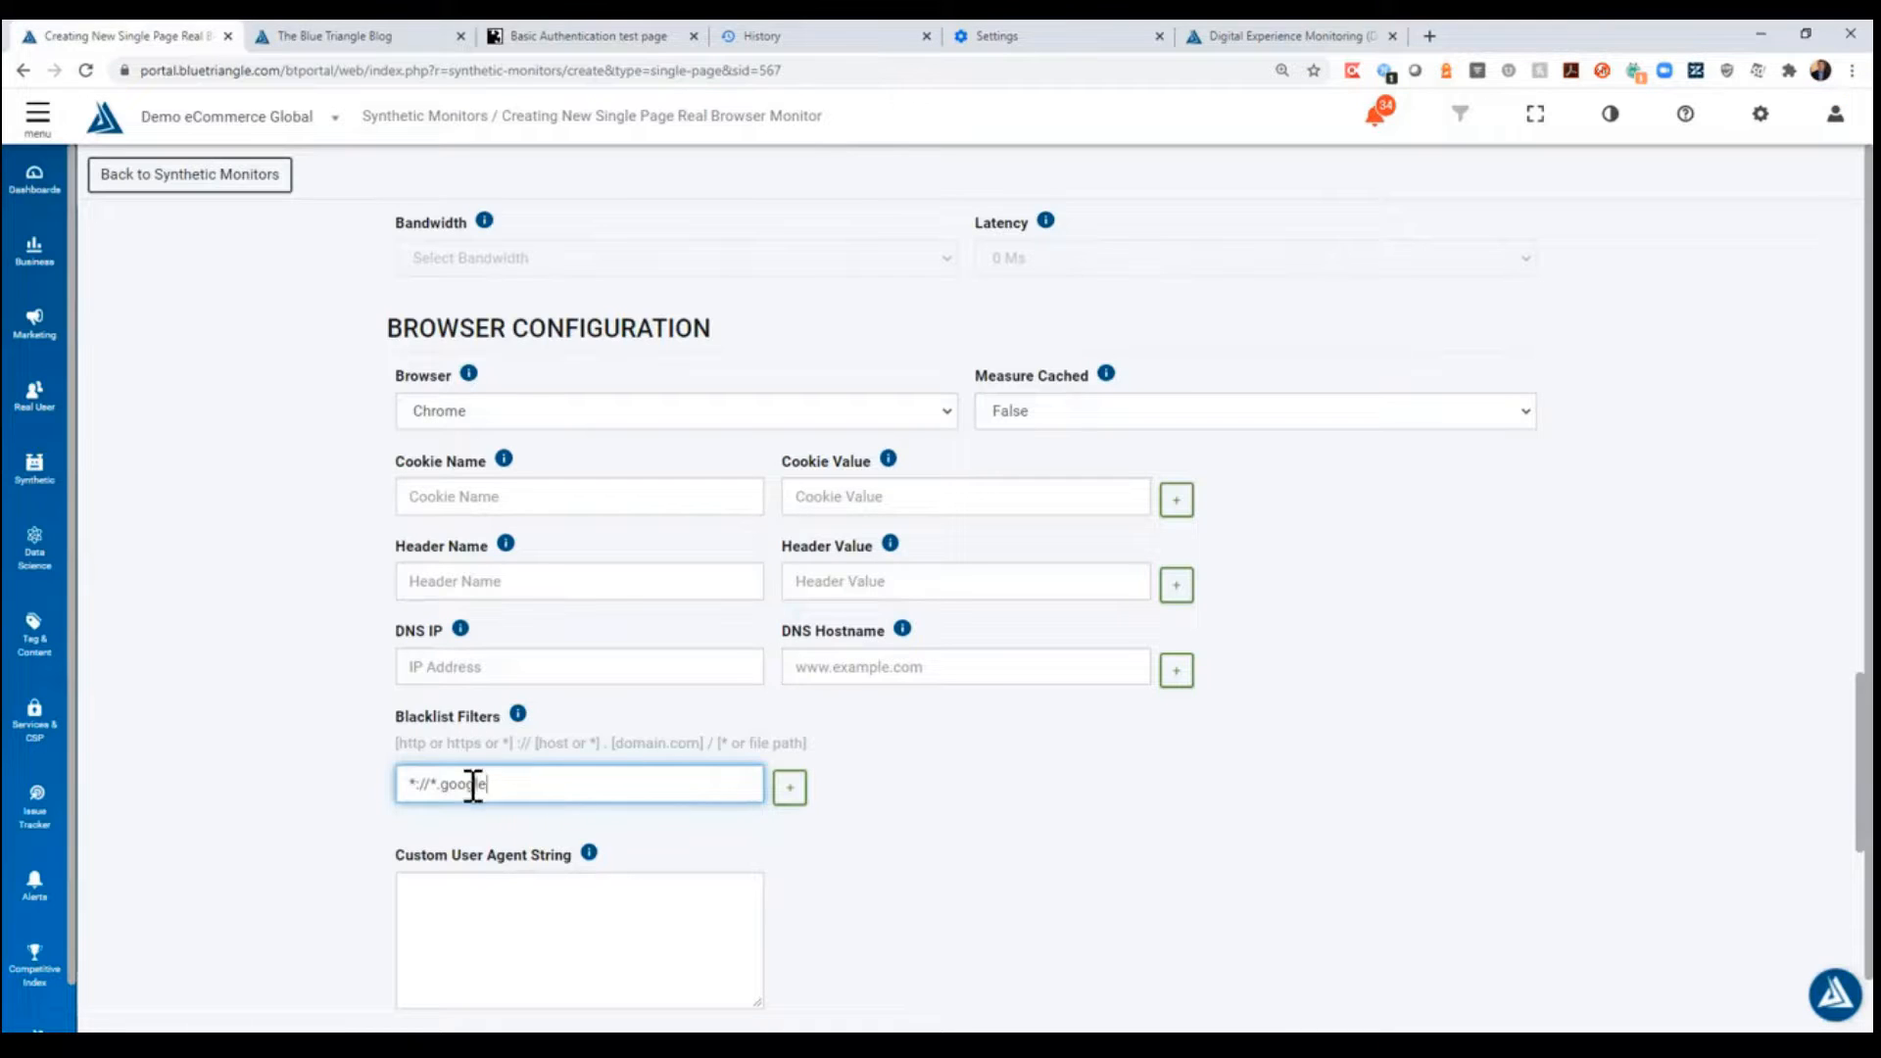
{"action": "double_click", "coordinate": [480, 786]}
{"action": "key", "text": "ctrl+v"}
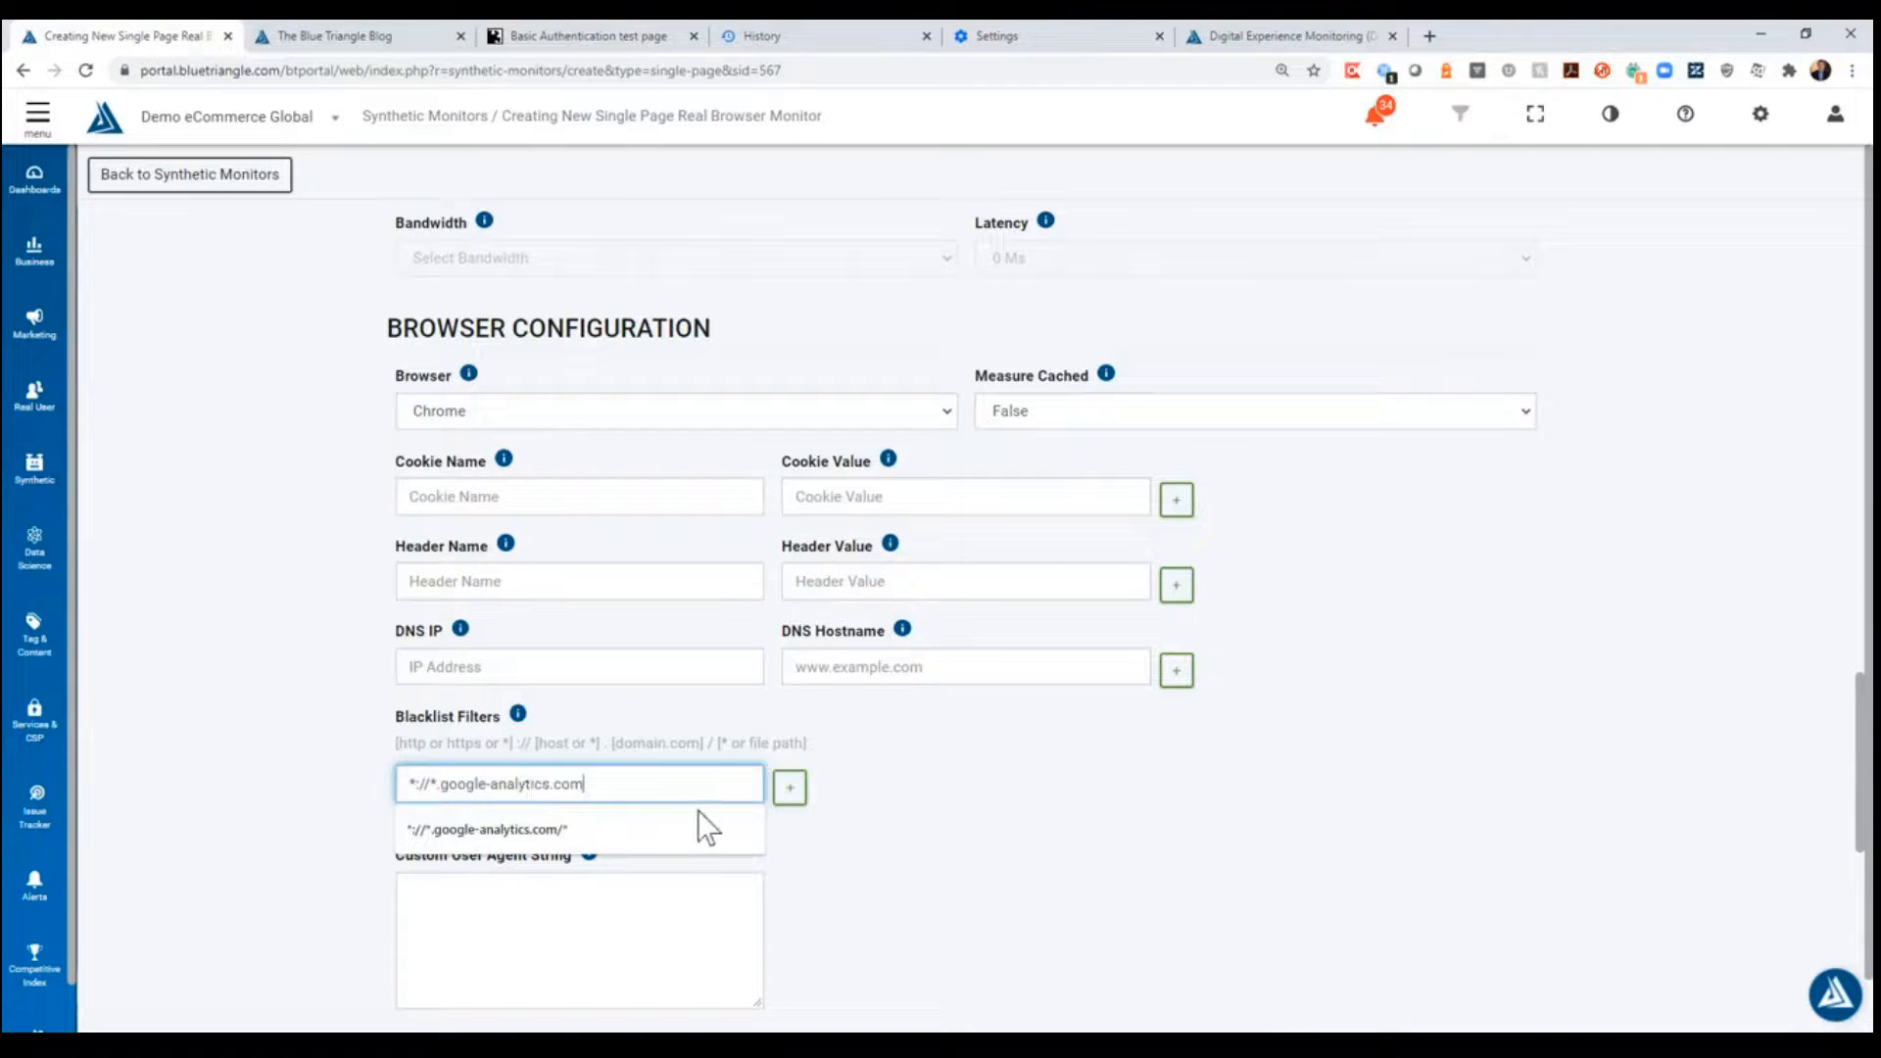
{"action": "type", "text": "/*"}
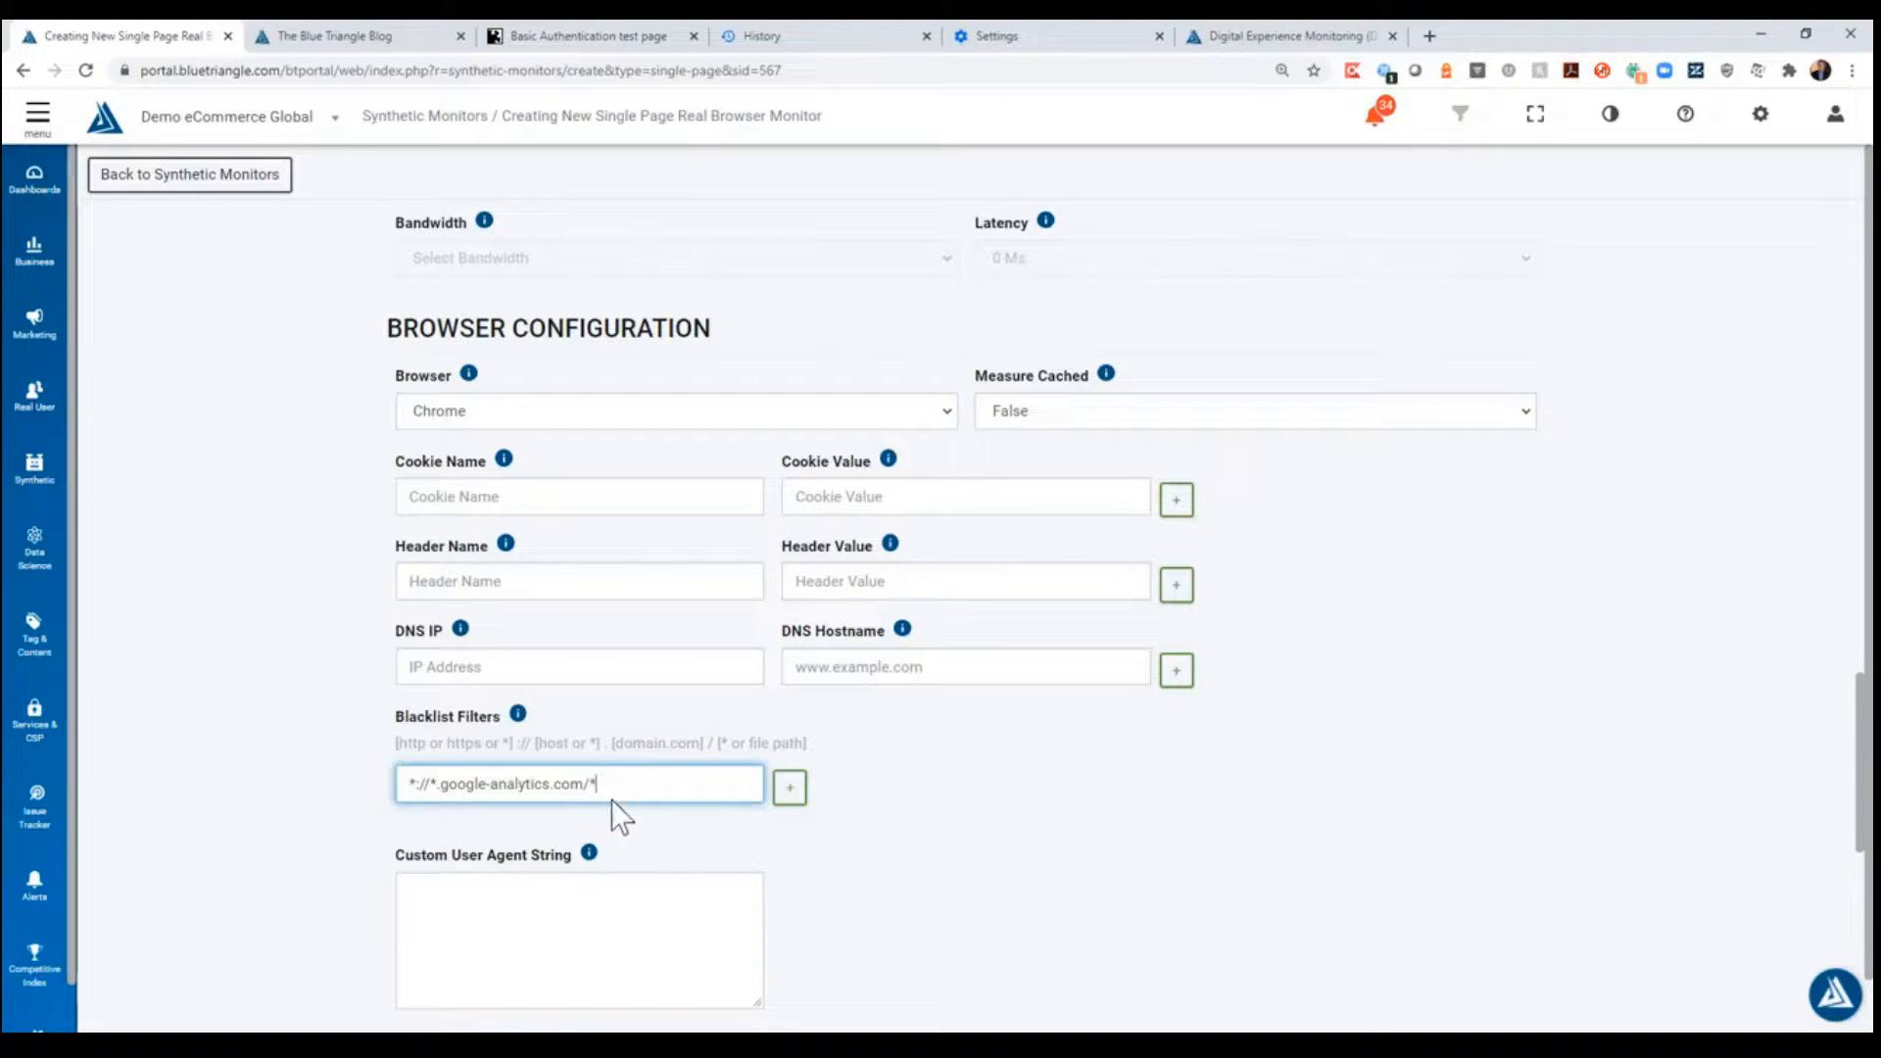
{"action": "type", "text": "/*"}
{"action": "scroll", "coordinate": [296, 794], "scroll_direction": "down", "scroll_amount": 10}
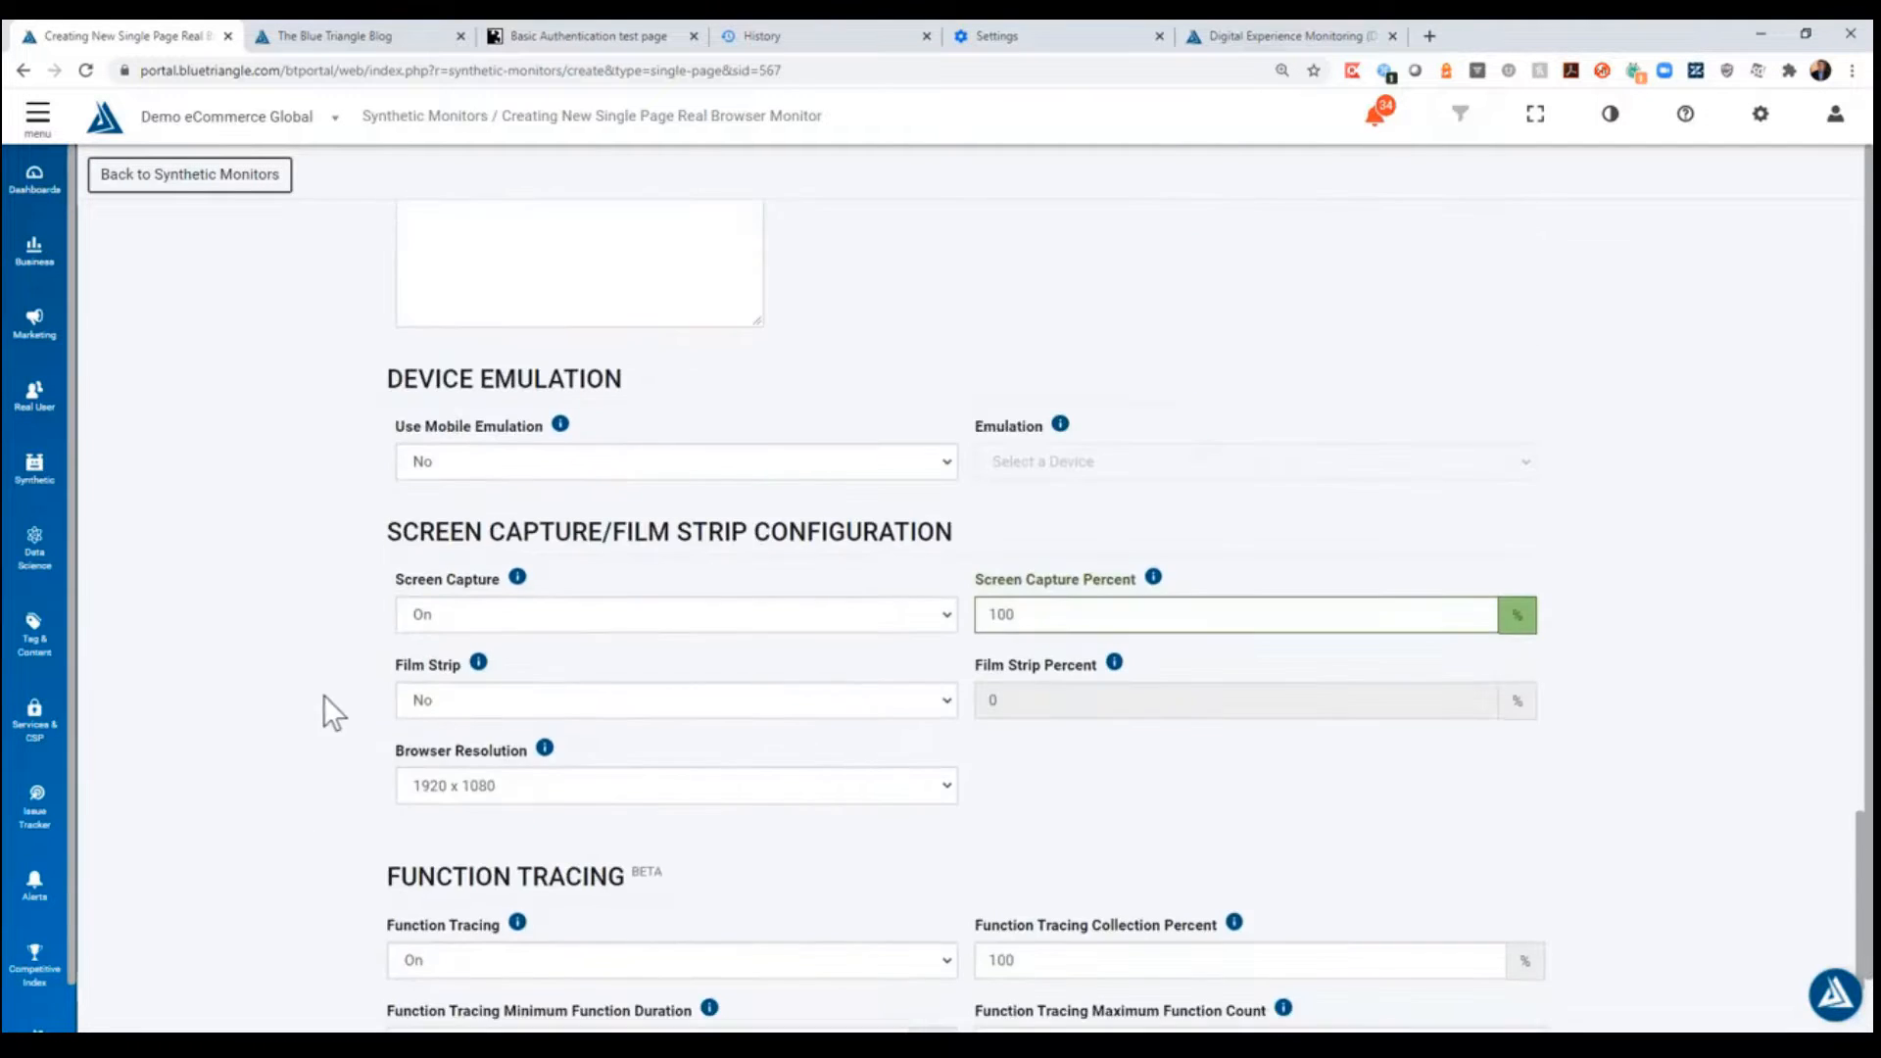
{"action": "scroll", "coordinate": [990, 779], "scroll_direction": "down", "scroll_amount": 2}
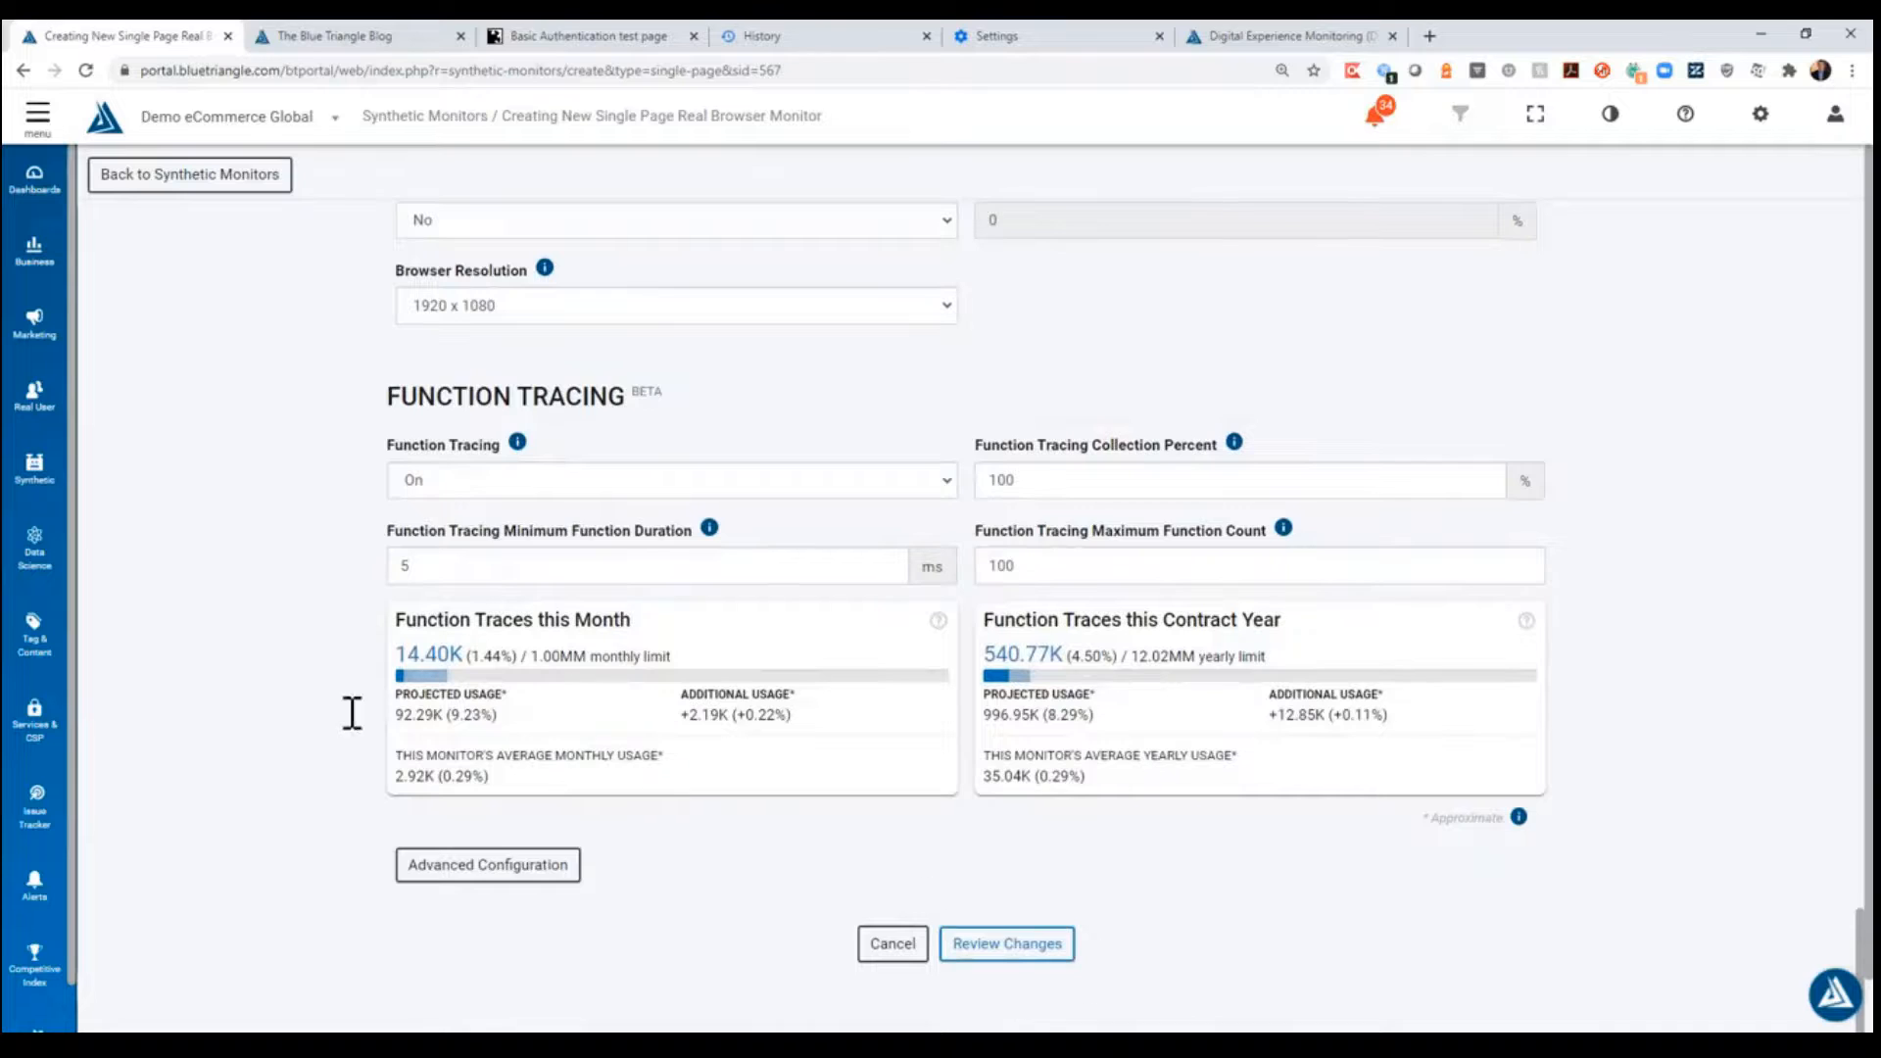
{"action": "scroll", "coordinate": [294, 725], "scroll_direction": "up", "scroll_amount": 10}
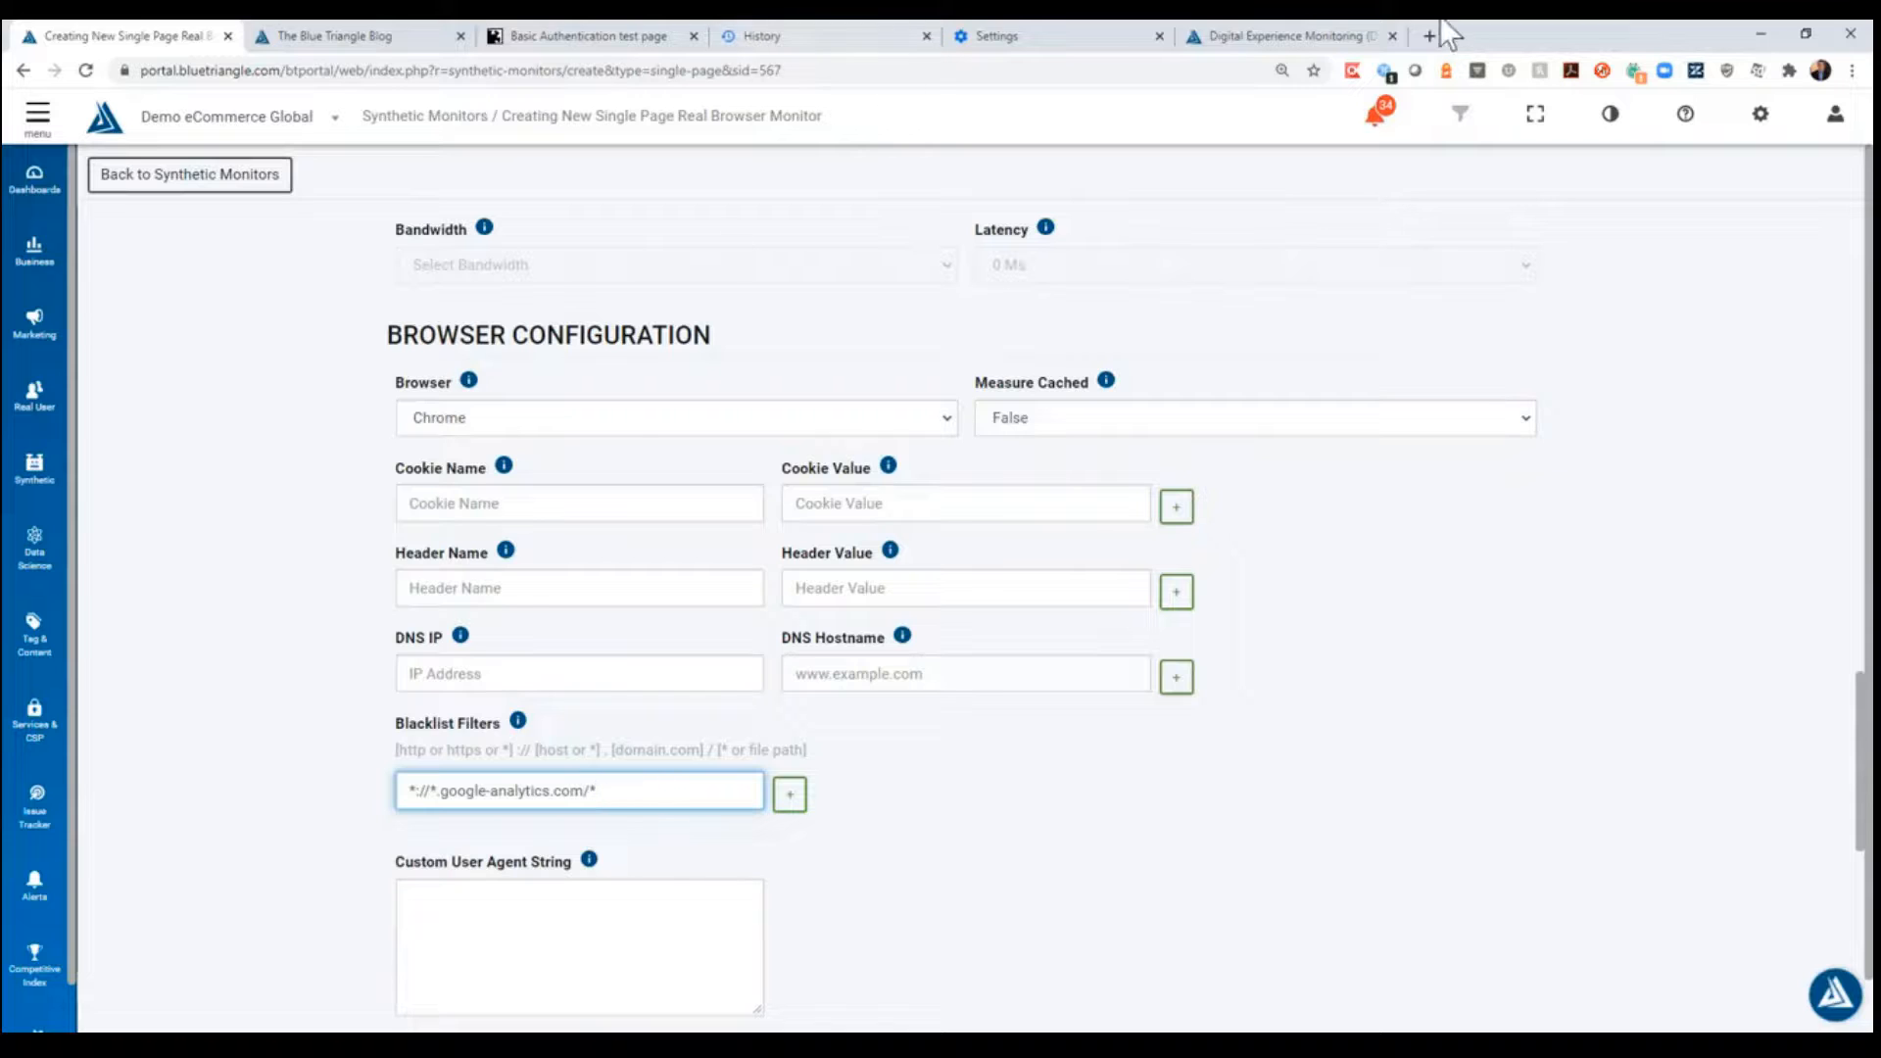
- Copy the full URL of the blocked analytics.js request from the Blue Triangle home page's network log
{"action": "left_click", "coordinate": [1295, 34]}
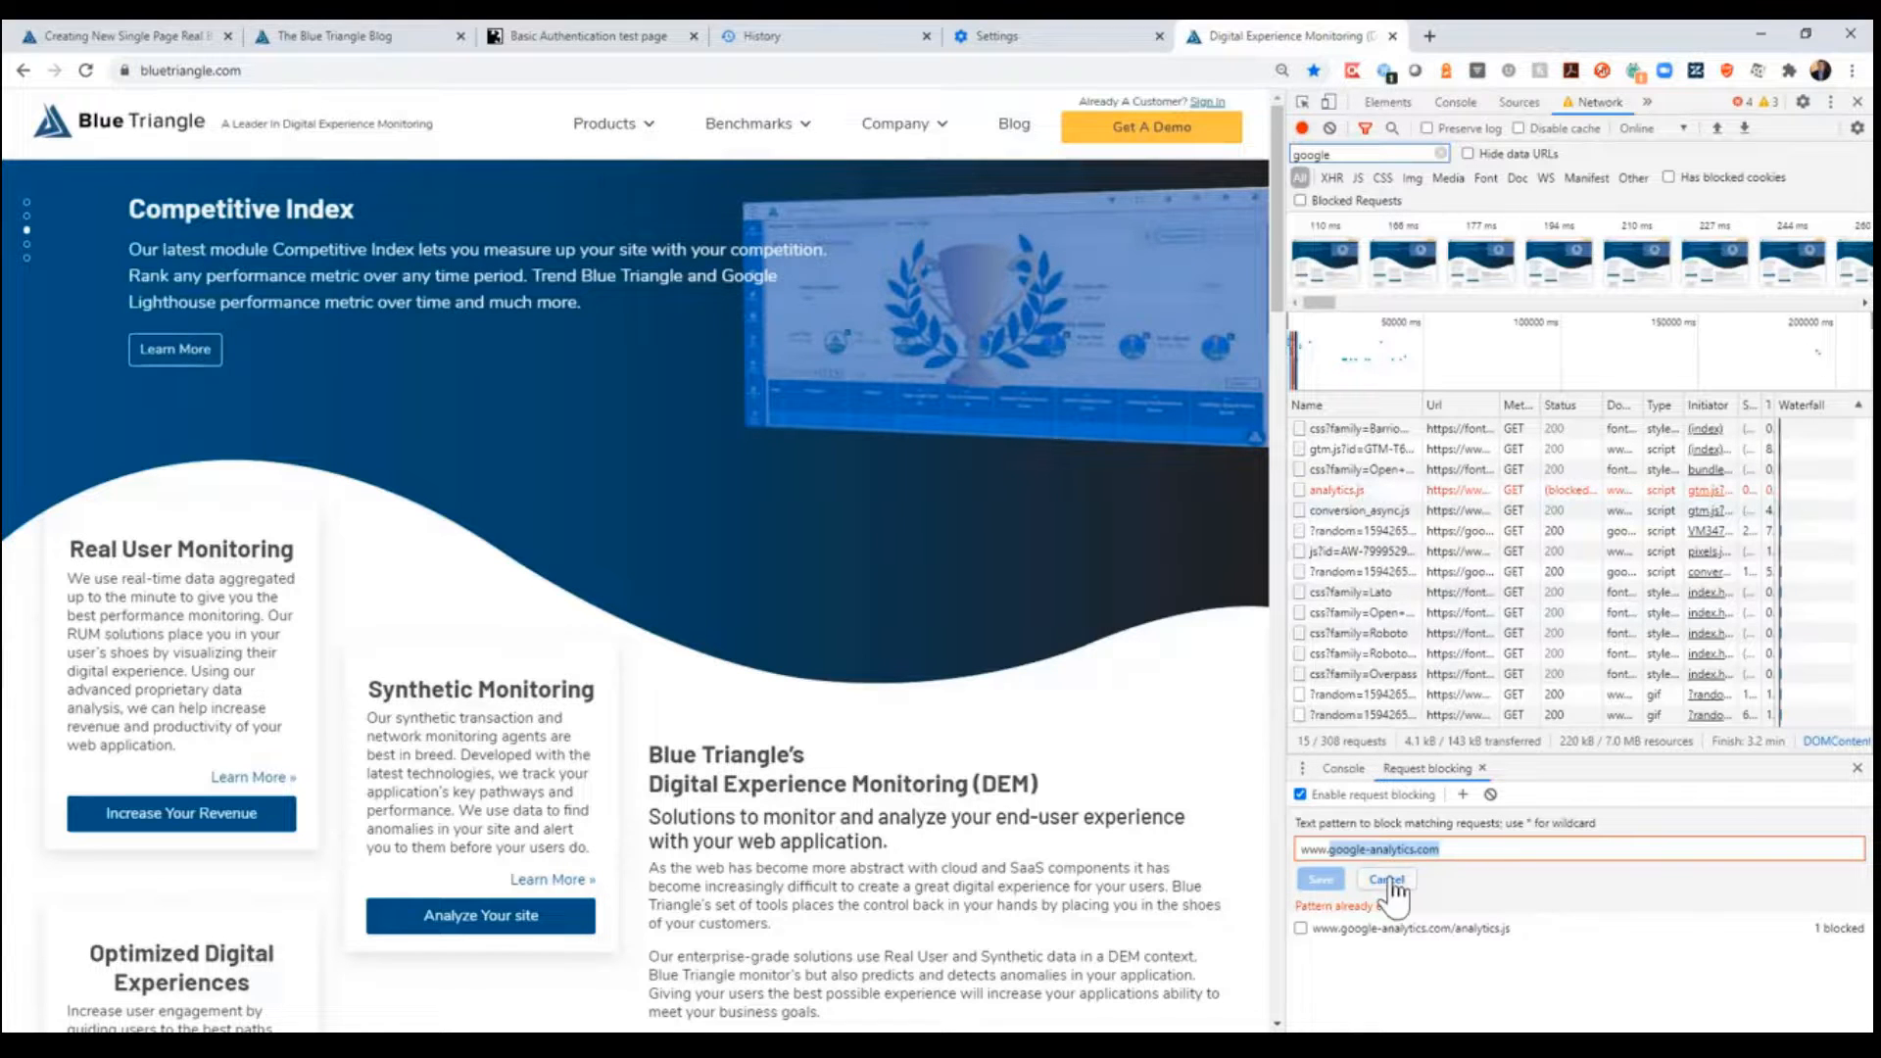
{"action": "left_click", "coordinate": [1321, 879]}
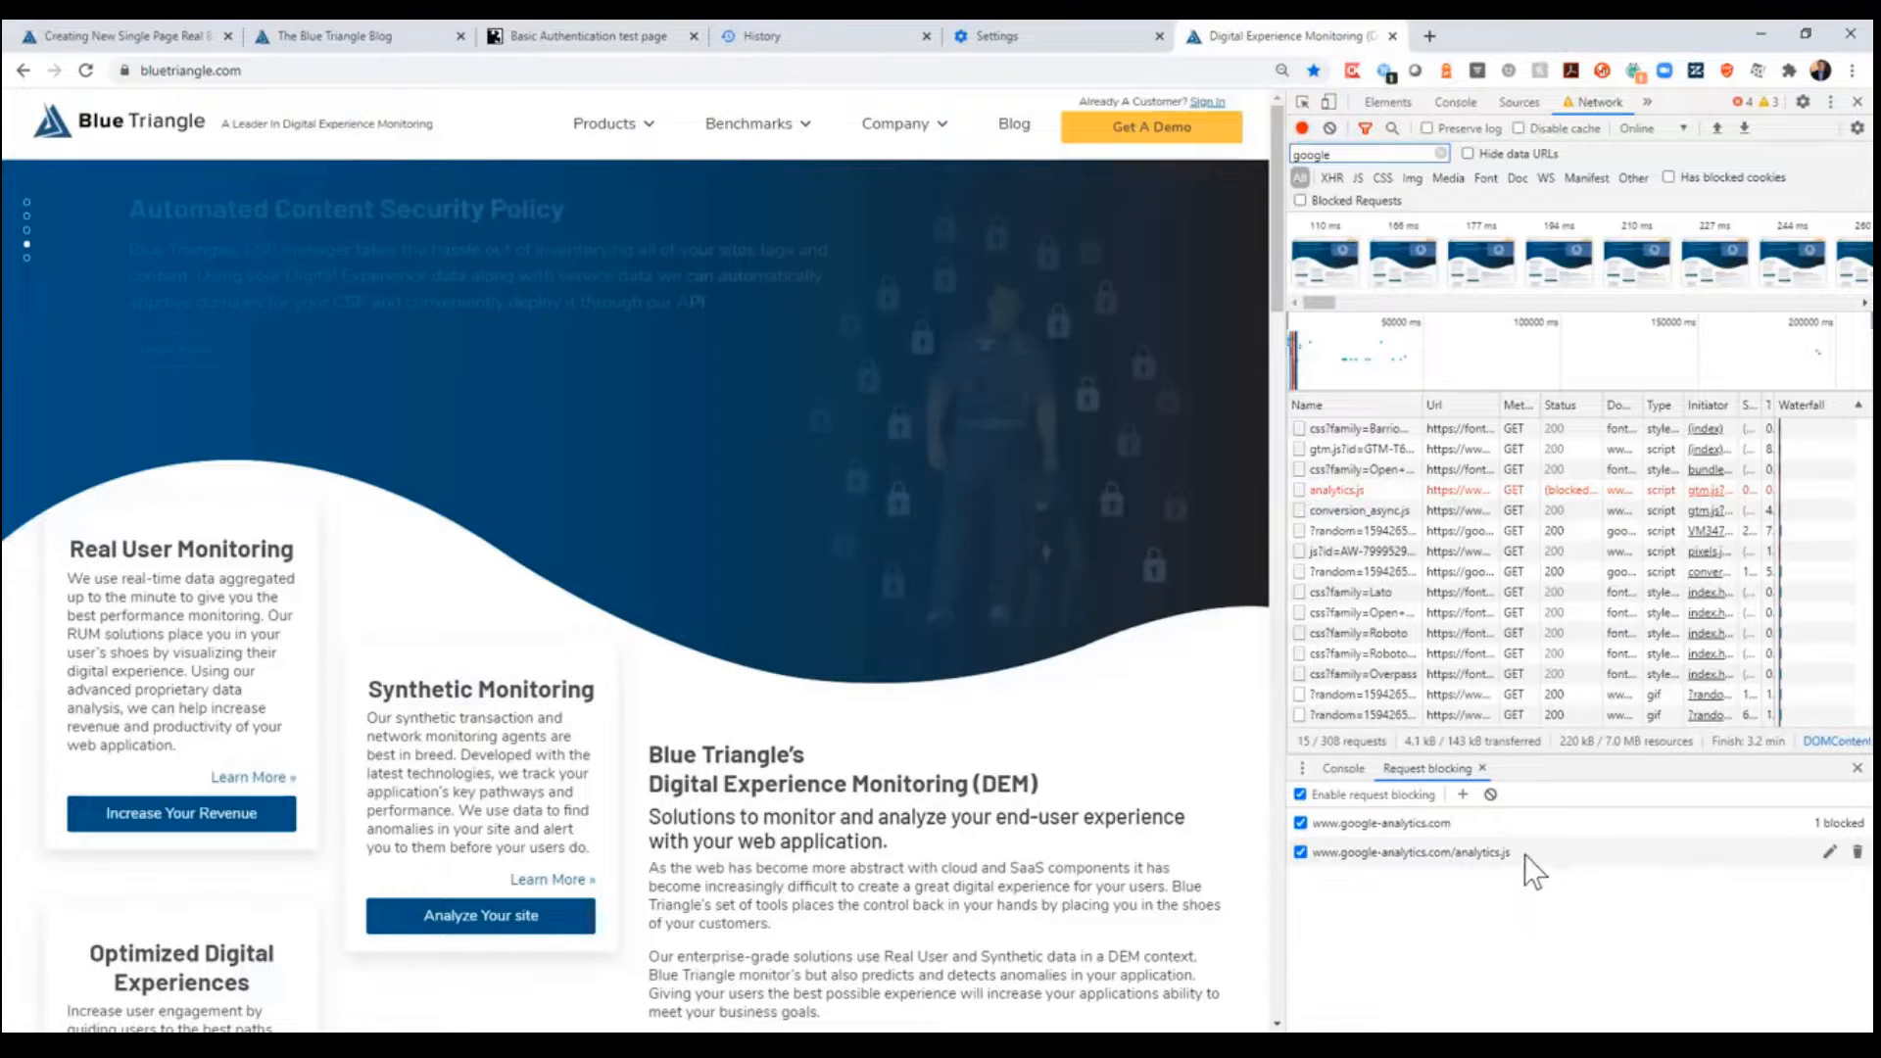
{"action": "left_click", "coordinate": [1829, 851]}
{"action": "left_click_drag", "start_coordinate": [1679, 875], "coordinate": [1137, 836]}
{"action": "key", "text": "ctrl+c"}
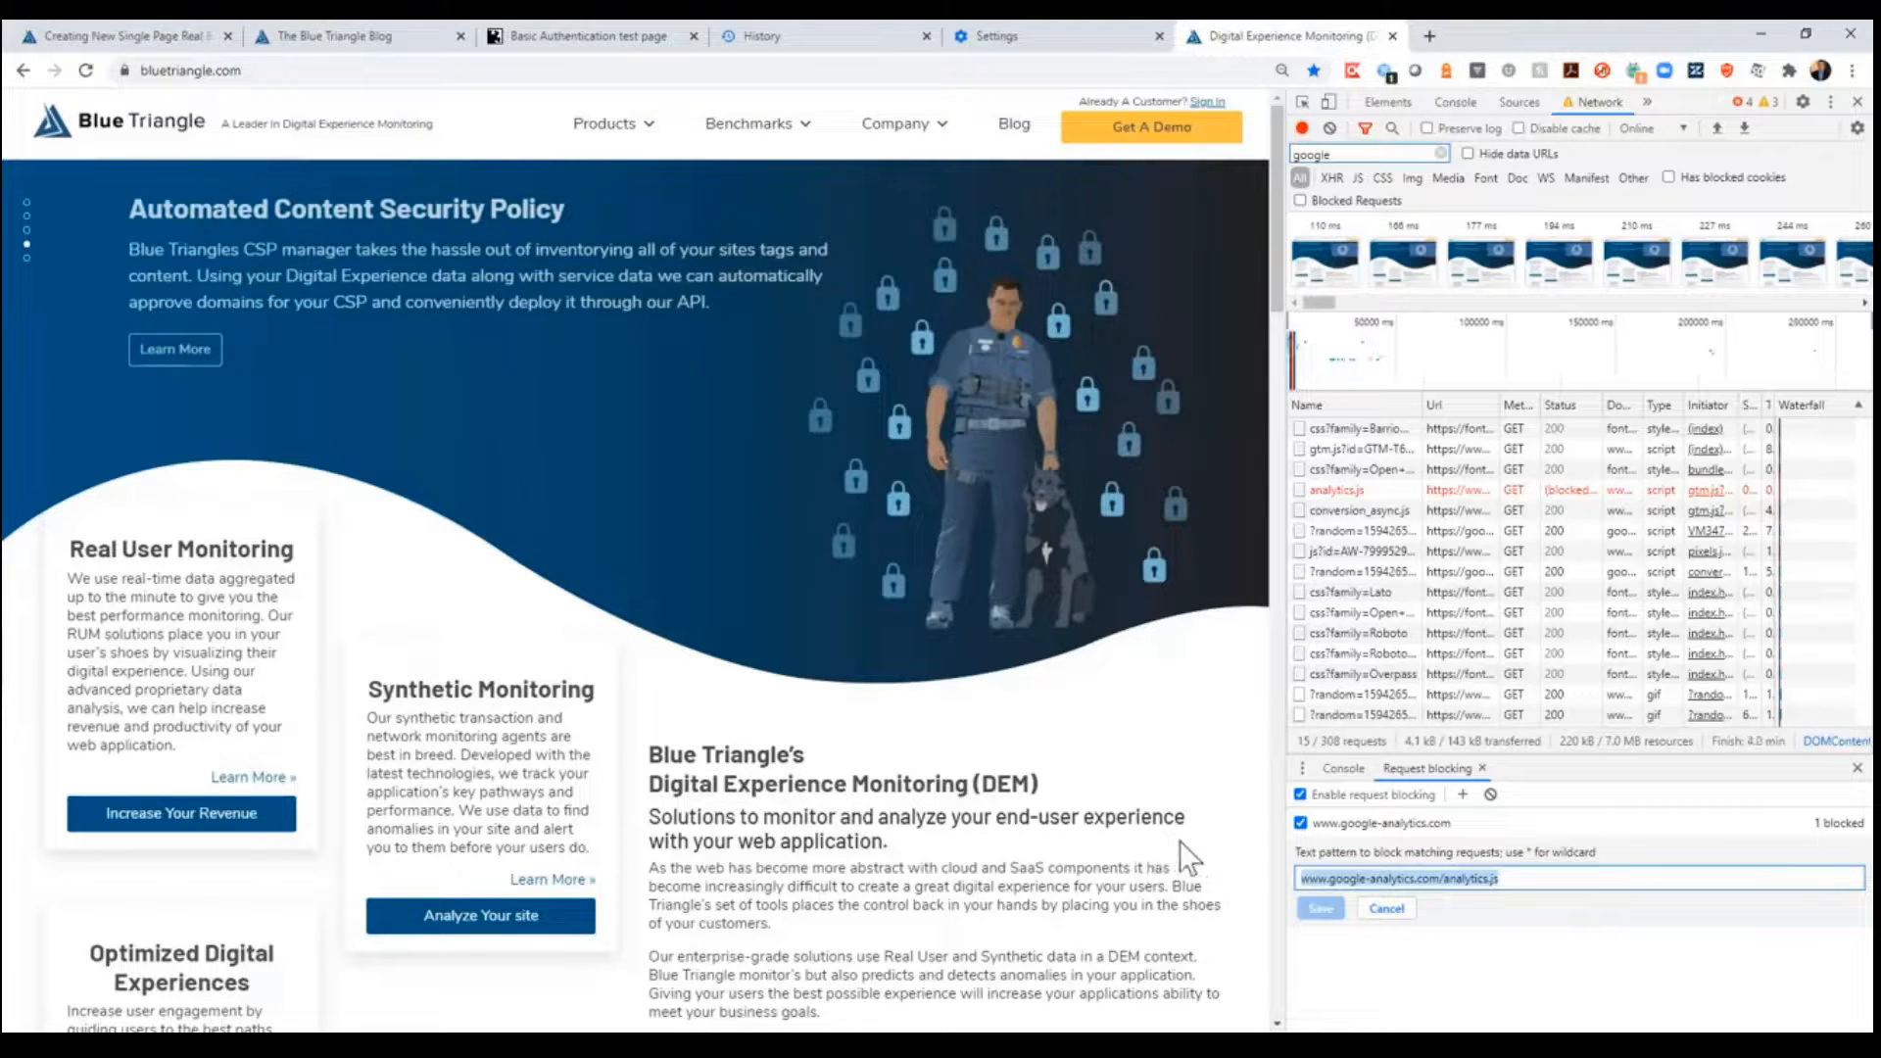
{"action": "right_click", "coordinate": [1355, 505]}
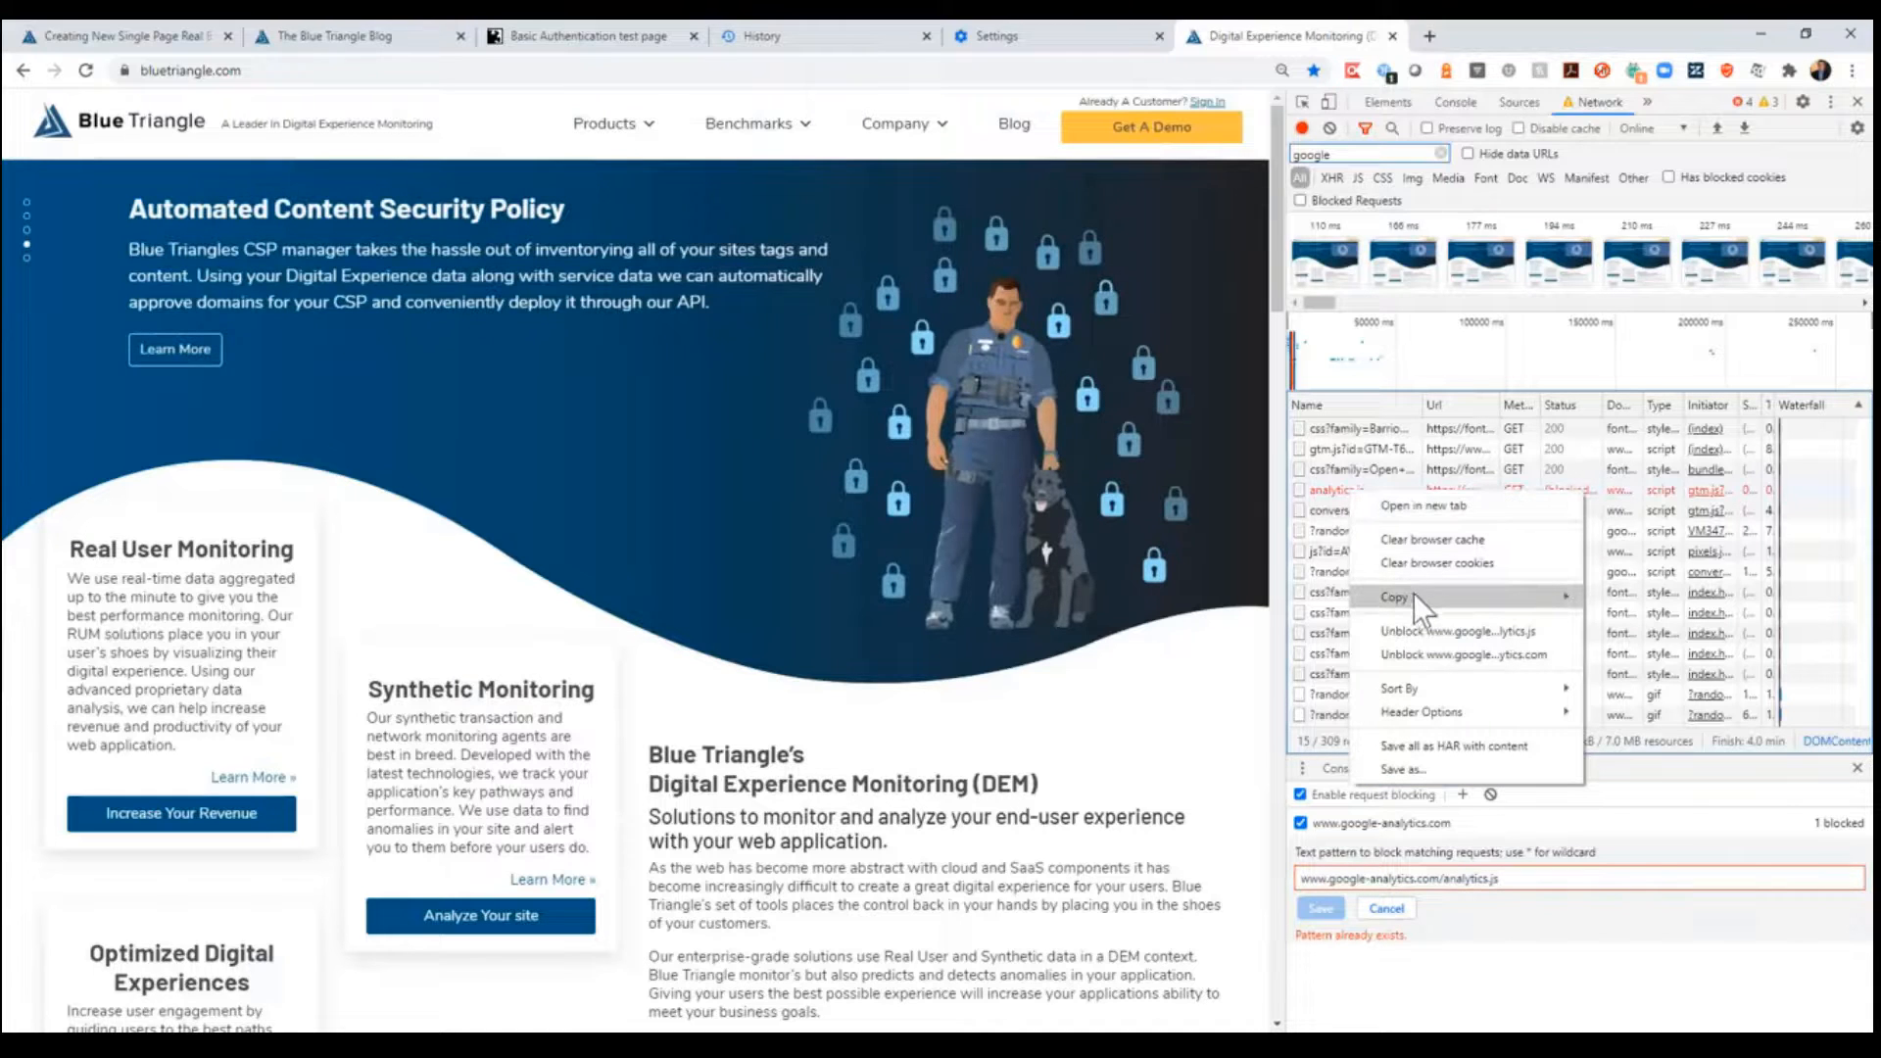
{"action": "mouse_move", "coordinate": [1421, 598]}
{"action": "left_click", "coordinate": [1702, 602]}
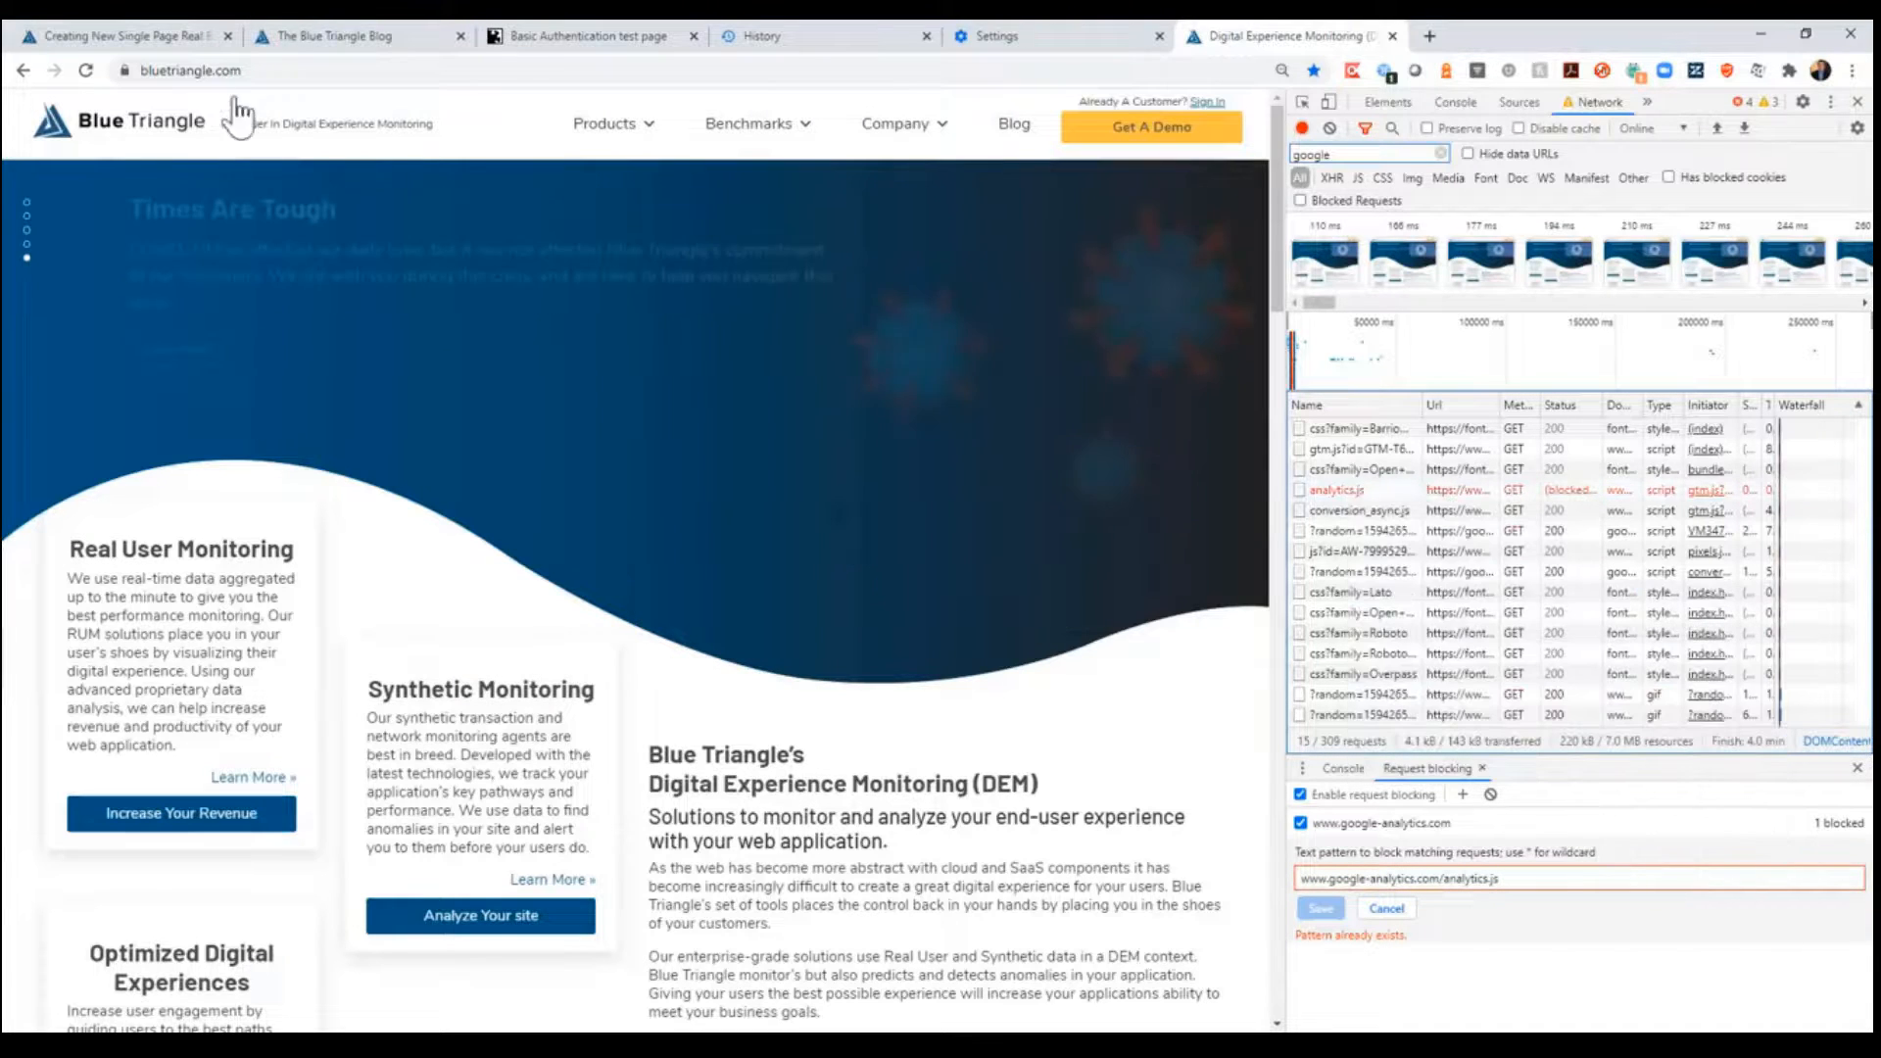
{"action": "left_click", "coordinate": [84, 27]}
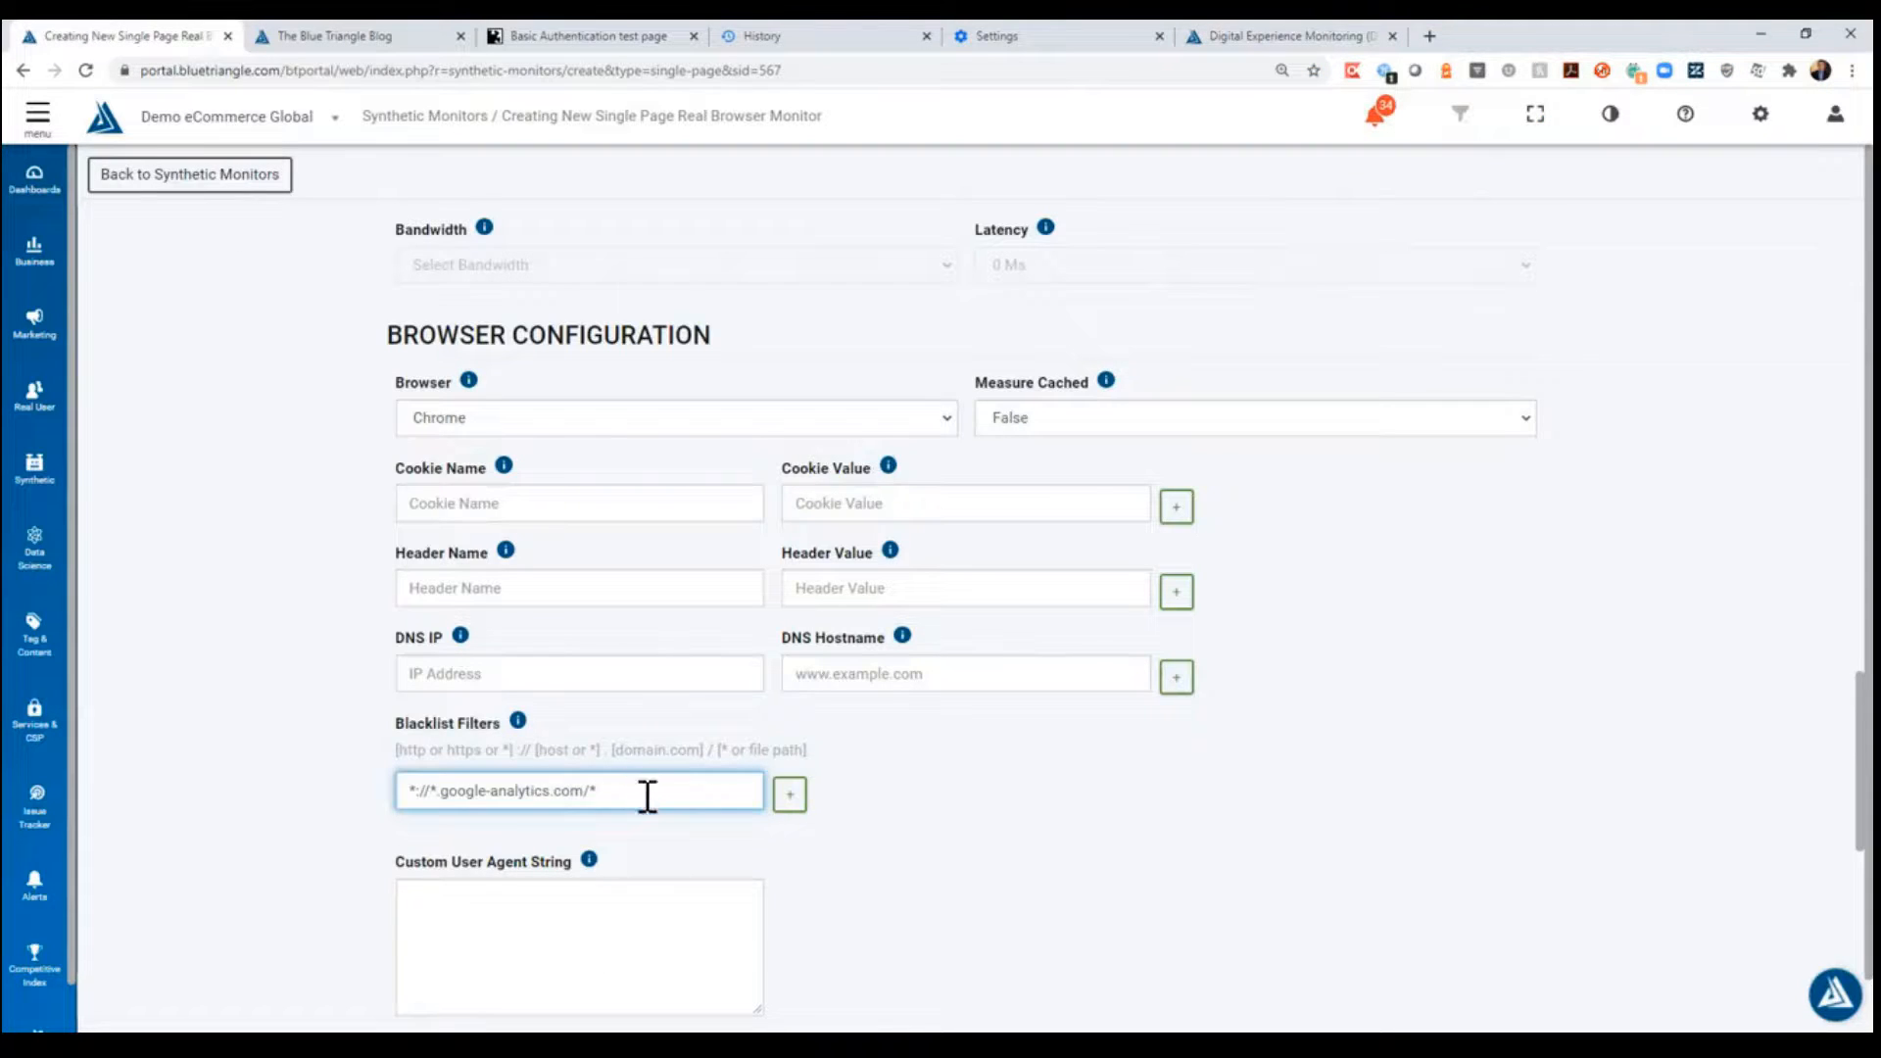
{"action": "left_click_drag", "start_coordinate": [648, 795], "coordinate": [329, 753]}
{"action": "key", "text": "ctrl+v"}
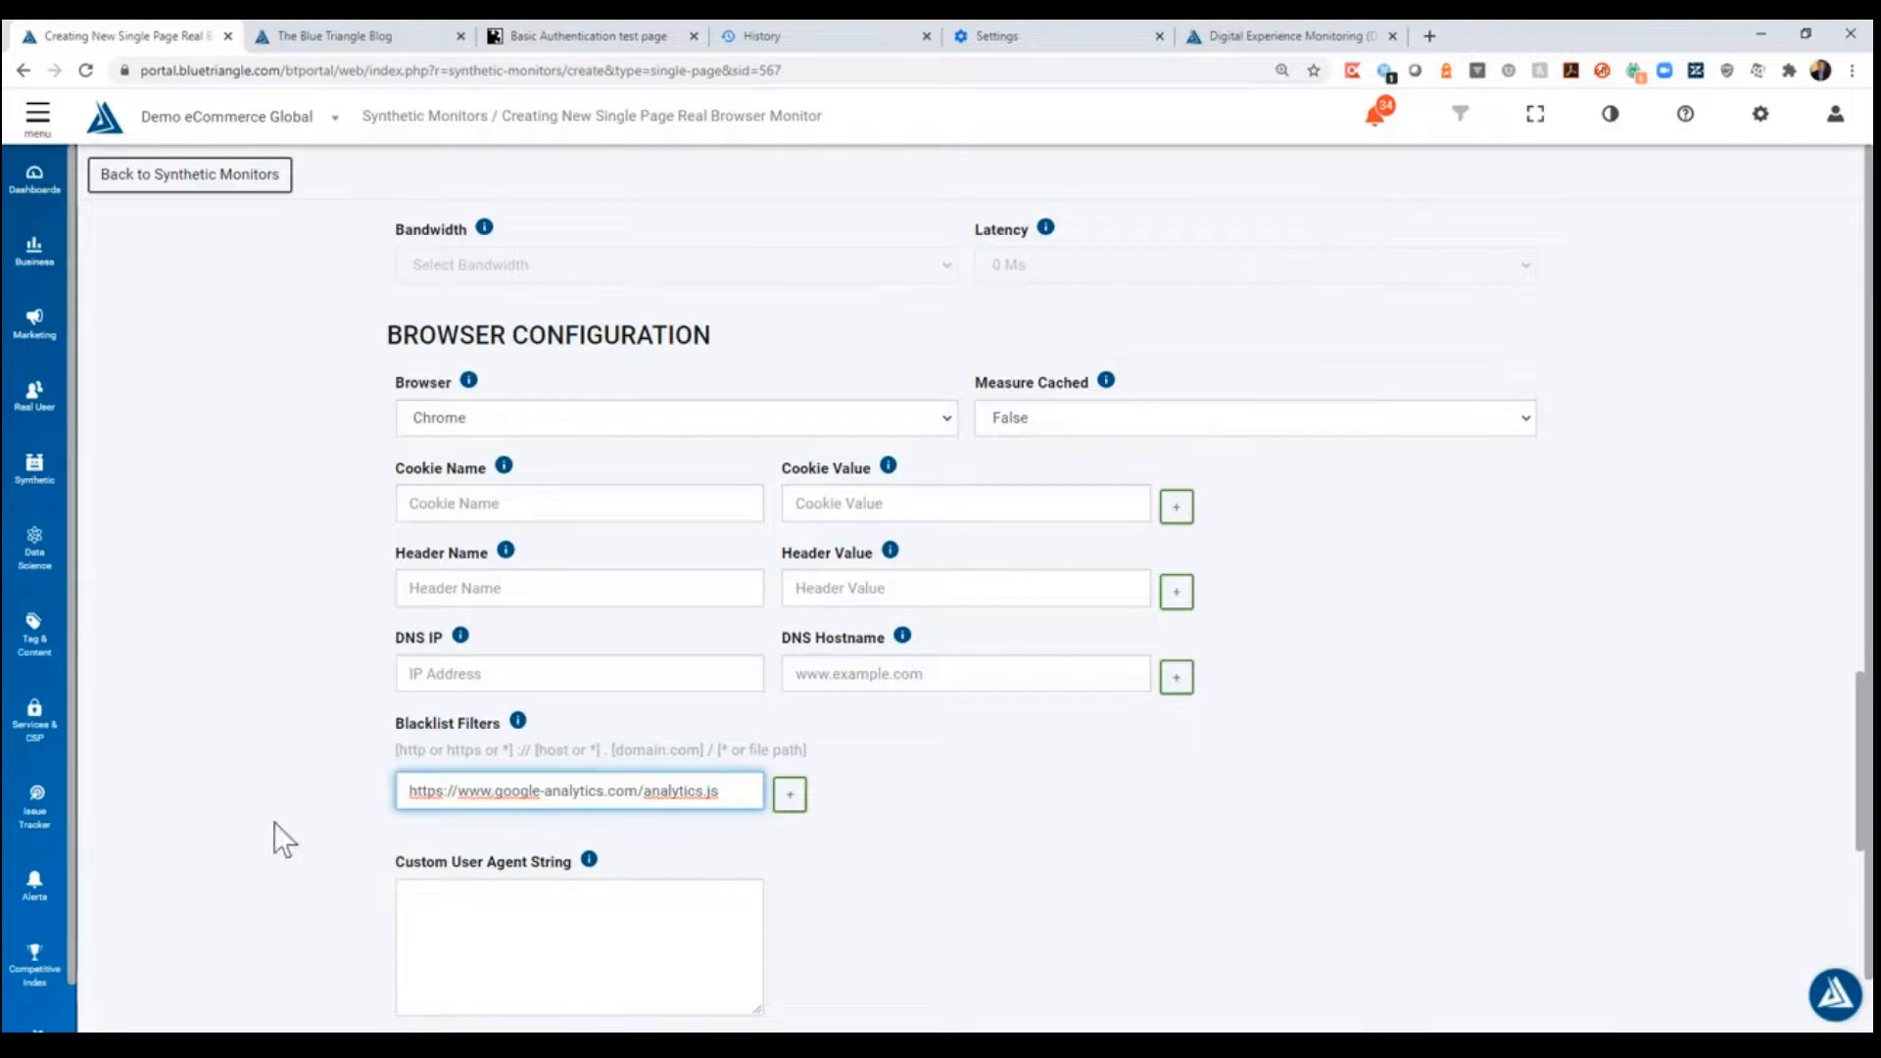
{"action": "left_click", "coordinate": [314, 741]}
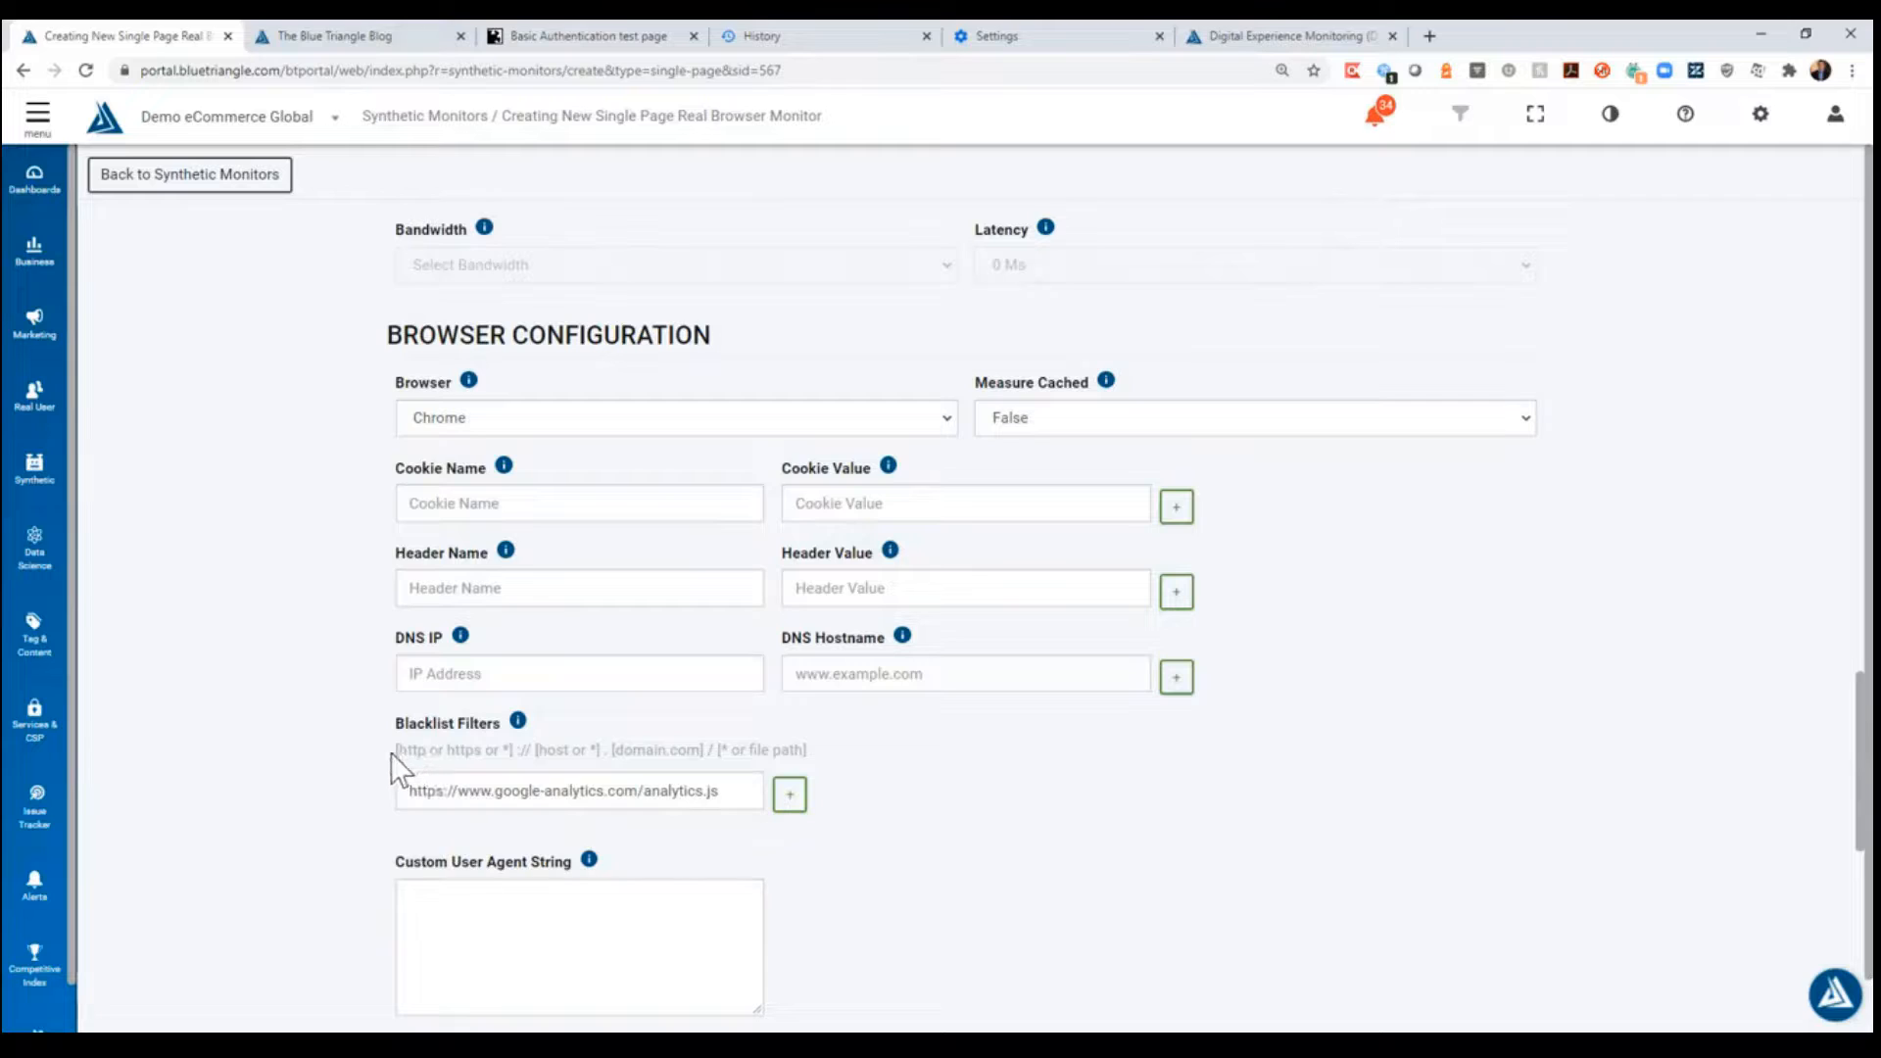
{"action": "left_click_drag", "start_coordinate": [390, 755], "coordinate": [472, 750]}
{"action": "left_click", "coordinate": [472, 750]}
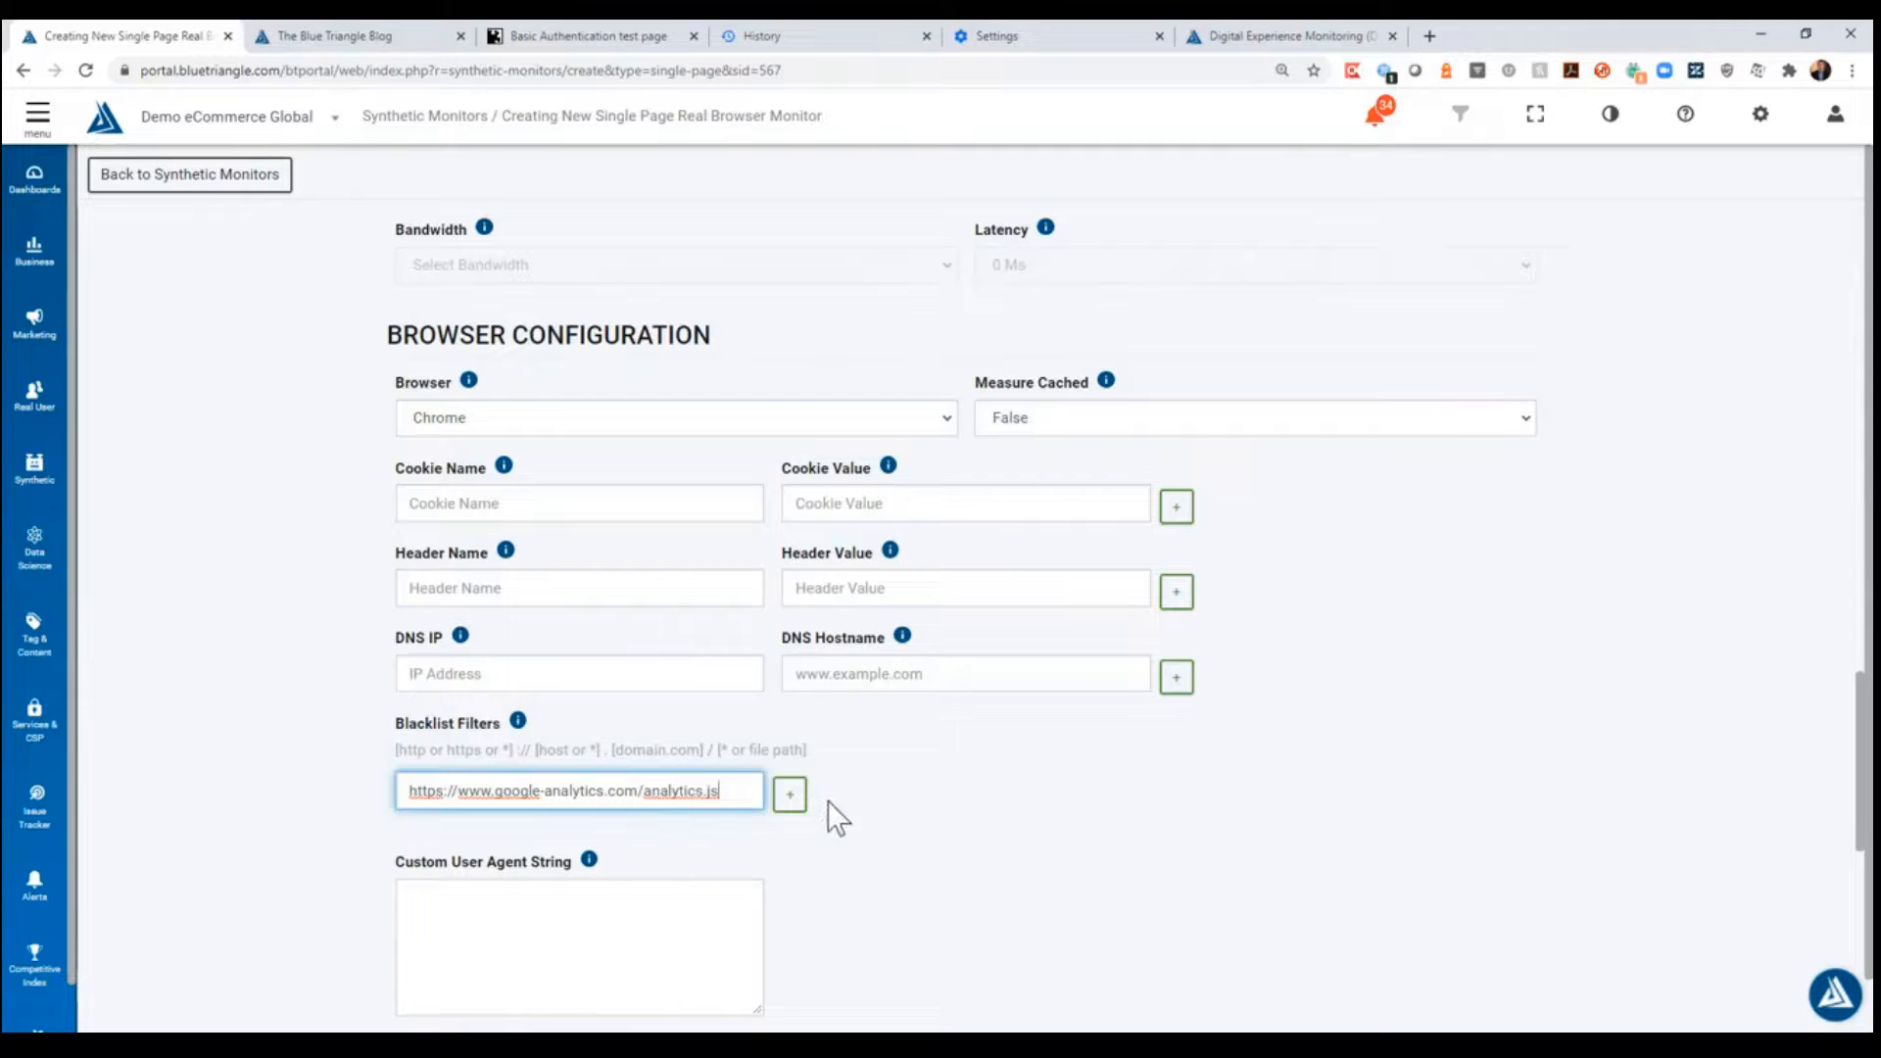
{"action": "left_click", "coordinate": [797, 811]}
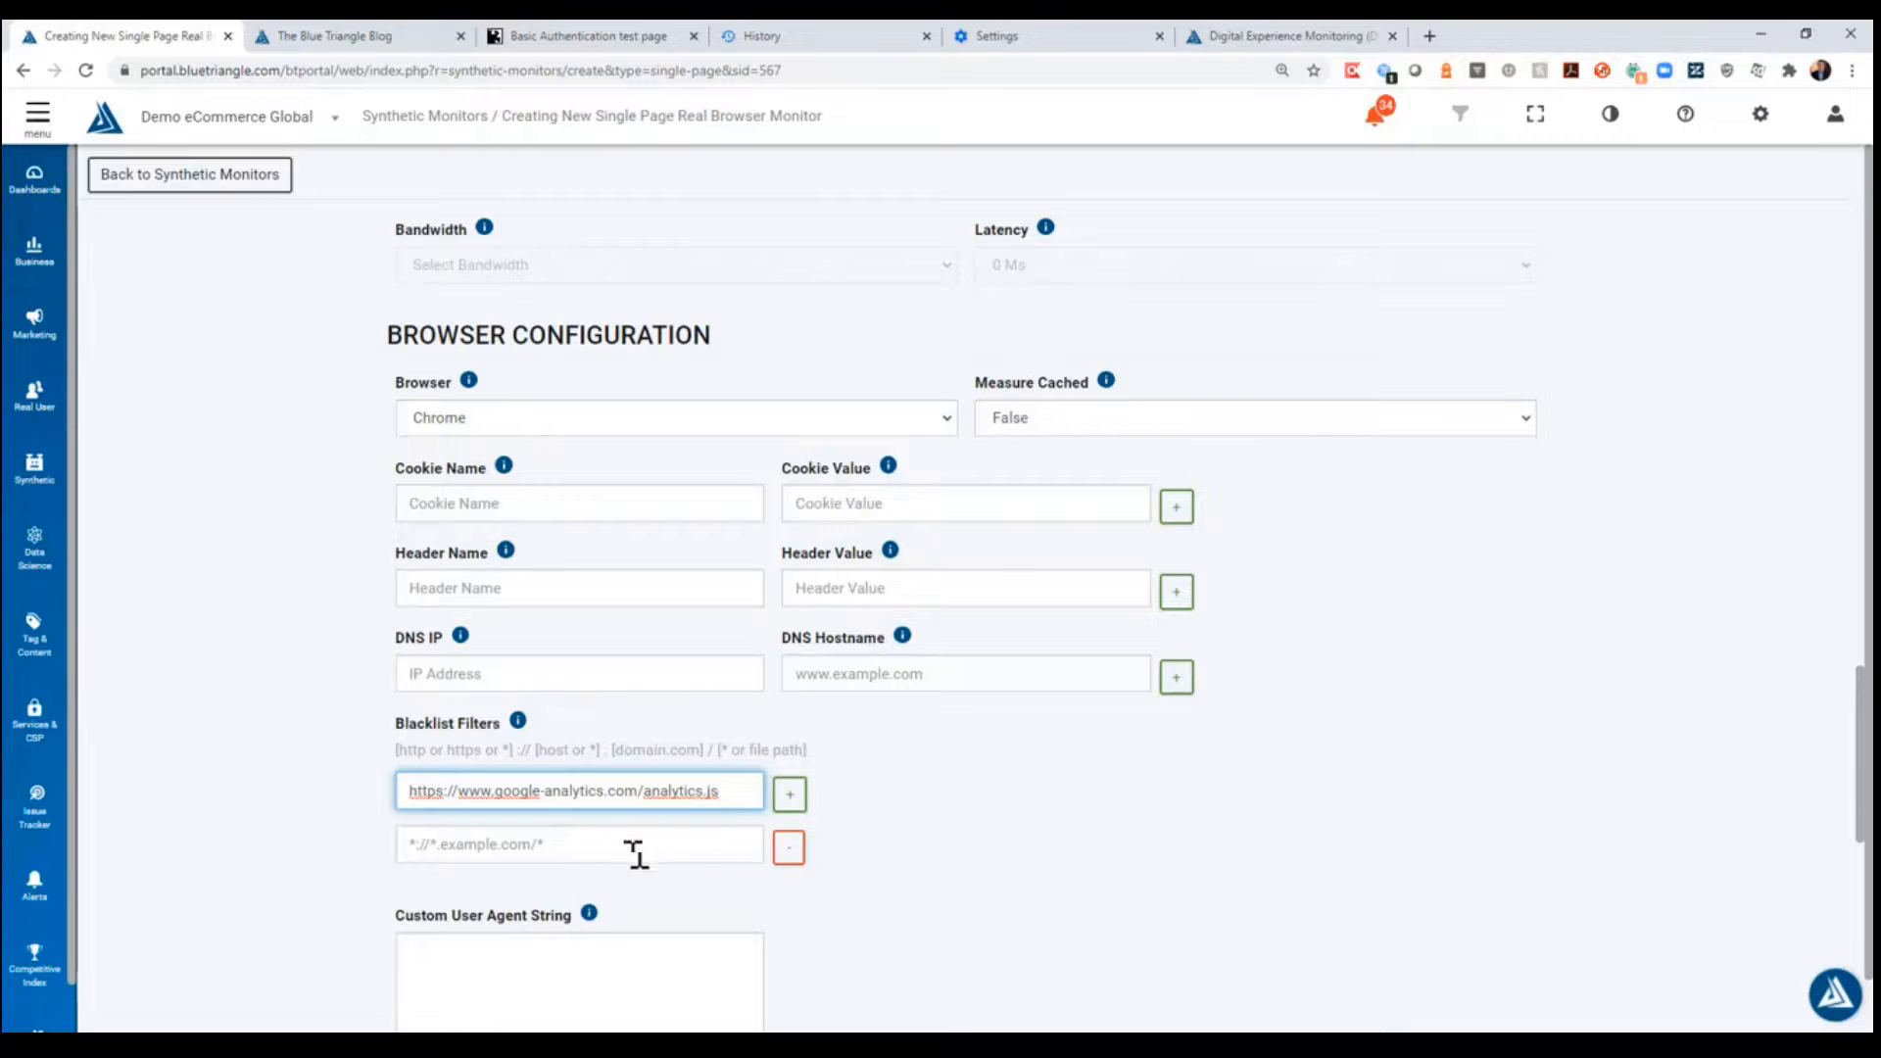
{"action": "left_click", "coordinate": [559, 850]}
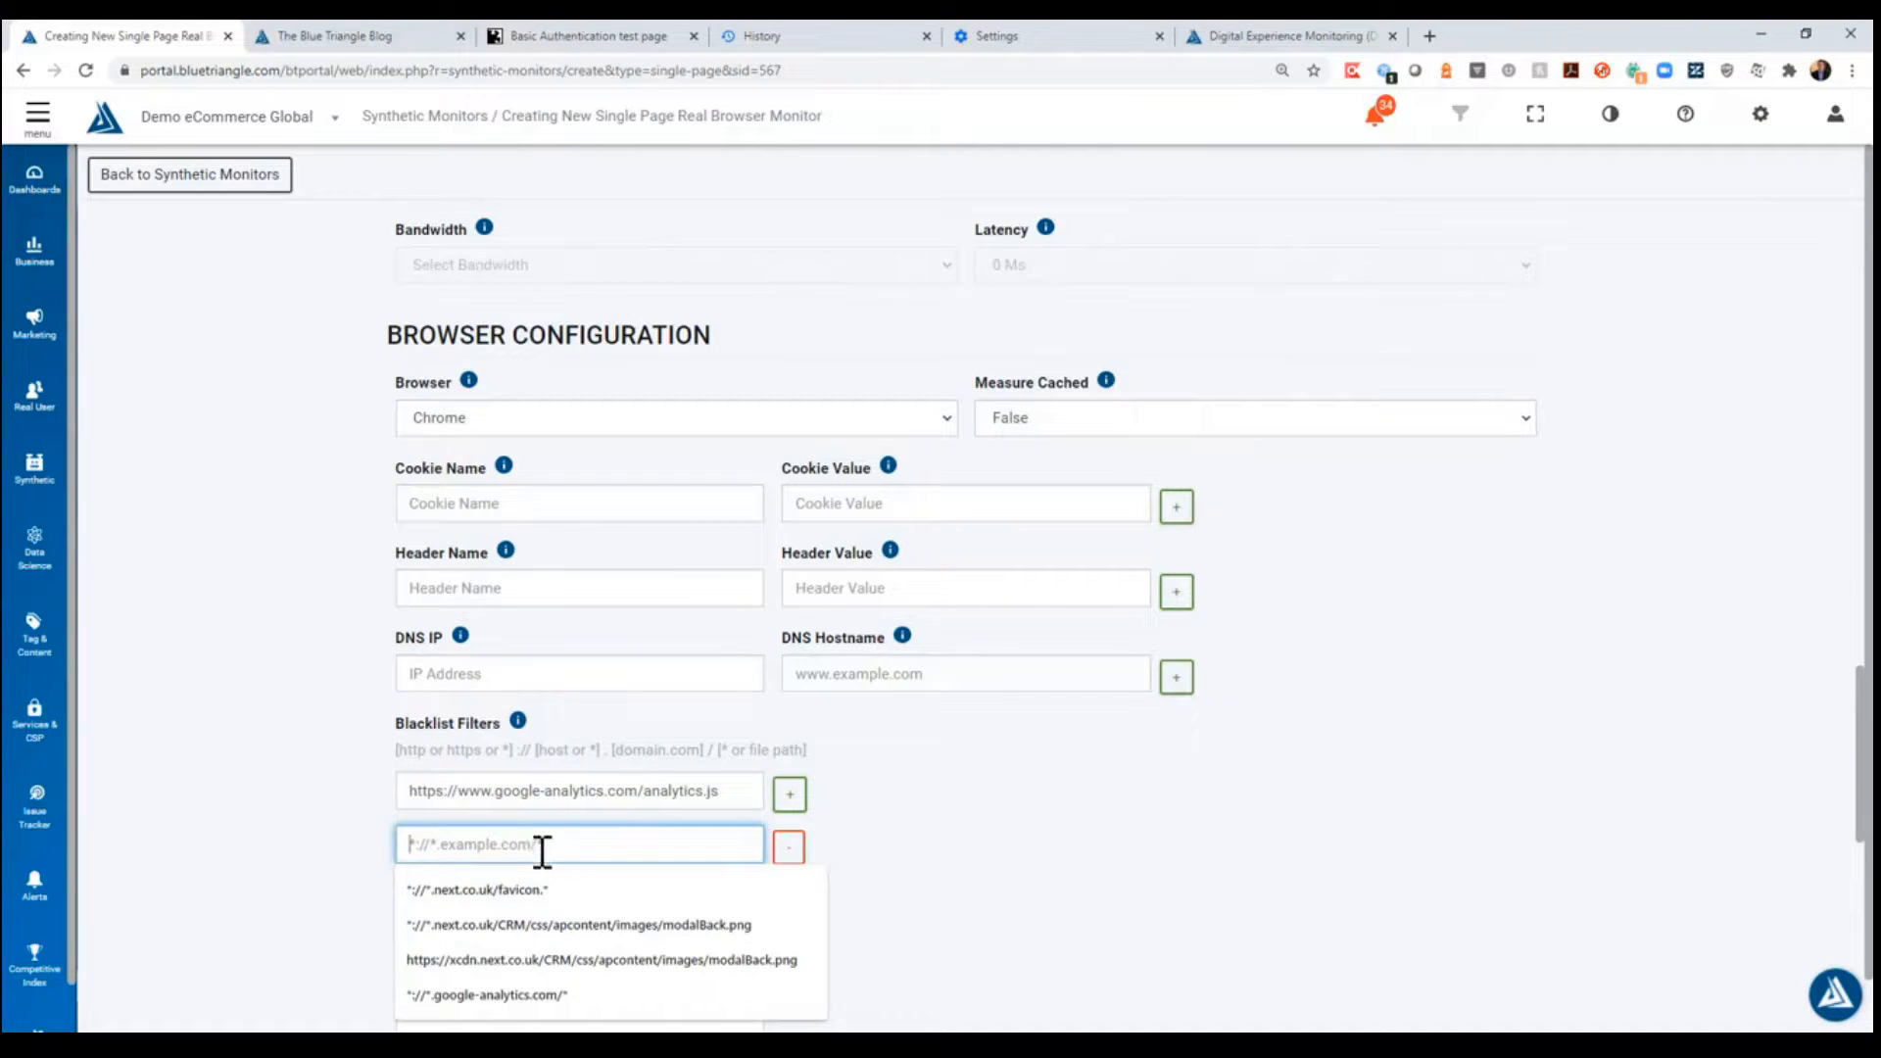
{"action": "left_click", "coordinate": [790, 849]}
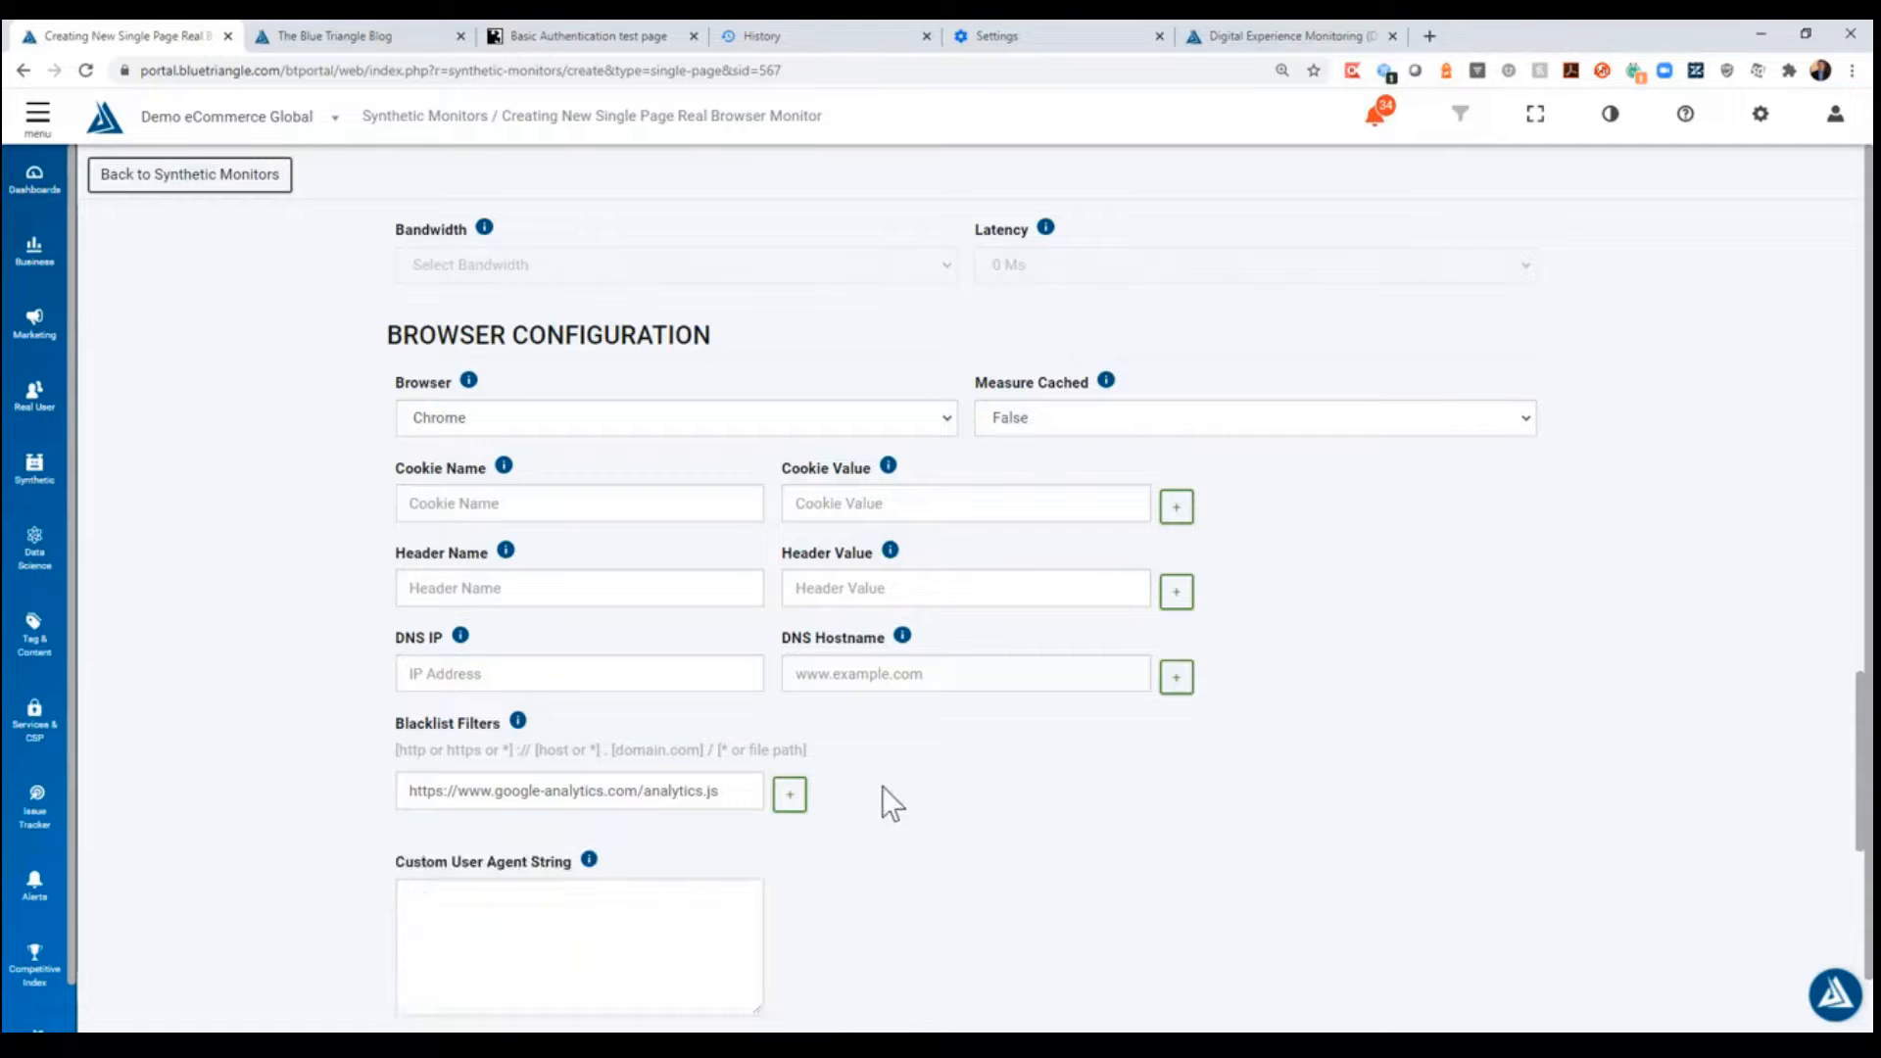
- Review the new monitor's changes and create the monitor
{"action": "scroll", "coordinate": [1038, 765], "scroll_direction": "down", "scroll_amount": 10}
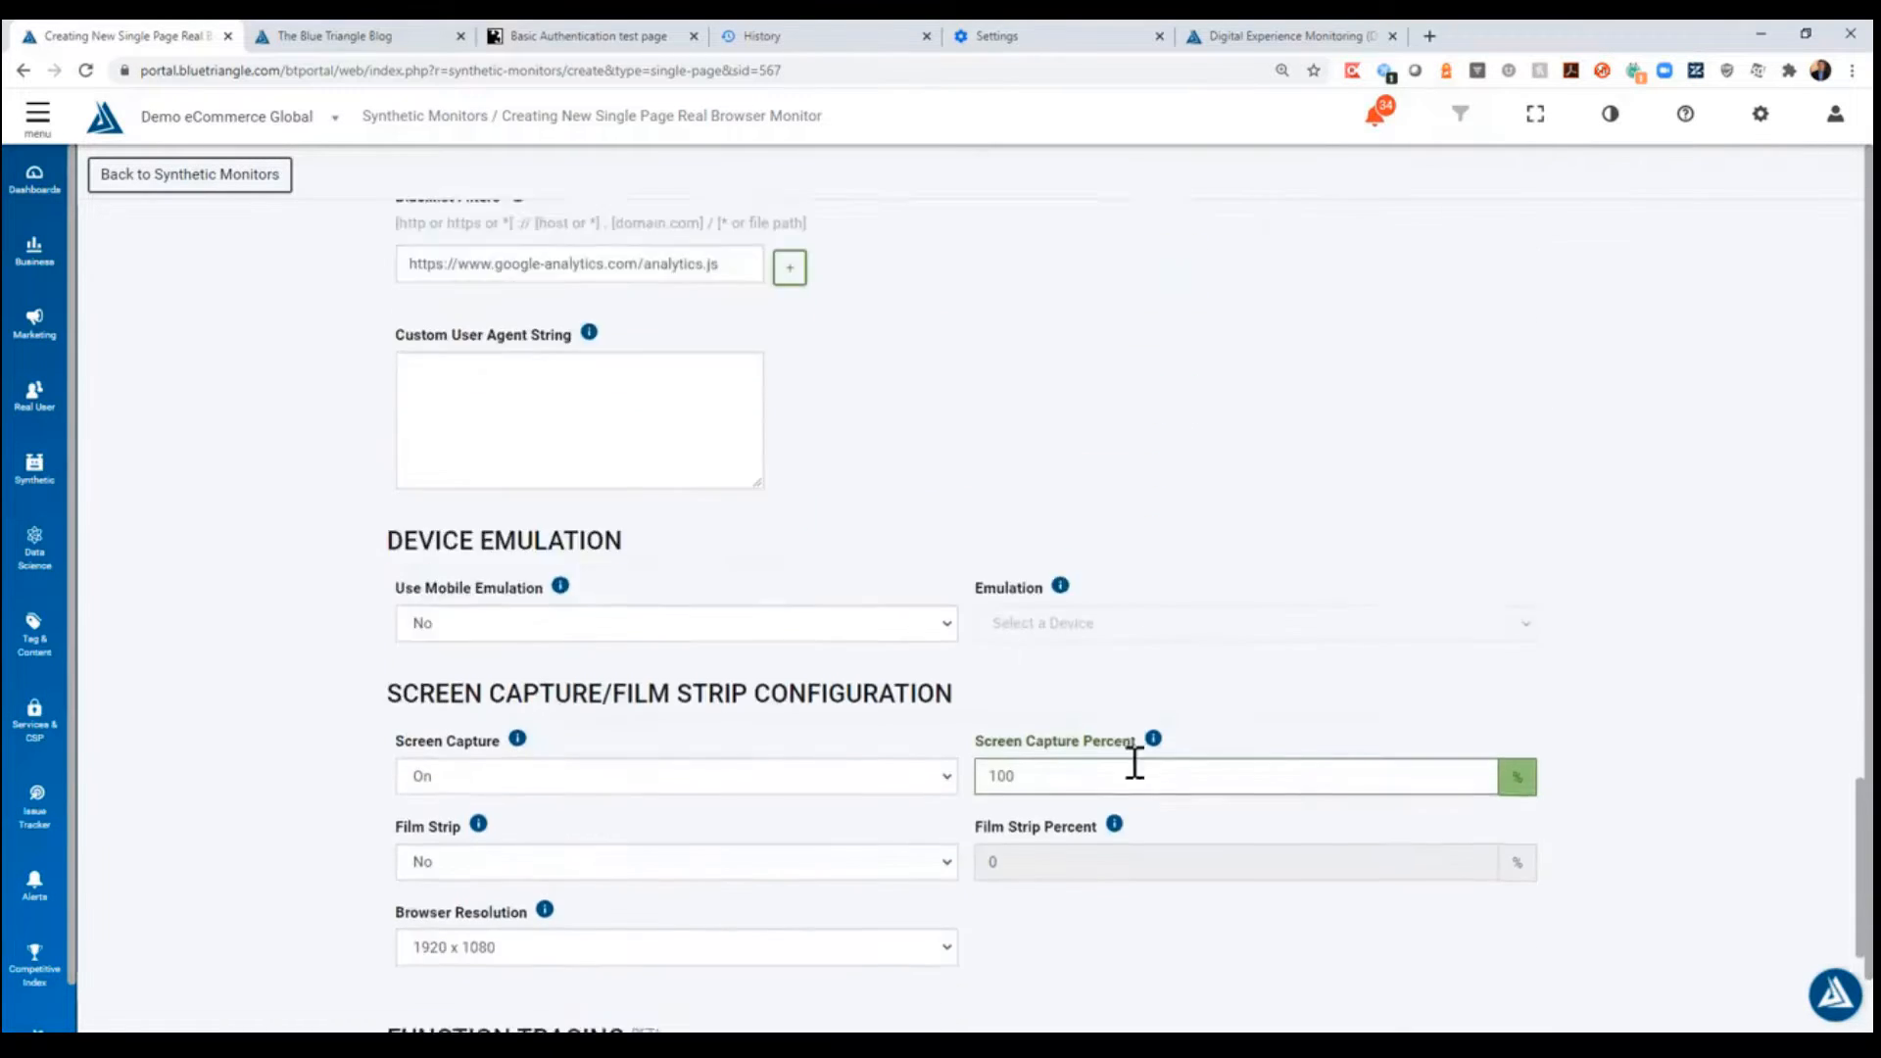
{"action": "left_click", "coordinate": [1058, 951]}
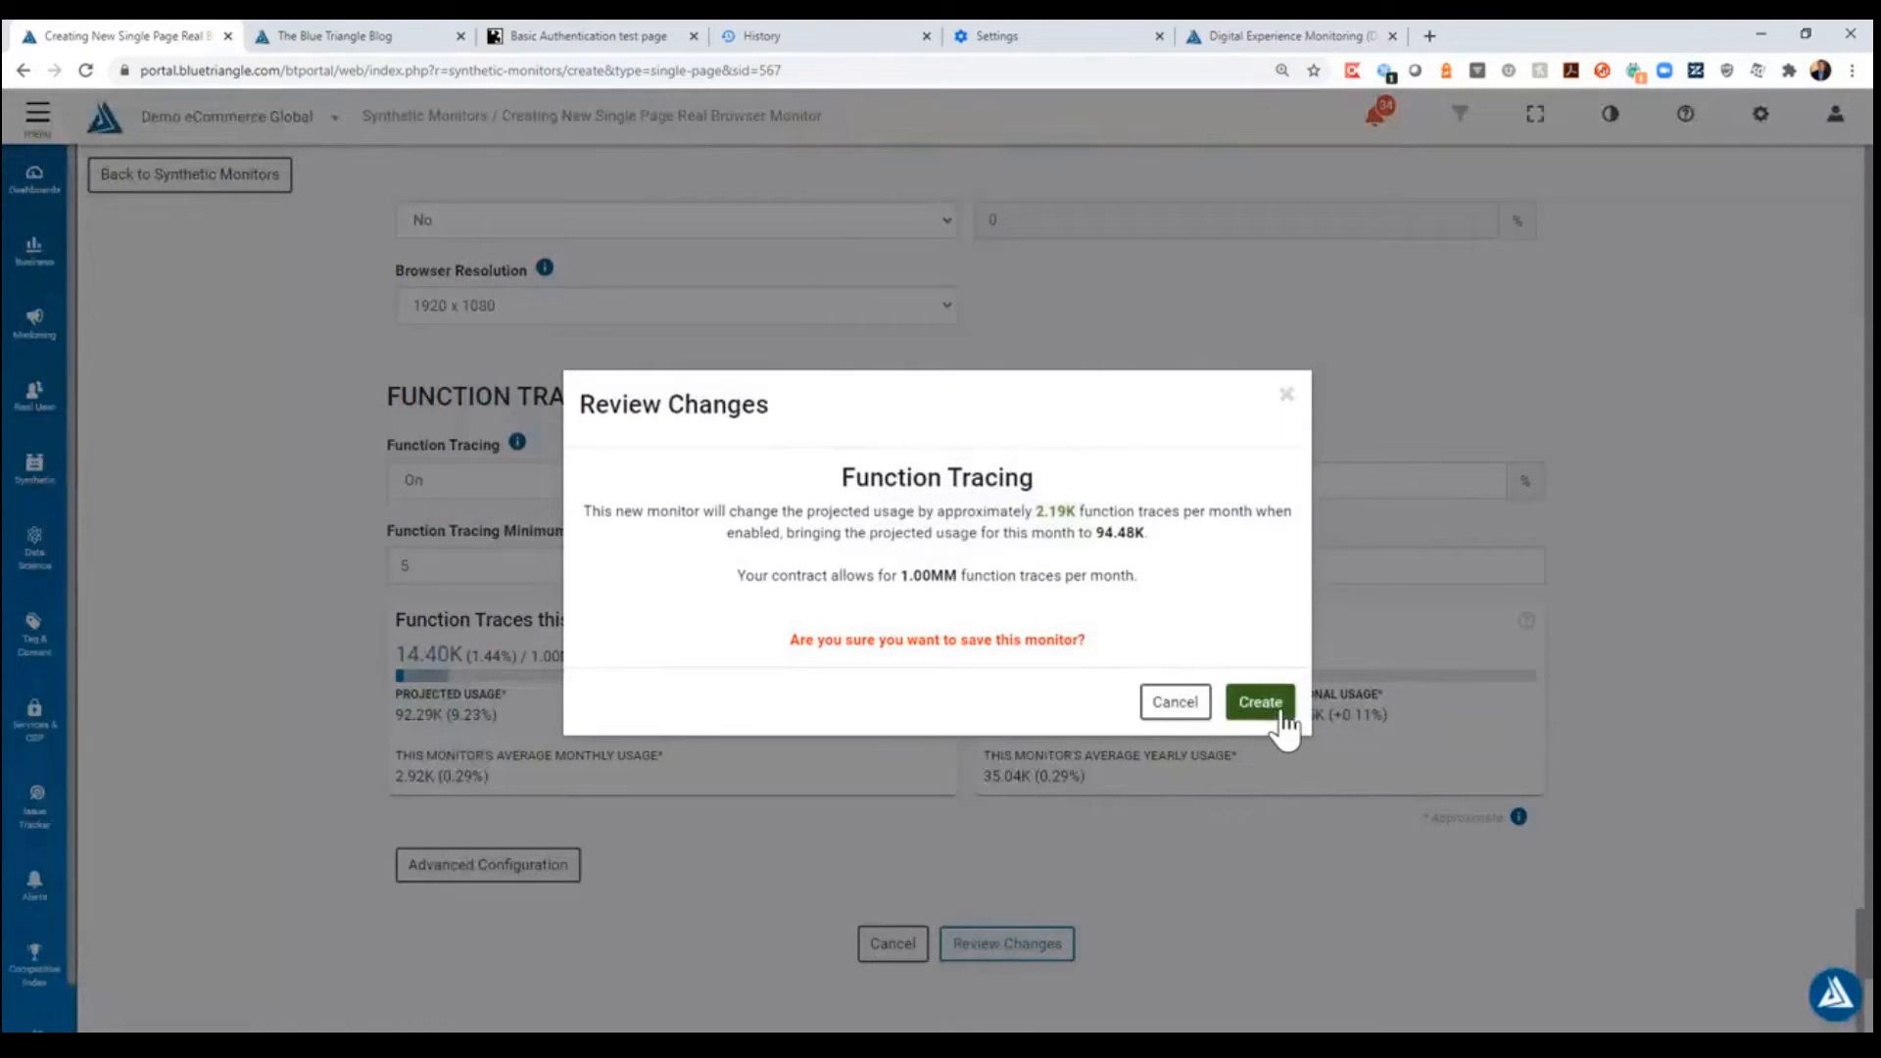
{"action": "left_click", "coordinate": [1281, 713]}
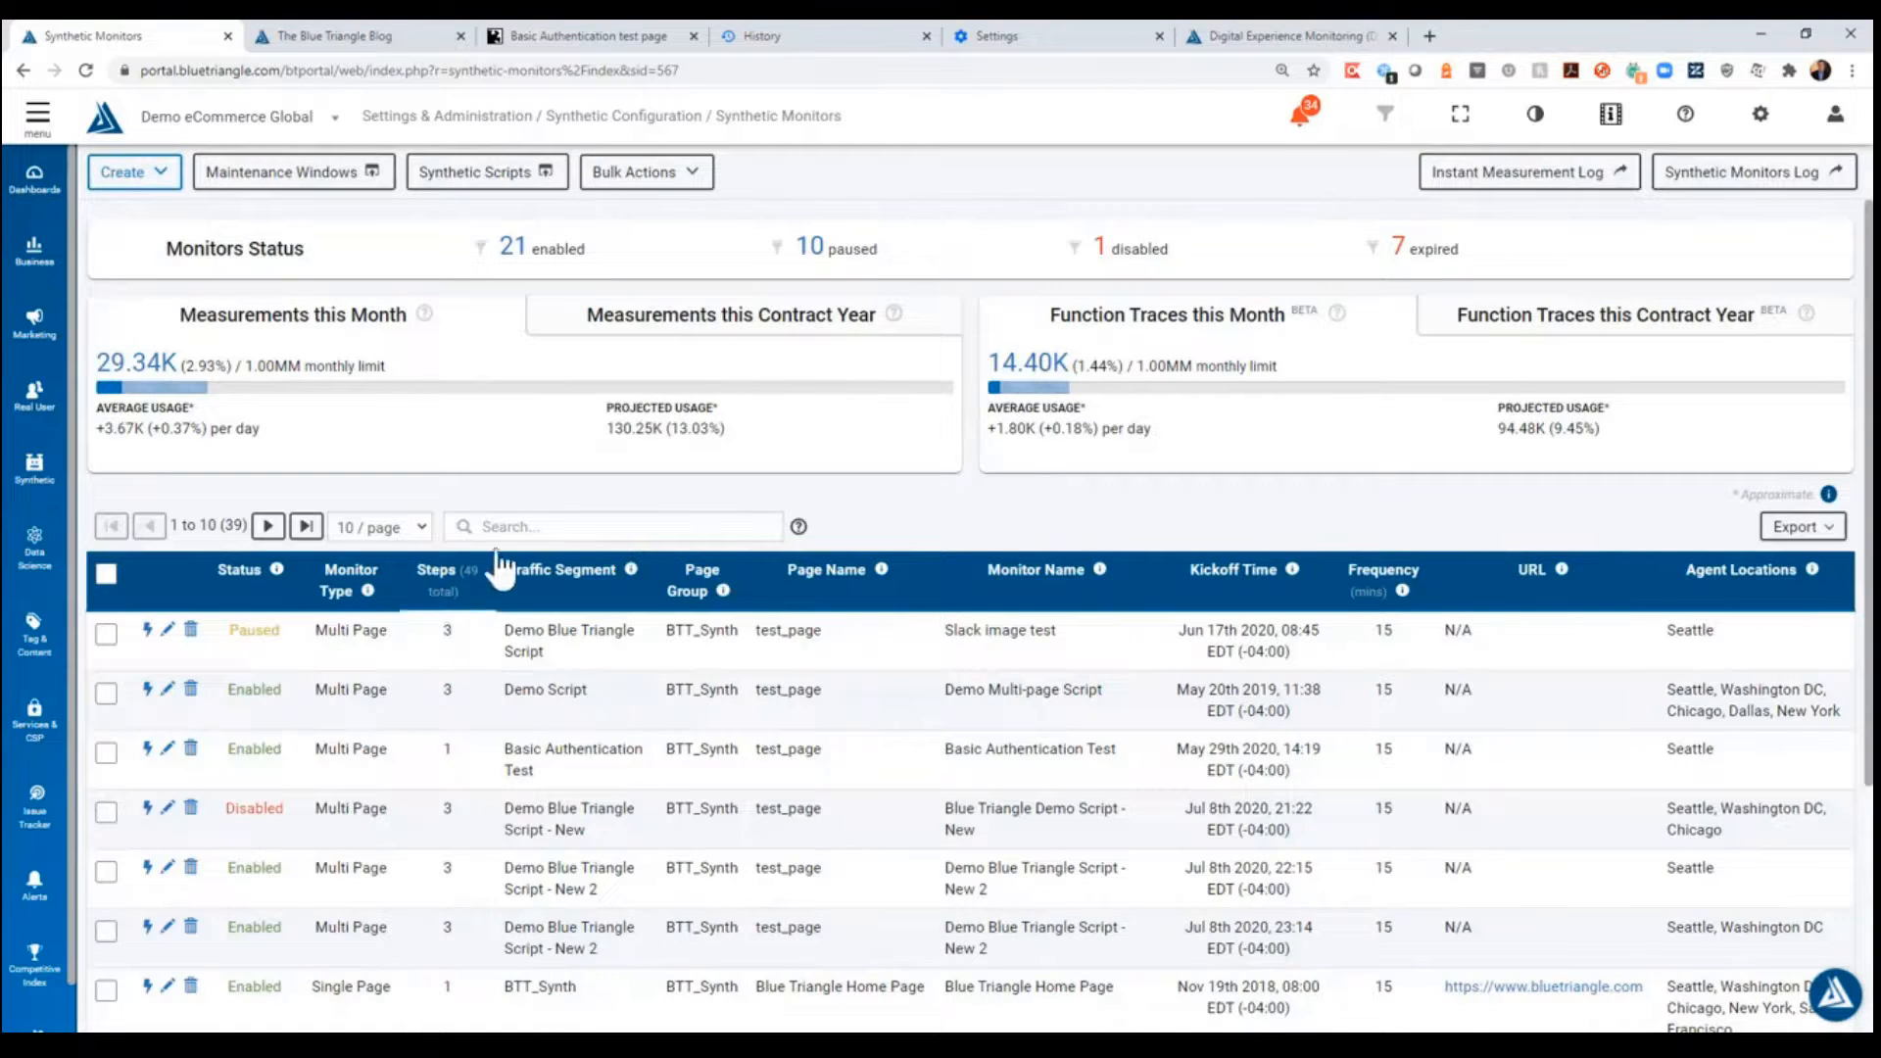
- Search the synthetic monitors for "Blue Triangle Home Page - Without GA" and check the page name of its entry
{"action": "left_click", "coordinate": [519, 526]}
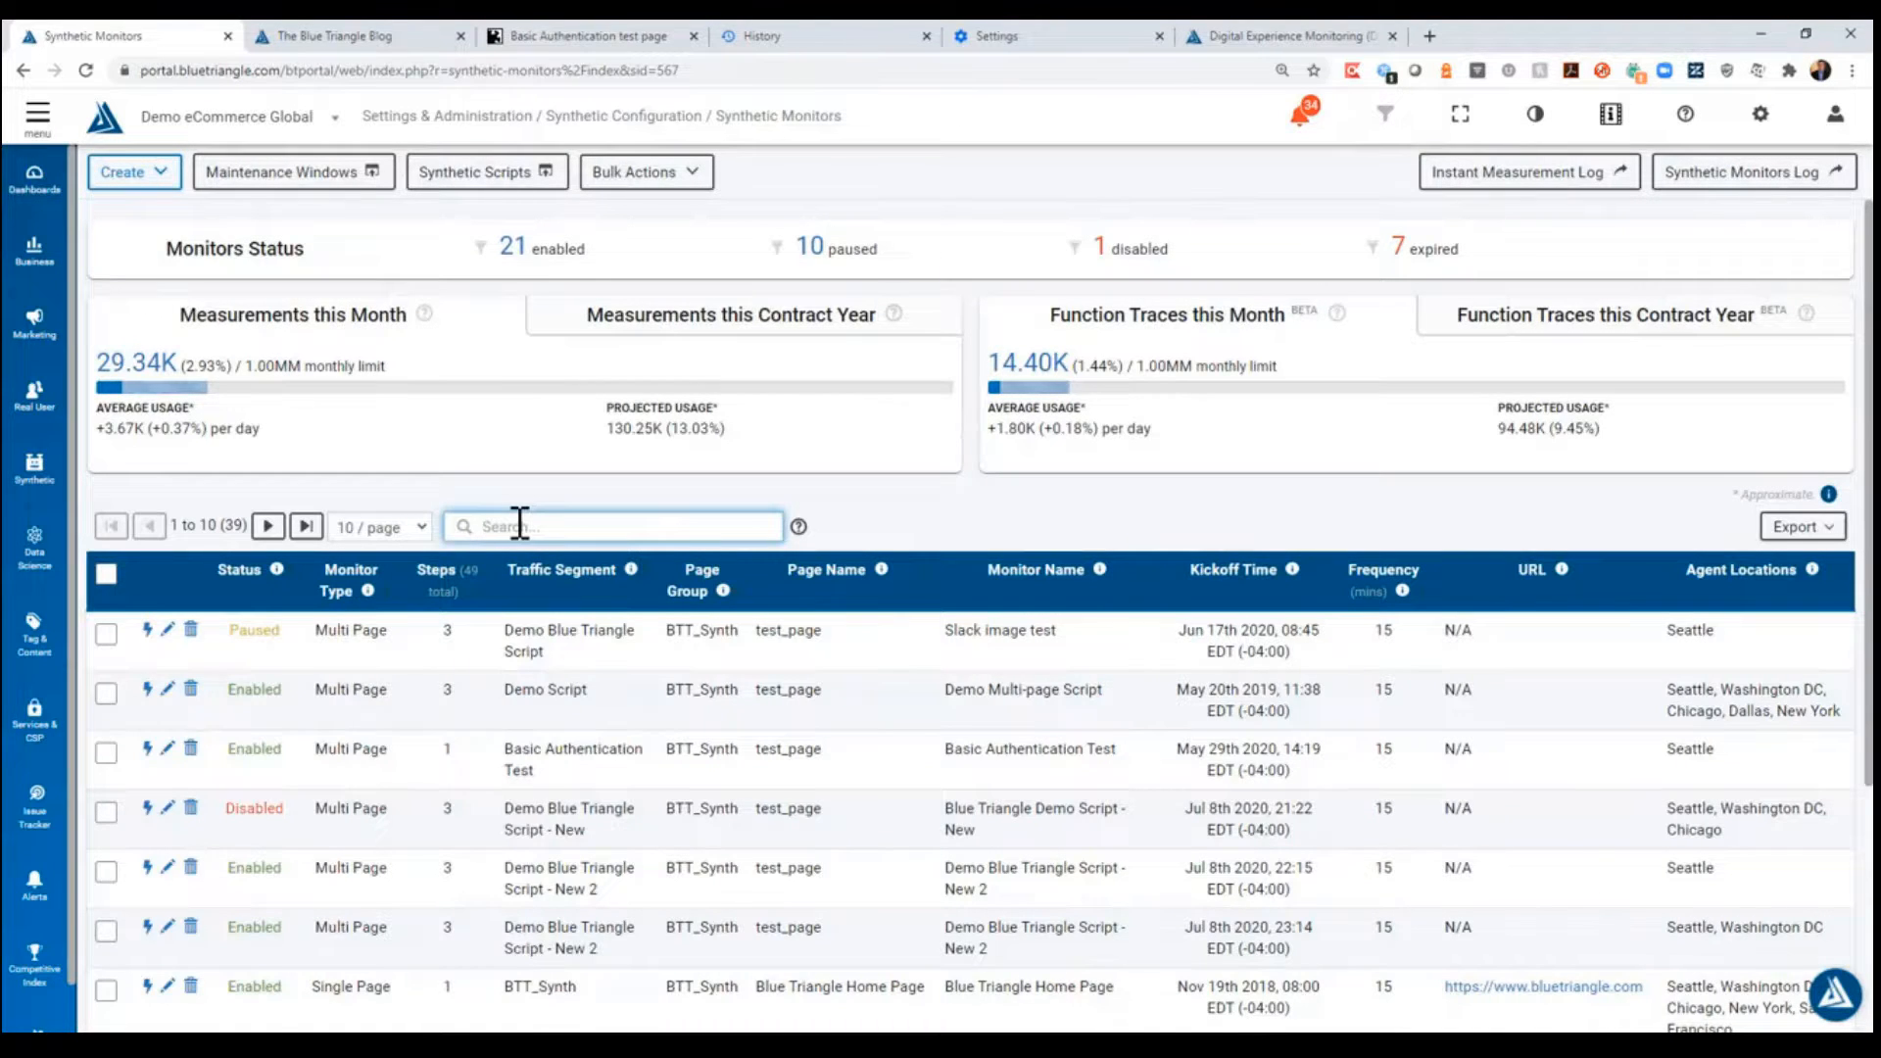
{"action": "type", "text": "Blue Triang"}
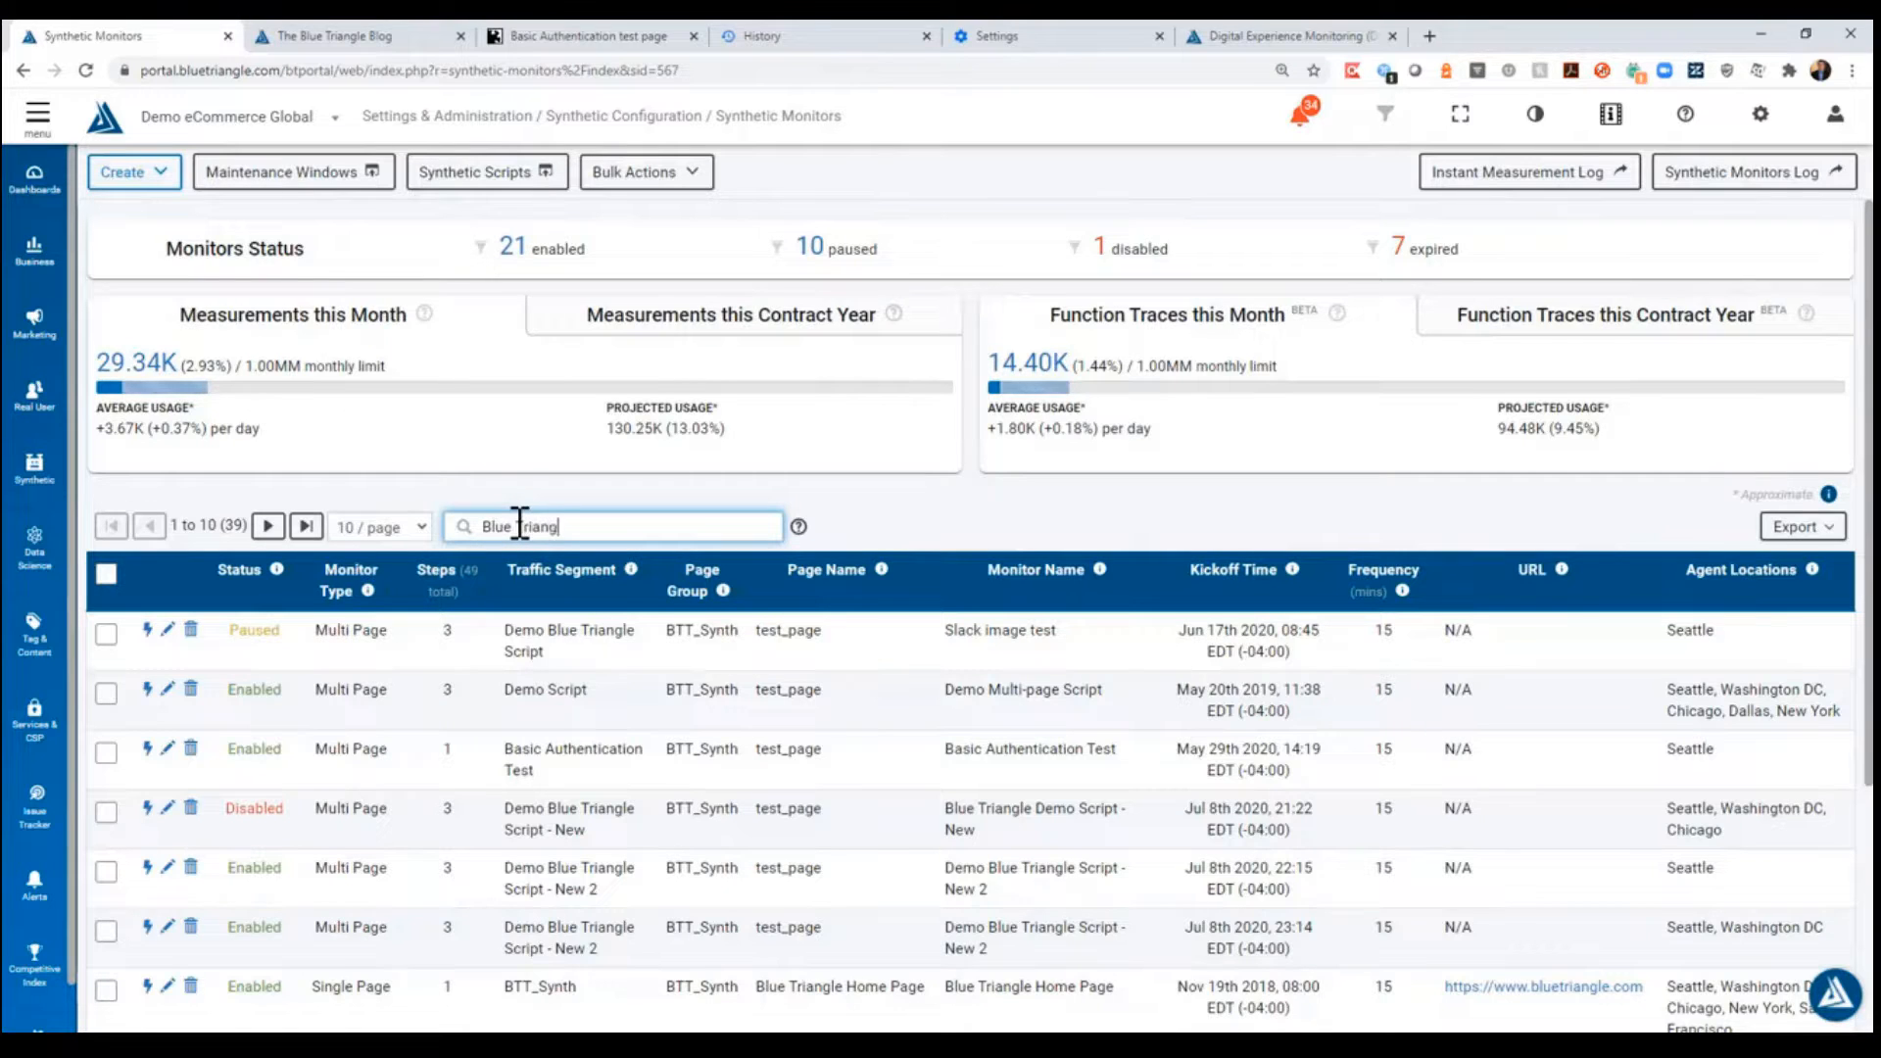
{"action": "type", "text": "le Home Page - Without GA"}
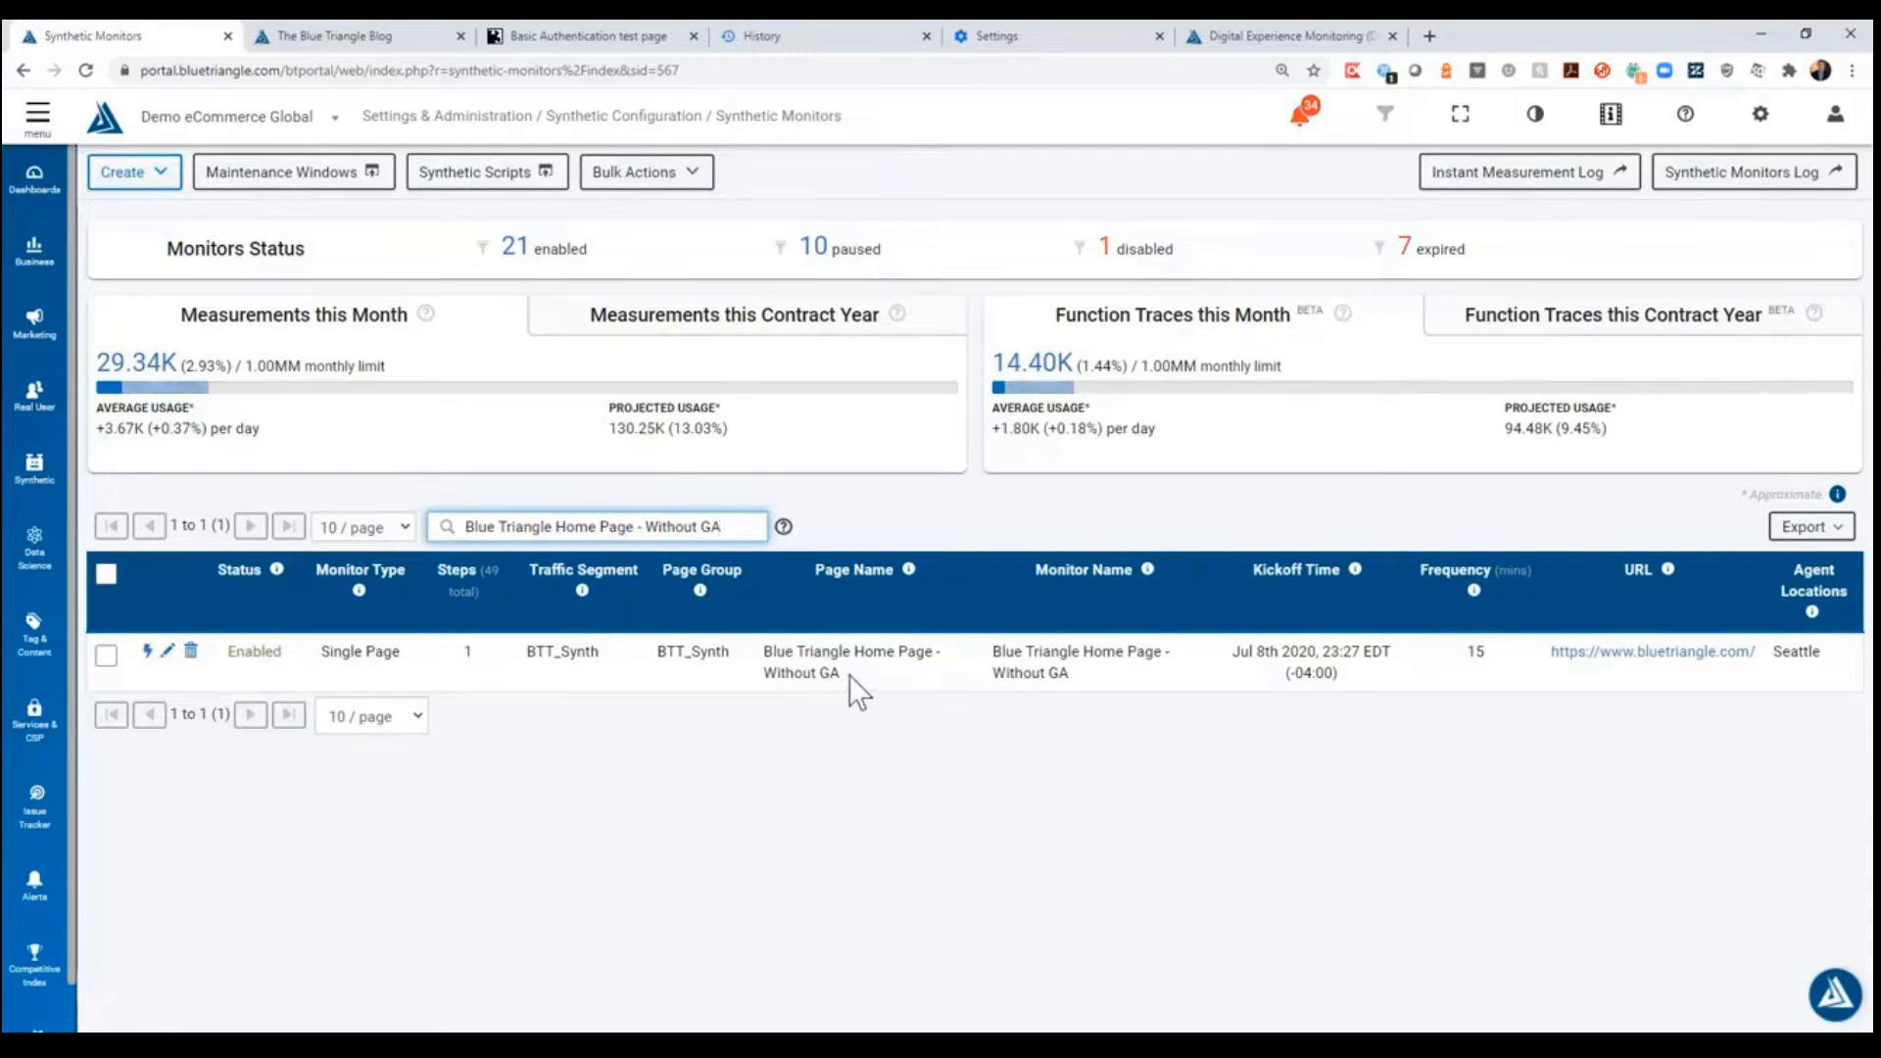
{"action": "left_click_drag", "start_coordinate": [849, 674], "coordinate": [756, 643]}
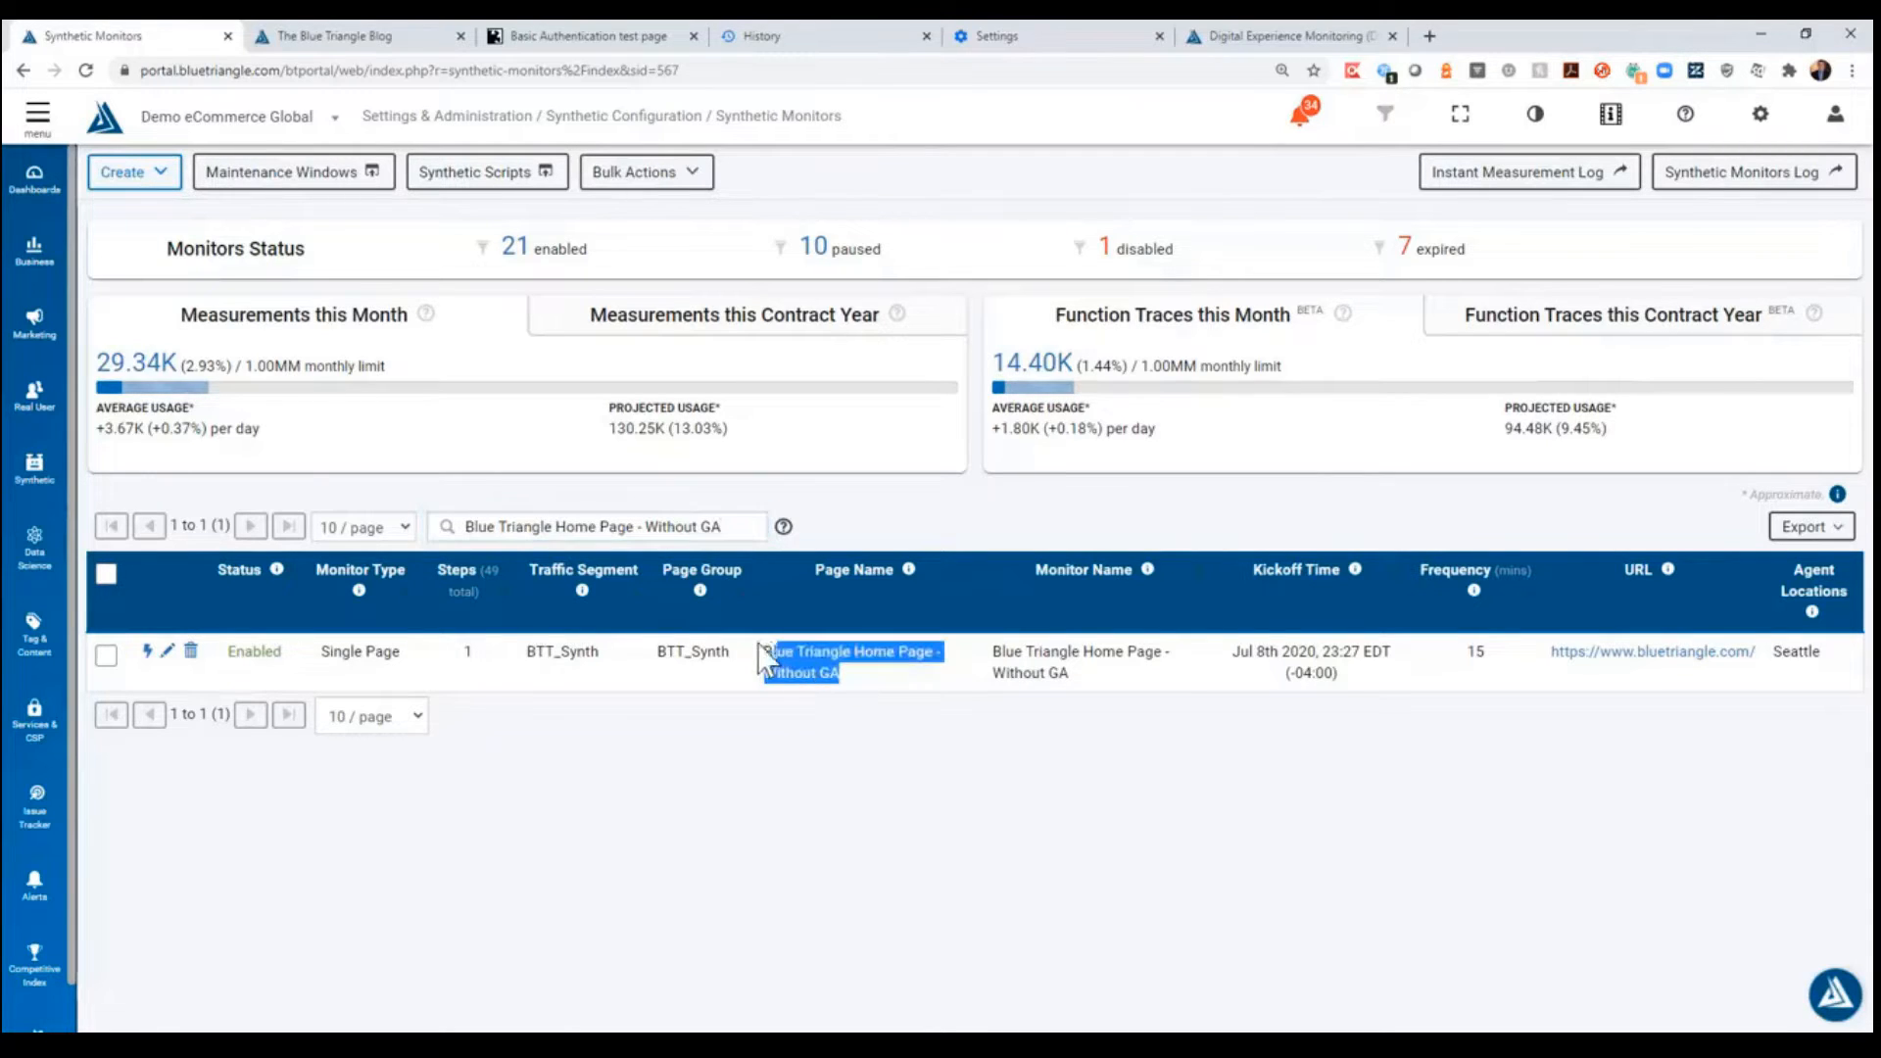
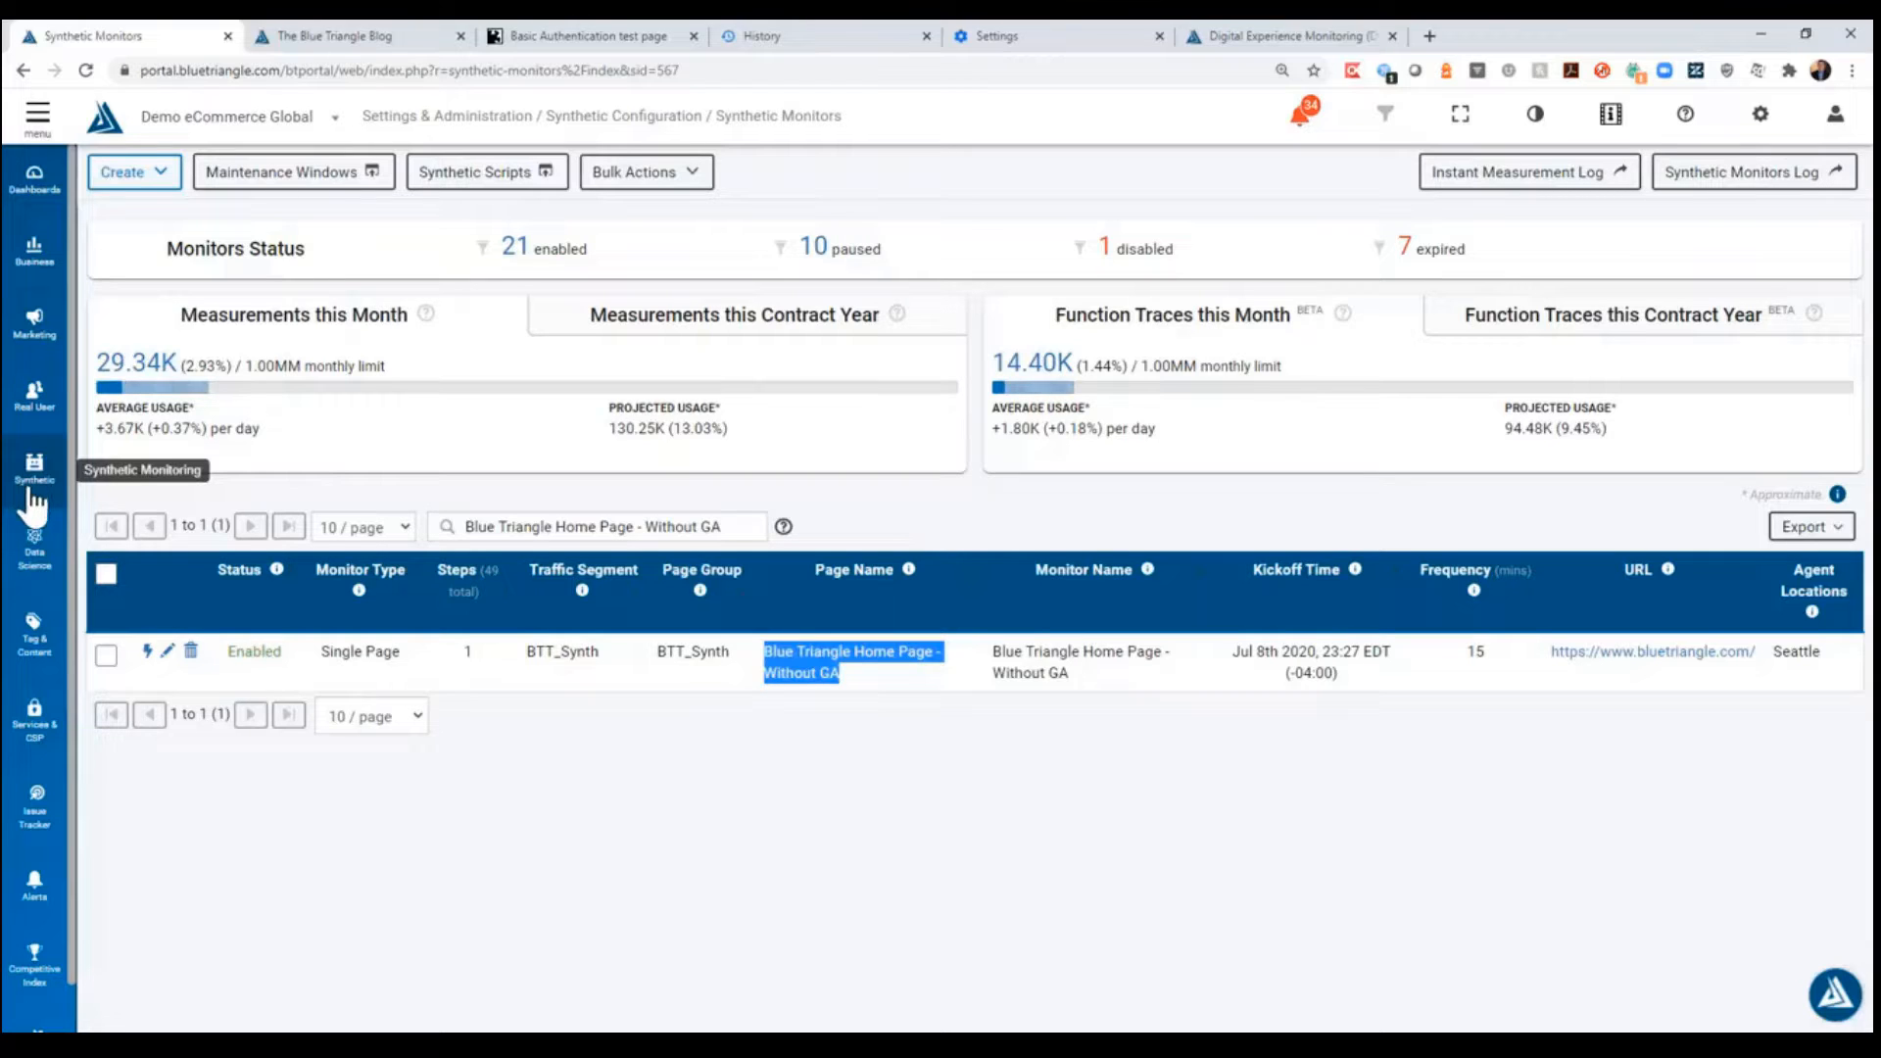
- Check which types of synthetic monitor can be created, without starting a new one
{"action": "left_click", "coordinate": [568, 659]}
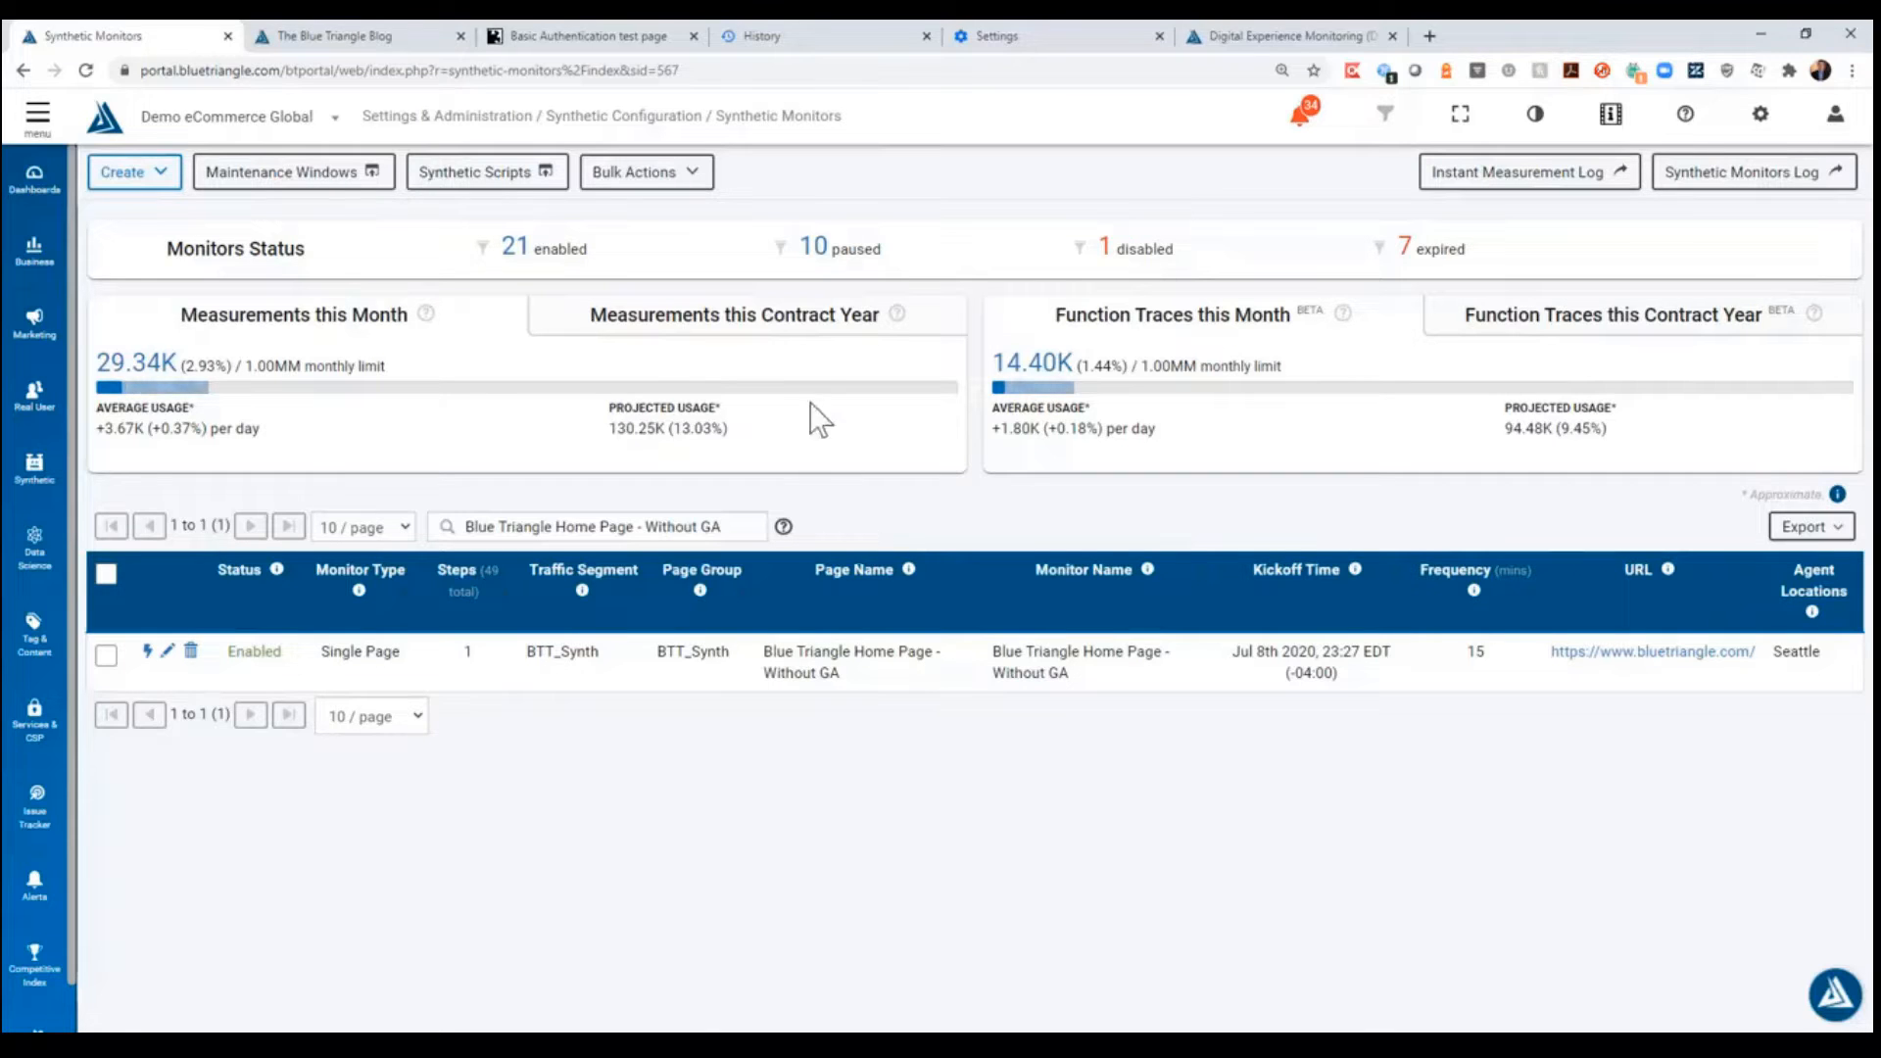
{"action": "left_click", "coordinate": [162, 181]}
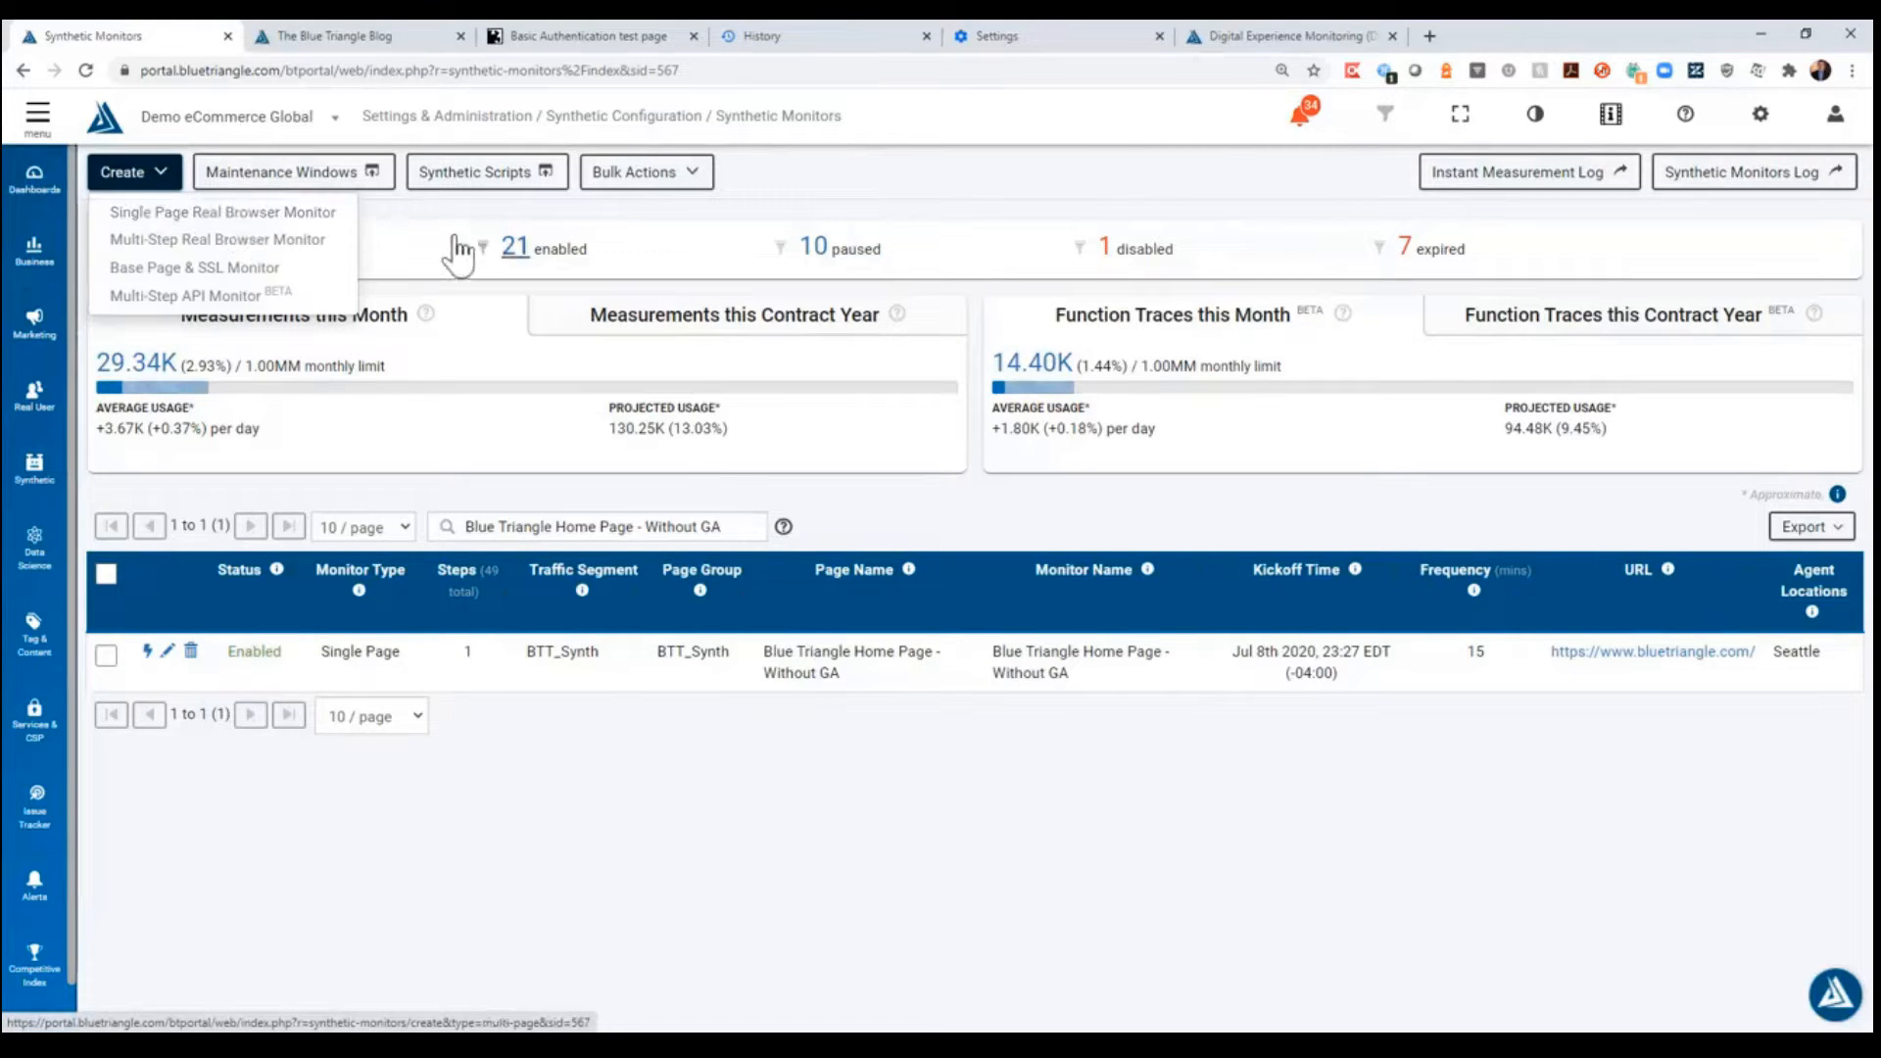
{"action": "left_click", "coordinate": [423, 207]}
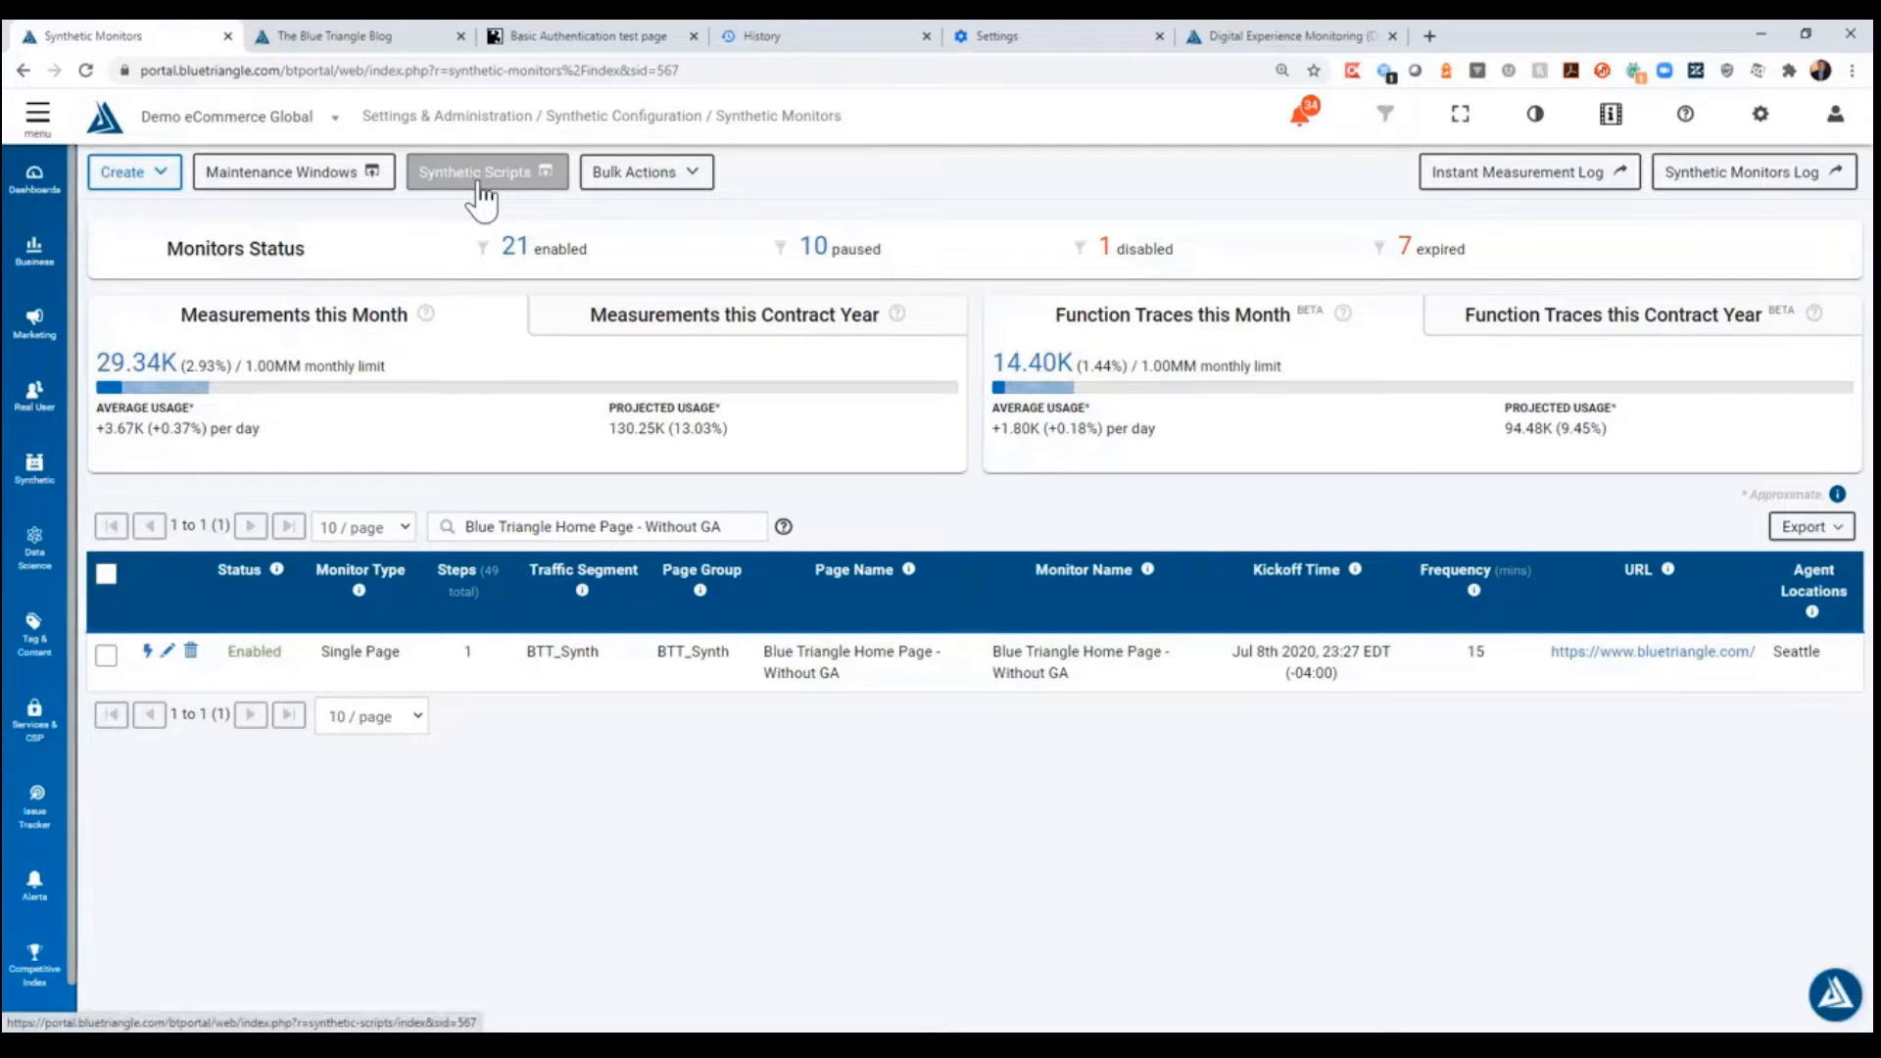
- Look over the Demo Blue Triangle Script - New 2 test case in Katalon Recorder and the Basic Authentication test page
{"action": "left_click", "coordinate": [1353, 72]}
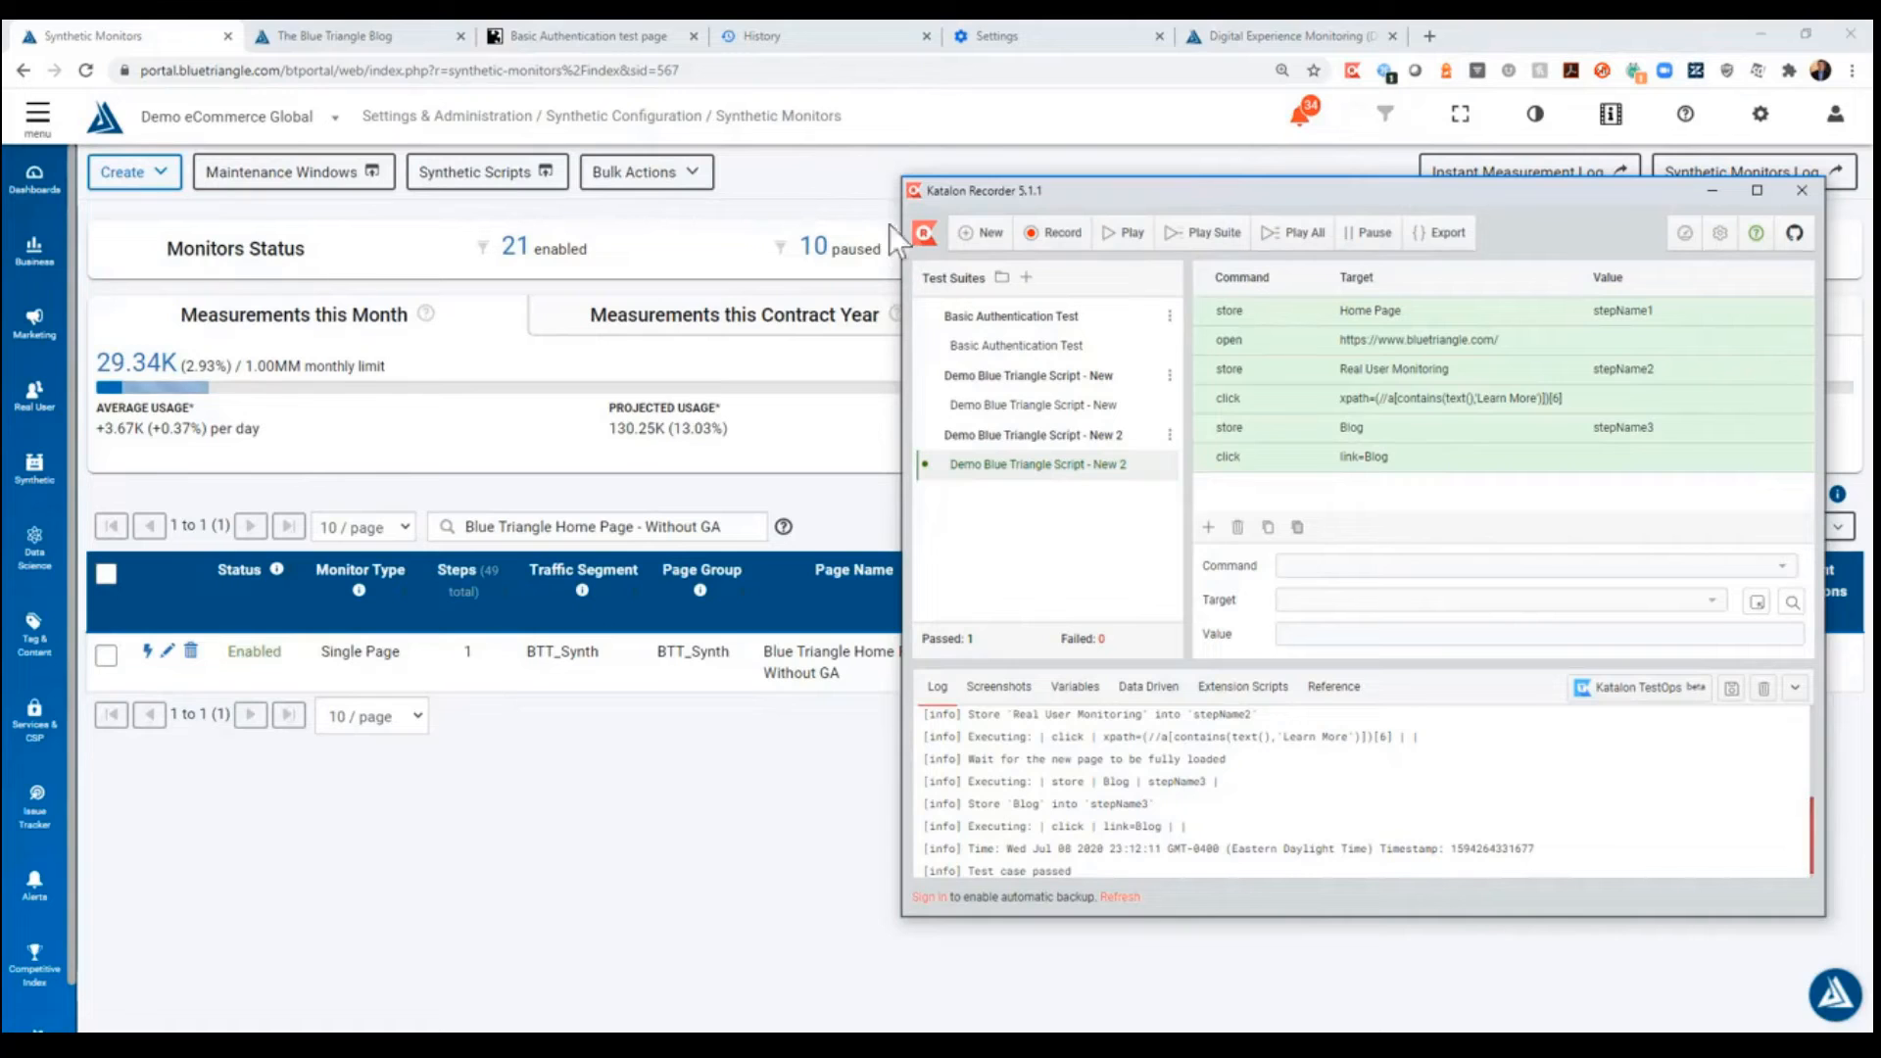
{"action": "left_click", "coordinate": [846, 190]}
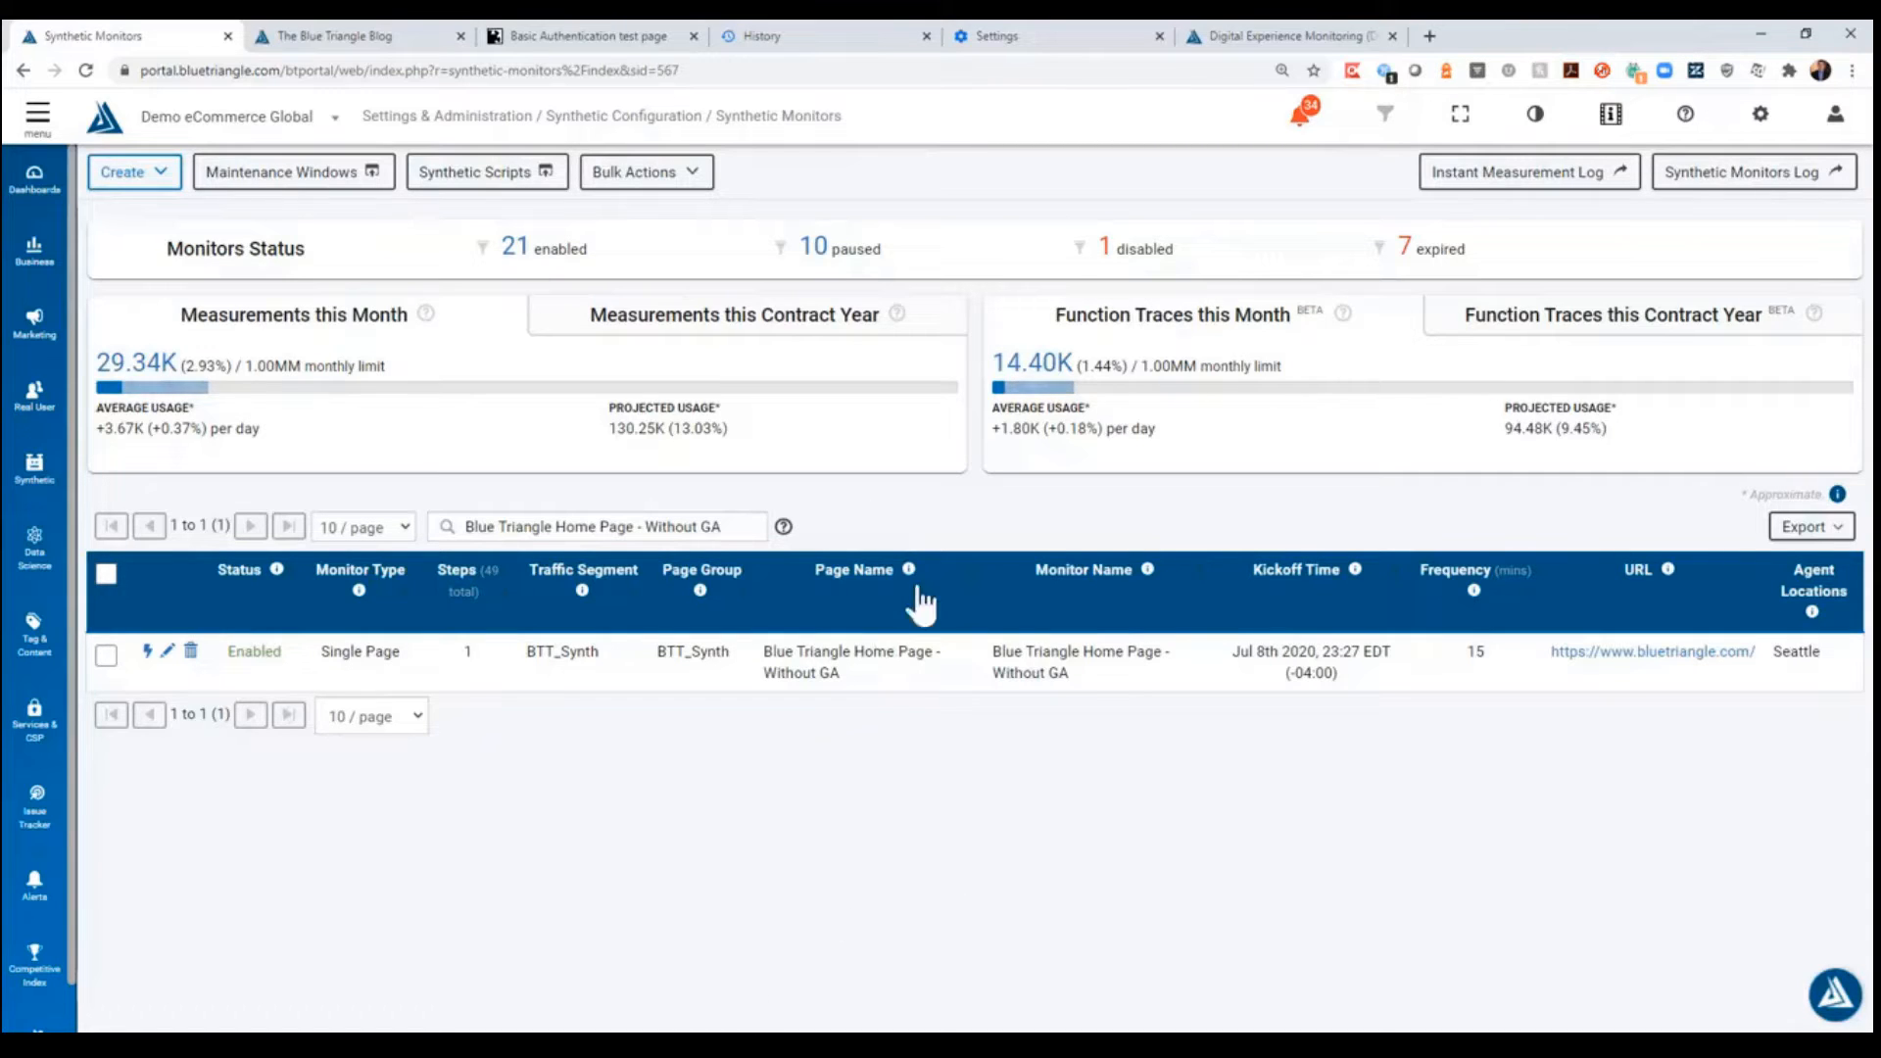
{"action": "left_click", "coordinate": [600, 39]}
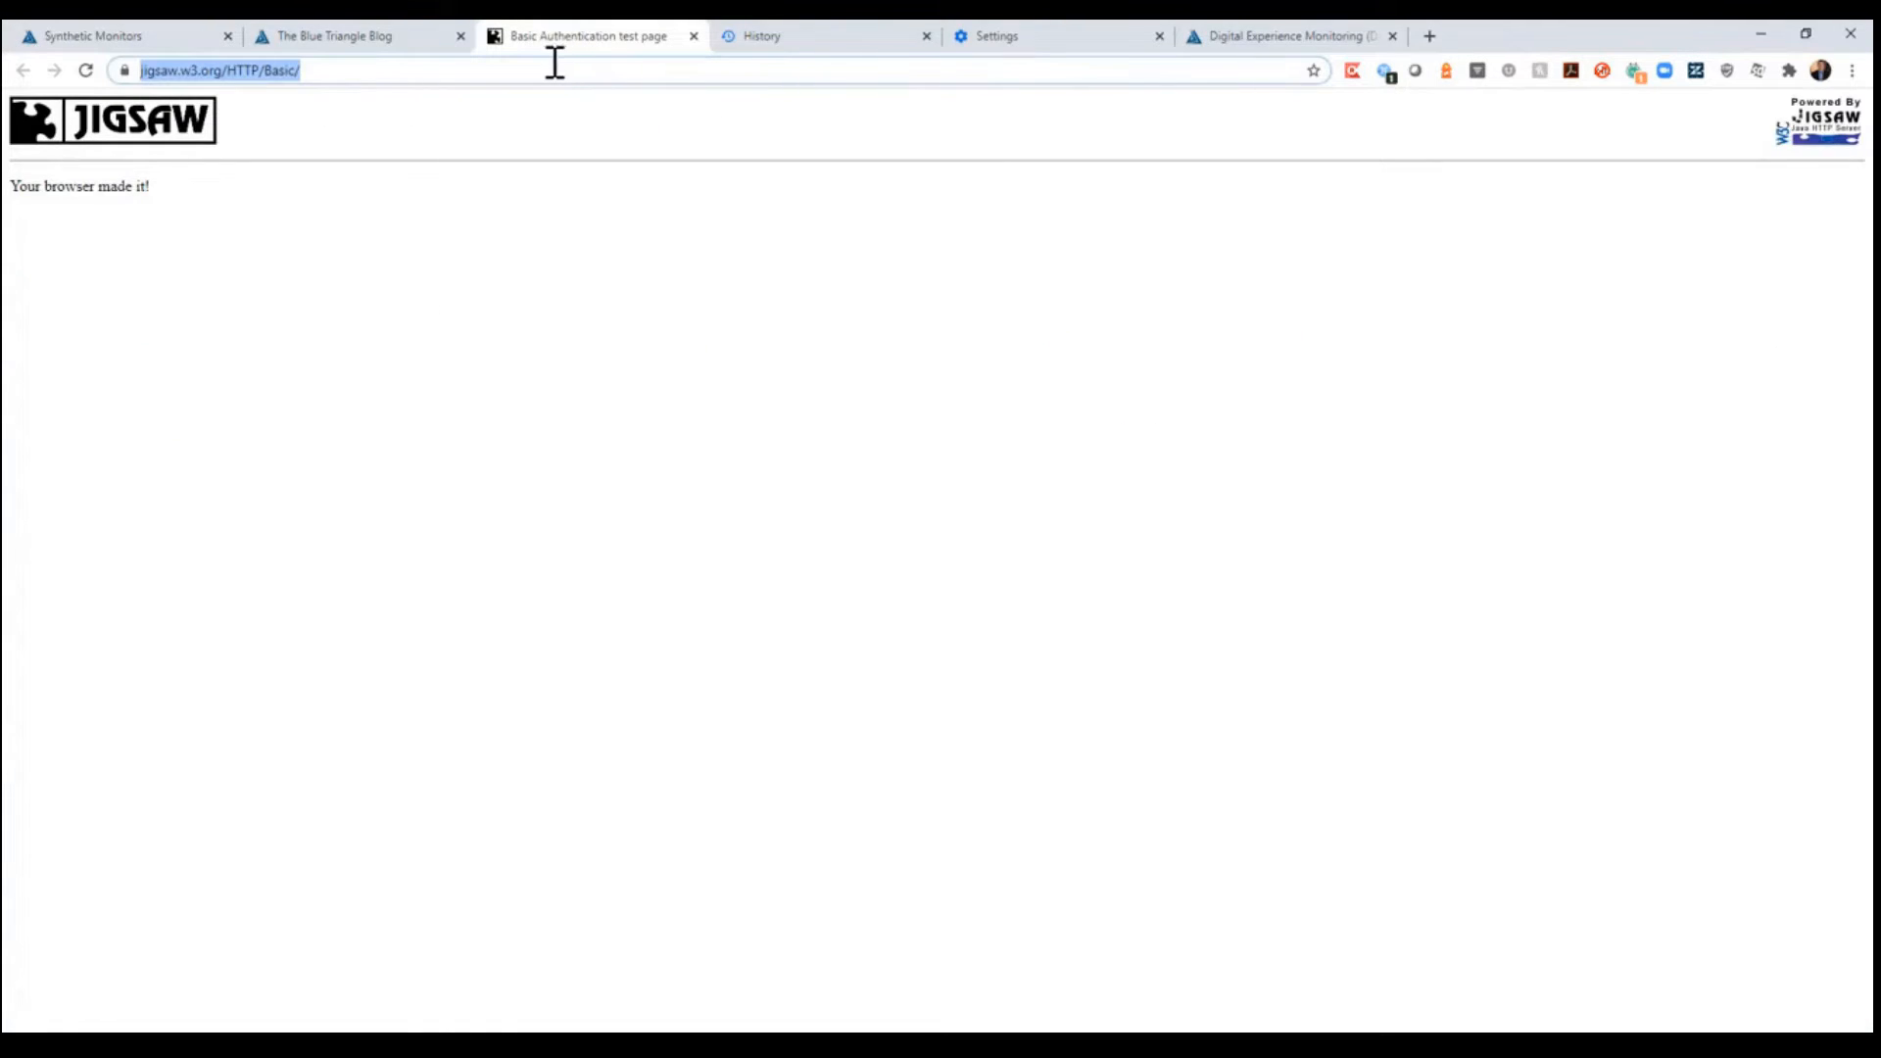
{"action": "left_click", "coordinate": [156, 34]}
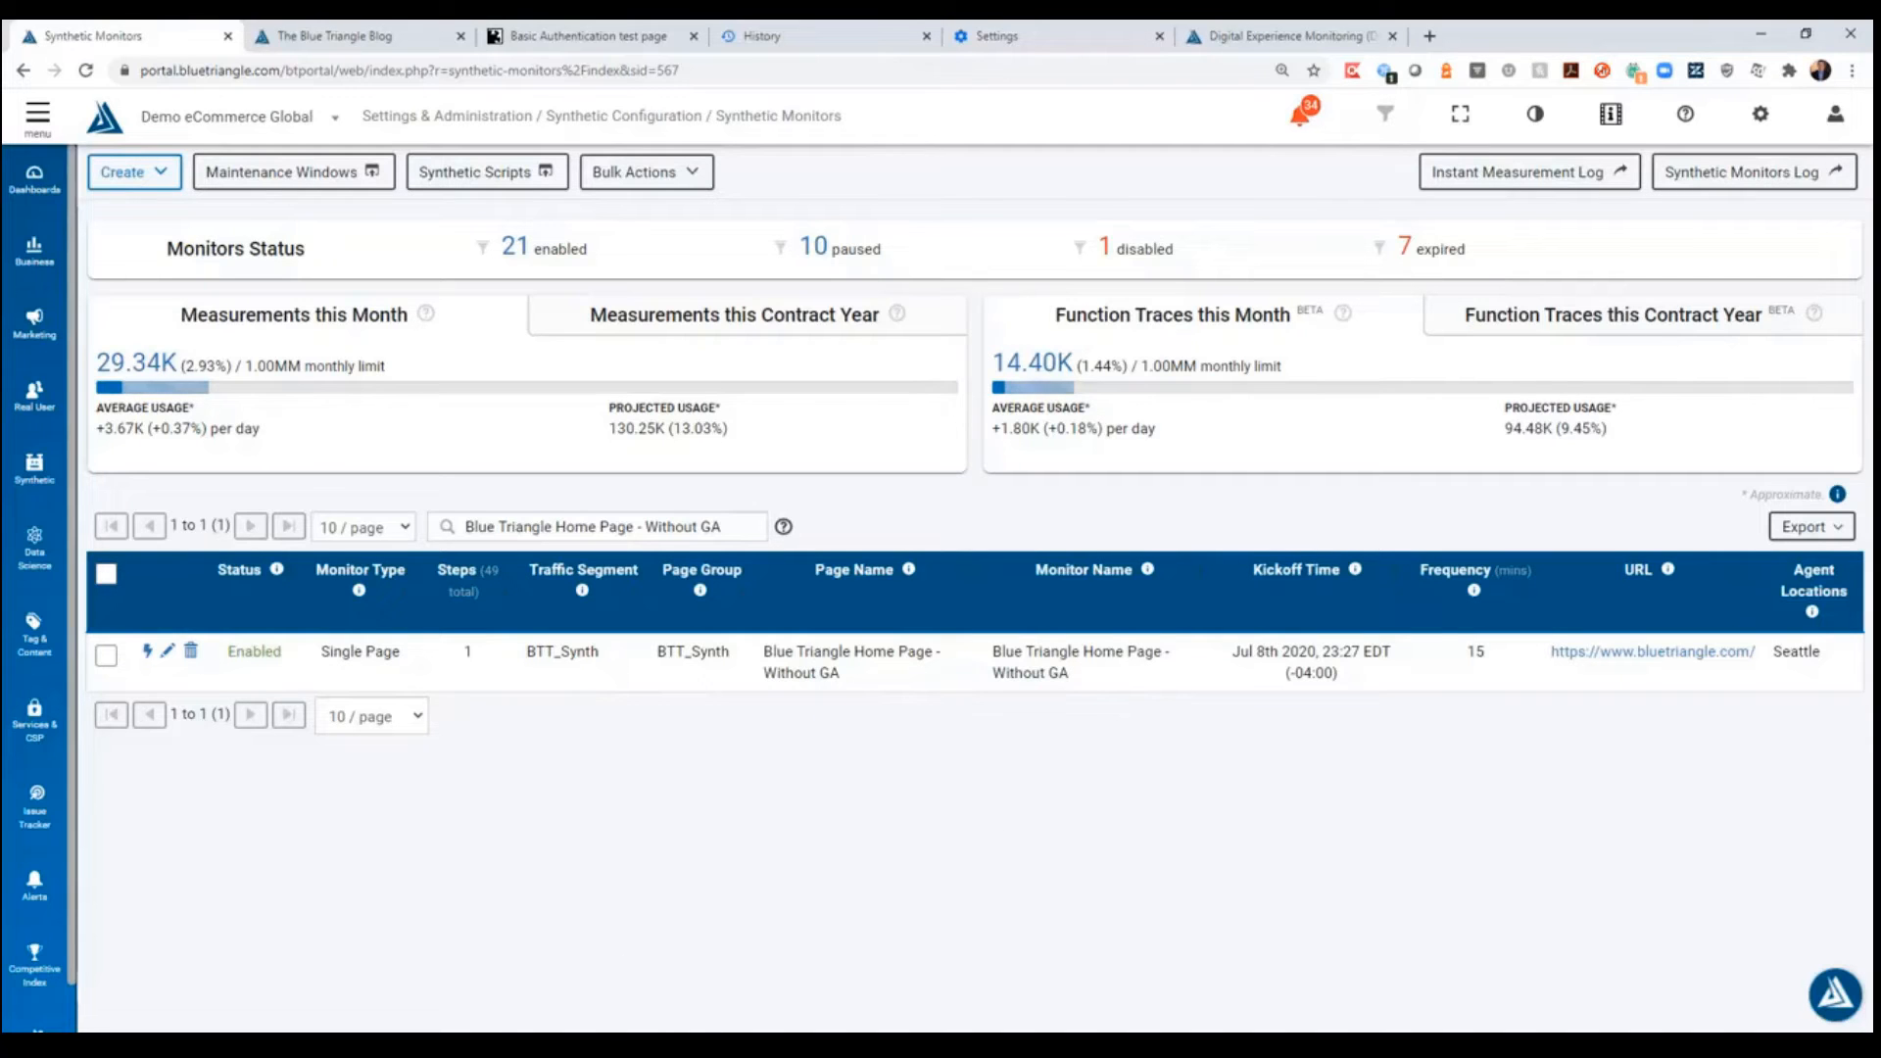
- Switch from the Synthetic Monitors page to the presentation's Questions slide
{"action": "mouse_move", "coordinate": [599, 1047]}
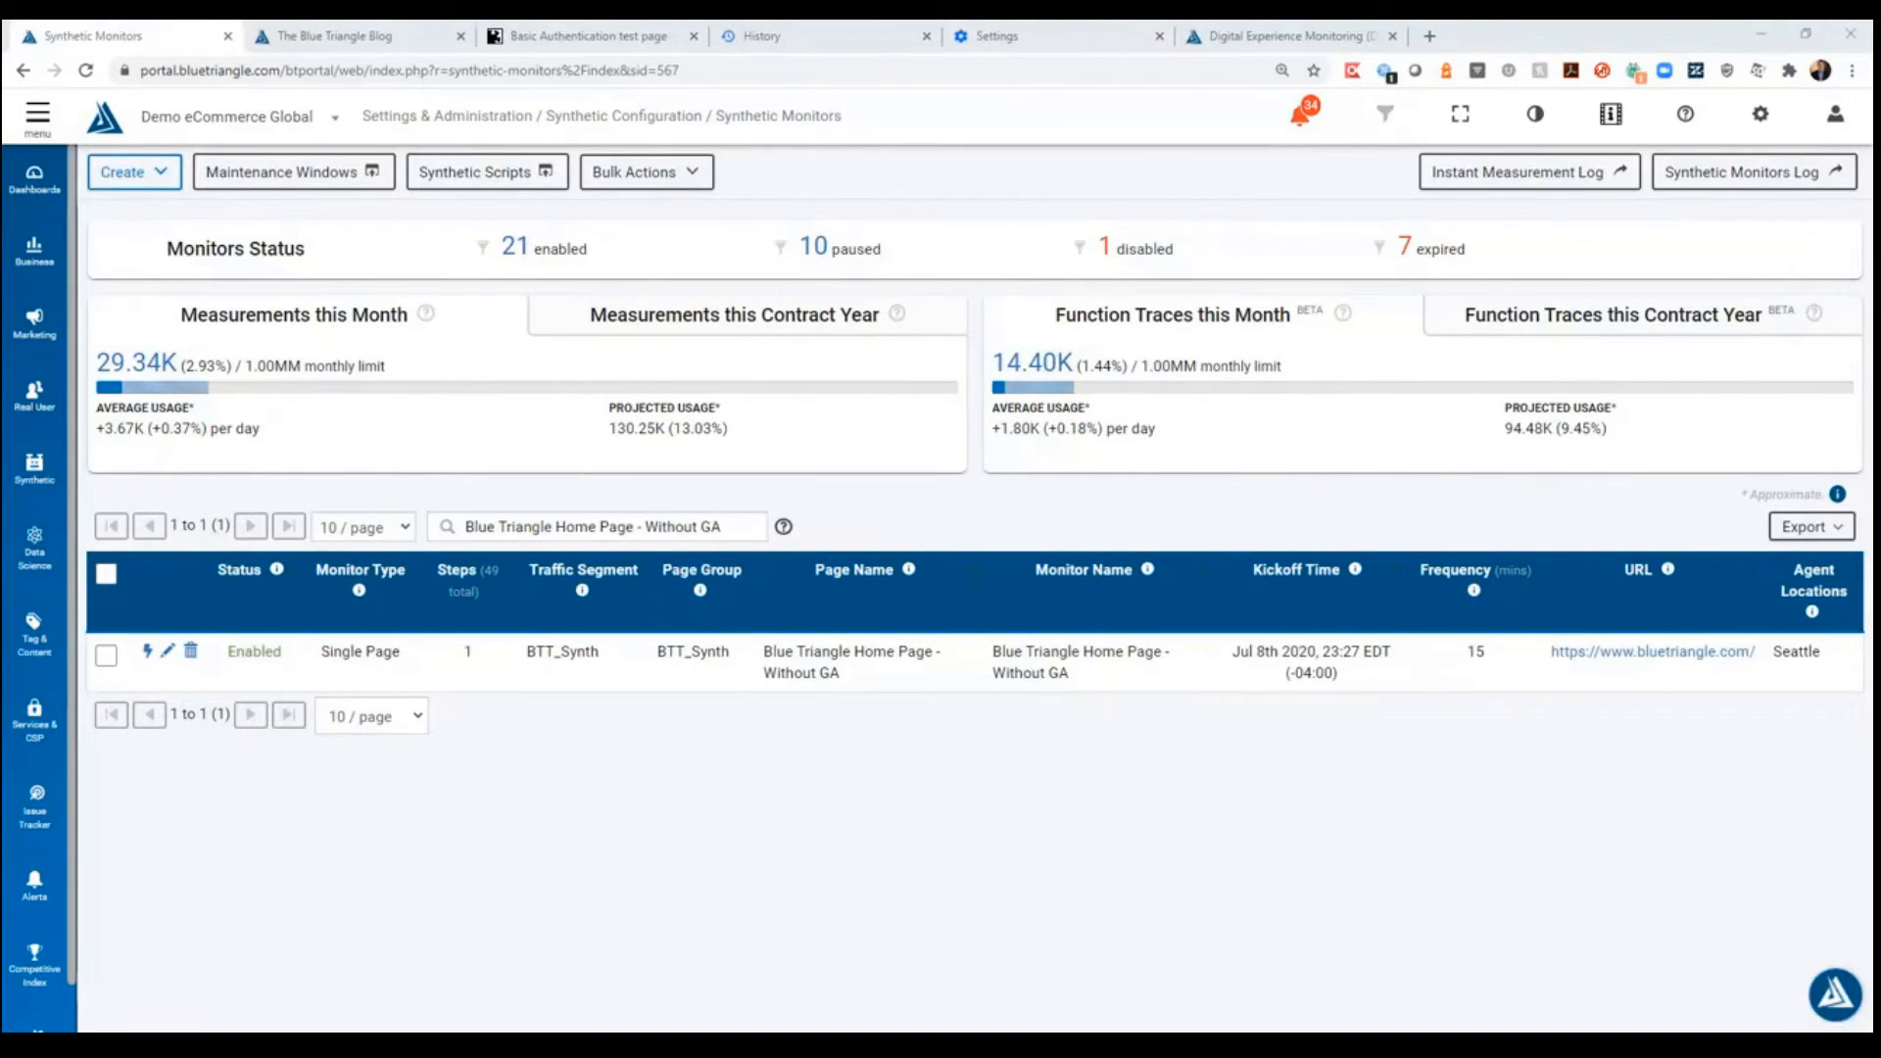
{"action": "key", "text": "alt+Tab"}
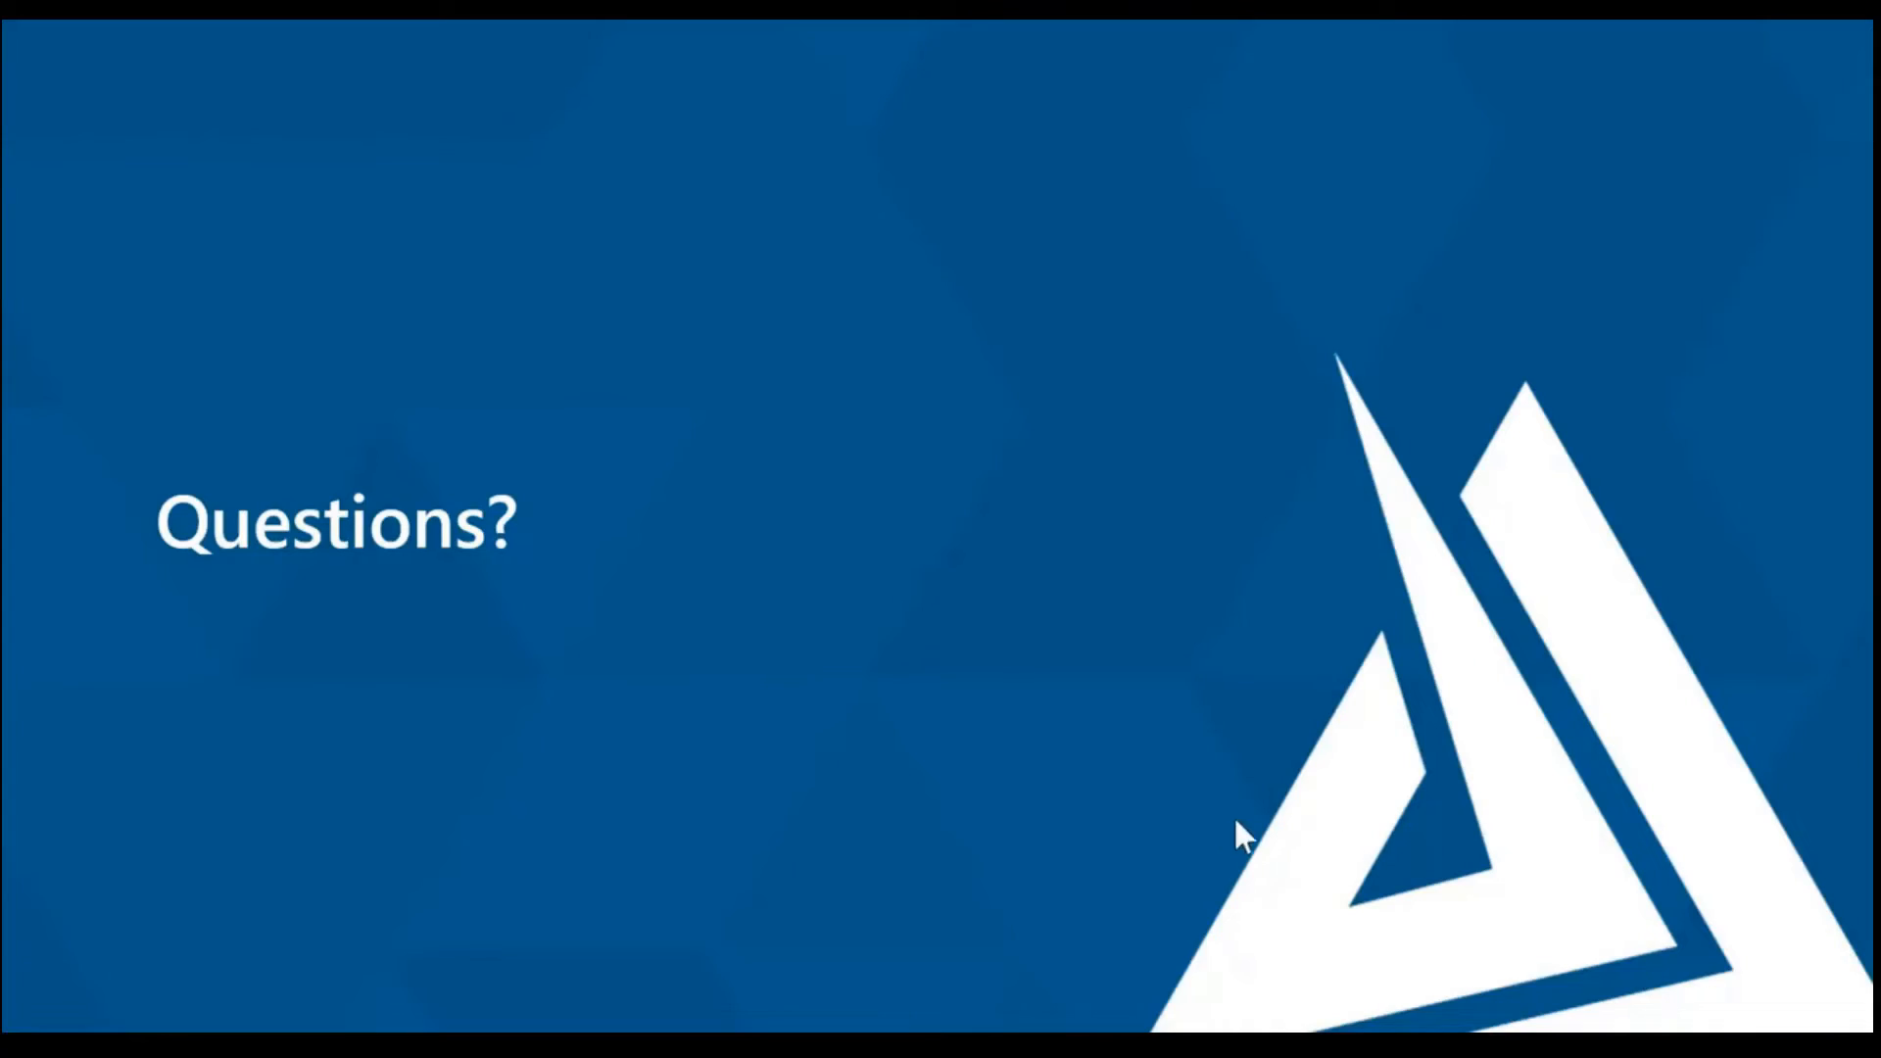